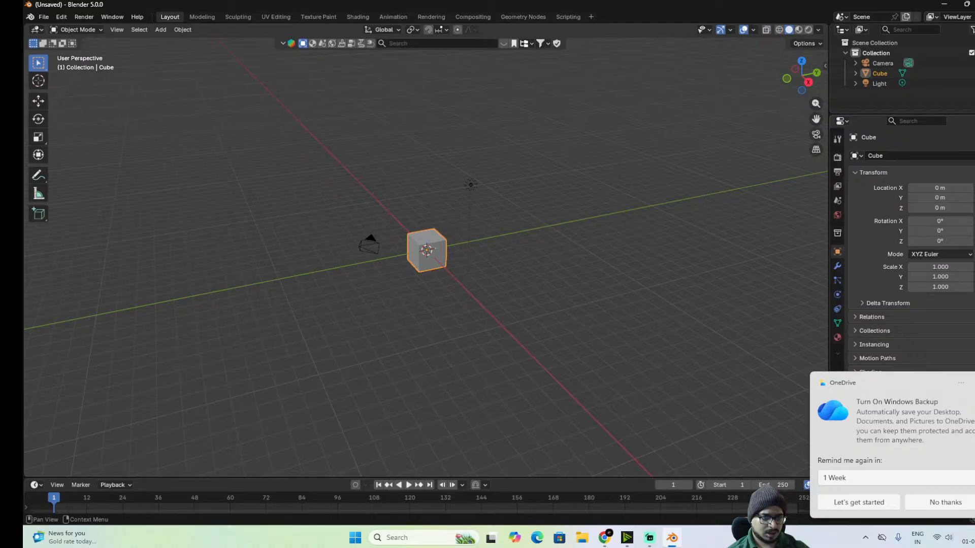
Enable the Screencast Keys add-on in the preferences and close the preferences window.
{"action": "scroll", "coordinate": [539, 216], "scroll_direction": "down", "scroll_amount": 4}
{"action": "scroll", "coordinate": [528, 243], "scroll_direction": "up", "scroll_amount": 5}
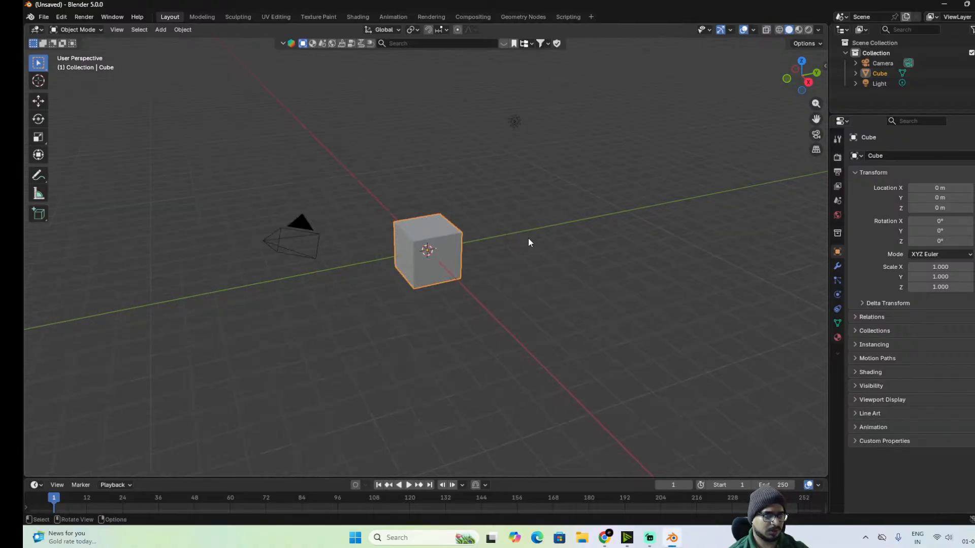
{"action": "key", "text": "n"}
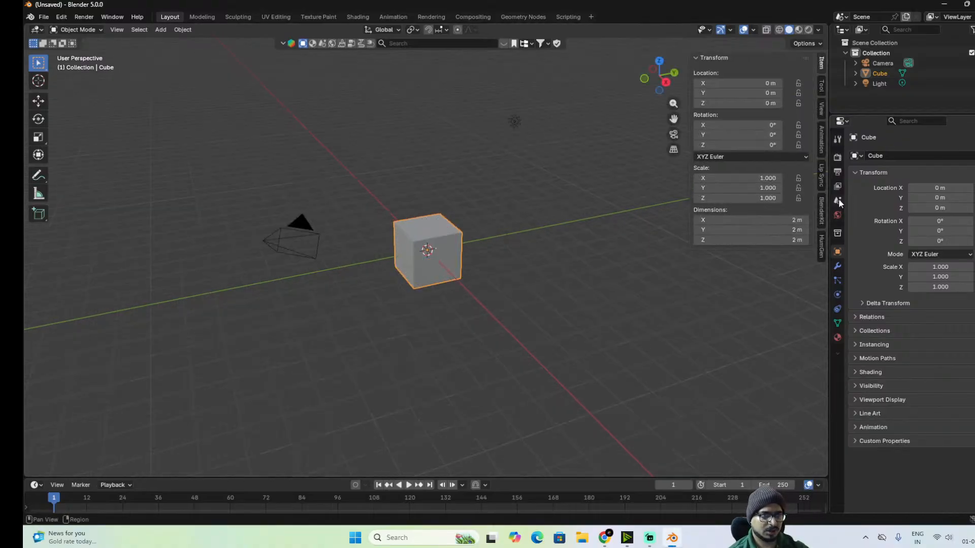
{"action": "left_click", "coordinate": [62, 17]}
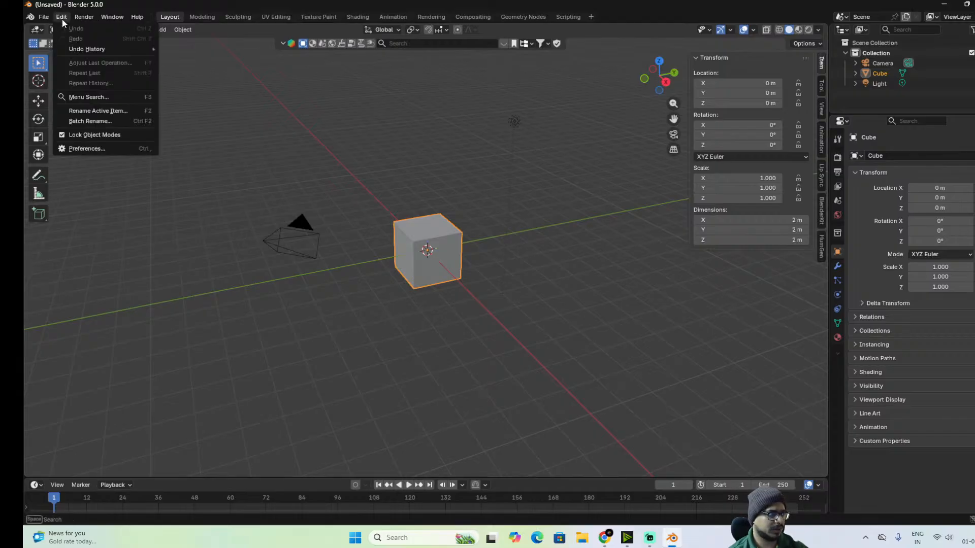
{"action": "left_click", "coordinate": [99, 147]}
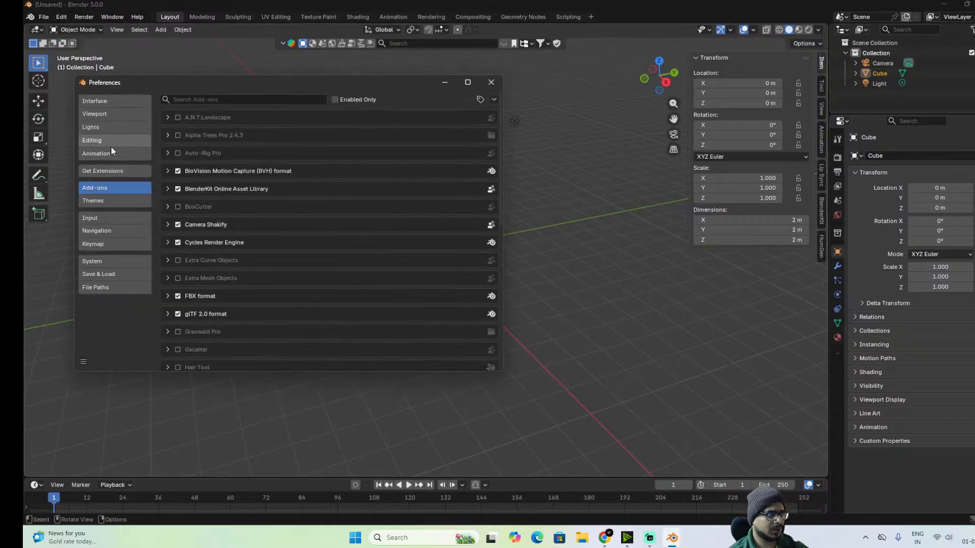
{"action": "left_click", "coordinate": [252, 95]}
{"action": "type", "text": "s"}
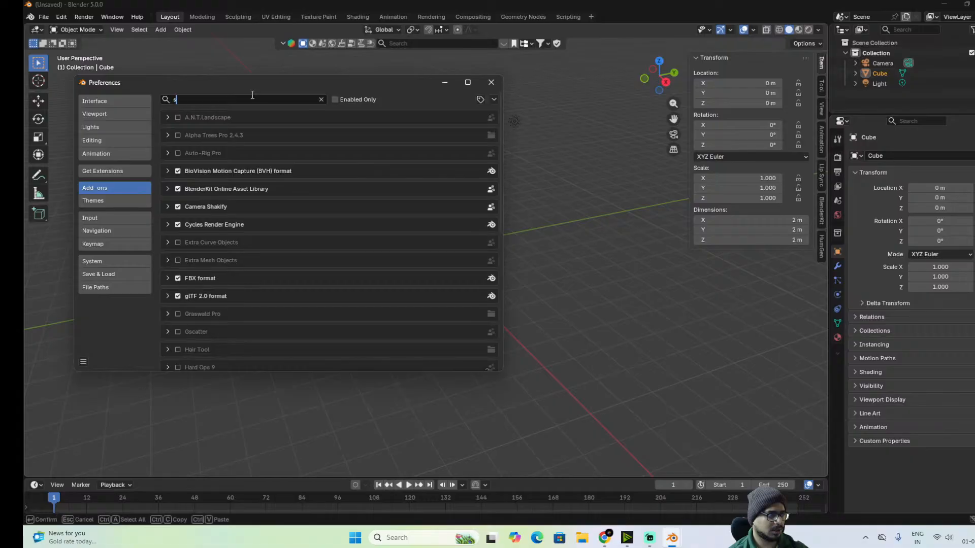
{"action": "type", "text": "cr"}
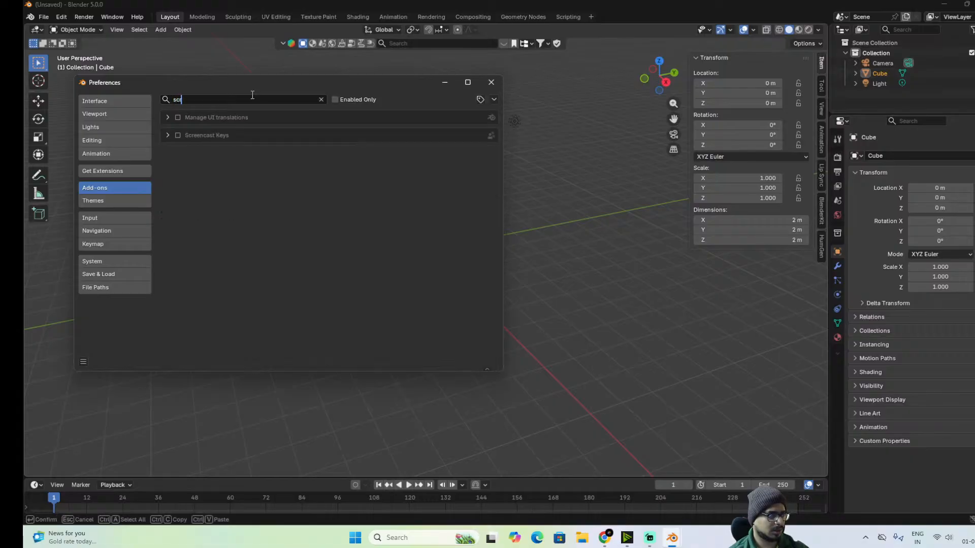
{"action": "left_click", "coordinate": [175, 138]}
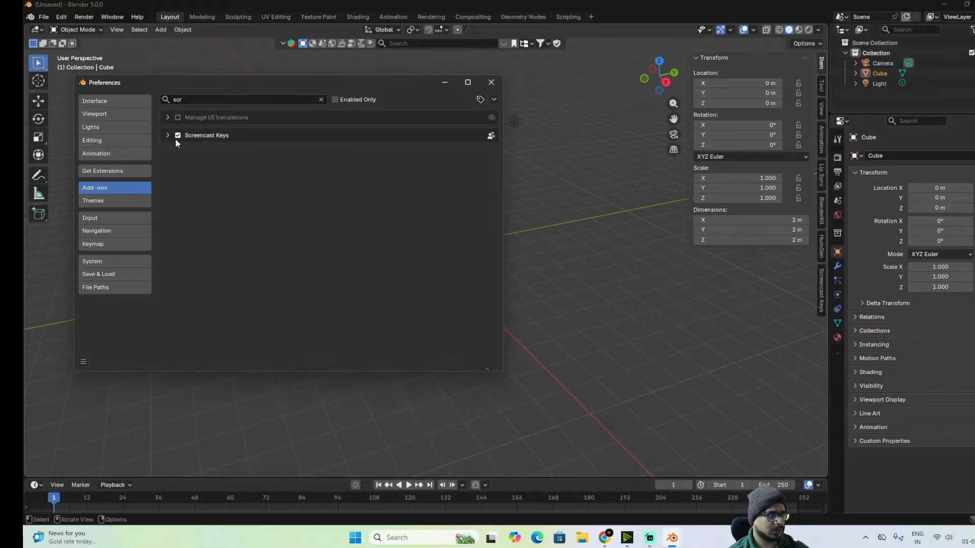
{"action": "left_click", "coordinate": [494, 87]}
Turn on the Screencast Keys display in the 3D viewport and set its font size to 50.
{"action": "left_click", "coordinate": [822, 299]}
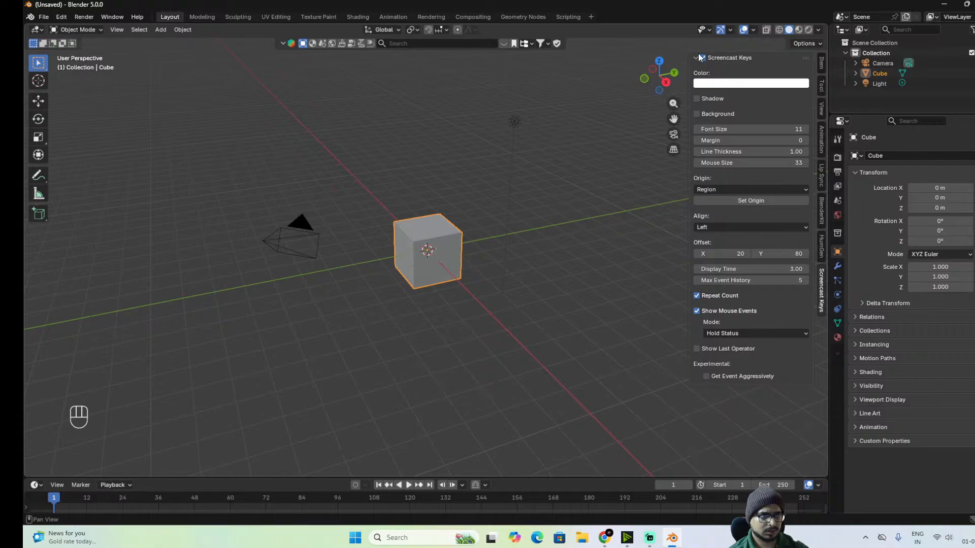
{"action": "left_click", "coordinate": [795, 129]}
{"action": "type", "text": "50"}
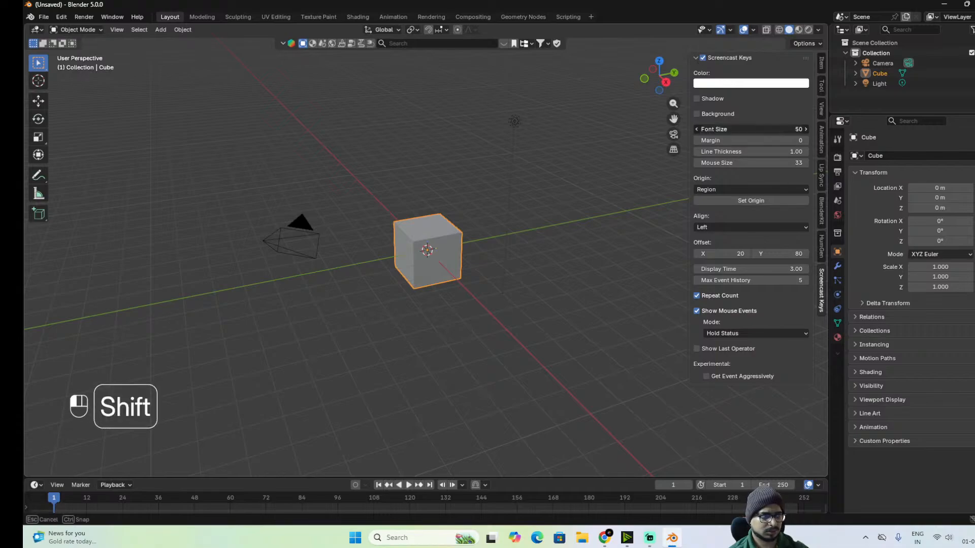
{"action": "key", "text": "Return"}
{"action": "left_click", "coordinate": [695, 57]}
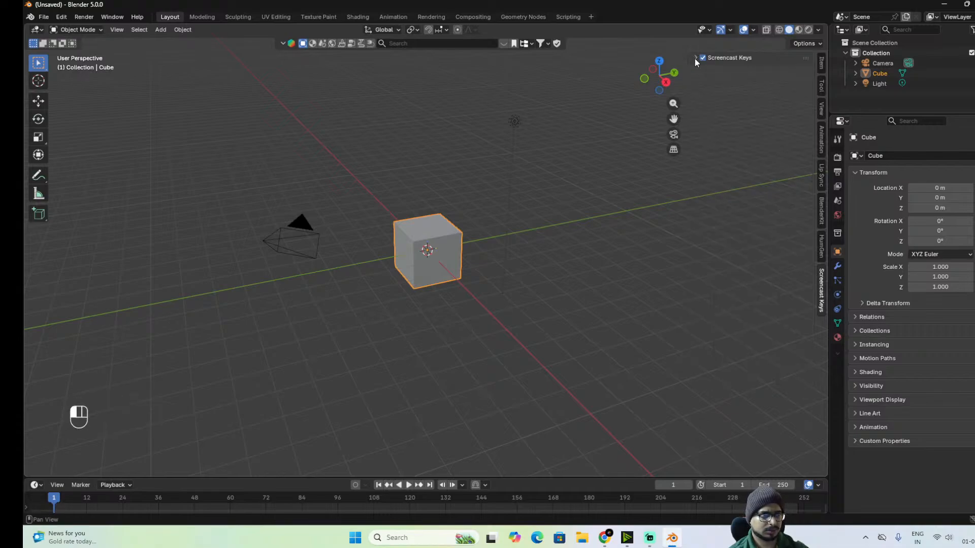
Switch to the top orthographic view and delete the default cube, camera and light.
{"action": "scroll", "coordinate": [415, 319], "scroll_direction": "down", "scroll_amount": 5}
{"action": "left_click_drag", "start_coordinate": [415, 323], "coordinate": [424, 305], "text": "alt"}
{"action": "scroll", "coordinate": [423, 305], "scroll_direction": "up", "scroll_amount": 3}
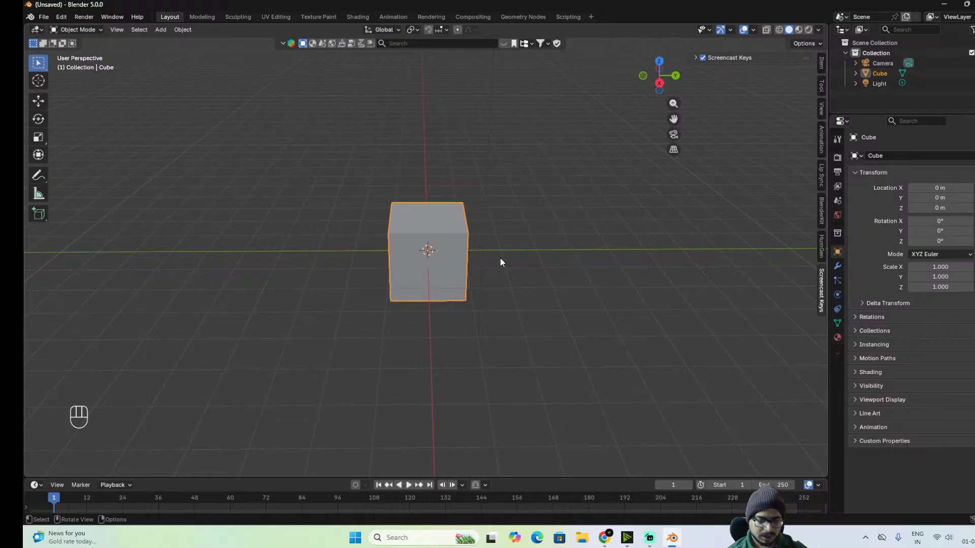
{"action": "key", "text": "KP_1"}
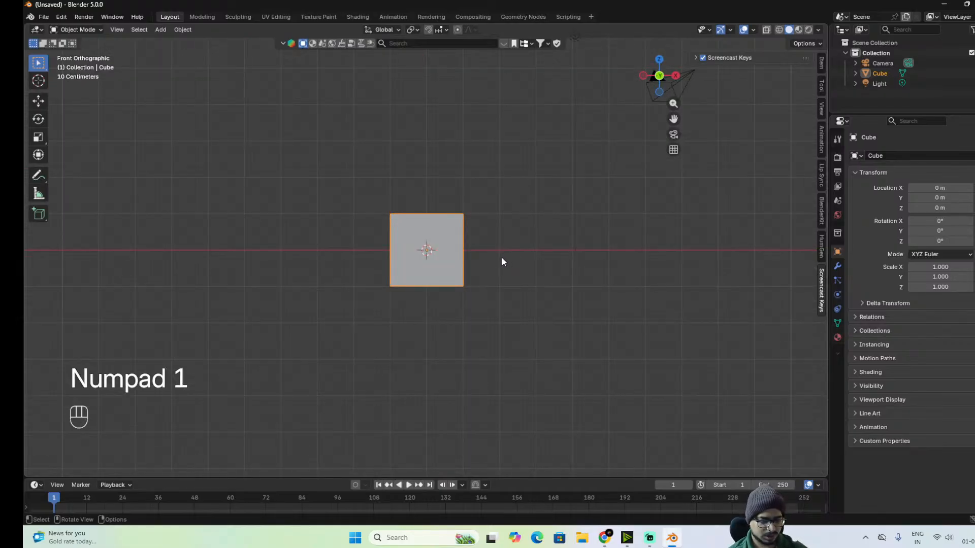
{"action": "key", "text": "KP_7"}
{"action": "left_click_drag", "start_coordinate": [502, 257], "coordinate": [477, 324], "text": "alt+shift"}
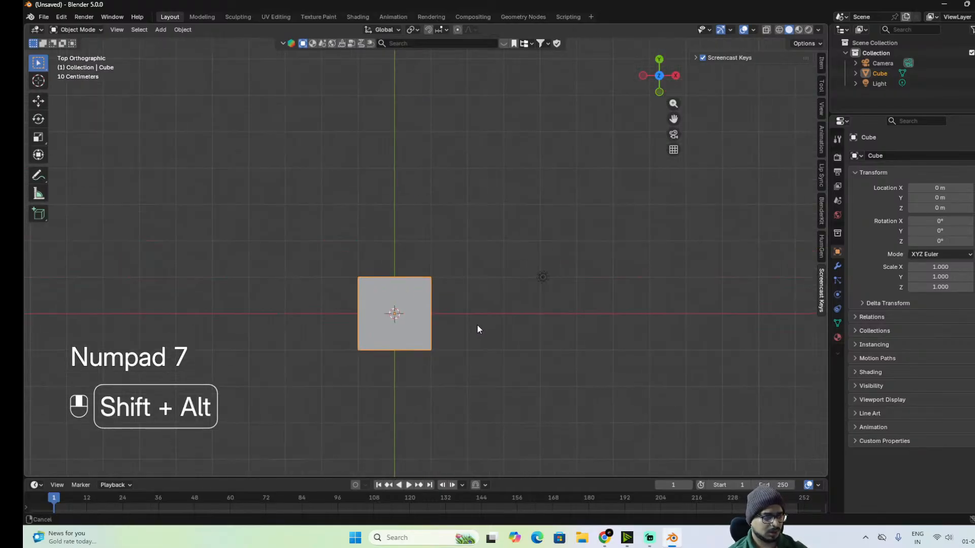
{"action": "left_click", "coordinate": [431, 328]}
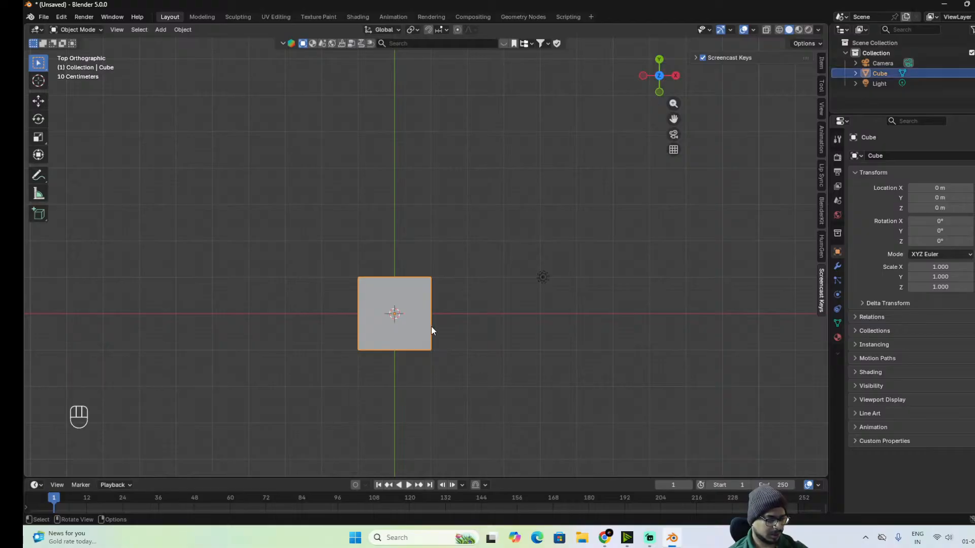
{"action": "key", "text": "x"}
{"action": "left_click", "coordinate": [431, 327]}
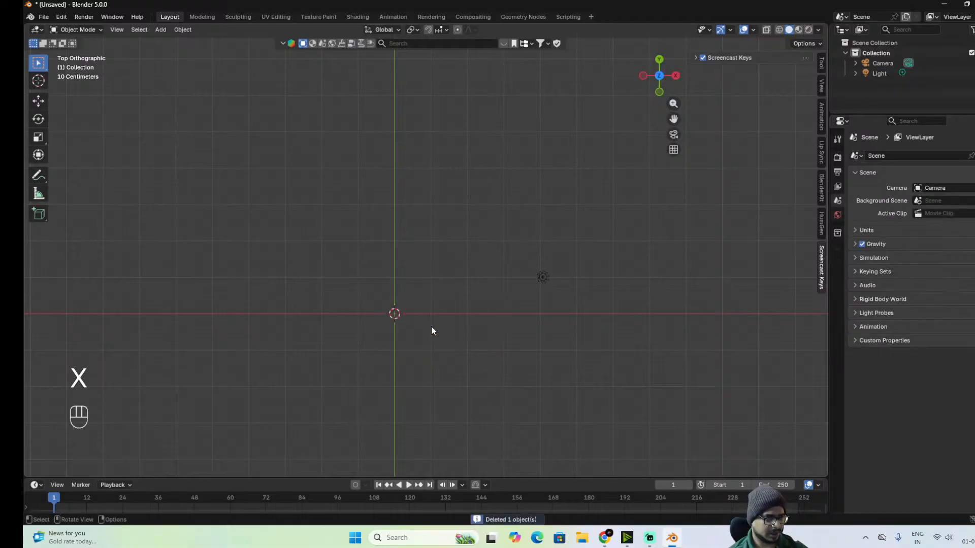
{"action": "key", "text": "a"}
{"action": "key", "text": "x"}
{"action": "left_click", "coordinate": [431, 327]}
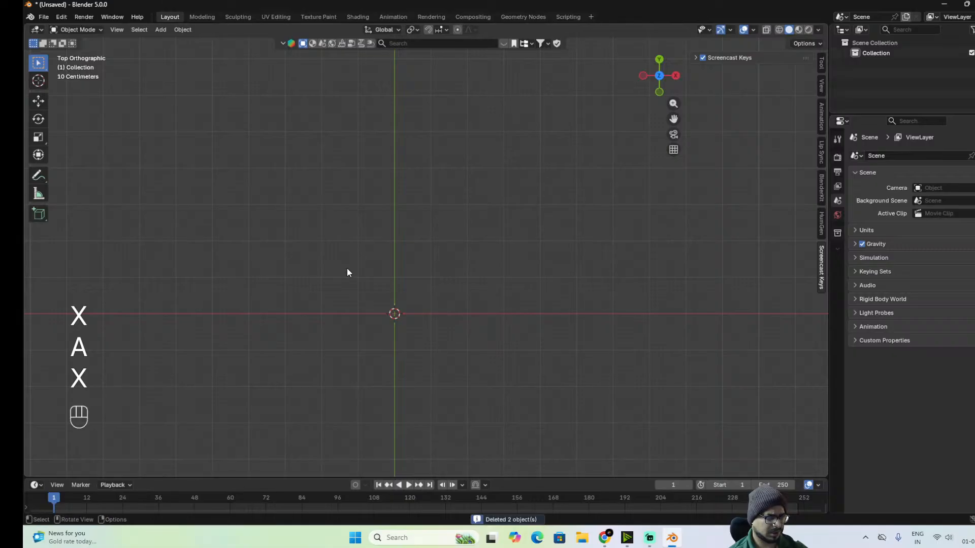
Compare the 2D bungalow floor plan with the house exterior picture in the image viewer, and close both images.
{"action": "scroll", "coordinate": [365, 276], "scroll_direction": "down", "scroll_amount": 2}
{"action": "scroll", "coordinate": [397, 292], "scroll_direction": "down", "scroll_amount": 1}
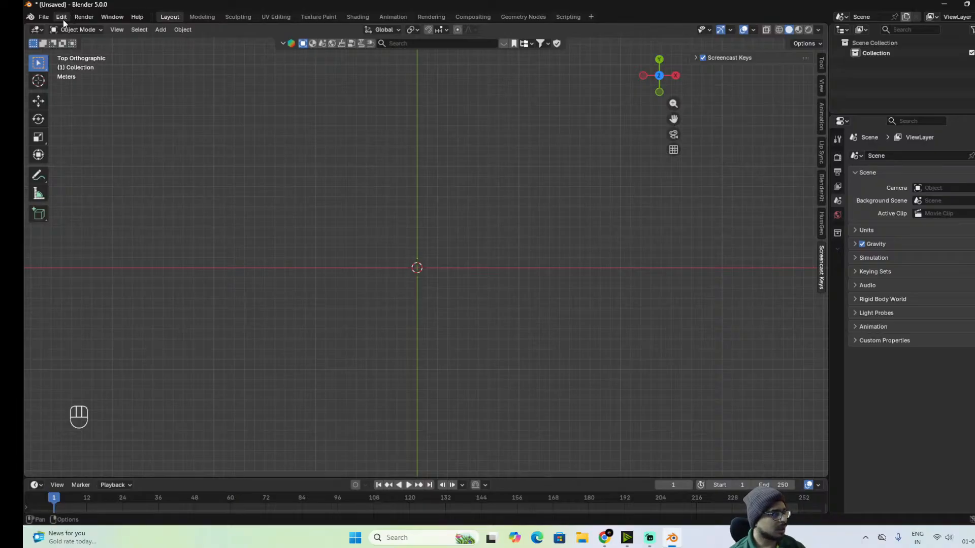
{"action": "left_click", "coordinate": [44, 19]}
{"action": "mouse_move", "coordinate": [60, 20]}
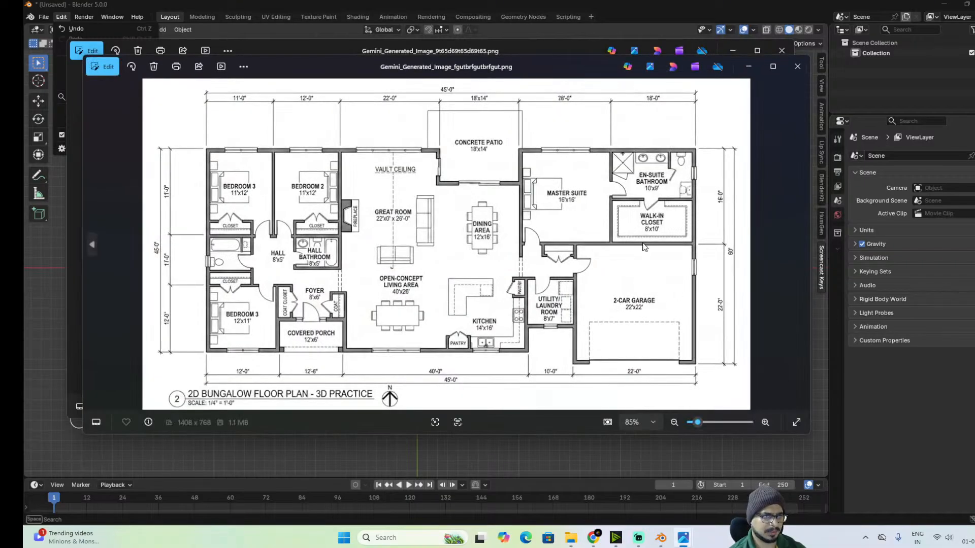
{"action": "left_click_drag", "start_coordinate": [565, 62], "coordinate": [586, 308]}
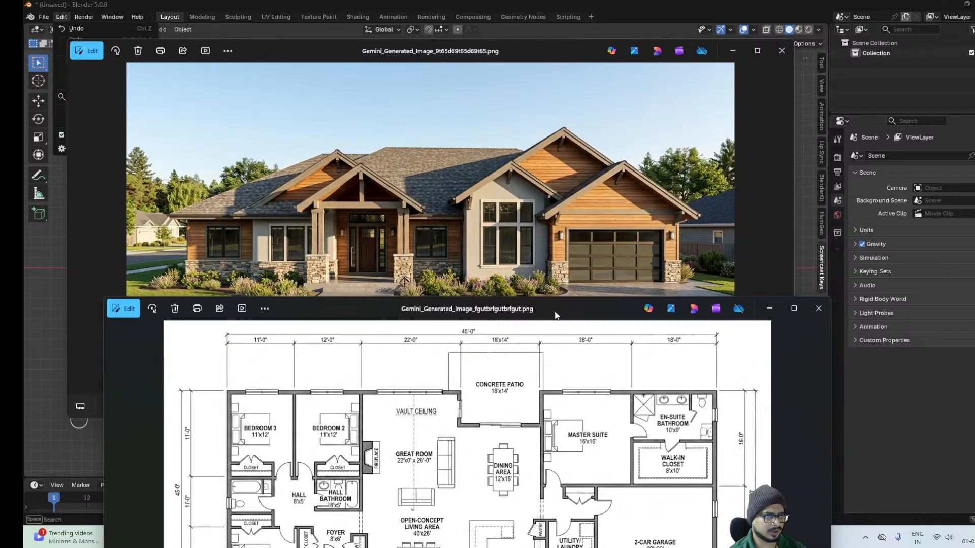
{"action": "left_click_drag", "start_coordinate": [557, 314], "coordinate": [588, 258]}
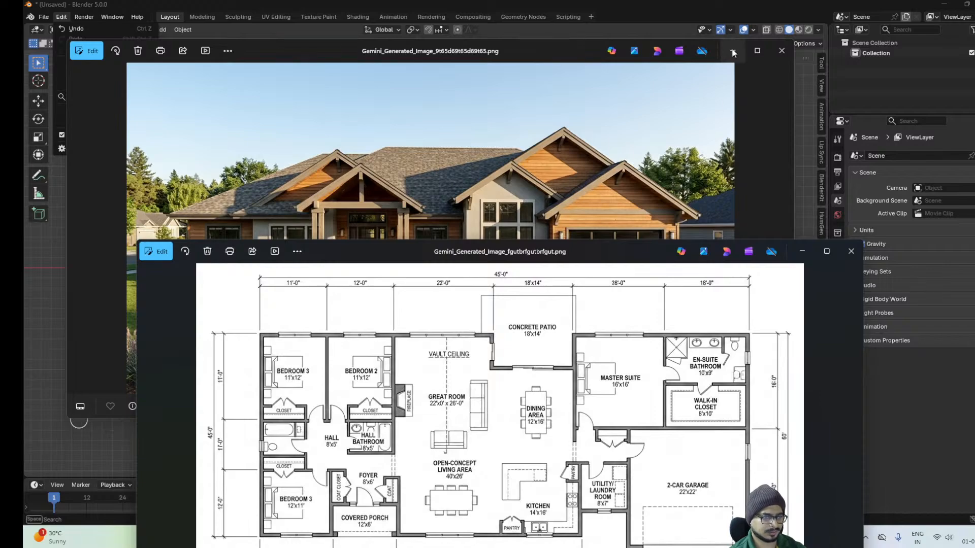
{"action": "left_click", "coordinate": [780, 51]}
{"action": "left_click", "coordinate": [779, 51]}
{"action": "left_click", "coordinate": [851, 251]}
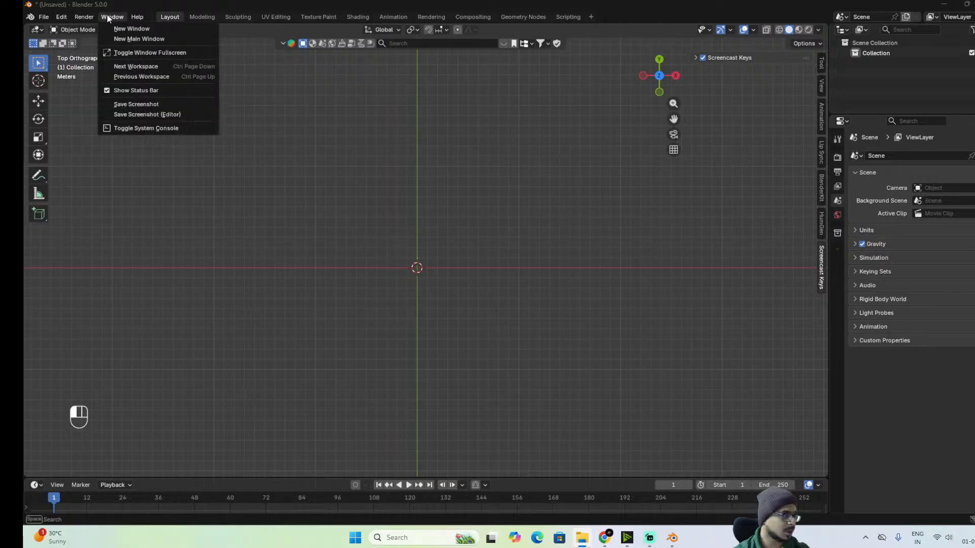
Add Gemini_Generated_Image_fgutbrfgutbrfgut.png from D:\My Portfolio\Project_bunglow as a reference image in the top view.
{"action": "left_click", "coordinate": [454, 264]}
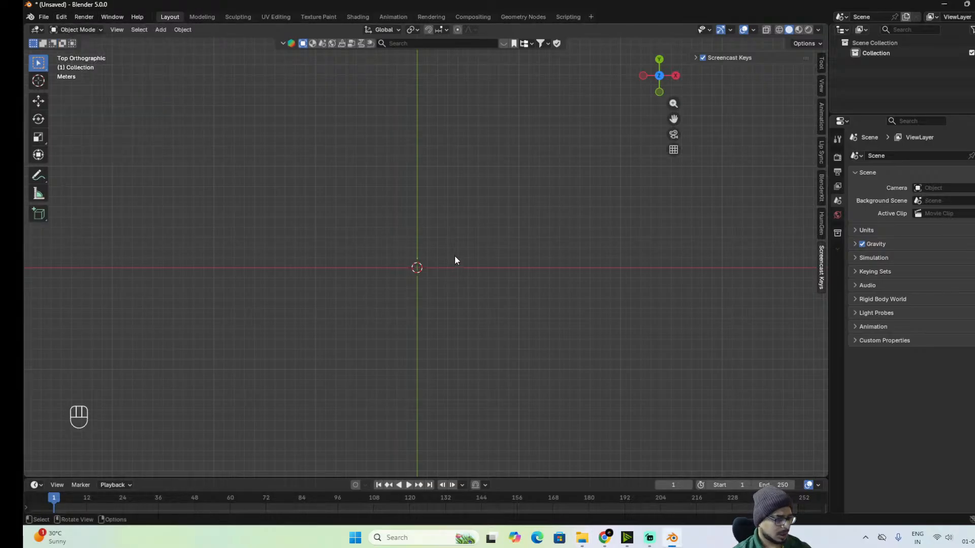
{"action": "key", "text": "shift"}
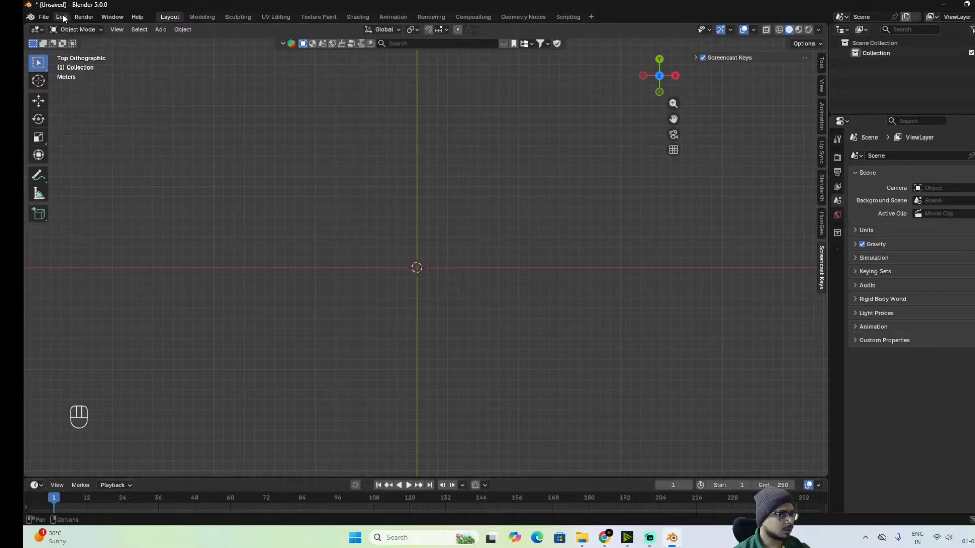
{"action": "key", "text": "shift+a"}
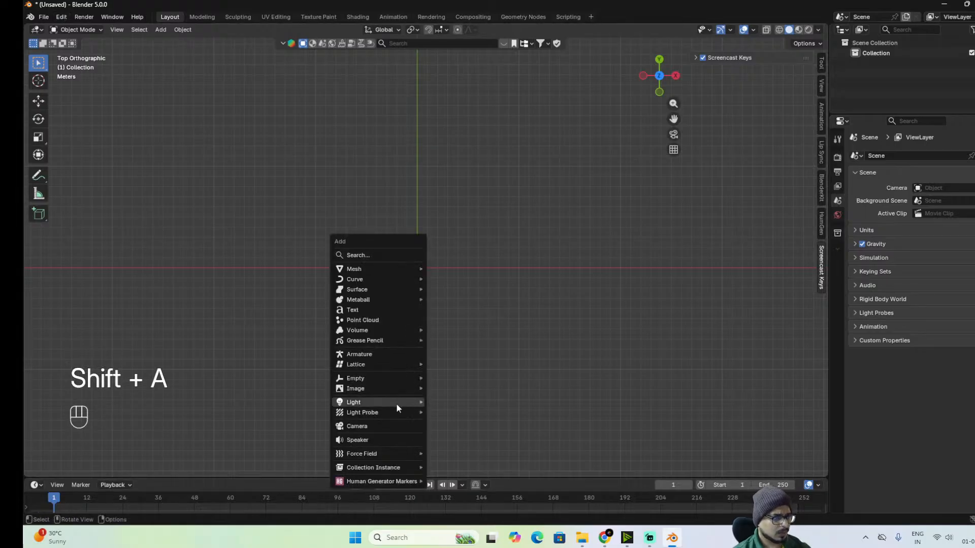
{"action": "mouse_move", "coordinate": [394, 382]}
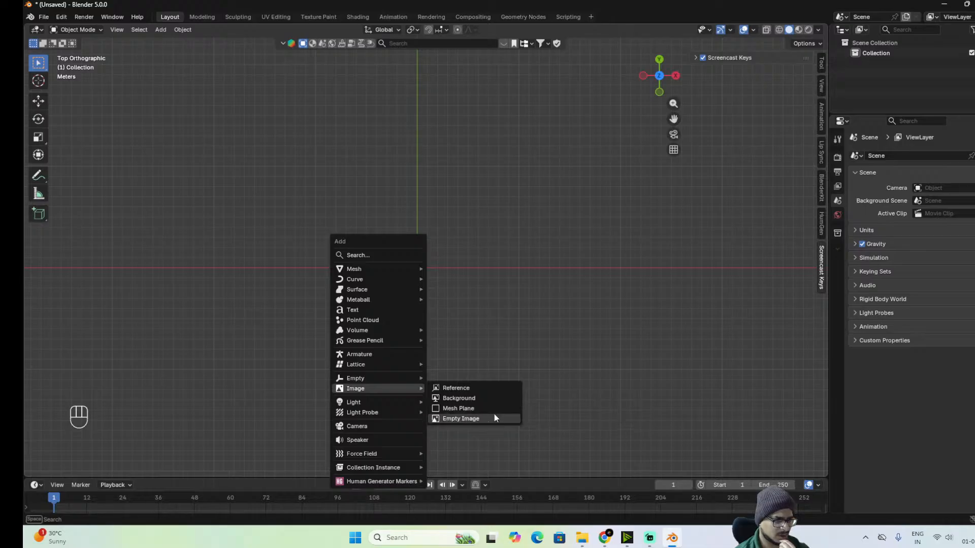
{"action": "left_click", "coordinate": [493, 388]}
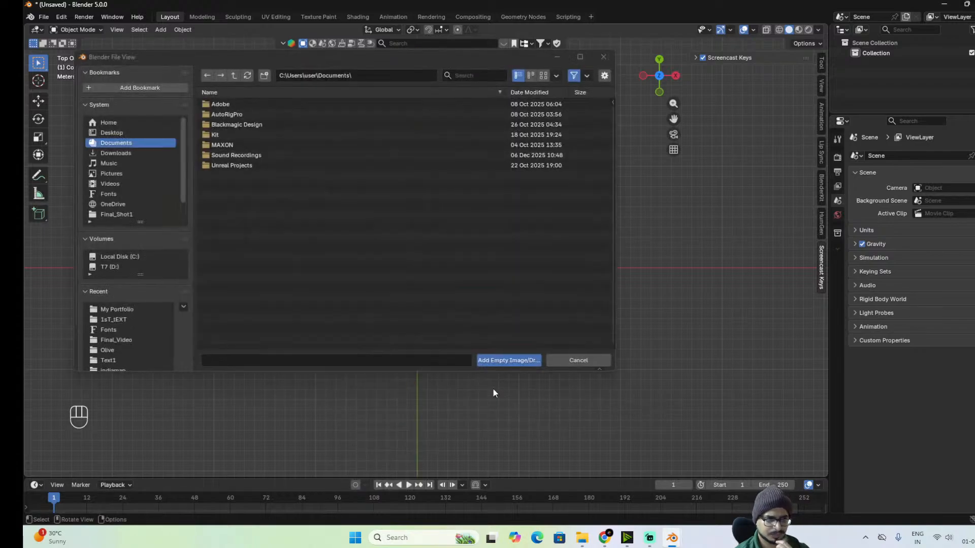
{"action": "left_click", "coordinate": [127, 310]}
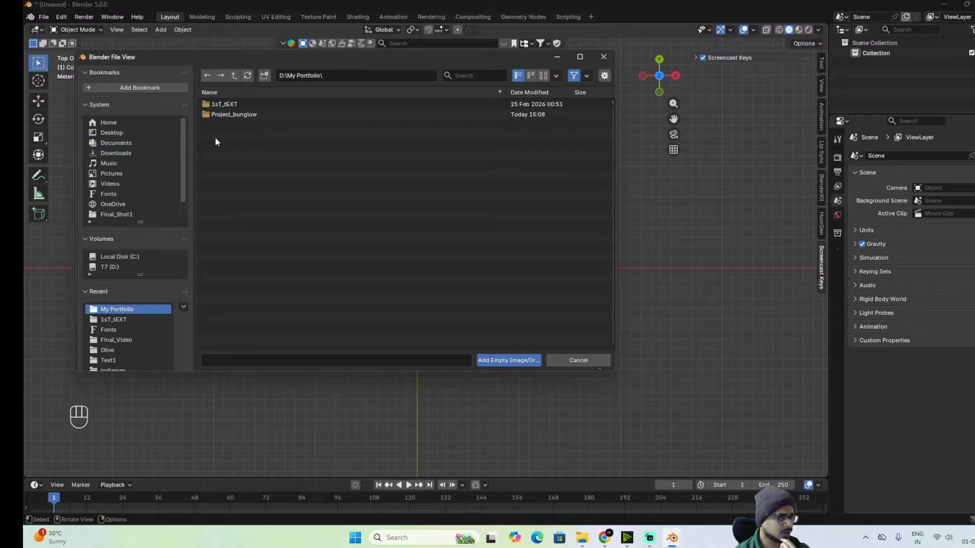
{"action": "left_click", "coordinate": [233, 113]}
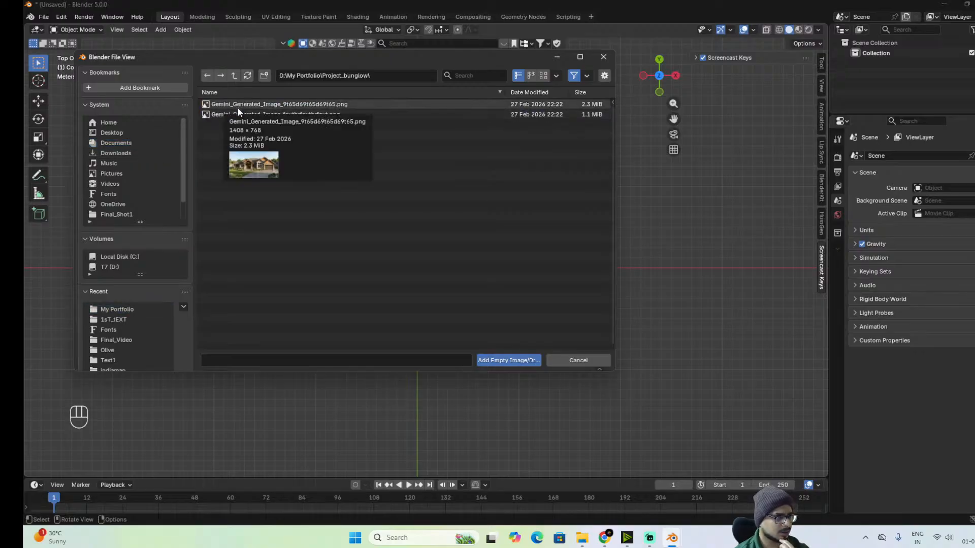
{"action": "left_click", "coordinate": [239, 112]}
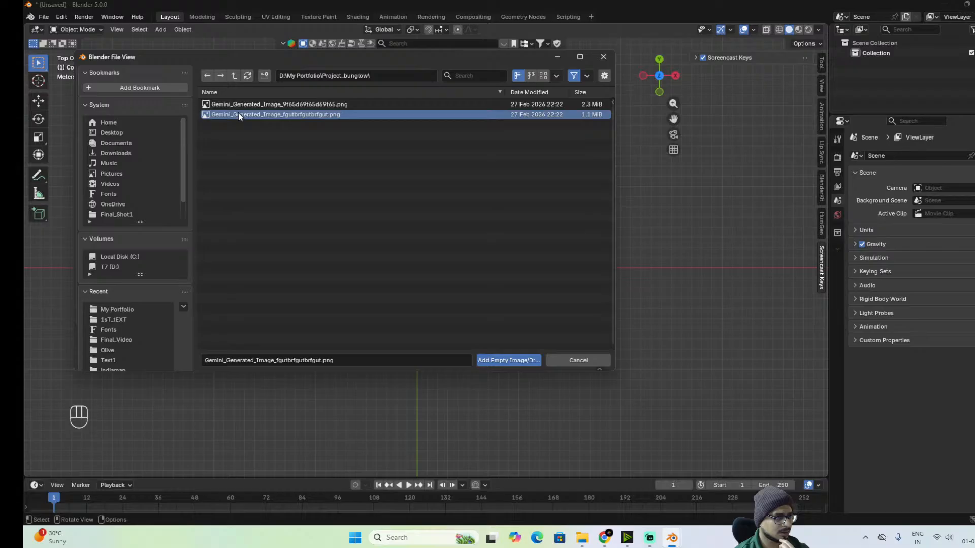
{"action": "left_click", "coordinate": [515, 356]}
Examine the imported floor plan's room layout and dimensions, including the dimension lines below the kitchen, laundry room and garage.
{"action": "scroll", "coordinate": [478, 332], "scroll_direction": "up", "scroll_amount": 5}
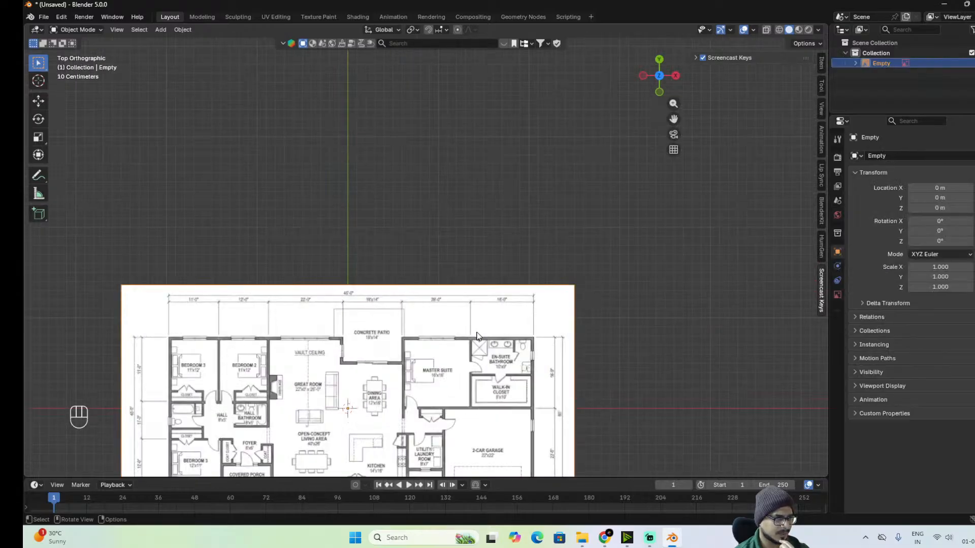
{"action": "scroll", "coordinate": [482, 337], "scroll_direction": "up", "scroll_amount": 1}
{"action": "scroll", "coordinate": [485, 339], "scroll_direction": "down", "scroll_amount": 4}
{"action": "middle_click_drag", "start_coordinate": [488, 339], "coordinate": [498, 315], "text": "alt+shift"}
{"action": "scroll", "coordinate": [498, 315], "scroll_direction": "up", "scroll_amount": 6}
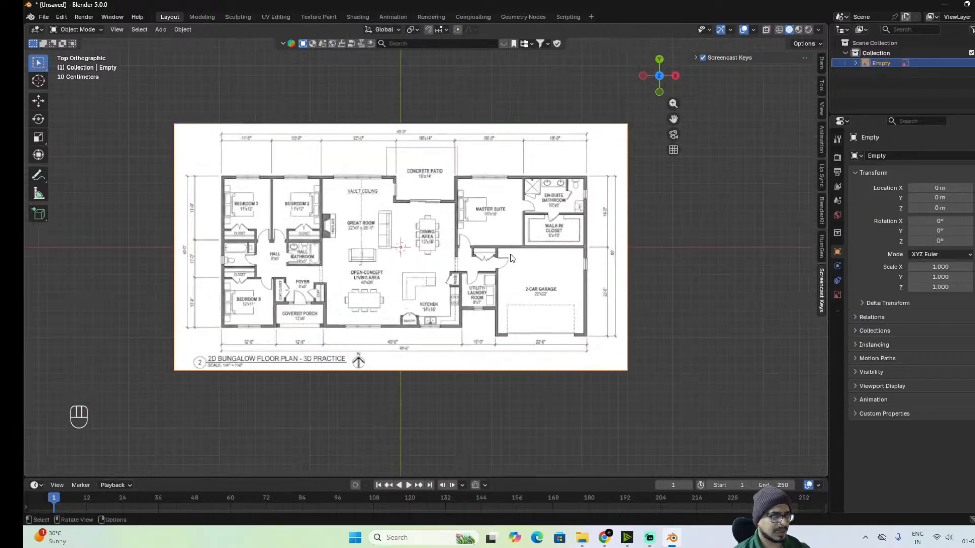
{"action": "scroll", "coordinate": [510, 264], "scroll_direction": "down", "scroll_amount": 5}
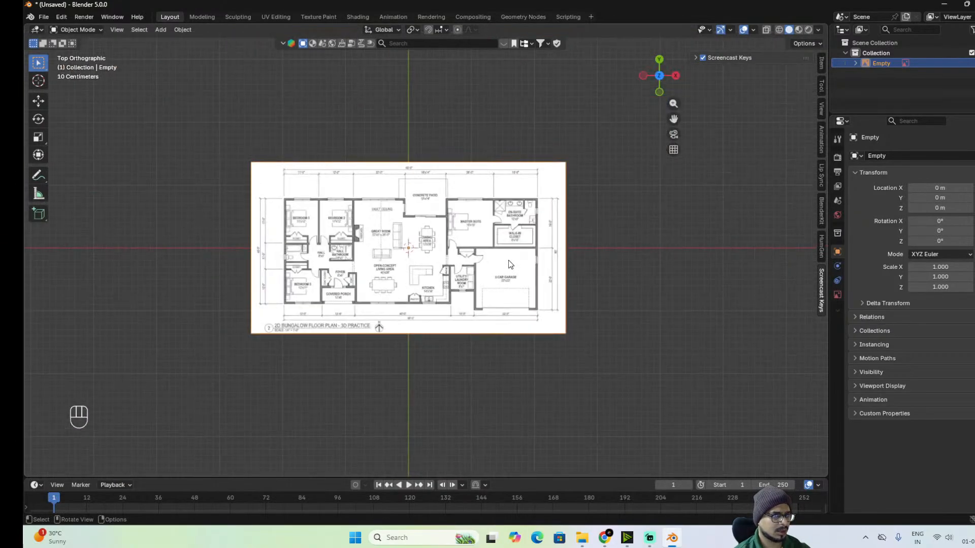
{"action": "scroll", "coordinate": [507, 260], "scroll_direction": "up", "scroll_amount": 5}
{"action": "middle_click_drag", "start_coordinate": [507, 260], "coordinate": [618, 269], "text": "alt+shift"}
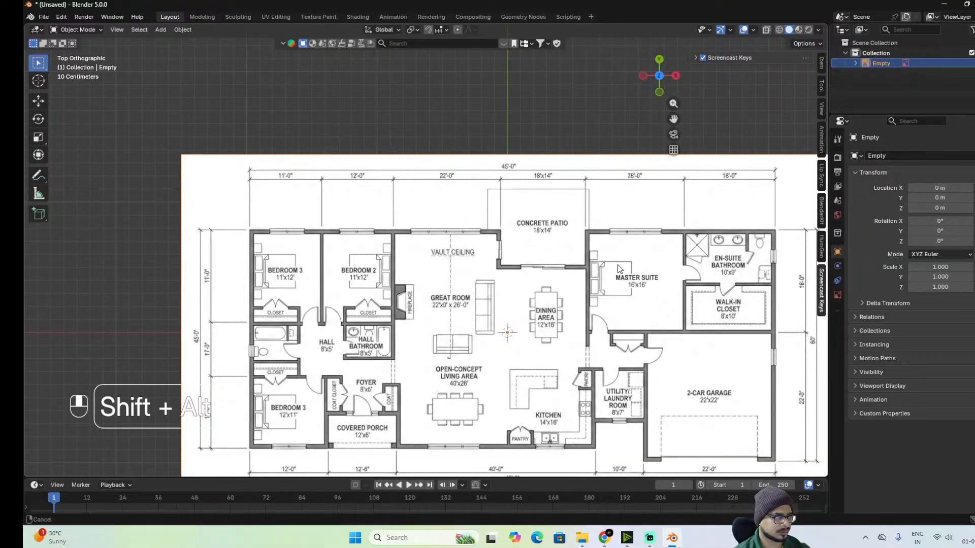
{"action": "middle_click_drag", "start_coordinate": [557, 362], "coordinate": [431, 223], "text": "alt+shift"}
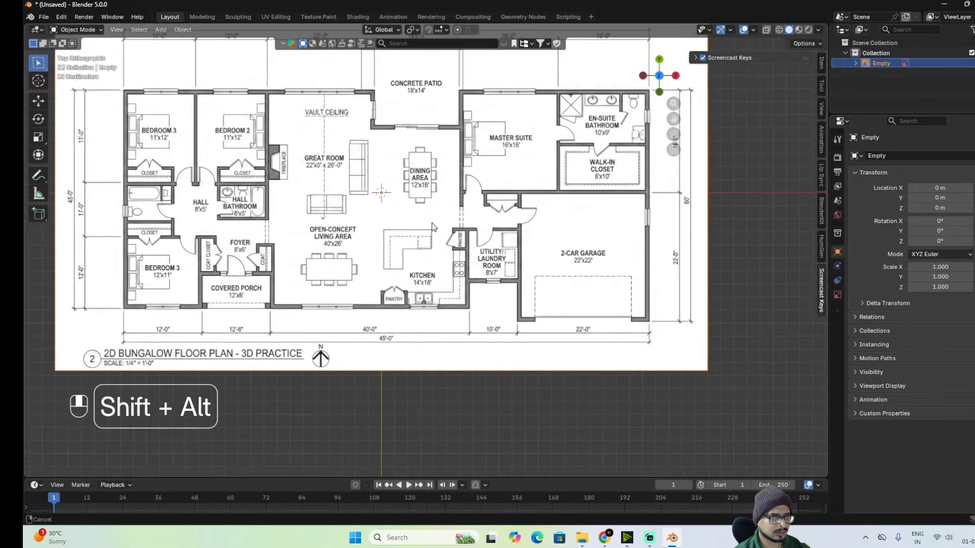
{"action": "scroll", "coordinate": [542, 366], "scroll_direction": "up", "scroll_amount": 3}
{"action": "scroll", "coordinate": [590, 339], "scroll_direction": "up", "scroll_amount": 2}
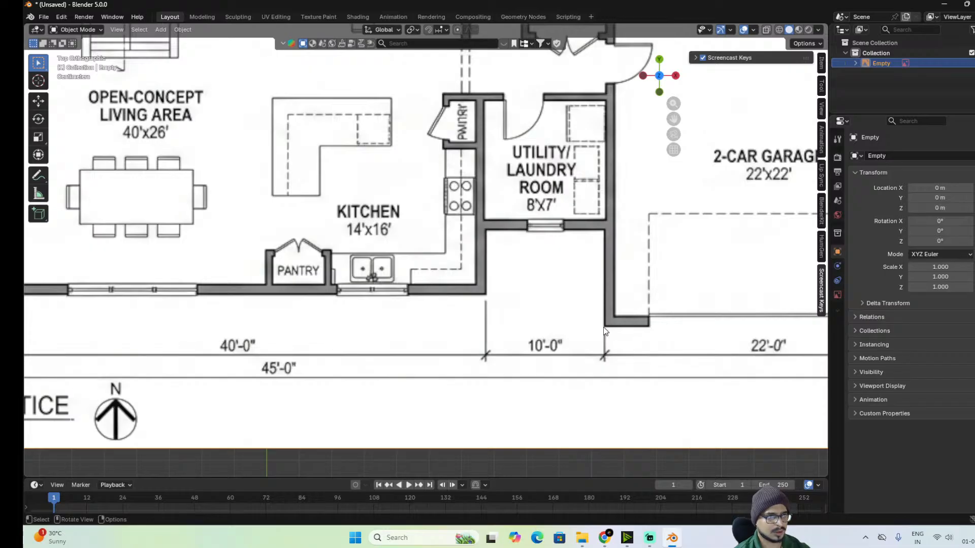
Examine the floor plan's lower dimension lines, from the covered porch past the kitchen and laundry room to the garage.
{"action": "middle_click_drag", "start_coordinate": [603, 327], "coordinate": [549, 366], "text": "shift"}
{"action": "scroll", "coordinate": [547, 369], "scroll_direction": "up", "scroll_amount": 5}
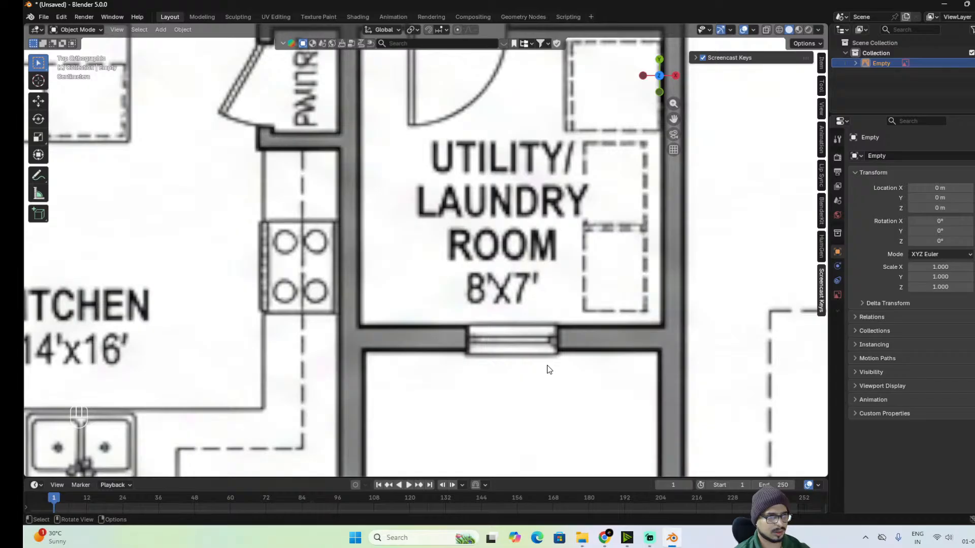
{"action": "scroll", "coordinate": [549, 369], "scroll_direction": "down", "scroll_amount": 6}
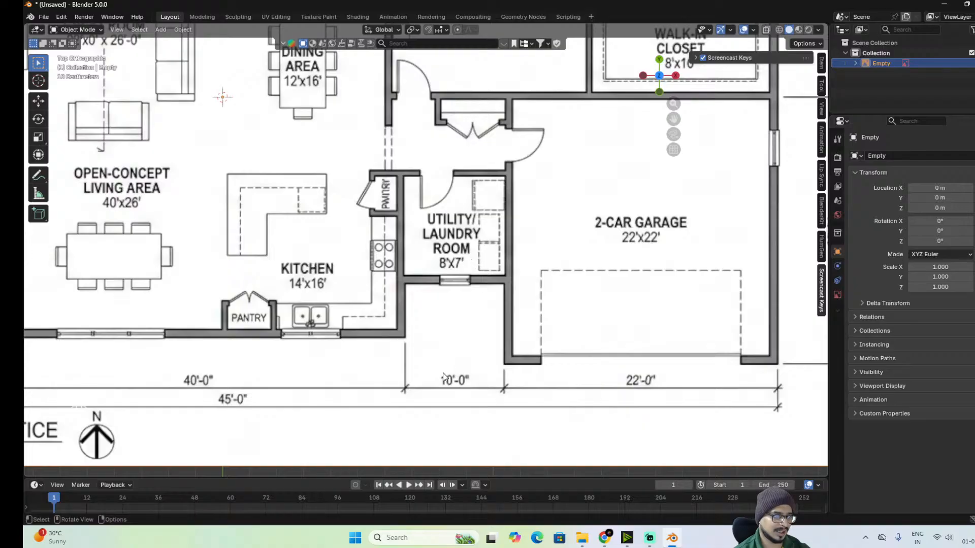
{"action": "scroll", "coordinate": [451, 369], "scroll_direction": "down", "scroll_amount": 1}
{"action": "scroll", "coordinate": [452, 369], "scroll_direction": "down", "scroll_amount": 1}
{"action": "middle_click_drag", "start_coordinate": [470, 366], "coordinate": [749, 338], "text": "shift"}
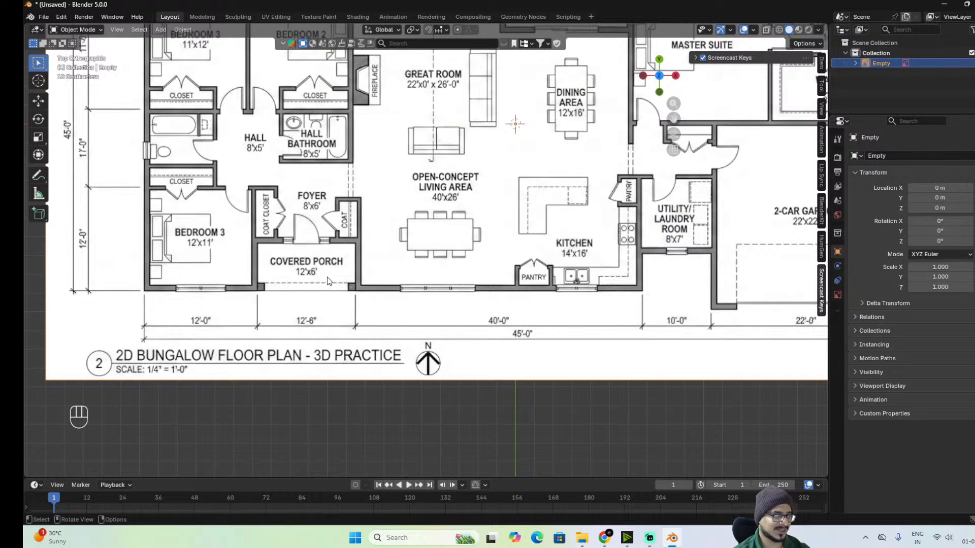
{"action": "middle_click_drag", "start_coordinate": [584, 336], "coordinate": [506, 373], "text": "shift"}
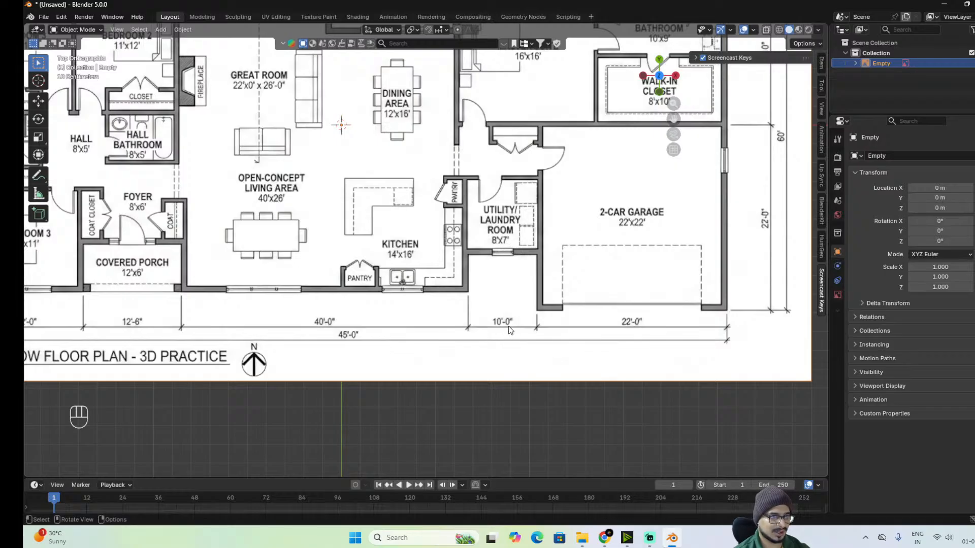
{"action": "scroll", "coordinate": [515, 331], "scroll_direction": "down", "scroll_amount": 4}
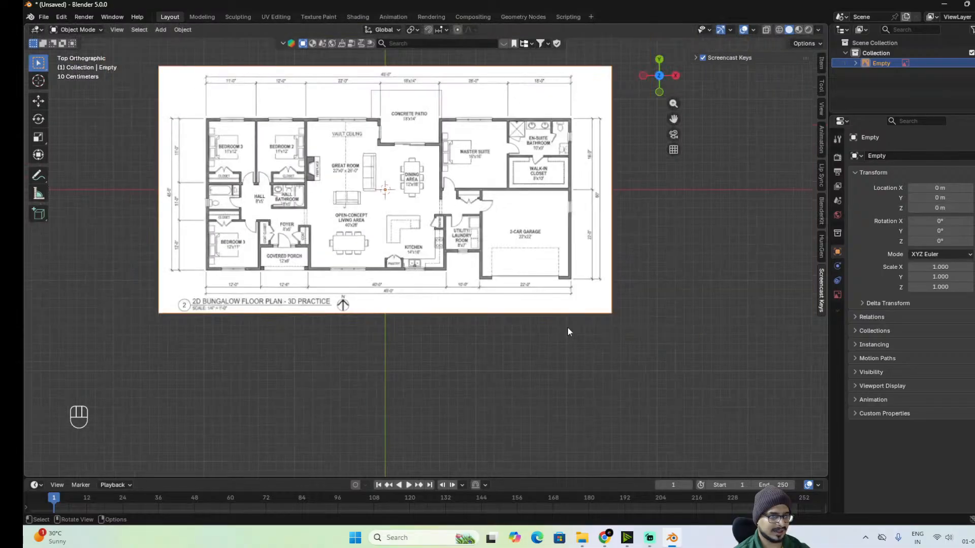
Examine the floor plan's upper dimension line above the bedrooms, patio and master suite, and the vertical dimensions beside the garage.
{"action": "scroll", "coordinate": [470, 297], "scroll_direction": "up", "scroll_amount": 8}
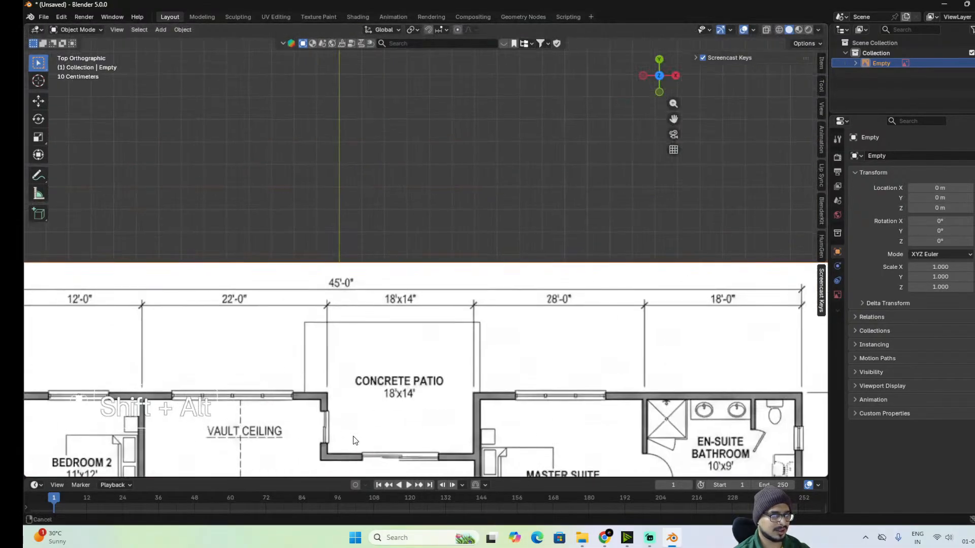
{"action": "middle_click_drag", "start_coordinate": [412, 346], "coordinate": [470, 258], "text": "shift"}
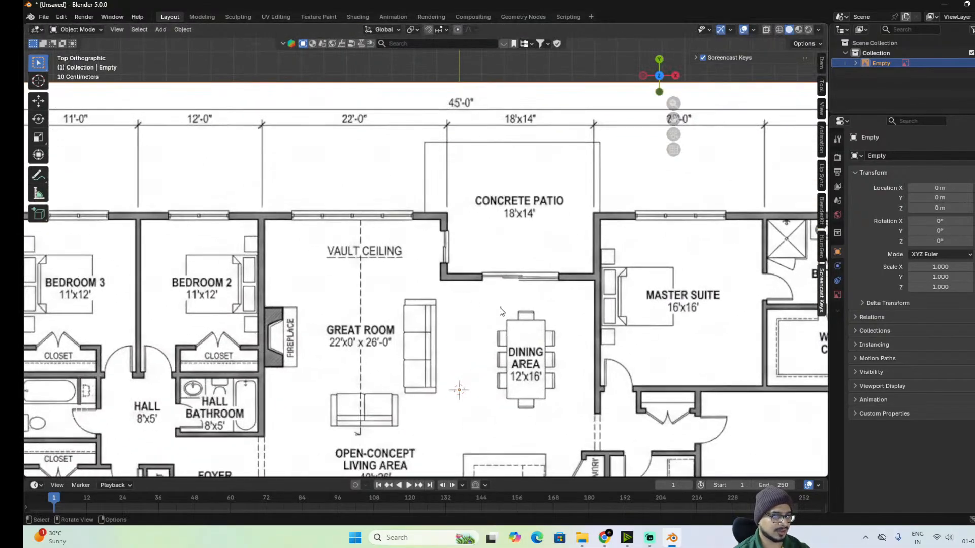
{"action": "scroll", "coordinate": [507, 314], "scroll_direction": "down", "scroll_amount": 3}
{"action": "scroll", "coordinate": [508, 312], "scroll_direction": "up", "scroll_amount": 1}
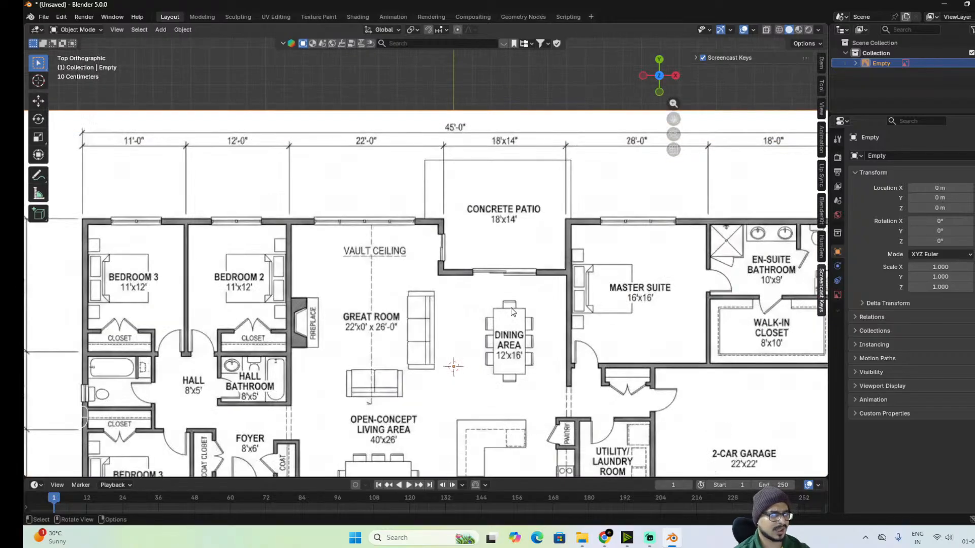
{"action": "scroll", "coordinate": [510, 311], "scroll_direction": "down", "scroll_amount": 5}
{"action": "scroll", "coordinate": [510, 307], "scroll_direction": "up", "scroll_amount": 2}
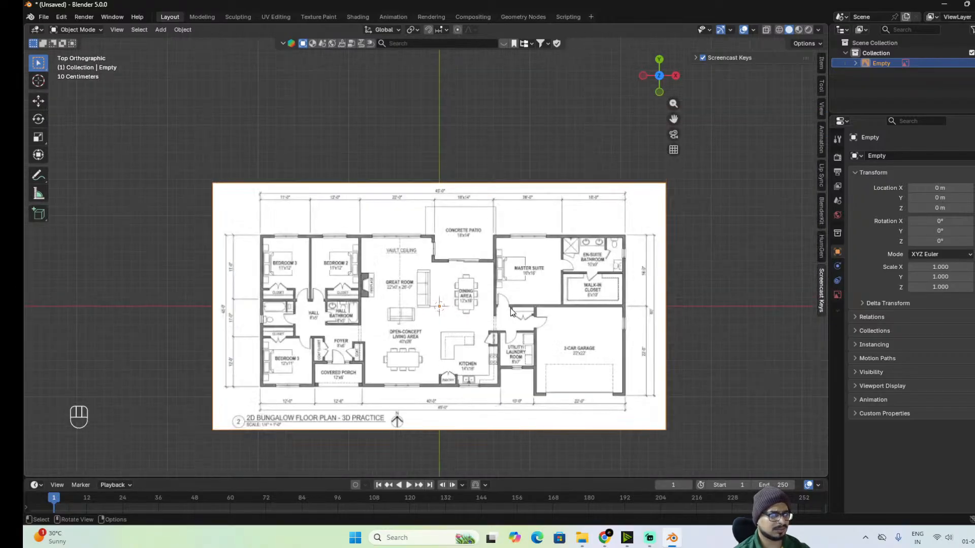
{"action": "scroll", "coordinate": [710, 159], "scroll_direction": "up", "scroll_amount": 1}
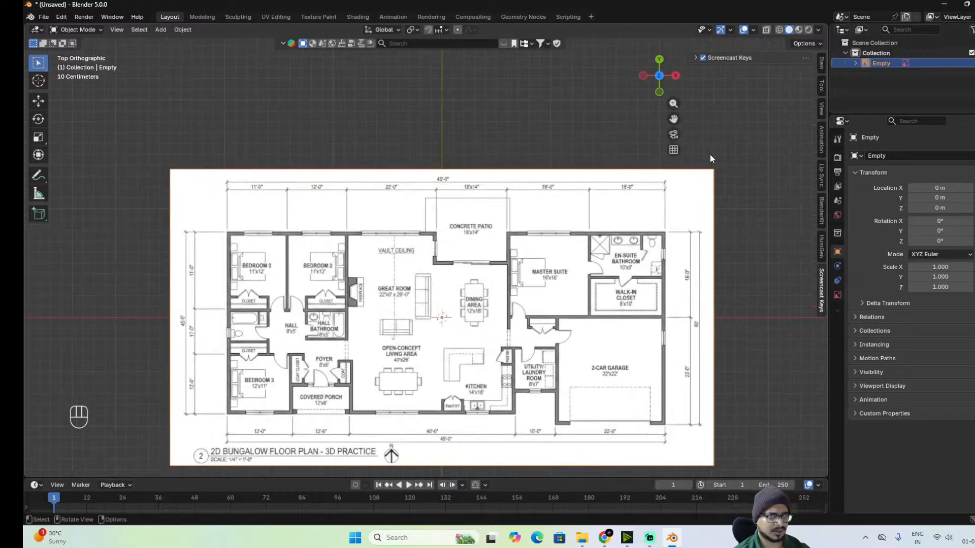
{"action": "scroll", "coordinate": [668, 260], "scroll_direction": "down", "scroll_amount": 3}
{"action": "scroll", "coordinate": [668, 261], "scroll_direction": "up", "scroll_amount": 5}
{"action": "scroll", "coordinate": [656, 350], "scroll_direction": "down", "scroll_amount": 4}
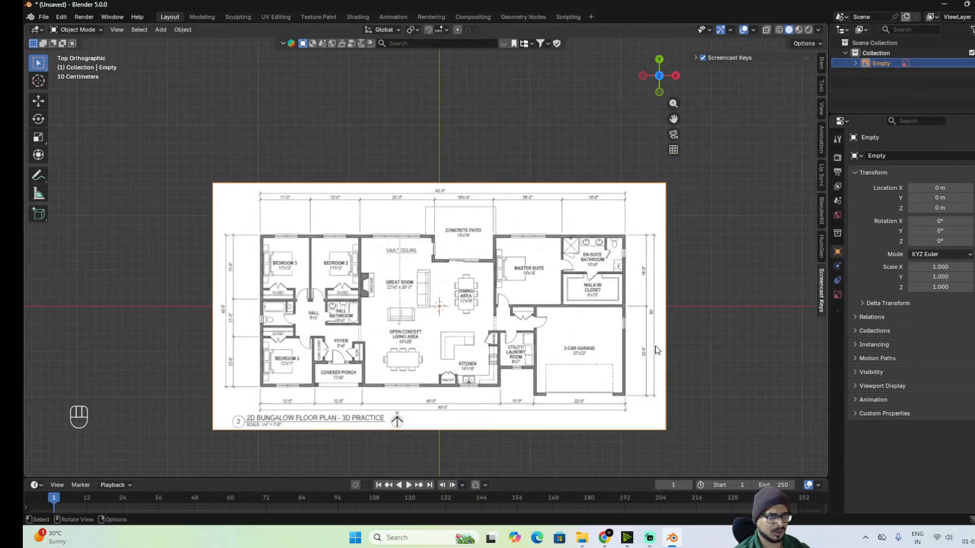
{"action": "scroll", "coordinate": [655, 347], "scroll_direction": "up", "scroll_amount": 3}
{"action": "left_click_drag", "start_coordinate": [655, 347], "coordinate": [370, 264], "text": "alt+shift"}
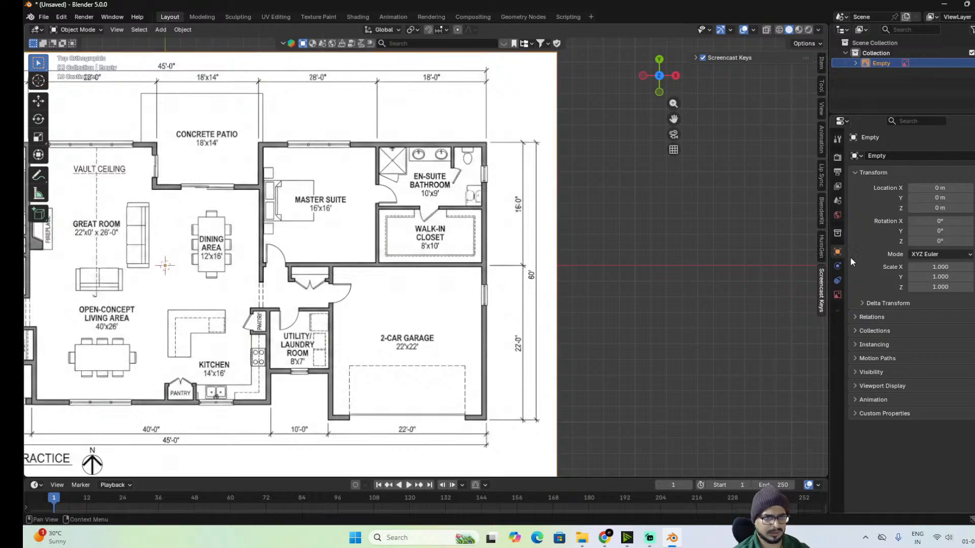
Change the scene's unit system to Imperial.
{"action": "left_click", "coordinate": [837, 200]}
{"action": "left_click", "coordinate": [859, 230]}
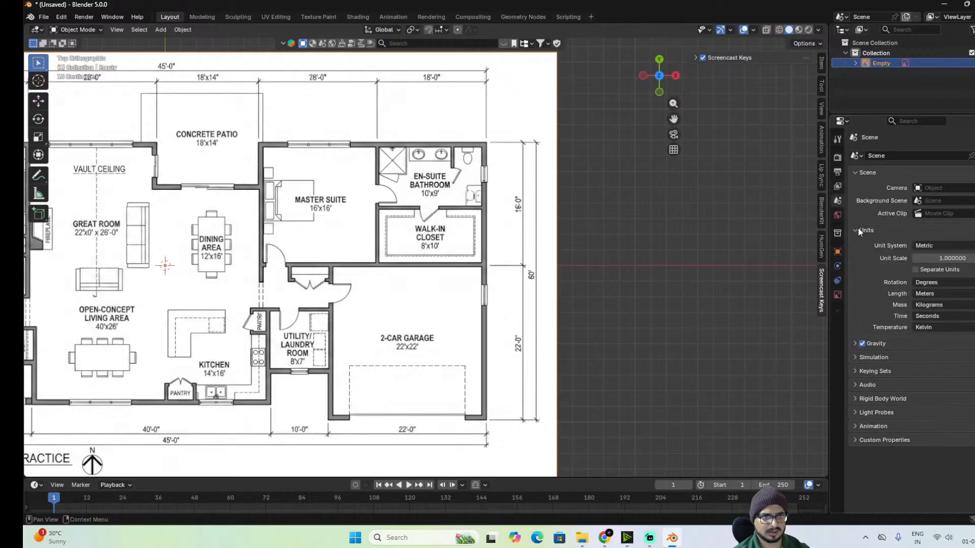
{"action": "left_click", "coordinate": [967, 246]}
{"action": "left_click", "coordinate": [936, 281]}
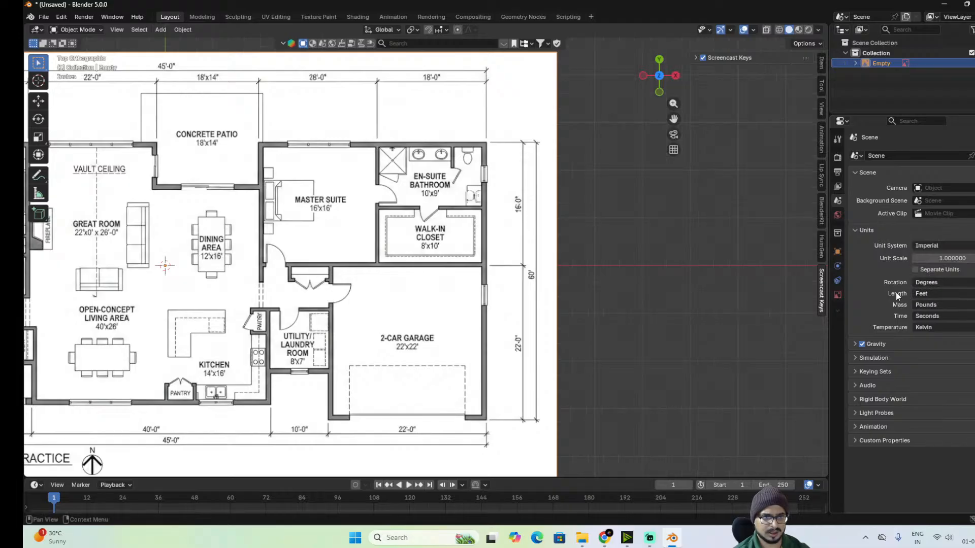
{"action": "scroll", "coordinate": [553, 234], "scroll_direction": "down", "scroll_amount": 2}
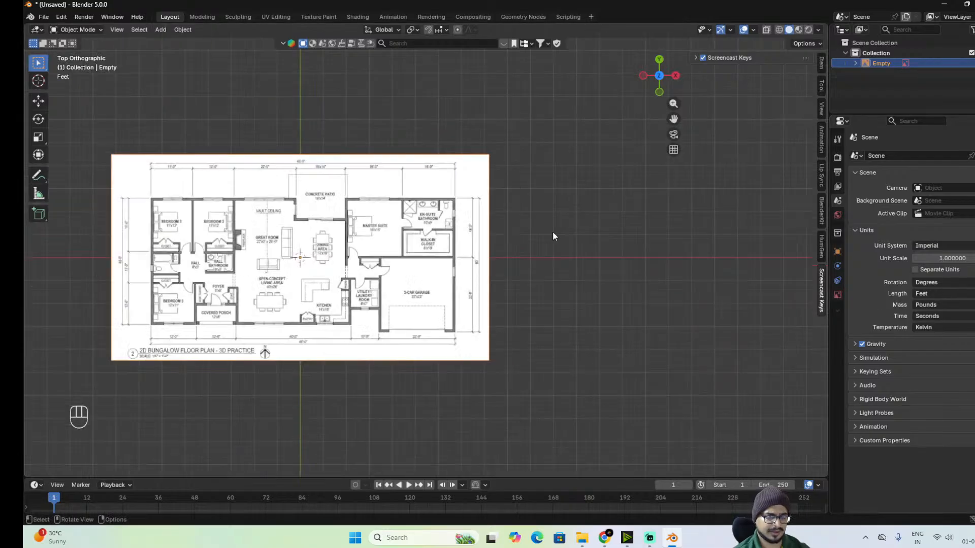
{"action": "scroll", "coordinate": [527, 251], "scroll_direction": "up", "scroll_amount": 2}
{"action": "scroll", "coordinate": [540, 203], "scroll_direction": "down", "scroll_amount": 4}
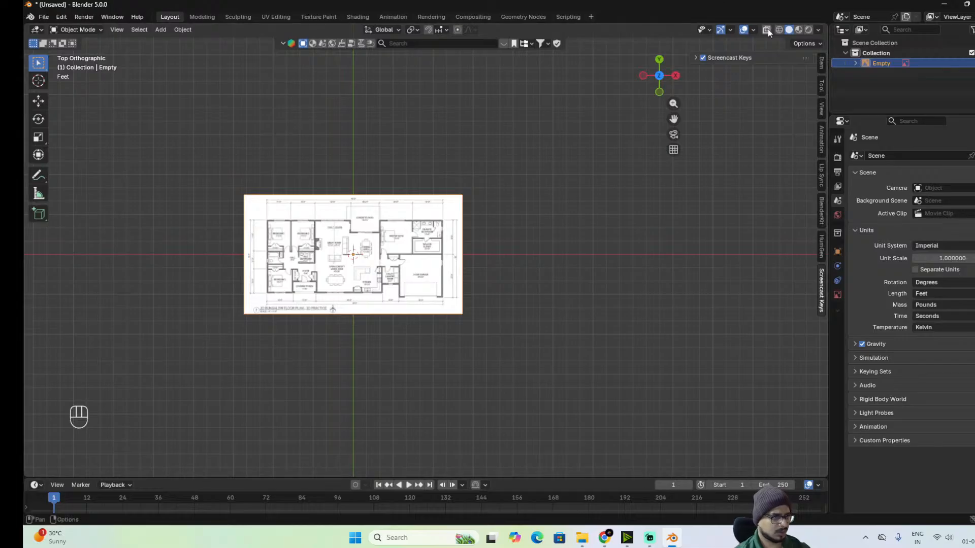
Add a mesh plane at the centre of the floor plan and display its transform values.
{"action": "key", "text": "shift+a"}
{"action": "mouse_move", "coordinate": [493, 259]}
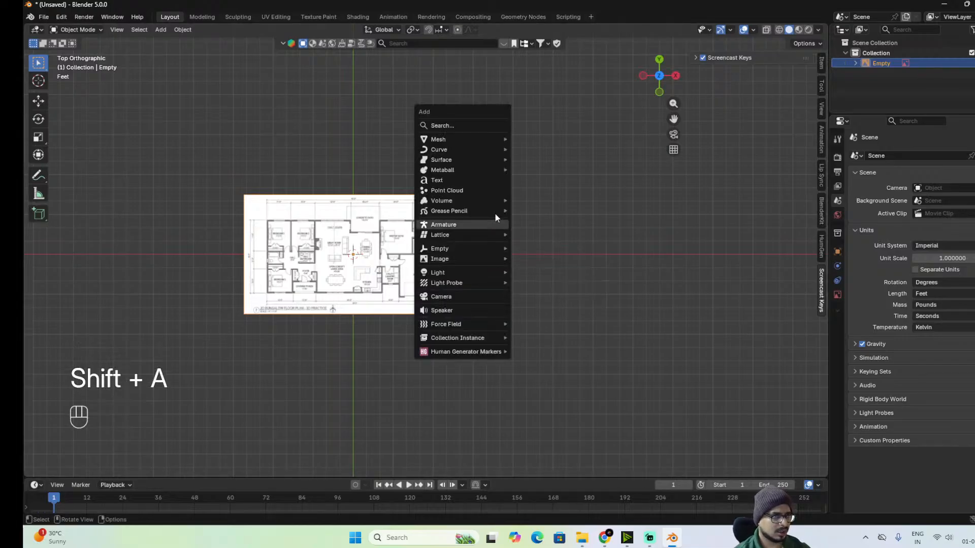
{"action": "mouse_move", "coordinate": [485, 136]}
{"action": "left_click", "coordinate": [532, 140]}
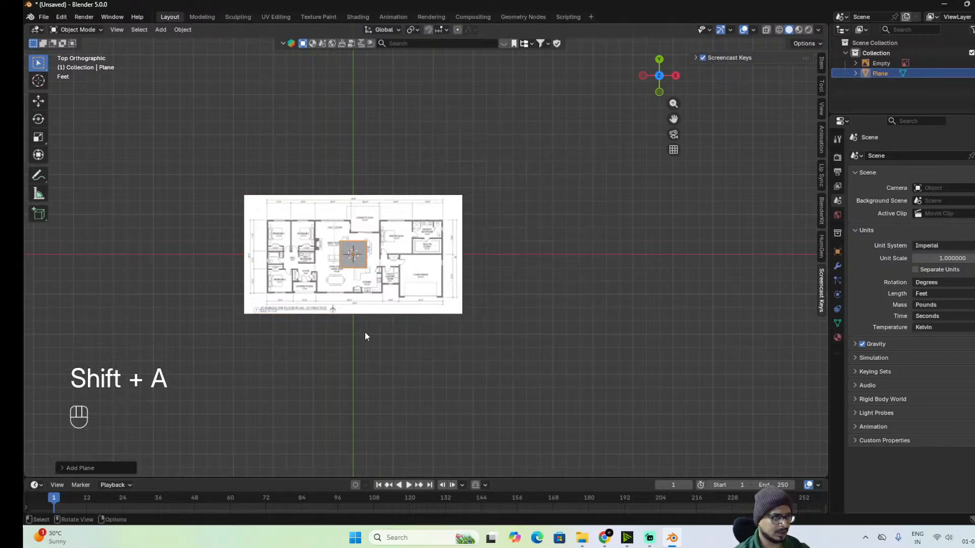
{"action": "scroll", "coordinate": [365, 332], "scroll_direction": "up", "scroll_amount": 3}
{"action": "left_click_drag", "start_coordinate": [435, 317], "coordinate": [547, 334], "text": "alt+shift"}
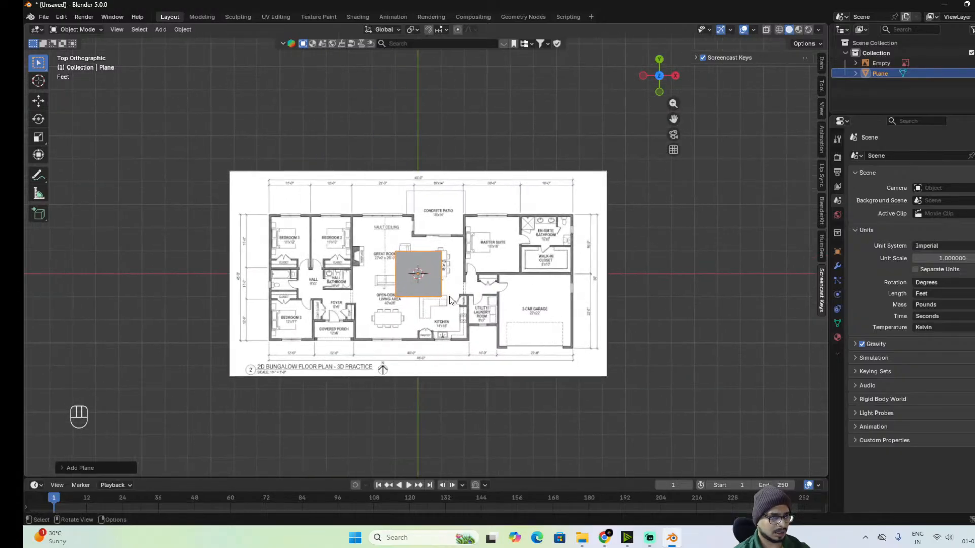
{"action": "key", "text": "n"}
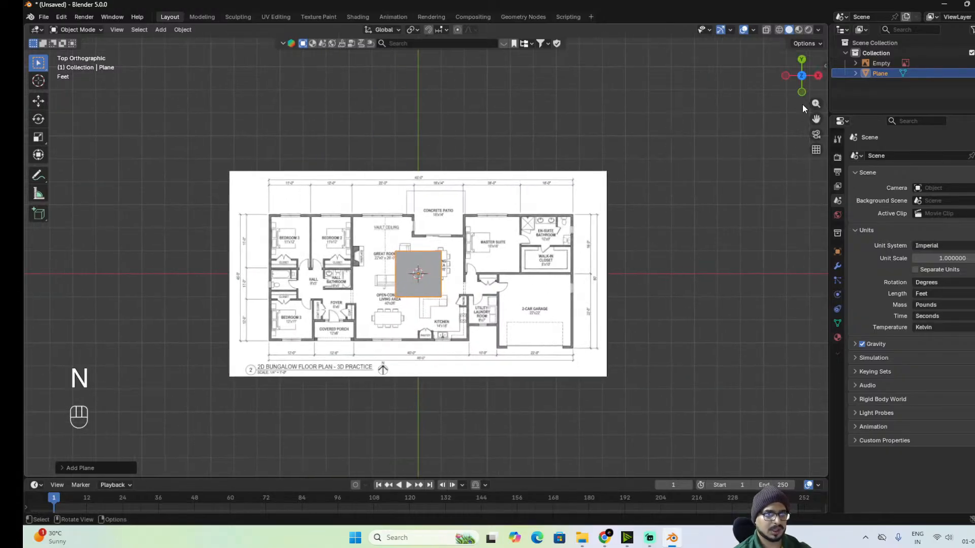
{"action": "key", "text": "n"}
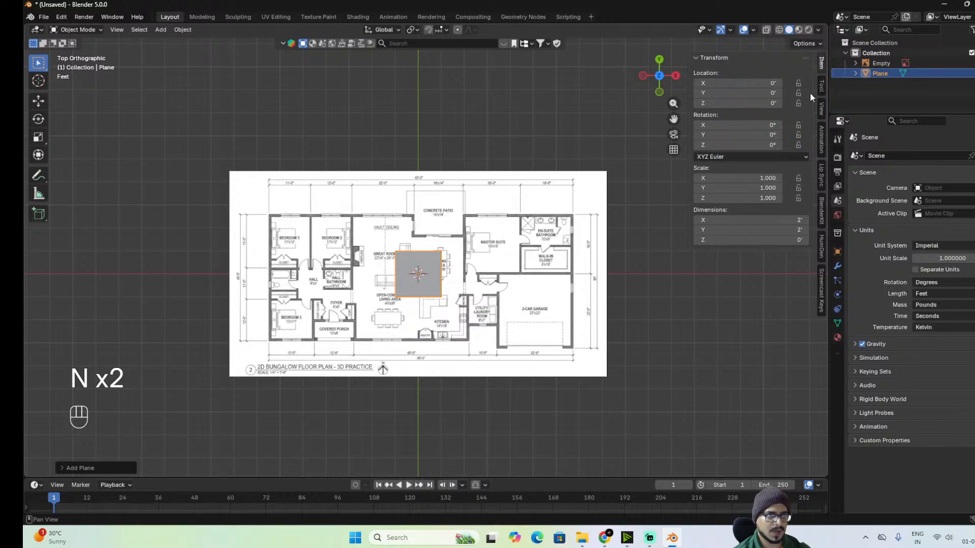
{"action": "left_click", "coordinate": [425, 282]}
{"action": "key", "text": "Tab"}
{"action": "key", "text": "Tab"}
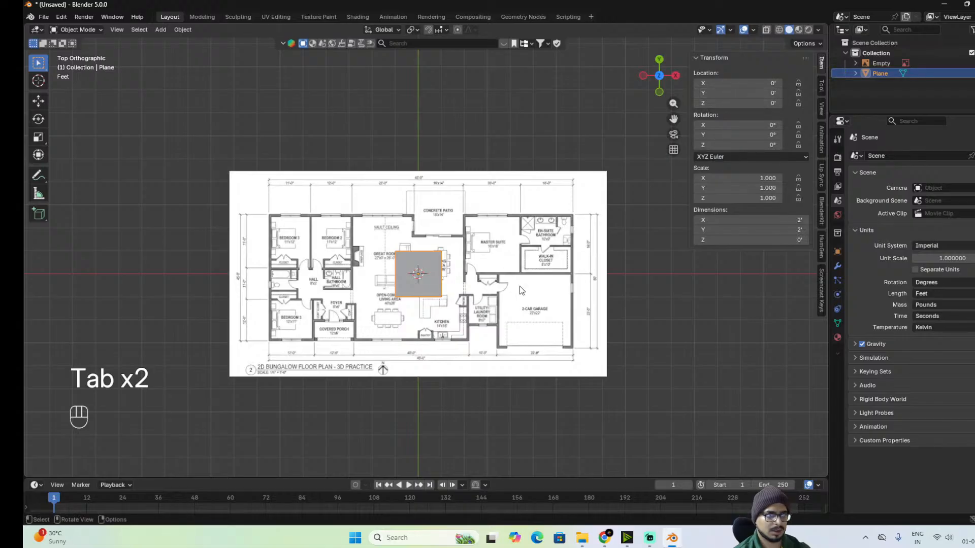
{"action": "key", "text": "s"}
{"action": "right_click", "coordinate": [562, 305]}
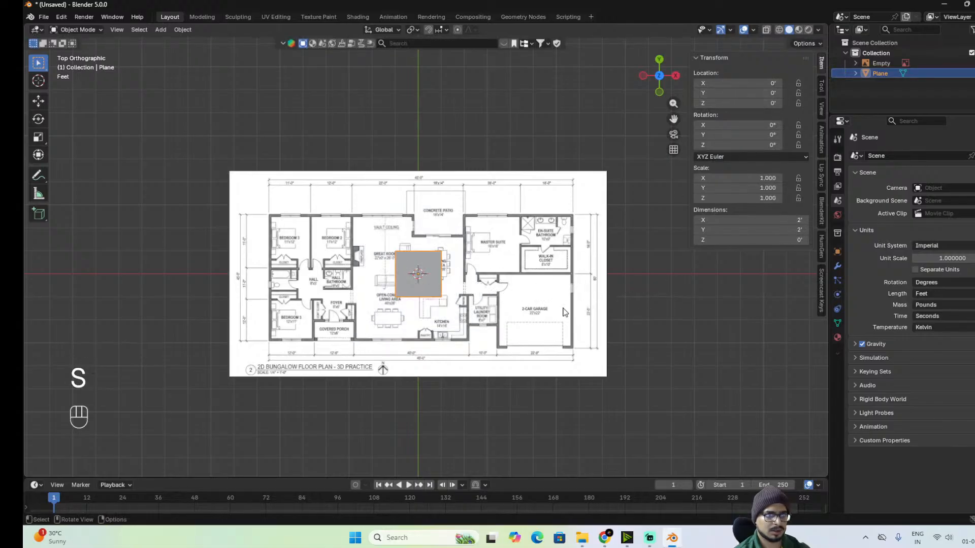
Set the plane's Y dimension to 60 feet.
{"action": "left_click", "coordinate": [796, 230]}
{"action": "type", "text": "60"}
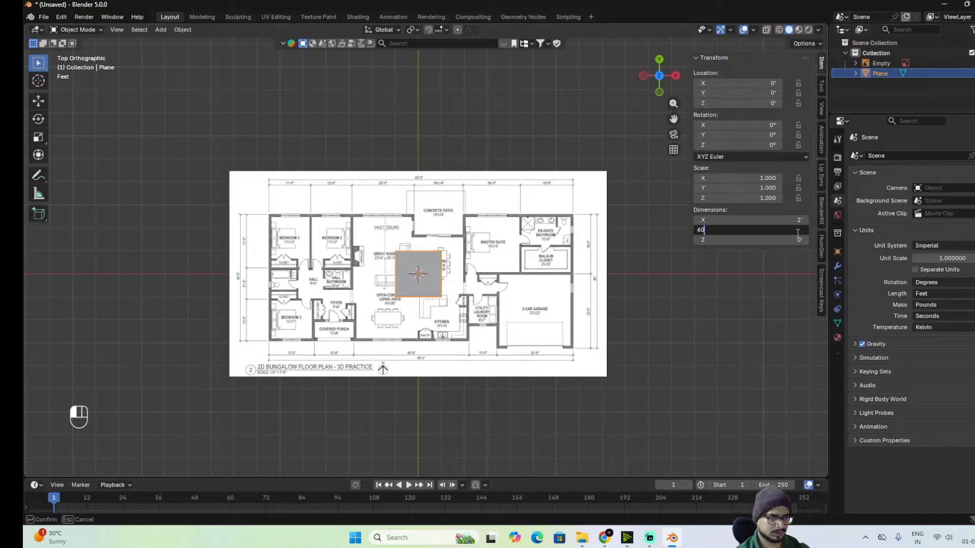
{"action": "key", "text": "Return"}
{"action": "scroll", "coordinate": [425, 318], "scroll_direction": "down", "scroll_amount": 7}
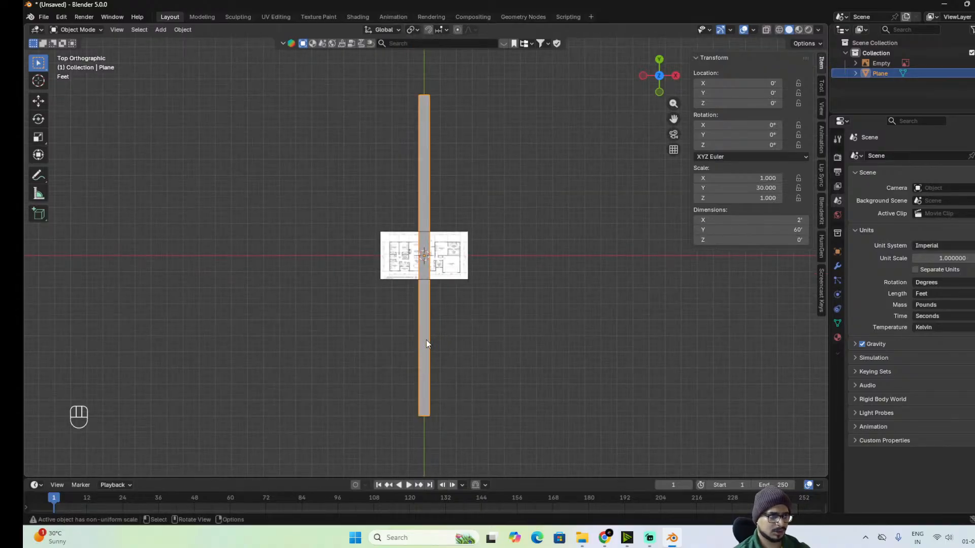
{"action": "scroll", "coordinate": [443, 336], "scroll_direction": "up", "scroll_amount": 5}
{"action": "scroll", "coordinate": [446, 333], "scroll_direction": "down", "scroll_amount": 3}
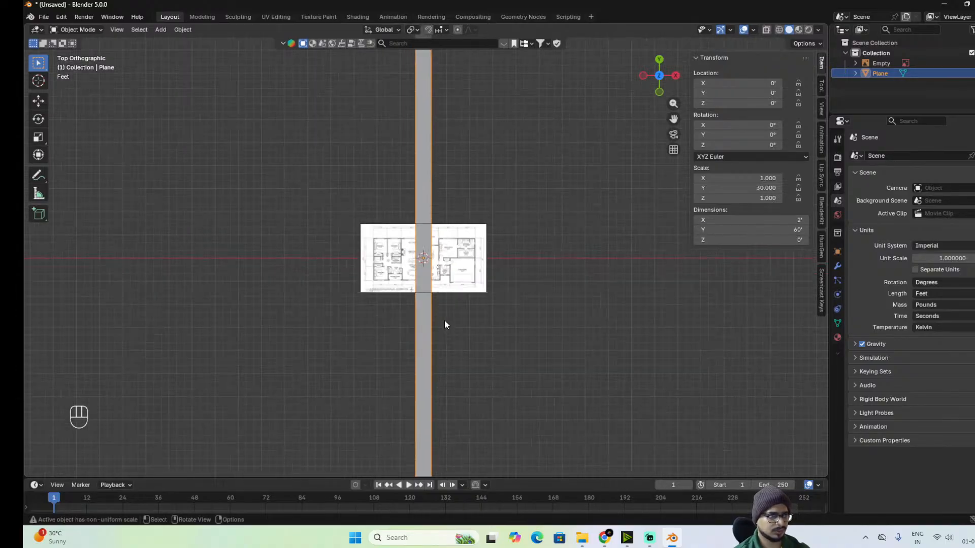
{"action": "scroll", "coordinate": [444, 321], "scroll_direction": "down", "scroll_amount": 2}
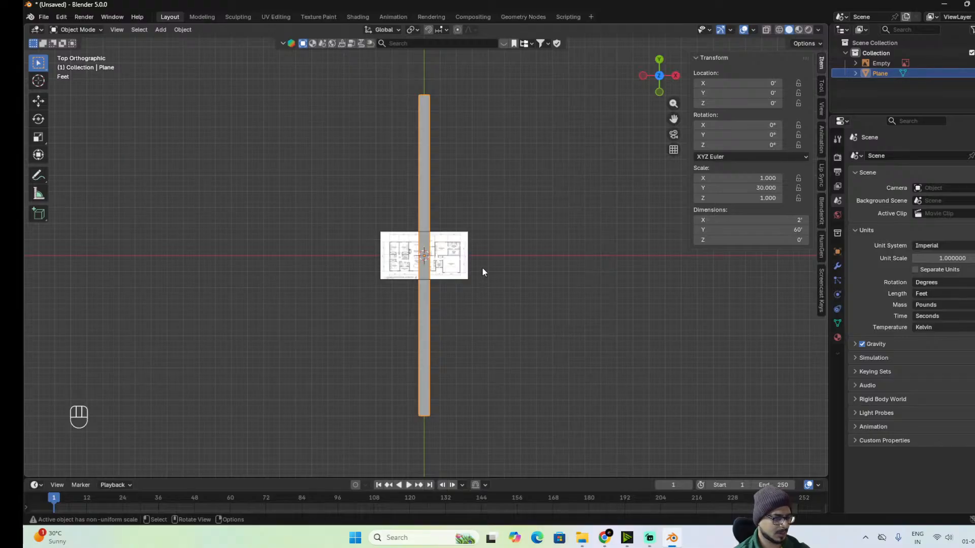
Scale the floor plan reference image up to about 10.53 to match its 60' side against the plane's length.
{"action": "left_click", "coordinate": [463, 265]}
{"action": "key", "text": "s"}
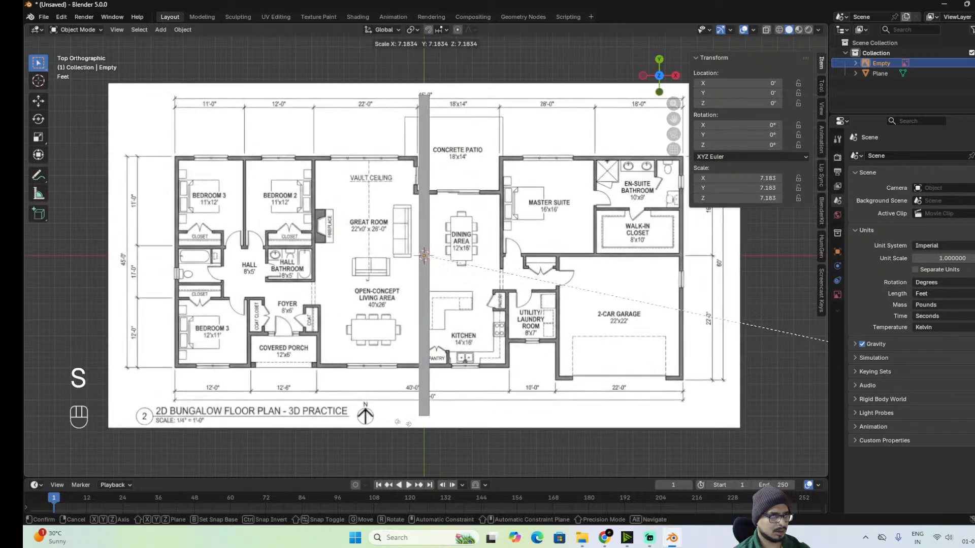
{"action": "left_click", "coordinate": [422, 346]}
{"action": "scroll", "coordinate": [422, 346], "scroll_direction": "down", "scroll_amount": 2}
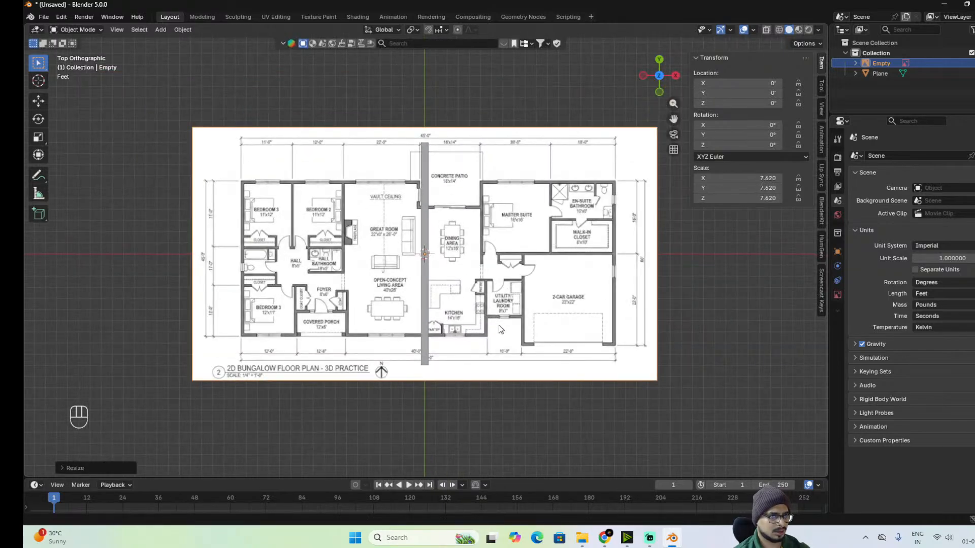
{"action": "key", "text": "s"}
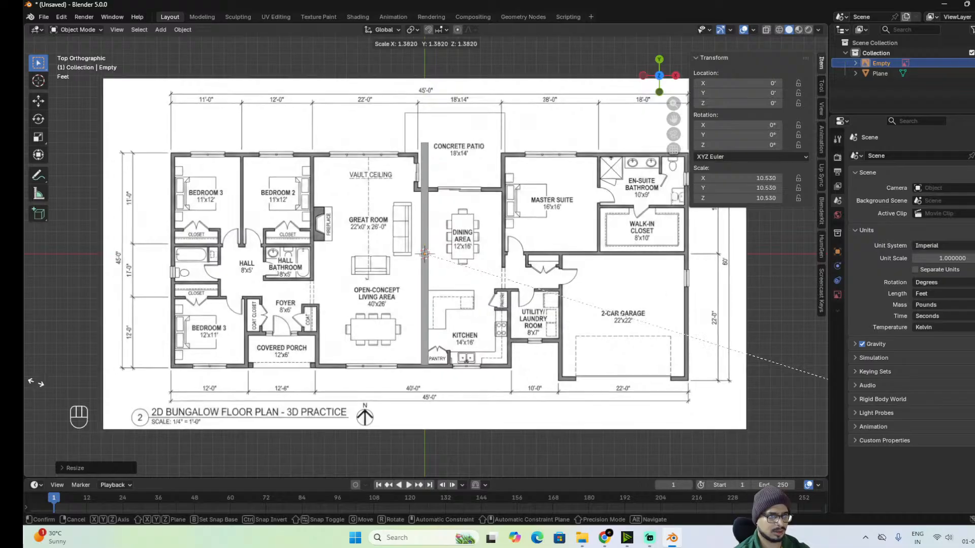
{"action": "left_click", "coordinate": [36, 383]}
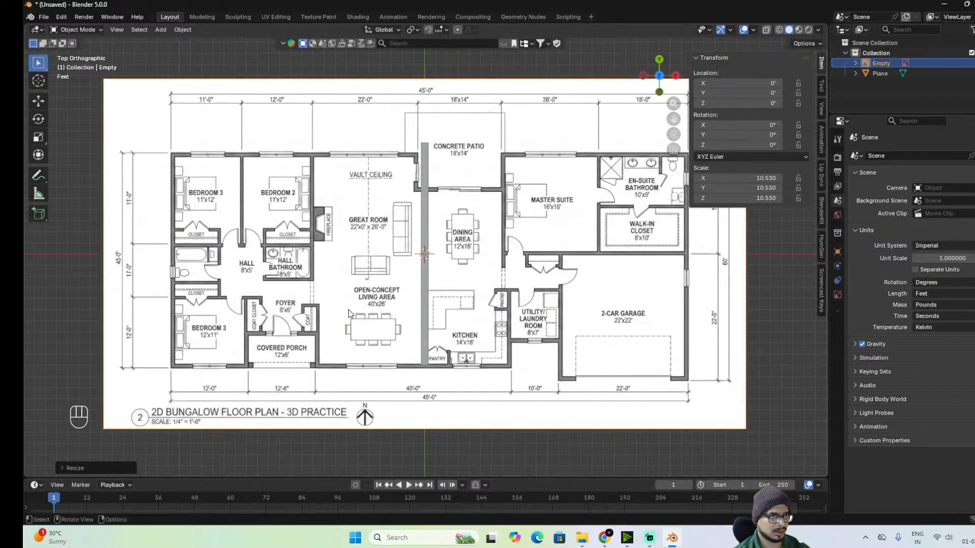
Move the plane along X to about 70.6 feet, onto the outer wall beside the garage and bathroom.
{"action": "left_click", "coordinate": [424, 281]}
{"action": "key", "text": "g"}
{"action": "key", "text": "x"}
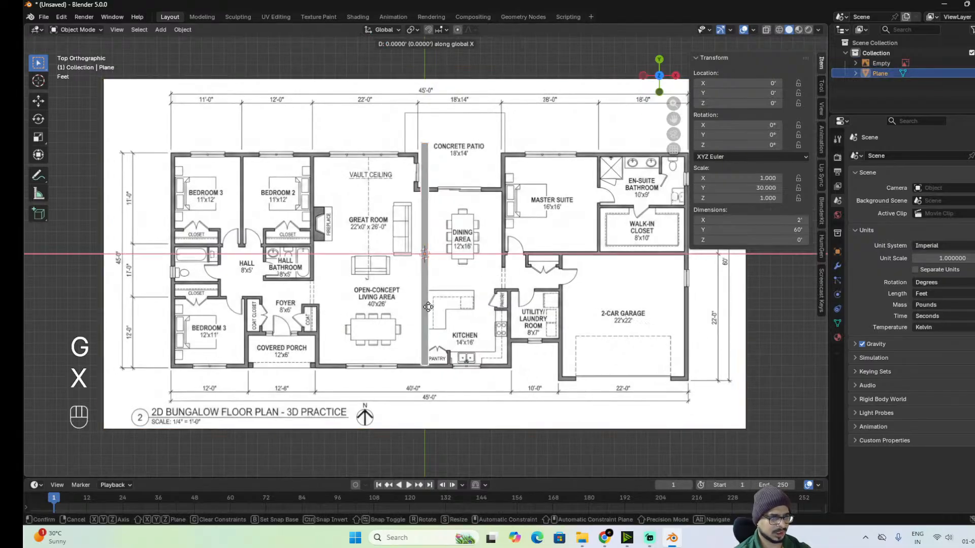
{"action": "left_click", "coordinate": [690, 341]}
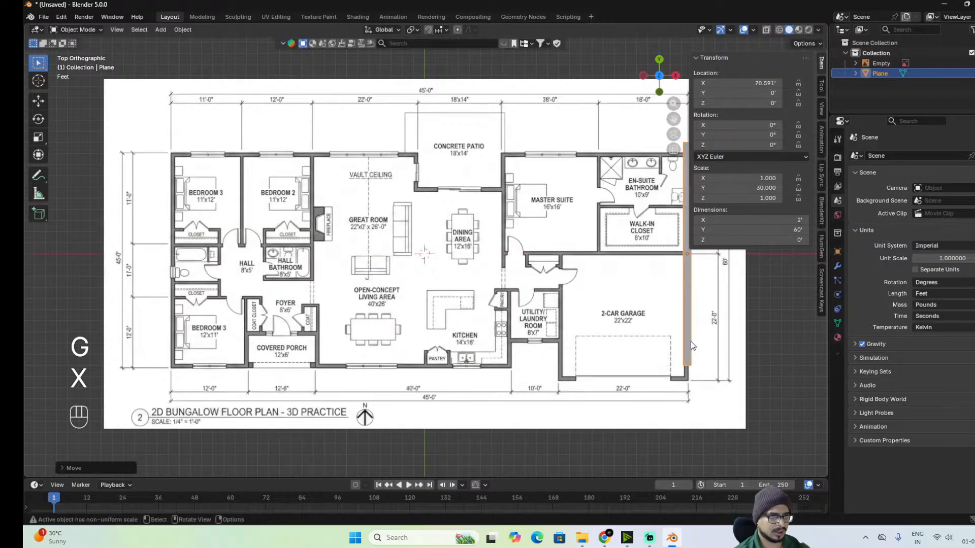
Move the plane along Y to about -3.46 feet, lining its end up with the garage front's 60' dimension mark.
{"action": "middle_click_drag", "start_coordinate": [690, 341], "coordinate": [540, 360], "text": "shift"}
{"action": "key", "text": "g"}
{"action": "key", "text": "y"}
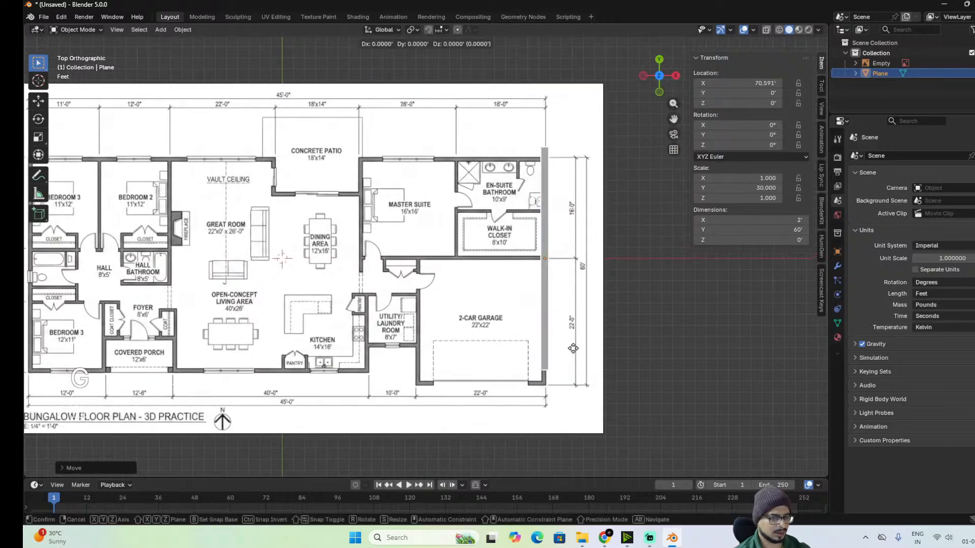
{"action": "key", "text": "shift"}
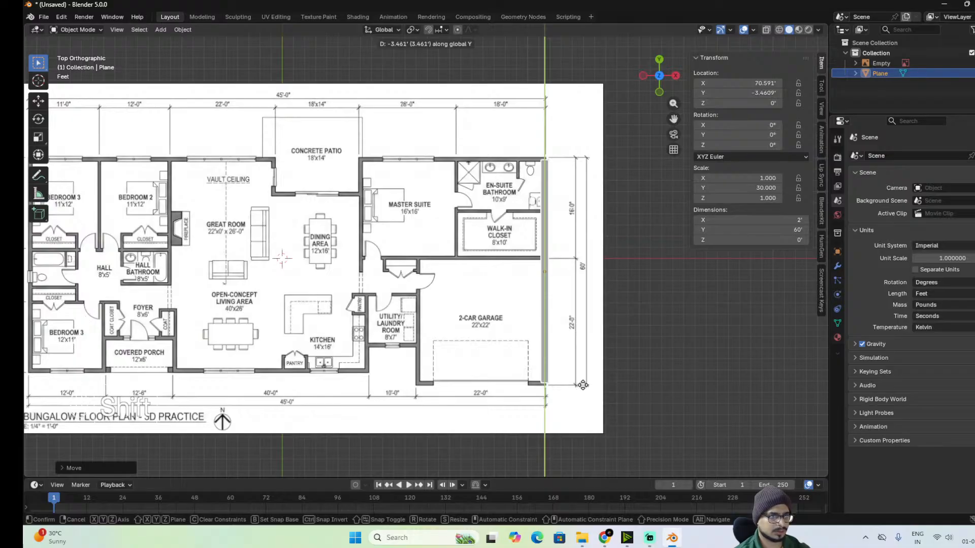
{"action": "left_click", "coordinate": [582, 389]}
Scale the floor plan reference image down to about 10.28 to match its 60' side against the plane.
{"action": "left_click", "coordinate": [469, 429]}
{"action": "key", "text": "s"}
{"action": "key", "text": "shift"}
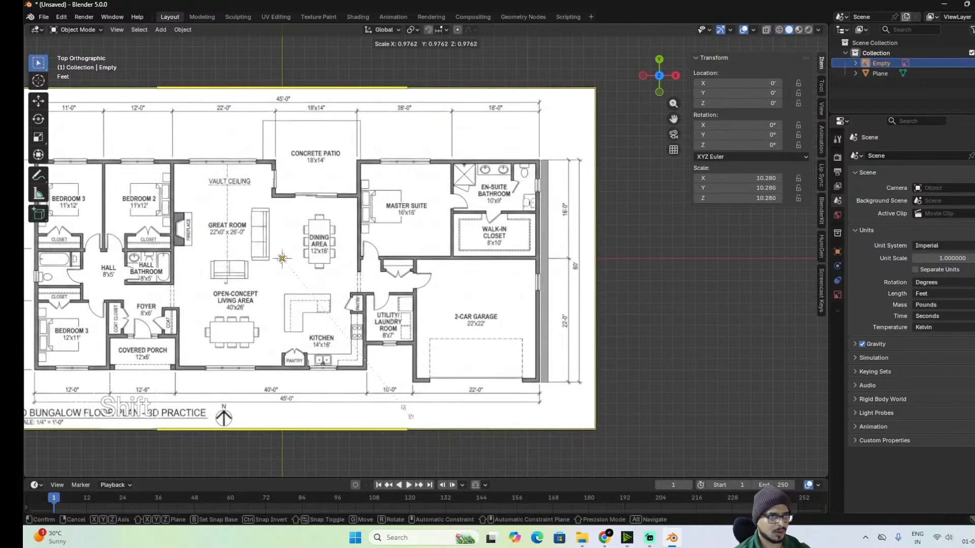
{"action": "left_click", "coordinate": [416, 406]}
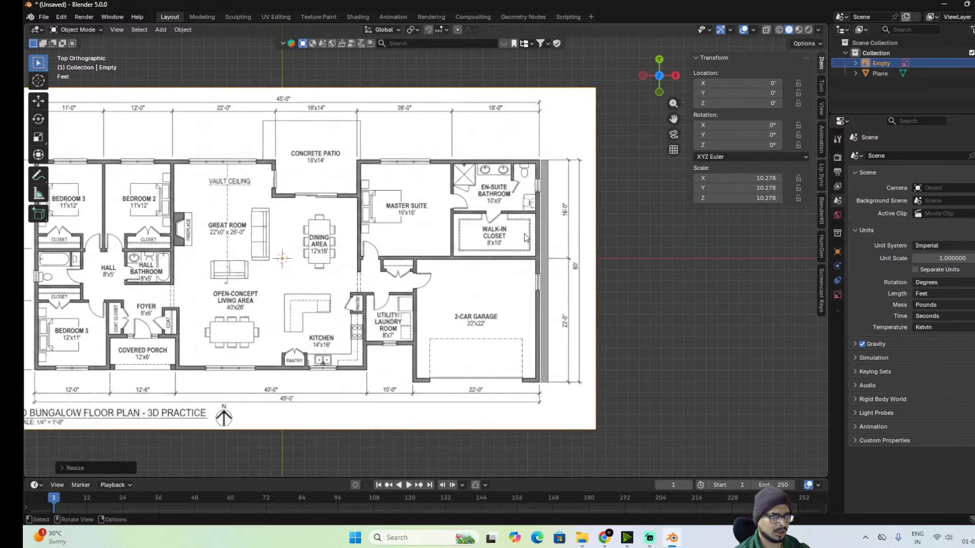
Select the plane and examine its length and width against the garage-side outer wall and the floor plan's dimensions.
{"action": "scroll", "coordinate": [543, 339], "scroll_direction": "down", "scroll_amount": 2}
{"action": "middle_click_drag", "start_coordinate": [538, 348], "coordinate": [578, 350], "text": "shift"}
{"action": "scroll", "coordinate": [483, 283], "scroll_direction": "up", "scroll_amount": 3}
{"action": "middle_click_drag", "start_coordinate": [483, 283], "coordinate": [444, 411], "text": "shift"}
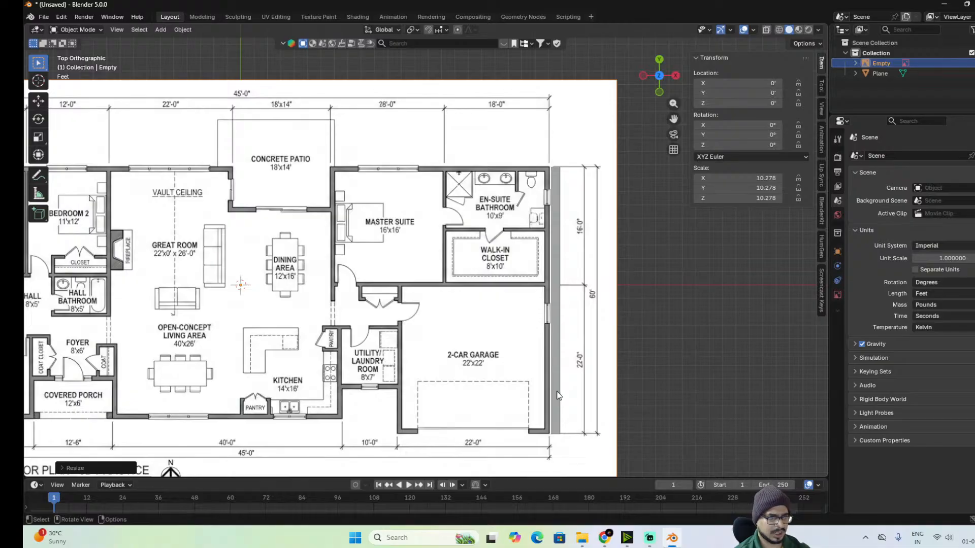
{"action": "left_click", "coordinate": [558, 395]}
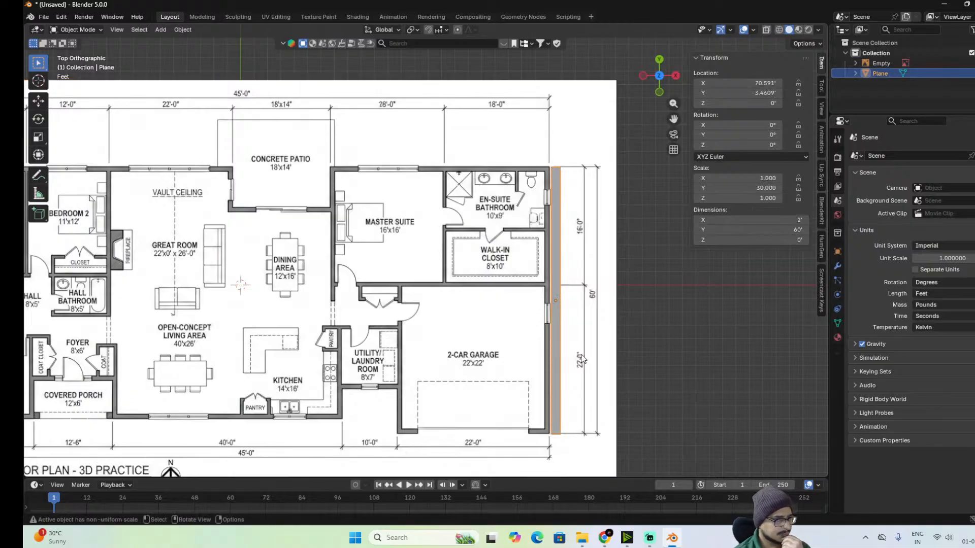
{"action": "scroll", "coordinate": [622, 413], "scroll_direction": "up", "scroll_amount": 3}
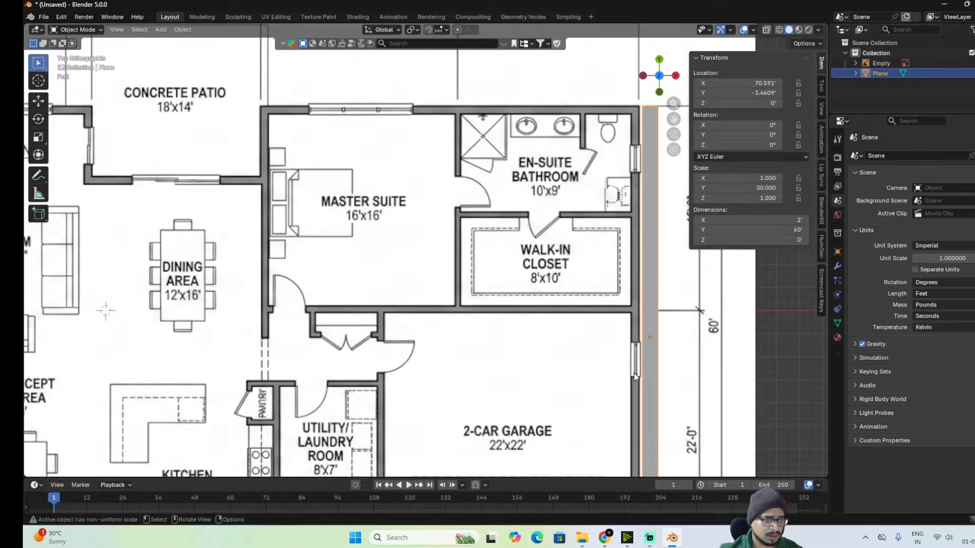
{"action": "scroll", "coordinate": [388, 341], "scroll_direction": "down", "scroll_amount": 2}
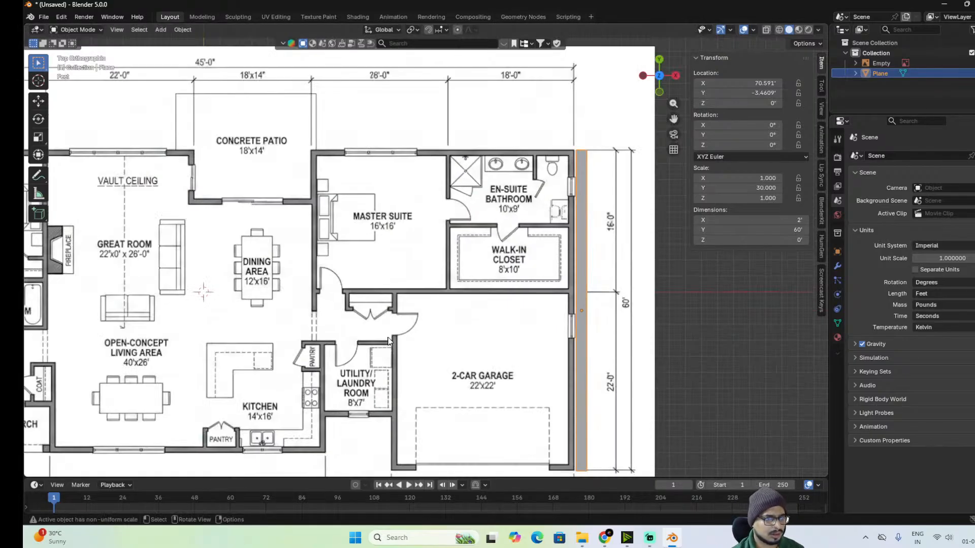
{"action": "scroll", "coordinate": [461, 354], "scroll_direction": "down", "scroll_amount": 3}
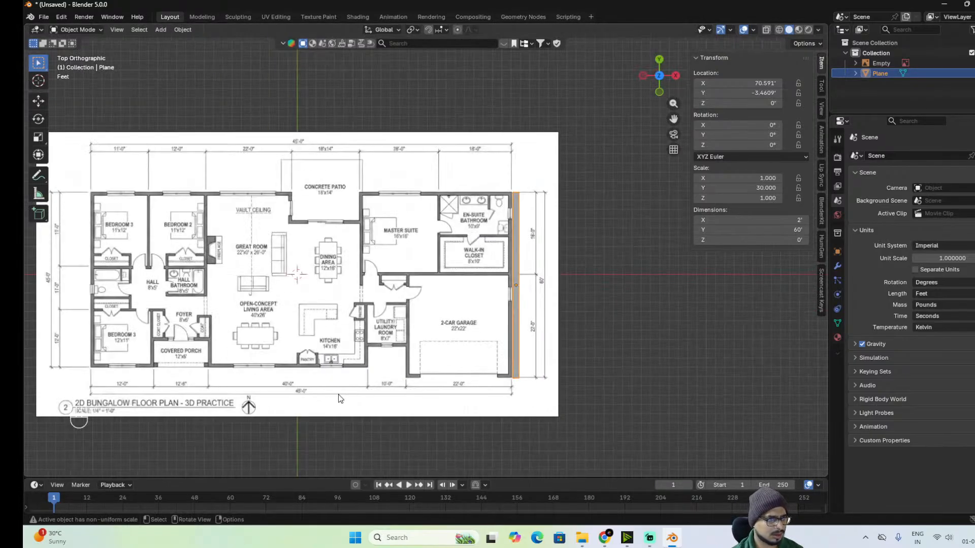
{"action": "scroll", "coordinate": [325, 398], "scroll_direction": "up", "scroll_amount": 4}
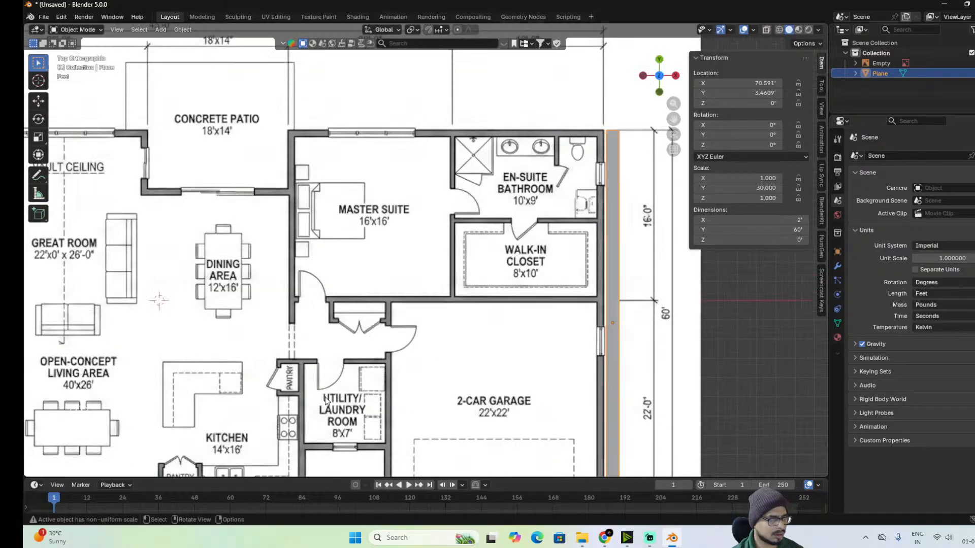
{"action": "scroll", "coordinate": [324, 398], "scroll_direction": "down", "scroll_amount": 5}
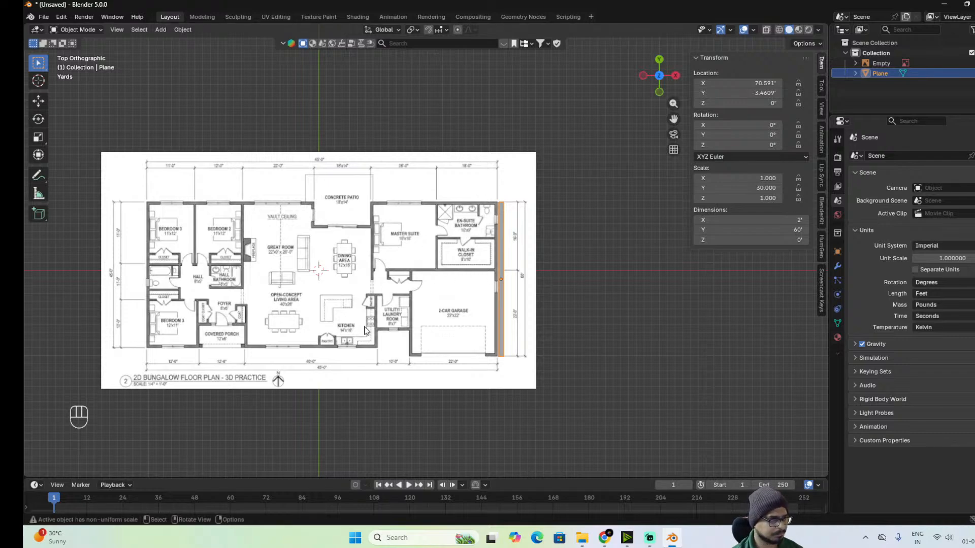
{"action": "middle_click_drag", "start_coordinate": [365, 344], "coordinate": [431, 332], "text": "shift"}
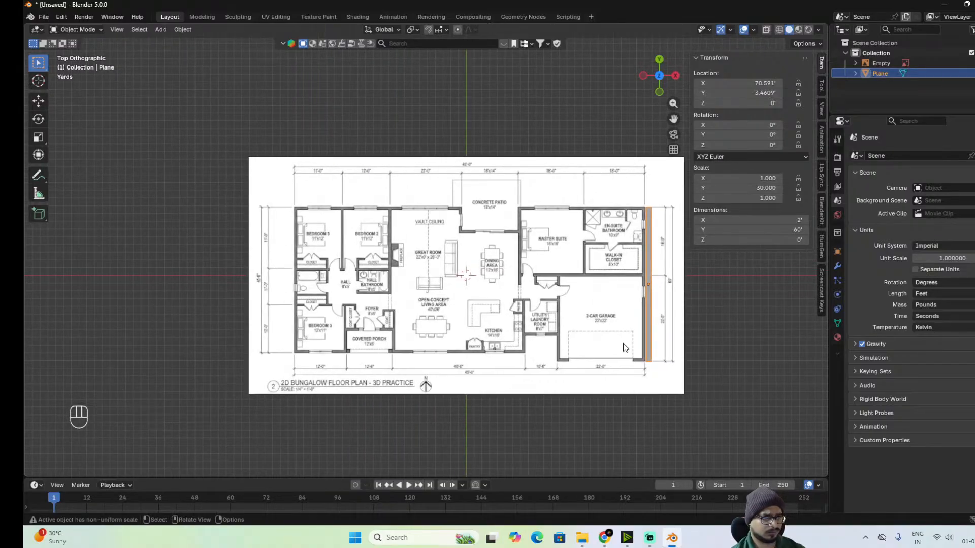
{"action": "scroll", "coordinate": [624, 337], "scroll_direction": "up", "scroll_amount": 4}
{"action": "scroll", "coordinate": [655, 340], "scroll_direction": "down", "scroll_amount": 2}
{"action": "middle_click_drag", "start_coordinate": [654, 341], "coordinate": [575, 340], "text": "shift"}
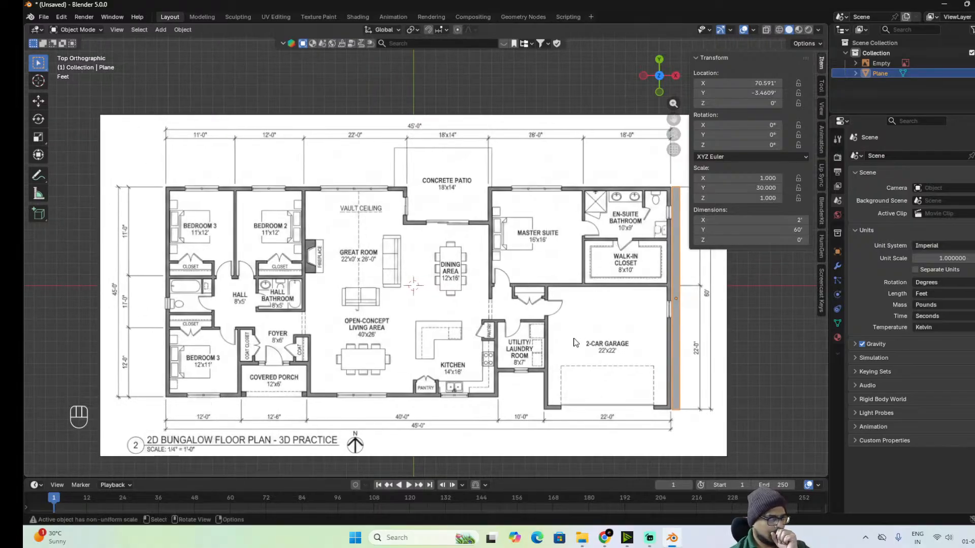
Rename the plane object as Wall.
{"action": "double_click", "coordinate": [878, 72]}
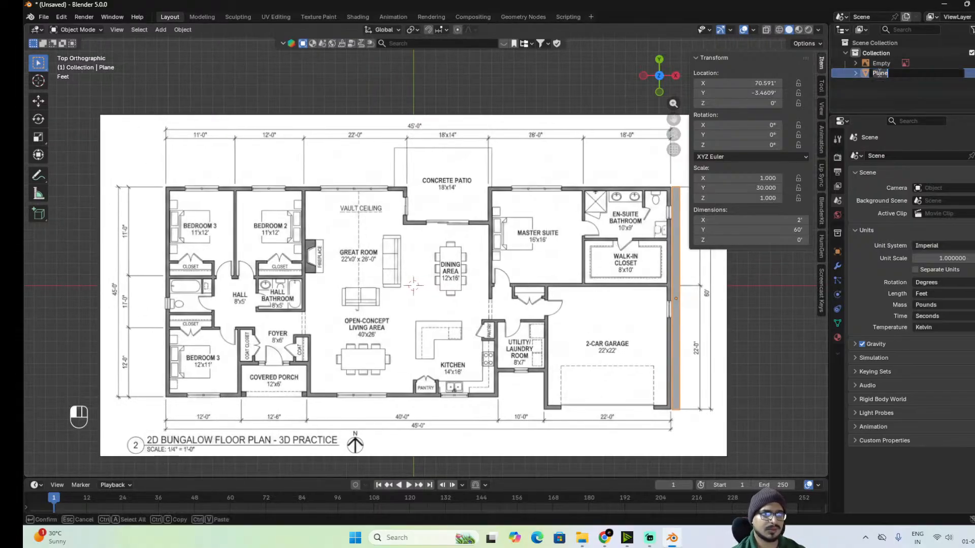
{"action": "key", "text": "ctrl+a"}
{"action": "type", "text": "Wall"}
{"action": "key", "text": "Return"}
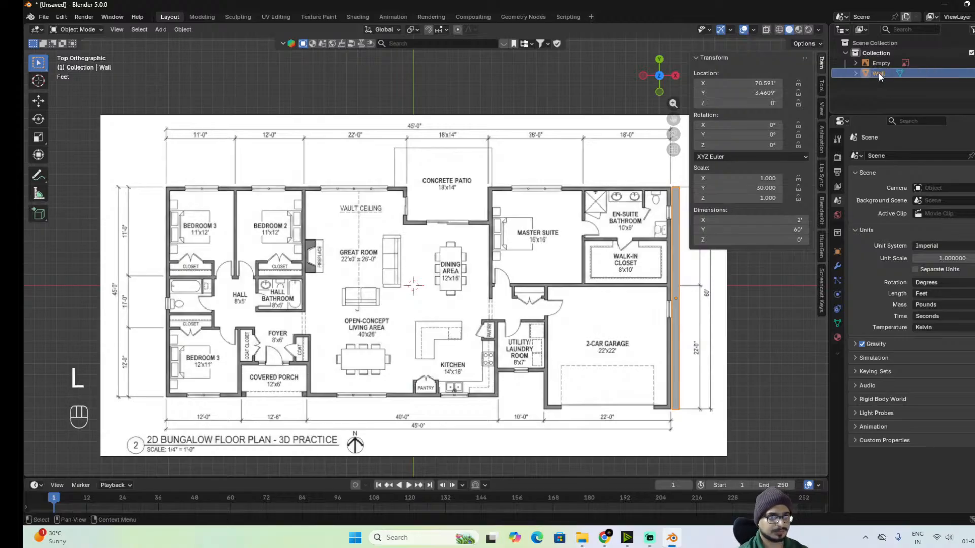
Set the wall's X dimension to 1 foot.
{"action": "middle_click_drag", "start_coordinate": [708, 359], "coordinate": [584, 310], "text": "shift"}
{"action": "left_click_drag", "start_coordinate": [602, 350], "coordinate": [530, 346], "text": "alt+shift"}
{"action": "scroll", "coordinate": [572, 355], "scroll_direction": "up", "scroll_amount": 2}
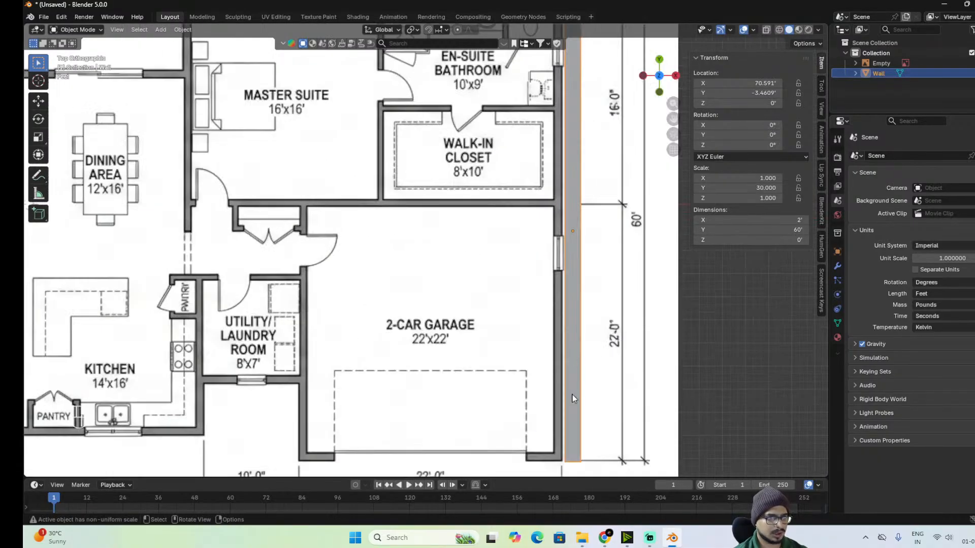
{"action": "left_click", "coordinate": [800, 222]}
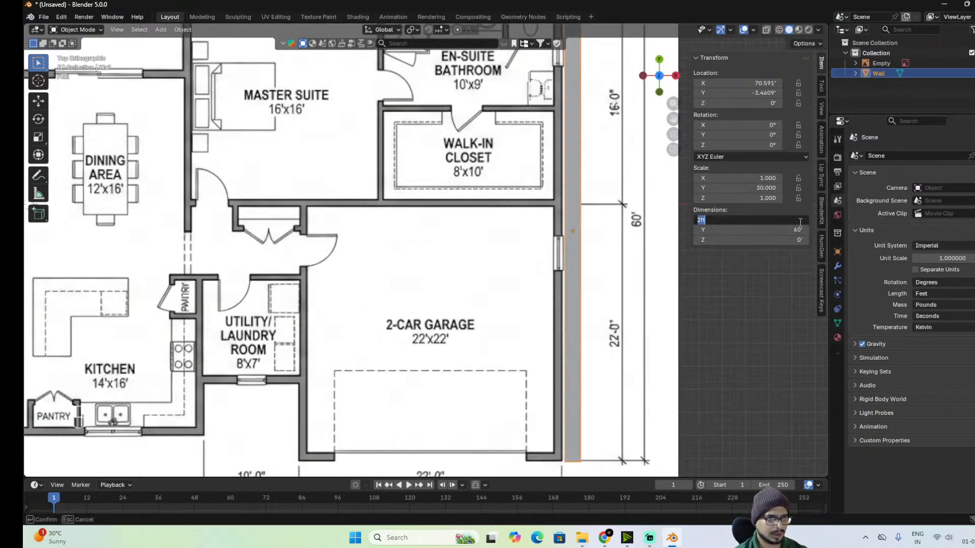
{"action": "type", "text": "1"}
{"action": "key", "text": "Return"}
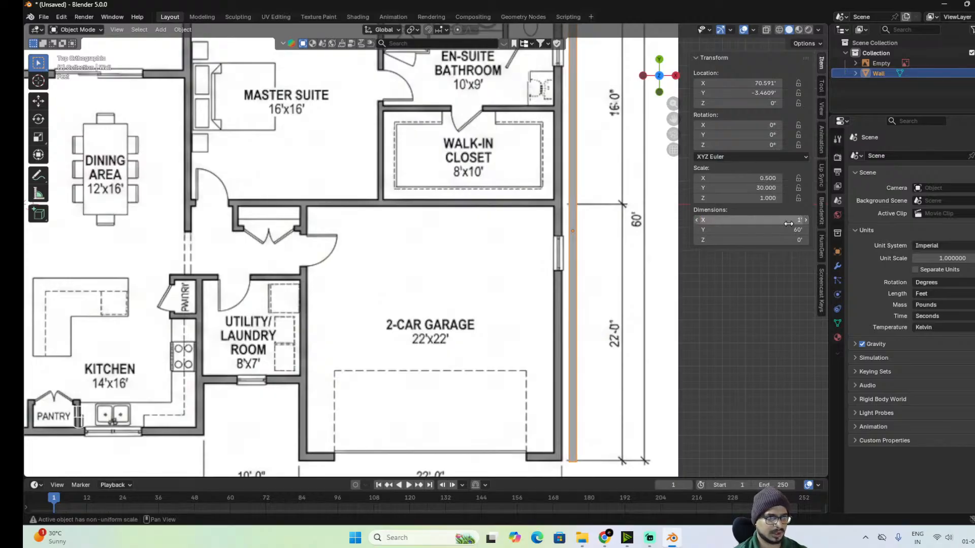
Move the wall along X to about 68.7 feet, onto the outer wall beside the bathroom and garage.
{"action": "scroll", "coordinate": [619, 274], "scroll_direction": "down", "scroll_amount": 6}
{"action": "scroll", "coordinate": [602, 295], "scroll_direction": "up", "scroll_amount": 4}
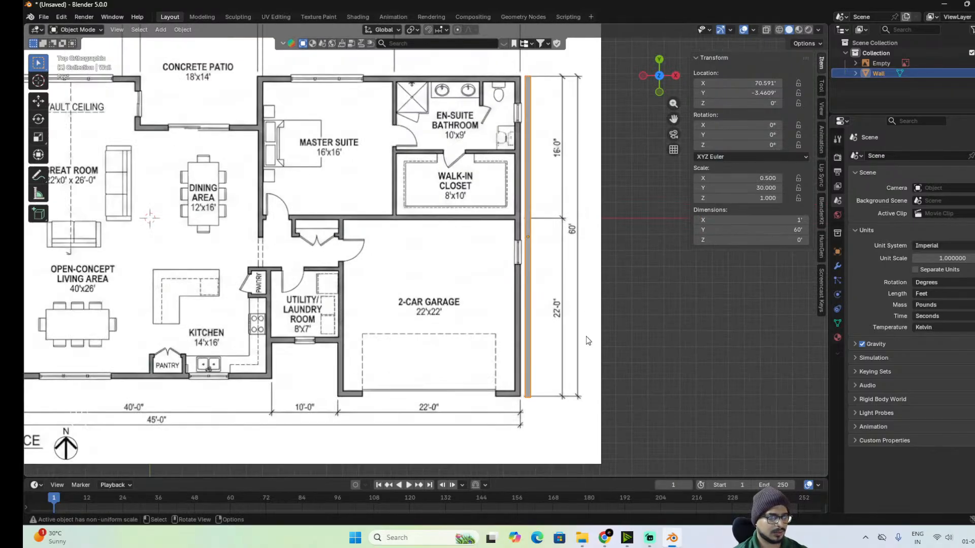
{"action": "key", "text": "g"}
{"action": "key", "text": "x"}
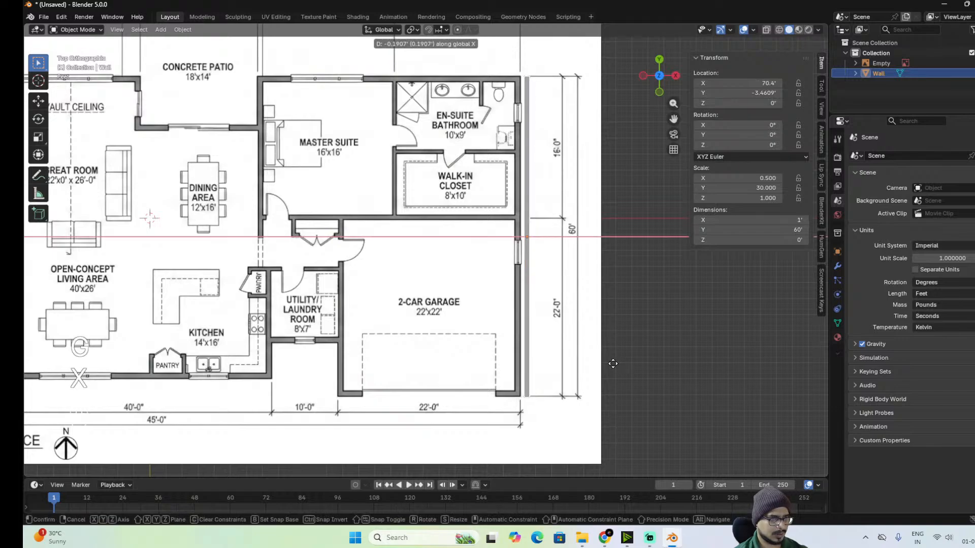
{"action": "left_click", "coordinate": [551, 374]}
Check the wall's alignment with the floor plan at the en-suite bathroom corner and the garage front corner.
{"action": "scroll", "coordinate": [547, 374], "scroll_direction": "up", "scroll_amount": 6}
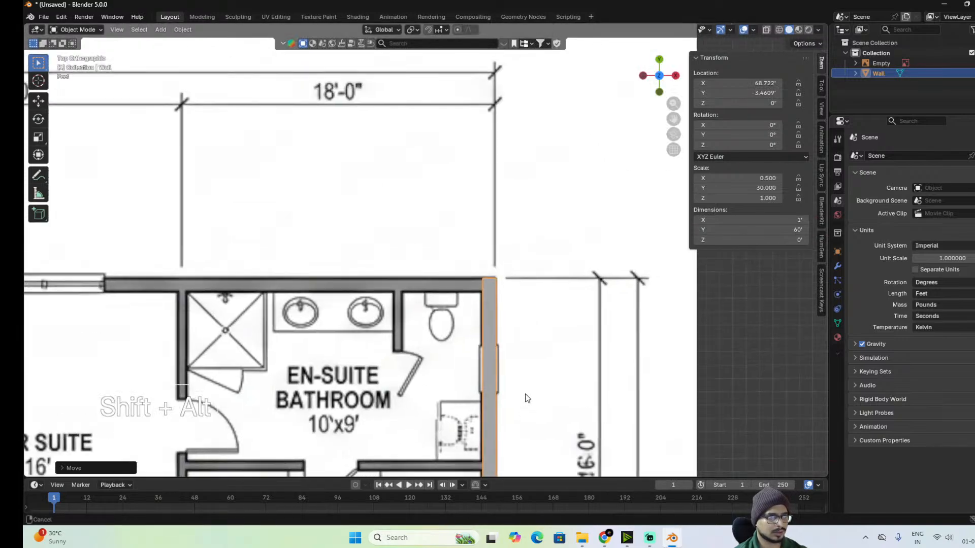
{"action": "scroll", "coordinate": [525, 397], "scroll_direction": "up", "scroll_amount": 3}
{"action": "scroll", "coordinate": [525, 398], "scroll_direction": "down", "scroll_amount": 3}
{"action": "scroll", "coordinate": [524, 398], "scroll_direction": "down", "scroll_amount": 5}
{"action": "middle_click_drag", "start_coordinate": [525, 397], "coordinate": [525, 188], "text": "shift"}
{"action": "scroll", "coordinate": [535, 244], "scroll_direction": "up", "scroll_amount": 4}
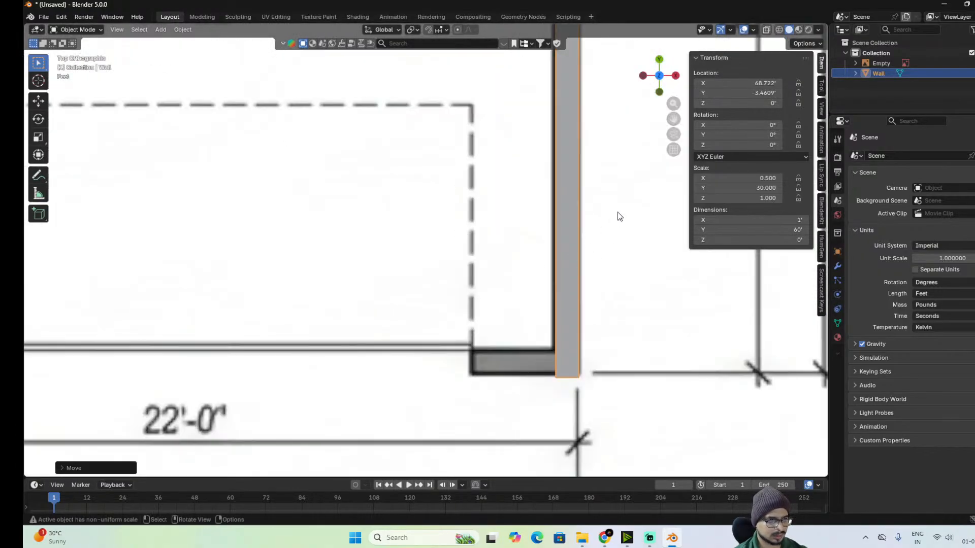
{"action": "scroll", "coordinate": [619, 216], "scroll_direction": "down", "scroll_amount": 3}
{"action": "middle_click_drag", "start_coordinate": [599, 211], "coordinate": [607, 251], "text": "shift"}
Select the wall's short edge at the garage front in Edit Mode and compare both wall ends with the plan.
{"action": "key", "text": "Tab"}
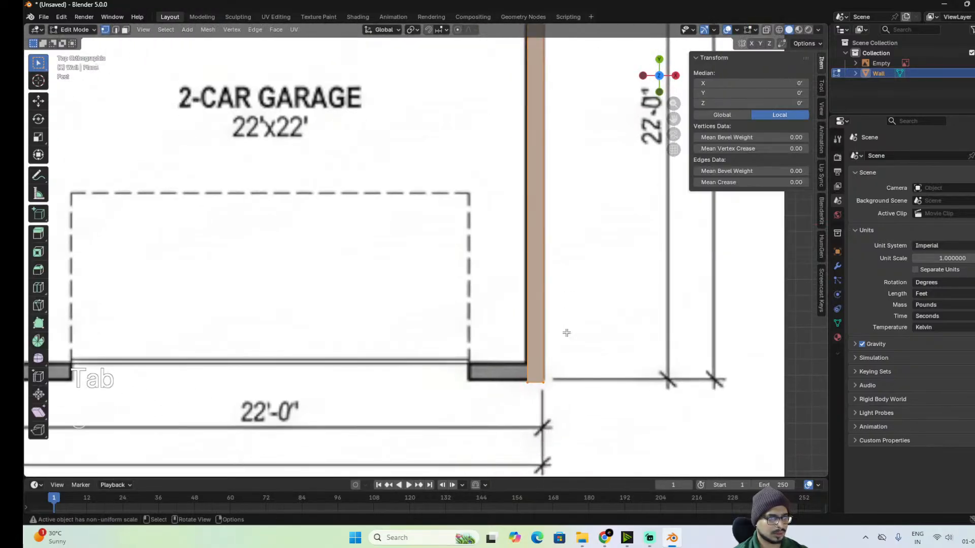
{"action": "left_click", "coordinate": [546, 382]}
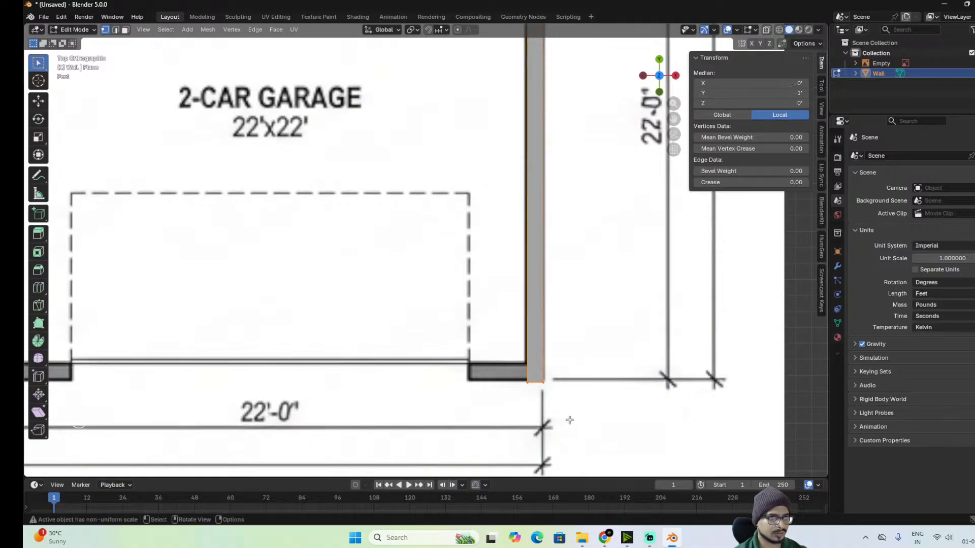
{"action": "scroll", "coordinate": [620, 374], "scroll_direction": "down", "scroll_amount": 4}
{"action": "left_click_drag", "start_coordinate": [584, 287], "coordinate": [572, 197], "text": "alt+shift"}
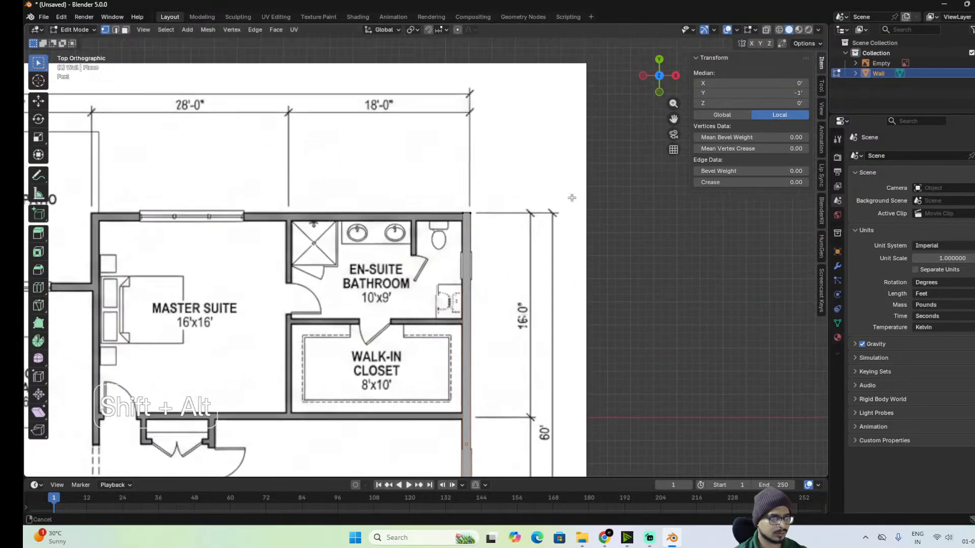
{"action": "scroll", "coordinate": [581, 165], "scroll_direction": "up", "scroll_amount": 6}
{"action": "left_click_drag", "start_coordinate": [597, 146], "coordinate": [534, 261], "text": "alt+shift"}
{"action": "scroll", "coordinate": [534, 261], "scroll_direction": "up", "scroll_amount": 4}
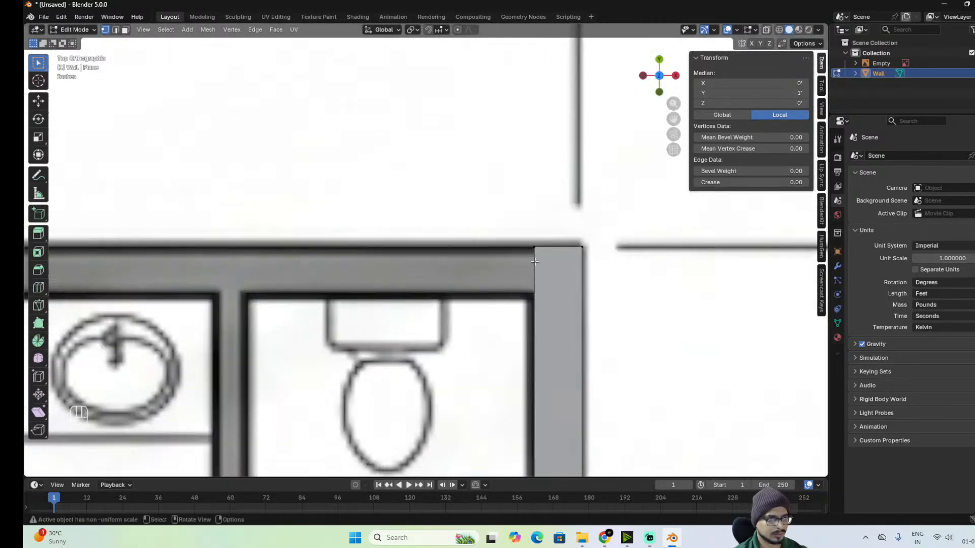
{"action": "scroll", "coordinate": [588, 261], "scroll_direction": "down", "scroll_amount": 5}
{"action": "left_click_drag", "start_coordinate": [557, 379], "coordinate": [608, 296], "text": "alt+shift"}
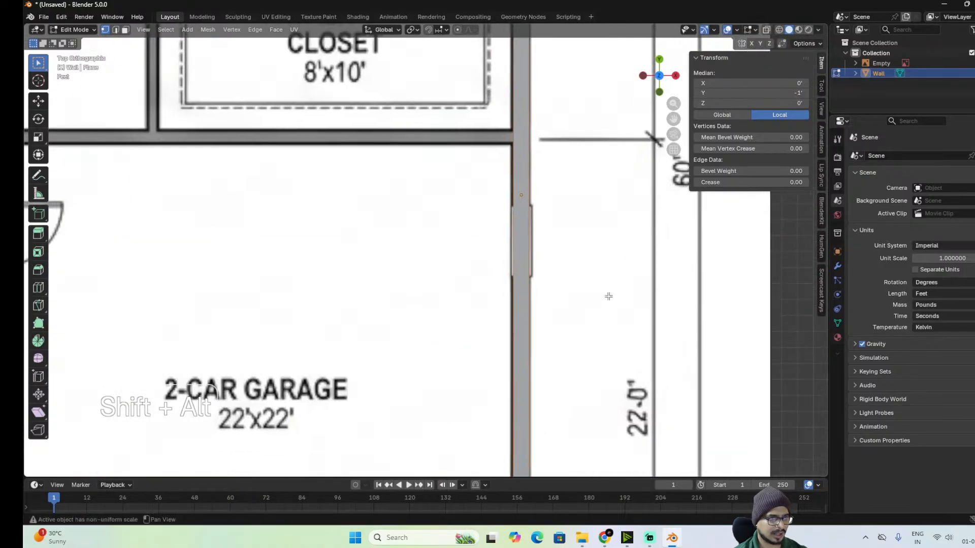
{"action": "left_click_drag", "start_coordinate": [577, 404], "coordinate": [570, 87], "text": "alt+shift"}
{"action": "scroll", "coordinate": [605, 313], "scroll_direction": "up", "scroll_amount": 2}
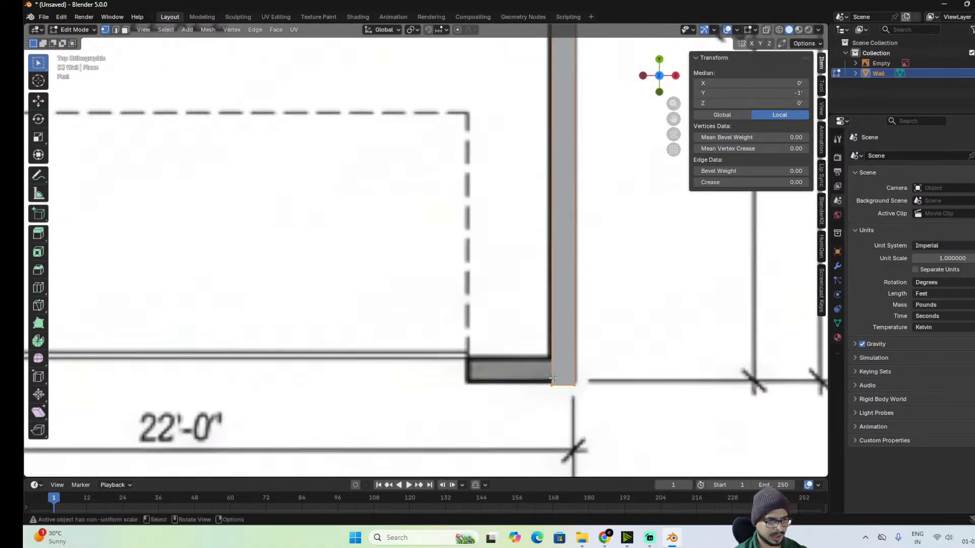
Return to Object Mode and scale the floor plan reference image up slightly to about 10.293 to fit the wall's garage end.
{"action": "key", "text": "Tab"}
{"action": "left_click", "coordinate": [616, 388]}
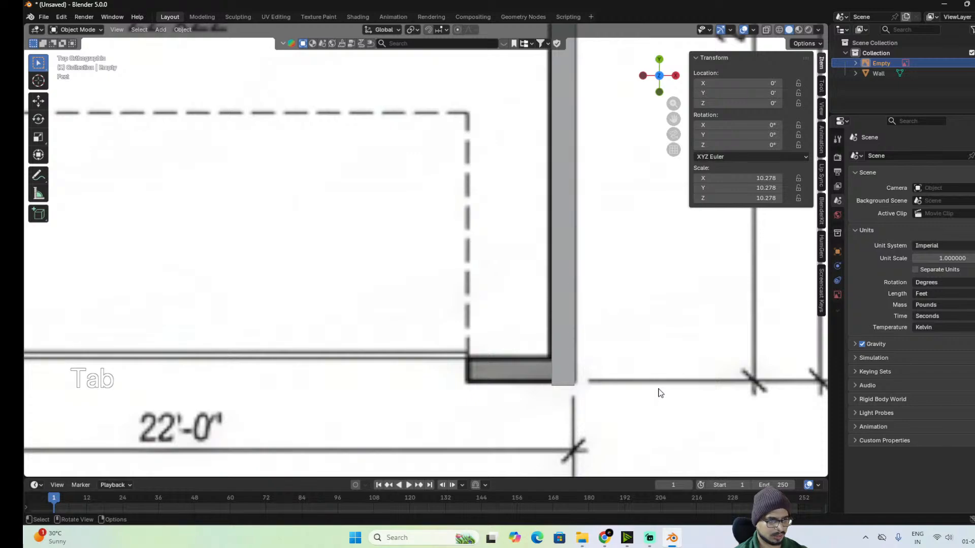
{"action": "scroll", "coordinate": [660, 393], "scroll_direction": "down", "scroll_amount": 1}
{"action": "key", "text": "s"}
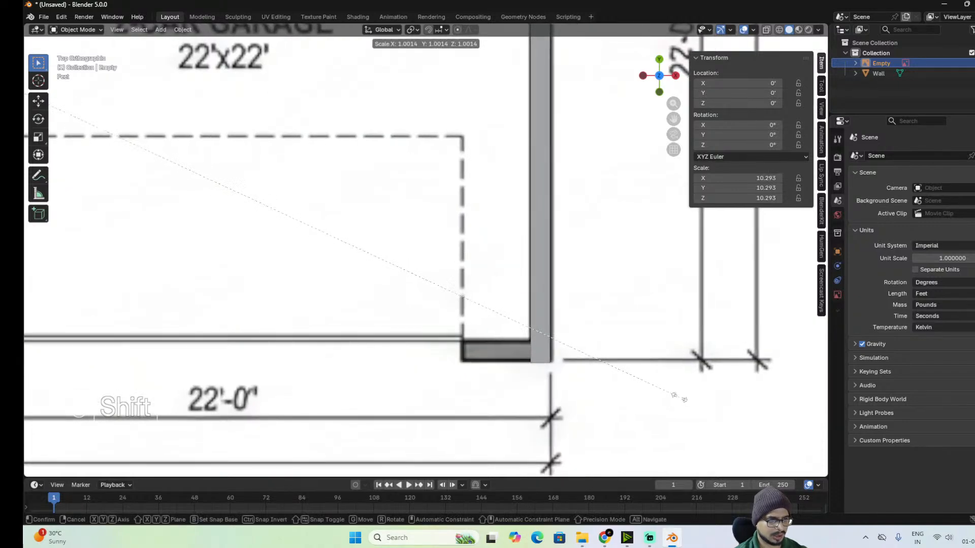
{"action": "left_click", "coordinate": [678, 398]}
{"action": "left_click_drag", "start_coordinate": [655, 227], "coordinate": [607, 285], "text": "alt+shift"}
{"action": "scroll", "coordinate": [571, 301], "scroll_direction": "down", "scroll_amount": 1}
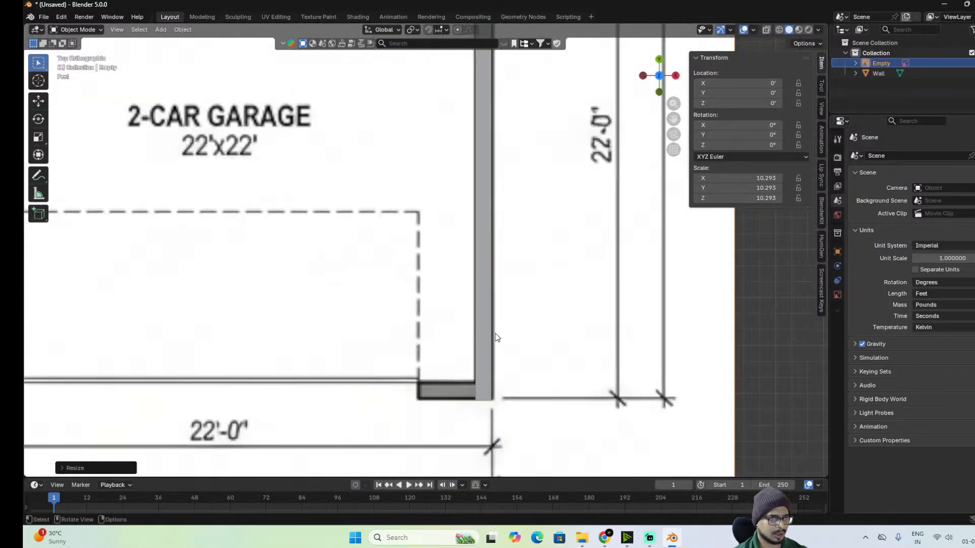
Add a loop cut across the outer wall where the wall between the walk-in closet and garage meets it.
{"action": "left_click", "coordinate": [478, 344]}
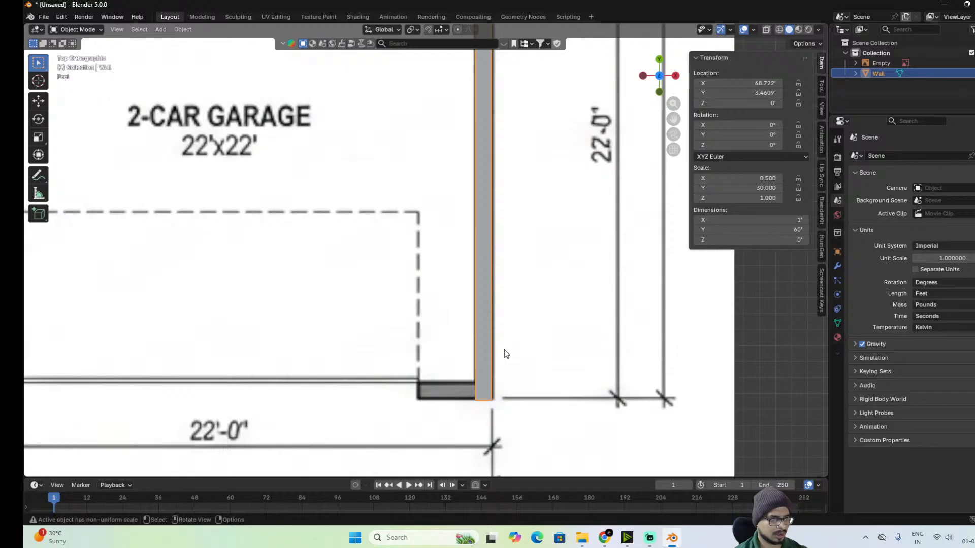
{"action": "key", "text": "Tab"}
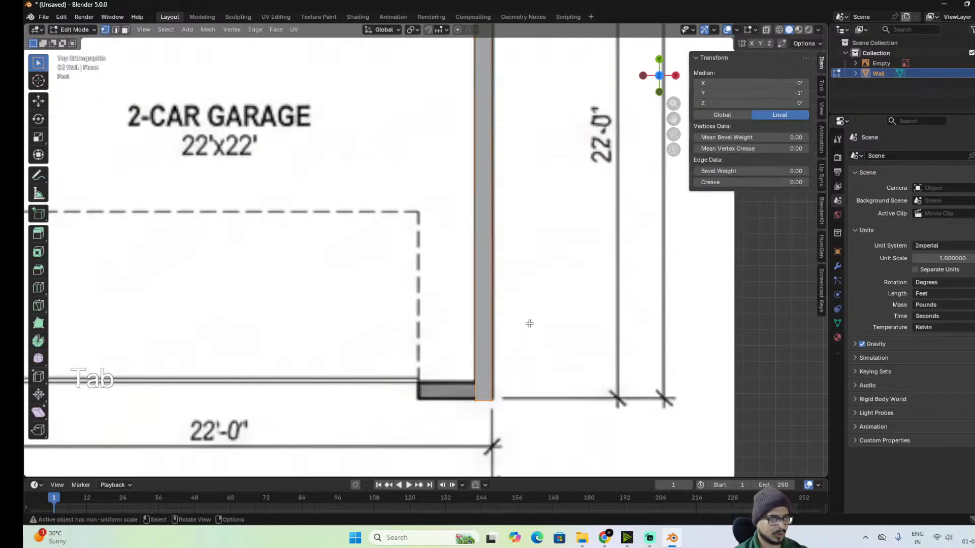
{"action": "scroll", "coordinate": [528, 324], "scroll_direction": "down", "scroll_amount": 6}
{"action": "middle_click_drag", "start_coordinate": [508, 195], "coordinate": [517, 284], "text": "shift"}
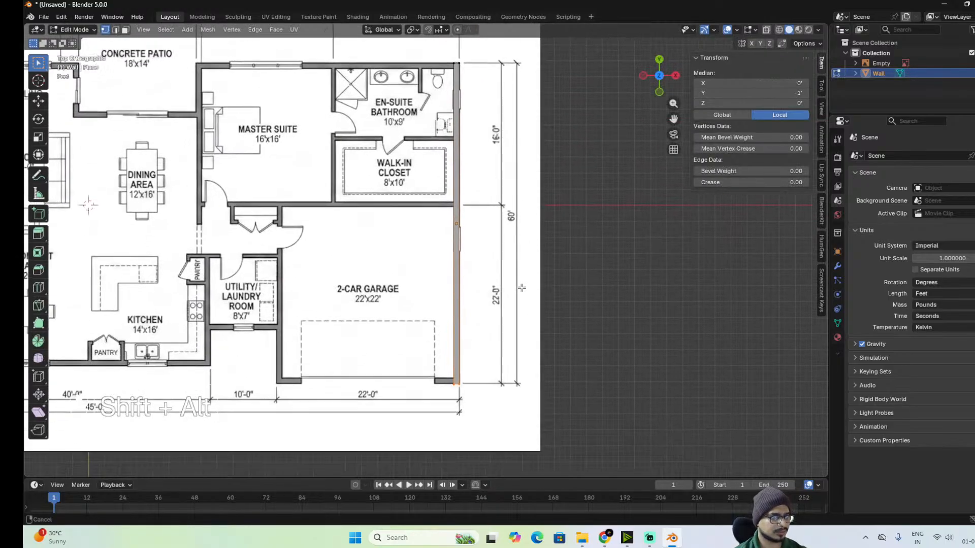
{"action": "key", "text": "ctrl+r"}
{"action": "left_click", "coordinate": [457, 239]}
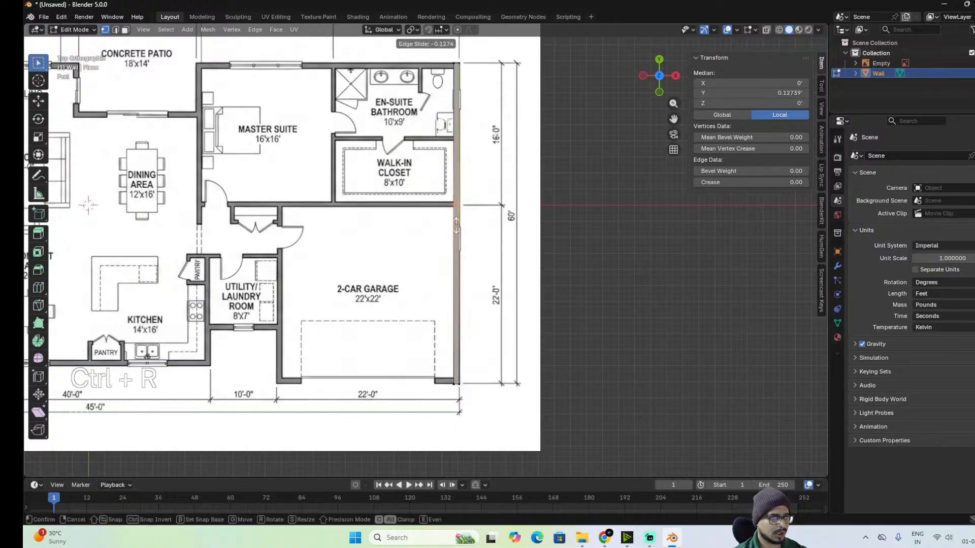
{"action": "left_click", "coordinate": [457, 225]}
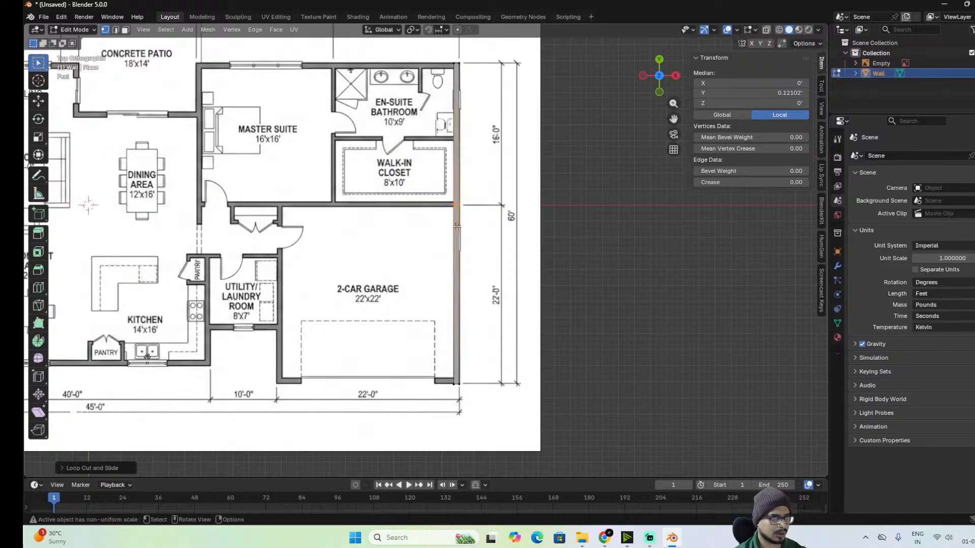
Add a loop cut near the outer wall's garage-front end, one wall thickness in from the corner.
{"action": "key", "text": "ctrl+r"}
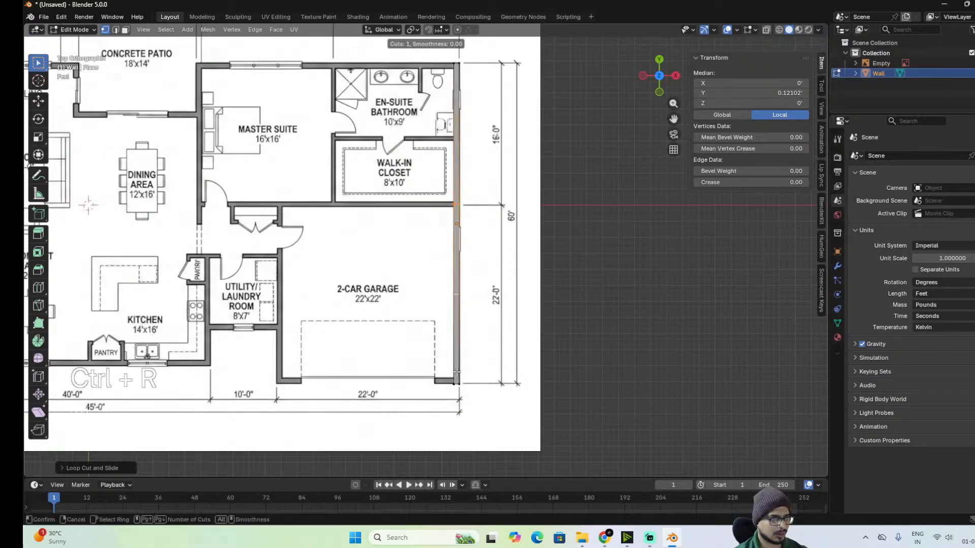
{"action": "left_click", "coordinate": [456, 310]}
{"action": "key", "text": "shift"}
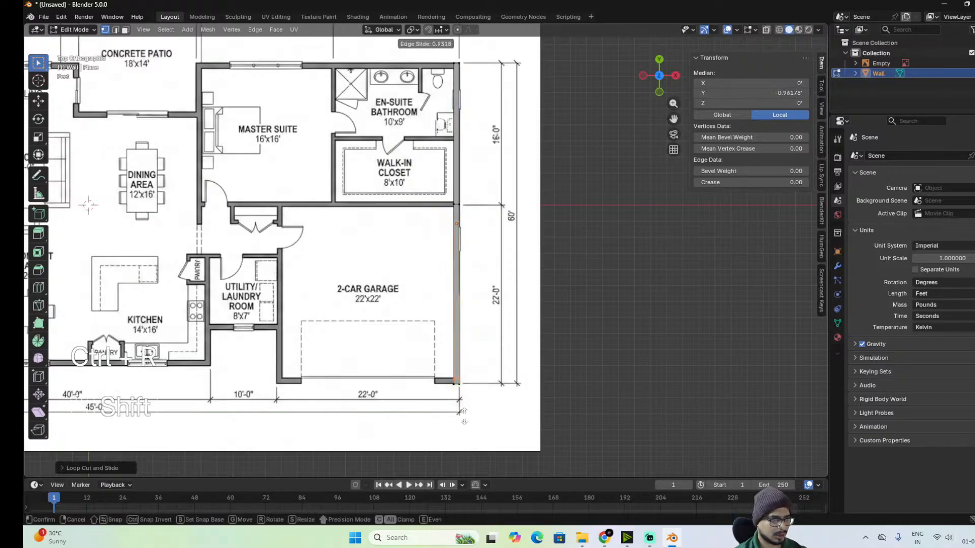
{"action": "left_click", "coordinate": [466, 416]}
Add a loop cut near the outer wall's en-suite bathroom end, aligned with the inner face of the adjoining wall.
{"action": "middle_click_drag", "start_coordinate": [472, 146], "coordinate": [476, 296], "text": "shift"}
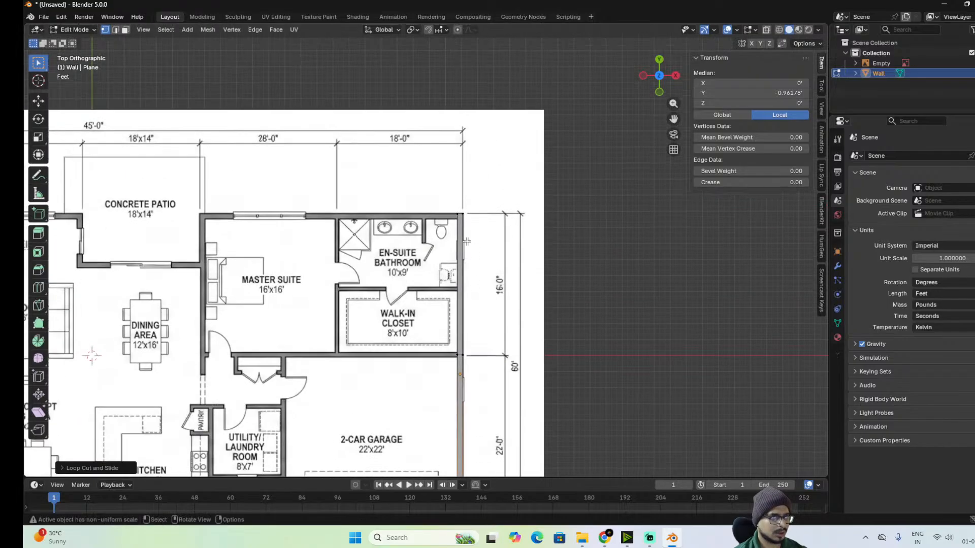
{"action": "key", "text": "ctrl+r"}
{"action": "left_click", "coordinate": [461, 263]}
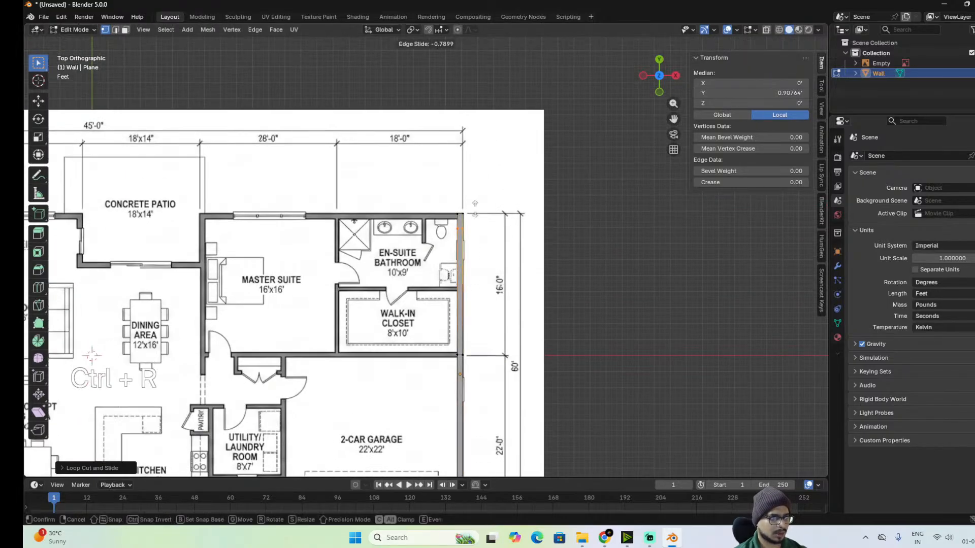
{"action": "key", "text": "shift"}
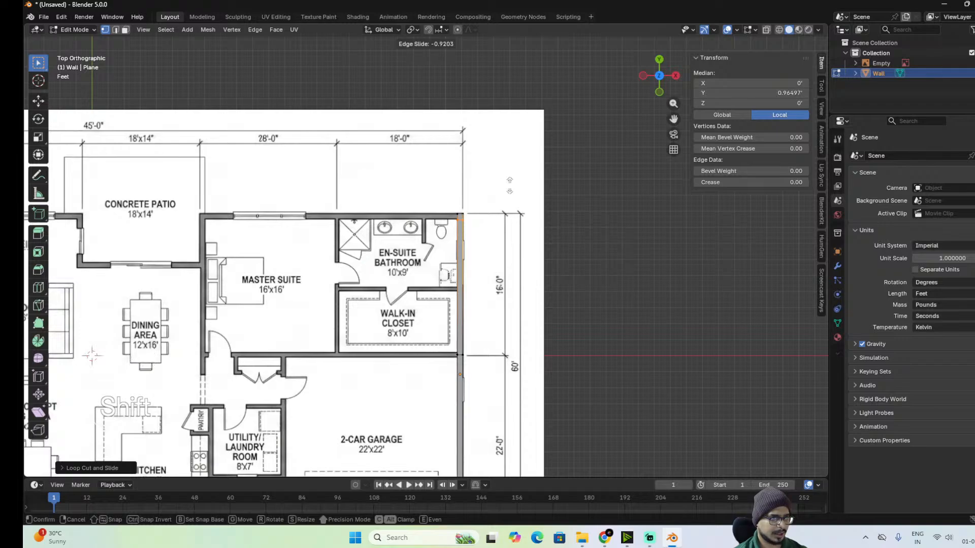
{"action": "left_click", "coordinate": [508, 186]}
{"action": "scroll", "coordinate": [487, 210], "scroll_direction": "up", "scroll_amount": 6}
{"action": "middle_click_drag", "start_coordinate": [504, 205], "coordinate": [434, 335], "text": "shift"}
{"action": "scroll", "coordinate": [434, 335], "scroll_direction": "up", "scroll_amount": 2}
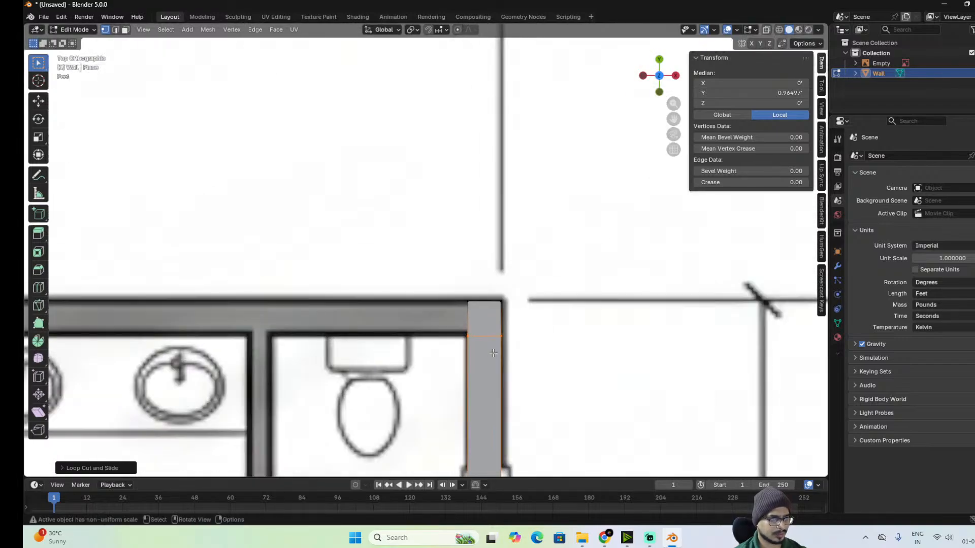
Add a loop cut across the outer wall at the partition between the en-suite bathroom and walk-in closet.
{"action": "scroll", "coordinate": [499, 366], "scroll_direction": "down", "scroll_amount": 5}
{"action": "middle_click_drag", "start_coordinate": [499, 366], "coordinate": [498, 270], "text": "shift"}
{"action": "scroll", "coordinate": [499, 272], "scroll_direction": "up", "scroll_amount": 1}
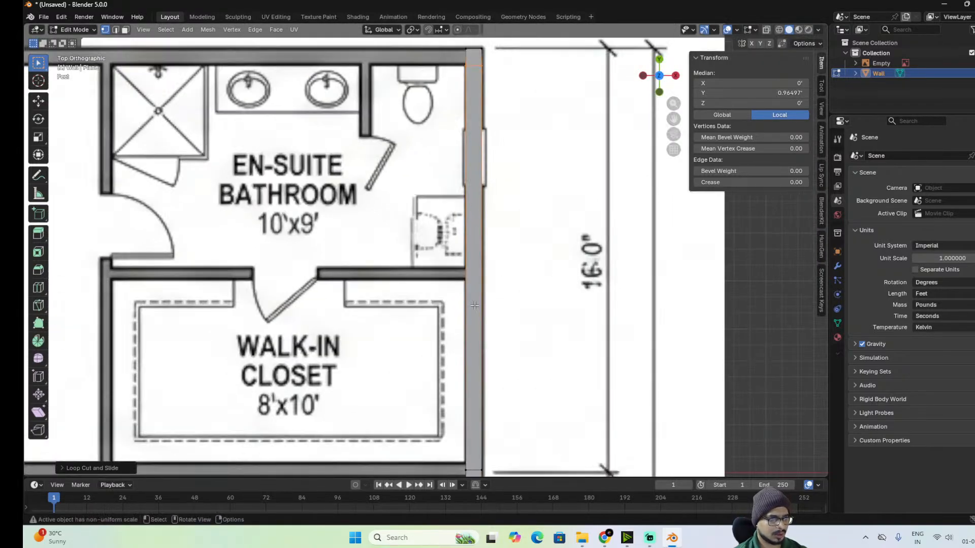
{"action": "key", "text": "ctrl+r"}
{"action": "left_click", "coordinate": [470, 336]}
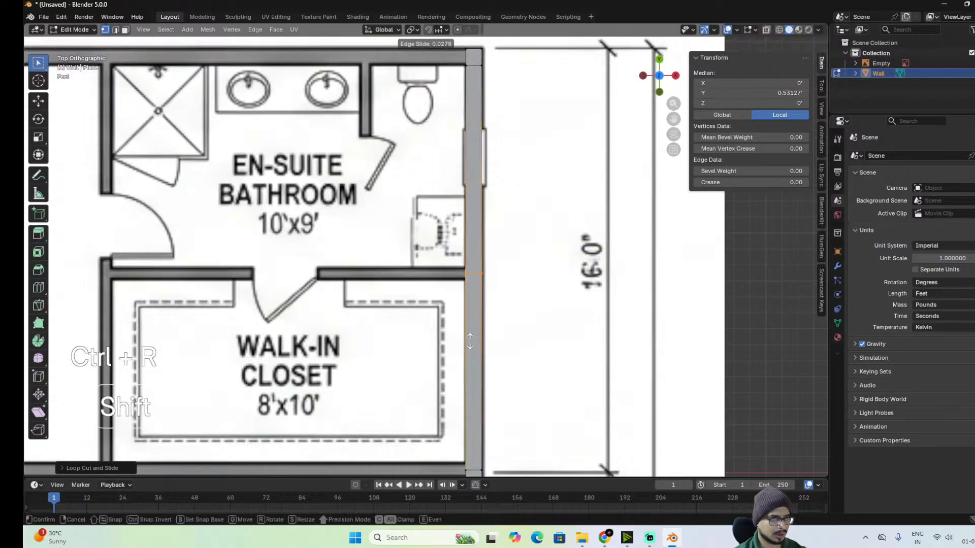
{"action": "left_click", "coordinate": [470, 344]}
Select the two cross edges above and below the walk-in closet and bevel them about 0.014 feet to match the adjoining walls' thickness.
{"action": "scroll", "coordinate": [471, 247], "scroll_direction": "down", "scroll_amount": 5, "text": "shift"}
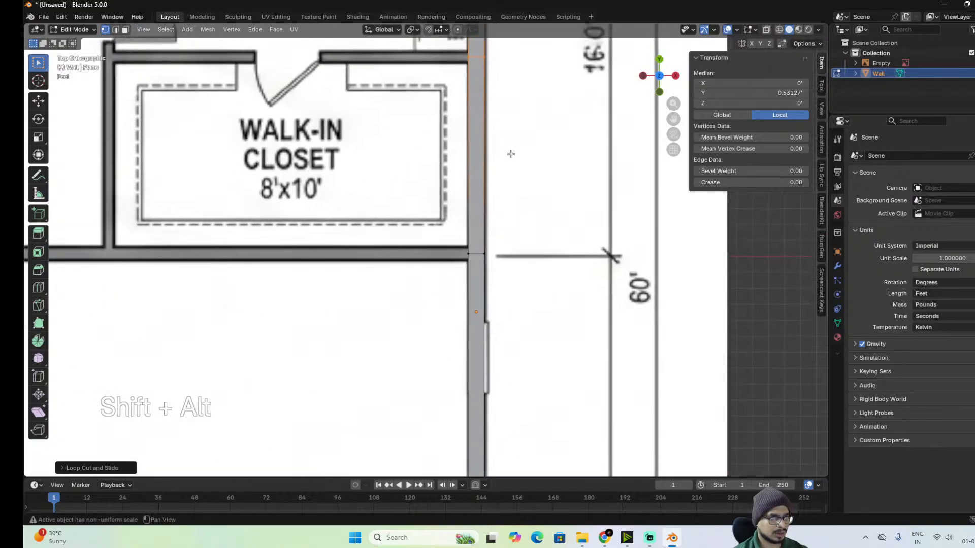
{"action": "left_click", "coordinate": [476, 254], "text": "shift"}
{"action": "key", "text": "ctrl+z"}
{"action": "left_click", "coordinate": [482, 254], "text": "shift"}
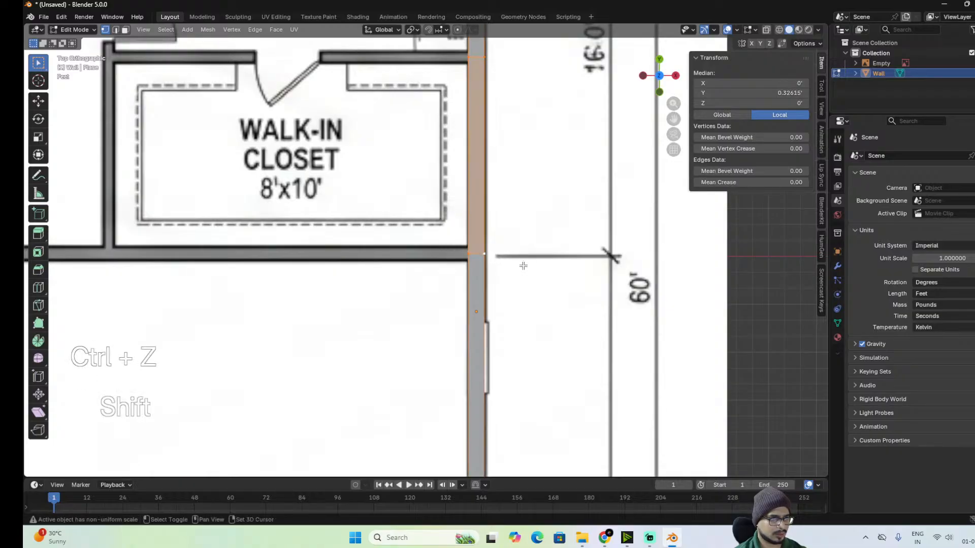
{"action": "scroll", "coordinate": [524, 264], "scroll_direction": "up", "scroll_amount": 5, "text": "shift"}
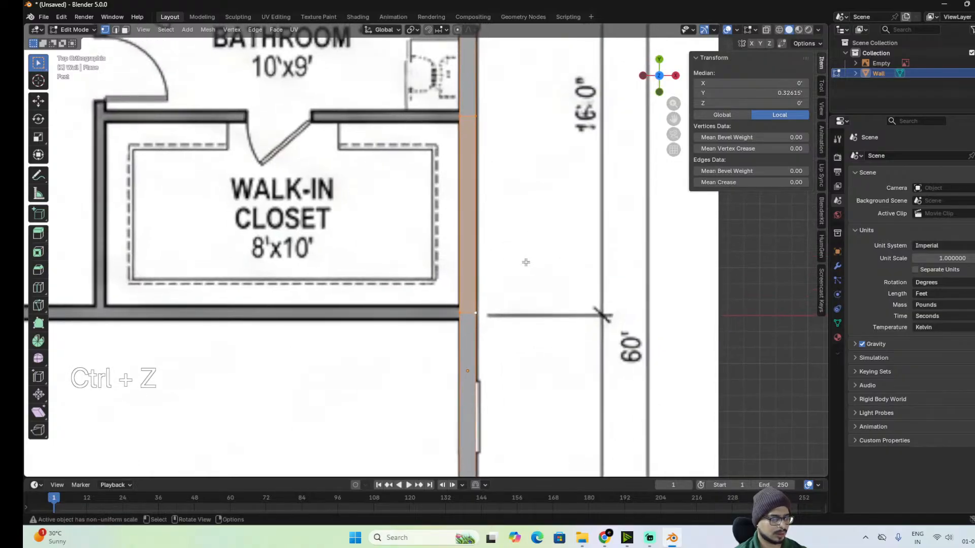
{"action": "key", "text": "2"}
{"action": "left_click", "coordinate": [470, 313]}
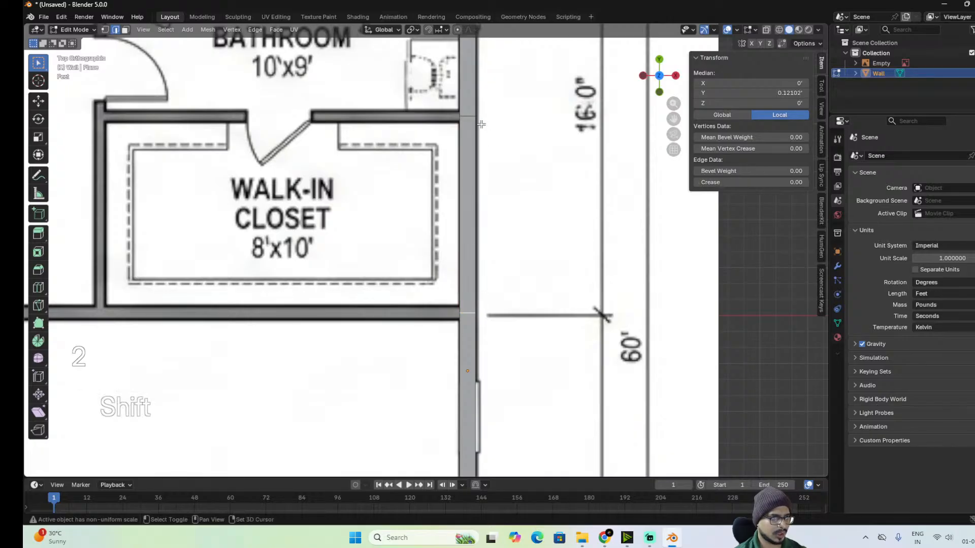
{"action": "left_click", "coordinate": [465, 114], "text": "shift"}
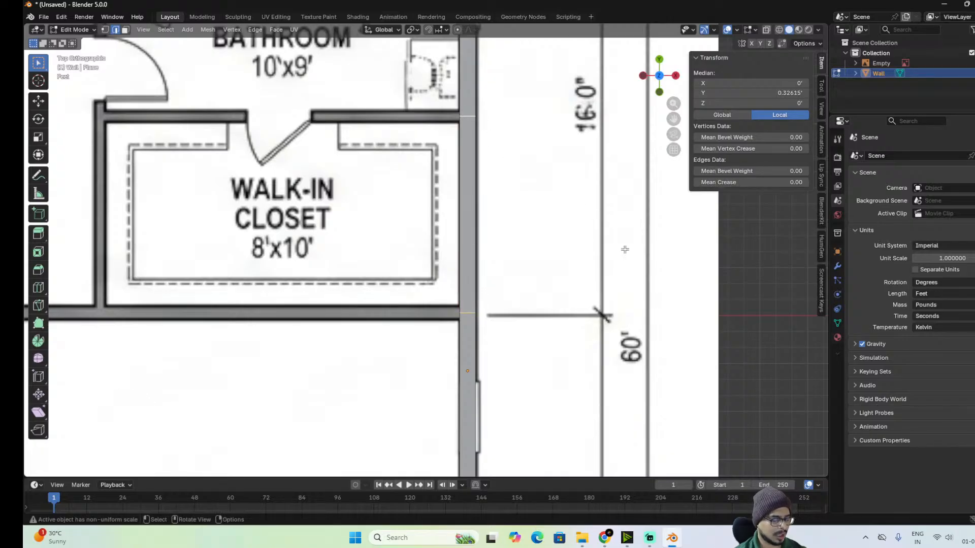
{"action": "key", "text": "ctrl+b"}
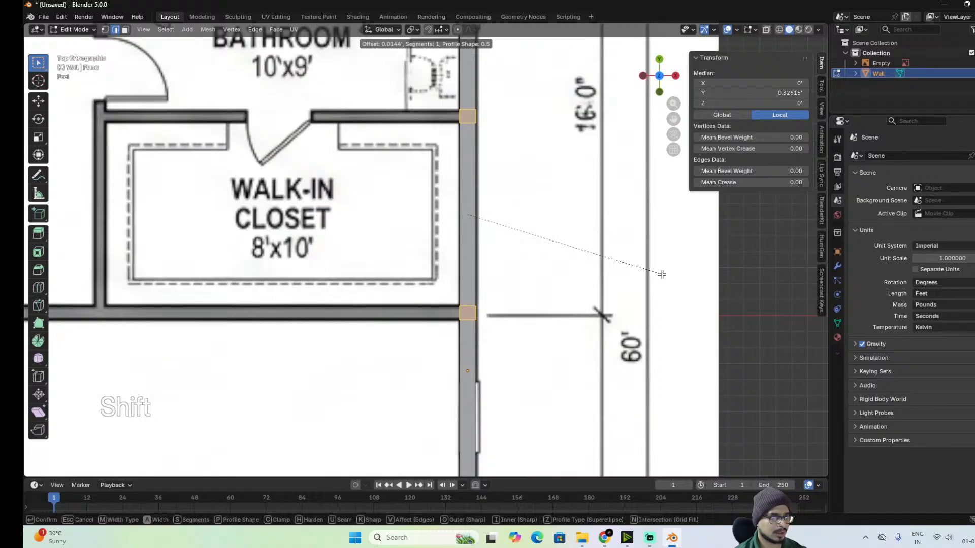
{"action": "left_click", "coordinate": [662, 274]}
Extrude the inner side edges of both beveled segments about 23 feet along X to the master suite partition.
{"action": "left_click", "coordinate": [459, 315]}
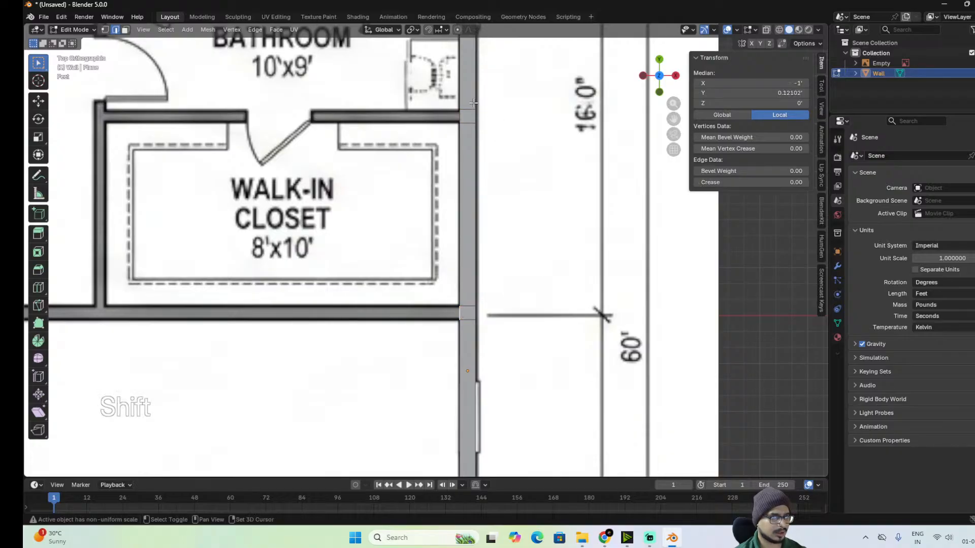
{"action": "left_click", "coordinate": [461, 118], "text": "alt+shift"}
{"action": "middle_click_drag", "start_coordinate": [531, 250], "coordinate": [646, 296], "text": "shift"}
{"action": "key", "text": "g"}
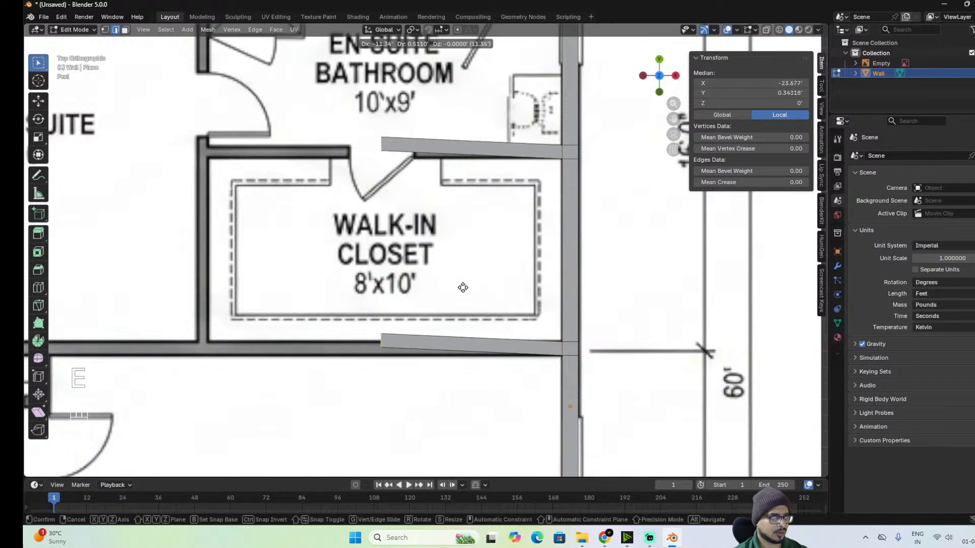
{"action": "key", "text": "x"}
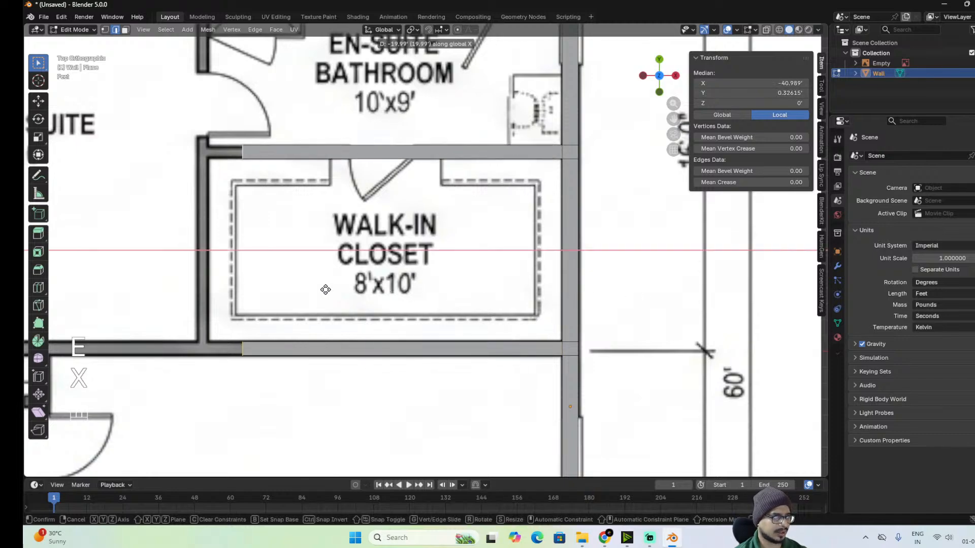
{"action": "key", "text": "shift"}
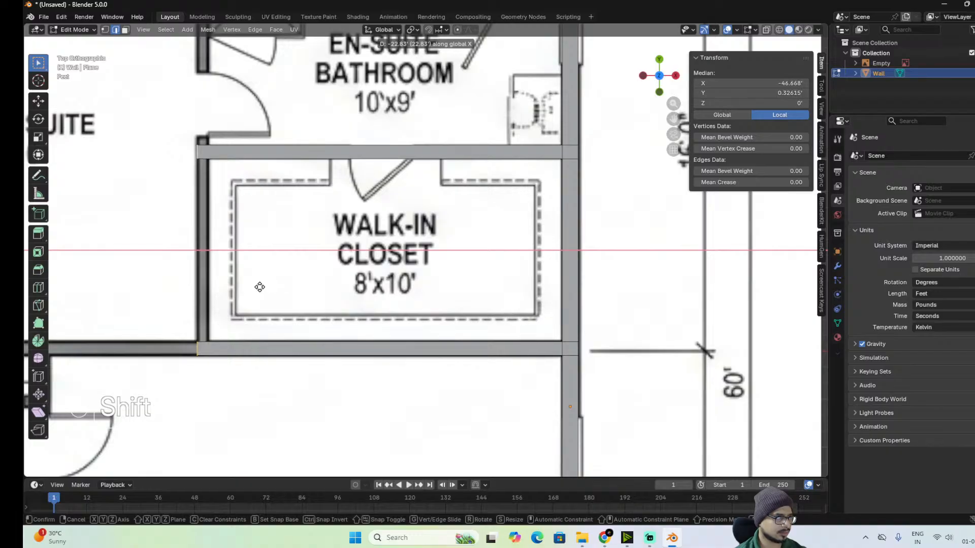
{"action": "left_click", "coordinate": [254, 287]}
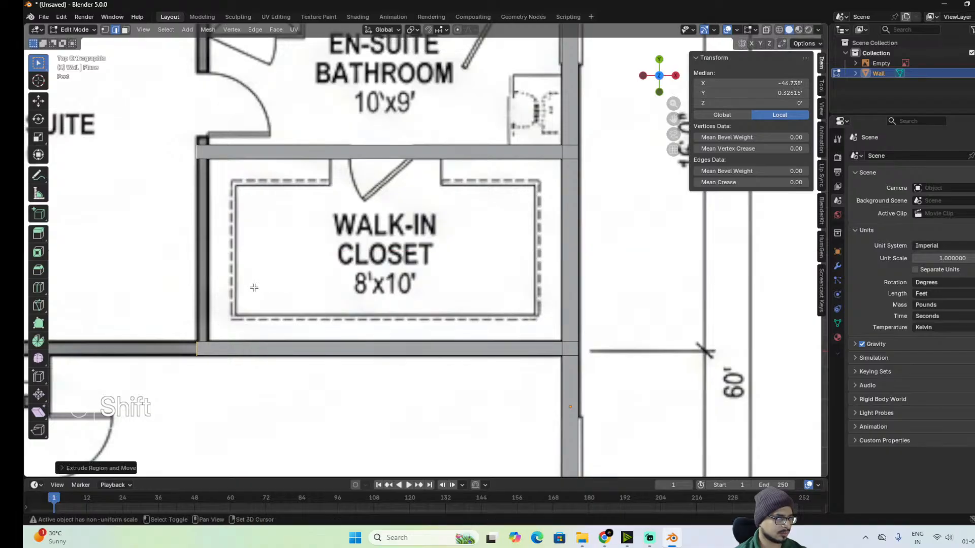
Extrude the end of the closet–garage wall about 19.4 feet further along X to the master suite door opening.
{"action": "middle_click_drag", "start_coordinate": [265, 331], "coordinate": [604, 330], "text": "shift"}
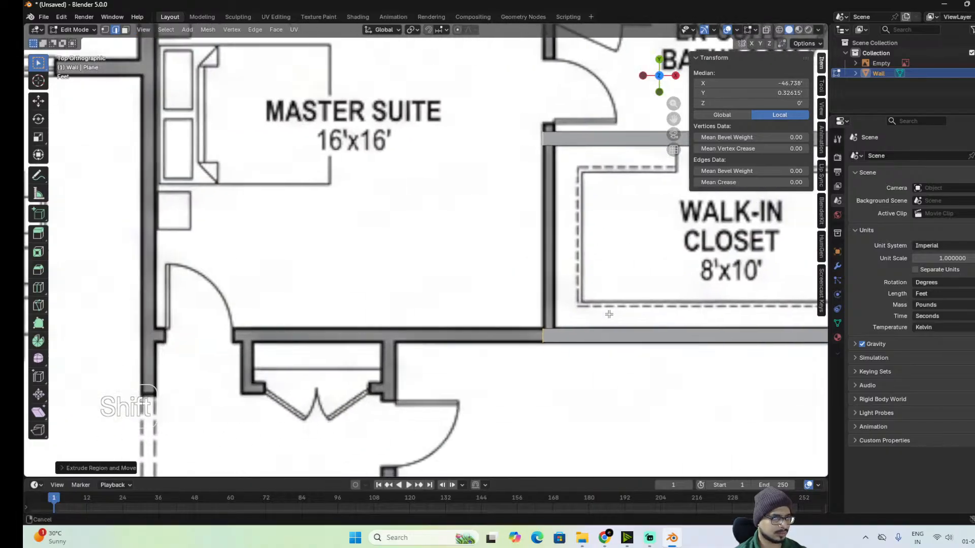
{"action": "left_click", "coordinate": [544, 338]}
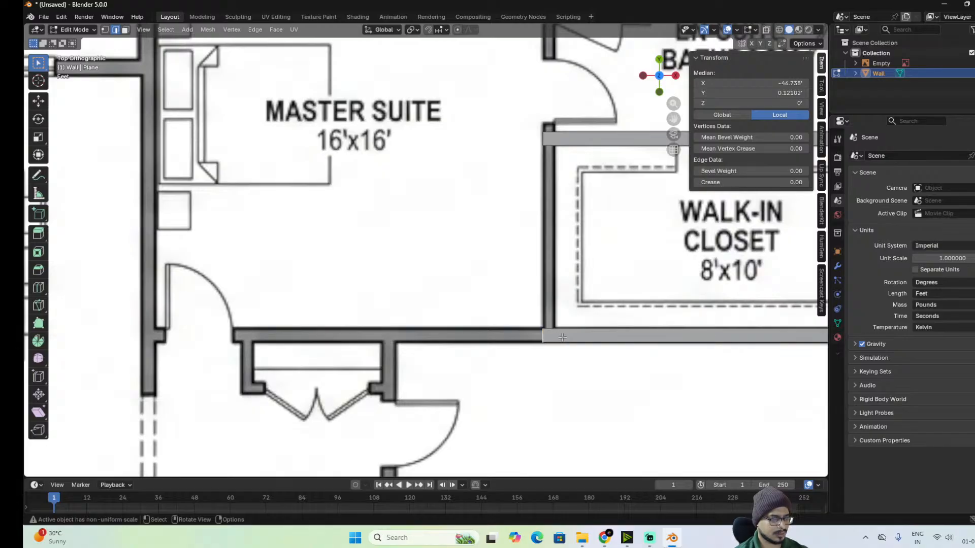
{"action": "key", "text": "e"}
{"action": "key", "text": "x"}
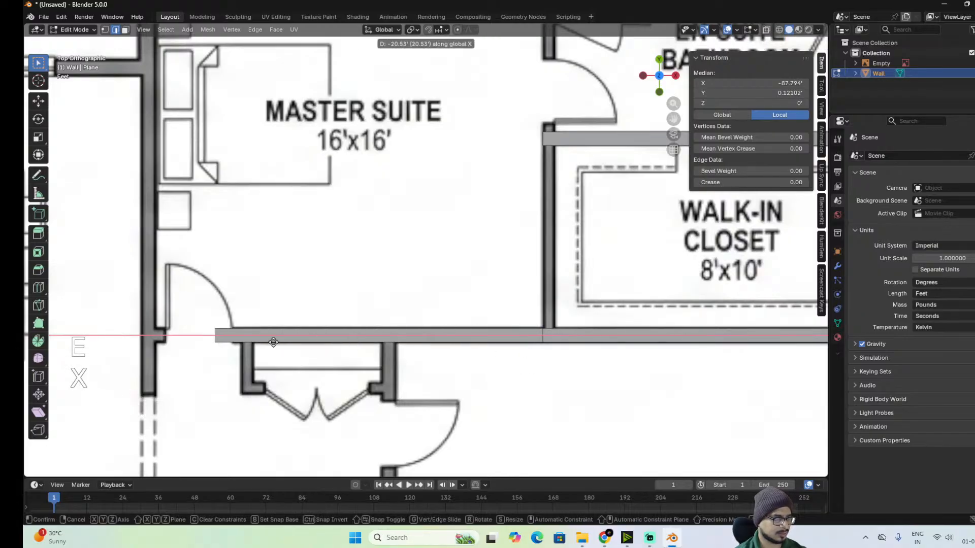
{"action": "key", "text": "shift"}
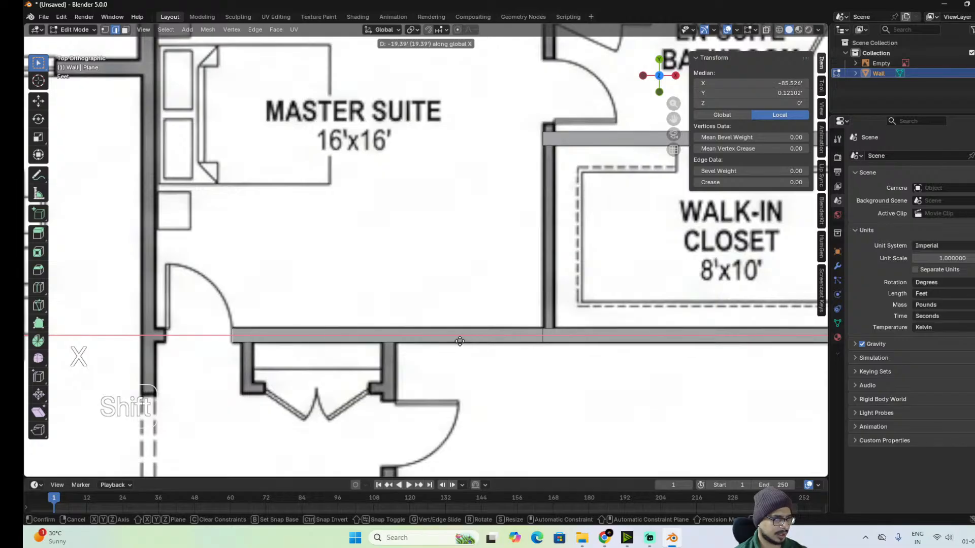
{"action": "left_click", "coordinate": [460, 341]}
Move the cross edge below the closet along X to local X about -46.0 feet, centred on the master suite partition.
{"action": "left_click_drag", "start_coordinate": [511, 349], "coordinate": [381, 491], "text": "alt+shift"}
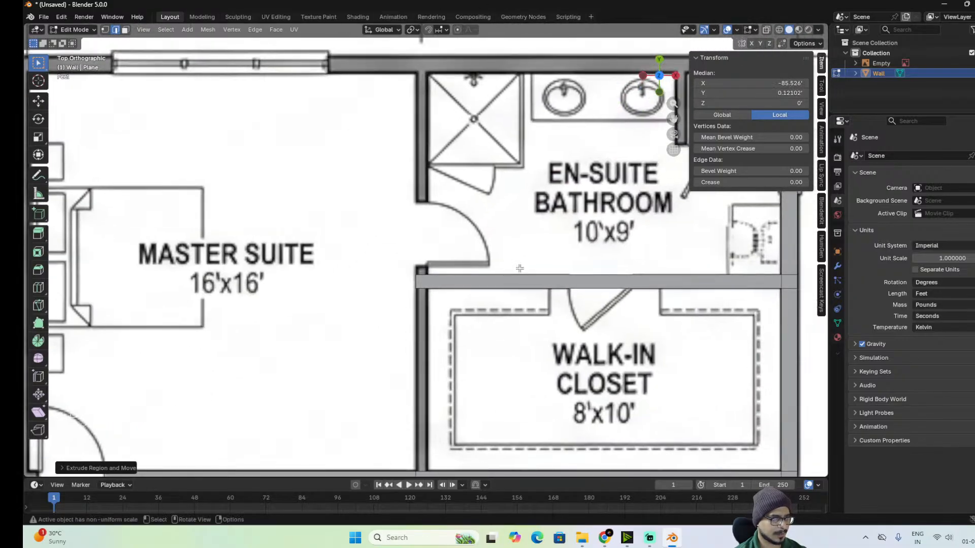
{"action": "left_click_drag", "start_coordinate": [504, 339], "coordinate": [512, 224], "text": "alt+shift"}
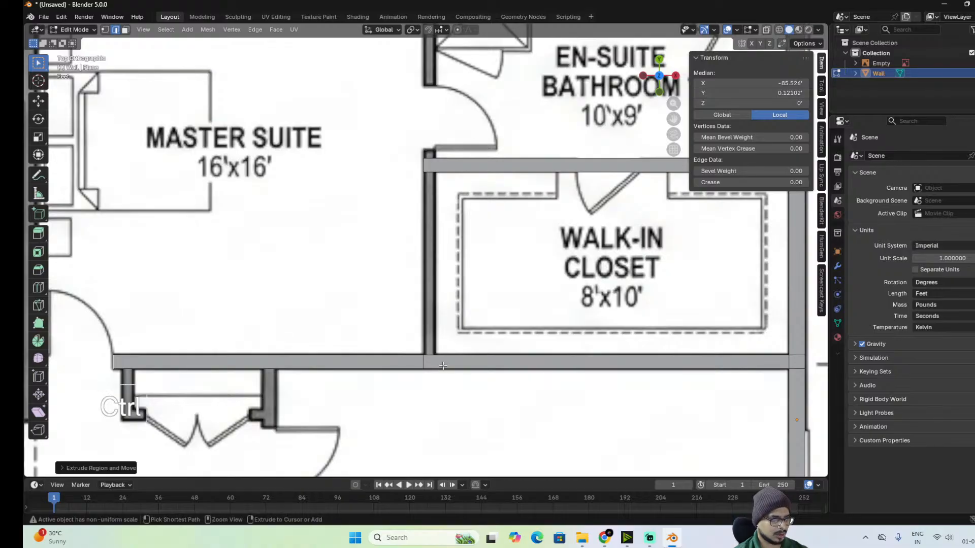
{"action": "left_click", "coordinate": [424, 364]}
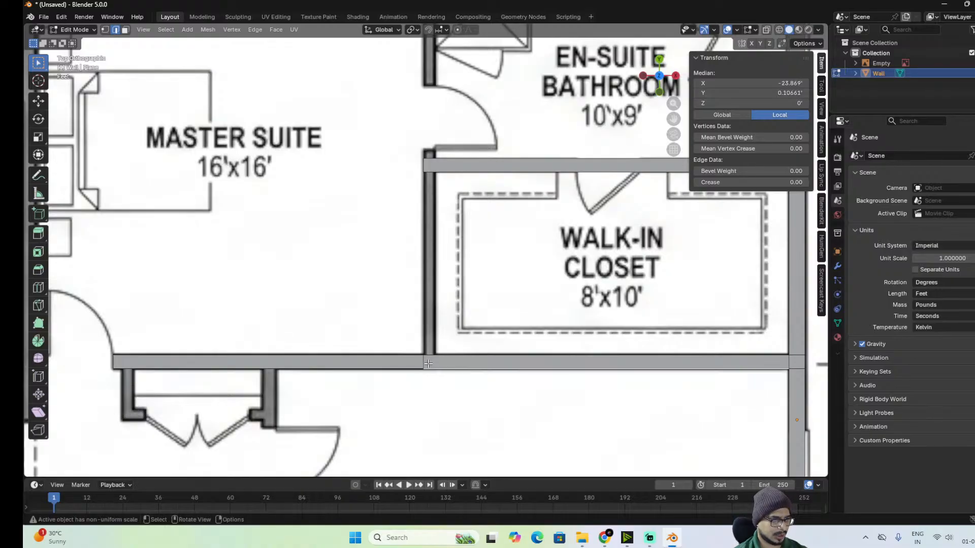
{"action": "key", "text": "g"}
{"action": "key", "text": "x"}
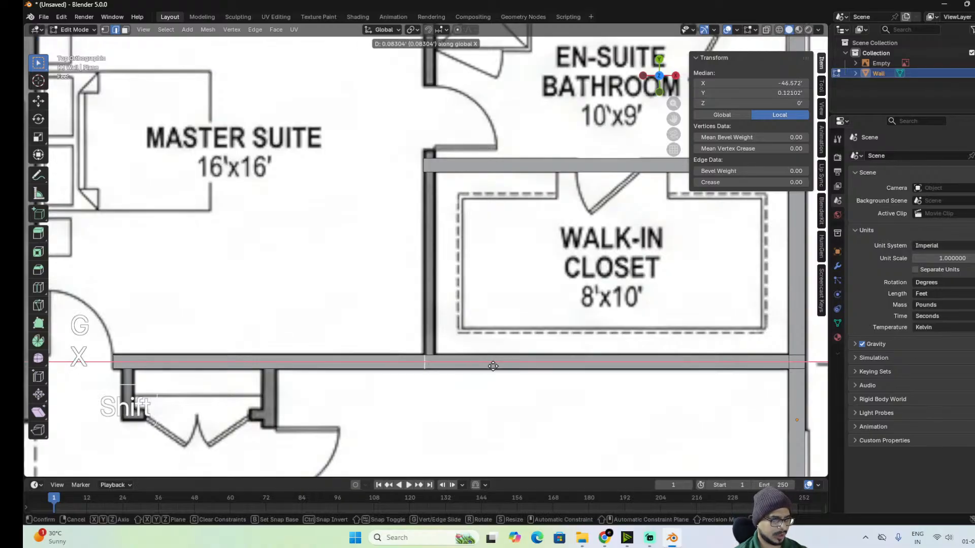
{"action": "left_click", "coordinate": [536, 378]}
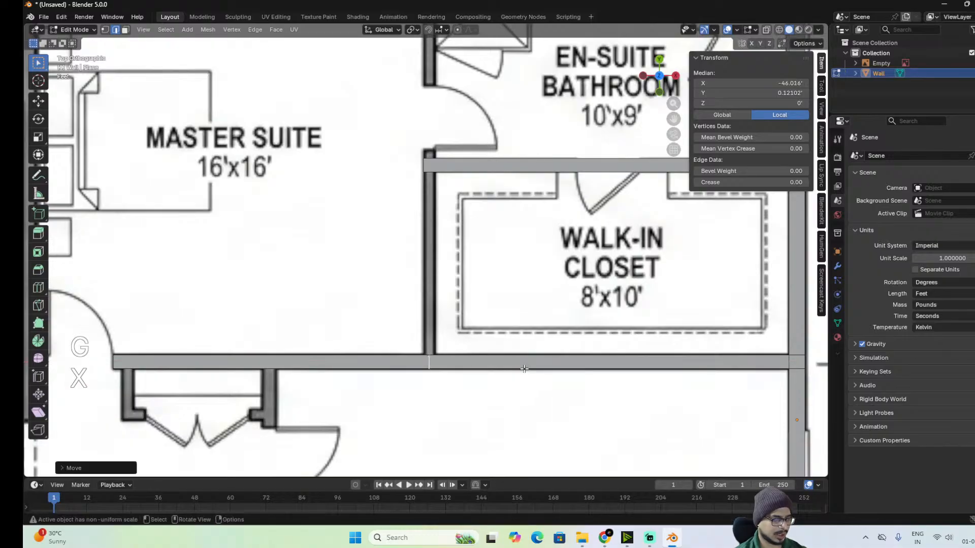
Bevel the centred cross edge by about 0.73 feet to match the thickness of the partition between master suite and closet.
{"action": "key", "text": "ctrl+b"}
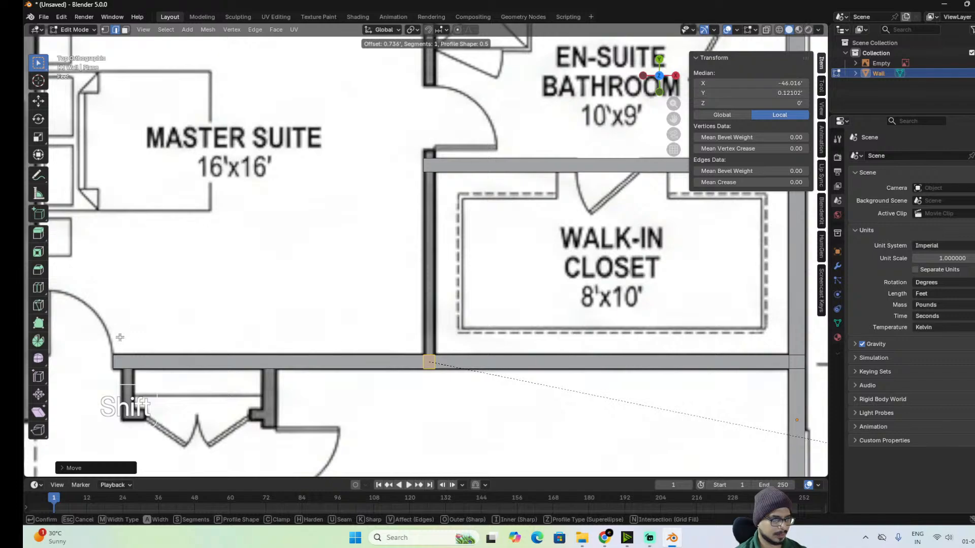
{"action": "left_click", "coordinate": [149, 335]}
{"action": "scroll", "coordinate": [498, 143], "scroll_direction": "up", "scroll_amount": 2}
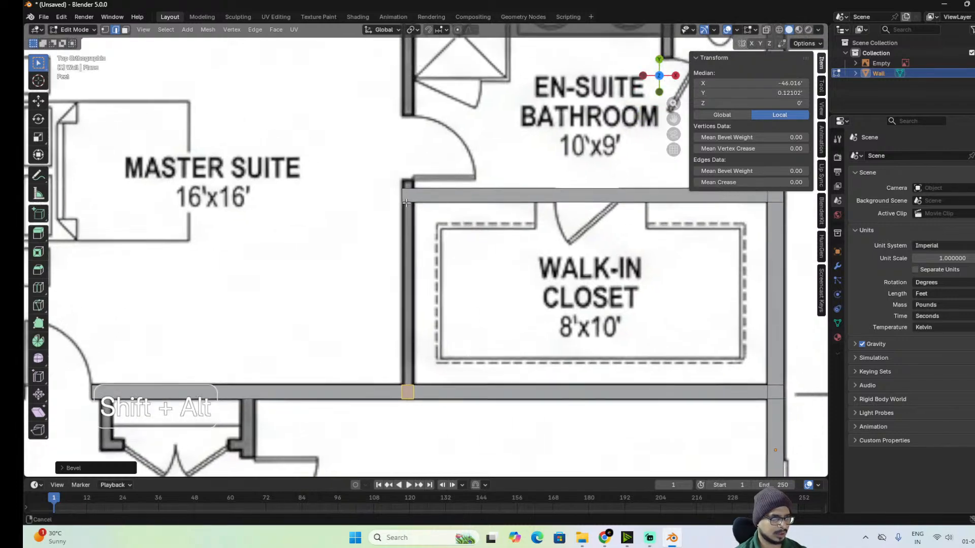
Add a loop cut to the closet–bathroom wall and slide it to local X about -45.23, on the partition's closet-side face.
{"action": "key", "text": "ctrl"}
{"action": "key", "text": "ctrl+r"}
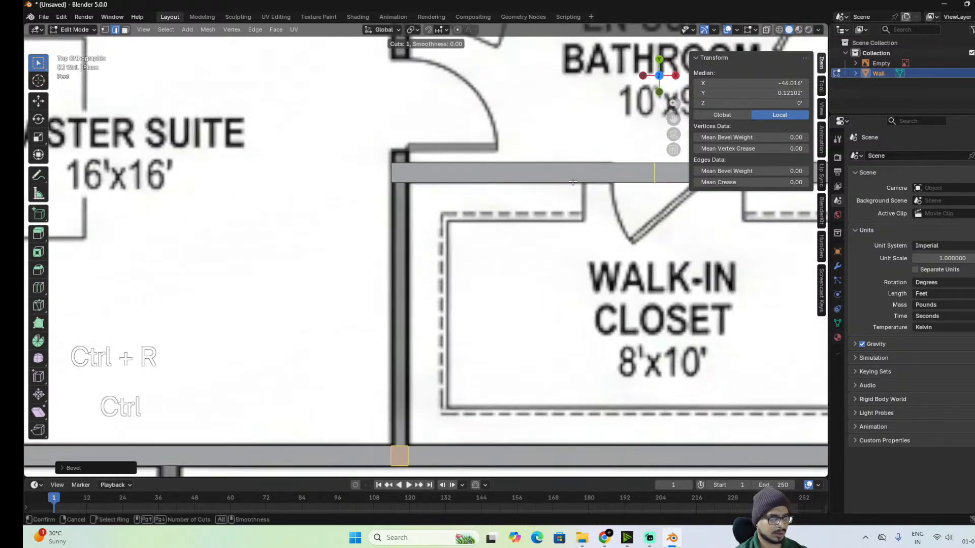
{"action": "left_click", "coordinate": [446, 178]}
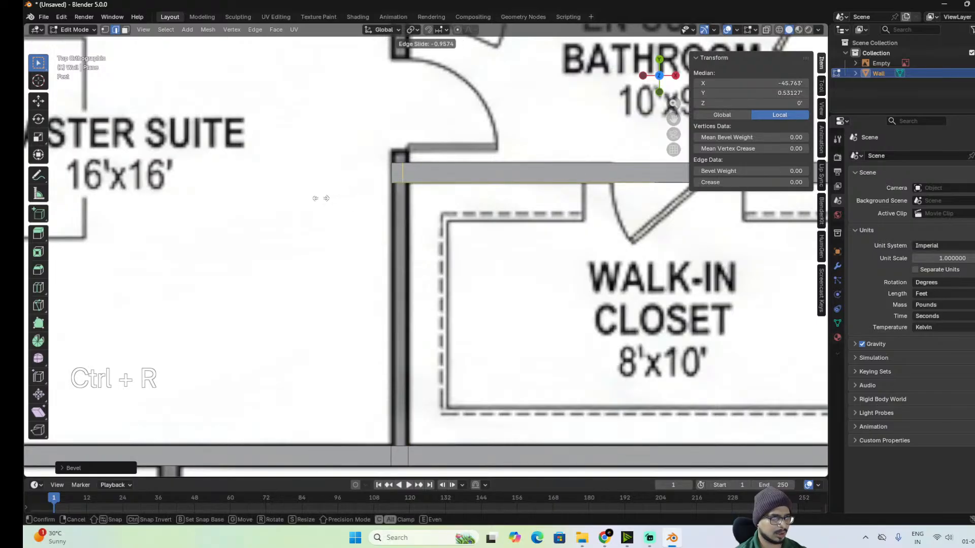
{"action": "key", "text": "shift"}
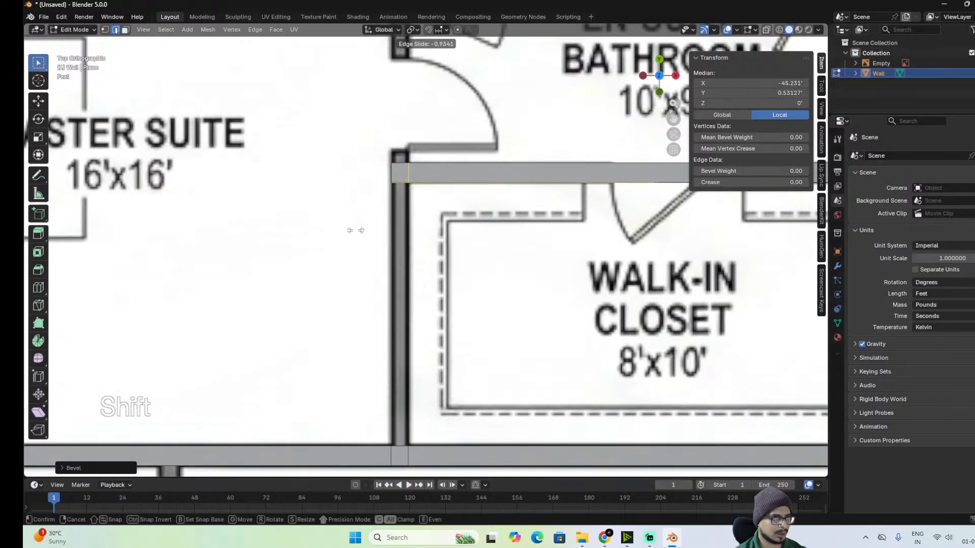
{"action": "left_click", "coordinate": [358, 232]}
Bridge the facing edges of the two horizontal closet walls to form the partition between master suite and walk-in closet.
{"action": "left_click", "coordinate": [400, 183]}
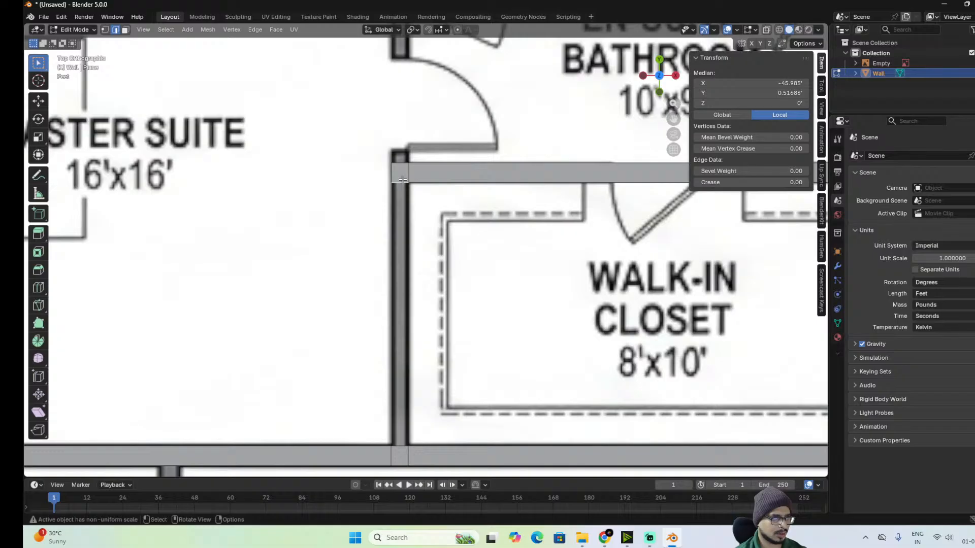
{"action": "left_click", "coordinate": [399, 448], "text": "shift"}
{"action": "key", "text": "ctrl+e"}
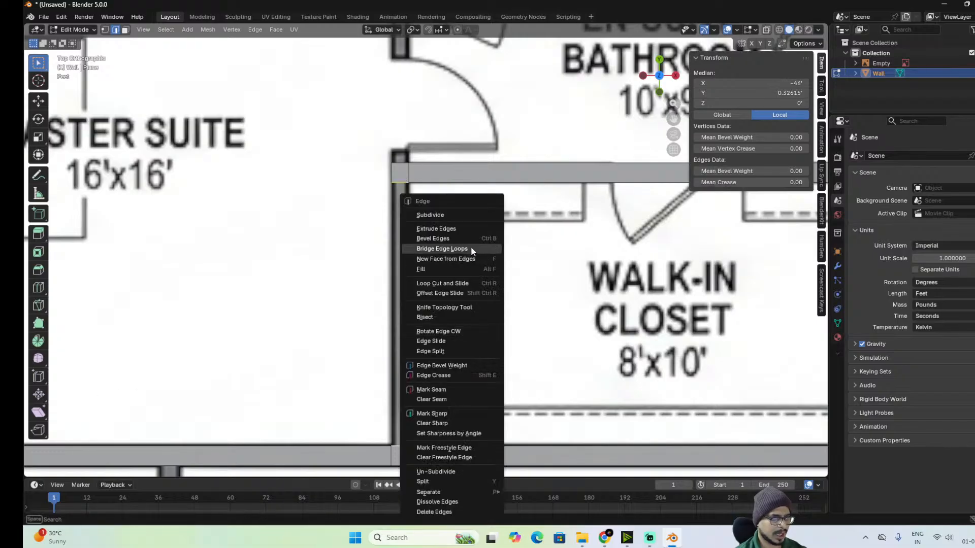
{"action": "left_click", "coordinate": [441, 249]}
Extrude the partition's end edge along Y to local Y about 0.566, the near side of the en-suite door opening.
{"action": "scroll", "coordinate": [505, 283], "scroll_direction": "up", "scroll_amount": 5, "text": "shift"}
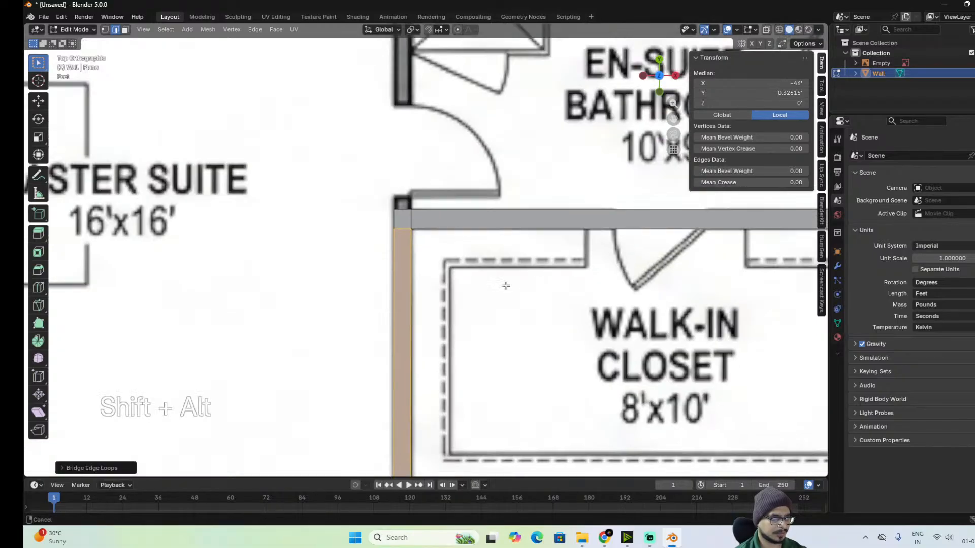
{"action": "middle_click_drag", "start_coordinate": [501, 360], "coordinate": [496, 345], "text": "shift"}
{"action": "left_click", "coordinate": [397, 328]}
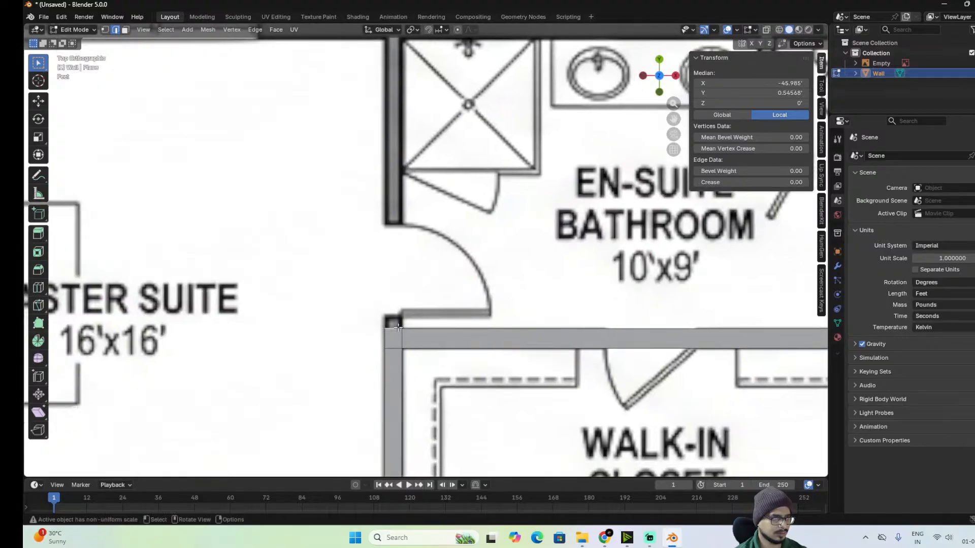
{"action": "key", "text": "e"}
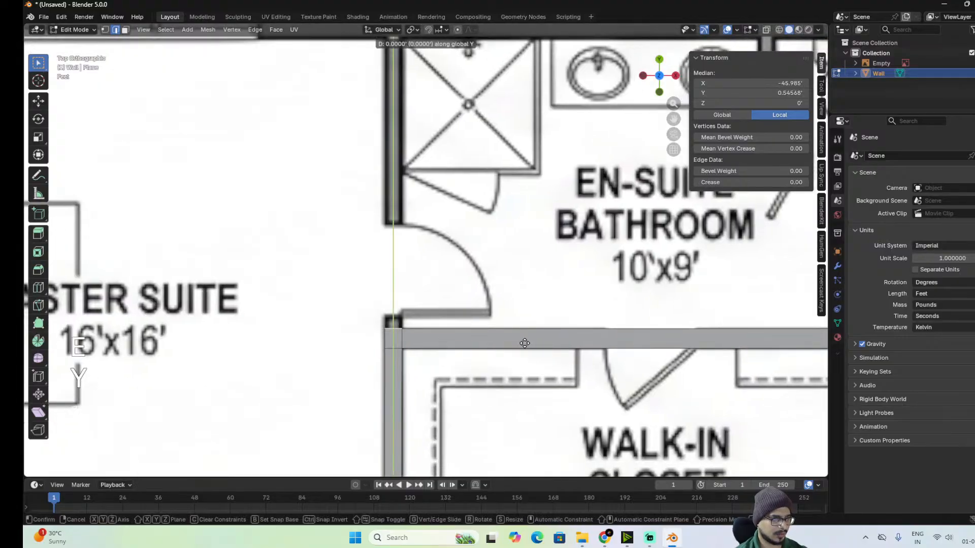
{"action": "key", "text": "y"}
{"action": "left_click", "coordinate": [540, 205]}
Extrude the partition's end edge about 3.95 feet along Y across the en-suite door opening.
{"action": "left_click_drag", "start_coordinate": [480, 153], "coordinate": [485, 227], "text": "alt+shift"}
{"action": "key", "text": "e"}
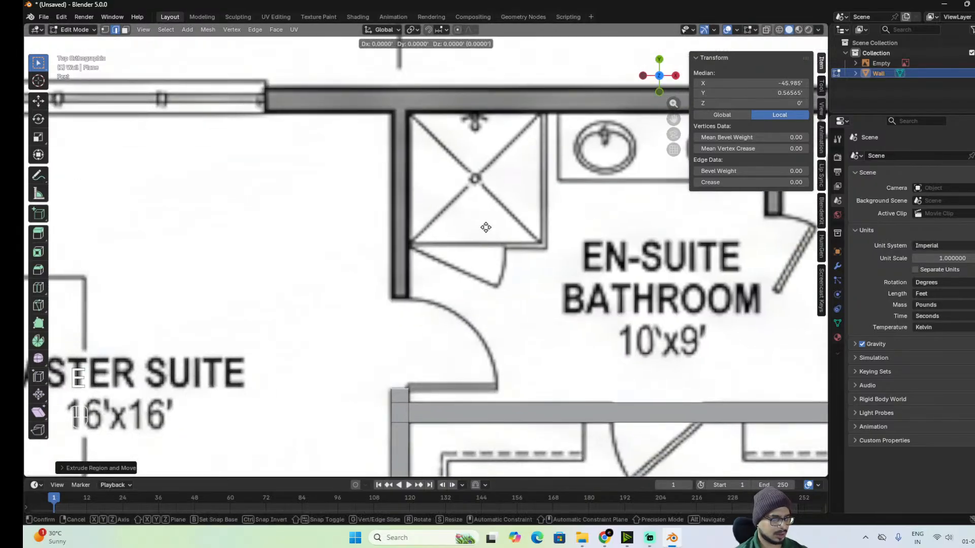
{"action": "key", "text": "y"}
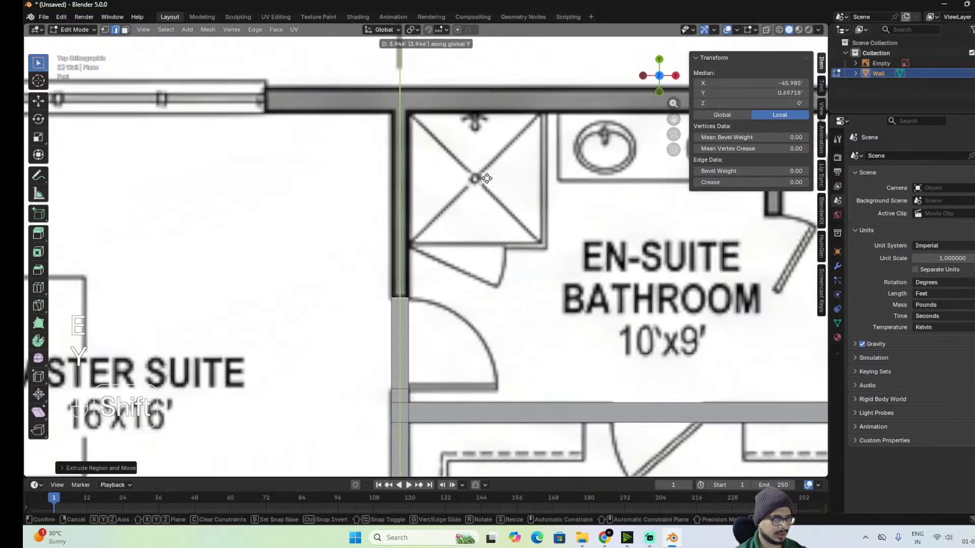
{"action": "left_click", "coordinate": [487, 177]}
Extrude the partition from the far side of the door opening along Y to local Y about 1.006, through the outer wall.
{"action": "key", "text": "e"}
{"action": "key", "text": "y"}
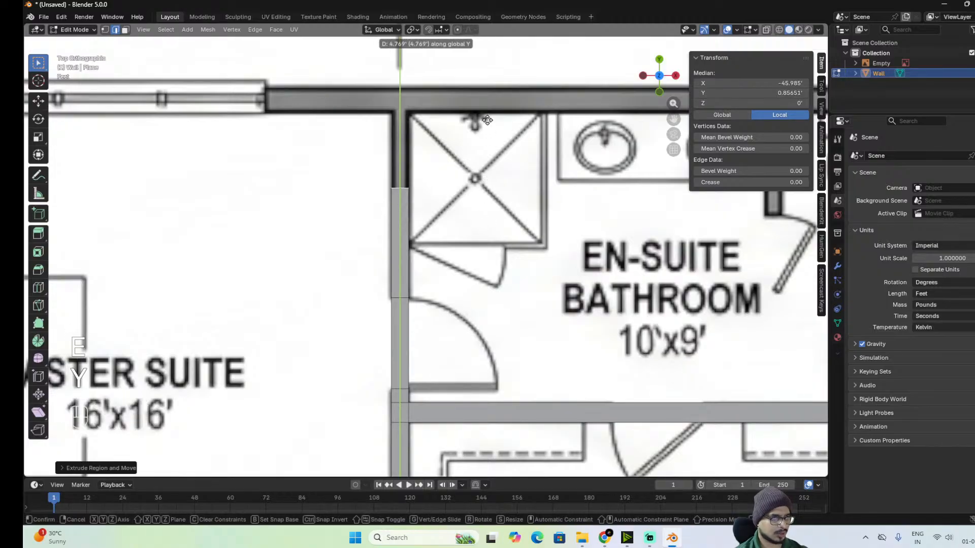
{"action": "key", "text": "shift"}
{"action": "left_click", "coordinate": [492, 280]}
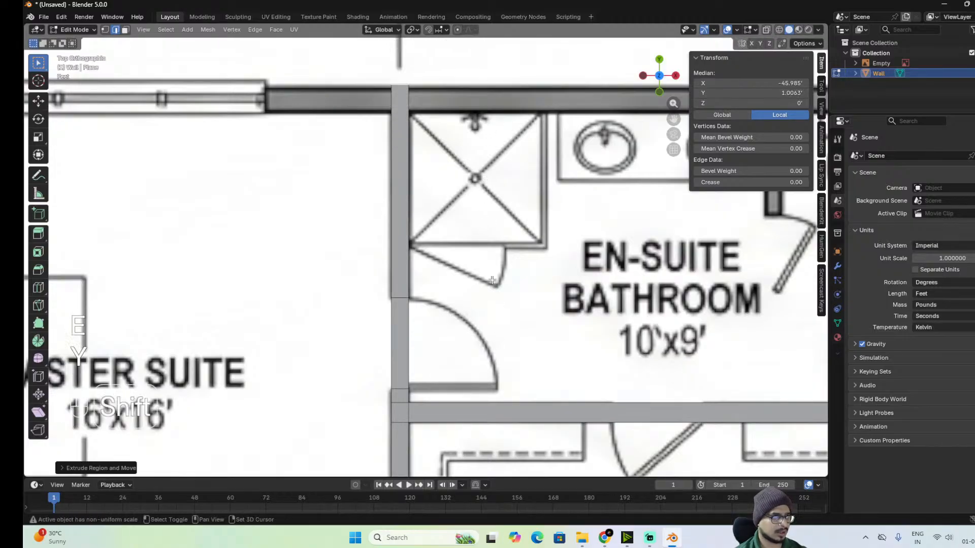
Move the partition's end edge about -0.14 feet along Y towards the outer face of the exterior wall.
{"action": "left_click_drag", "start_coordinate": [463, 146], "coordinate": [416, 318], "text": "alt+shift"}
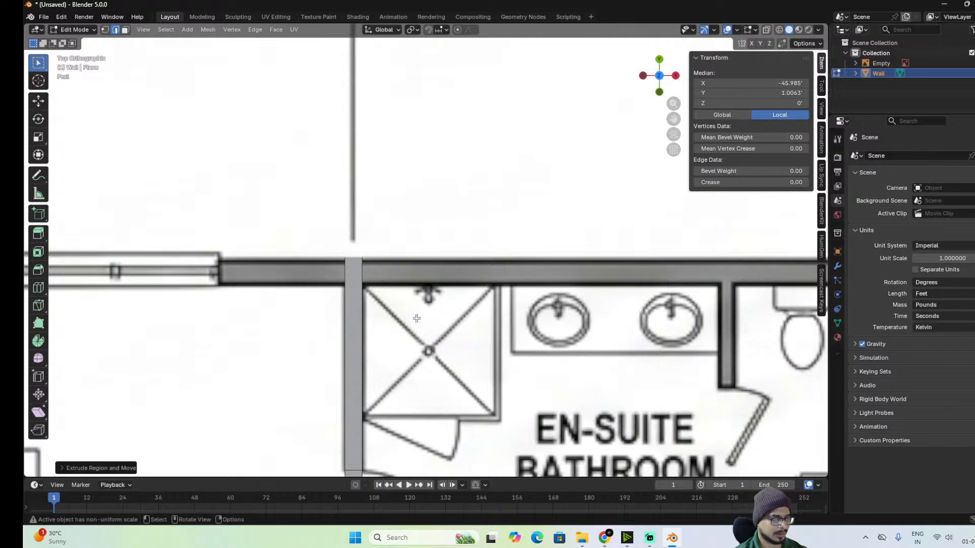
{"action": "key", "text": "g"}
{"action": "key", "text": "y"}
{"action": "key", "text": "shift"}
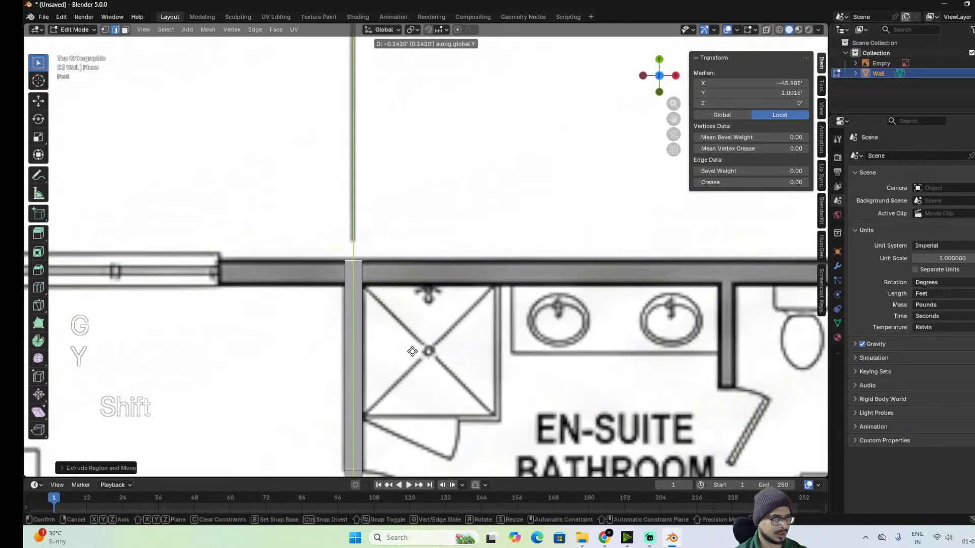
{"action": "left_click", "coordinate": [412, 353]}
Fine-tune the partition's end edge by about -0.07 feet along Y to match the exterior wall's outer line.
{"action": "scroll", "coordinate": [507, 341], "scroll_direction": "down", "scroll_amount": 3}
{"action": "left_click_drag", "start_coordinate": [565, 333], "coordinate": [391, 349], "text": "alt+shift"}
{"action": "scroll", "coordinate": [584, 337], "scroll_direction": "up", "scroll_amount": 4}
{"action": "left_click_drag", "start_coordinate": [198, 325], "coordinate": [278, 325], "text": "alt+shift"}
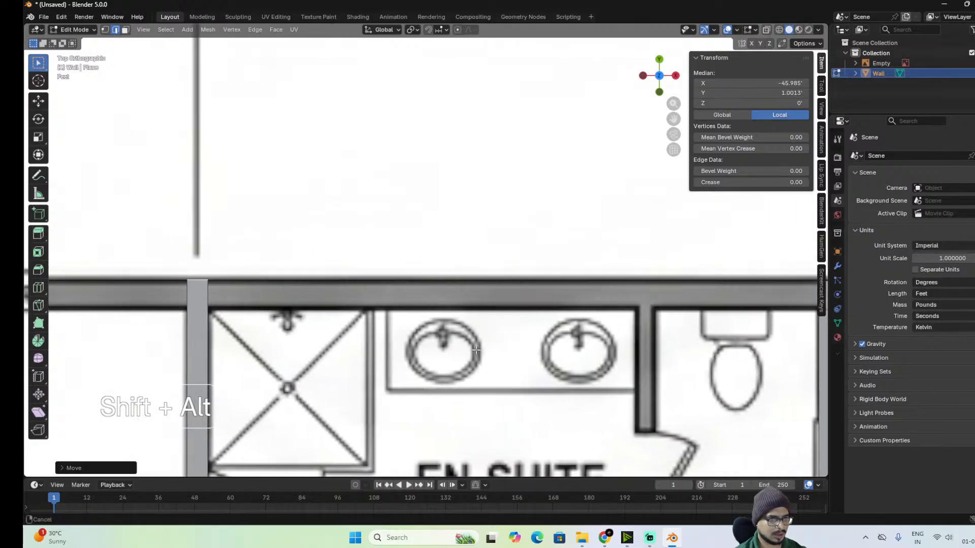
{"action": "key", "text": "g"}
{"action": "key", "text": "y"}
{"action": "key", "text": "shift"}
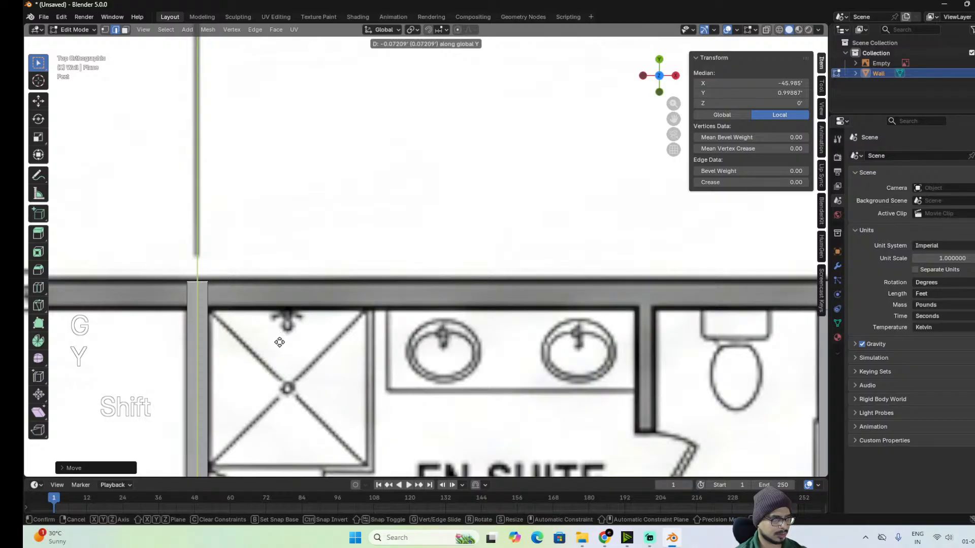
{"action": "left_click", "coordinate": [279, 342]}
Add a loop cut near the partition's end and slide it to the exterior wall's inner face, local Y about 0.969.
{"action": "scroll", "coordinate": [274, 344], "scroll_direction": "down", "scroll_amount": 2}
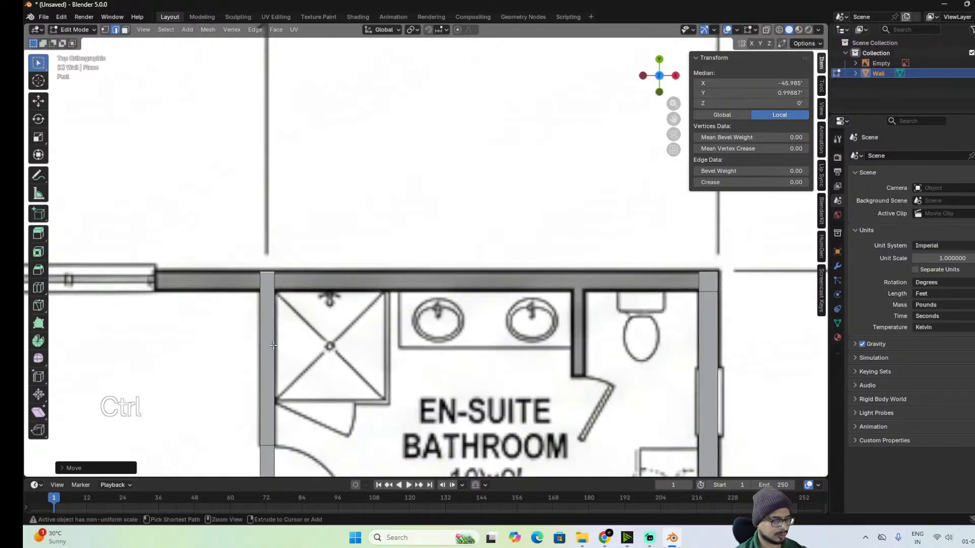
{"action": "key", "text": "ctrl+r"}
{"action": "left_click", "coordinate": [273, 346]}
{"action": "key", "text": "shift"}
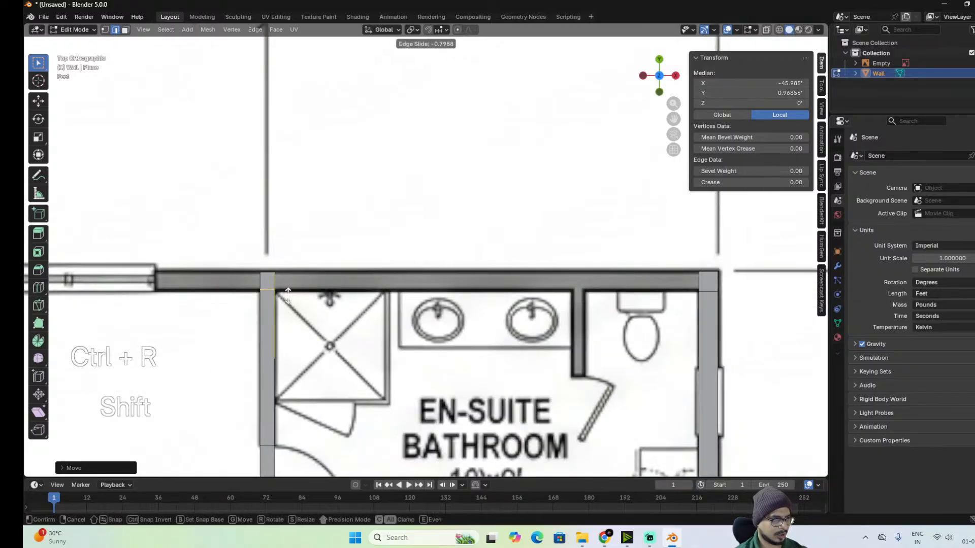
{"action": "left_click", "coordinate": [288, 297]}
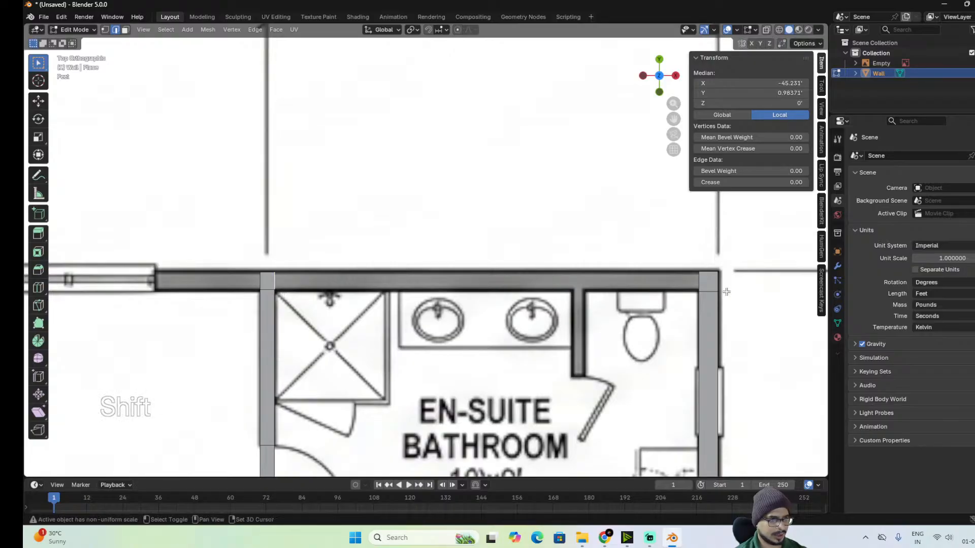
Bridge the partition's end segment to the corner of the garage-side wall to form the en-suite bathroom's exterior wall.
{"action": "left_click", "coordinate": [710, 280], "text": "shift"}
{"action": "key", "text": "ctrl+e"}
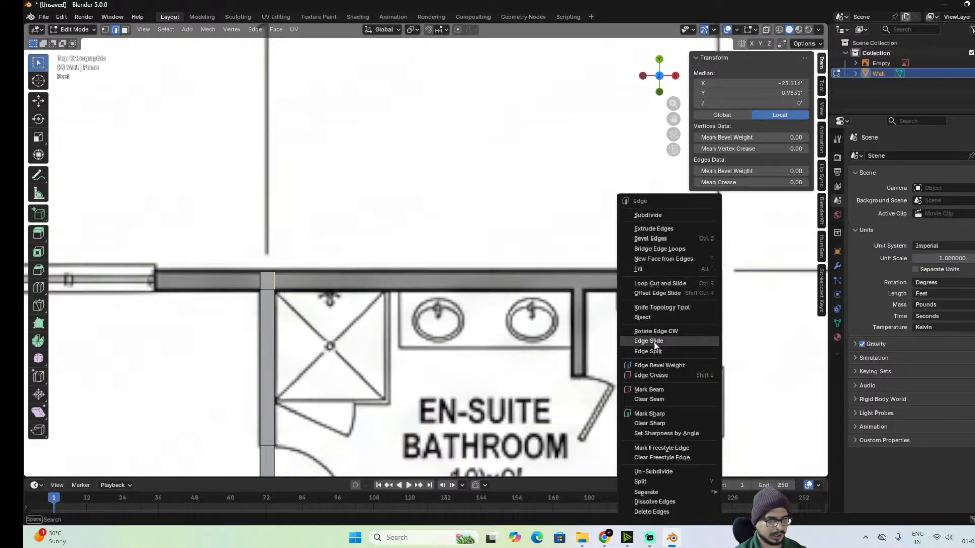
{"action": "left_click", "coordinate": [660, 248]}
Move the inner cross edge at the partition–exterior wall junction about -0.09 feet along Y to match the wall thickness.
{"action": "scroll", "coordinate": [230, 390], "scroll_direction": "down", "scroll_amount": 3}
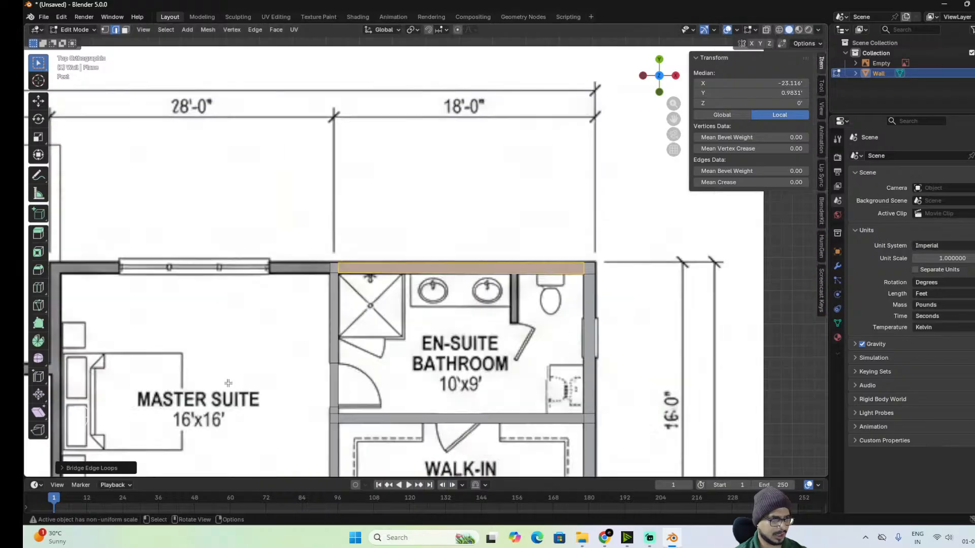
{"action": "scroll", "coordinate": [343, 432], "scroll_direction": "up", "scroll_amount": 5}
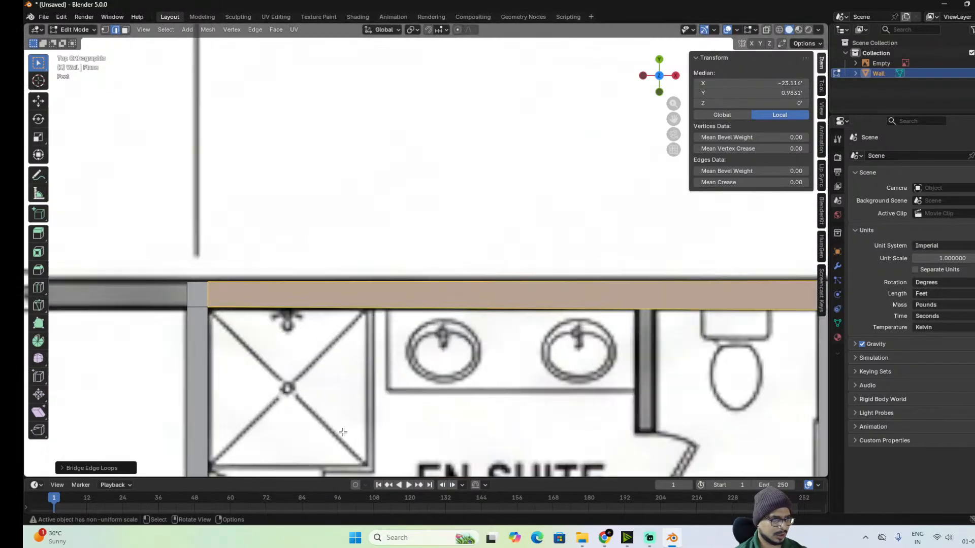
{"action": "left_click", "coordinate": [203, 315]}
{"action": "key", "text": "g"}
{"action": "key", "text": "y"}
{"action": "key", "text": "shift"}
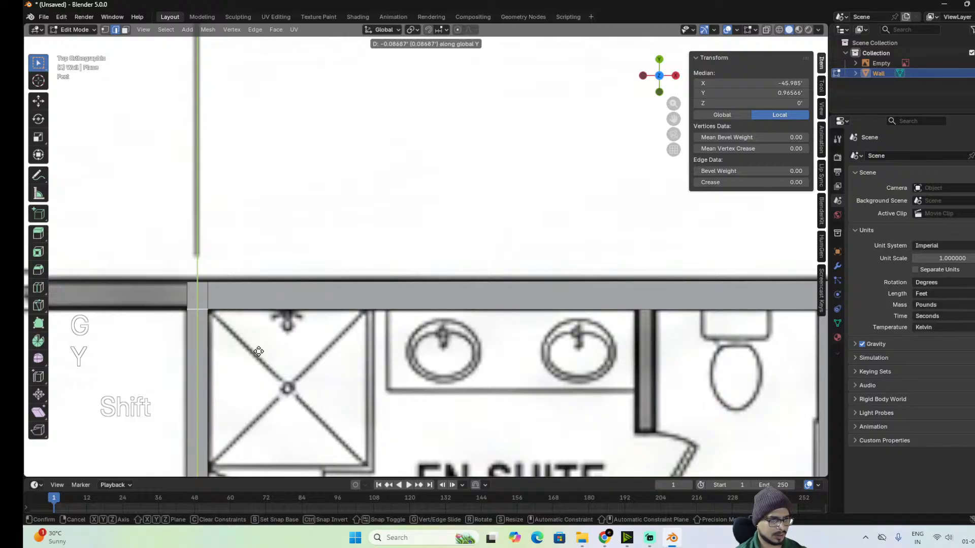
{"action": "left_click", "coordinate": [258, 351]}
Extrude the junction's side edge along X to local X about -97.39 to form the master suite's exterior wall up to its corner.
{"action": "scroll", "coordinate": [260, 351], "scroll_direction": "down", "scroll_amount": 5}
{"action": "middle_click_drag", "start_coordinate": [293, 327], "coordinate": [512, 357], "text": "shift"}
{"action": "scroll", "coordinate": [666, 349], "scroll_direction": "up", "scroll_amount": 4}
{"action": "left_click", "coordinate": [678, 346]}
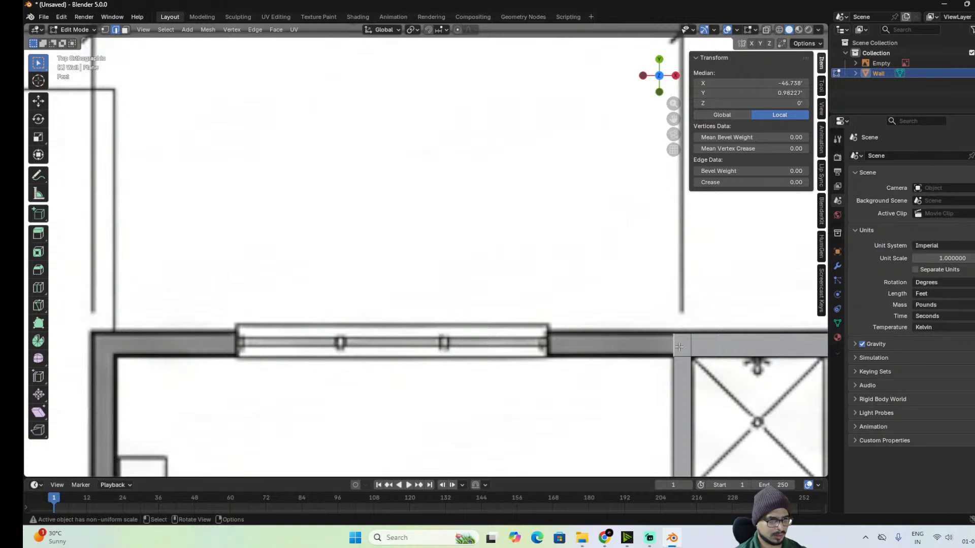
{"action": "key", "text": "e"}
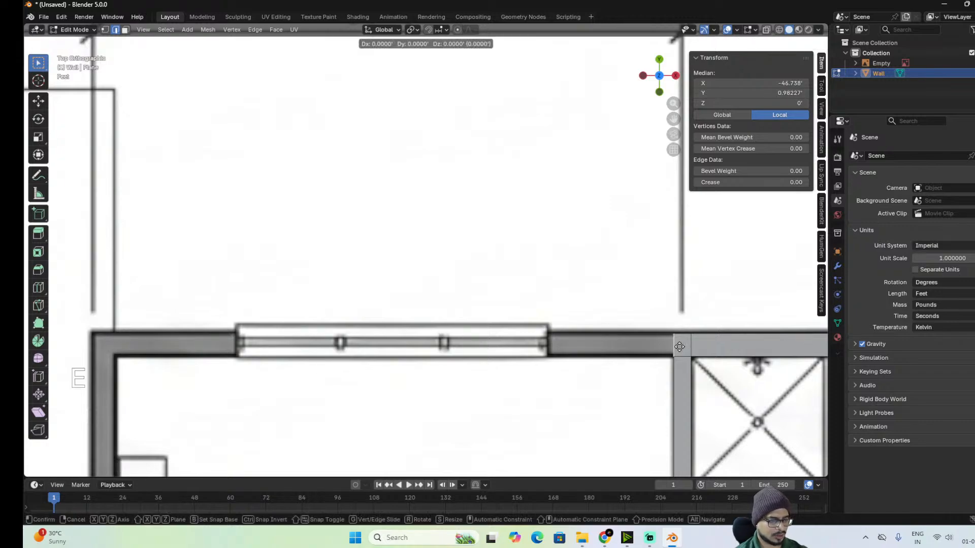
{"action": "key", "text": "y"}
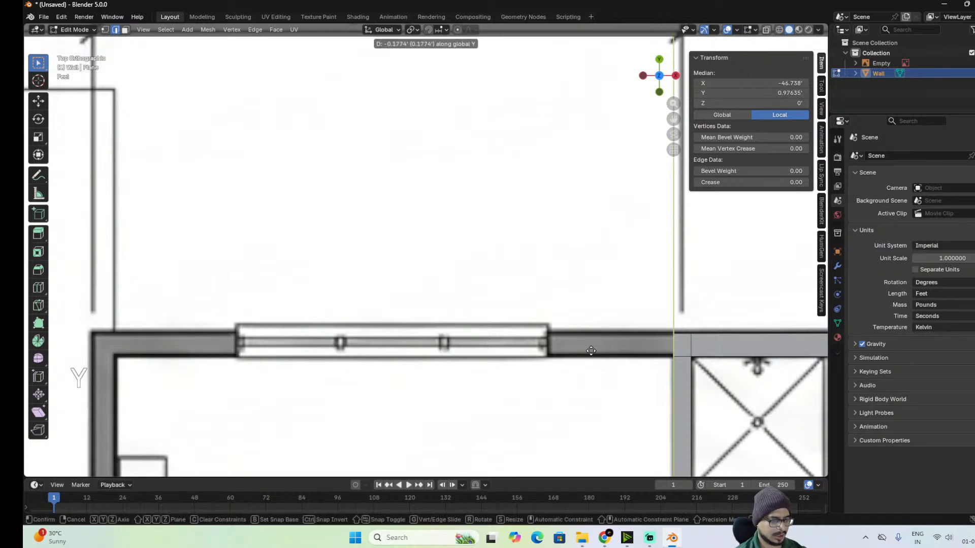
{"action": "key", "text": "x"}
{"action": "key", "text": "shift"}
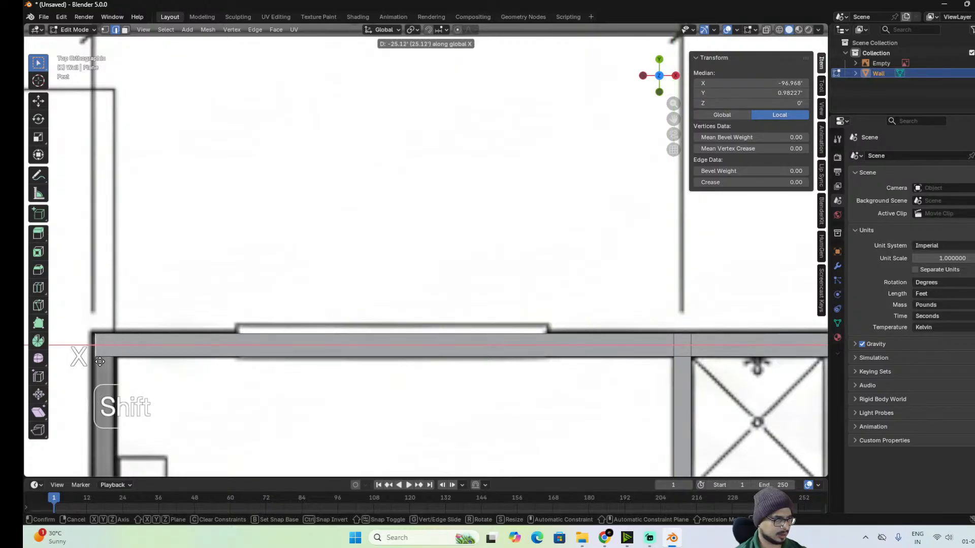
{"action": "left_click", "coordinate": [251, 311]}
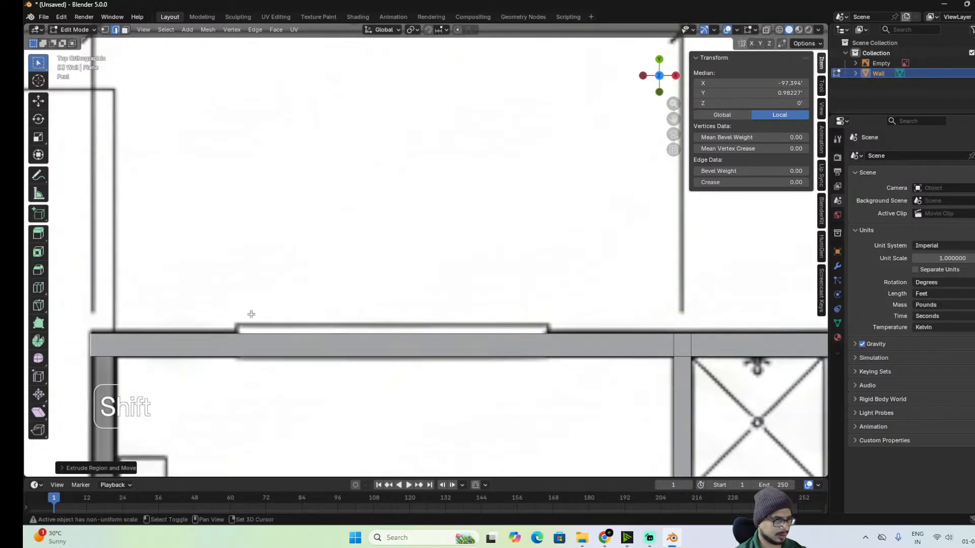
Try to remove only the face filling the en-suite door opening in the partition.
{"action": "scroll", "coordinate": [590, 347], "scroll_direction": "down", "scroll_amount": 7}
{"action": "middle_click_drag", "start_coordinate": [565, 357], "coordinate": [549, 308], "text": "shift"}
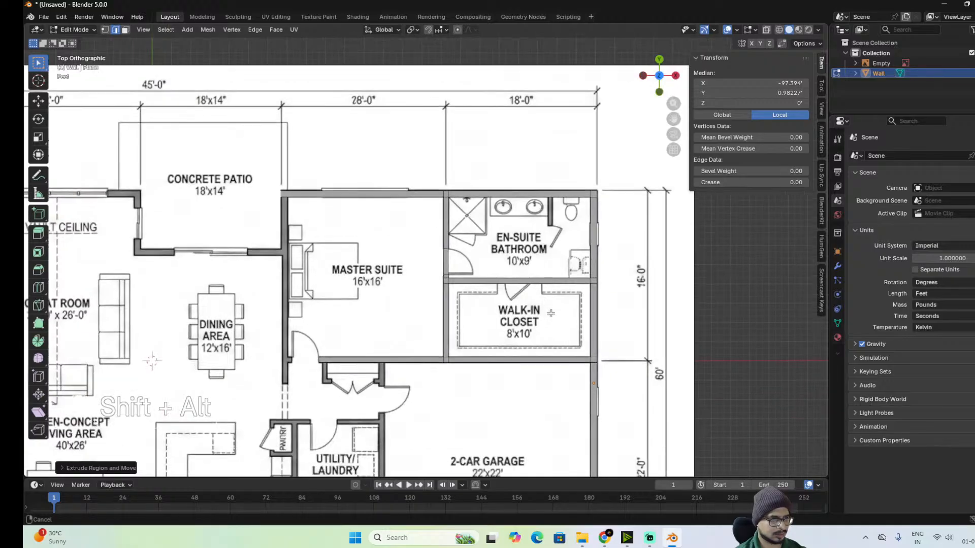
{"action": "scroll", "coordinate": [552, 320], "scroll_direction": "up", "scroll_amount": 5}
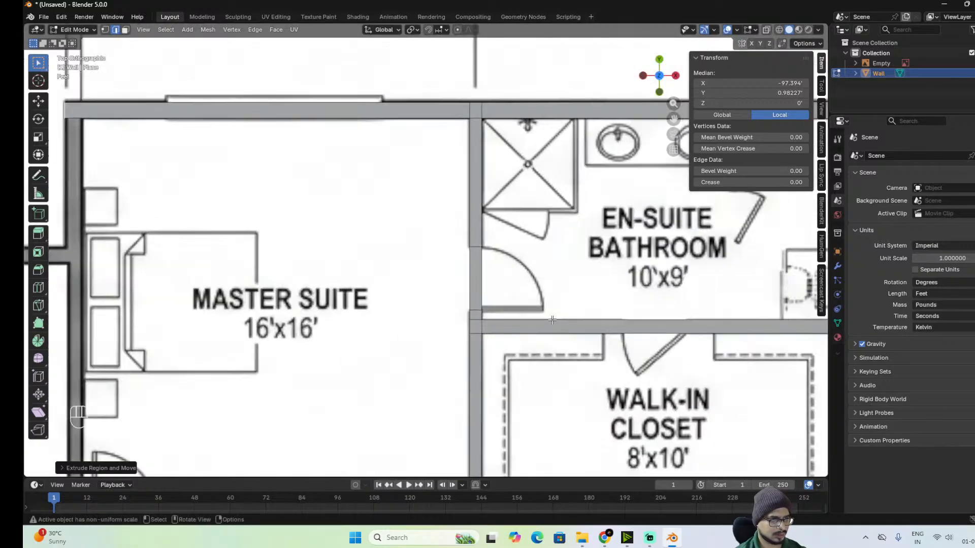
{"action": "key", "text": "3"}
{"action": "left_click", "coordinate": [471, 284]}
{"action": "key", "text": "x"}
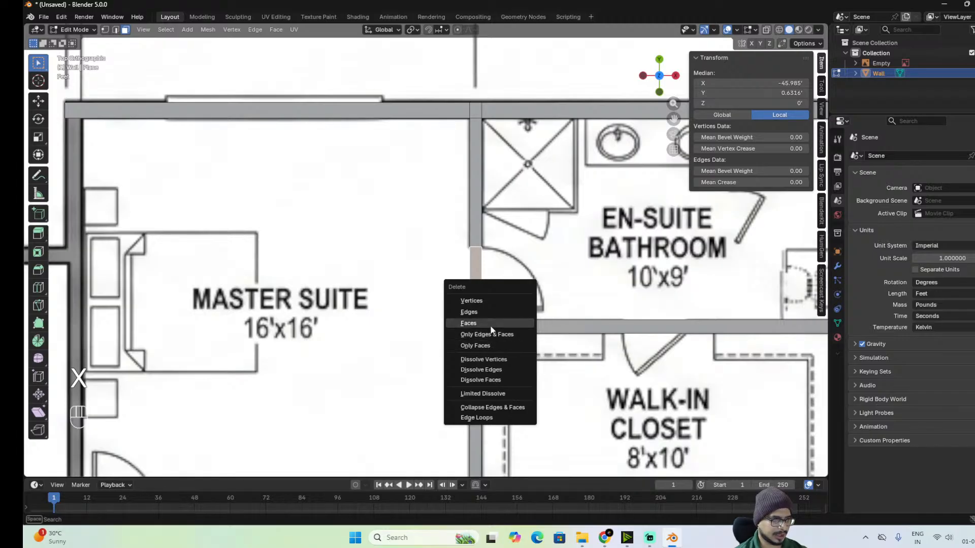
{"action": "left_click", "coordinate": [491, 347]}
Undo the removal of the face in the en-suite door opening.
{"action": "scroll", "coordinate": [632, 280], "scroll_direction": "down", "scroll_amount": 5}
{"action": "middle_click_drag", "start_coordinate": [716, 379], "coordinate": [609, 351], "text": "shift"}
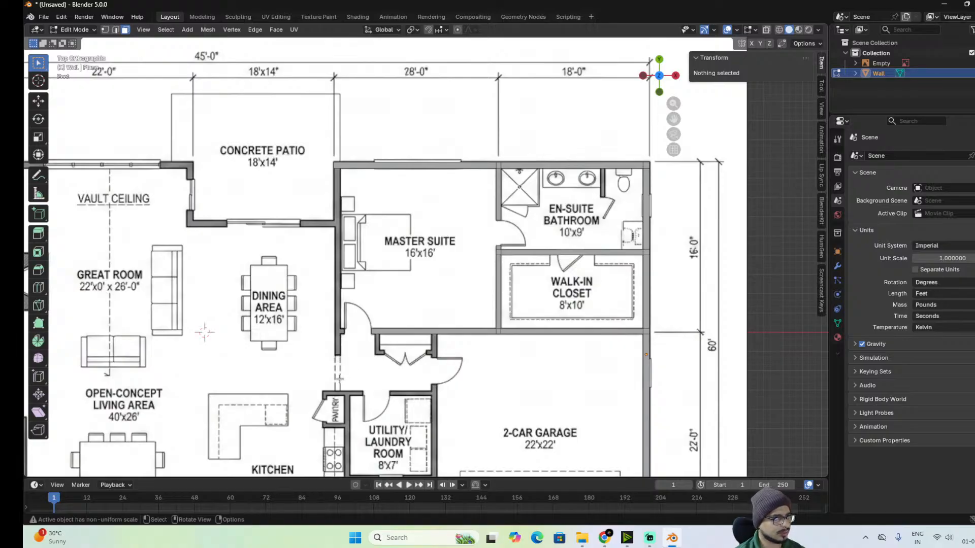
{"action": "scroll", "coordinate": [489, 294], "scroll_direction": "up", "scroll_amount": 4}
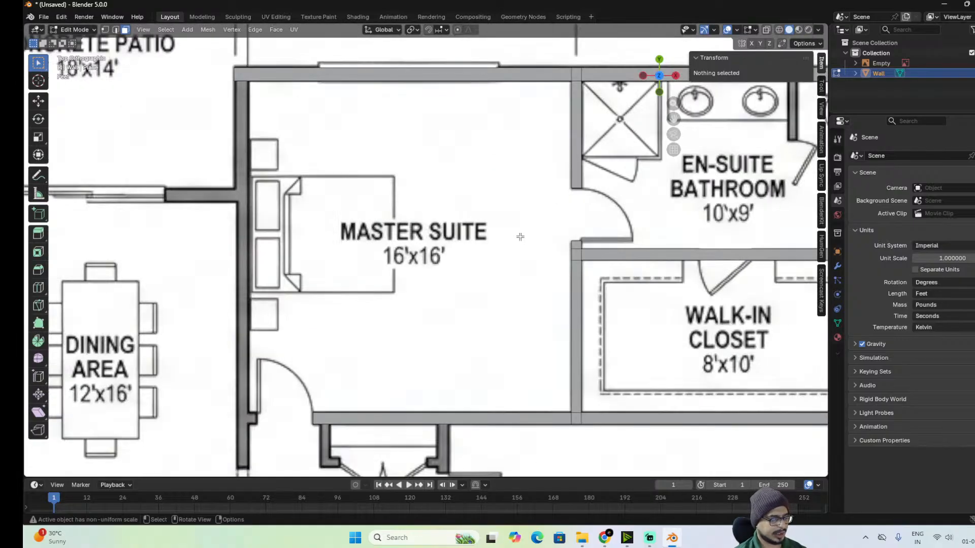
{"action": "key", "text": "ctrl+z"}
{"action": "middle_click_drag", "start_coordinate": [601, 217], "coordinate": [549, 275], "text": "shift"}
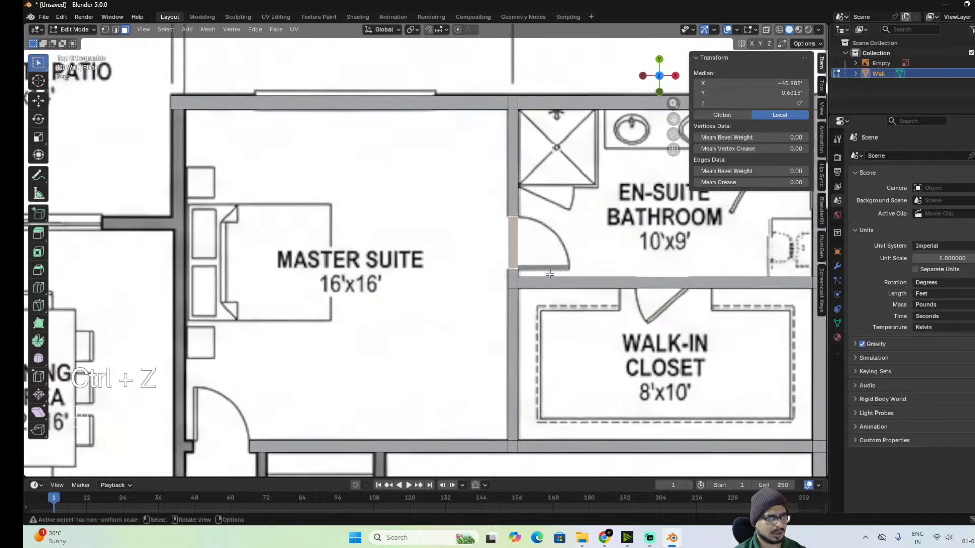
{"action": "scroll", "coordinate": [516, 219], "scroll_direction": "down", "scroll_amount": 4}
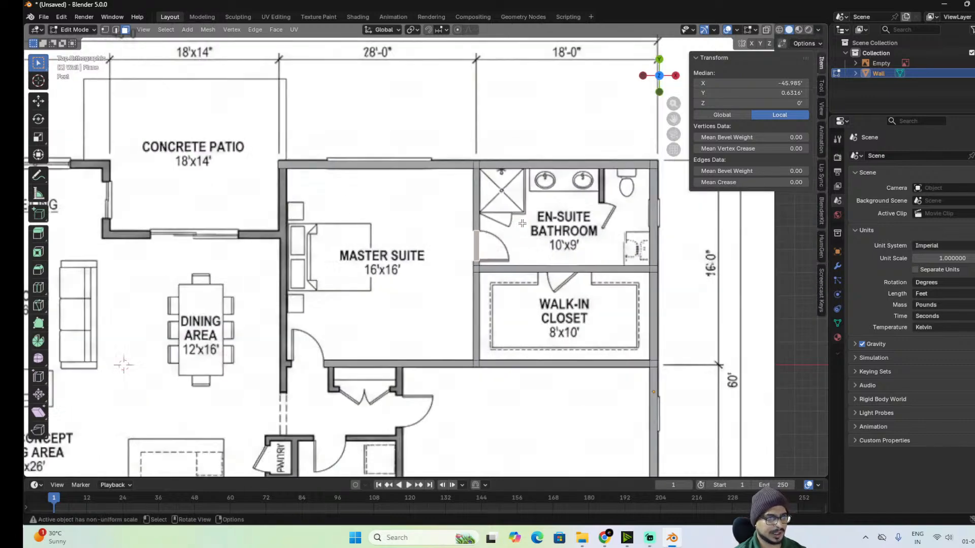
Add a loop cut across the master suite's exterior wall near its patio-side corner, at local X about -95.16 feet.
{"action": "scroll", "coordinate": [514, 321], "scroll_direction": "down", "scroll_amount": 2}
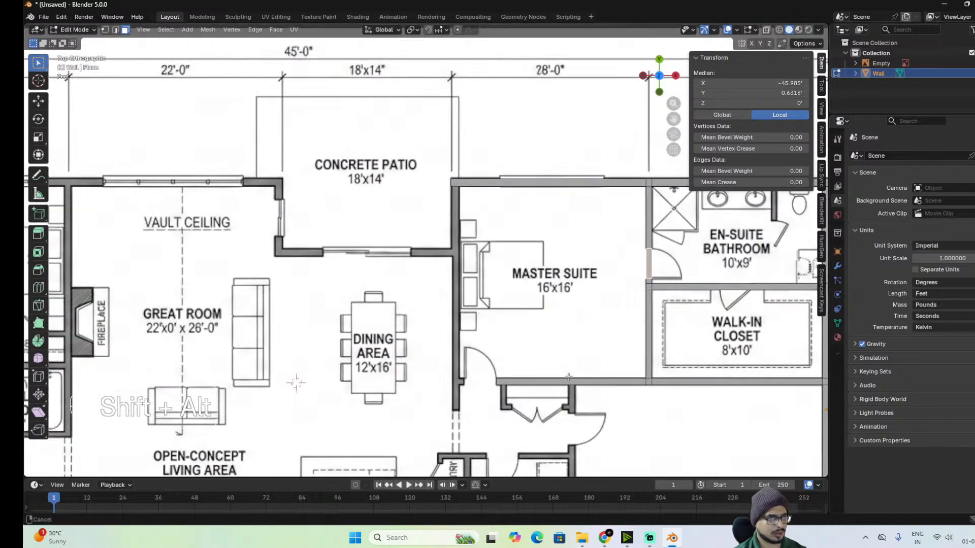
{"action": "scroll", "coordinate": [565, 365], "scroll_direction": "up", "scroll_amount": 6}
{"action": "middle_click_drag", "start_coordinate": [565, 365], "coordinate": [313, 440], "text": "shift"}
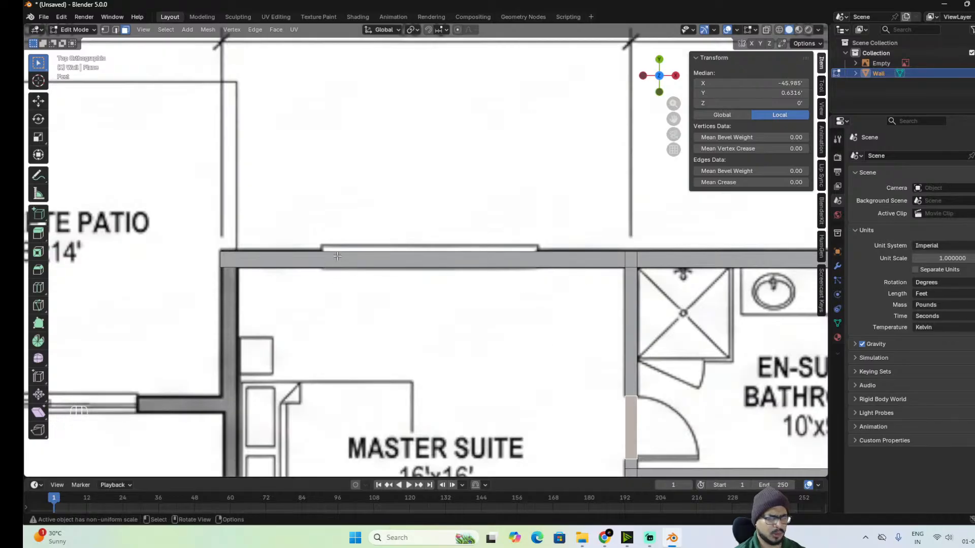
{"action": "key", "text": "ctrl+r"}
{"action": "left_click", "coordinate": [540, 265]}
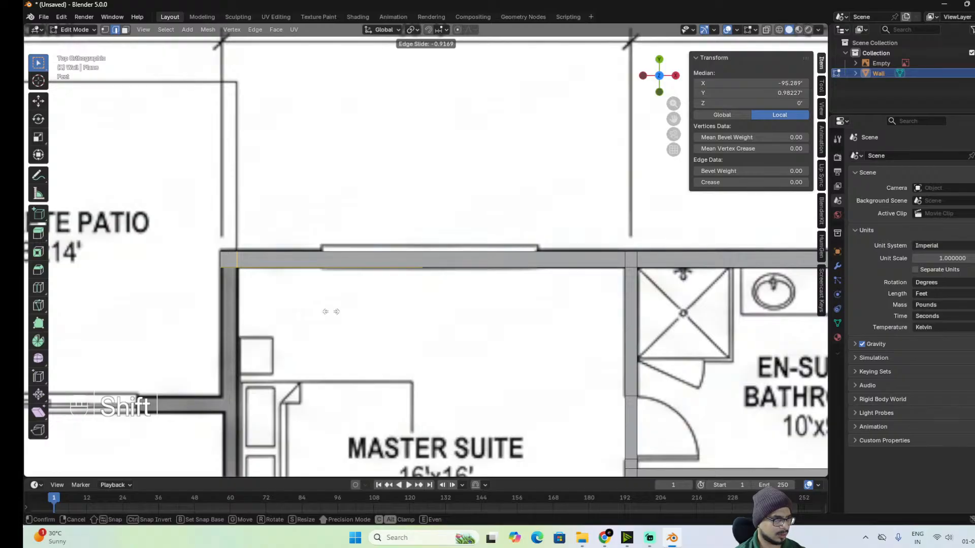
{"action": "left_click", "coordinate": [338, 314]}
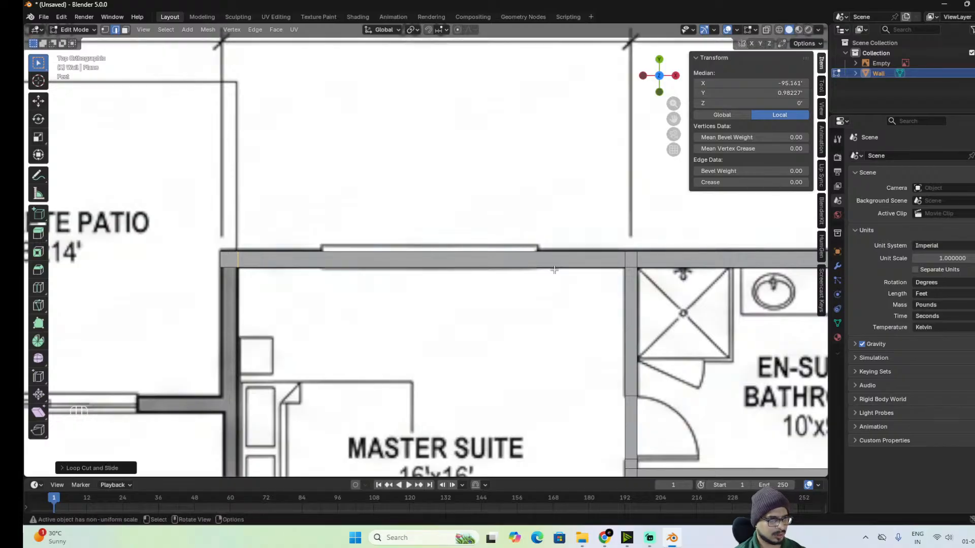
Add loop cuts at both ends of the master suite window in the exterior wall, at local X about -57.63 and -84.69 feet.
{"action": "key", "text": "ctrl+r"}
{"action": "left_click", "coordinate": [554, 270]}
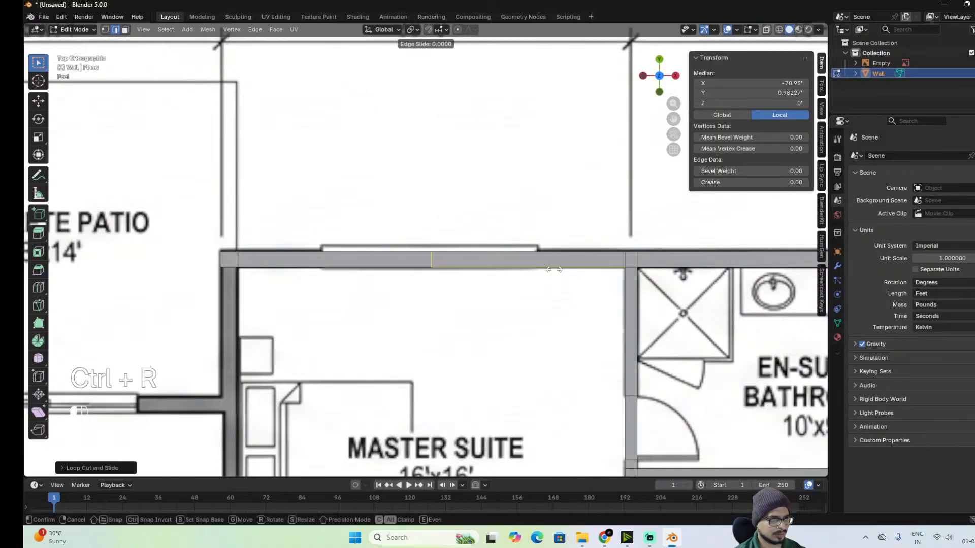
{"action": "key", "text": "shift"}
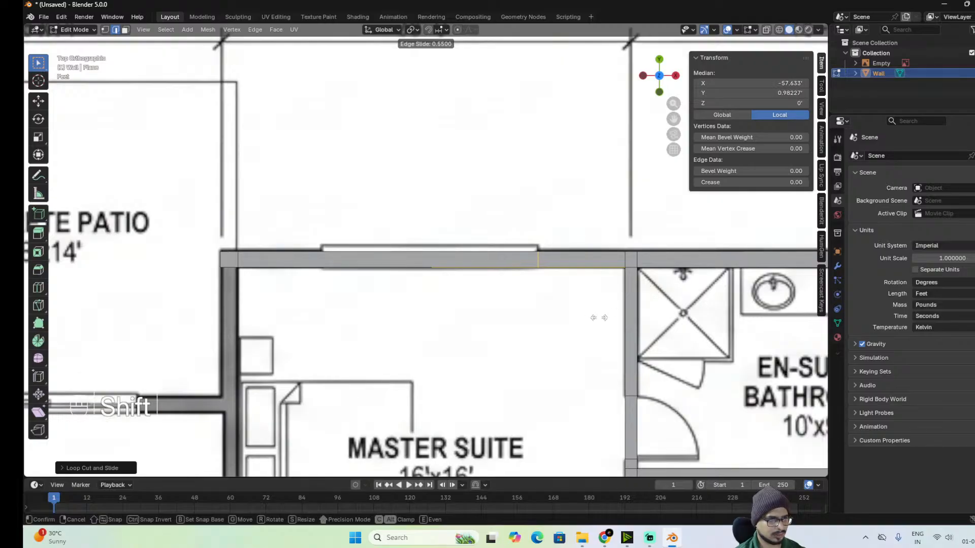
{"action": "left_click", "coordinate": [600, 319]}
{"action": "key", "text": "ctrl+r"}
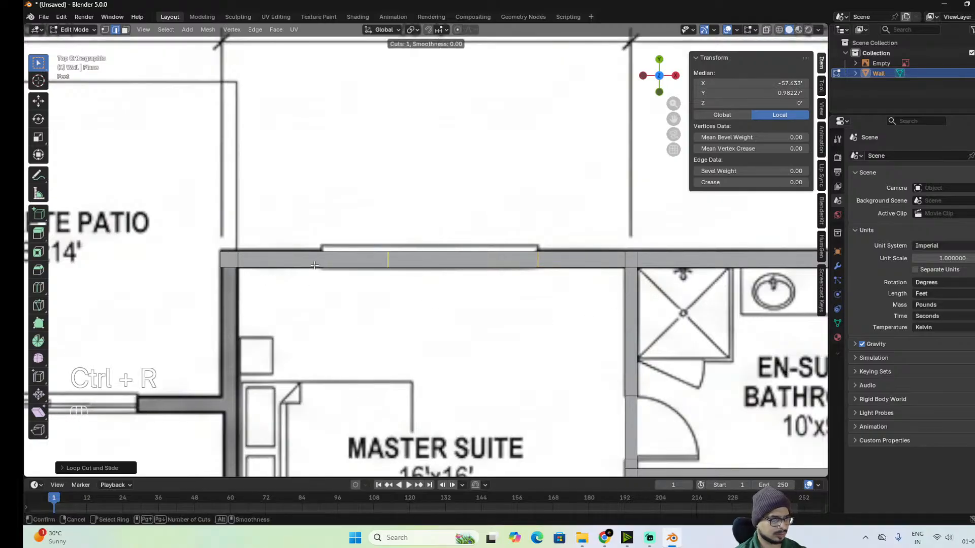
{"action": "left_click", "coordinate": [298, 271]}
{"action": "key", "text": "shift"}
{"action": "left_click", "coordinate": [154, 304]}
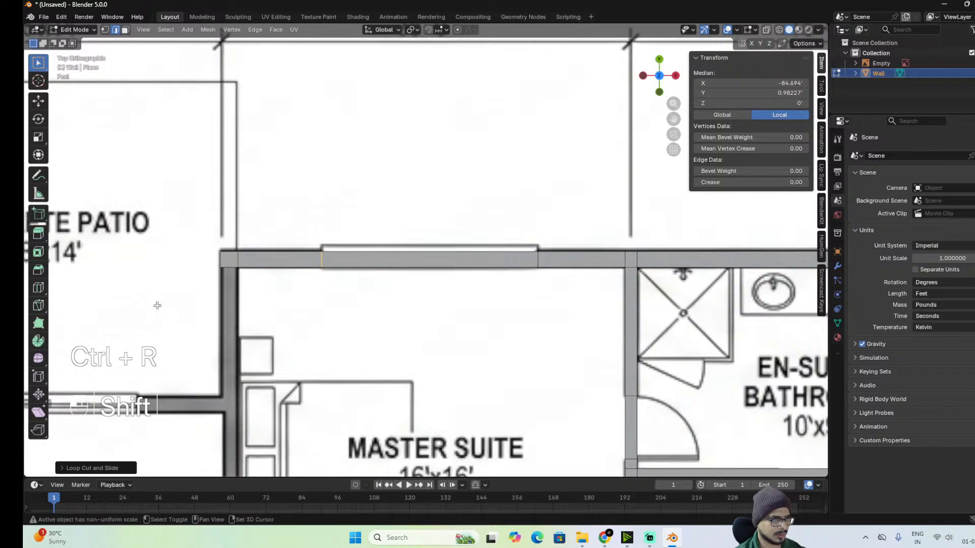
Turn on X-ray and loop cut the wall behind the hall closet at its garage-side wall, local X about -65.92 feet.
{"action": "key", "text": "alt+z"}
{"action": "scroll", "coordinate": [543, 327], "scroll_direction": "down", "scroll_amount": 1}
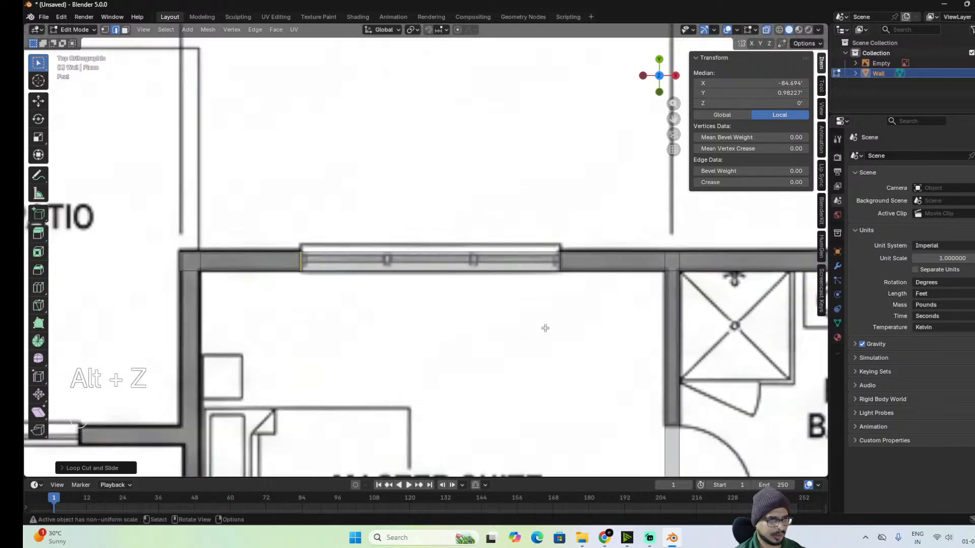
{"action": "scroll", "coordinate": [544, 326], "scroll_direction": "up", "scroll_amount": 4}
{"action": "scroll", "coordinate": [518, 305], "scroll_direction": "down", "scroll_amount": 7}
{"action": "scroll", "coordinate": [510, 354], "scroll_direction": "down", "scroll_amount": 5, "text": "shift"}
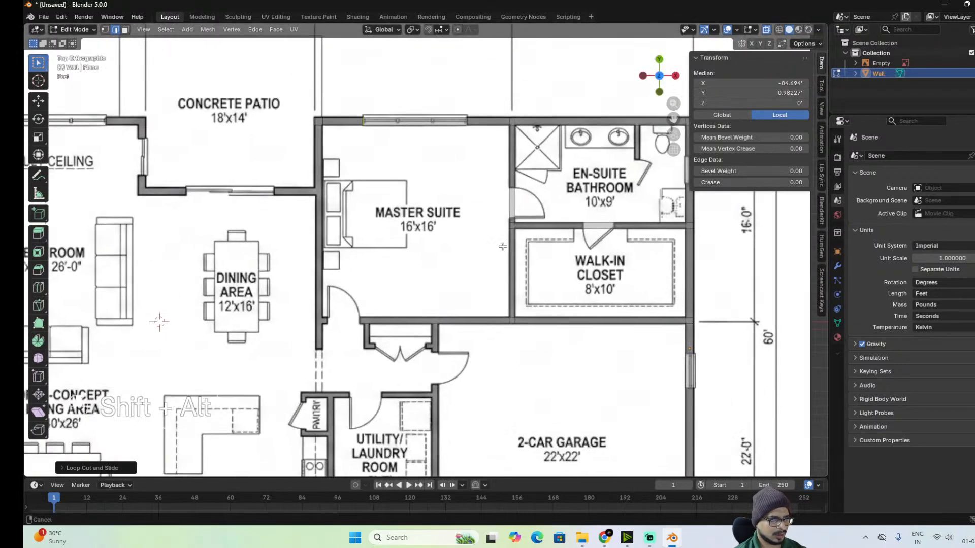
{"action": "scroll", "coordinate": [494, 361], "scroll_direction": "up", "scroll_amount": 3}
{"action": "scroll", "coordinate": [490, 434], "scroll_direction": "up", "scroll_amount": 2}
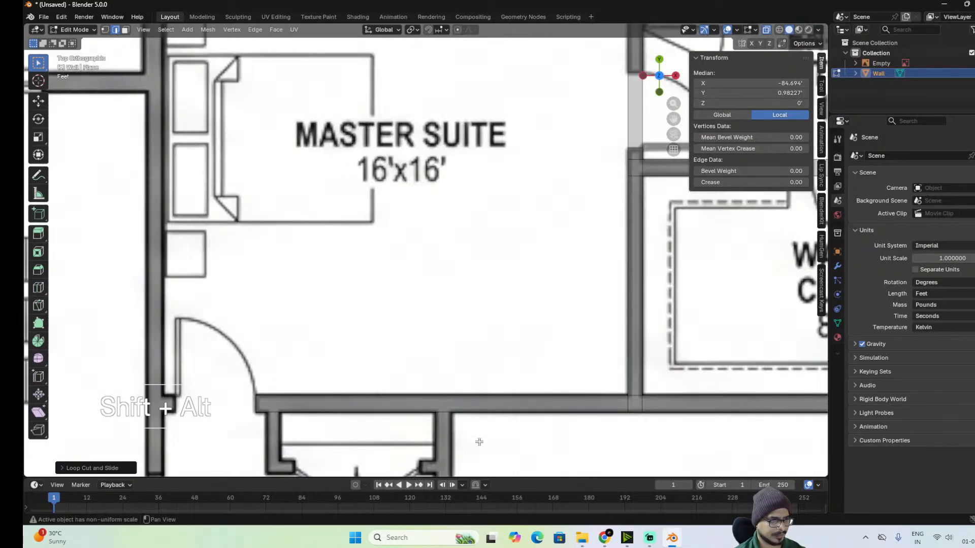
{"action": "left_click_drag", "start_coordinate": [474, 439], "coordinate": [460, 320], "text": "alt+shift"}
{"action": "scroll", "coordinate": [530, 301], "scroll_direction": "up", "scroll_amount": 1}
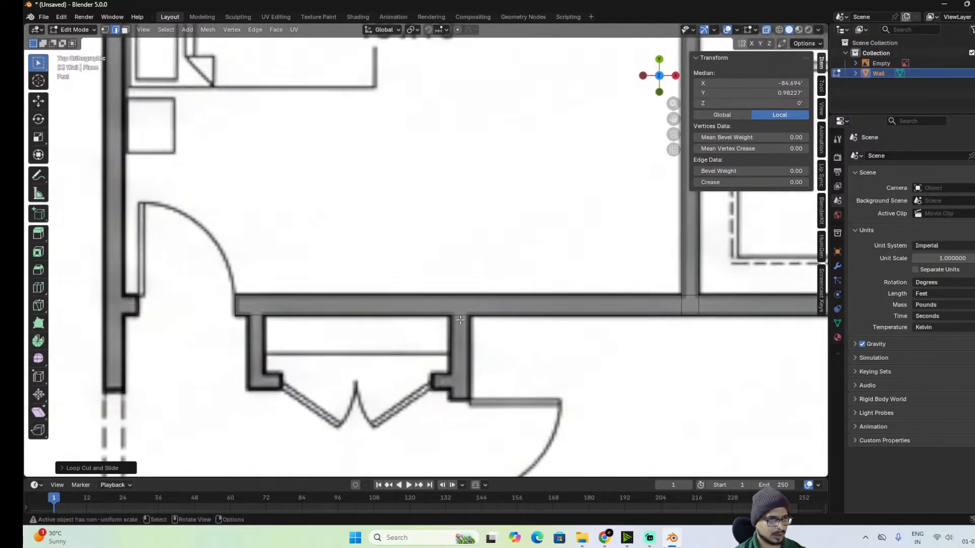
{"action": "key", "text": "ctrl+r"}
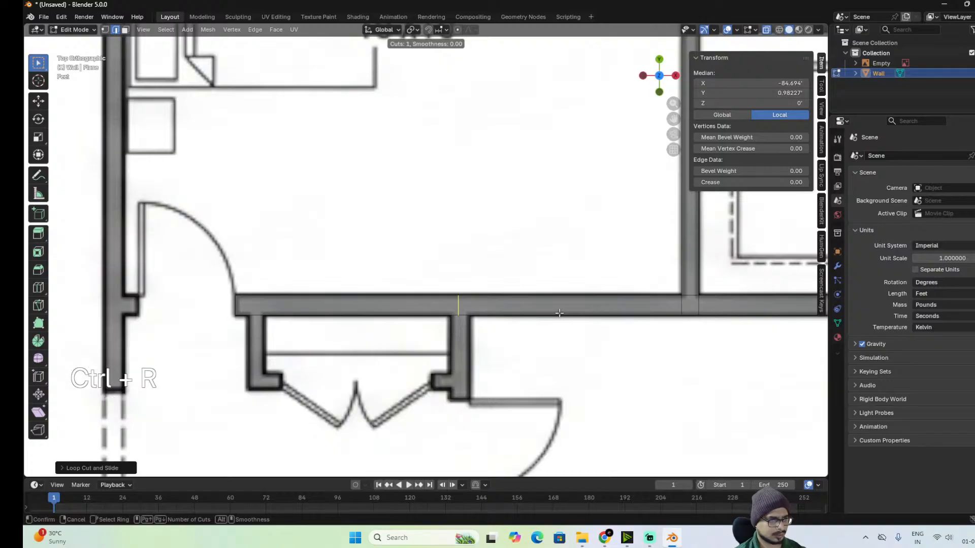
{"action": "left_click", "coordinate": [558, 314]}
{"action": "key", "text": "shift"}
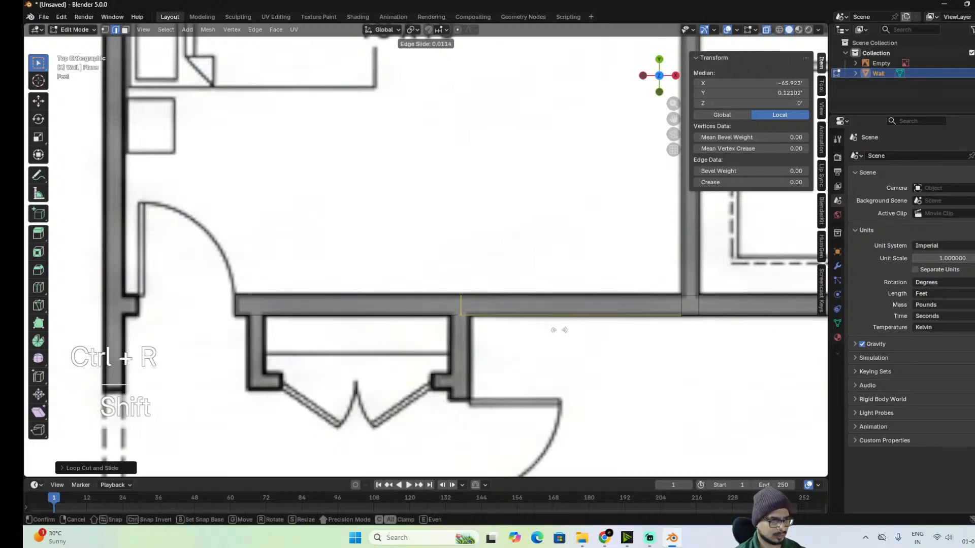
{"action": "left_click", "coordinate": [558, 330]}
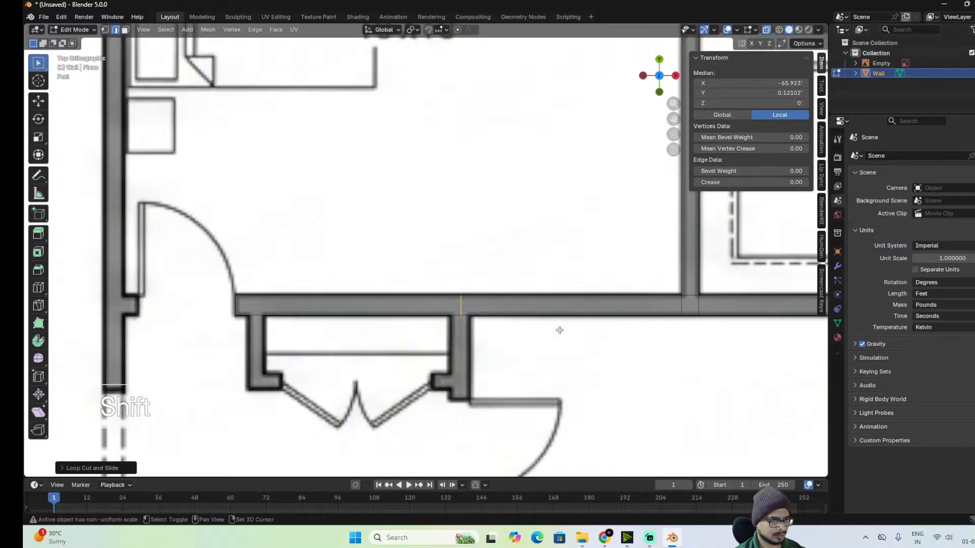
Add a second loop cut to that wall at the closet's side wall nearest the master suite door, local X about -83.75 feet.
{"action": "key", "text": "ctrl+r"}
{"action": "left_click", "coordinate": [249, 309]}
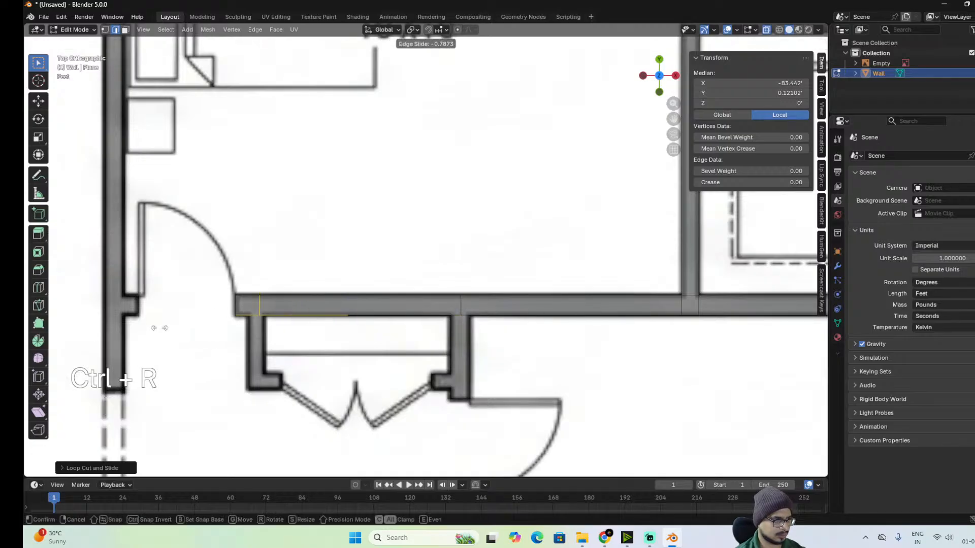
{"action": "key", "text": "shift"}
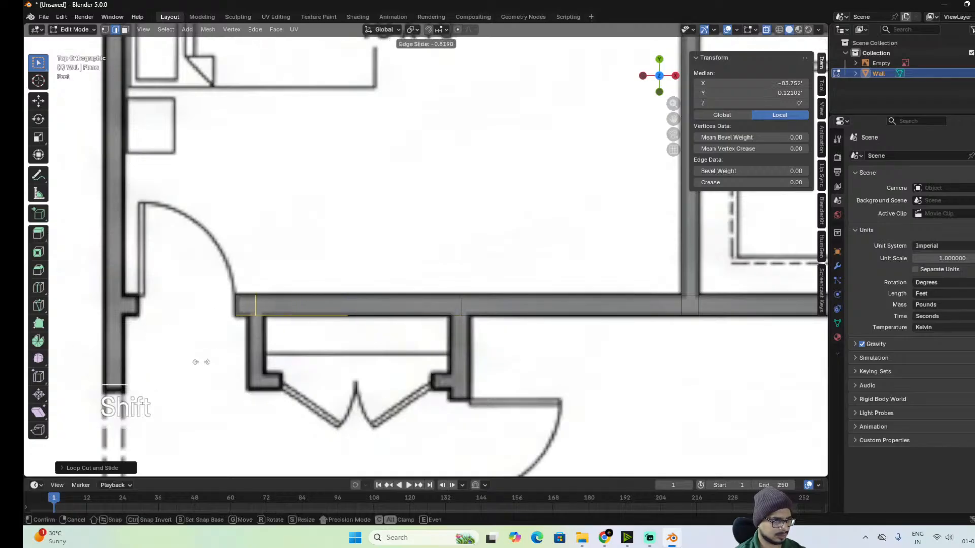
{"action": "left_click", "coordinate": [206, 369]}
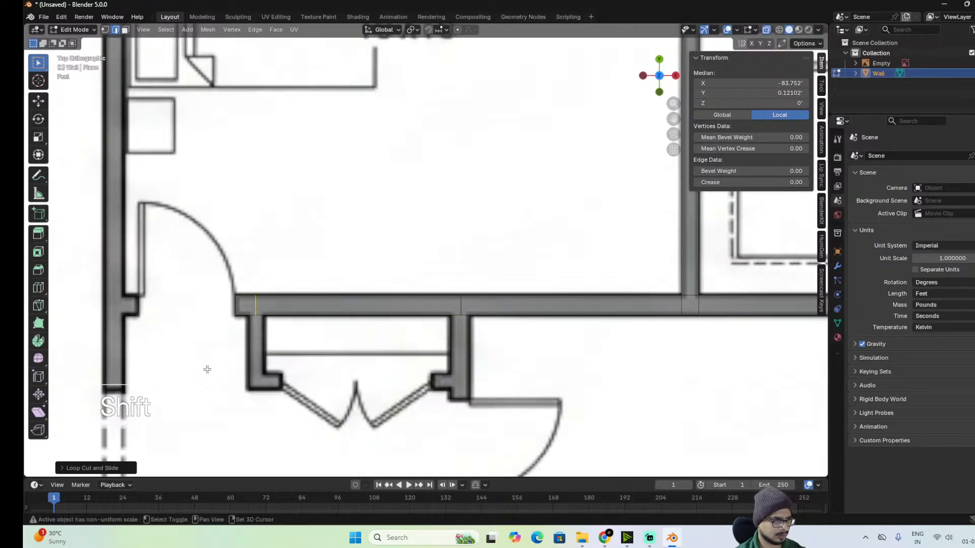
Bevel both closet cuts together with an offset of about 0.8 feet to match the closet side walls' thickness.
{"action": "left_click", "coordinate": [463, 307], "text": "shift"}
{"action": "key", "text": "ctrl+b"}
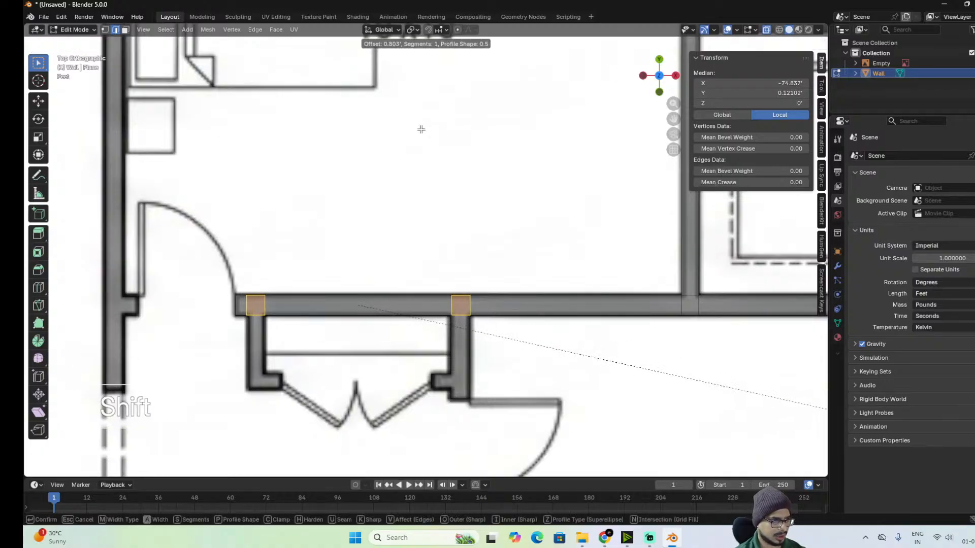
{"action": "left_click", "coordinate": [387, 132]}
Extrude the two closet-side edges of the beveled sections along Y to local Y about -0.002 feet to form the closet's side walls.
{"action": "scroll", "coordinate": [371, 347], "scroll_direction": "down", "scroll_amount": 4}
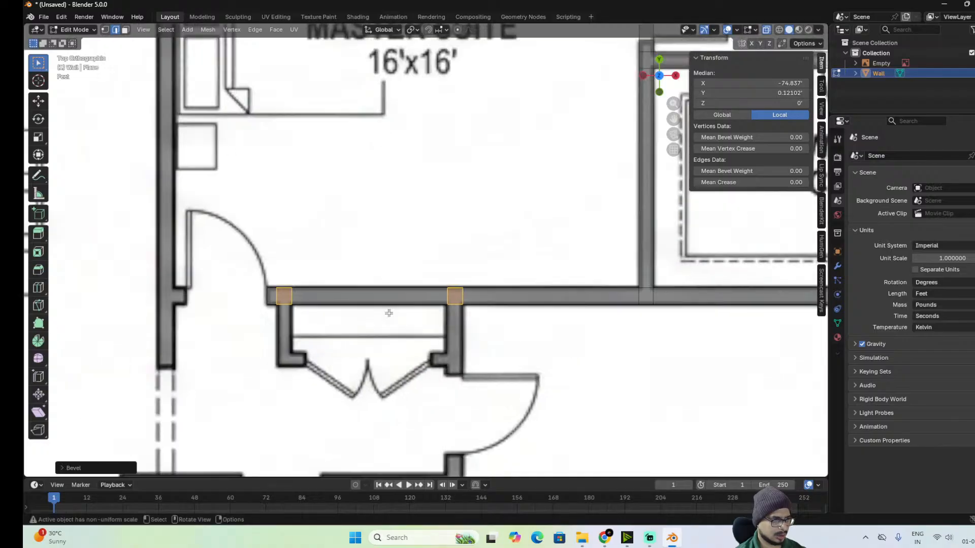
{"action": "scroll", "coordinate": [465, 319], "scroll_direction": "up", "scroll_amount": 4}
{"action": "left_click", "coordinate": [462, 316]}
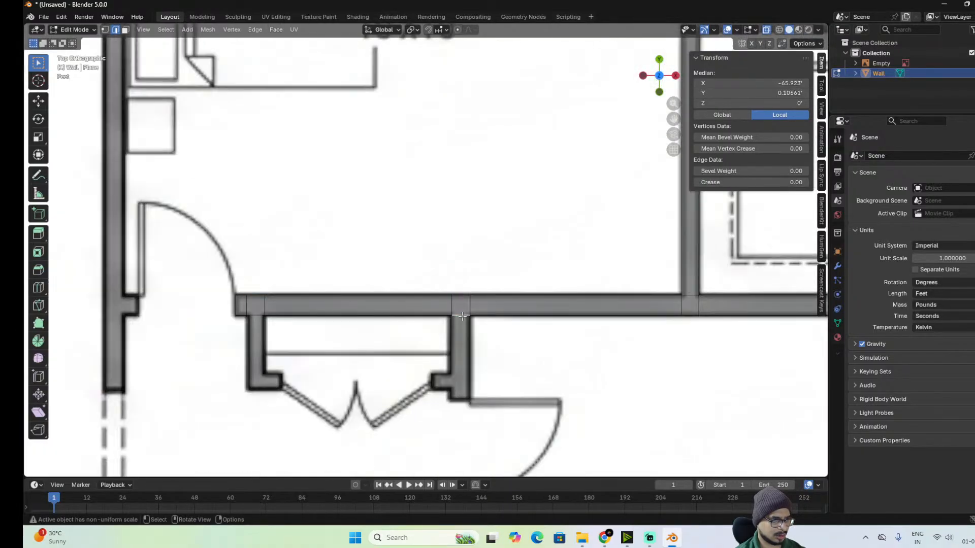
{"action": "left_click", "coordinate": [258, 316], "text": "shift"}
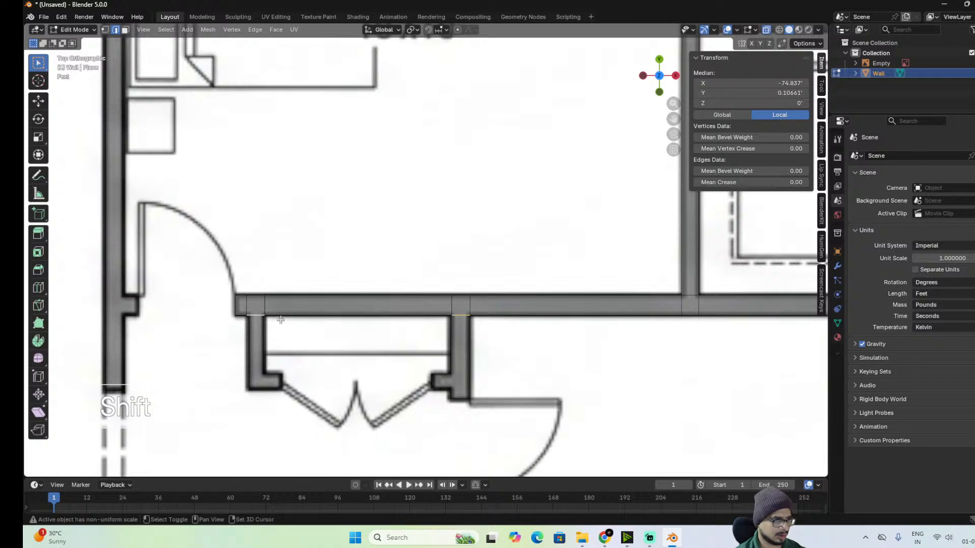
{"action": "key", "text": "e"}
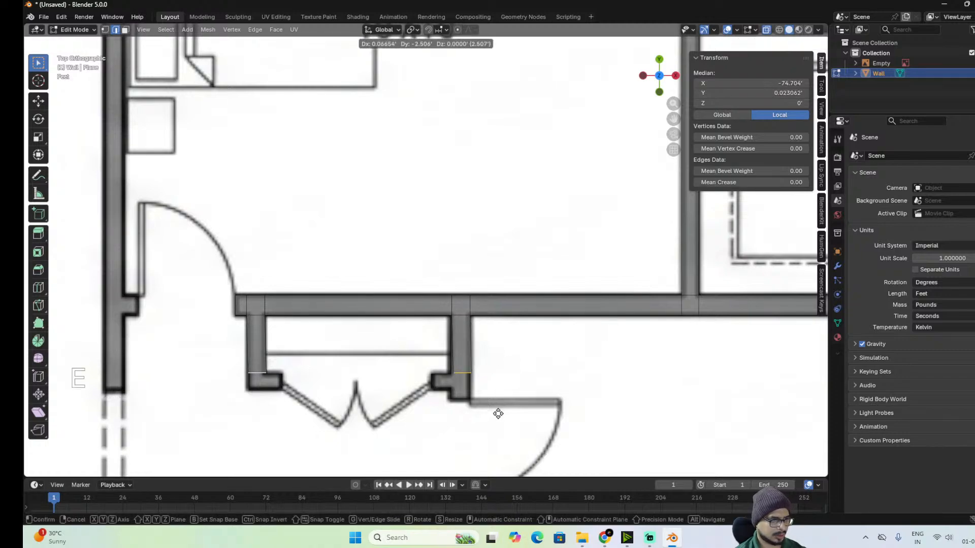
{"action": "key", "text": "x"}
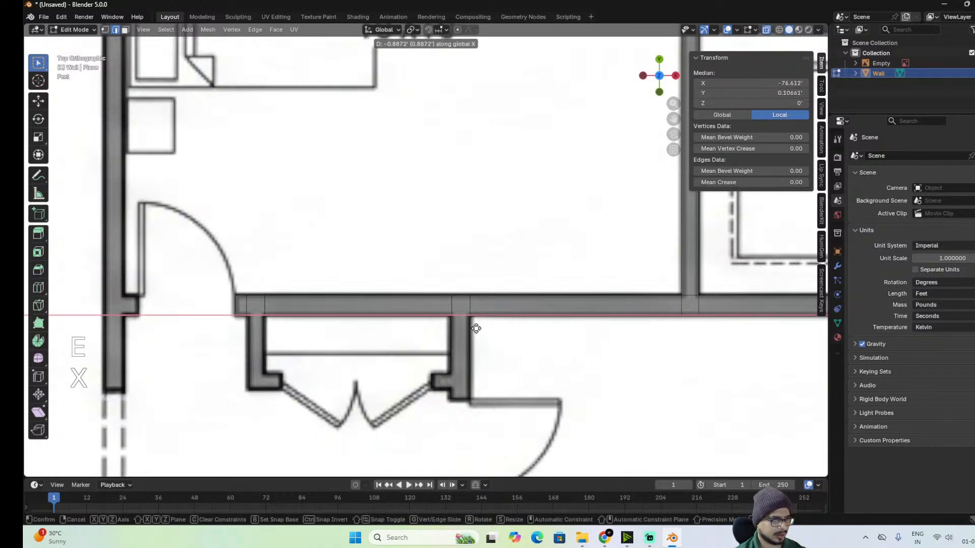
{"action": "key", "text": "y"}
{"action": "key", "text": "shift"}
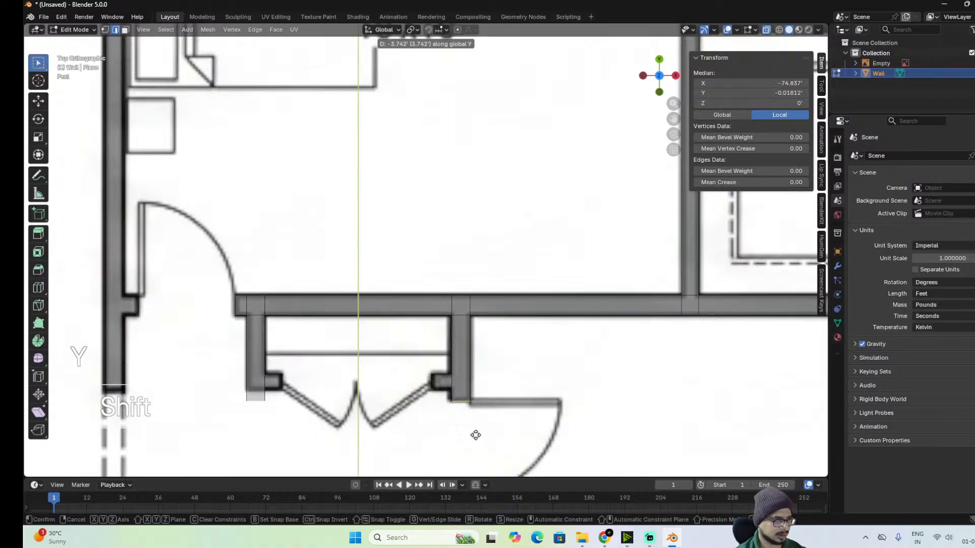
{"action": "left_click", "coordinate": [455, 327]}
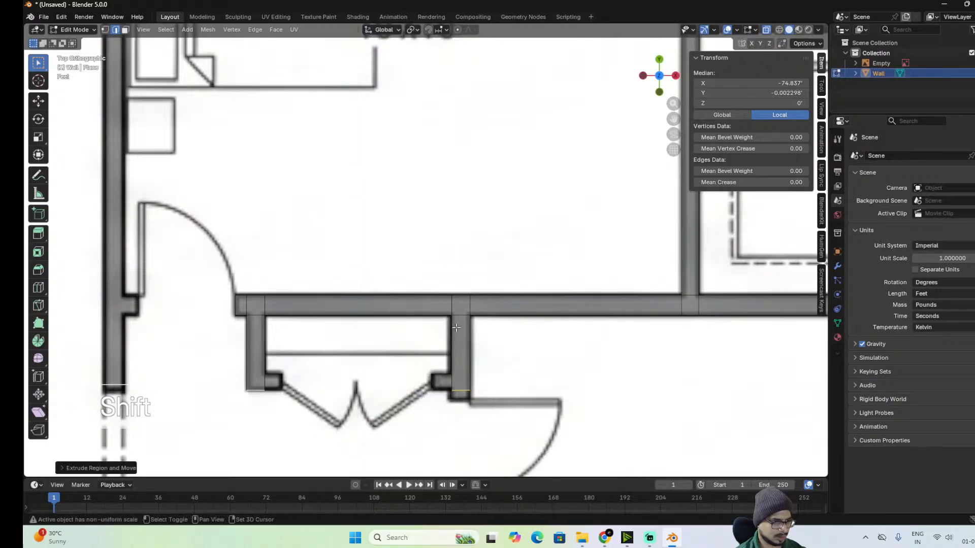
{"action": "left_click", "coordinate": [463, 389]}
{"action": "key", "text": "g"}
{"action": "key", "text": "y"}
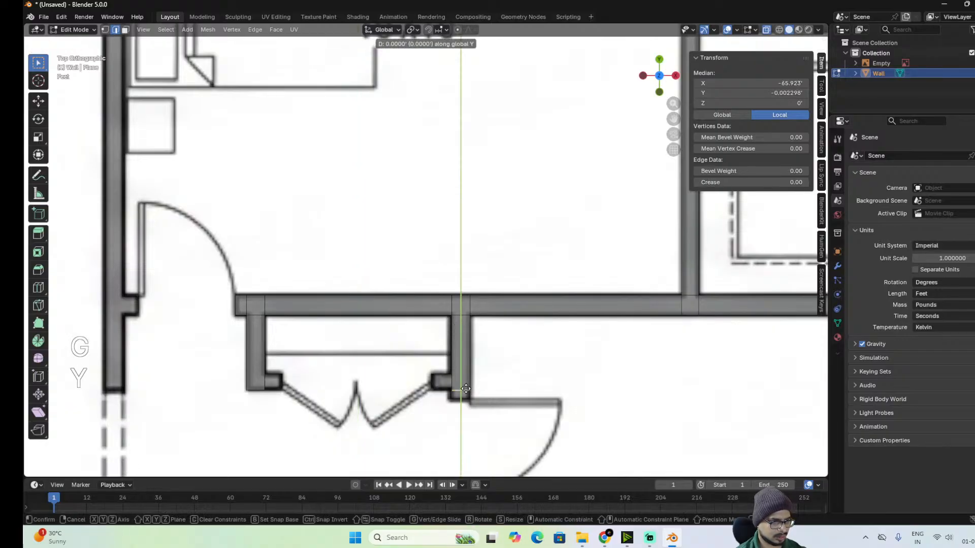
{"action": "right_click", "coordinate": [466, 385]}
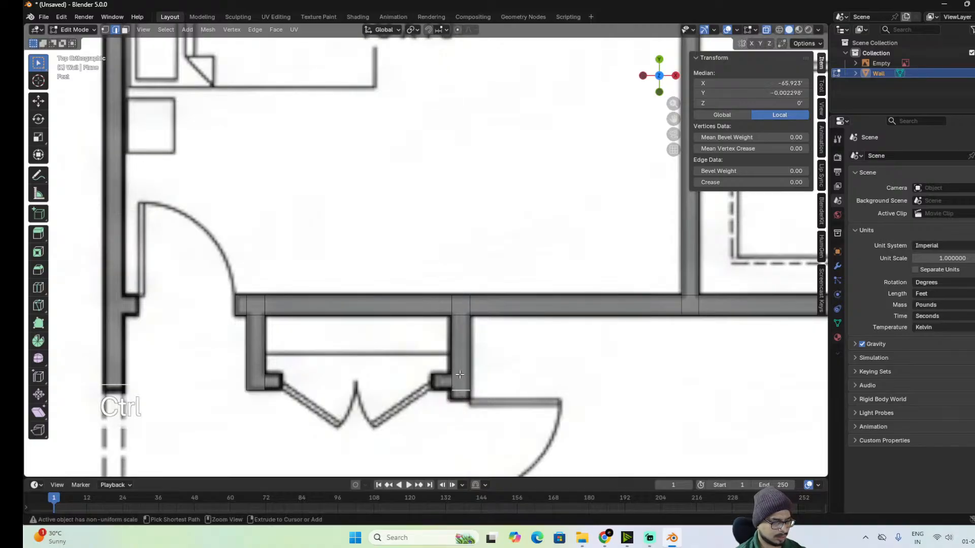
Add a centered loop cut across each of the hall closet's two side walls.
{"action": "key", "text": "ctrl+r"}
{"action": "left_click", "coordinate": [459, 373]}
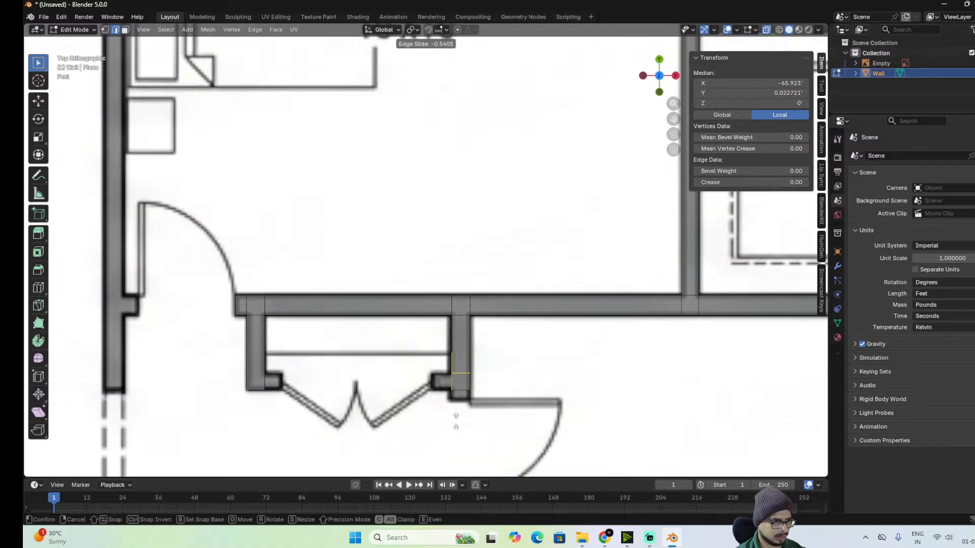
{"action": "left_click", "coordinate": [456, 421]}
{"action": "key", "text": "ctrl+r"}
{"action": "left_click", "coordinate": [261, 357]}
{"action": "right_click", "coordinate": [262, 357]}
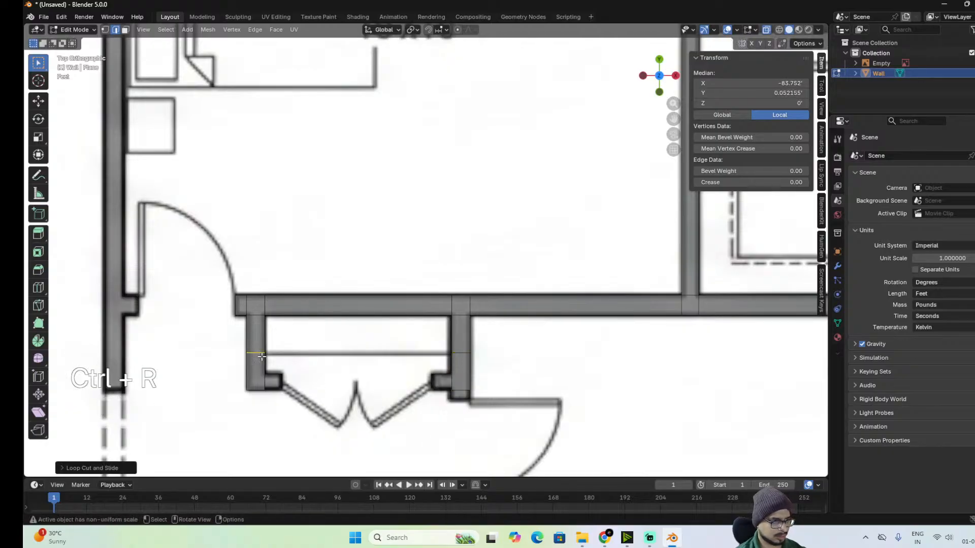
Move both side-wall cuts along Y to local Y about 0.021 feet, level with the inner line of the closet's front wall.
{"action": "left_click", "coordinate": [460, 353], "text": "shift"}
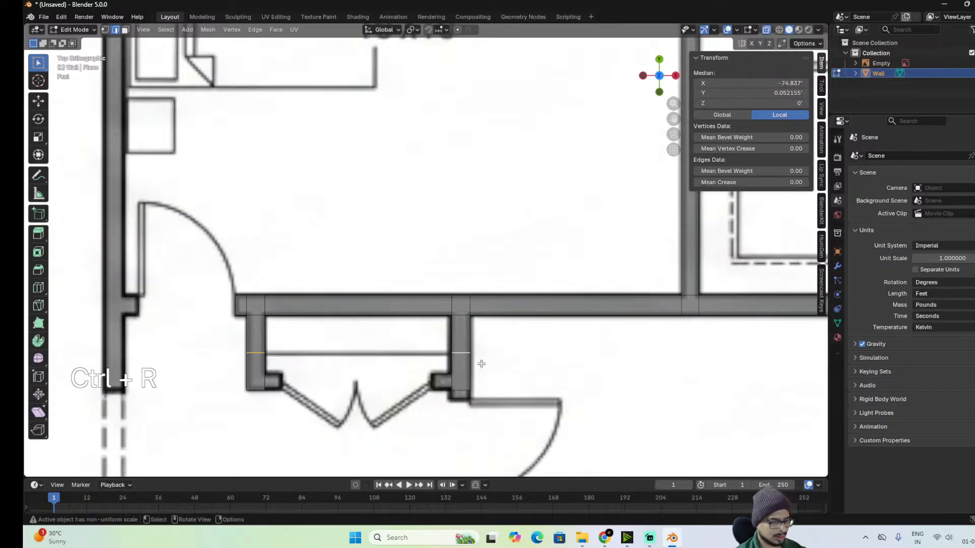
{"action": "key", "text": "g"}
{"action": "key", "text": "y"}
{"action": "key", "text": "shift"}
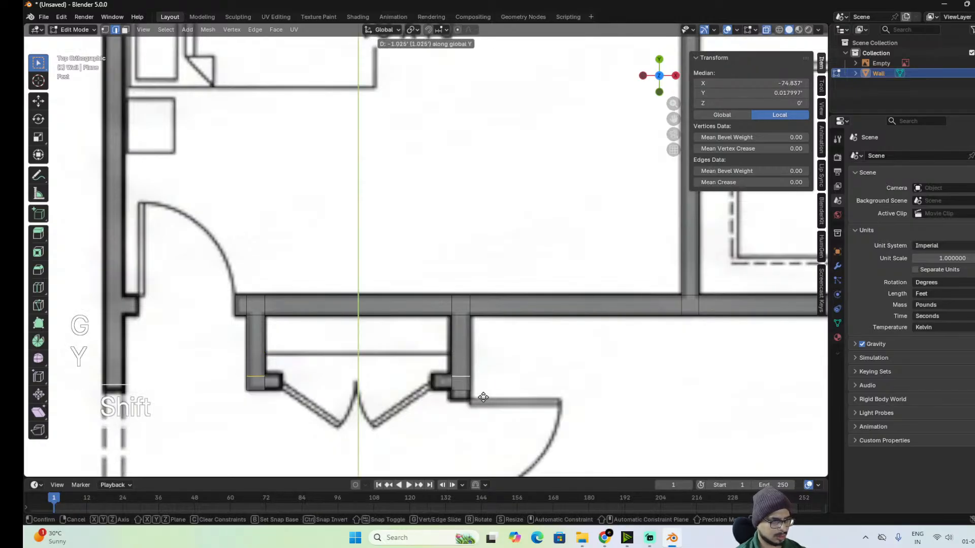
{"action": "left_click", "coordinate": [488, 374], "text": "shift"}
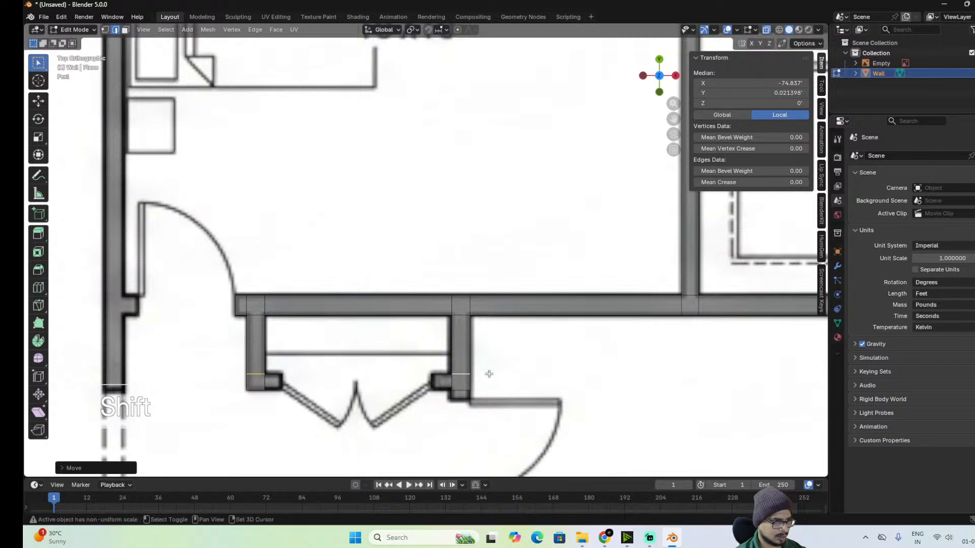
Fill a face between the facing inner edges of the two side walls to form the closet's front wall across the doors.
{"action": "left_click", "coordinate": [452, 378]}
{"action": "left_click", "coordinate": [268, 379], "text": "shift"}
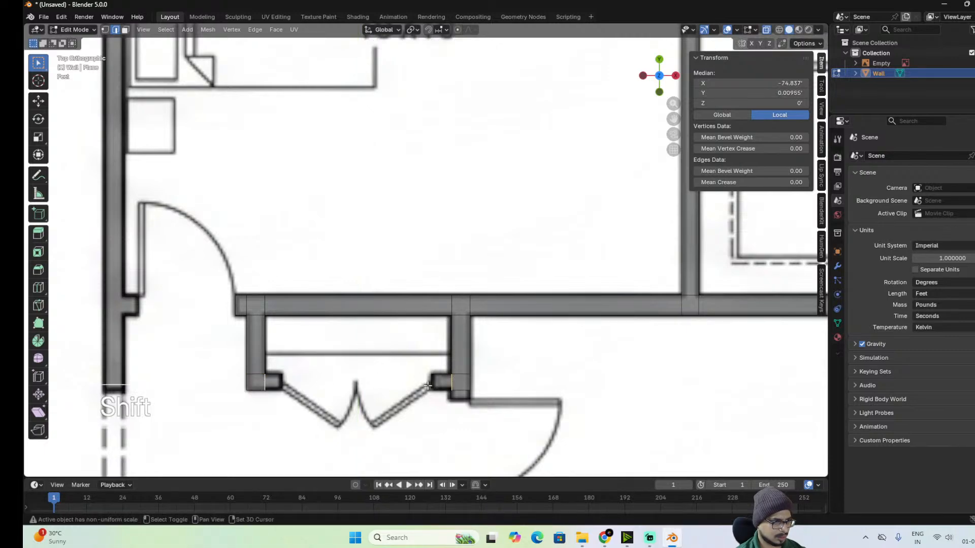
{"action": "key", "text": "f"}
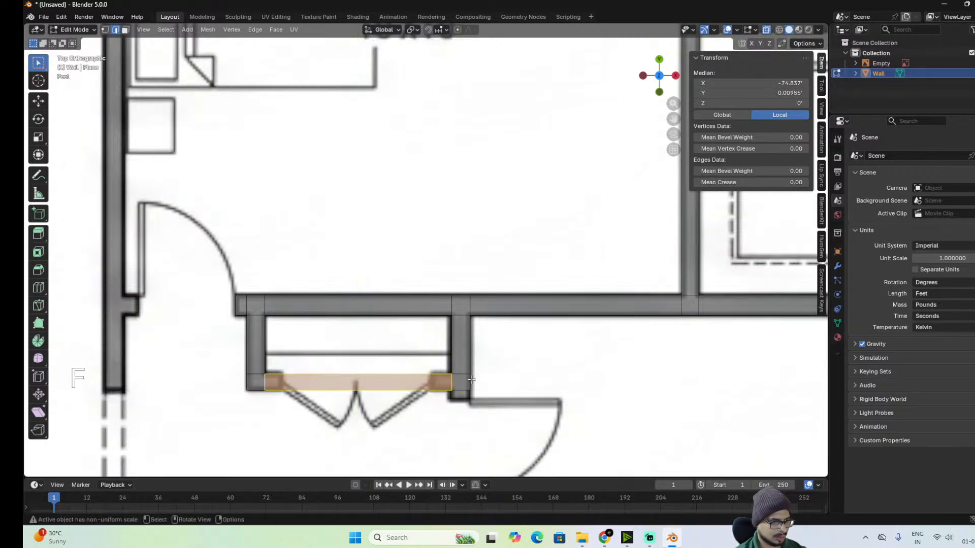
Select the free end edge of the hall closet's side wall next to the garage door.
{"action": "scroll", "coordinate": [494, 381], "scroll_direction": "down", "scroll_amount": 3}
{"action": "left_click_drag", "start_coordinate": [484, 407], "coordinate": [409, 273], "text": "alt+shift"}
{"action": "scroll", "coordinate": [442, 280], "scroll_direction": "up", "scroll_amount": 6}
{"action": "left_click", "coordinate": [395, 234]}
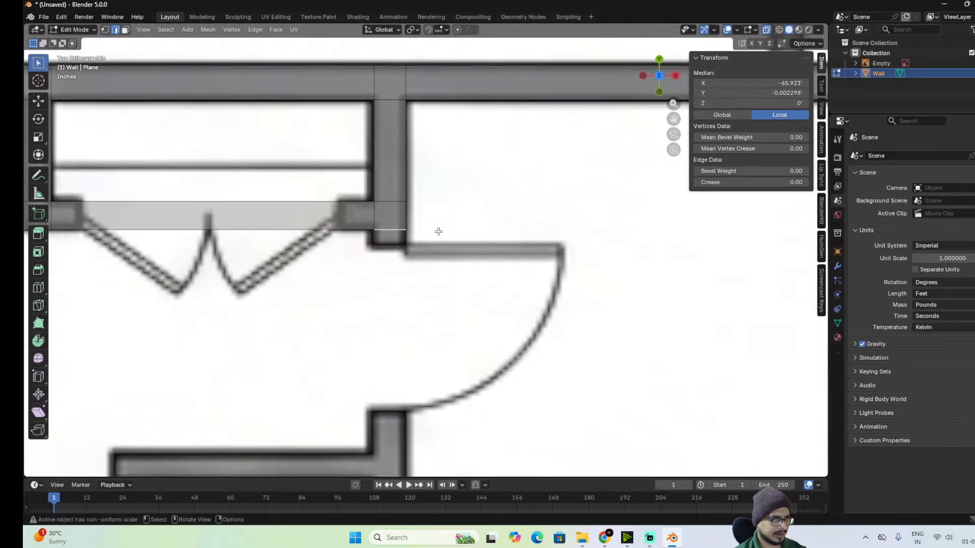
Try to extrude the closet side wall's end edge along Y to local Y about -0.191 feet in one piece, and undo it.
{"action": "key", "text": "g"}
{"action": "right_click", "coordinate": [468, 248]}
{"action": "key", "text": "e"}
{"action": "key", "text": "y"}
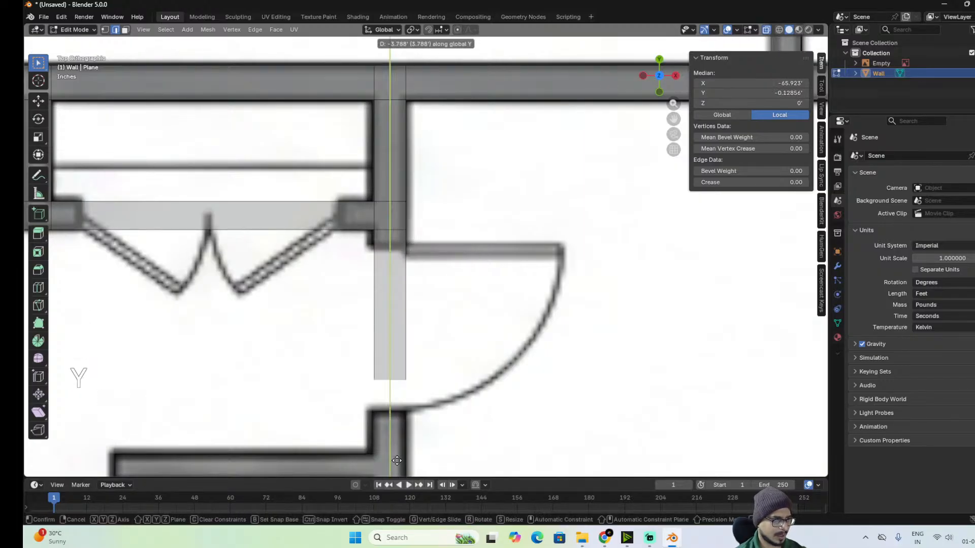
{"action": "left_click", "coordinate": [430, 48]}
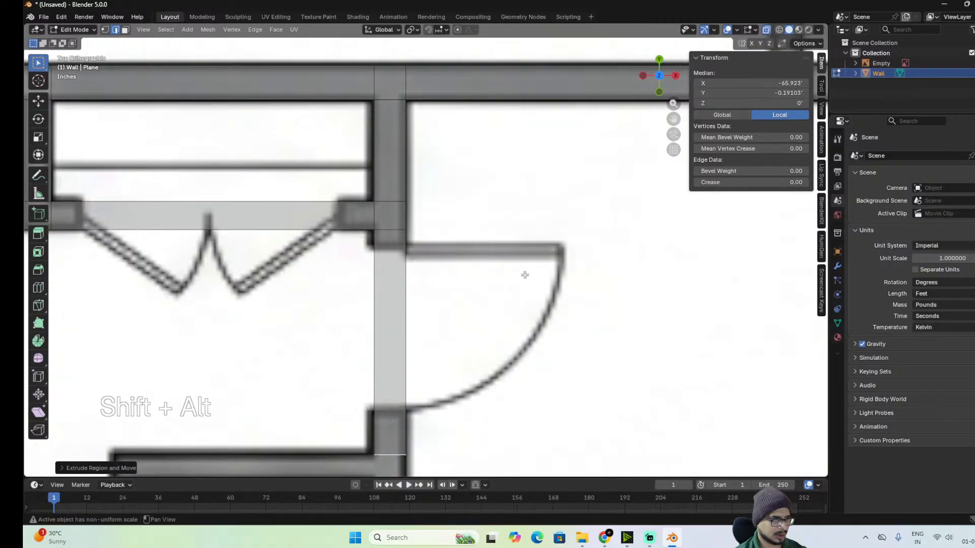
{"action": "middle_click_drag", "start_coordinate": [525, 275], "coordinate": [511, 186], "text": "shift"}
{"action": "key", "text": "ctrl+z"}
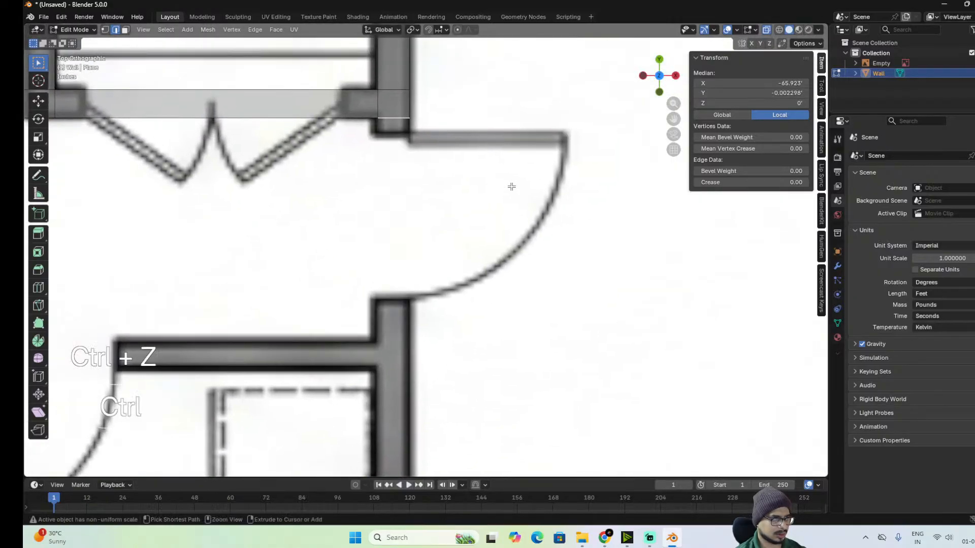
Extrude the closet side wall's end edge along Y to local Y about -0.017 feet, where the hall-to-garage door opening starts.
{"action": "key", "text": "g"}
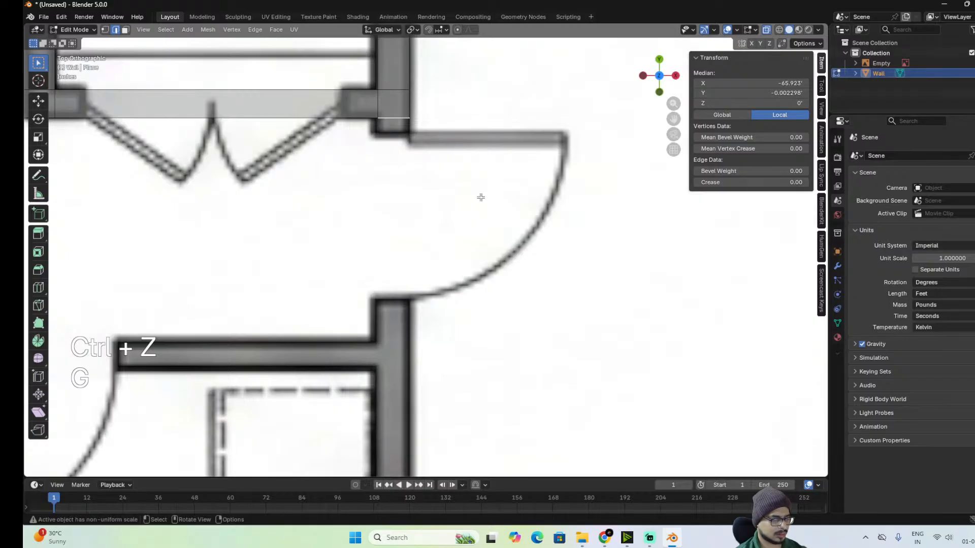
{"action": "key", "text": "e"}
{"action": "key", "text": "x"}
{"action": "key", "text": "shift"}
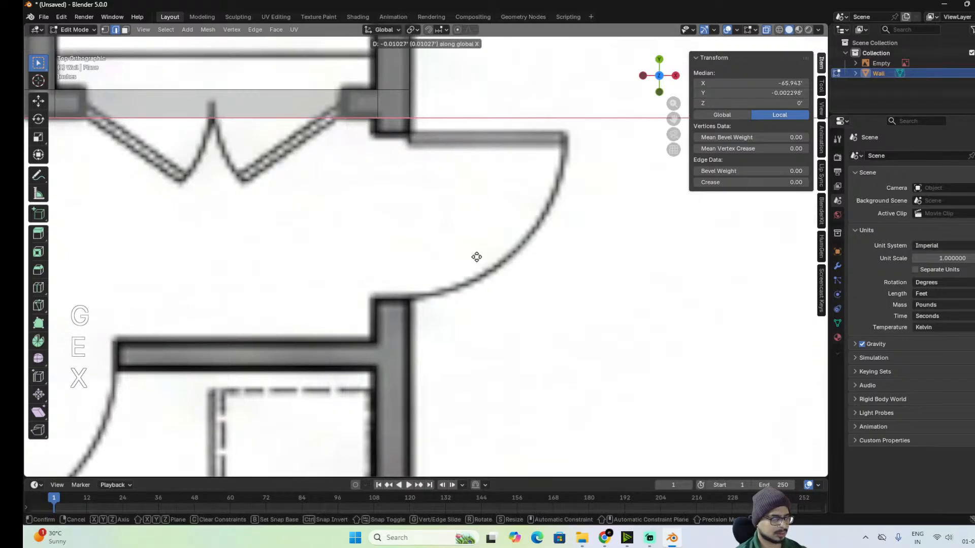
{"action": "key", "text": "y"}
{"action": "key", "text": "shift"}
{"action": "left_click", "coordinate": [461, 377]}
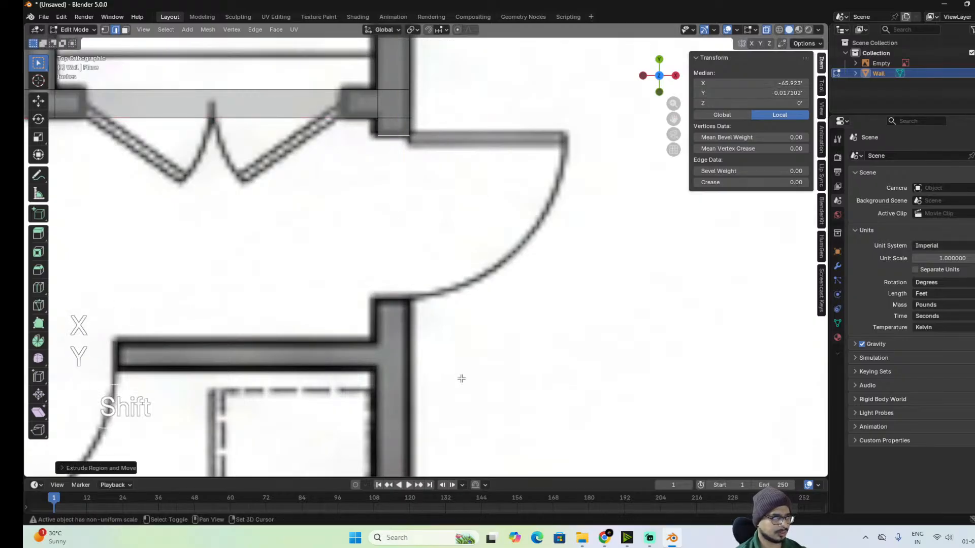
Extrude the edge along Y across the door opening to local Y about -0.156 feet, and again to about -0.191 feet at the utility room's upper wall.
{"action": "key", "text": "e"}
{"action": "key", "text": "y"}
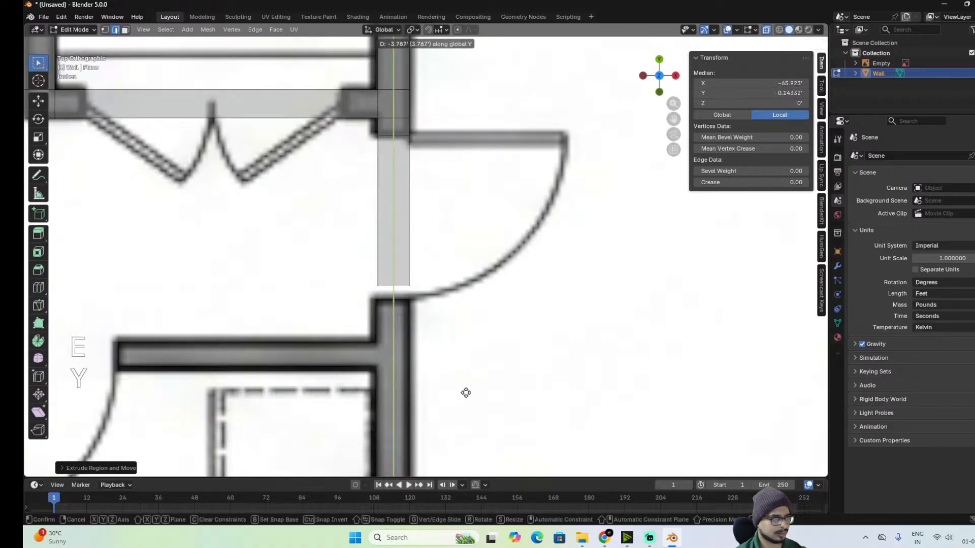
{"action": "key", "text": "shift"}
{"action": "left_click", "coordinate": [463, 95]}
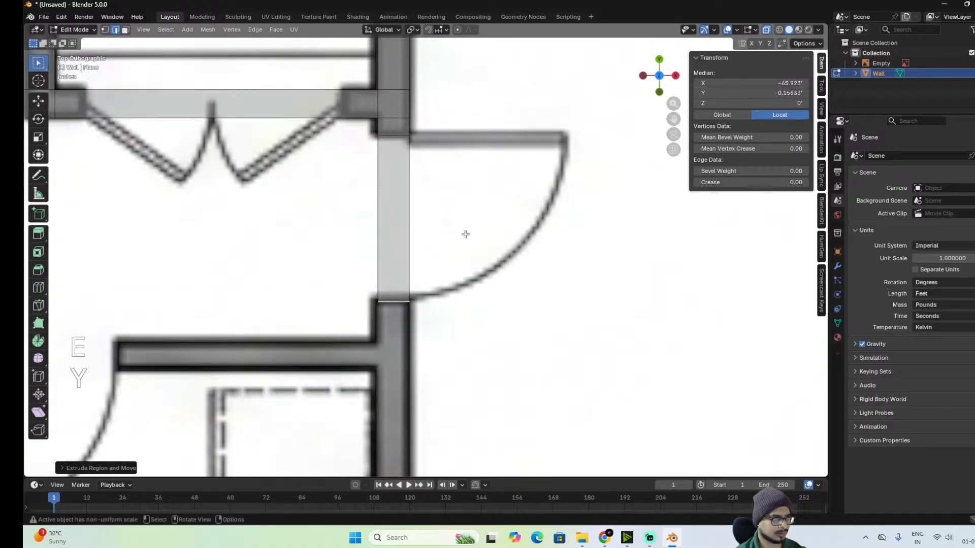
{"action": "key", "text": "e"}
{"action": "key", "text": "y"}
{"action": "key", "text": "shift"}
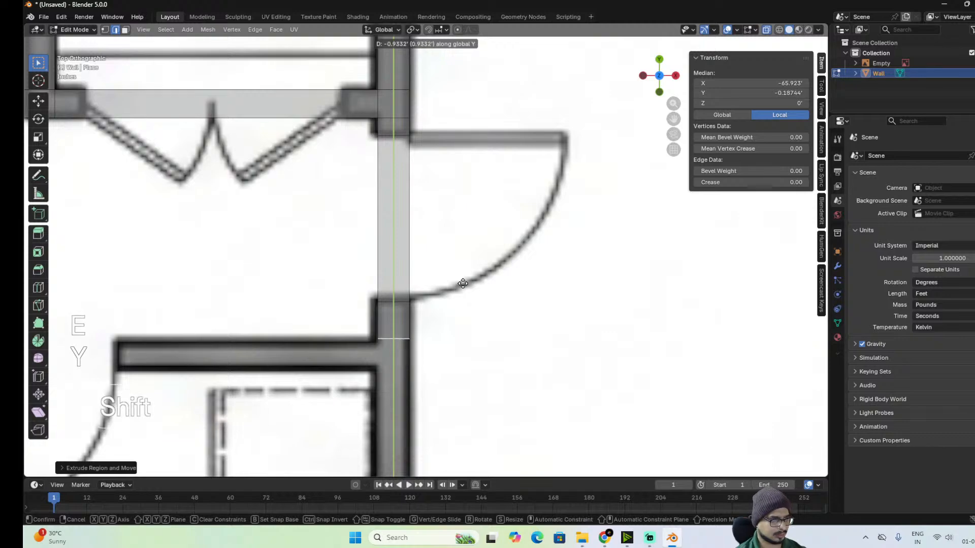
{"action": "left_click", "coordinate": [459, 321]}
Extrude the edge along Y through the thickness of the utility room's upper wall, to local Y about -0.212 feet.
{"action": "scroll", "coordinate": [463, 311], "scroll_direction": "down", "scroll_amount": 3}
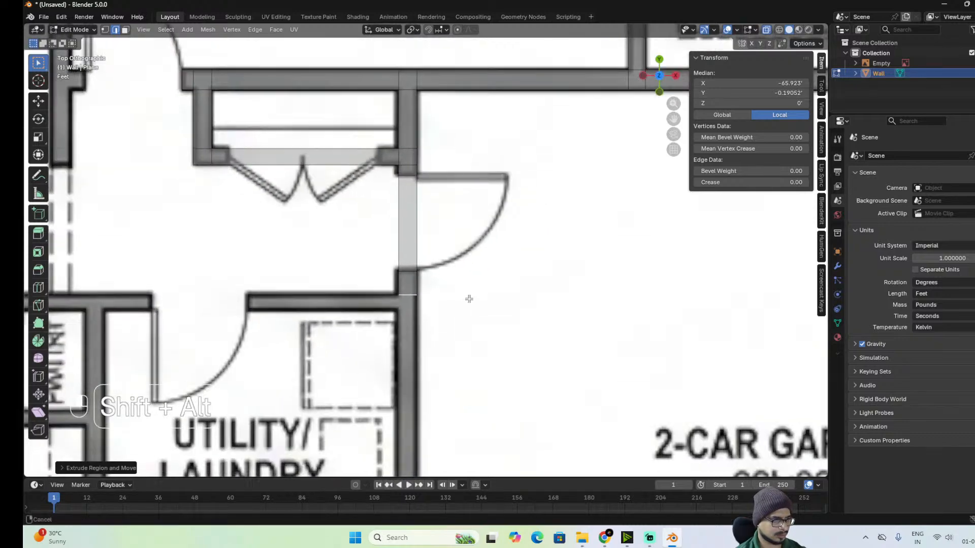
{"action": "middle_click_drag", "start_coordinate": [467, 298], "coordinate": [469, 269], "text": "shift"}
{"action": "key", "text": "e"}
{"action": "key", "text": "y"}
{"action": "key", "text": "shift"}
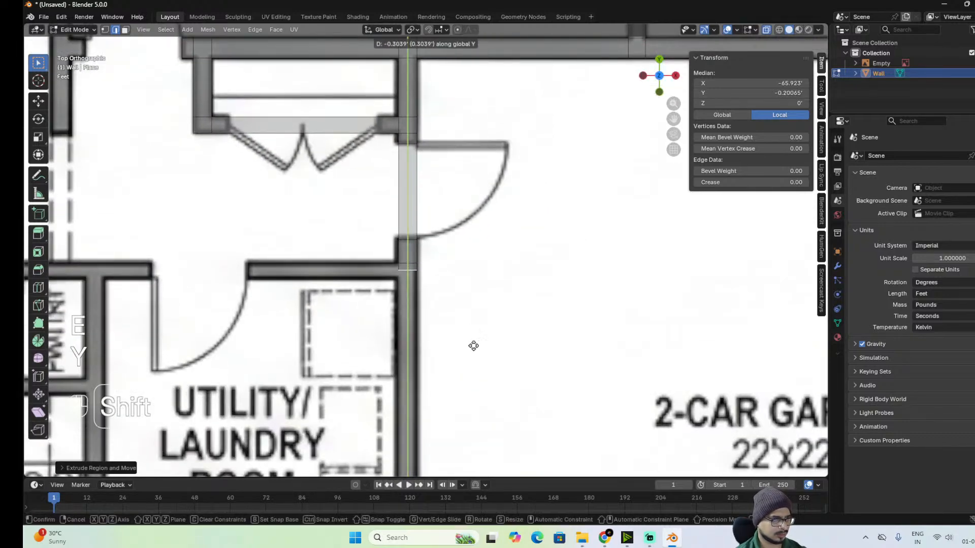
{"action": "left_click", "coordinate": [460, 413]}
Extrude the edge along Y down the wall between utility room and garage to local Y about -0.630 feet, at the lower wall's inner line.
{"action": "middle_click_drag", "start_coordinate": [477, 346], "coordinate": [453, 154], "text": "shift"}
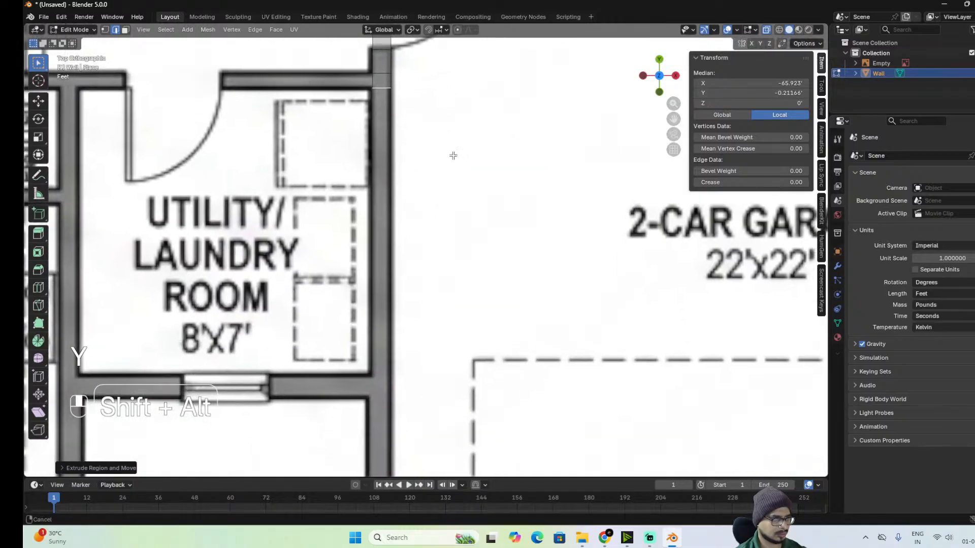
{"action": "scroll", "coordinate": [453, 154], "scroll_direction": "down", "scroll_amount": 3}
{"action": "key", "text": "e"}
{"action": "key", "text": "y"}
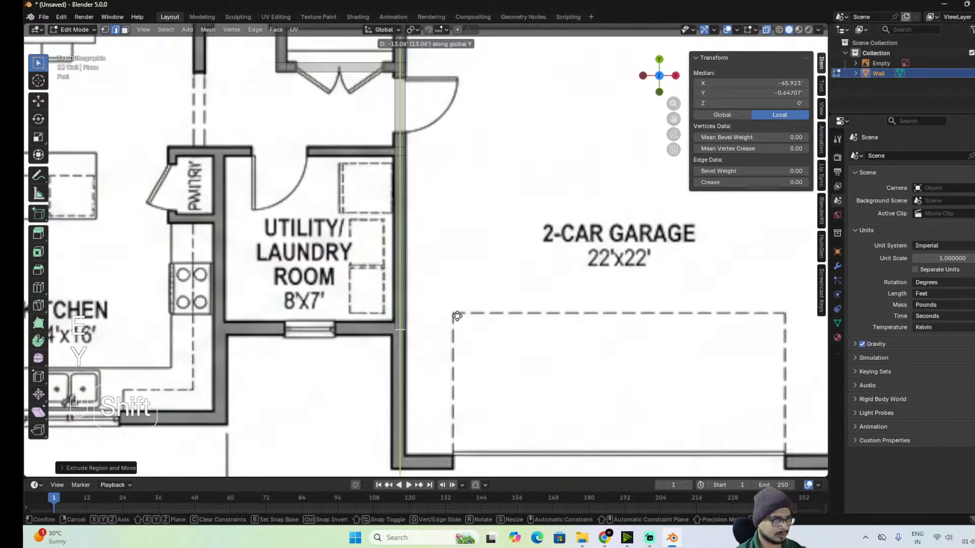
{"action": "left_click", "coordinate": [457, 246]}
Extrude the edge along Y through the thickness of the utility room's lower wall, to local Y about -0.661 feet.
{"action": "scroll", "coordinate": [459, 323], "scroll_direction": "up", "scroll_amount": 2}
{"action": "scroll", "coordinate": [459, 323], "scroll_direction": "up", "scroll_amount": 1}
{"action": "left_click_drag", "start_coordinate": [468, 330], "coordinate": [494, 253], "text": "alt+shift"}
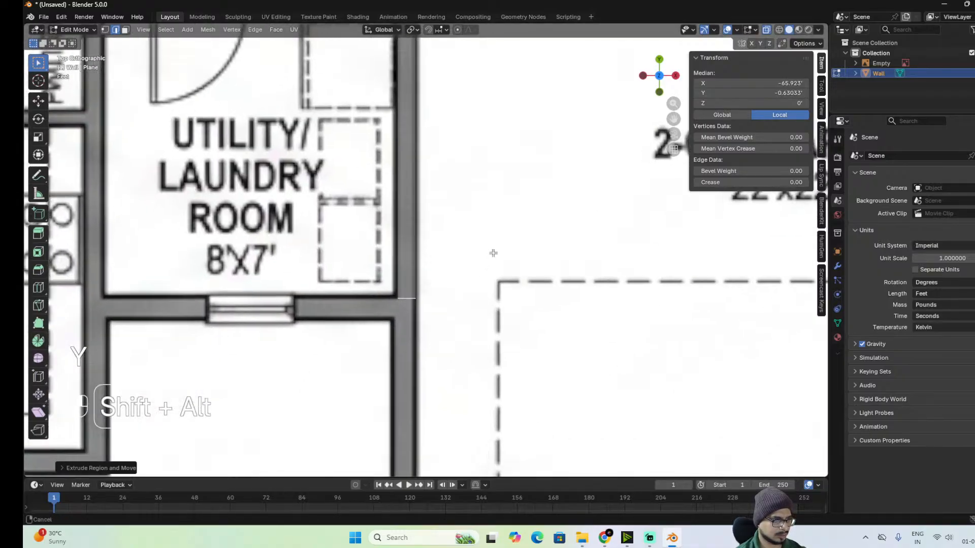
{"action": "key", "text": "e"}
{"action": "key", "text": "y"}
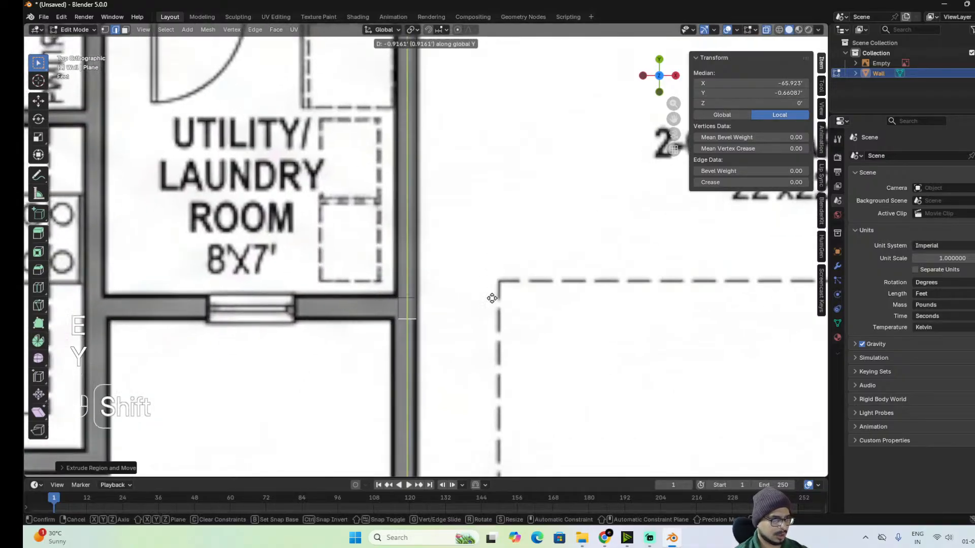
{"action": "left_click", "coordinate": [490, 303]}
Extrude the edge along Y to the garage's lower-left outer corner, at local Y about -0.996 feet.
{"action": "left_click_drag", "start_coordinate": [516, 327], "coordinate": [519, 185], "text": "alt+shift"}
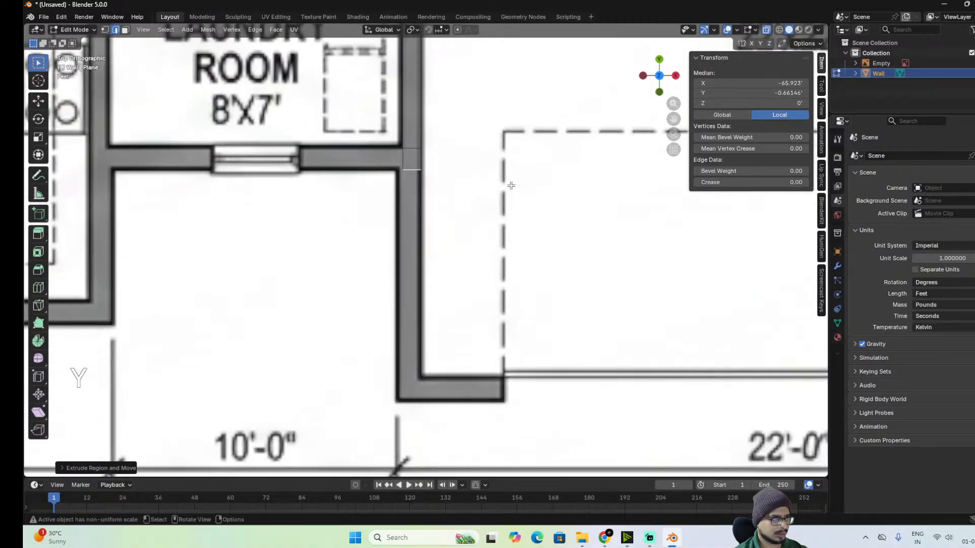
{"action": "key", "text": "e"}
{"action": "key", "text": "y"}
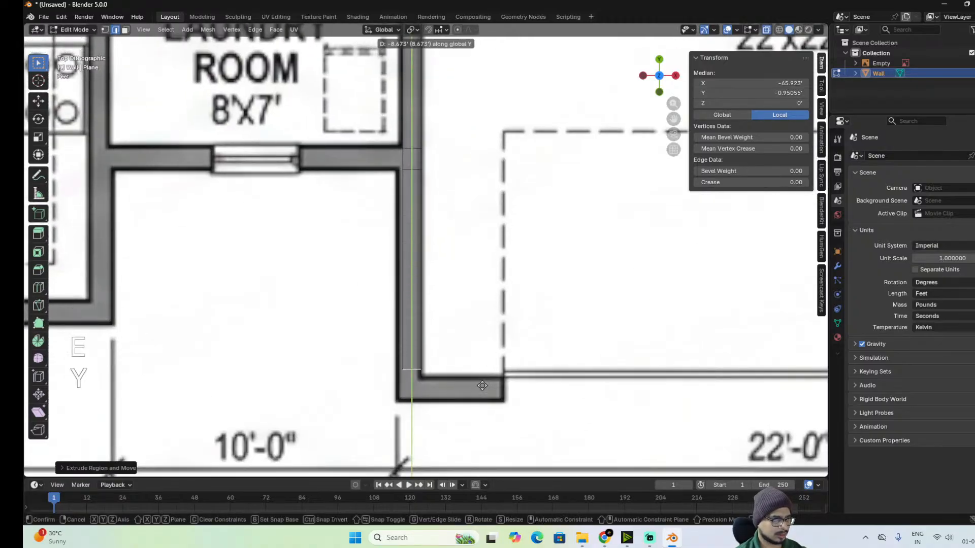
{"action": "left_click", "coordinate": [475, 417]}
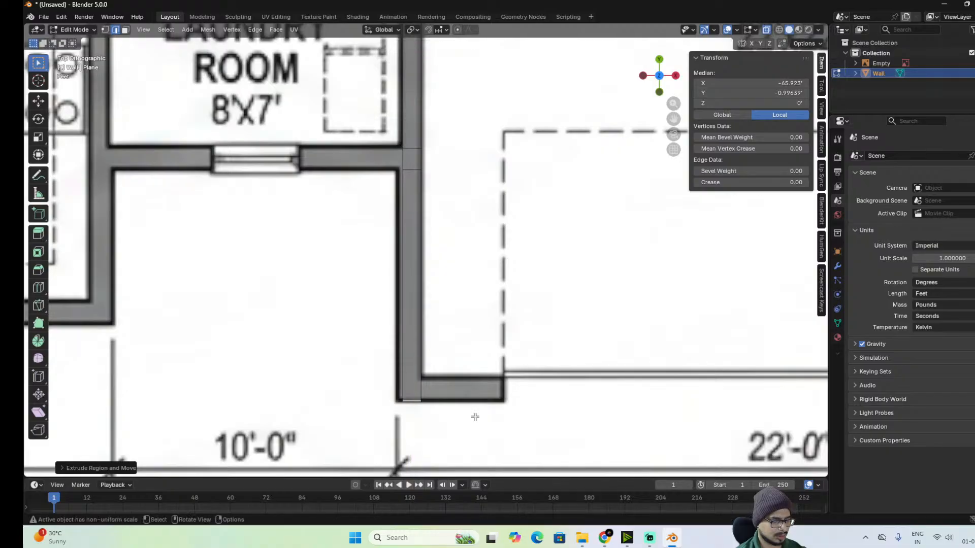
Add a loop cut across the new garage wall section and slide it to local Y about -0.962 feet, the front wall's inner line.
{"action": "key", "text": "ctrl+r"}
{"action": "left_click", "coordinate": [411, 388]}
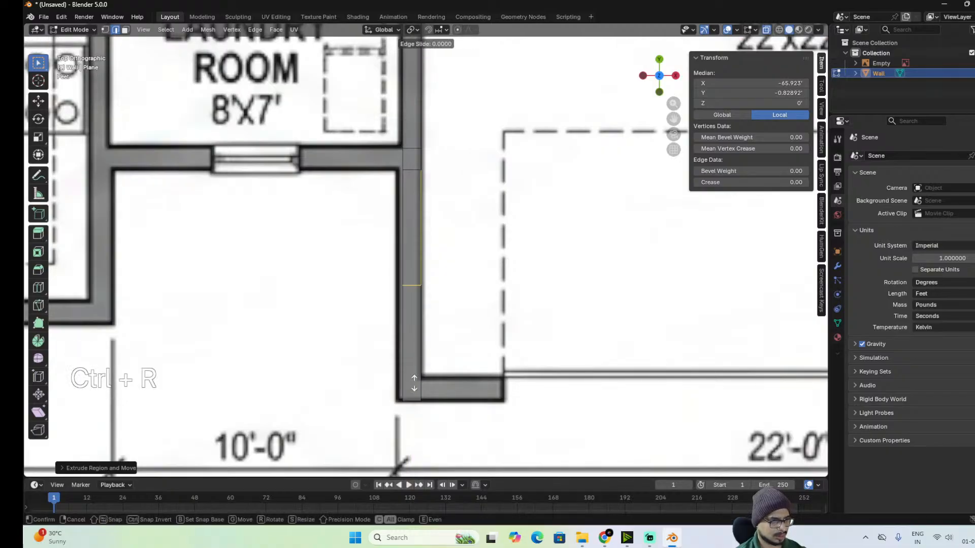
{"action": "key", "text": "shift"}
{"action": "left_click", "coordinate": [406, 36]}
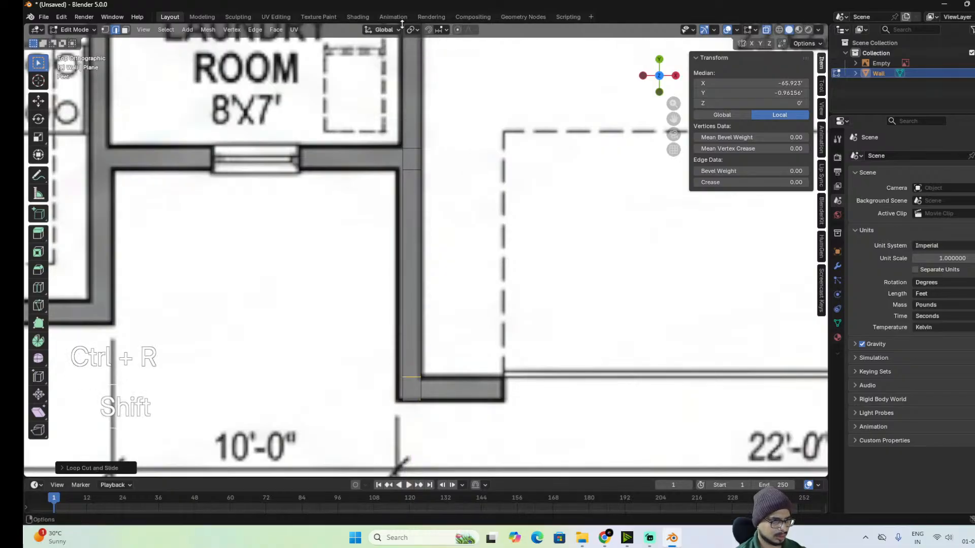
Extrude the corner's garage-side edge along X to local X about -57.85 feet to form the front wall stub beside the garage door.
{"action": "left_click_drag", "start_coordinate": [508, 312], "coordinate": [440, 281], "text": "alt+shift"}
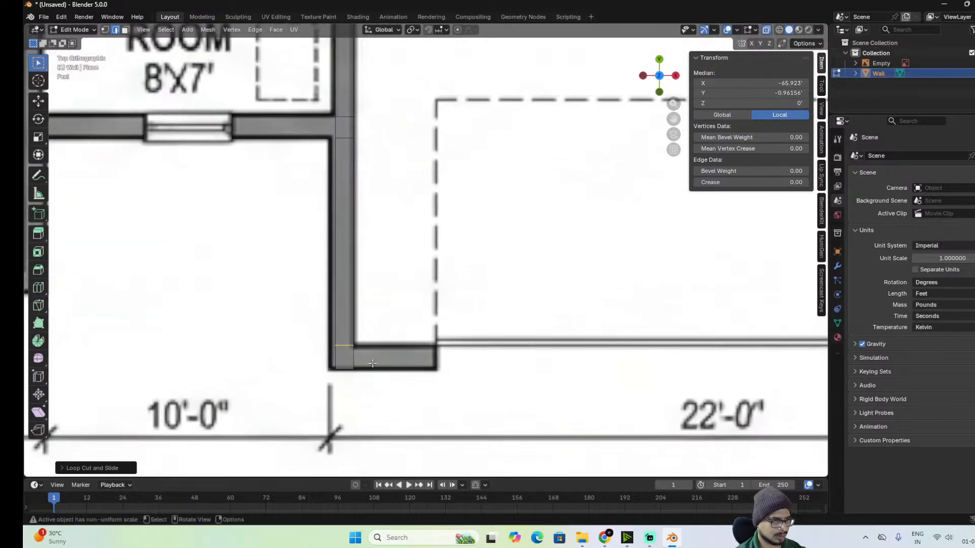
{"action": "left_click", "coordinate": [354, 359]}
{"action": "key", "text": "e"}
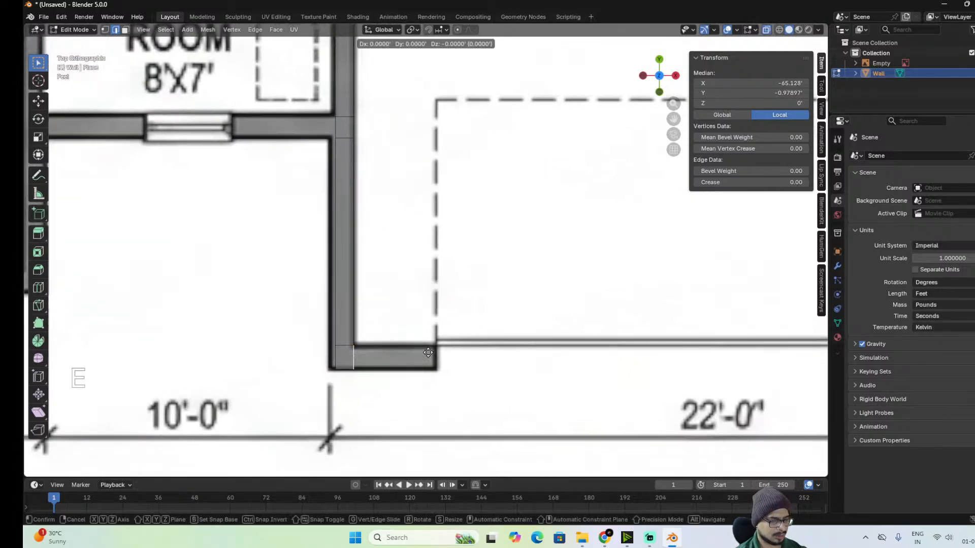
{"action": "key", "text": "x"}
{"action": "left_click", "coordinate": [511, 352]}
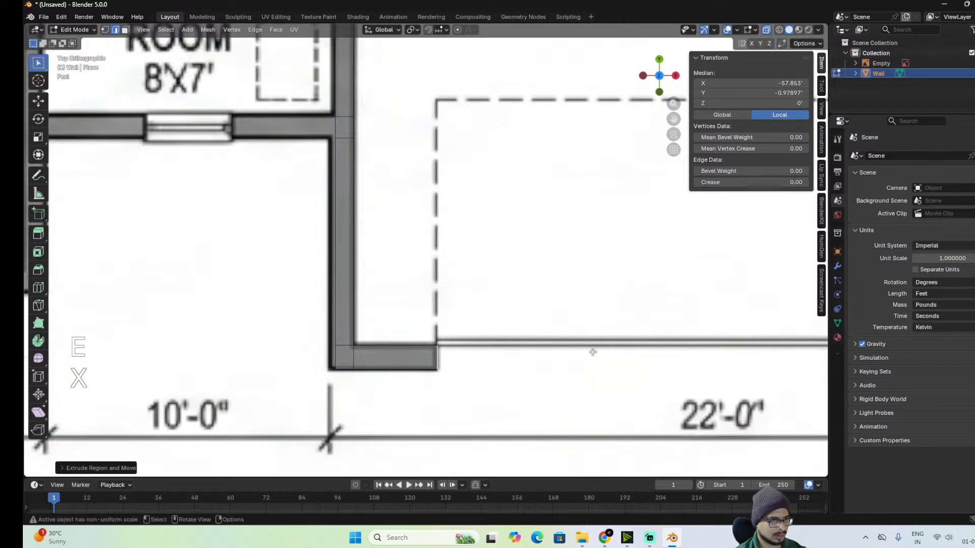
Extrude the inner edge of the garage's lower-right corner along X to local X about -8.20 feet to form the opposite front wall stub.
{"action": "scroll", "coordinate": [599, 349], "scroll_direction": "down", "scroll_amount": 6}
{"action": "left_click_drag", "start_coordinate": [623, 326], "coordinate": [540, 329], "text": "alt+shift"}
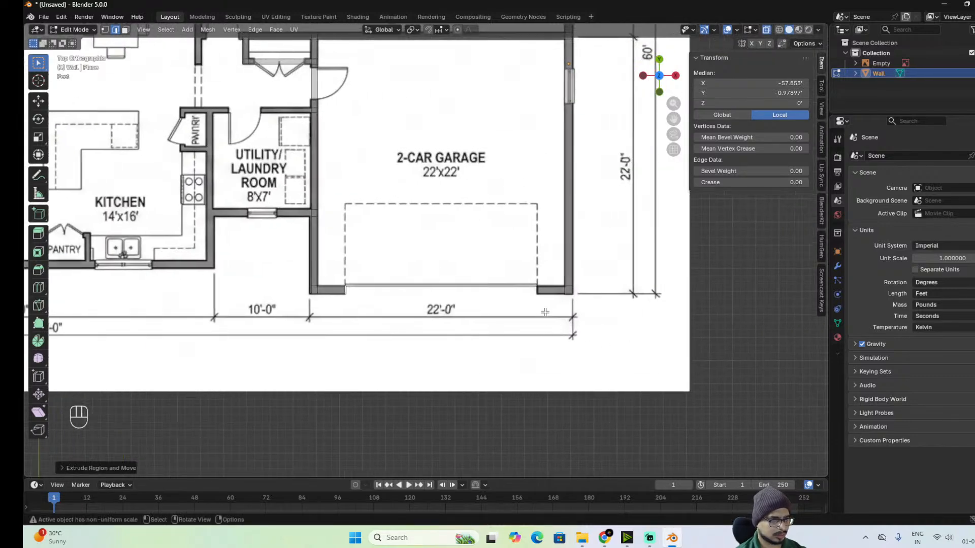
{"action": "scroll", "coordinate": [544, 312], "scroll_direction": "up", "scroll_amount": 2}
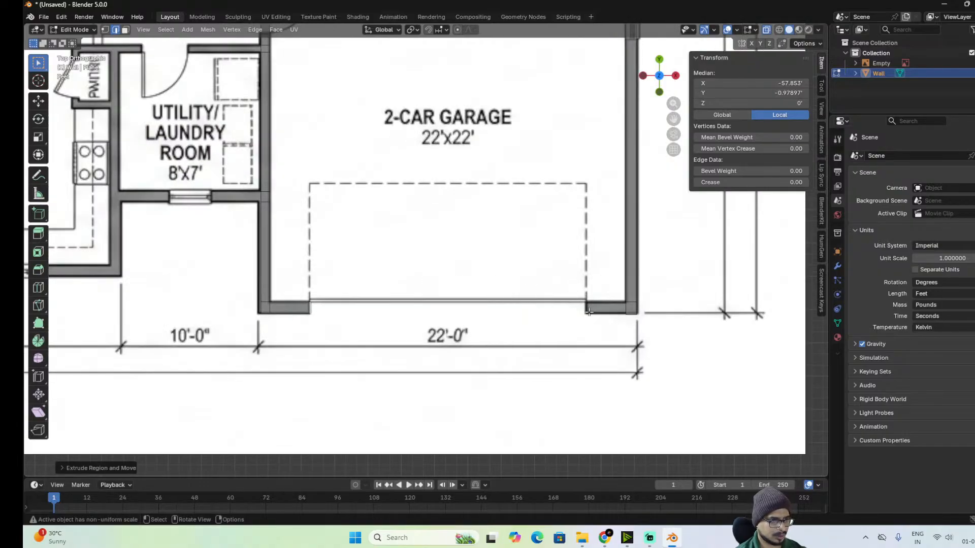
{"action": "key", "text": "g"}
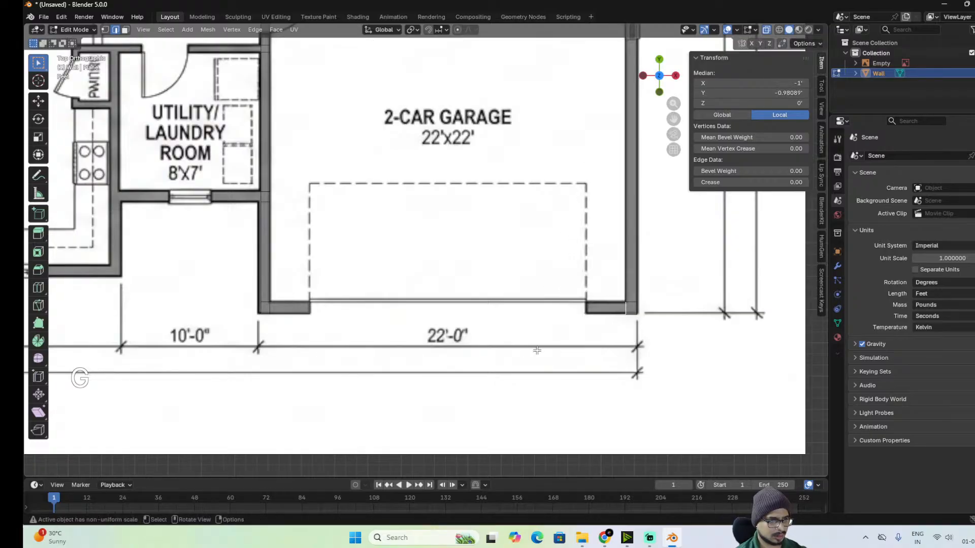
{"action": "key", "text": "e"}
{"action": "key", "text": "y"}
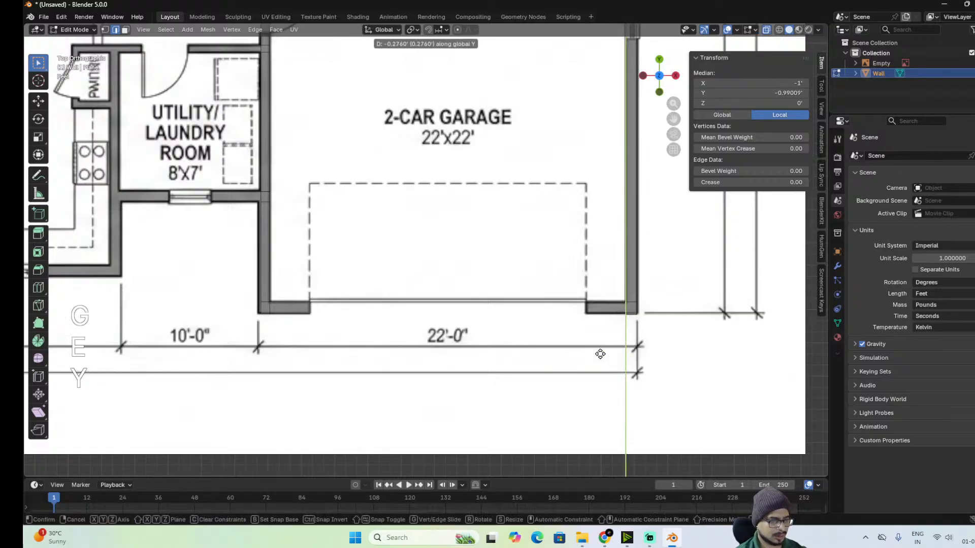
{"action": "key", "text": "x"}
{"action": "key", "text": "shift"}
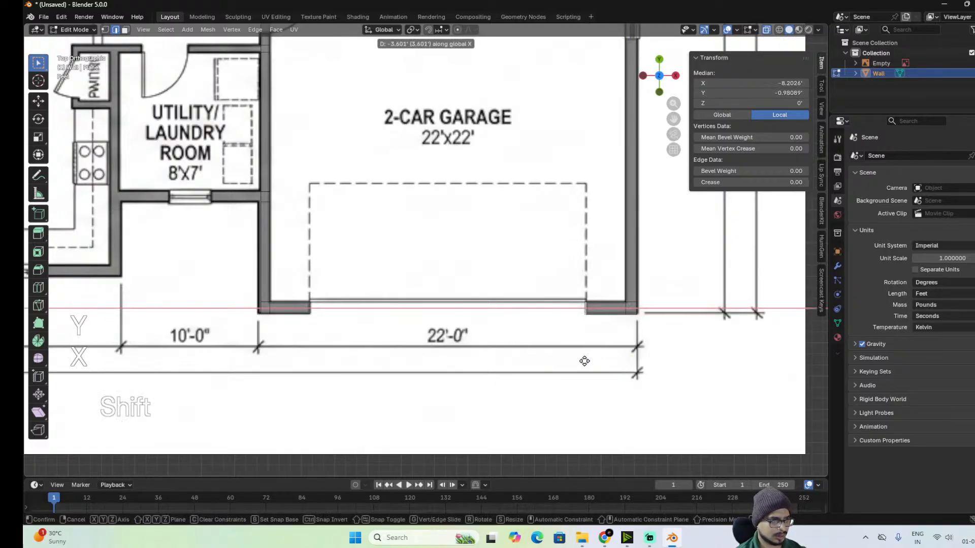
{"action": "left_click", "coordinate": [584, 361]}
Move the right-hand front wall stub's end edge along X to local X about -8.05 feet.
{"action": "scroll", "coordinate": [584, 360], "scroll_direction": "down", "scroll_amount": 2}
{"action": "scroll", "coordinate": [487, 317], "scroll_direction": "up", "scroll_amount": 3}
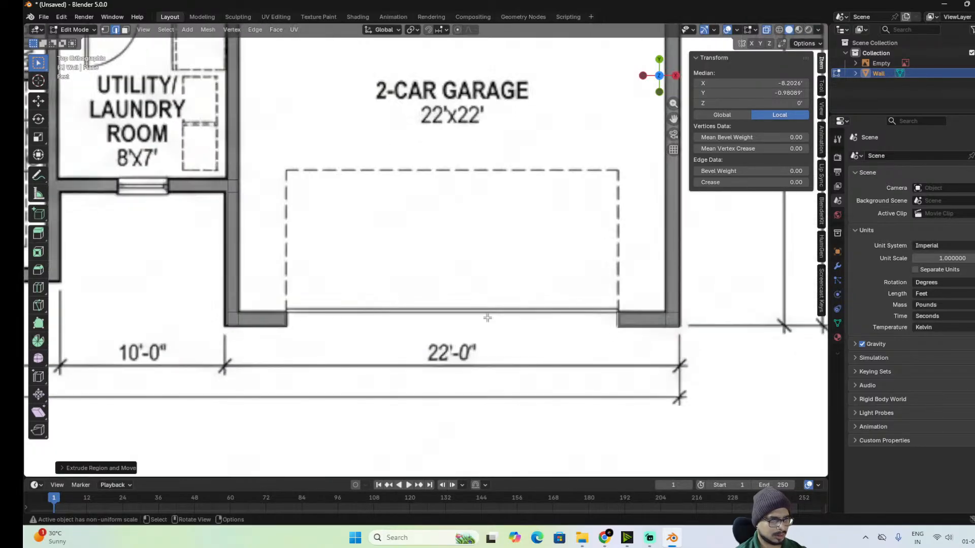
{"action": "key", "text": "g"}
{"action": "key", "text": "x"}
{"action": "left_click", "coordinate": [665, 360]}
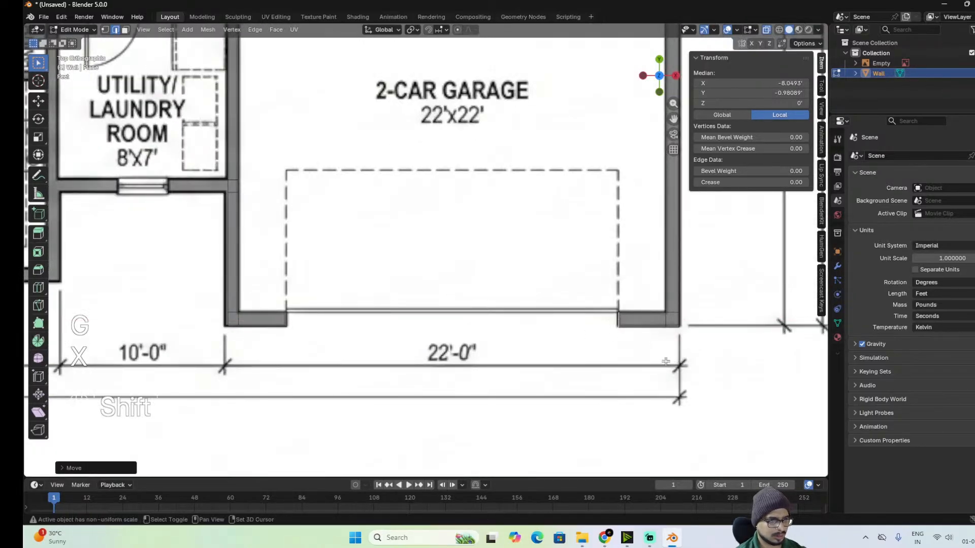
Extrude the utility-side edge at the lower wall junction along X to local X about -75.55 feet, ending at the utility room window.
{"action": "scroll", "coordinate": [665, 361], "scroll_direction": "down", "scroll_amount": 6}
{"action": "left_click_drag", "start_coordinate": [276, 303], "coordinate": [494, 359], "text": "alt+shift"}
{"action": "scroll", "coordinate": [510, 364], "scroll_direction": "up", "scroll_amount": 6}
{"action": "left_click_drag", "start_coordinate": [637, 385], "coordinate": [389, 340], "text": "alt+shift"}
{"action": "scroll", "coordinate": [488, 335], "scroll_direction": "up", "scroll_amount": 3}
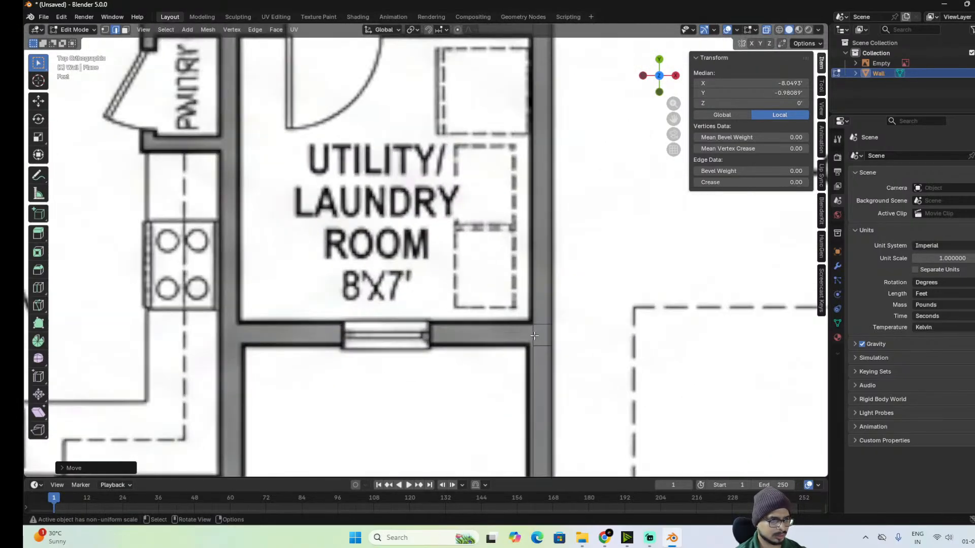
{"action": "key", "text": "e"}
{"action": "key", "text": "y"}
{"action": "key", "text": "x"}
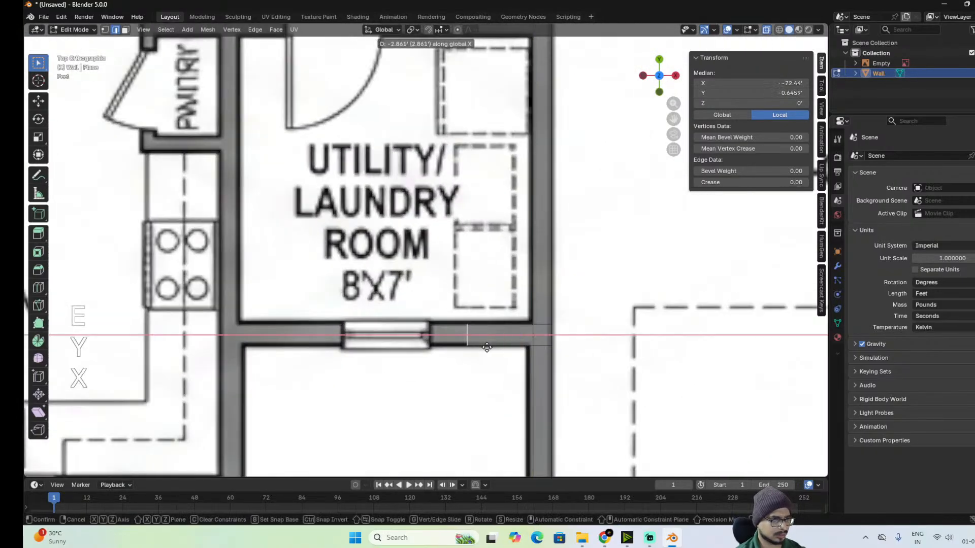
{"action": "left_click", "coordinate": [470, 355]}
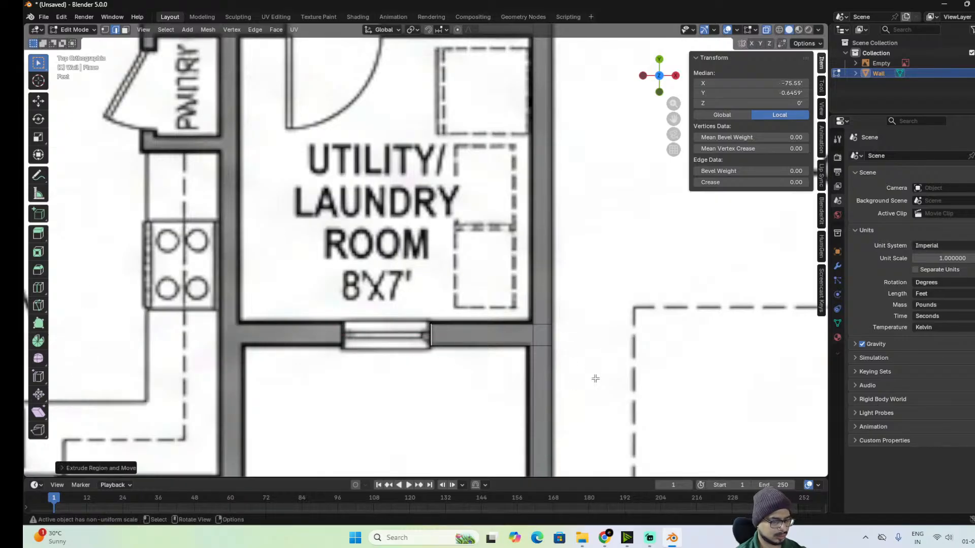
Extrude the utility room's lower wall along X across the window to local X about -83.19 feet, continuing to about -91.93 feet at the kitchen wall.
{"action": "key", "text": "e"}
{"action": "key", "text": "x"}
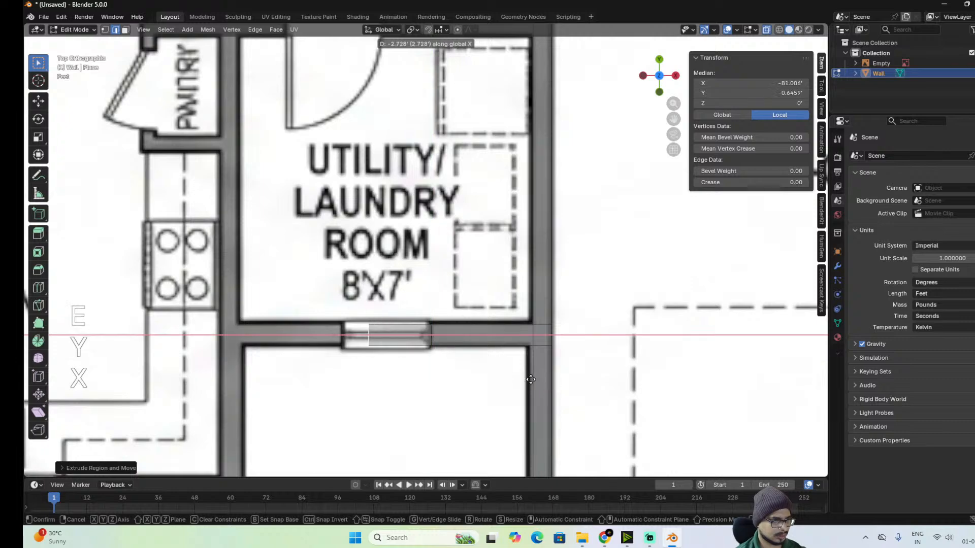
{"action": "left_click", "coordinate": [524, 383]}
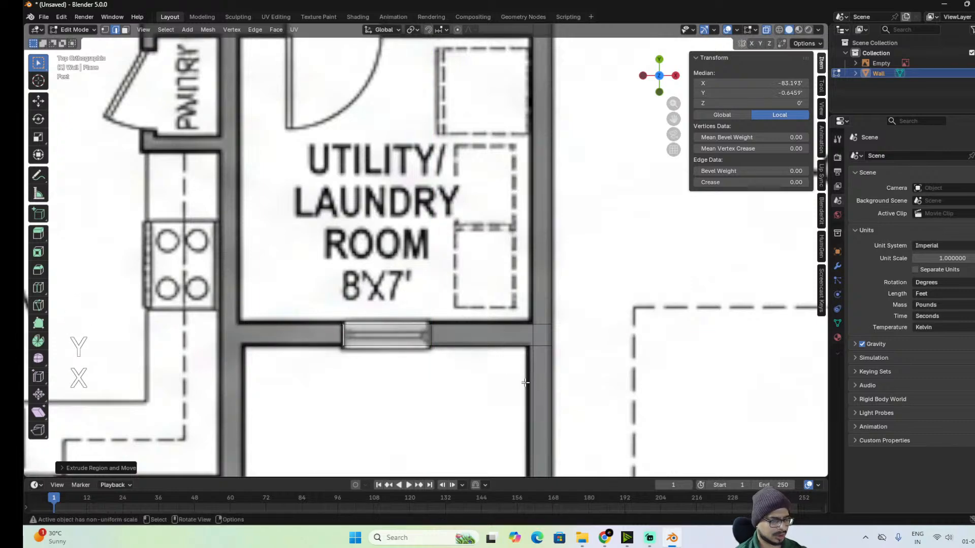
{"action": "key", "text": "e"}
{"action": "key", "text": "y"}
{"action": "key", "text": "x"}
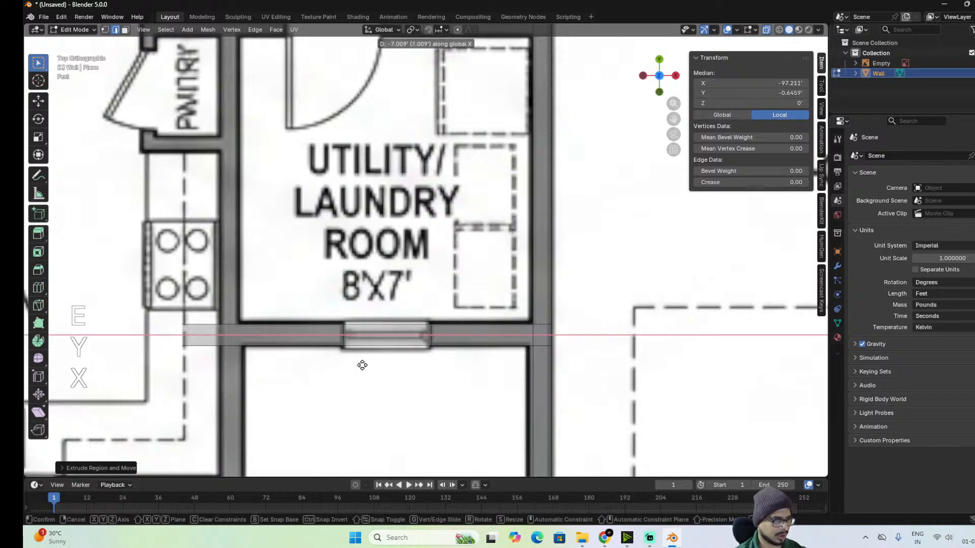
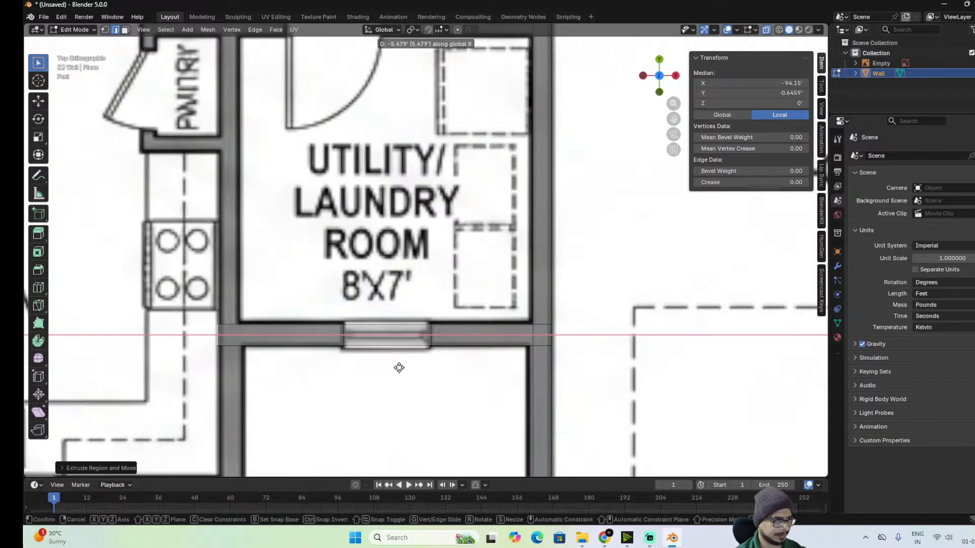
{"action": "left_click", "coordinate": [424, 370]}
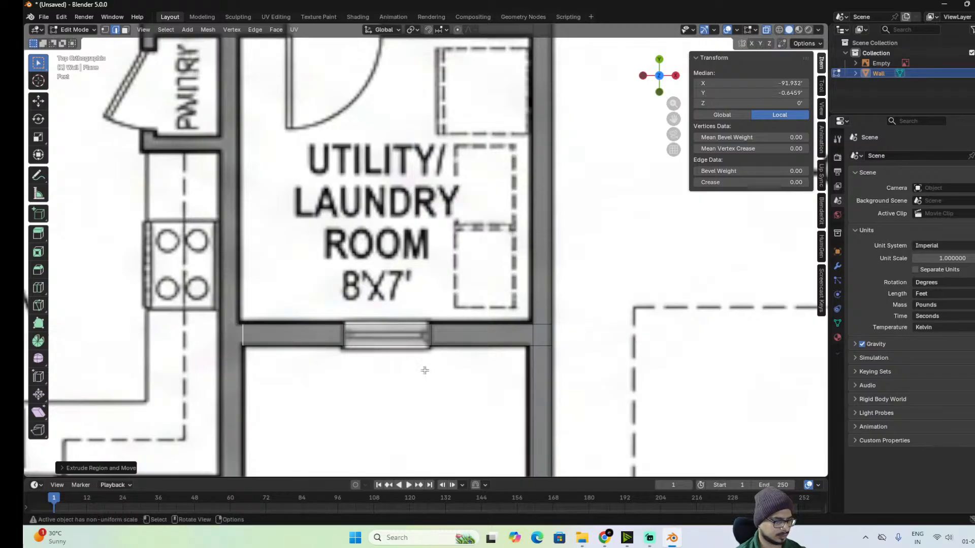
Extrude the end edge along X across the kitchen wall's thickness to local X about -94.05 feet, forming the junction.
{"action": "key", "text": "e"}
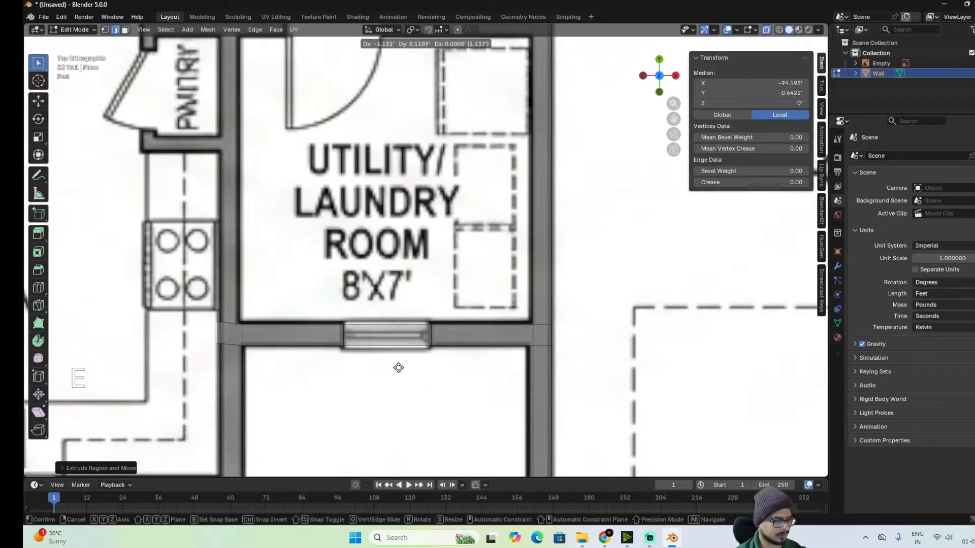
{"action": "key", "text": "y"}
{"action": "key", "text": "x"}
{"action": "key", "text": "shift"}
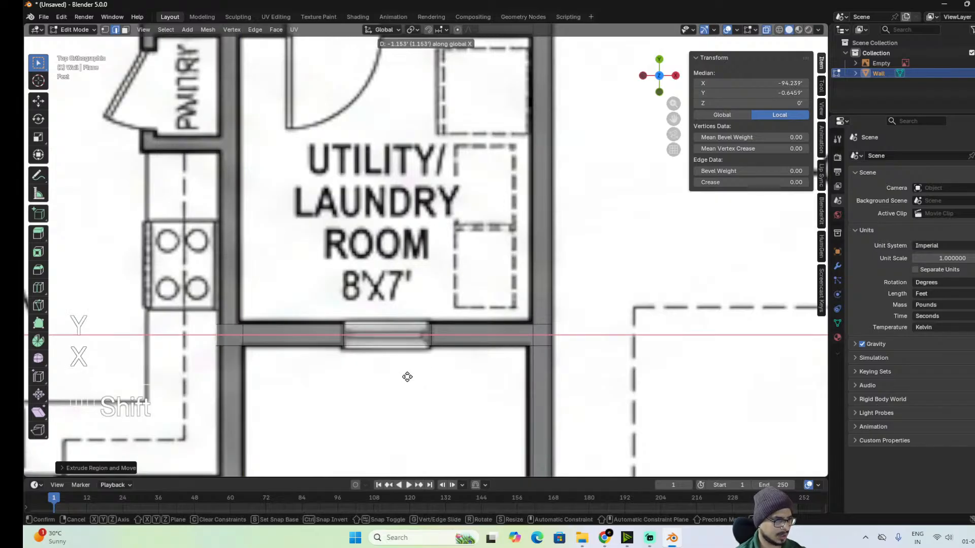
{"action": "left_click", "coordinate": [430, 386]}
Extrude the junction's lower edge along Y to local Y about -0.851 feet, ending at the inner face of the kitchen's lower wall.
{"action": "left_click_drag", "start_coordinate": [448, 395], "coordinate": [627, 248], "text": "alt+shift"}
{"action": "left_click_drag", "start_coordinate": [505, 249], "coordinate": [453, 297], "text": "alt+shift"}
{"action": "left_click", "coordinate": [373, 272]}
{"action": "key", "text": "e"}
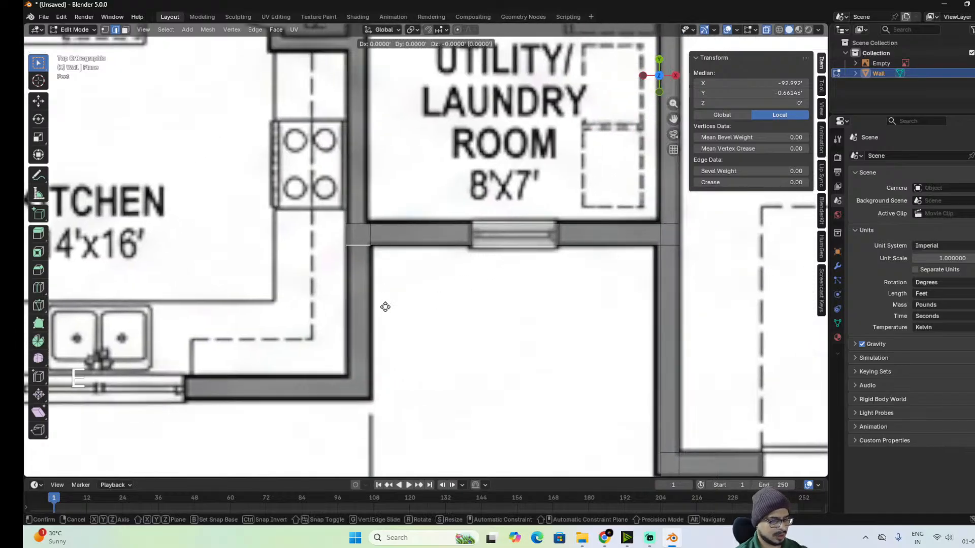
{"action": "key", "text": "y"}
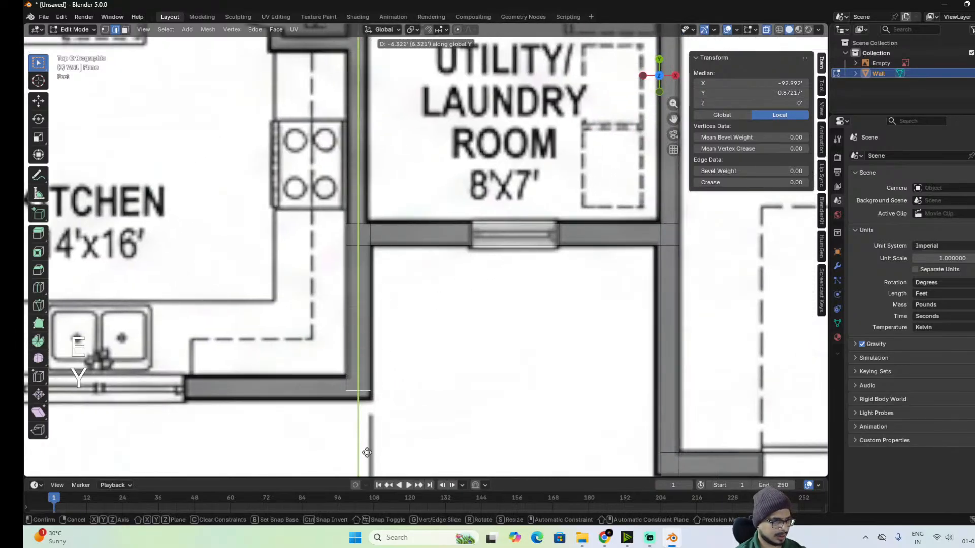
{"action": "left_click", "coordinate": [367, 438]}
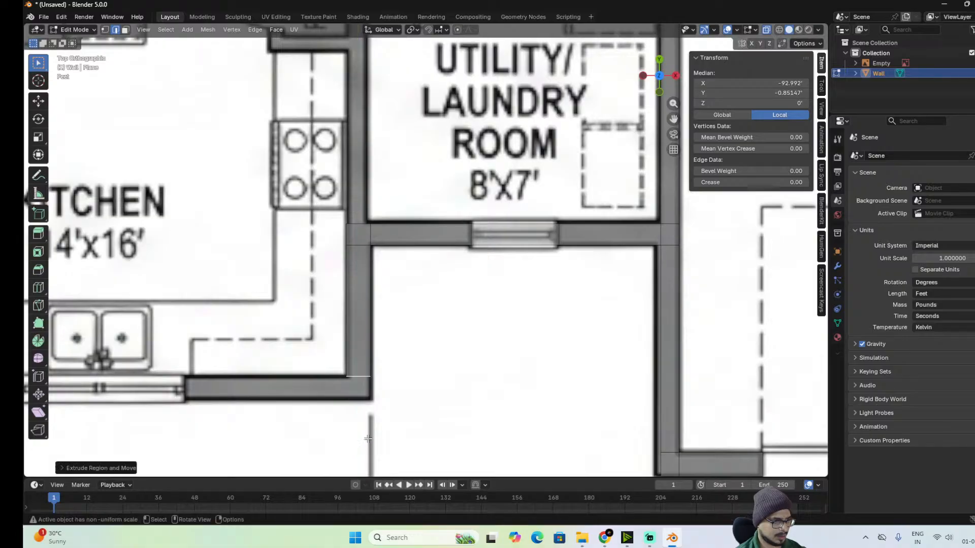
Extrude the same edge along Y through the kitchen's lower wall thickness to form the outer corner at local Y about -0.886 feet.
{"action": "key", "text": "e"}
{"action": "key", "text": "y"}
{"action": "key", "text": "shift"}
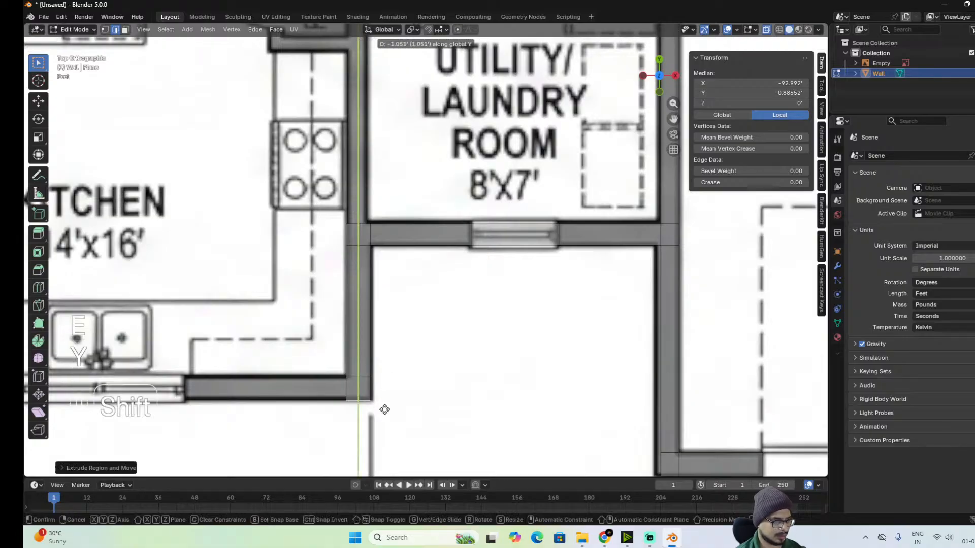
{"action": "left_click", "coordinate": [385, 407]}
Extrude the kitchen-side edge of the outer corner along X to local X about -194.96 feet, forming the front wall up to the porch.
{"action": "middle_click_drag", "start_coordinate": [436, 400], "coordinate": [747, 377], "text": "shift"}
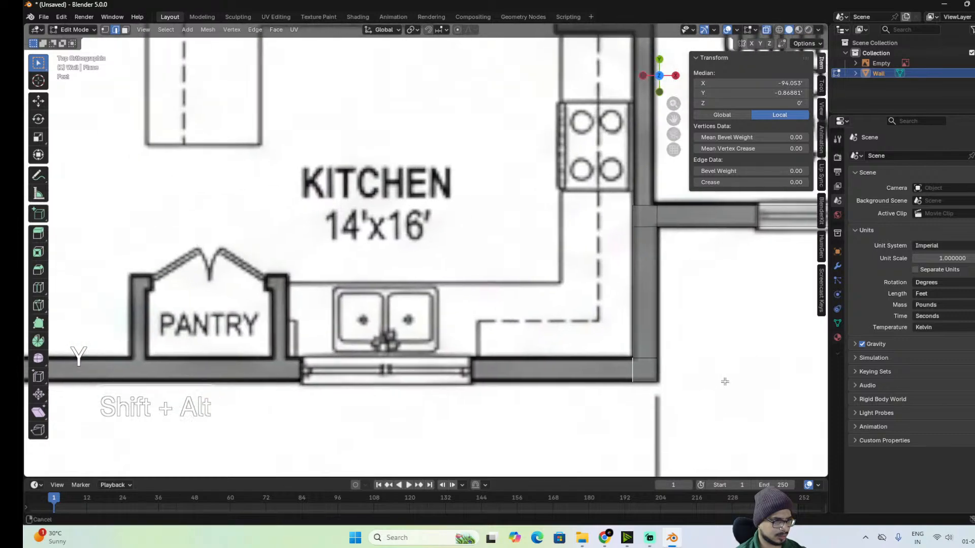
{"action": "scroll", "coordinate": [746, 378], "scroll_direction": "down", "scroll_amount": 4}
{"action": "left_click_drag", "start_coordinate": [616, 372], "coordinate": [799, 414], "text": "alt+shift"}
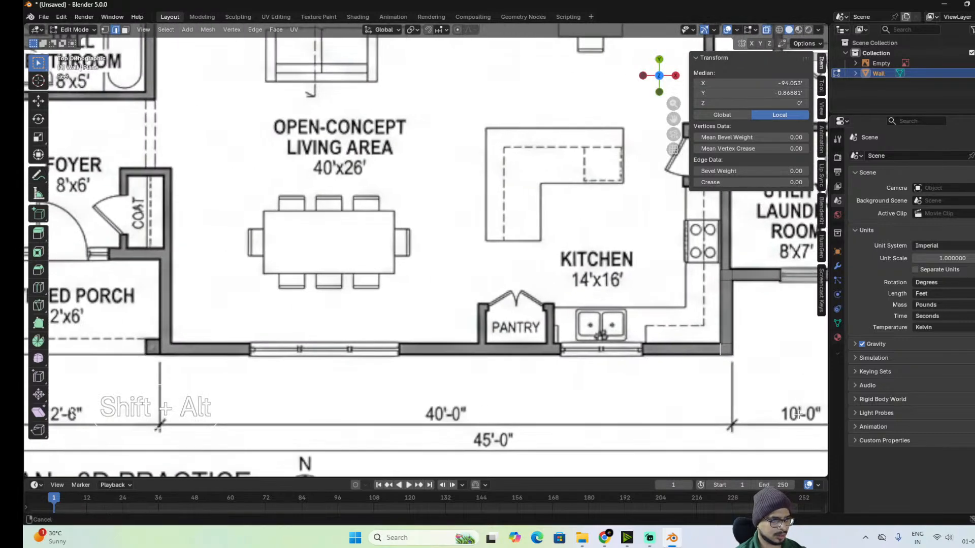
{"action": "key", "text": "e"}
{"action": "key", "text": "x"}
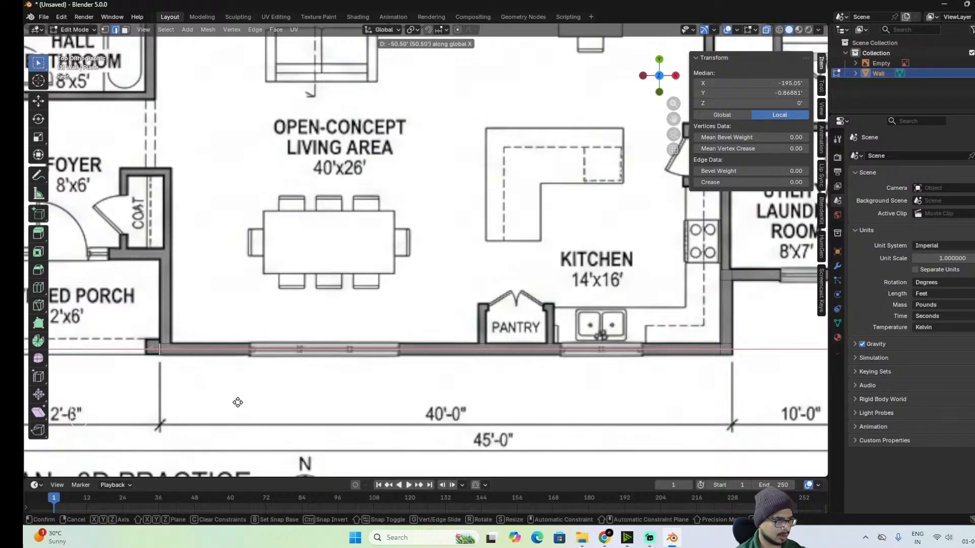
{"action": "left_click", "coordinate": [238, 402]}
Add loop cuts at both sides of the kitchen window, at local X about -122.79 and -108.04 feet.
{"action": "scroll", "coordinate": [614, 411], "scroll_direction": "up", "scroll_amount": 2}
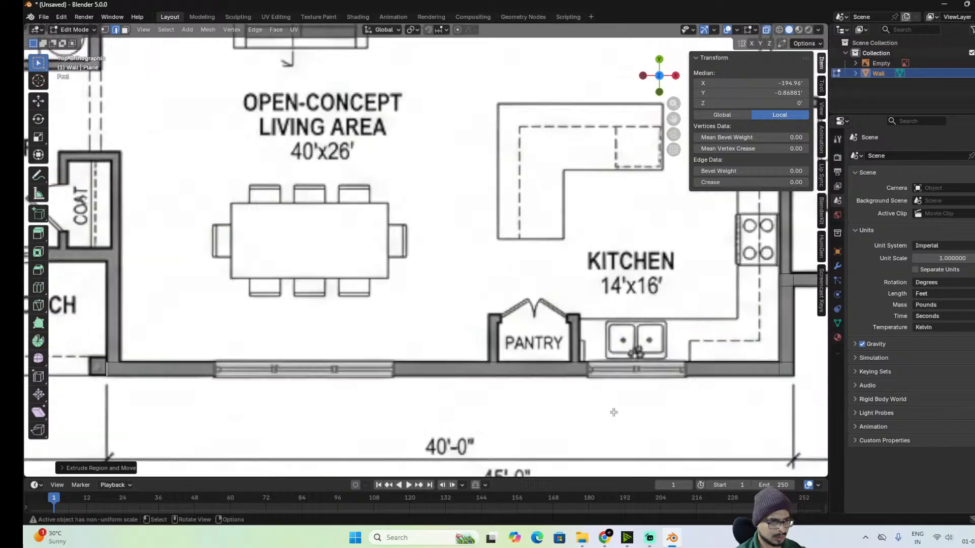
{"action": "left_click_drag", "start_coordinate": [669, 420], "coordinate": [520, 372], "text": "alt+shift"}
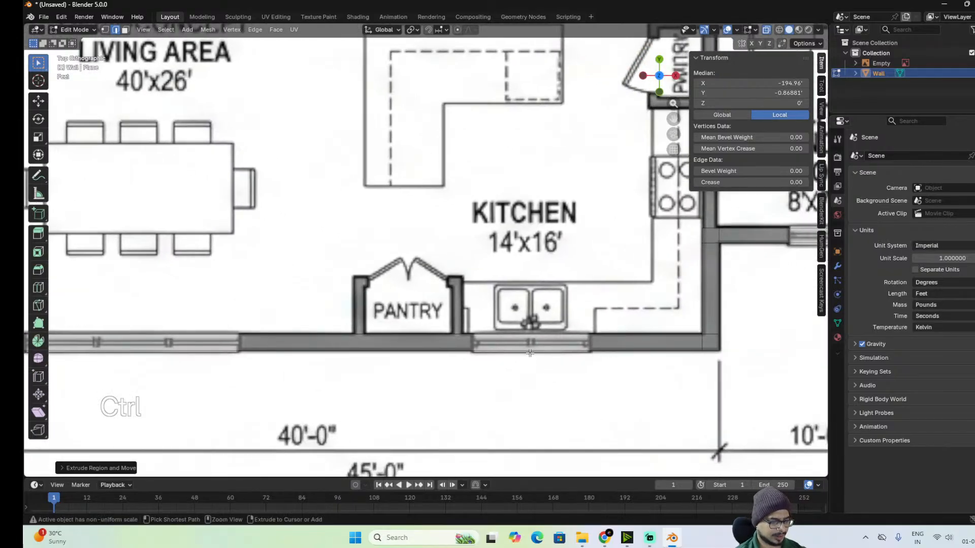
{"action": "key", "text": "ctrl+r"}
{"action": "left_click", "coordinate": [463, 354]}
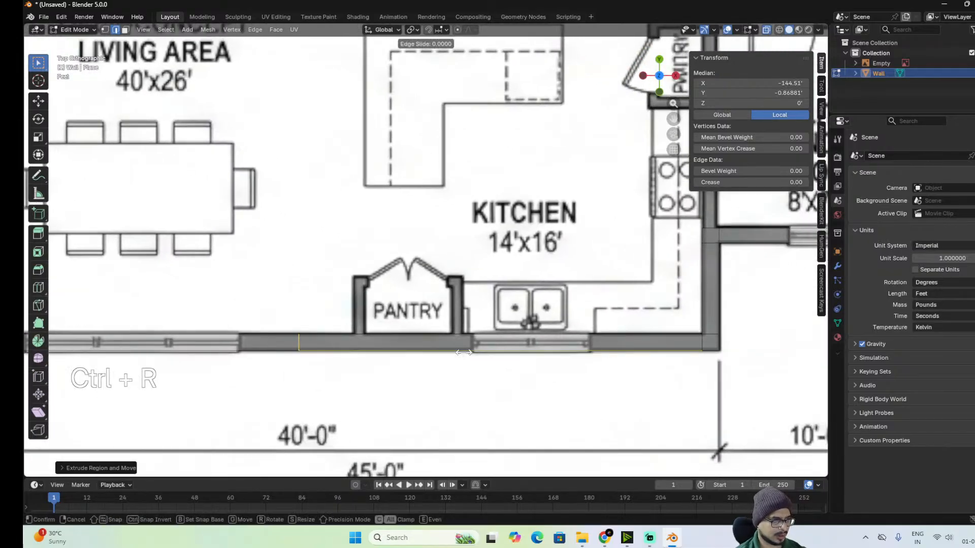
{"action": "left_click", "coordinate": [632, 372]}
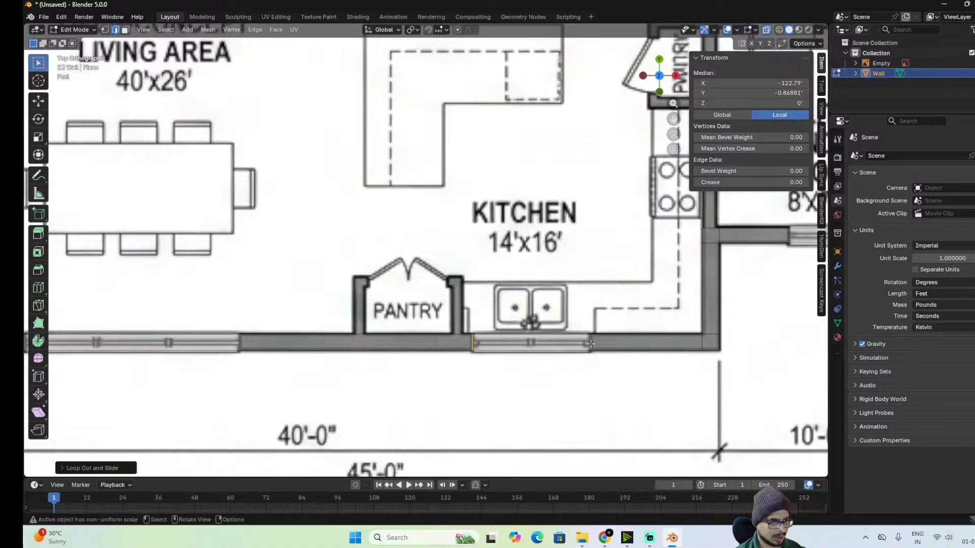
{"action": "key", "text": "ctrl+r"}
{"action": "left_click", "coordinate": [589, 344]}
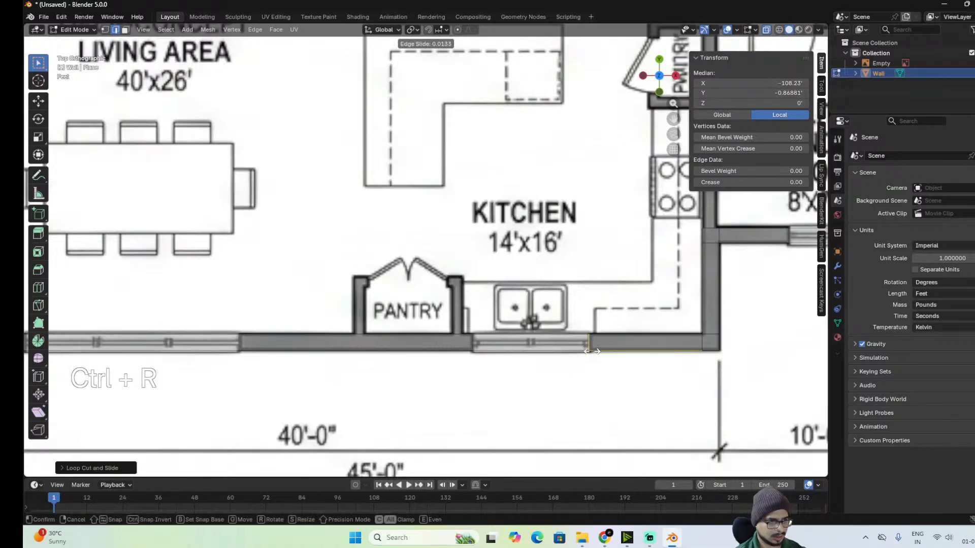
{"action": "left_click", "coordinate": [593, 353]}
Add loop cuts at both sides of the living area window, at local X about -151.9 and -178.74 feet.
{"action": "left_click_drag", "start_coordinate": [308, 366], "coordinate": [488, 380], "text": "alt+shift"}
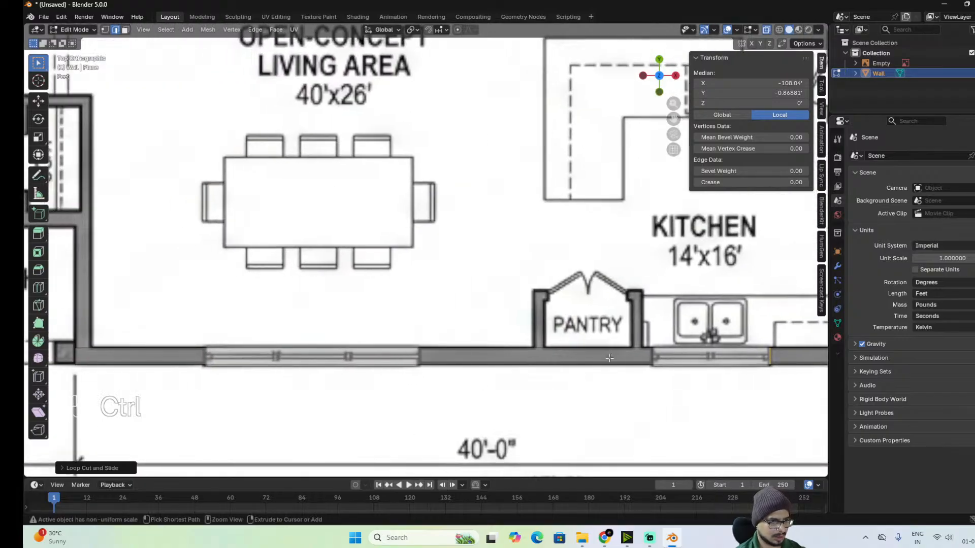
{"action": "key", "text": "ctrl+r"}
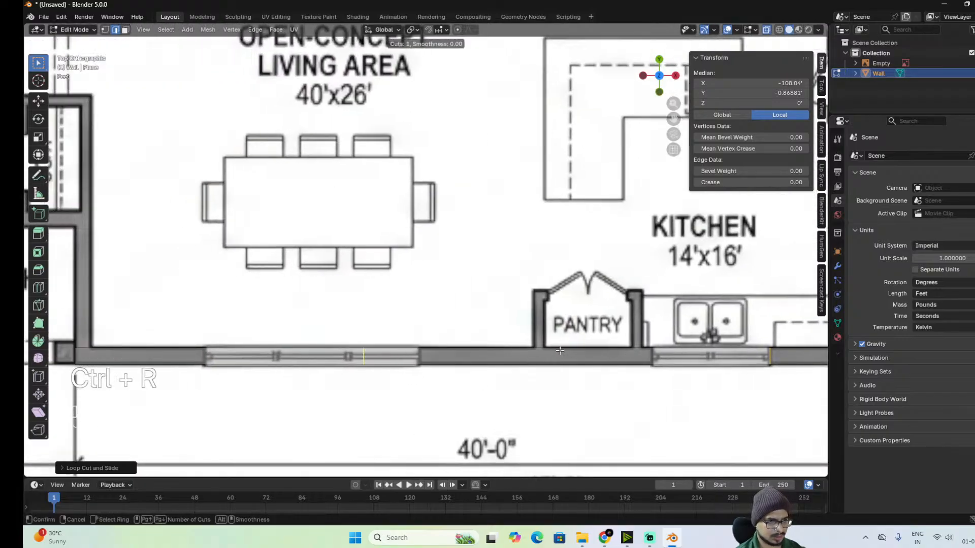
{"action": "left_click", "coordinate": [501, 352]}
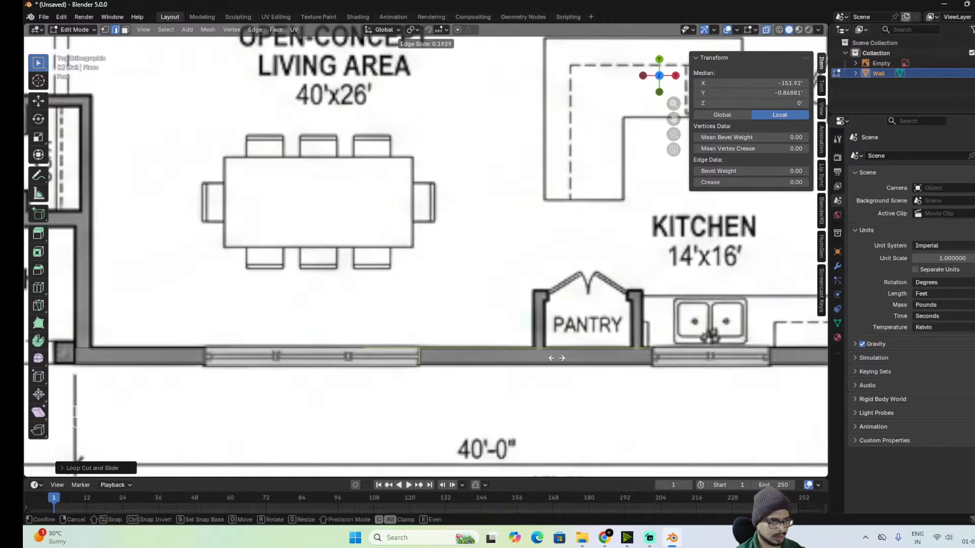
{"action": "left_click", "coordinate": [274, 359]}
{"action": "key", "text": "ctrl+r"}
{"action": "left_click", "coordinate": [203, 358]}
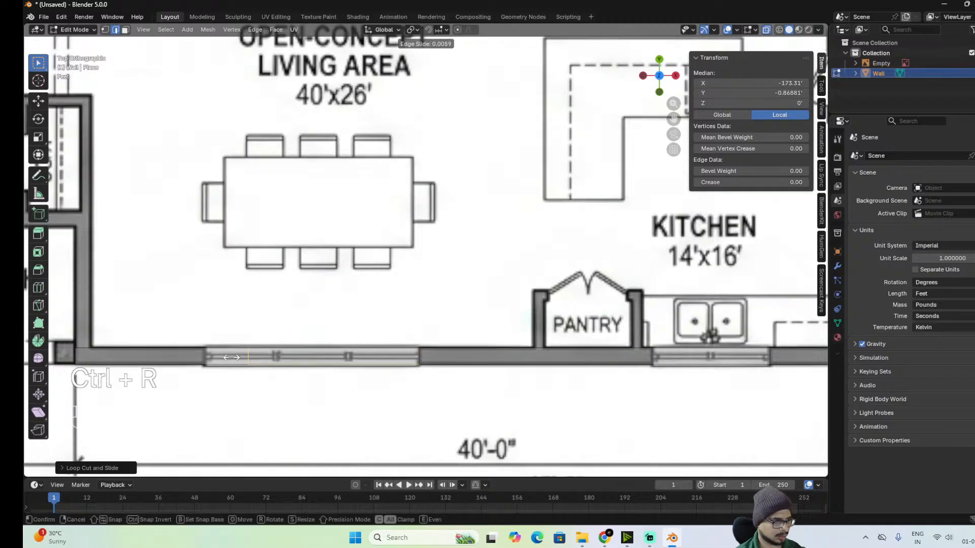
{"action": "left_click", "coordinate": [187, 366]}
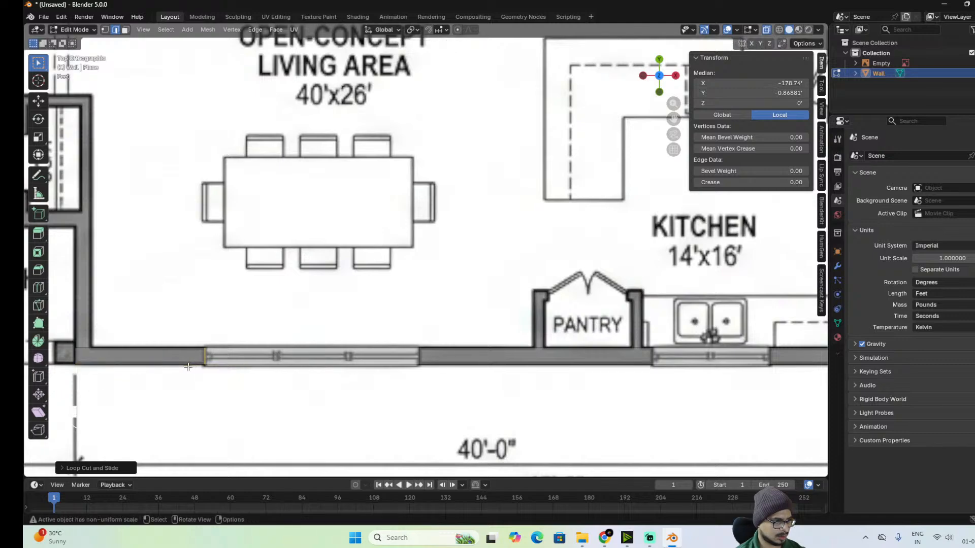
Add two loop cuts in the front wall at the faces of the pantry's living-area-side wall, at local X about -137.61 and -136.2 feet.
{"action": "key", "text": "ctrl+r"}
{"action": "left_click", "coordinate": [538, 358]}
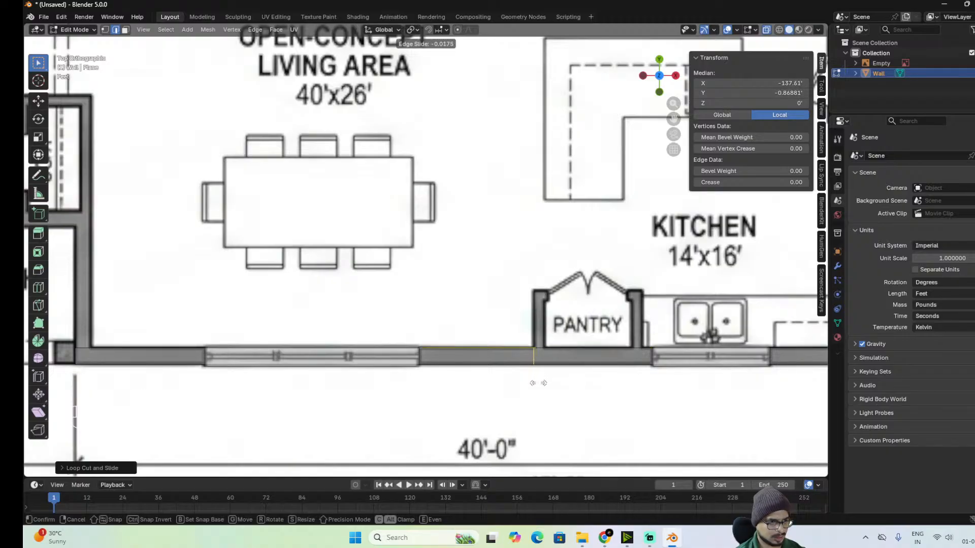
{"action": "left_click", "coordinate": [538, 384]}
{"action": "key", "text": "ctrl+r"}
{"action": "left_click", "coordinate": [551, 355]}
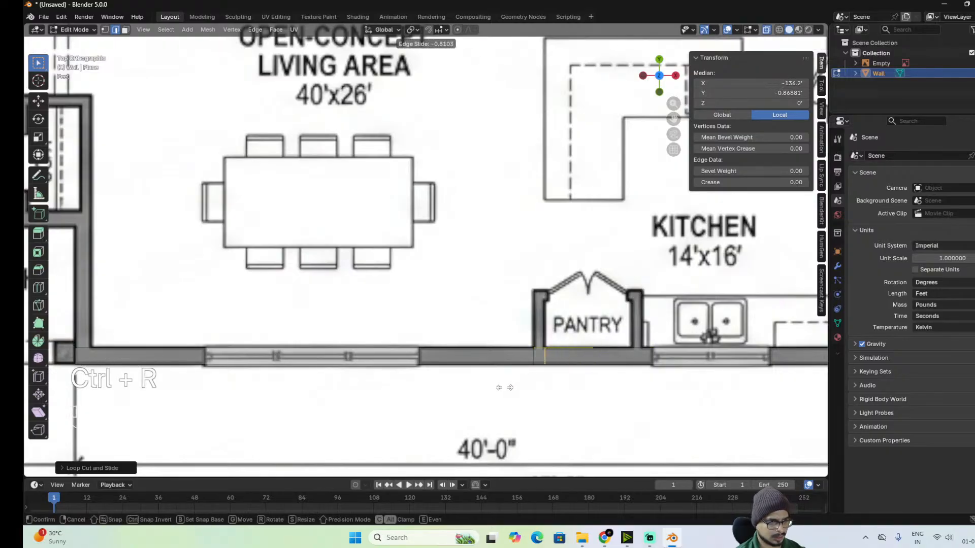
{"action": "left_click", "coordinate": [505, 387]}
Add two loop cuts at the faces of the pantry's sink-side wall, at local X about -125.35 and -124.07 feet.
{"action": "key", "text": "ctrl+r"}
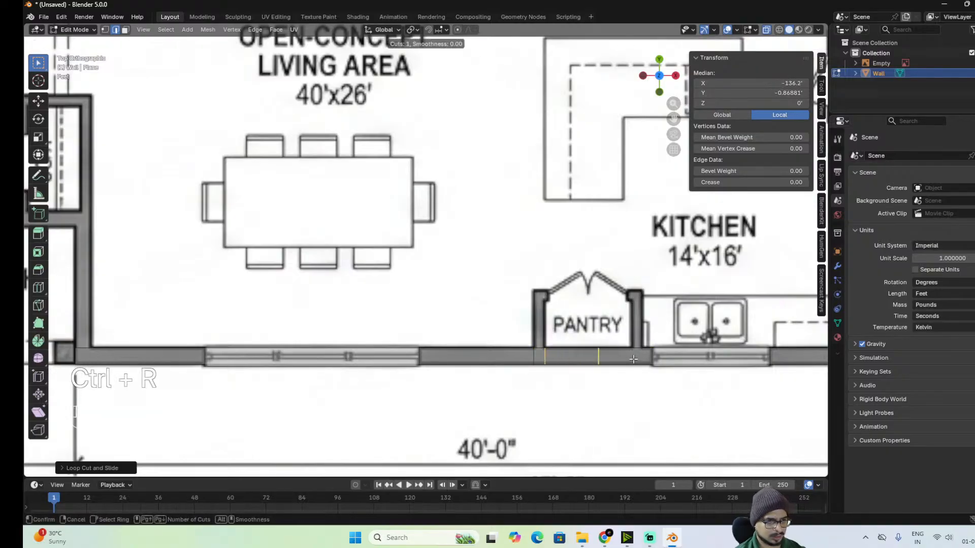
{"action": "left_click", "coordinate": [634, 359]}
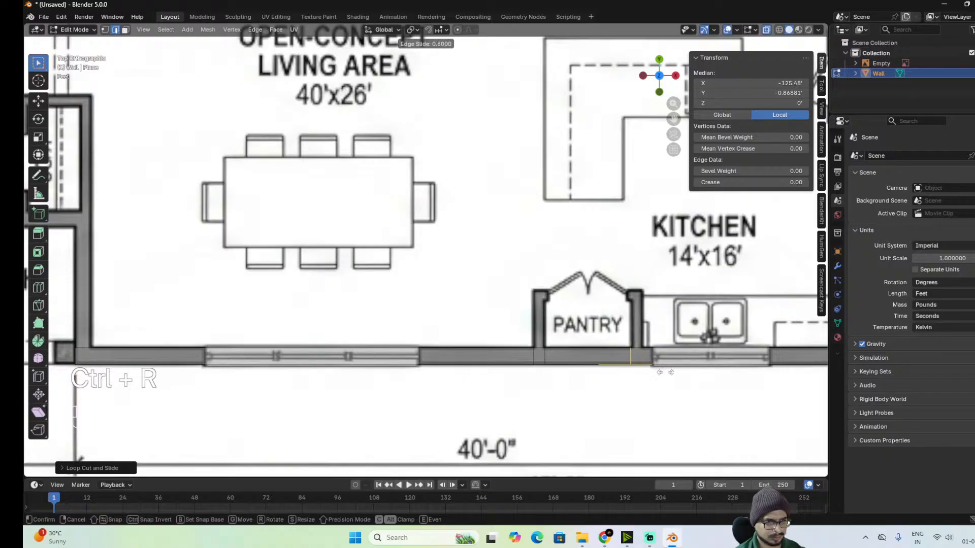
{"action": "left_click", "coordinate": [665, 374]}
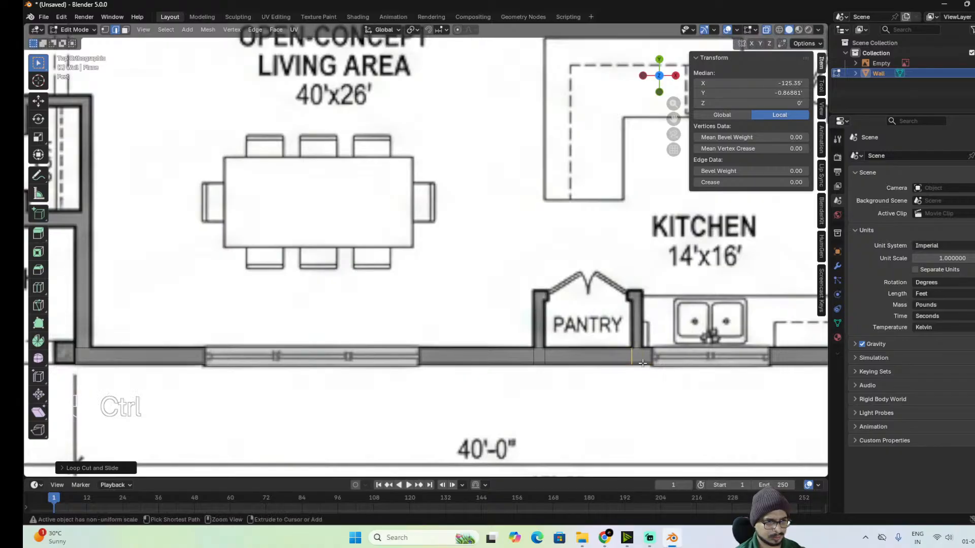
{"action": "key", "text": "ctrl+r"}
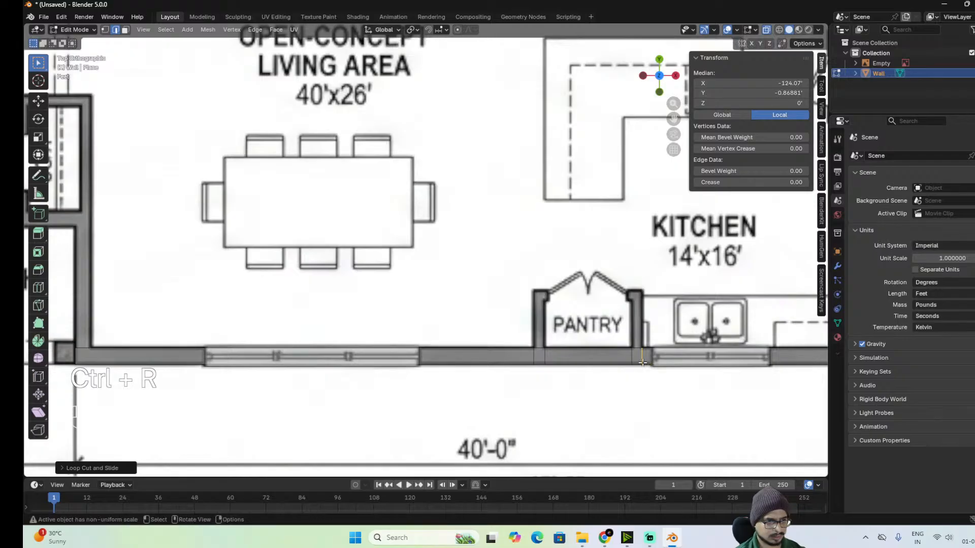
Extrude the inner edges at both pantry walls together along Y to local Y about -0.731 feet, forming the two side walls.
{"action": "left_click", "coordinate": [540, 350]}
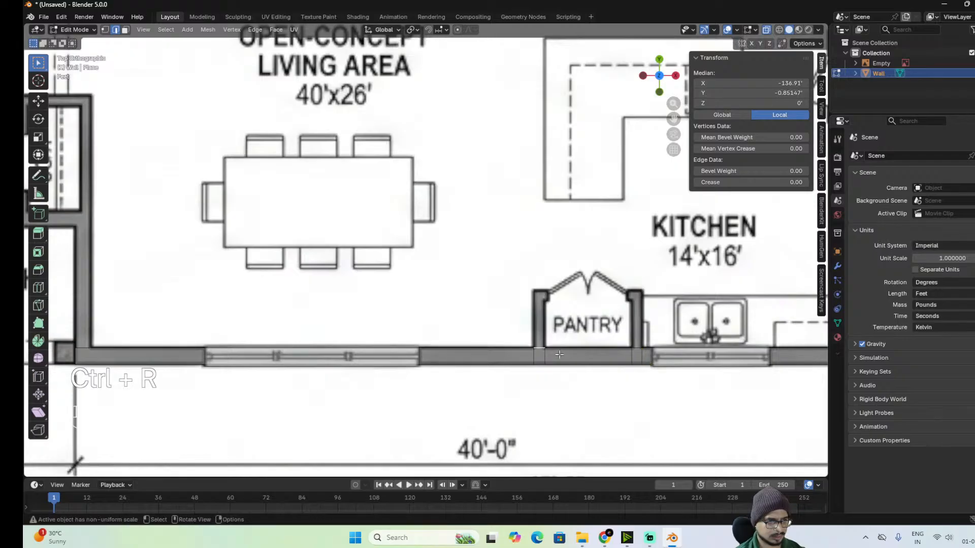
{"action": "left_click", "coordinate": [639, 351], "text": "shift"}
{"action": "key", "text": "e"}
{"action": "key", "text": "x"}
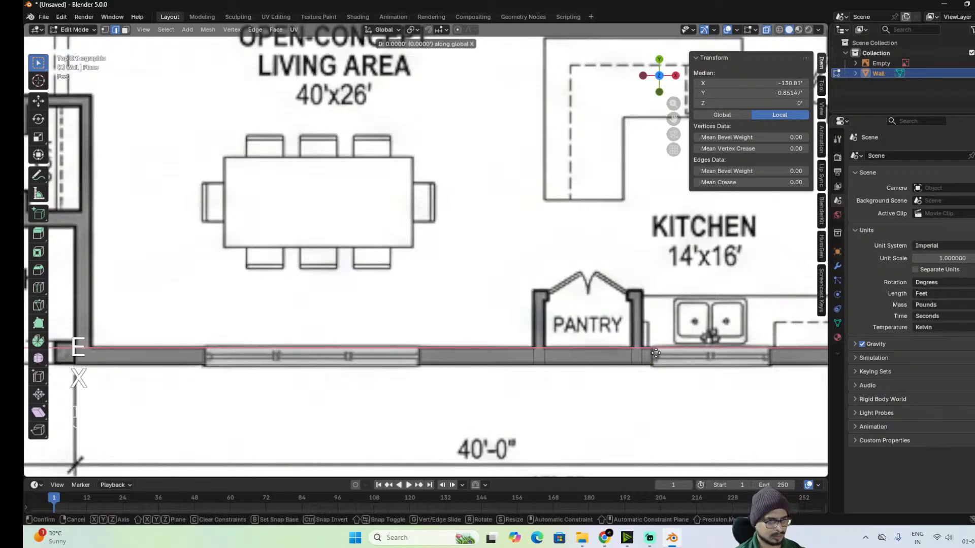
{"action": "key", "text": "y"}
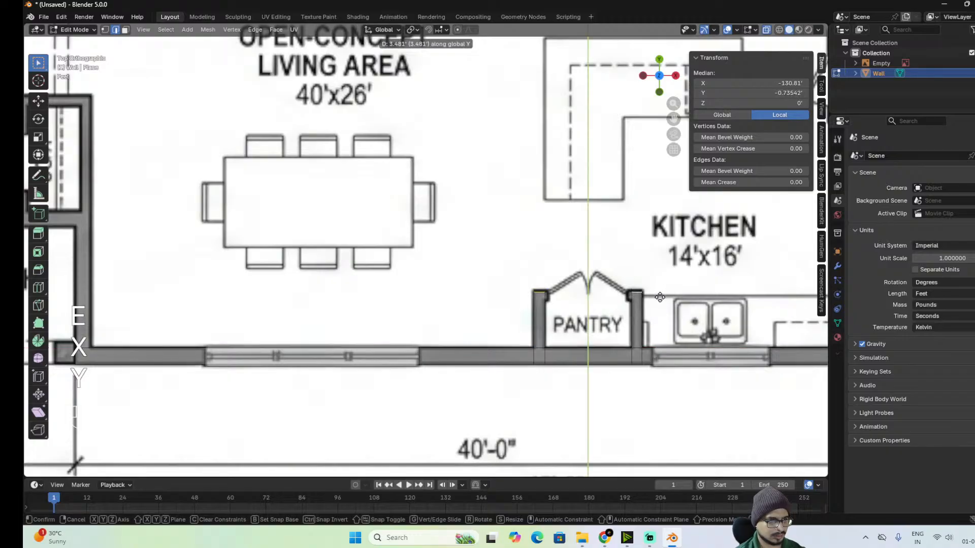
{"action": "left_click", "coordinate": [659, 294]}
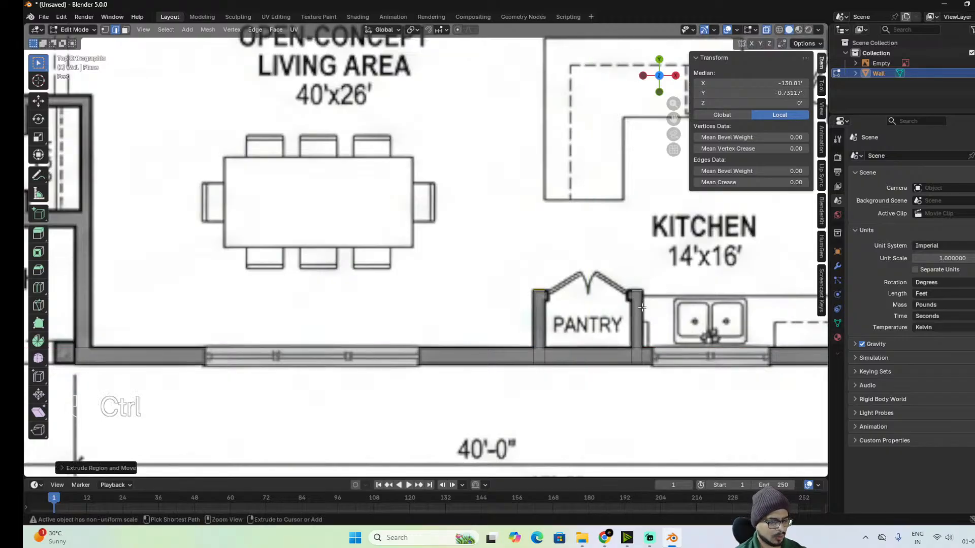
Add a loop cut across each of the two pantry side walls at local Y about -0.791 feet.
{"action": "key", "text": "ctrl+r"}
{"action": "left_click", "coordinate": [642, 304]}
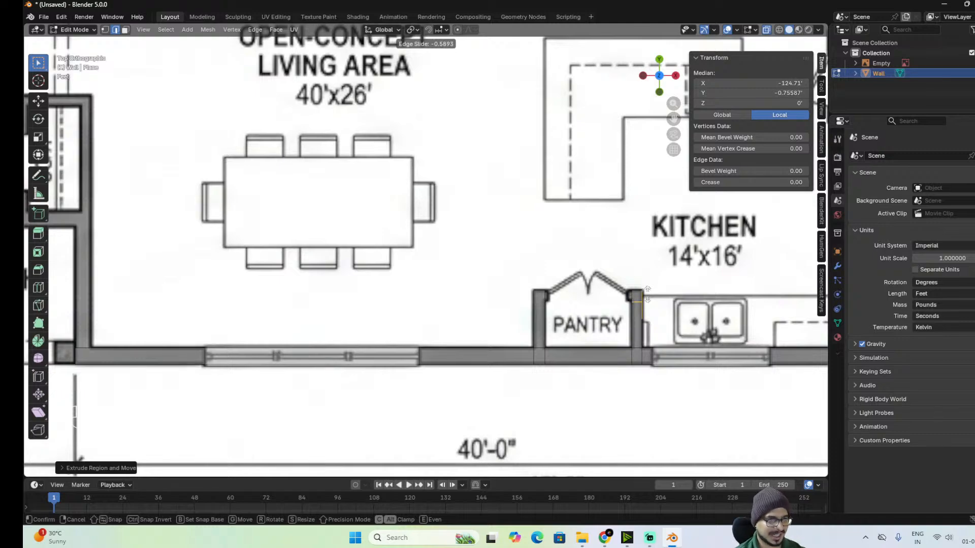
{"action": "left_click", "coordinate": [647, 294]}
{"action": "key", "text": "ctrl+r"}
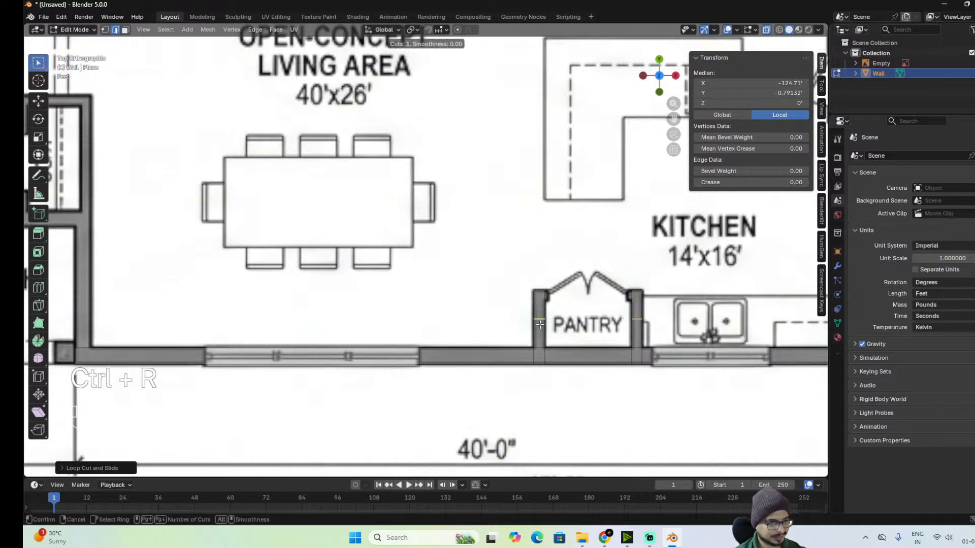
{"action": "left_click", "coordinate": [540, 325]}
{"action": "left_click", "coordinate": [540, 325]}
Move the cross cuts of both pantry side walls together along Y to local Y about -0.752 feet.
{"action": "key", "text": "shift"}
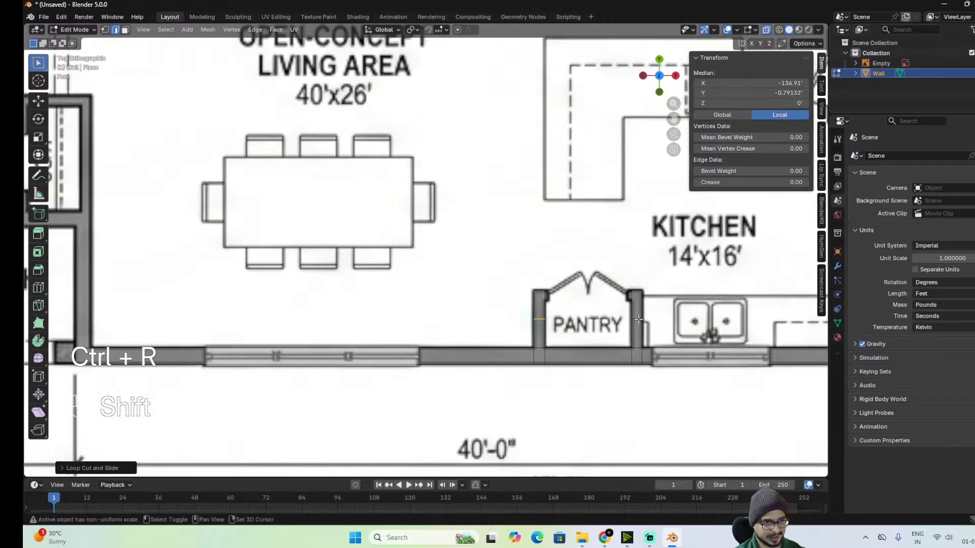
{"action": "left_click", "coordinate": [638, 319], "text": "shift"}
{"action": "key", "text": "g"}
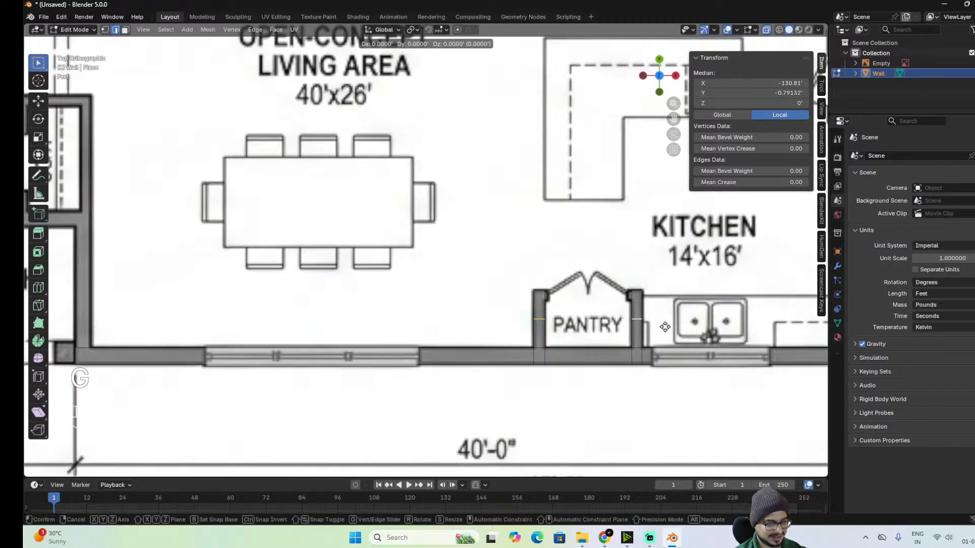
{"action": "key", "text": "y"}
{"action": "key", "text": "shift"}
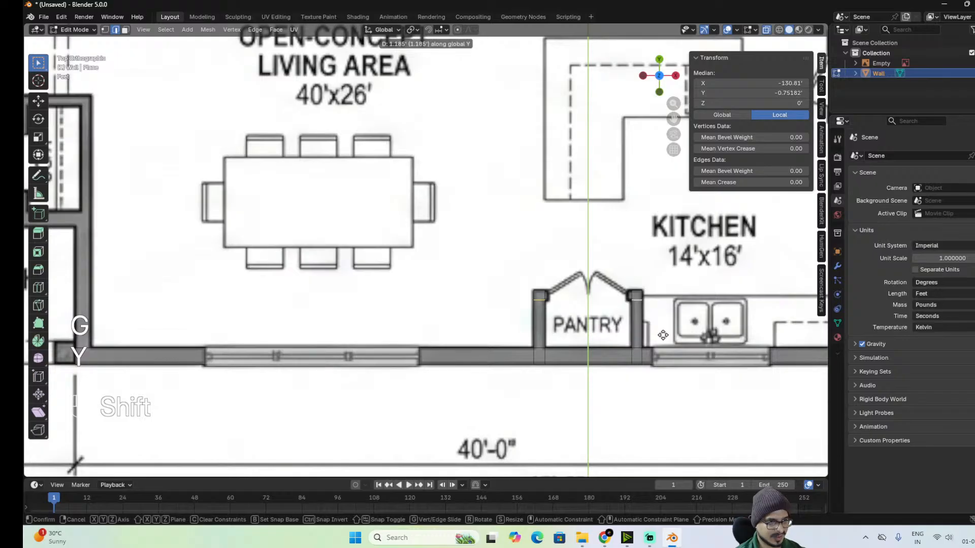
{"action": "left_click", "coordinate": [661, 336]}
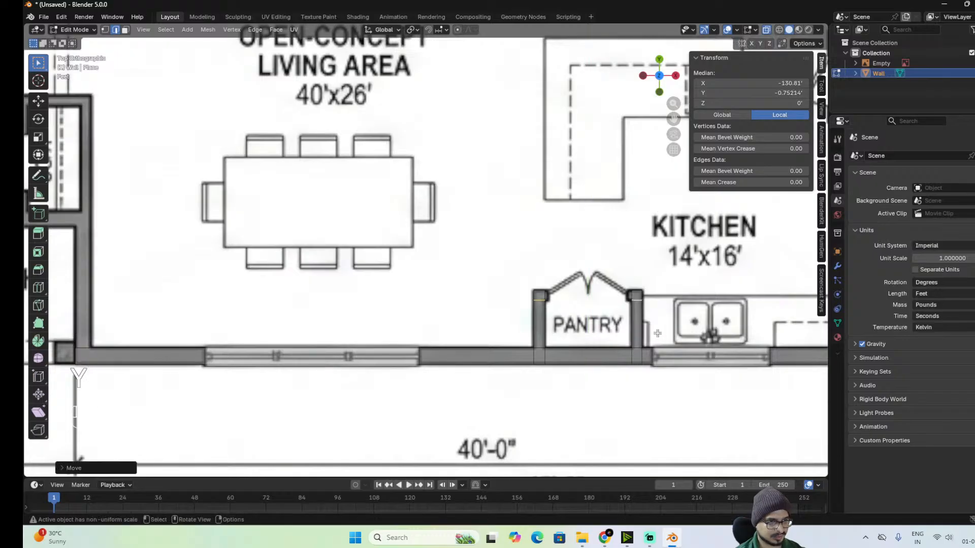
Extrude the inner end faces of both pantry walls along X as short door jambs, the living-area-side one to local X about -135.49 feet.
{"action": "left_click", "coordinate": [551, 299], "text": "shift"}
{"action": "key", "text": "e"}
{"action": "key", "text": "x"}
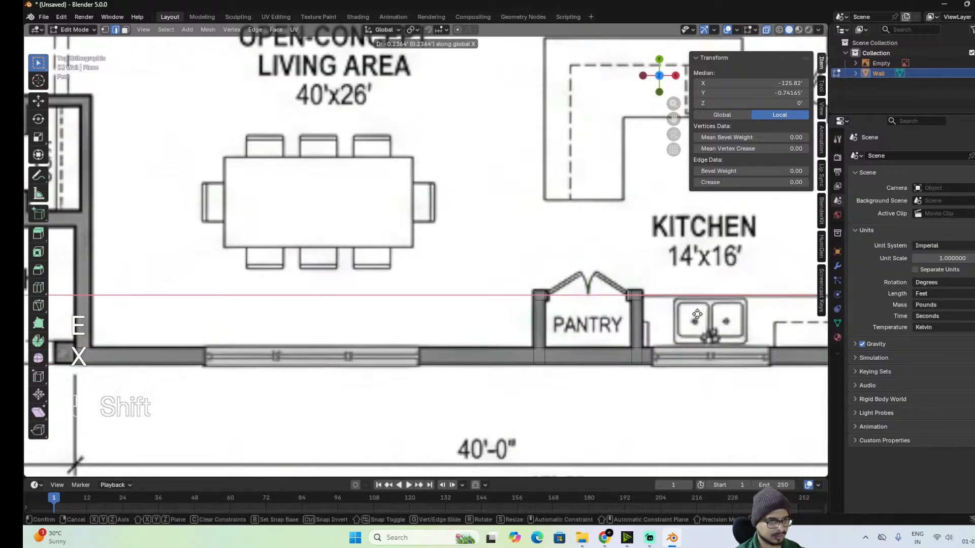
{"action": "left_click", "coordinate": [661, 324], "text": "shift"}
{"action": "left_click", "coordinate": [541, 295]}
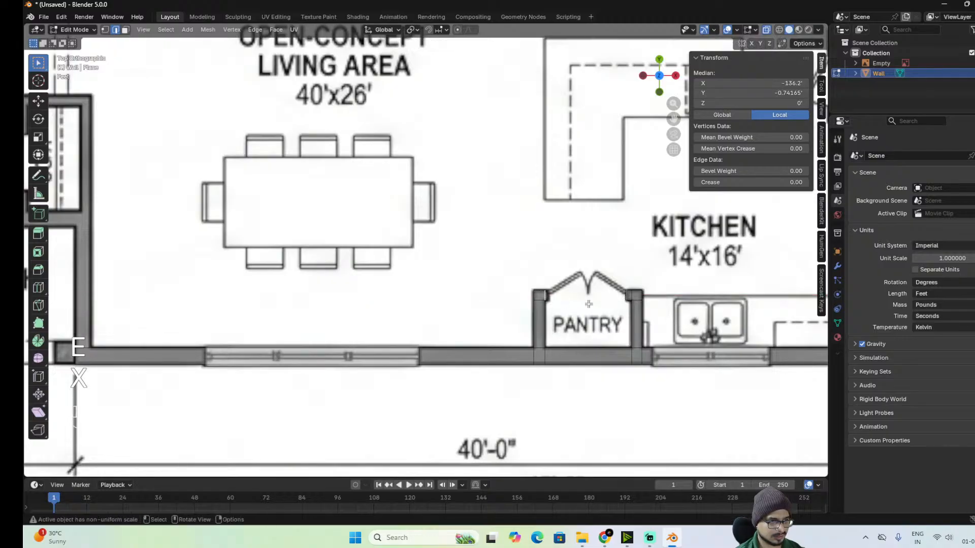
{"action": "key", "text": "e"}
{"action": "key", "text": "x"}
{"action": "key", "text": "shift"}
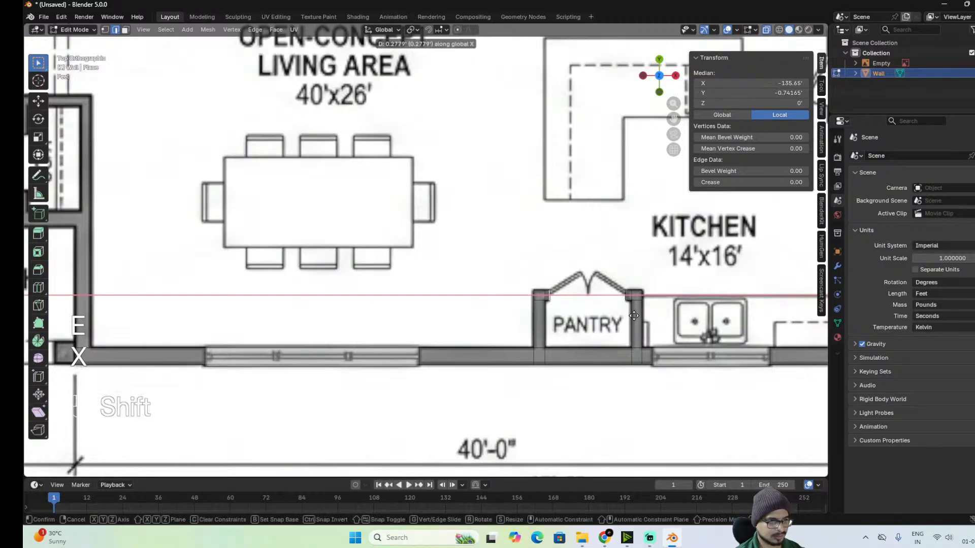
{"action": "left_click", "coordinate": [645, 319], "text": "shift"}
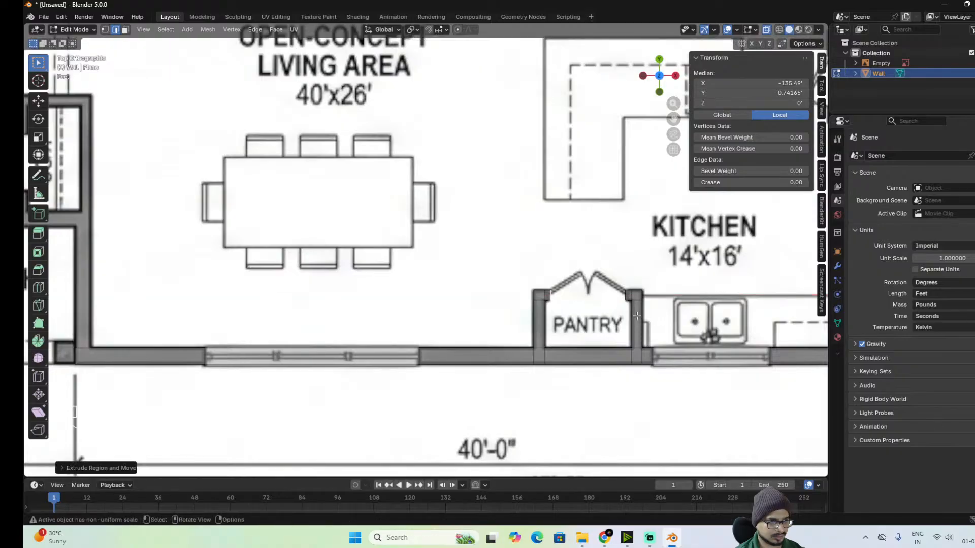
Add a loop cut in the front wall at the living-area face of the covered porch wall, at local X about -192.95 feet.
{"action": "scroll", "coordinate": [607, 322], "scroll_direction": "down", "scroll_amount": 4}
{"action": "middle_click_drag", "start_coordinate": [607, 322], "coordinate": [464, 318], "text": "shift"}
{"action": "scroll", "coordinate": [539, 326], "scroll_direction": "up", "scroll_amount": 5}
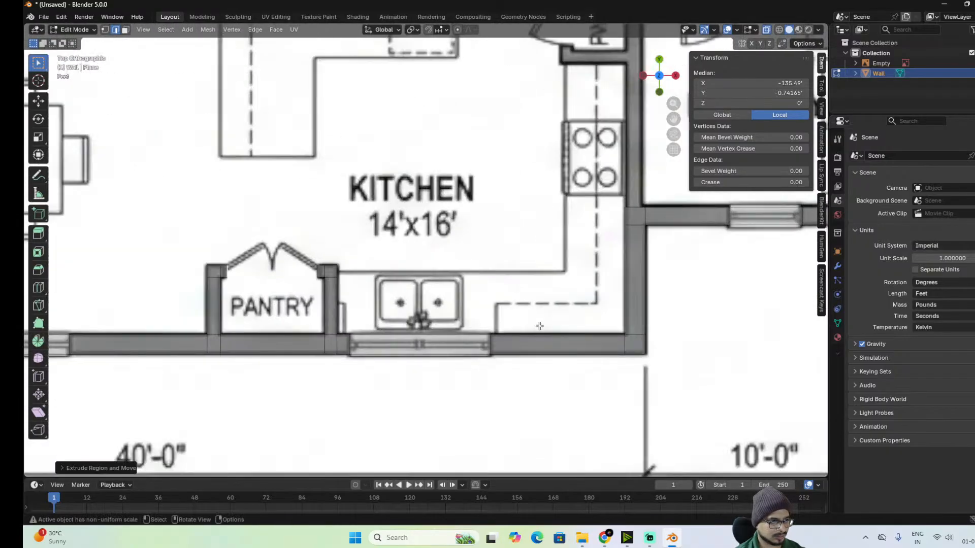
{"action": "scroll", "coordinate": [539, 326], "scroll_direction": "down", "scroll_amount": 4}
{"action": "middle_click_drag", "start_coordinate": [68, 267], "coordinate": [522, 352], "text": "shift"}
{"action": "scroll", "coordinate": [522, 352], "scroll_direction": "up", "scroll_amount": 5}
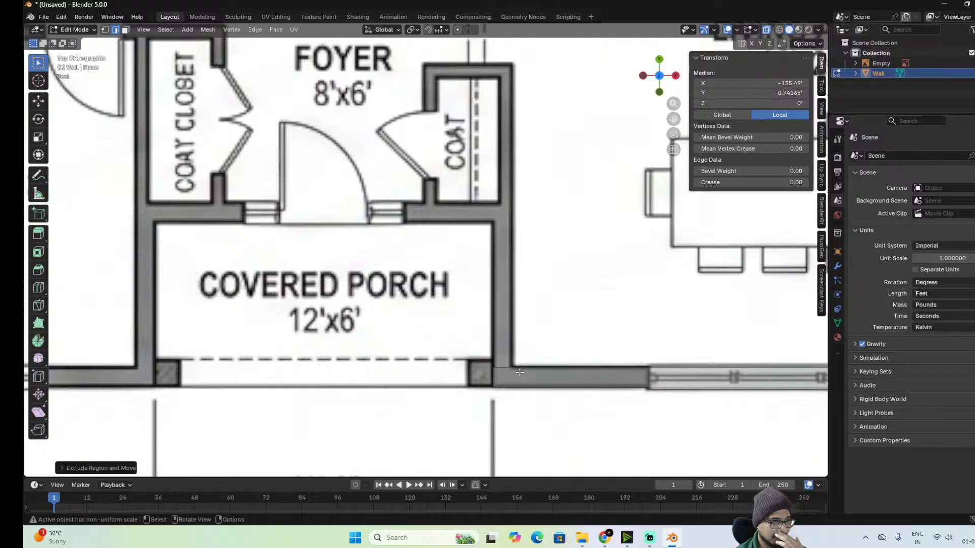
{"action": "key", "text": "ctrl+r"}
{"action": "left_click", "coordinate": [538, 378]}
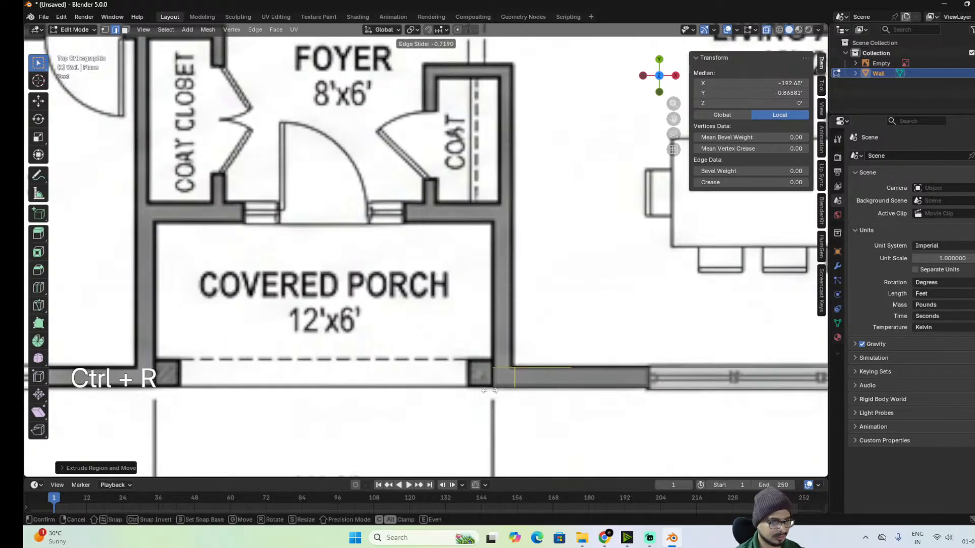
{"action": "left_click", "coordinate": [486, 391]}
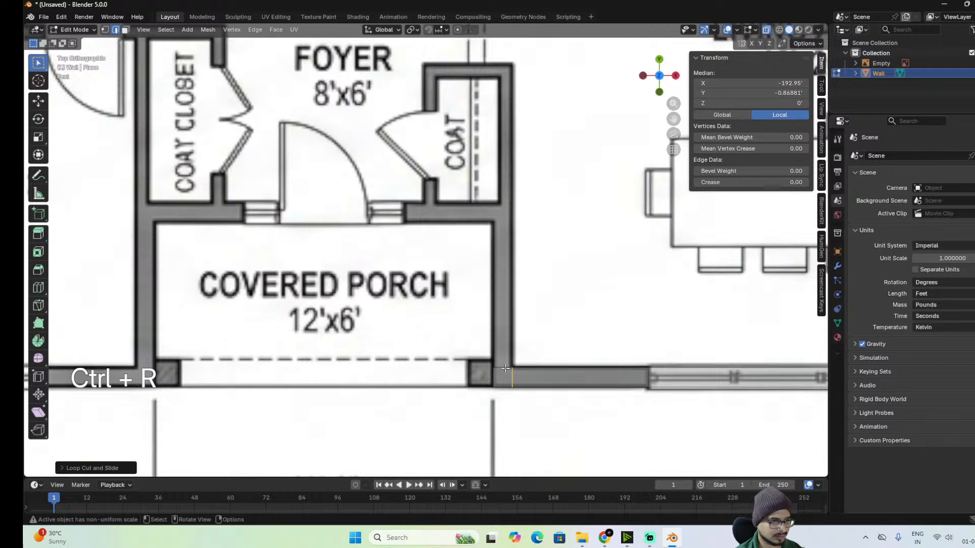
Extrude the covered porch's side wall along Y in two segments, to local Y about -0.838 and -0.567 feet.
{"action": "key", "text": "e"}
{"action": "key", "text": "y"}
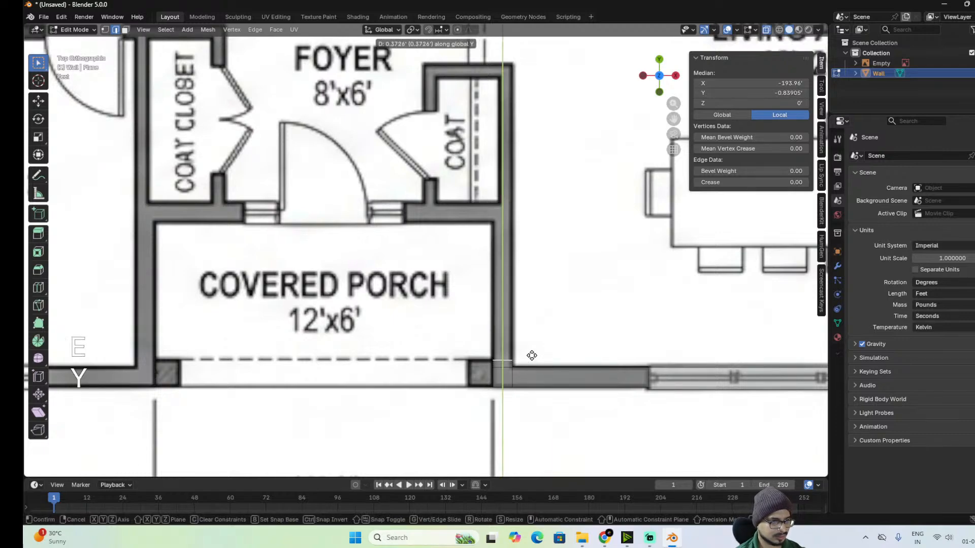
{"action": "left_click", "coordinate": [537, 359]}
{"action": "left_click_drag", "start_coordinate": [582, 257], "coordinate": [562, 332], "text": "alt+shift"}
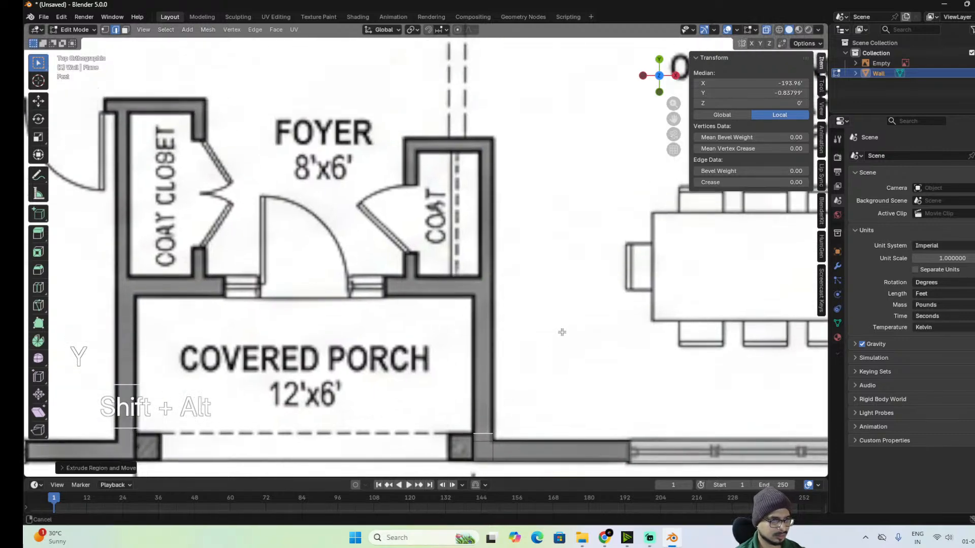
{"action": "key", "text": "e"}
{"action": "key", "text": "y"}
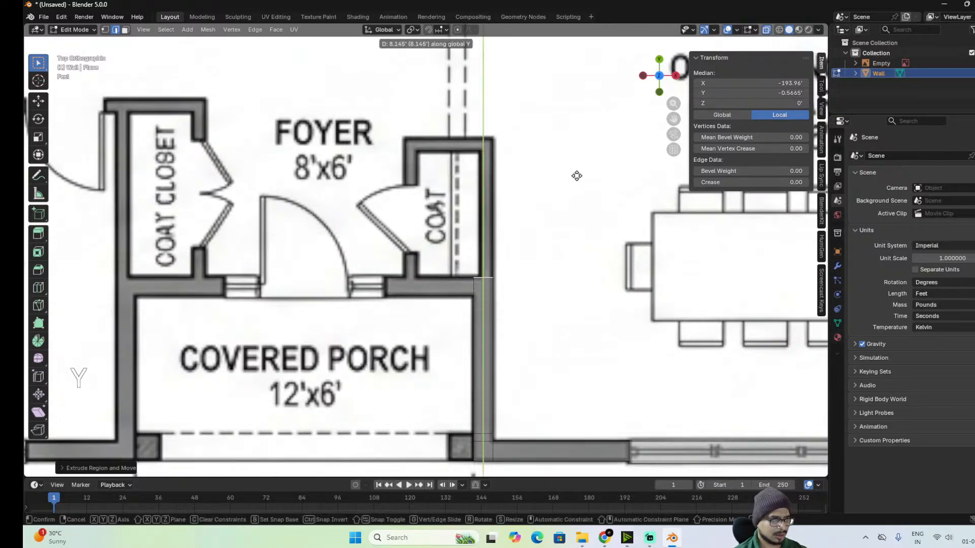
{"action": "left_click", "coordinate": [576, 175]}
Add a loop cut across the porch side wall at the entrance wall's porch face, at local Y about -0.597 feet.
{"action": "left_click_drag", "start_coordinate": [517, 261], "coordinate": [505, 356], "text": "alt+shift"}
{"action": "key", "text": "ctrl+r"}
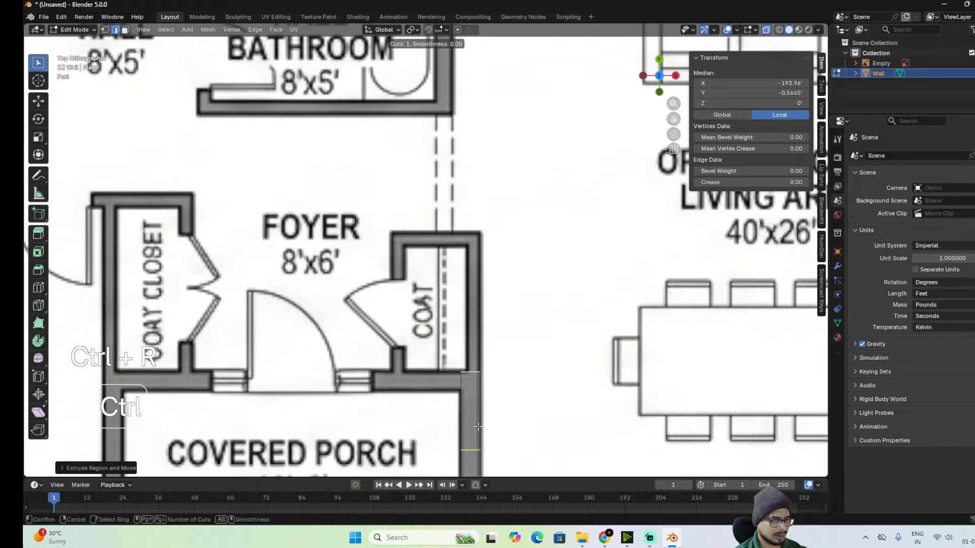
{"action": "left_click", "coordinate": [478, 427]}
{"action": "key", "text": "shift"}
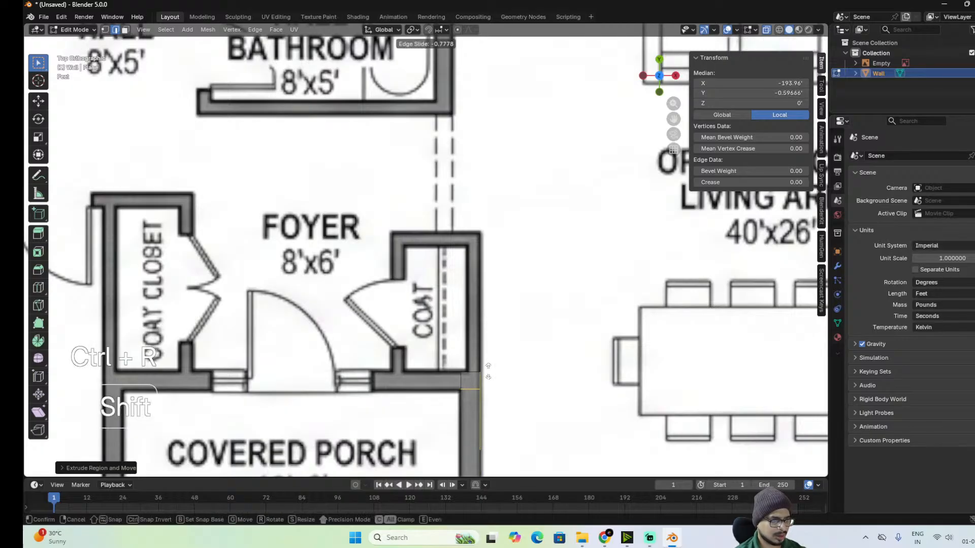
Extrude the porch-side edge along X to the sidelight beside the front door, at local X about -204.28 feet.
{"action": "left_click", "coordinate": [461, 383]}
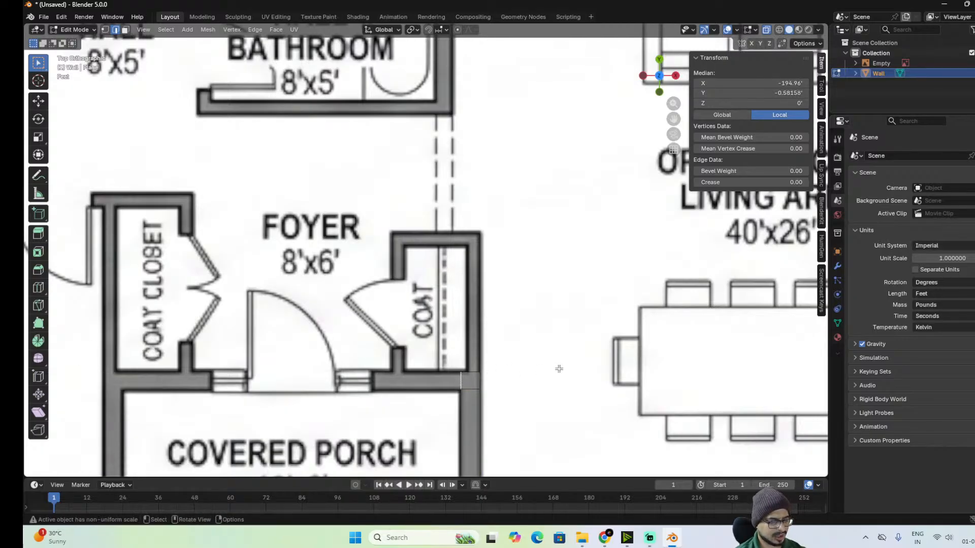
{"action": "key", "text": "e"}
{"action": "key", "text": "x"}
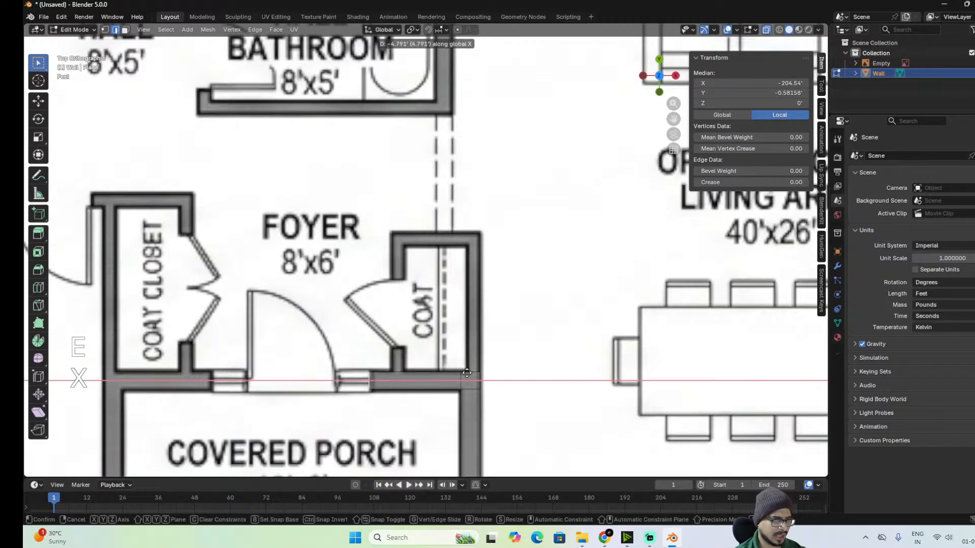
{"action": "left_click", "coordinate": [468, 373]}
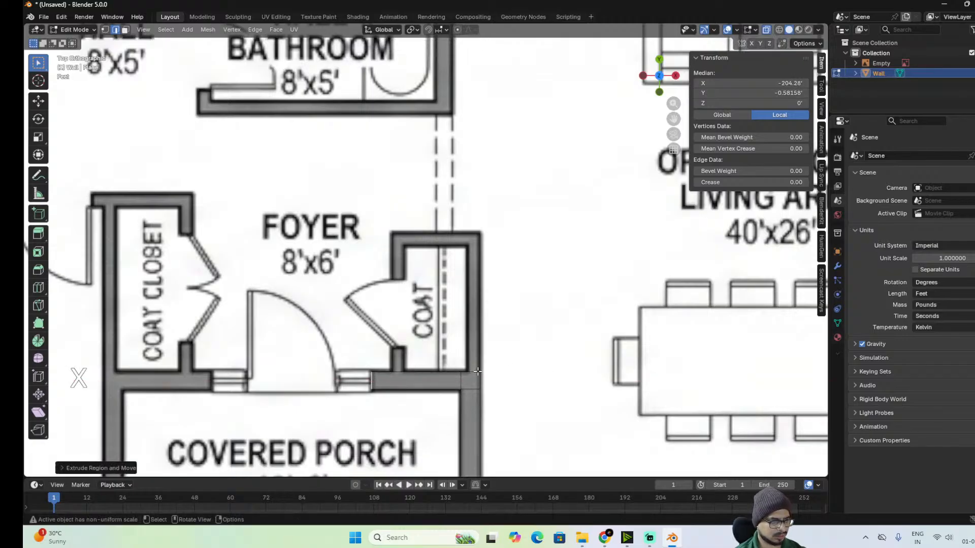
Add two loop cuts in the entrance wall at the faces of the coat closet's door-side wall, at local X about -200.79 and -202.16 feet.
{"action": "key", "text": "ctrl"}
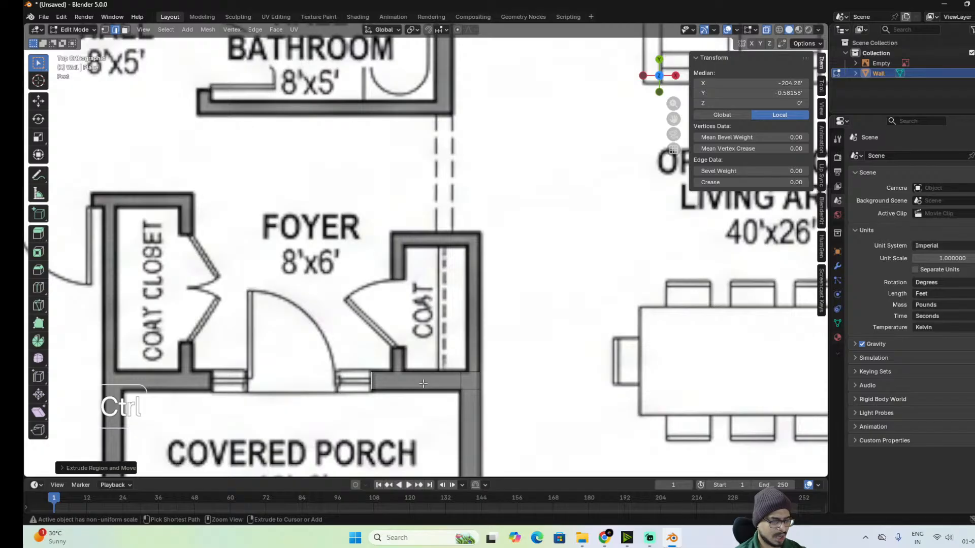
{"action": "key", "text": "ctrl+r"}
{"action": "left_click", "coordinate": [421, 384]}
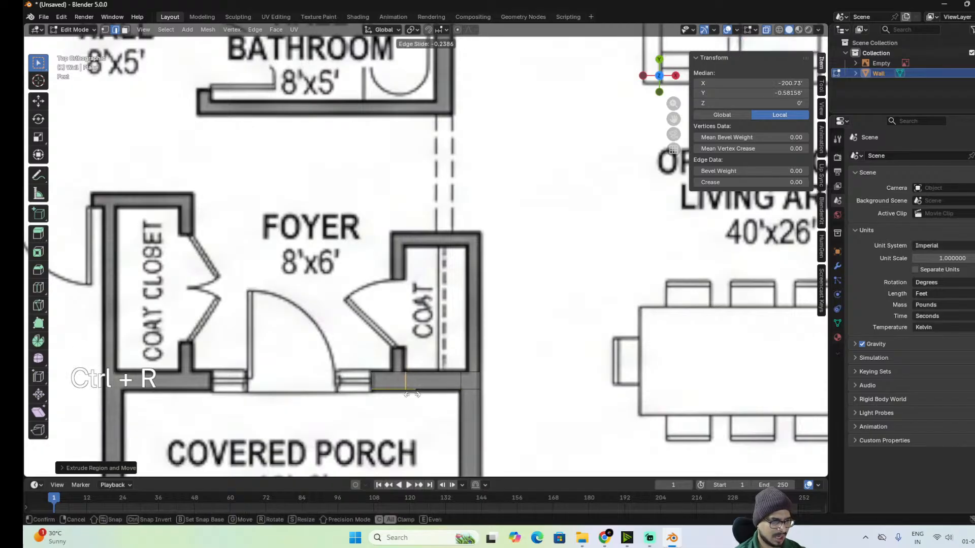
{"action": "left_click", "coordinate": [411, 394]}
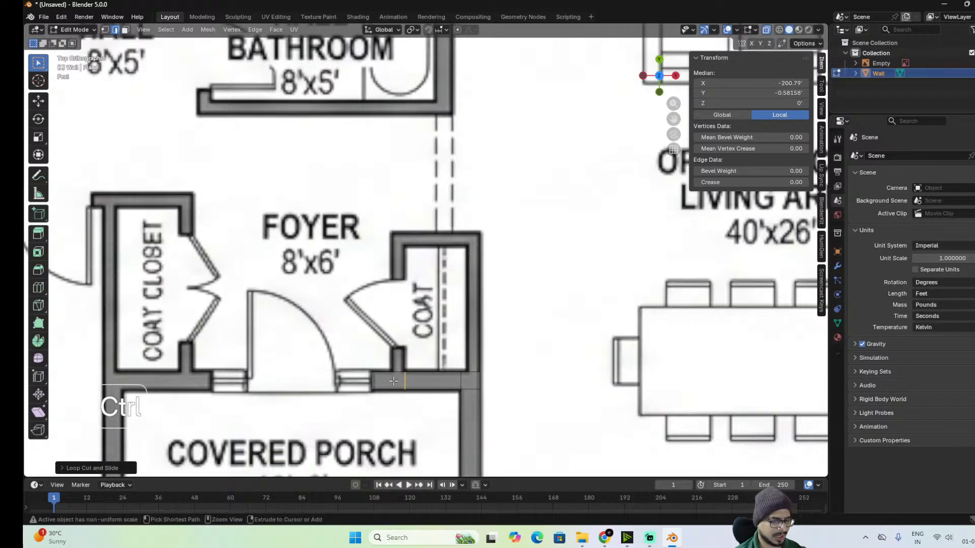
{"action": "left_click", "coordinate": [399, 387]}
{"action": "left_click", "coordinate": [397, 385]}
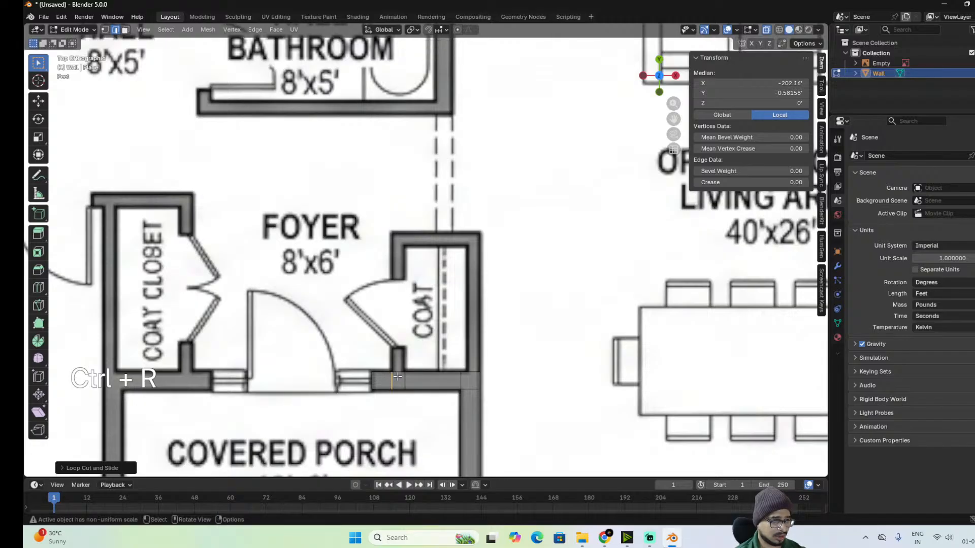
Extrude the edge between the two coat closet cuts along Y to local Y about -0.321 feet, forming the closet's door-side wall.
{"action": "left_click", "coordinate": [402, 367]}
{"action": "left_click", "coordinate": [398, 373]}
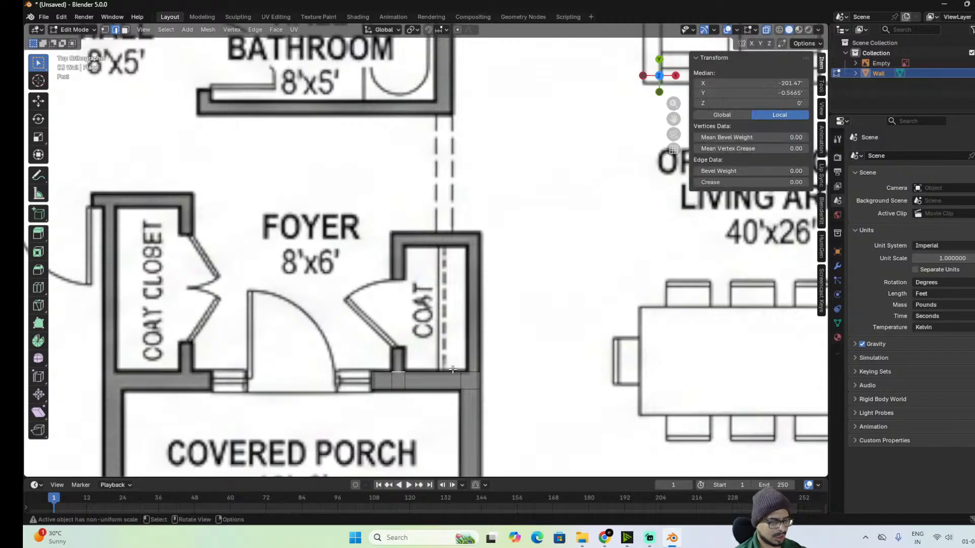
{"action": "key", "text": "e"}
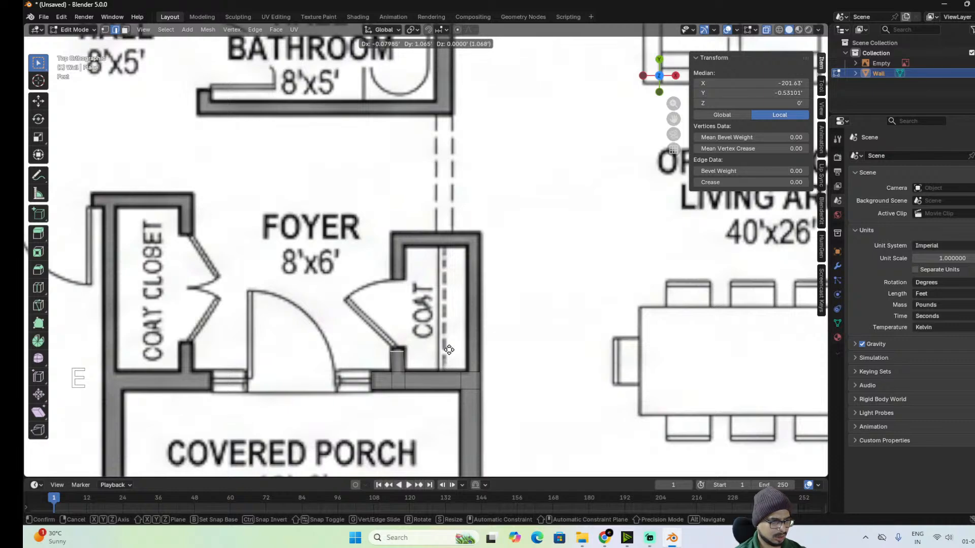
{"action": "key", "text": "y"}
{"action": "key", "text": "shift"}
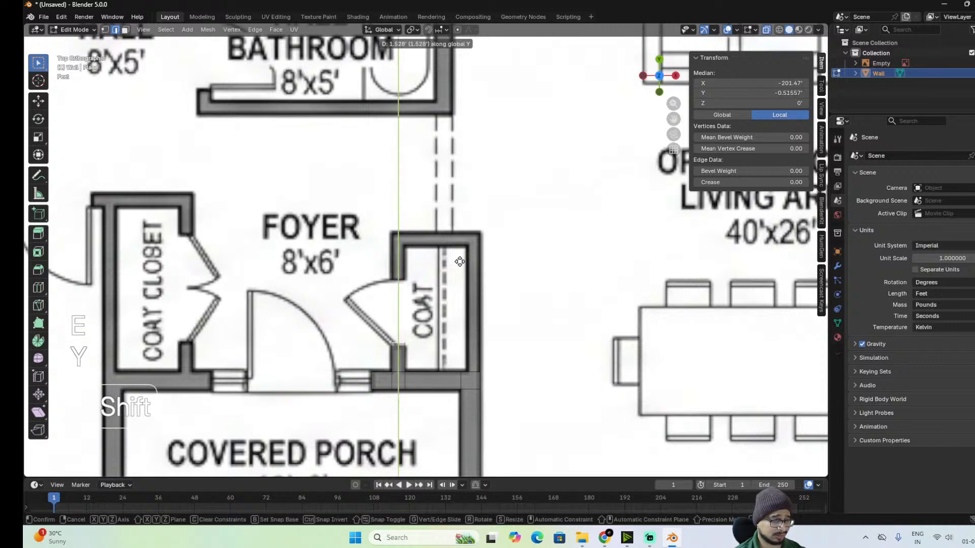
{"action": "key", "text": "shift"}
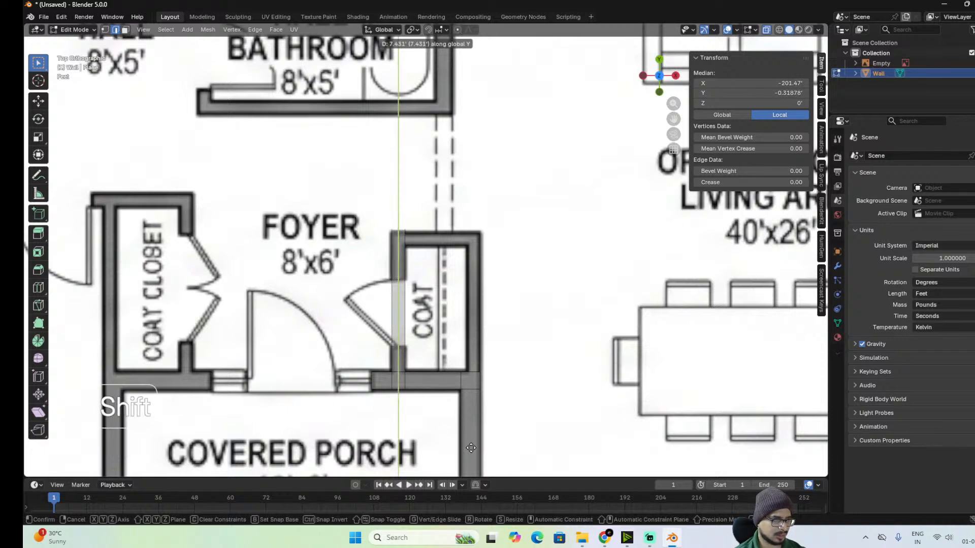
{"action": "left_click", "coordinate": [469, 458]}
Split the porch side wall lengthwise with a loop cut at the coat closet wall's inner face, at local X about -194.23 feet.
{"action": "middle_click_drag", "start_coordinate": [469, 459], "coordinate": [452, 400], "text": "shift"}
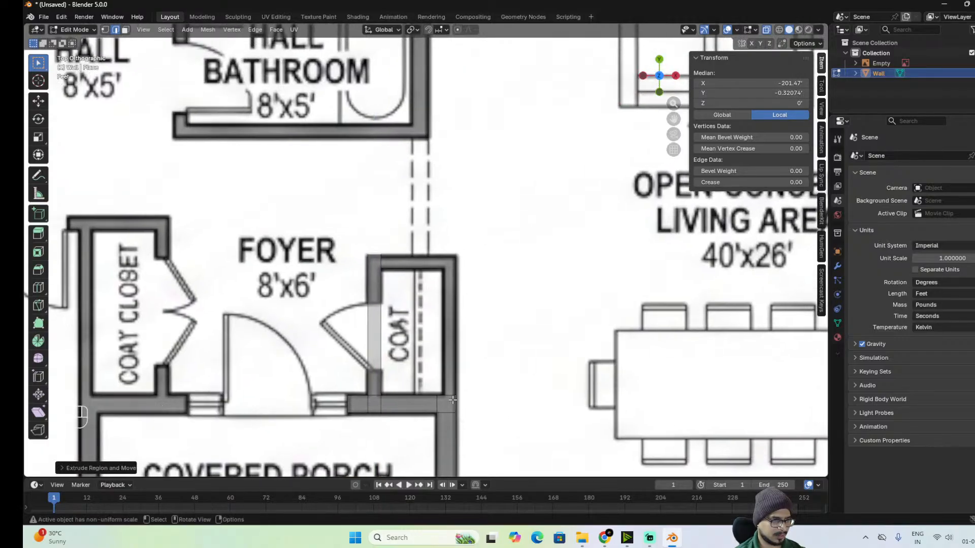
{"action": "left_click", "coordinate": [450, 395]}
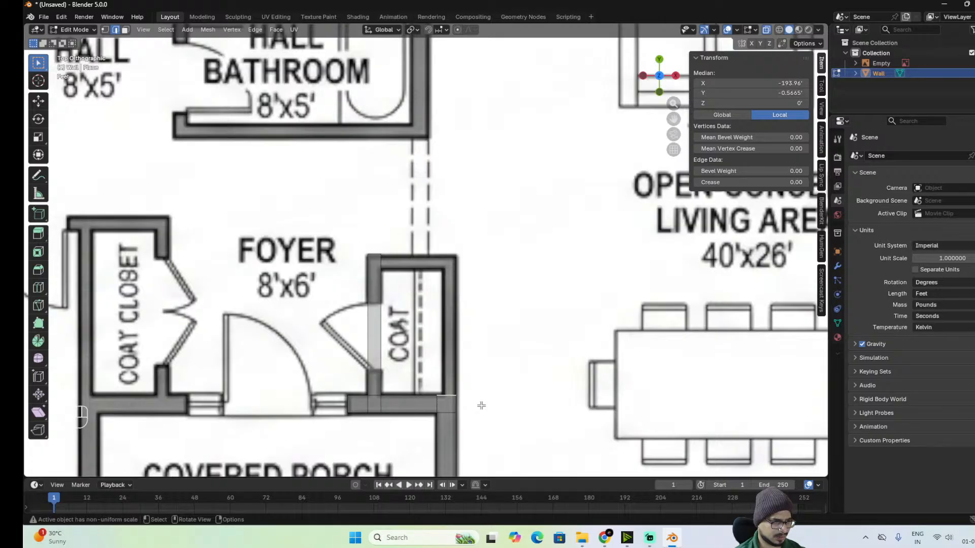
{"action": "scroll", "coordinate": [481, 406], "scroll_direction": "down", "scroll_amount": 5}
{"action": "scroll", "coordinate": [482, 404], "scroll_direction": "up", "scroll_amount": 3}
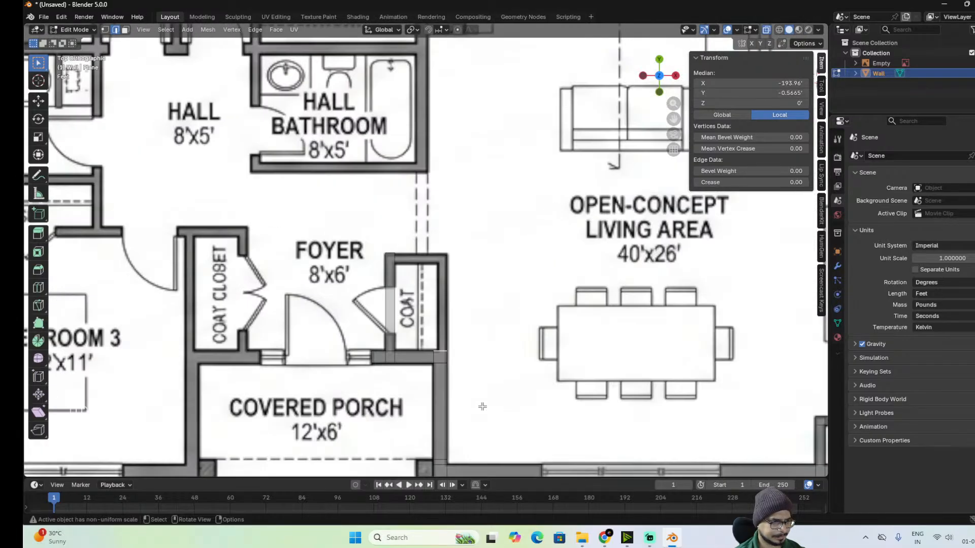
{"action": "scroll", "coordinate": [482, 407], "scroll_direction": "up", "scroll_amount": 2}
{"action": "scroll", "coordinate": [481, 407], "scroll_direction": "down", "scroll_amount": 3}
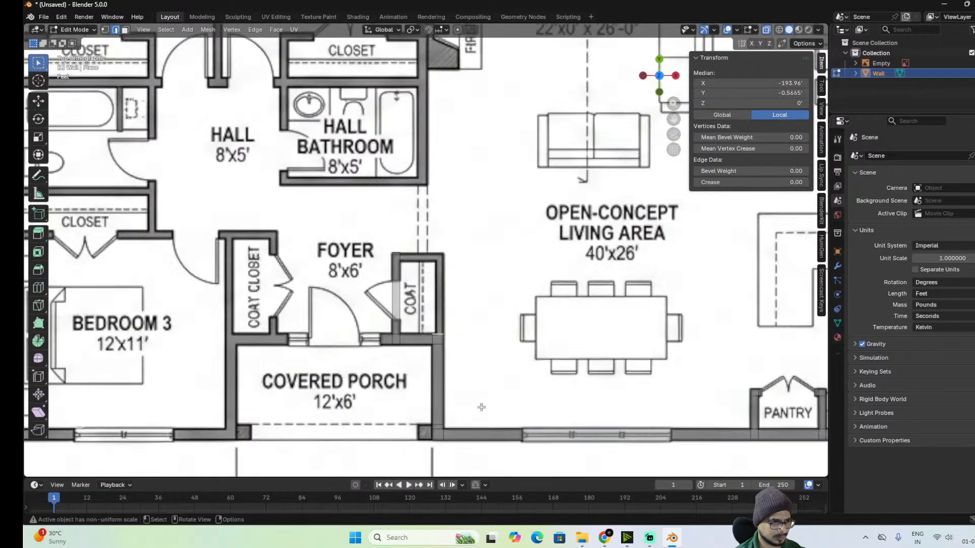
{"action": "key", "text": "ctrl"}
{"action": "key", "text": "ctrl+r"}
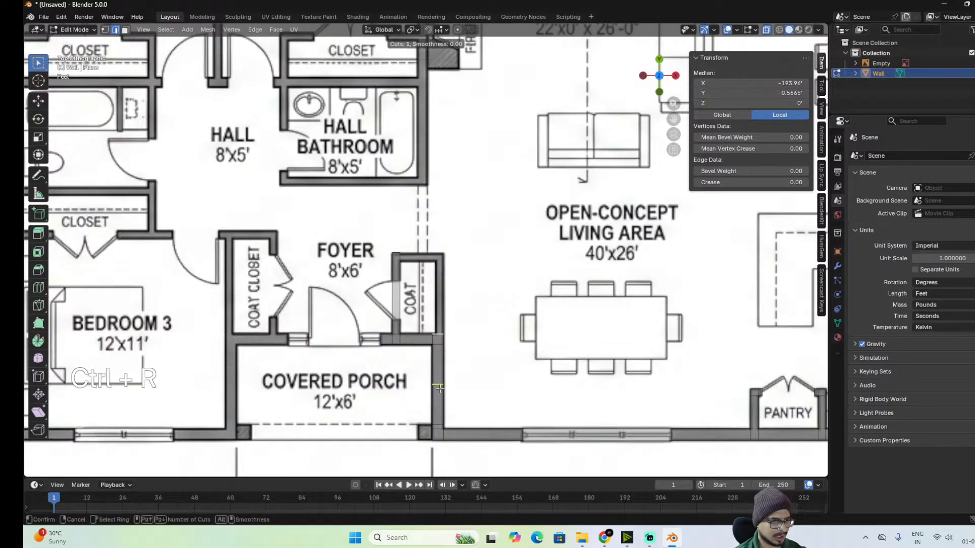
{"action": "left_click", "coordinate": [437, 340]}
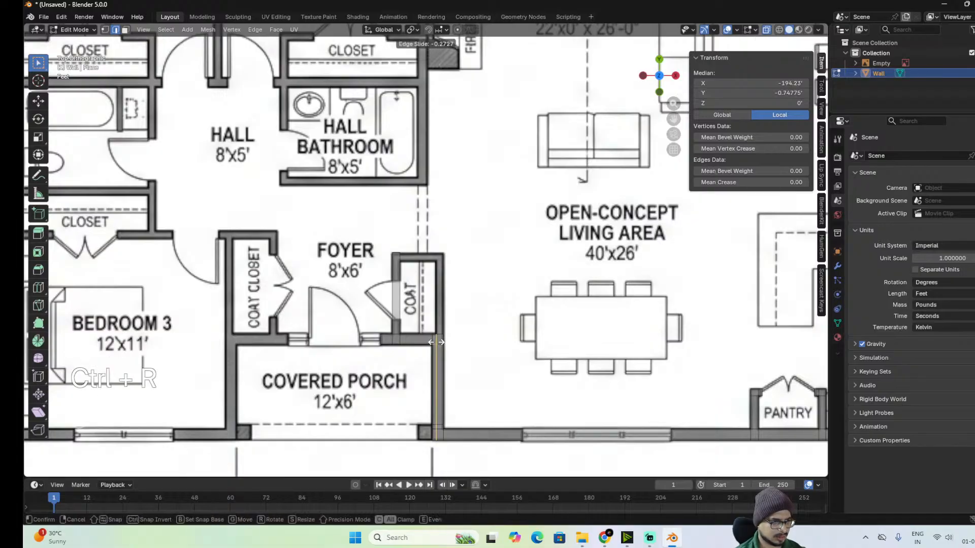
{"action": "key", "text": "shift"}
{"action": "left_click", "coordinate": [434, 356]}
Select the living-area-side part of the porch wall's end edge below the coat closet's outer wall.
{"action": "scroll", "coordinate": [457, 359], "scroll_direction": "up", "scroll_amount": 10}
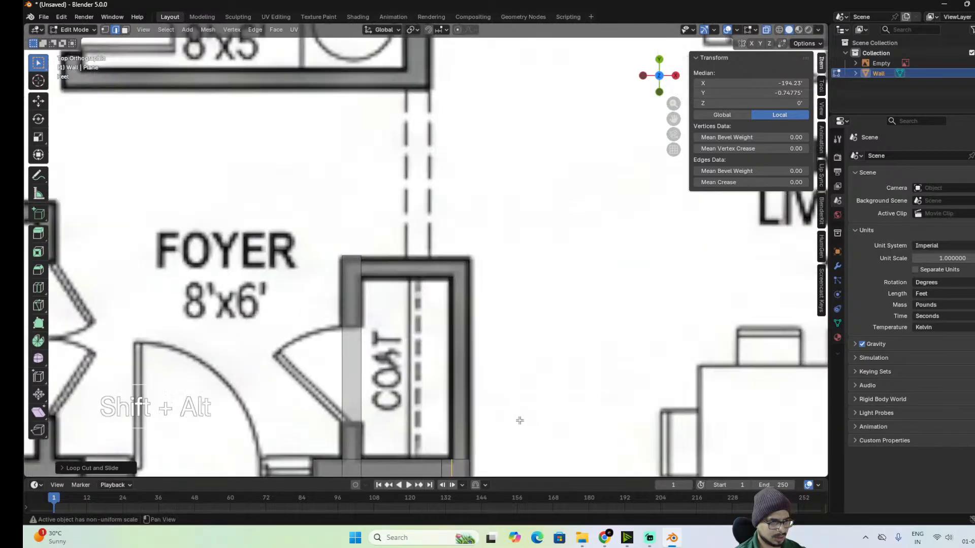
{"action": "left_click", "coordinate": [411, 410]}
{"action": "scroll", "coordinate": [545, 363], "scroll_direction": "down", "scroll_amount": 3}
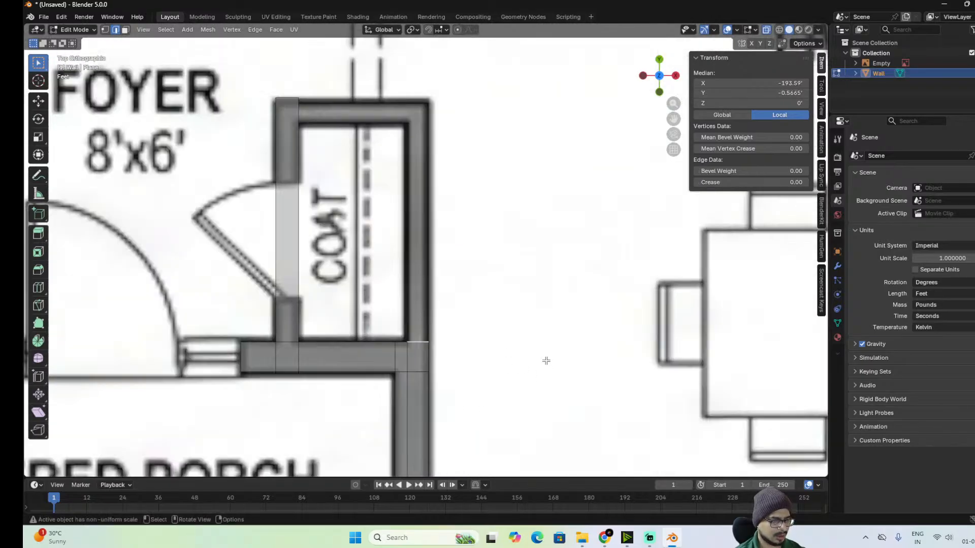
Extrude the coat closet's right wall edge about 7.36' along Y to the outer line of the closet's upper wall.
{"action": "middle_click_drag", "start_coordinate": [476, 266], "coordinate": [475, 367], "text": "shift"}
{"action": "key", "text": "e"}
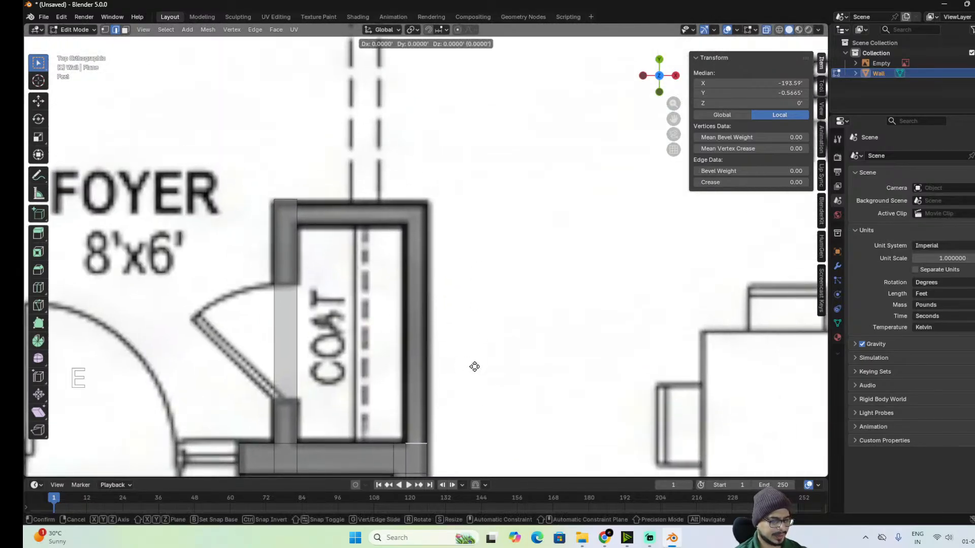
{"action": "key", "text": "y"}
{"action": "key", "text": "shift"}
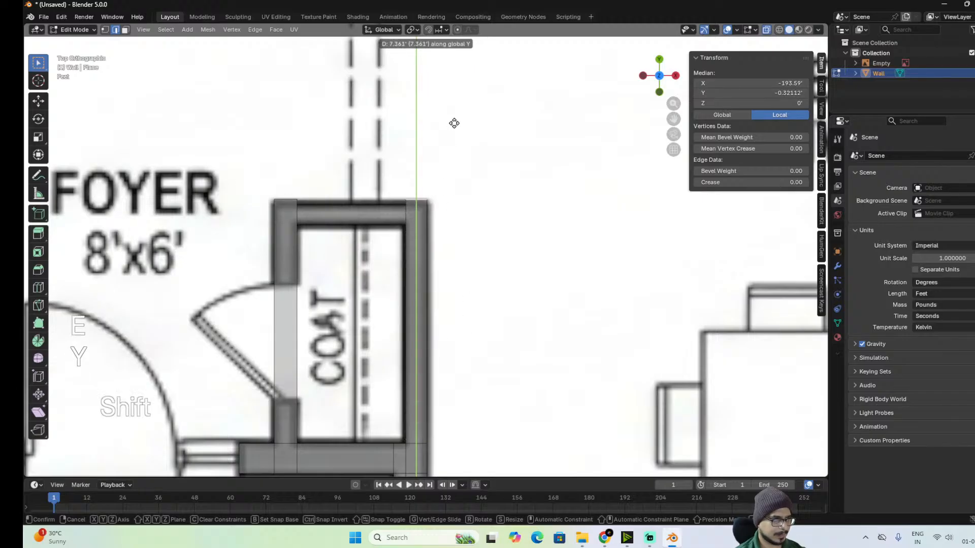
{"action": "left_click", "coordinate": [453, 123]}
Add a loop cut to each coat closet side wall and move both about 2.9' along Y to the upper wall's inner line.
{"action": "scroll", "coordinate": [505, 270], "scroll_direction": "up", "scroll_amount": 4}
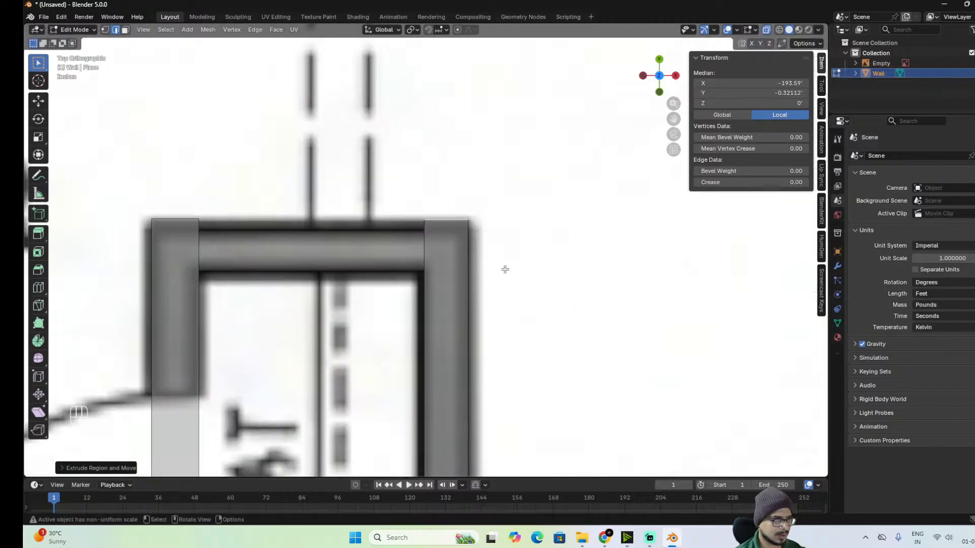
{"action": "middle_click_drag", "start_coordinate": [468, 274], "coordinate": [510, 308], "text": "shift"}
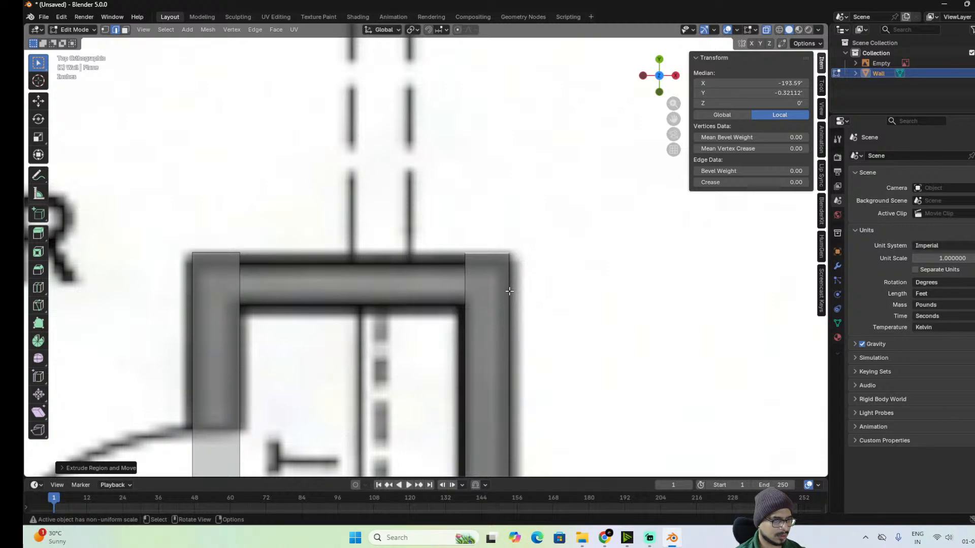
{"action": "scroll", "coordinate": [479, 326], "scroll_direction": "down", "scroll_amount": 2}
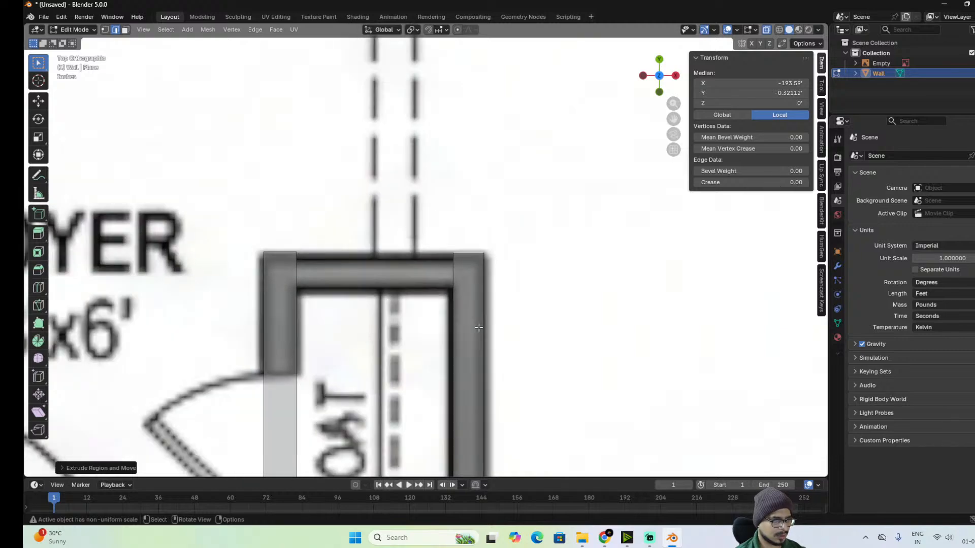
{"action": "key", "text": "ctrl+r"}
{"action": "left_click", "coordinate": [476, 391]}
{"action": "left_click", "coordinate": [475, 391]}
{"action": "key", "text": "ctrl+r"}
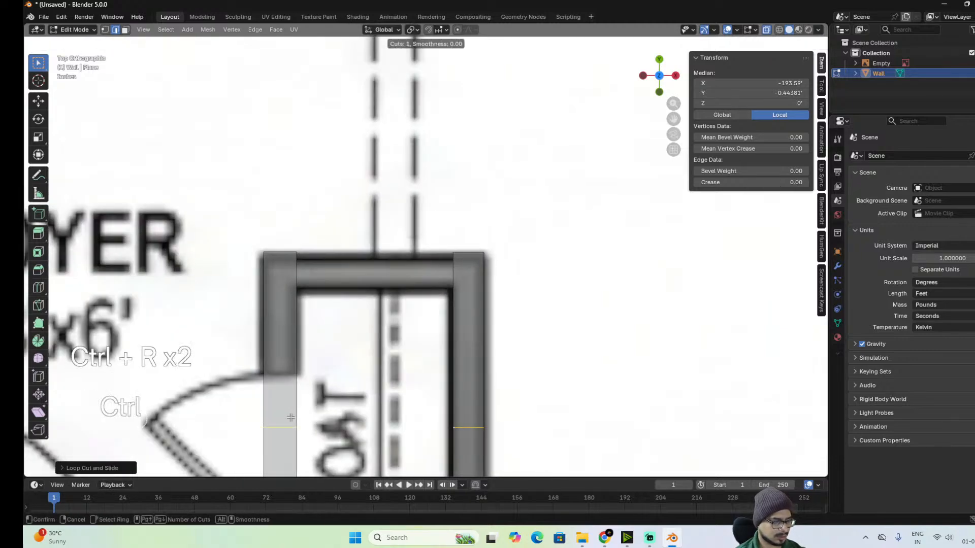
{"action": "left_click", "coordinate": [288, 422]}
{"action": "left_click", "coordinate": [287, 423]}
{"action": "left_click", "coordinate": [466, 427], "text": "shift"}
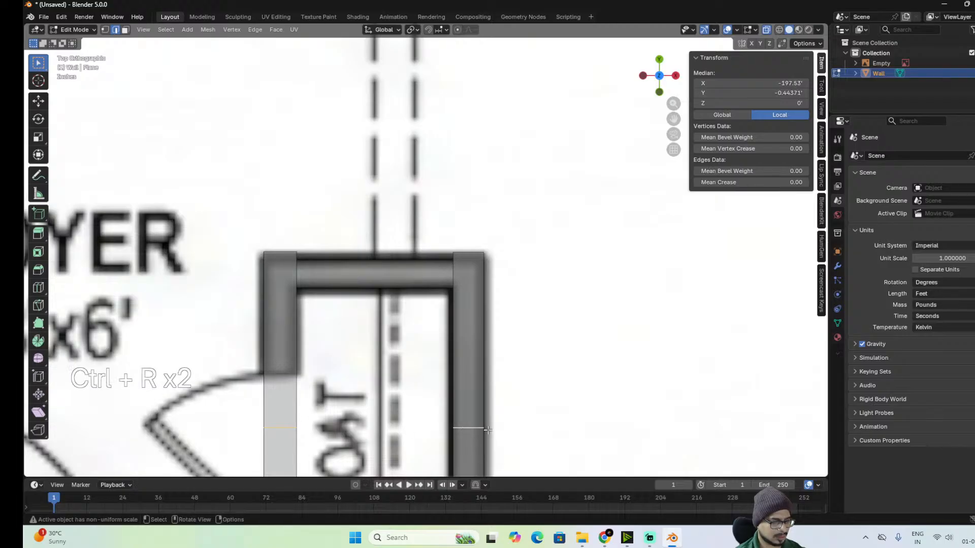
{"action": "key", "text": "g"}
{"action": "key", "text": "y"}
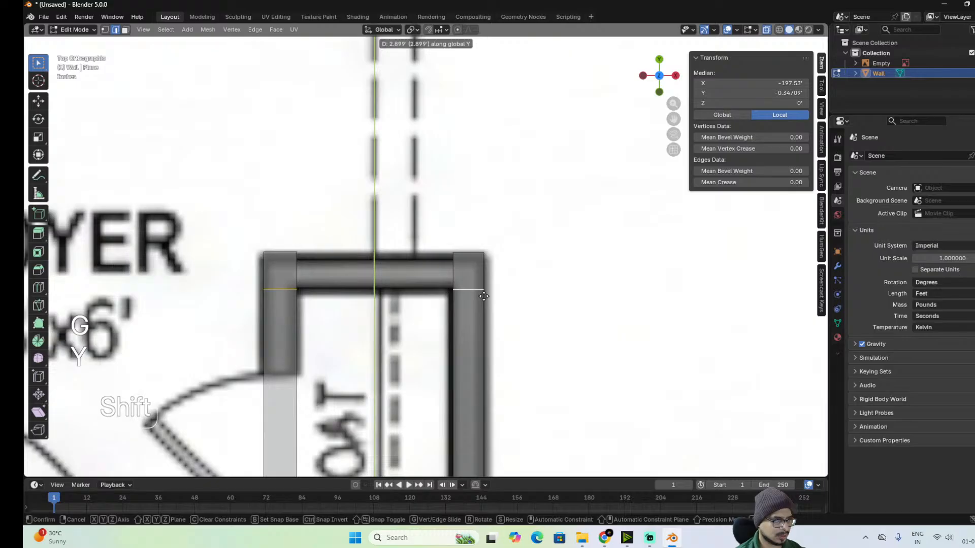
{"action": "left_click", "coordinate": [483, 297]}
Bridge the facing inner edges of the two side walls to form the coat closet's upper wall.
{"action": "left_click", "coordinate": [453, 274]}
{"action": "left_click", "coordinate": [291, 272], "text": "shift"}
{"action": "key", "text": "ctrl+e"}
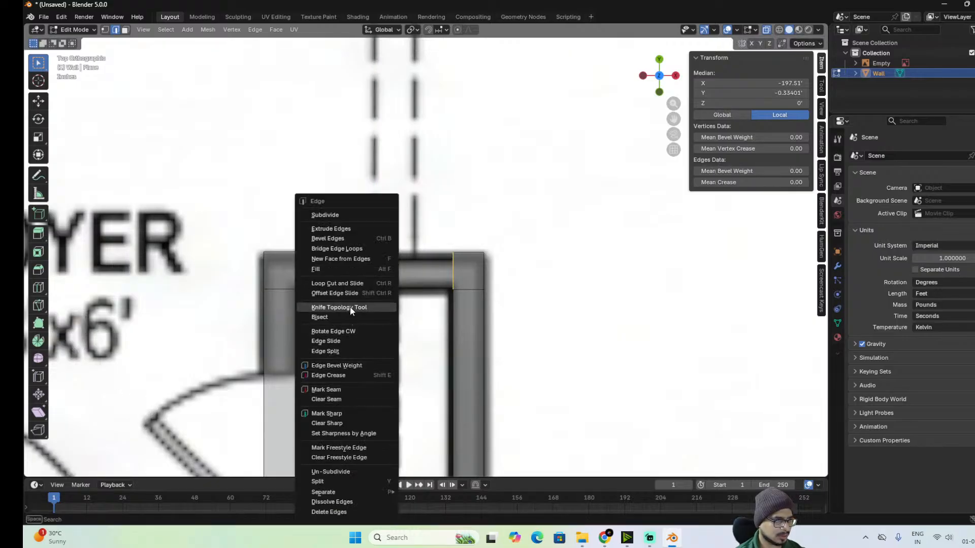
{"action": "left_click", "coordinate": [365, 248]}
{"action": "scroll", "coordinate": [465, 274], "scroll_direction": "down", "scroll_amount": 8}
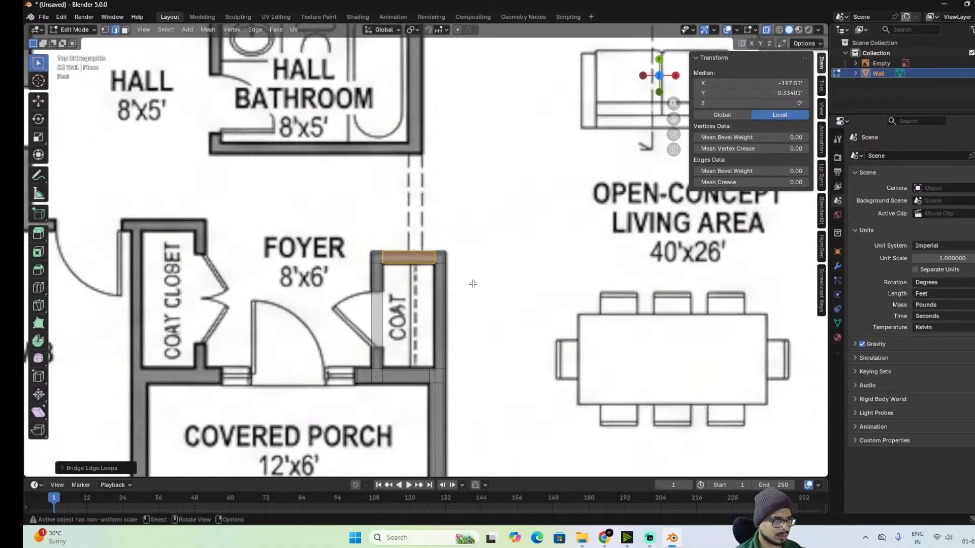
Add two loop cuts on the coat closet's left wall, aligned with the lower and upper ends of its door opening.
{"action": "scroll", "coordinate": [472, 282], "scroll_direction": "up", "scroll_amount": 5}
{"action": "left_click_drag", "start_coordinate": [545, 428], "coordinate": [642, 377], "text": "alt+shift"}
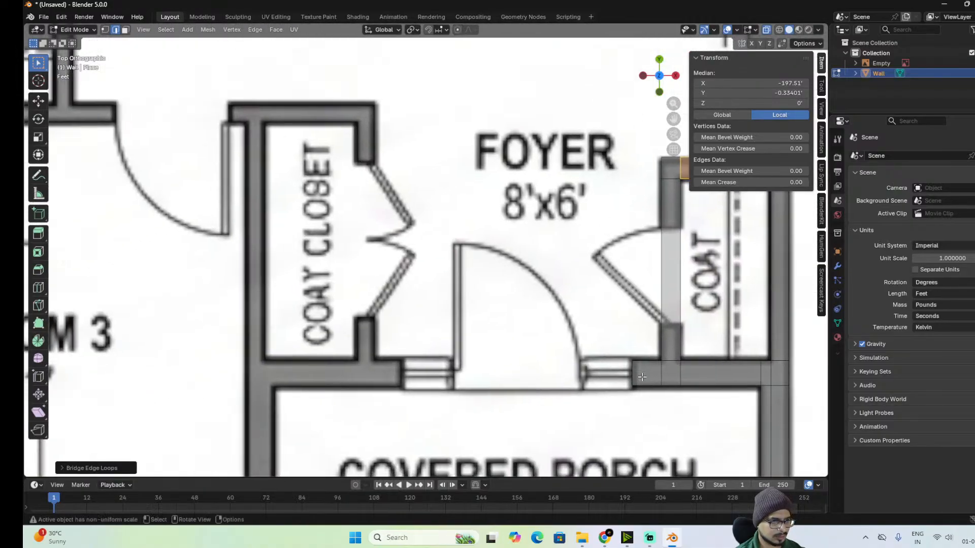
{"action": "left_click_drag", "start_coordinate": [673, 342], "coordinate": [565, 337], "text": "alt+shift"}
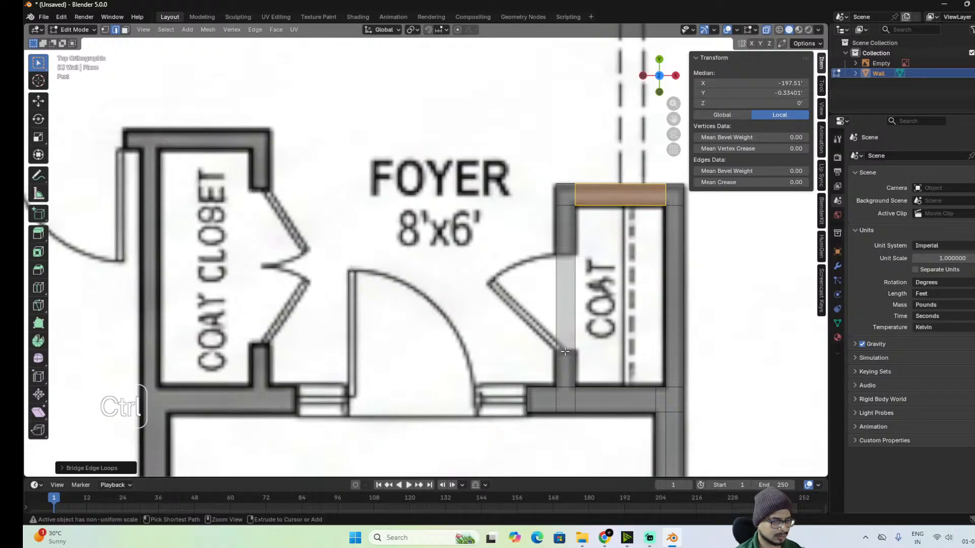
{"action": "key", "text": "ctrl+r"}
{"action": "left_click", "coordinate": [565, 353]}
{"action": "key", "text": "shift"}
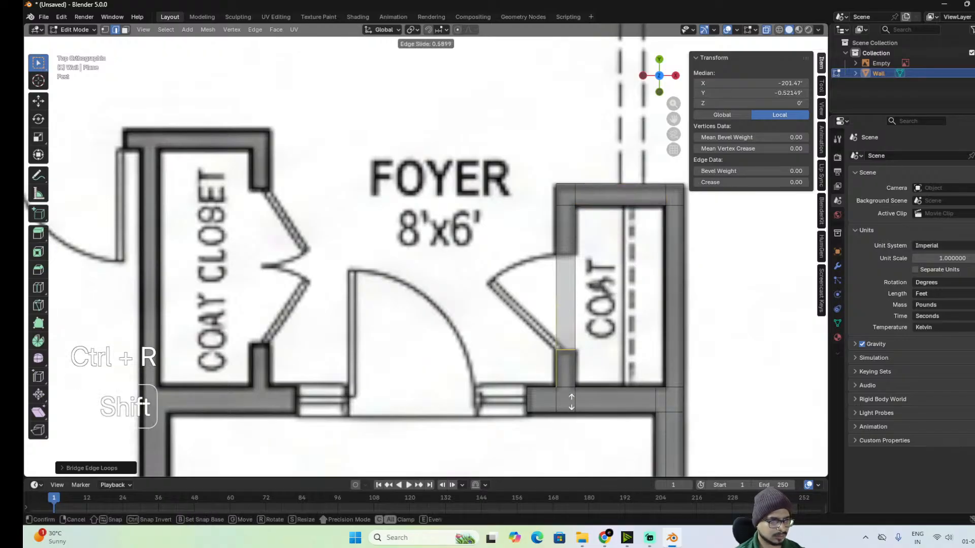
{"action": "left_click", "coordinate": [573, 401]}
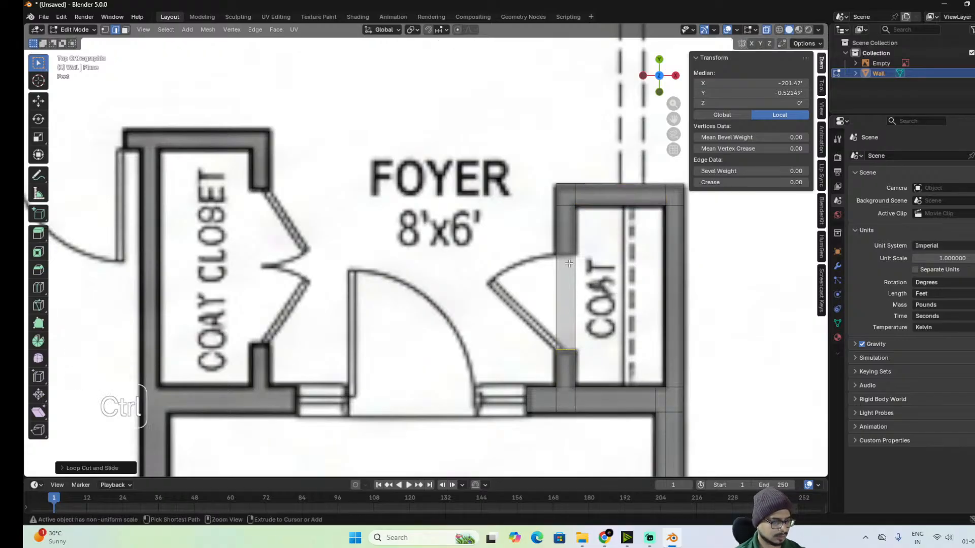
{"action": "key", "text": "ctrl+r"}
{"action": "left_click", "coordinate": [569, 259]}
{"action": "key", "text": "shift"}
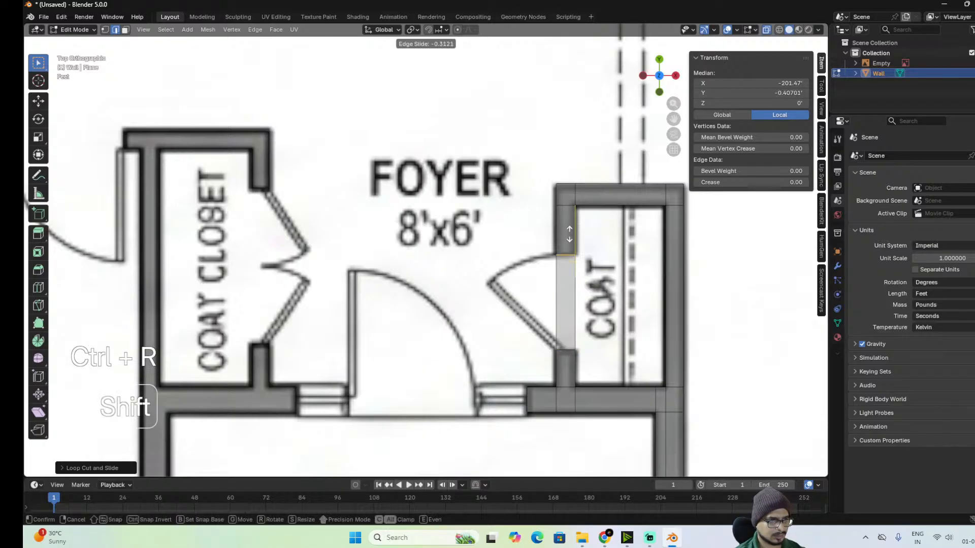
{"action": "left_click", "coordinate": [569, 234]}
Extrude the foyer's front wall end along X across the entry door and sidelights to the far sidelight's outer end.
{"action": "scroll", "coordinate": [559, 325], "scroll_direction": "down", "scroll_amount": 4}
{"action": "middle_click_drag", "start_coordinate": [554, 348], "coordinate": [681, 359], "text": "shift"}
{"action": "scroll", "coordinate": [681, 360], "scroll_direction": "up", "scroll_amount": 3}
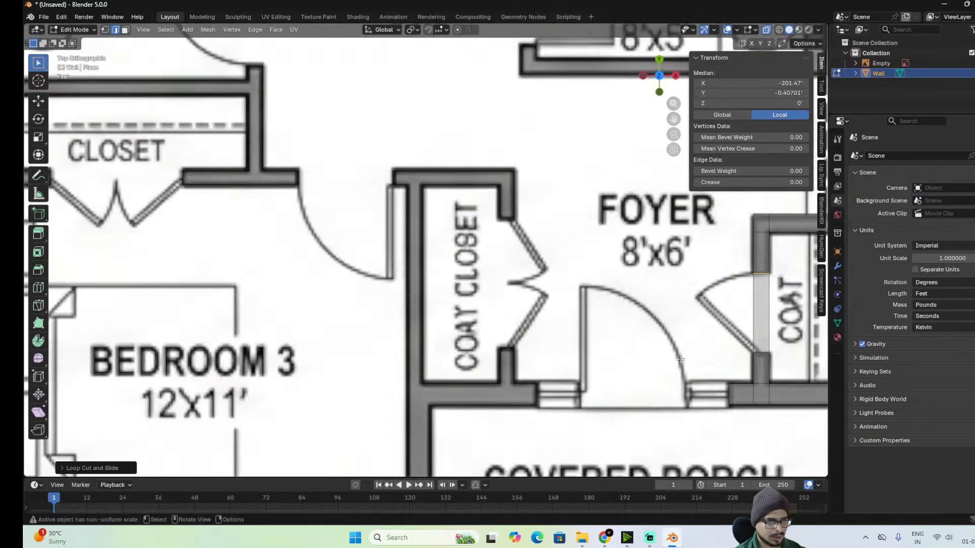
{"action": "middle_click_drag", "start_coordinate": [725, 401], "coordinate": [620, 387], "text": "shift"}
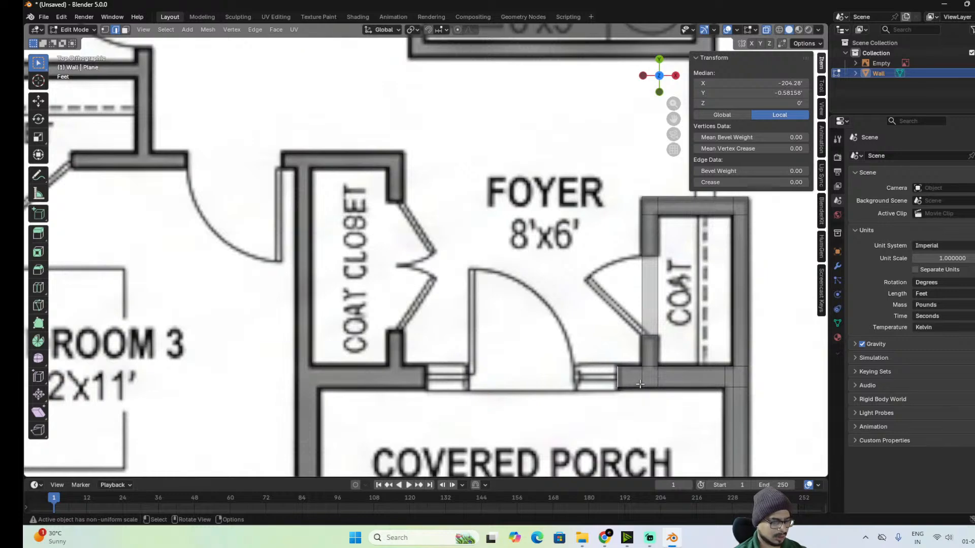
{"action": "key", "text": "e"}
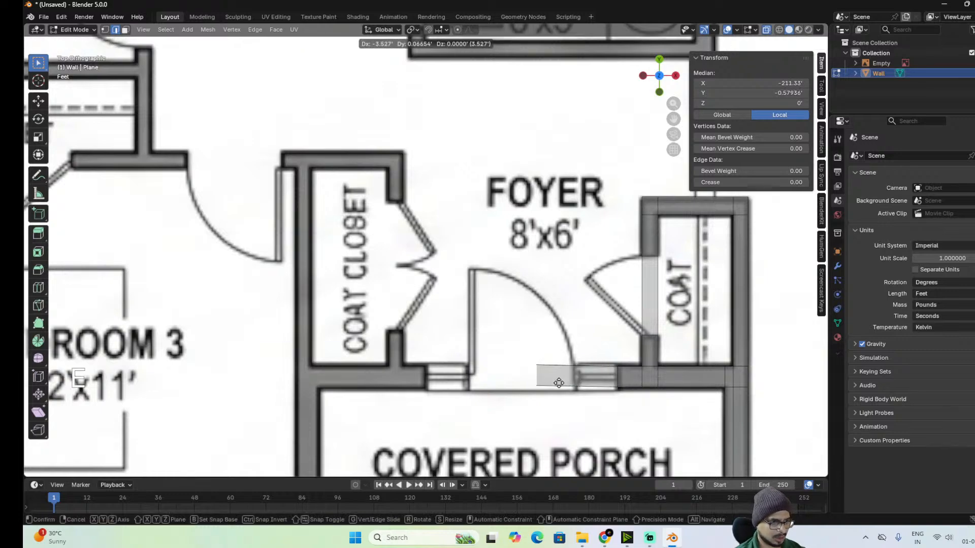
{"action": "key", "text": "y"}
{"action": "key", "text": "x"}
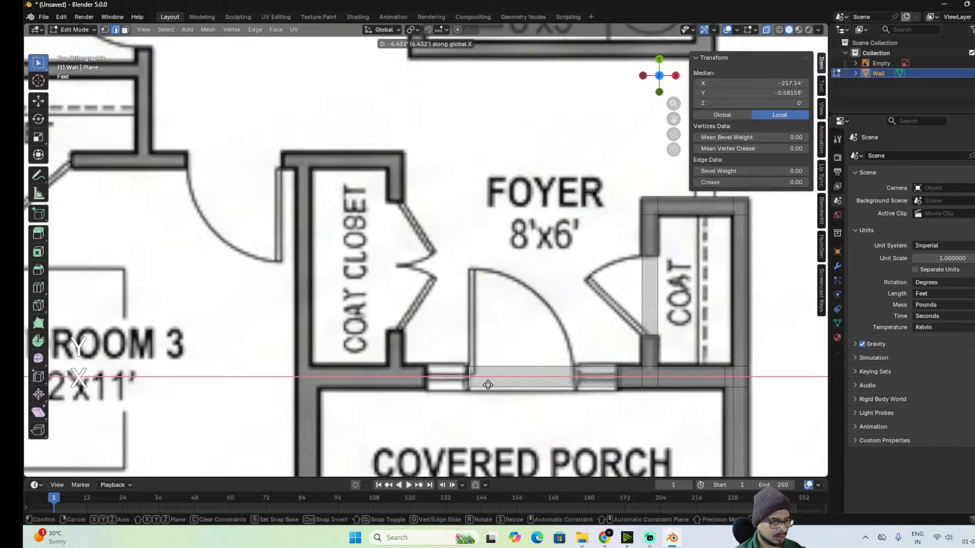
{"action": "left_click", "coordinate": [448, 389]}
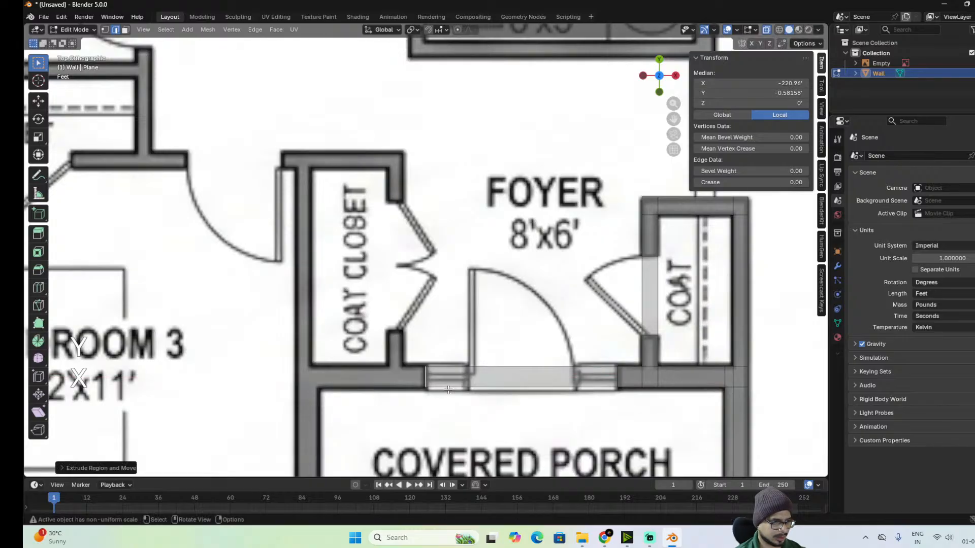
Extrude the front wall about 1' along X to the coay closet's right wall, plus about 0.7' across that wall's thickness.
{"action": "key", "text": "e"}
{"action": "key", "text": "x"}
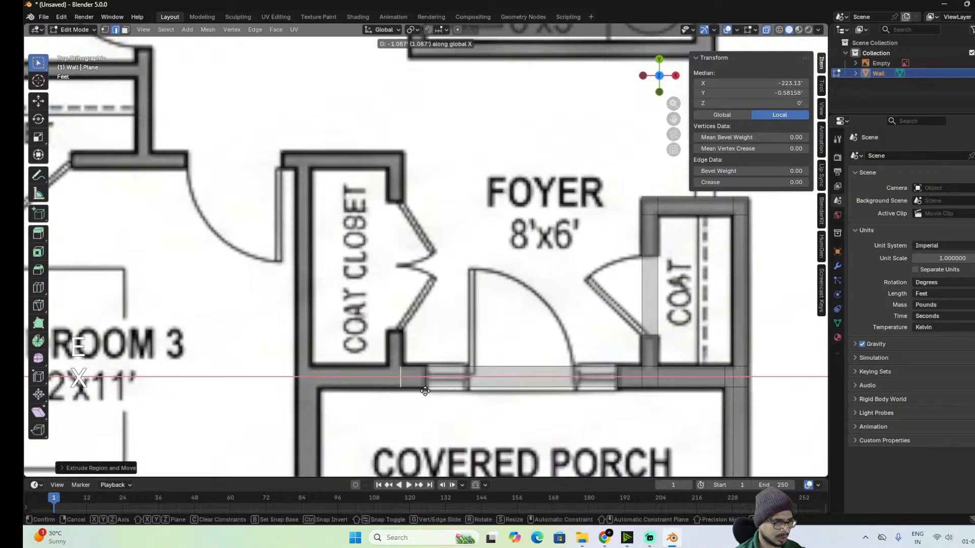
{"action": "key", "text": "z"}
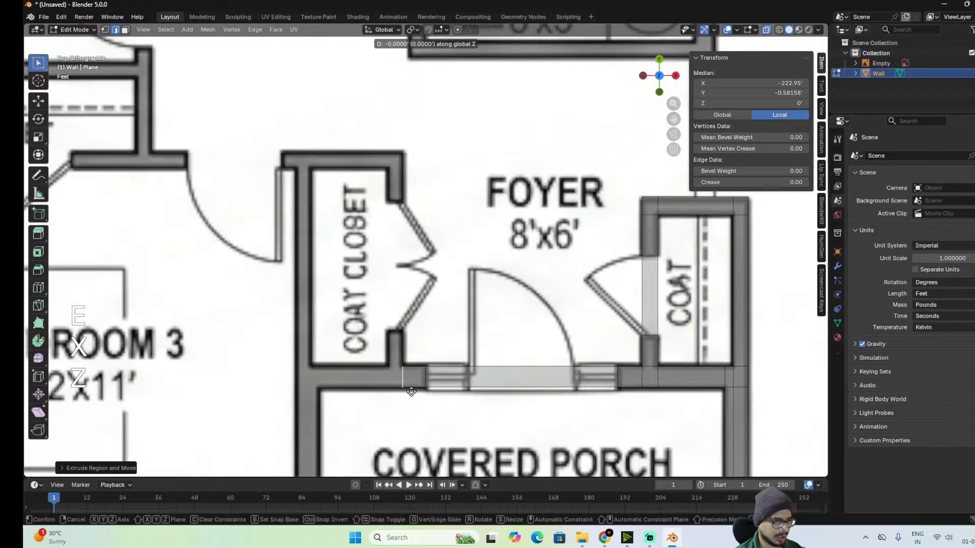
{"action": "key", "text": "x"}
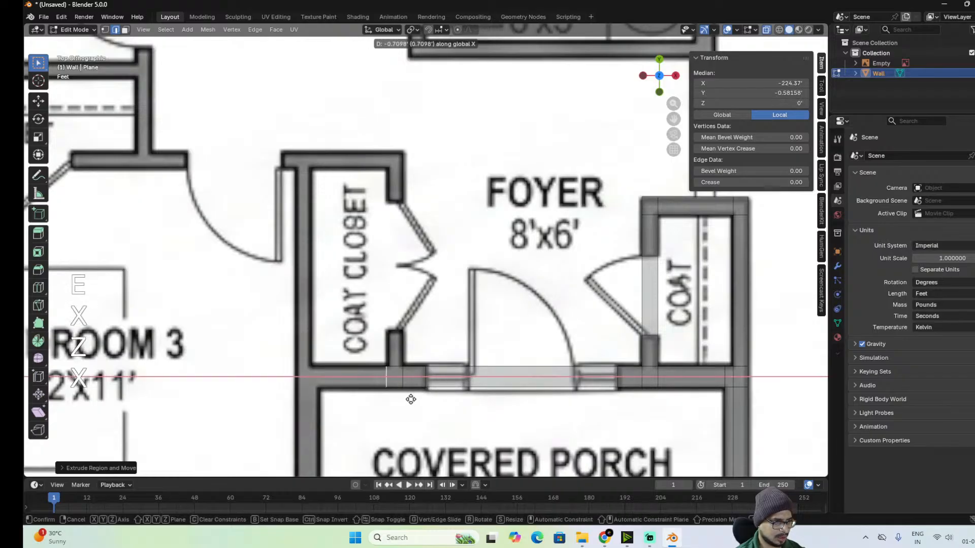
{"action": "left_click", "coordinate": [412, 401]}
Extrude the front wall end about 3.97' along X to the outer line of the wall beside Bedroom 3.
{"action": "key", "text": "e"}
{"action": "key", "text": "x"}
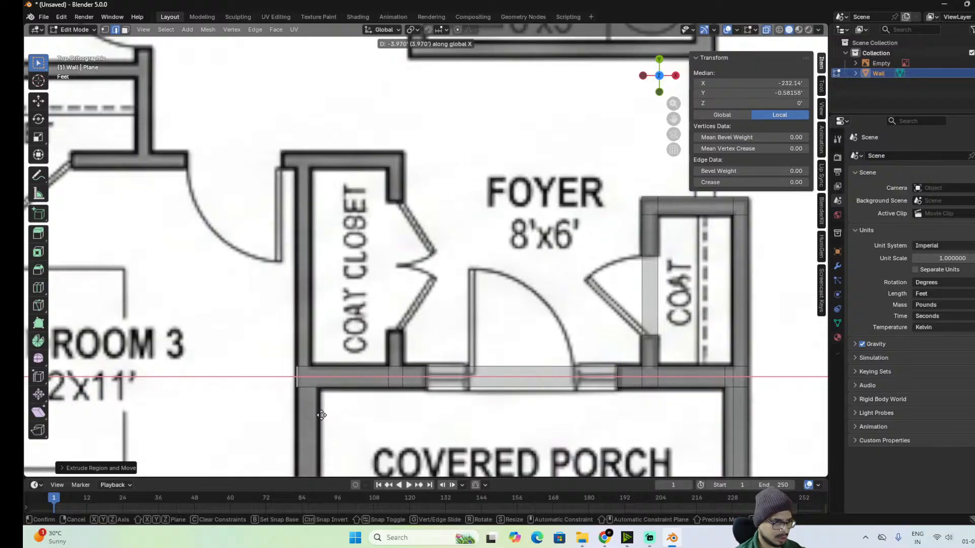
{"action": "left_click", "coordinate": [321, 415]}
Add two loop cuts near the front wall's left end, matching the inner lines of the porch wall and coay closet wall.
{"action": "key", "text": "ctrl+r"}
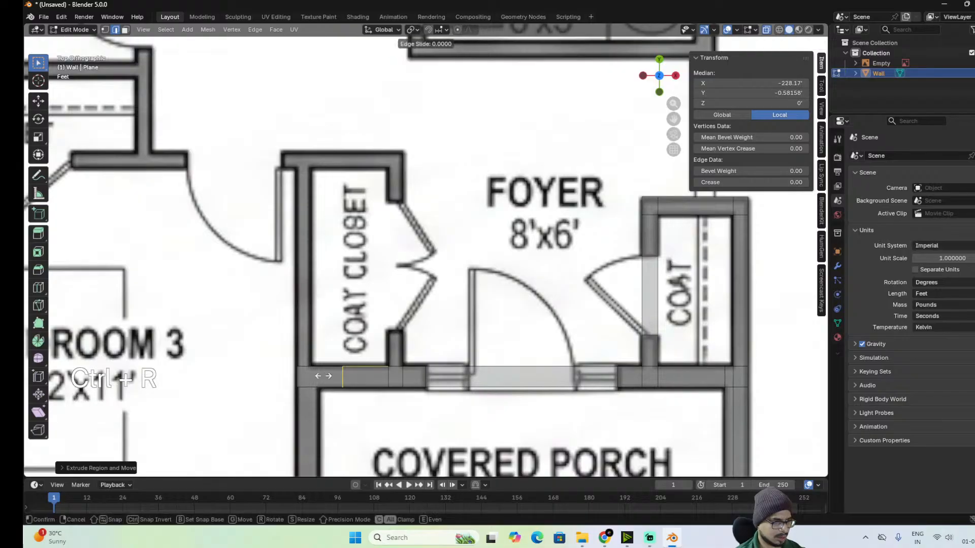
{"action": "left_click", "coordinate": [310, 378]}
{"action": "left_click", "coordinate": [299, 397]}
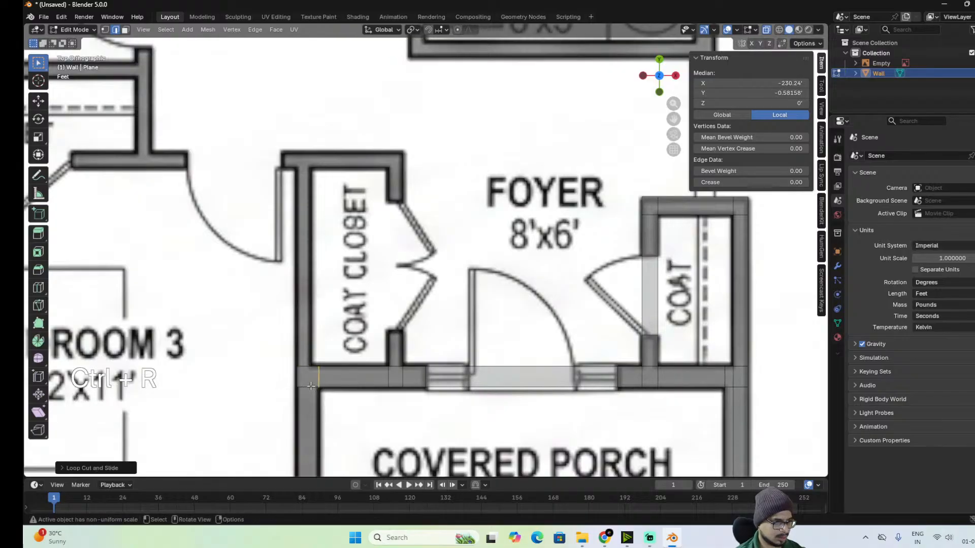
{"action": "key", "text": "ctrl+r"}
{"action": "left_click", "coordinate": [306, 381]}
{"action": "left_click", "coordinate": [316, 385]}
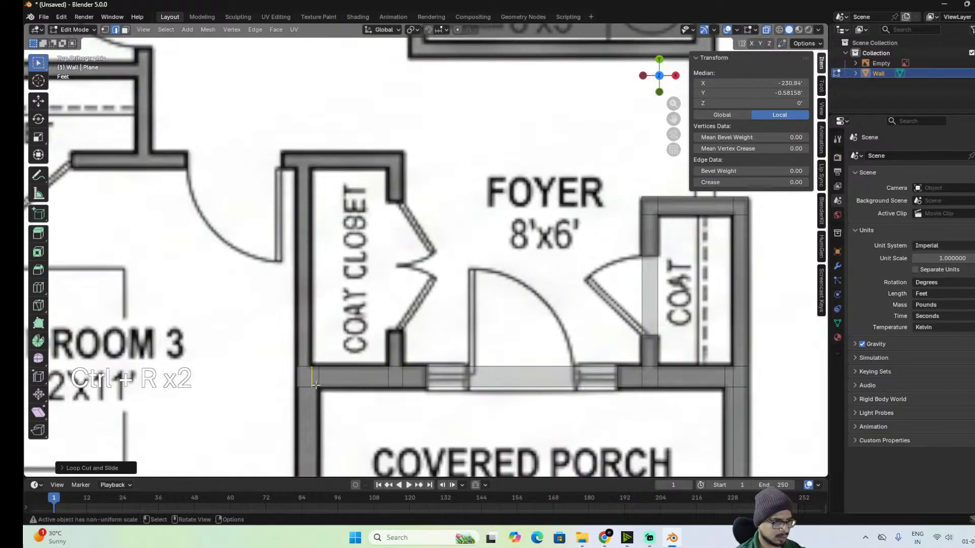
{"action": "key", "text": "f"}
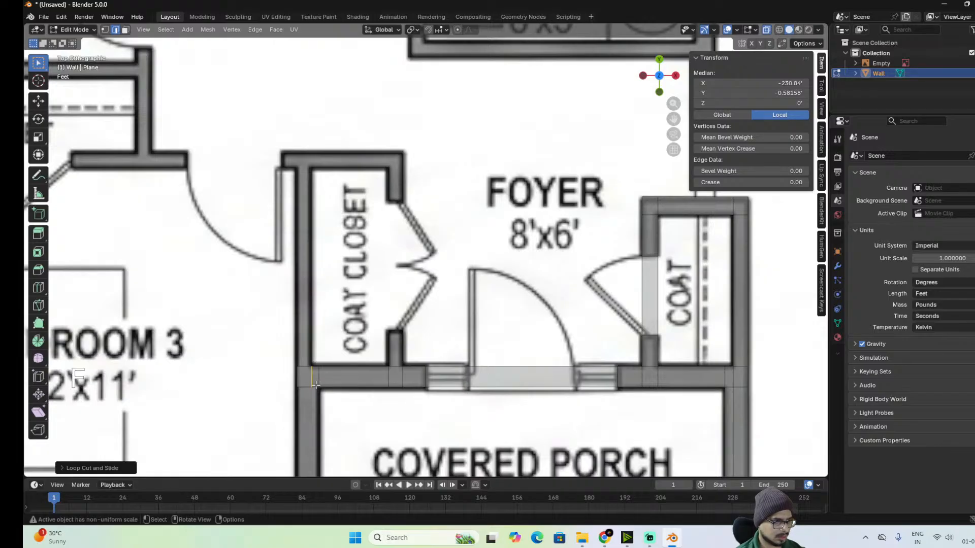
{"action": "key", "text": "ctrl+z"}
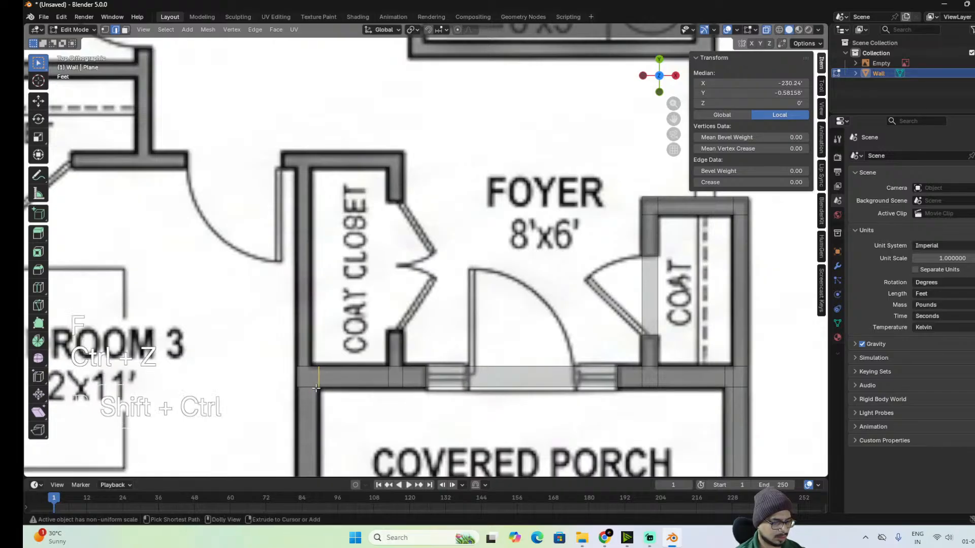
{"action": "key", "text": "ctrl+shift+z"}
Move the new edge slightly left along X to align it with the coay closet left wall's inner line.
{"action": "key", "text": "g"}
{"action": "key", "text": "x"}
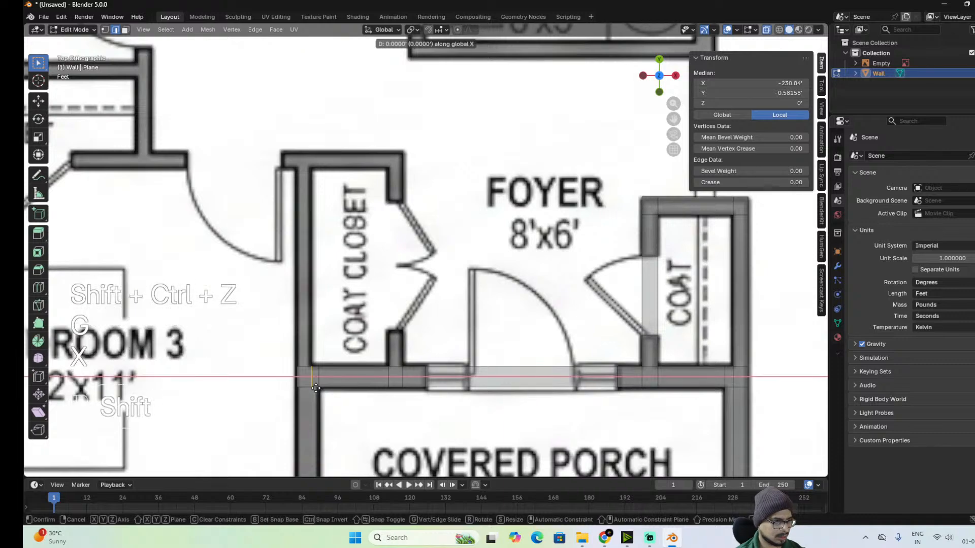
{"action": "left_click", "coordinate": [320, 368]}
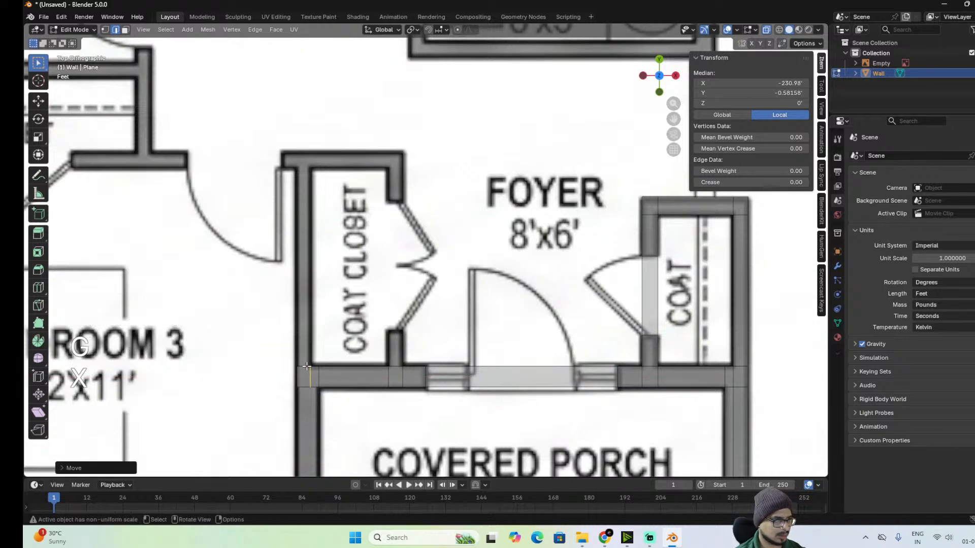
Extrude the upper edges at both coay closet side-wall junctions about 9.3' along Y to the closet's upper outer line.
{"action": "left_click", "coordinate": [401, 370]}
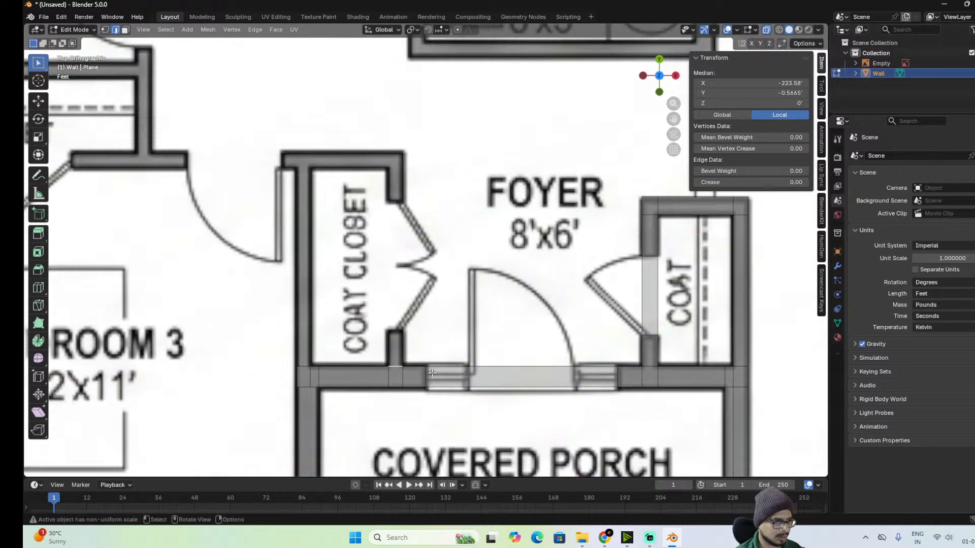
{"action": "left_click", "coordinate": [315, 370], "text": "shift"}
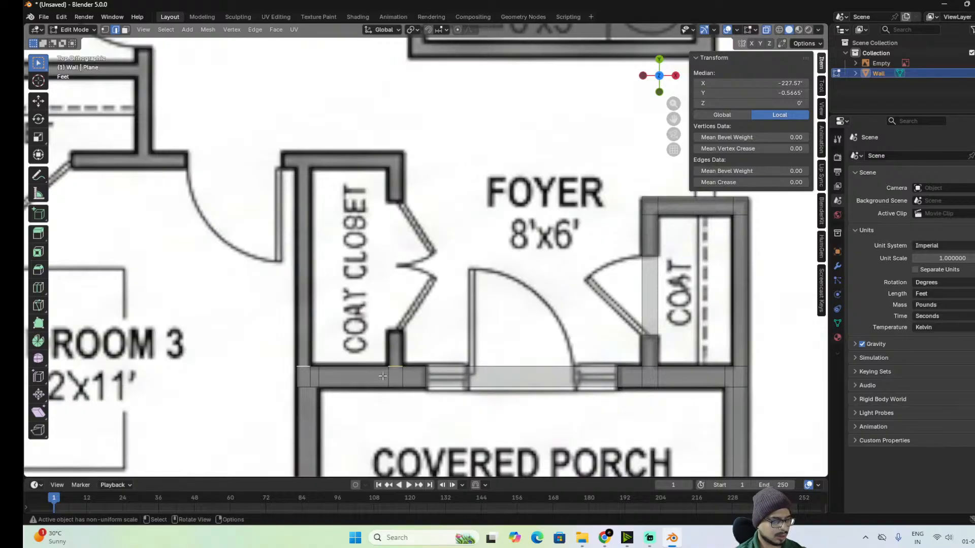
{"action": "key", "text": "e"}
{"action": "key", "text": "y"}
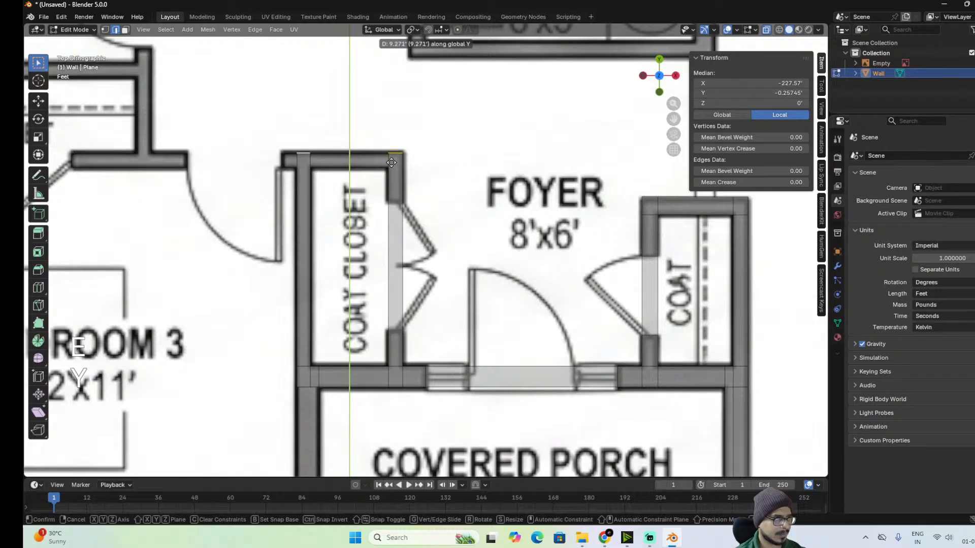
{"action": "left_click", "coordinate": [395, 149]}
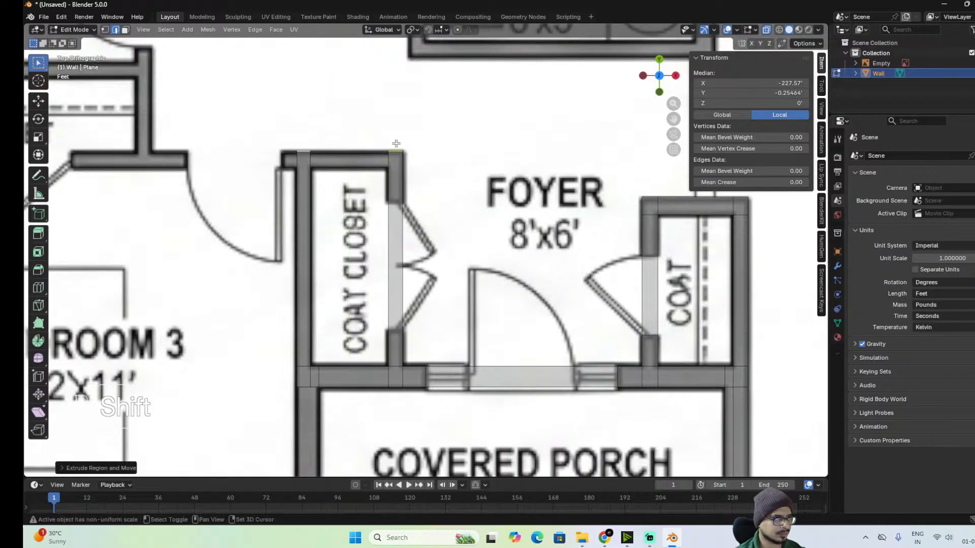
Add loop cuts across the coay closet's foyer-side wall at the upper and lower ends of its door opening.
{"action": "key", "text": "ctrl+r"}
{"action": "left_click", "coordinate": [398, 209]}
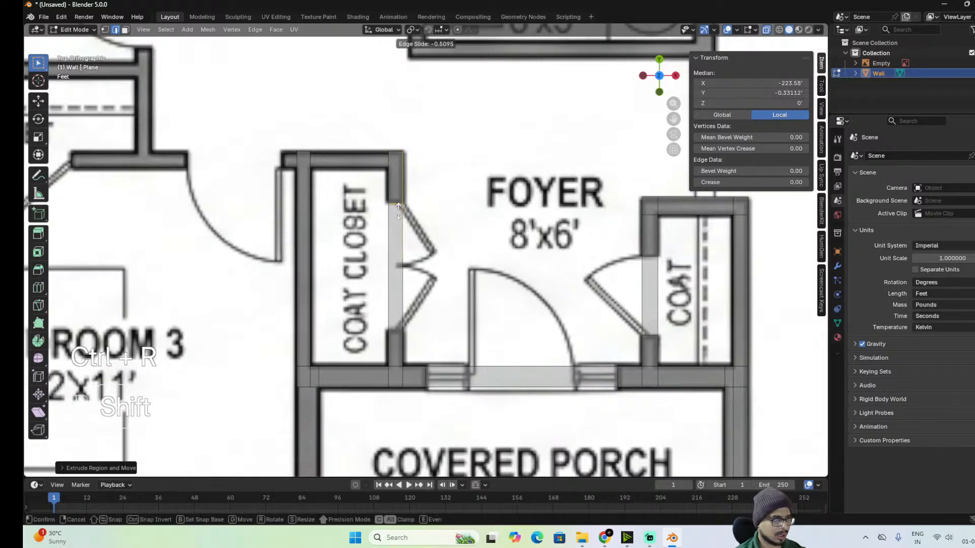
{"action": "left_click", "coordinate": [404, 191]}
{"action": "key", "text": "ctrl+r"}
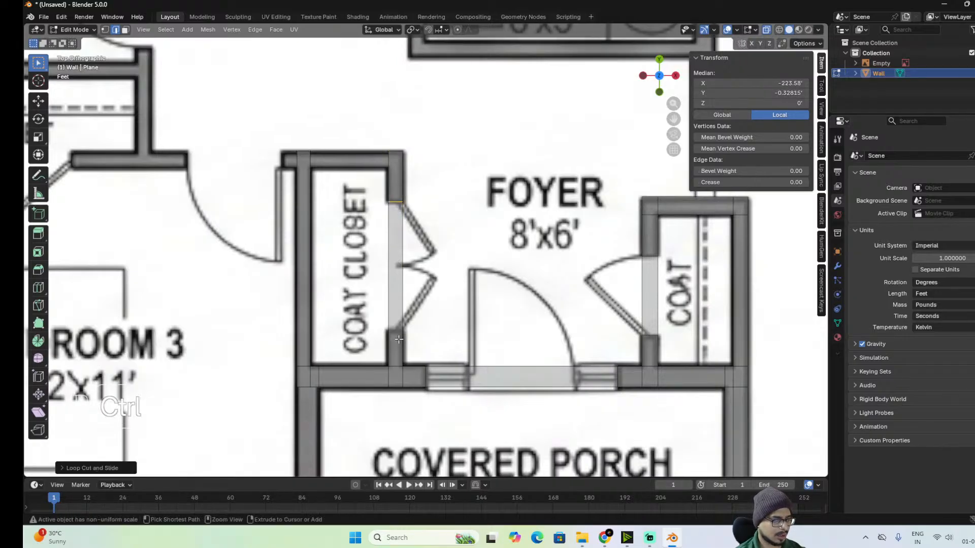
{"action": "left_click", "coordinate": [399, 339]}
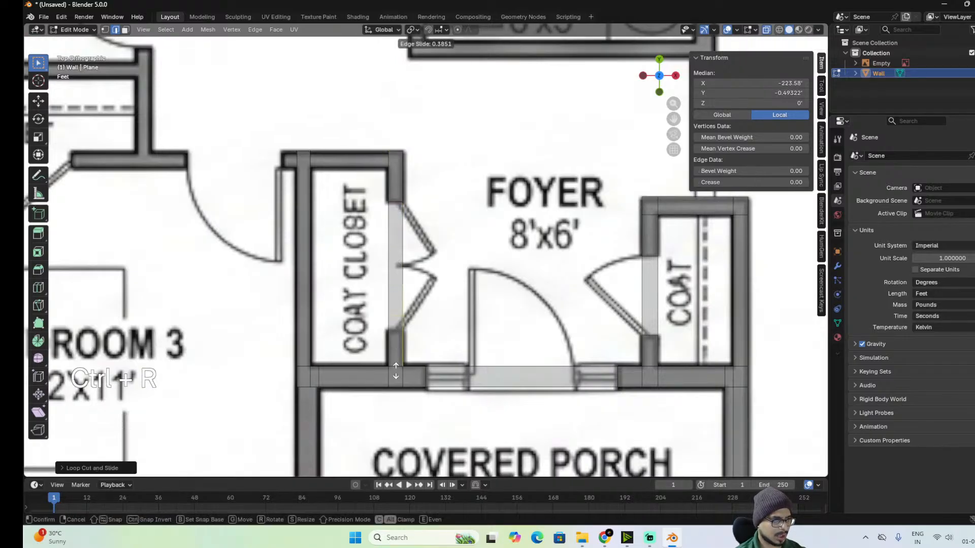
{"action": "left_click", "coordinate": [393, 424]}
Add loop cuts to both coay closet side walls at the upper wall's inner line and fill a face between the facing edges.
{"action": "key", "text": "ctrl+r"}
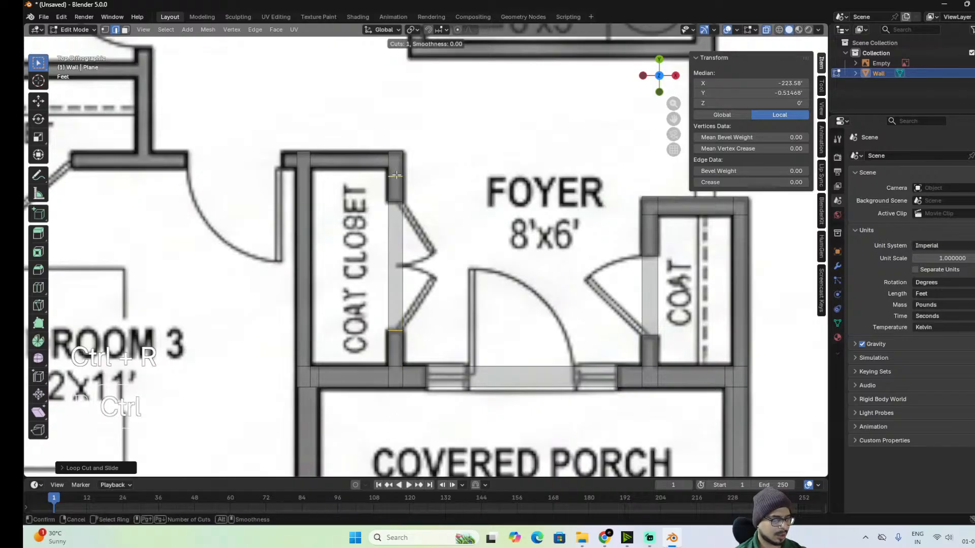
{"action": "left_click", "coordinate": [395, 165]}
{"action": "left_click", "coordinate": [410, 125]}
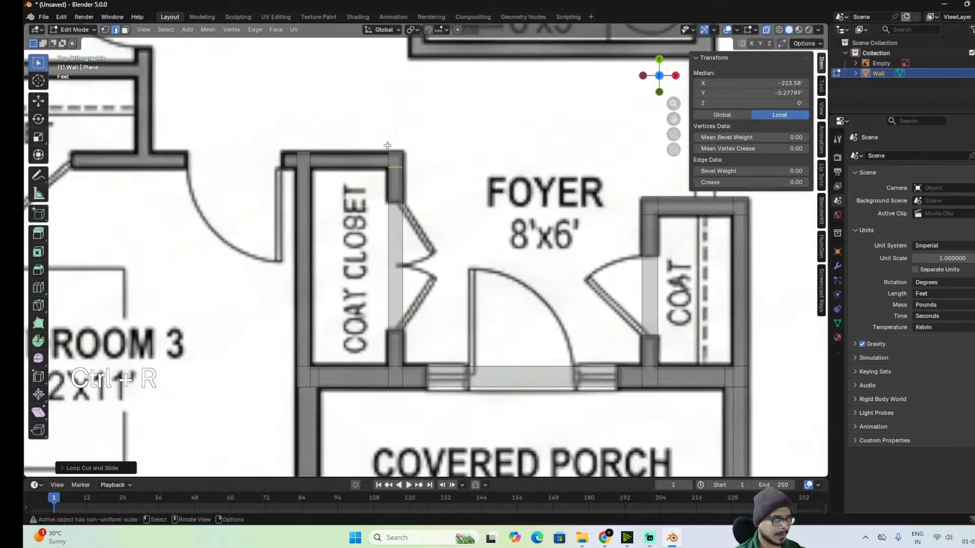
{"action": "key", "text": "ctrl+r"}
{"action": "left_click", "coordinate": [304, 216]}
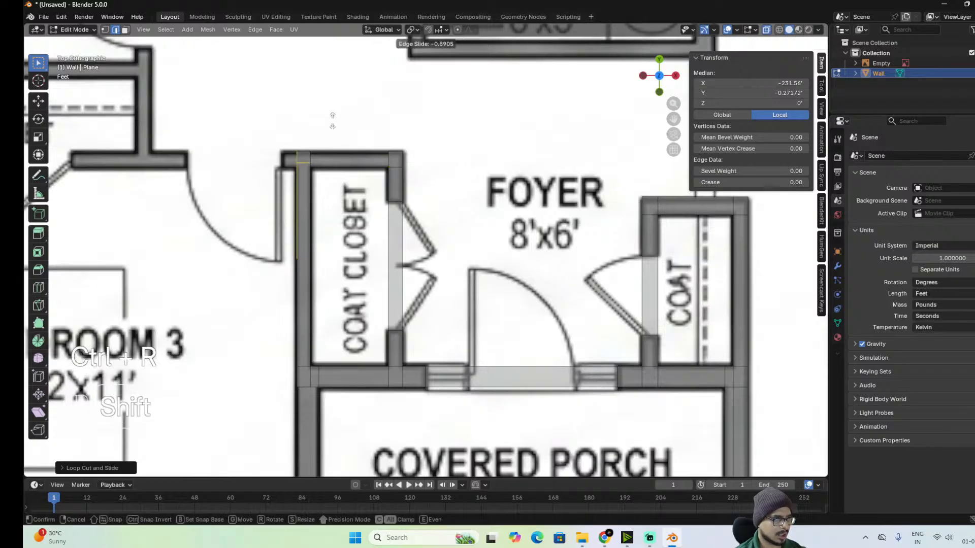
{"action": "left_click", "coordinate": [332, 165]}
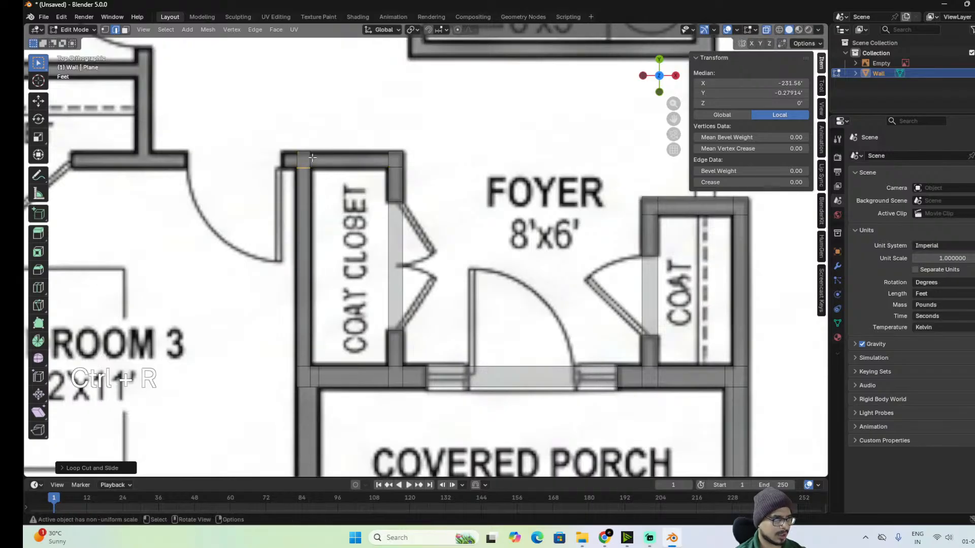
{"action": "left_click", "coordinate": [391, 160], "text": "shift"}
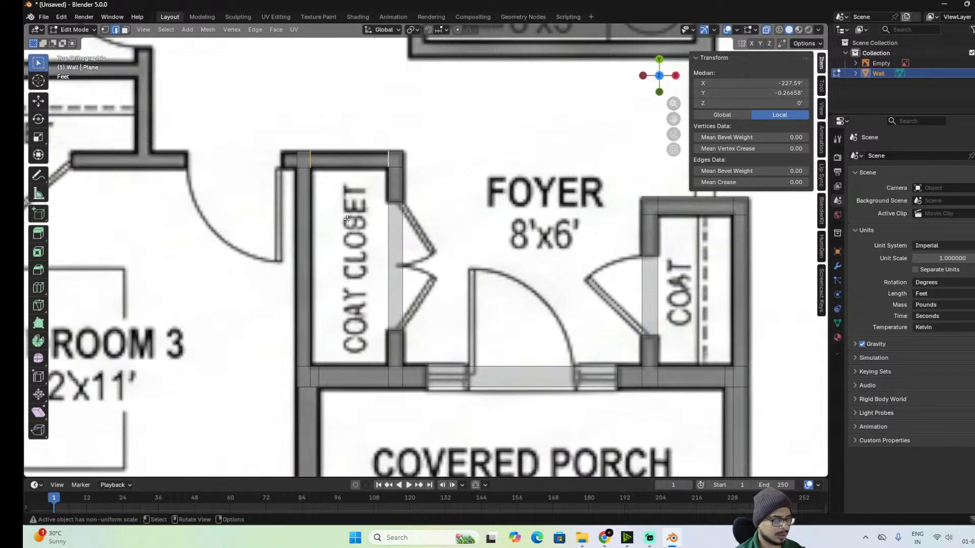
{"action": "key", "text": "f"}
Extrude the coay closet's upper left corner edge along X, over Bedroom 3, to the outer line of the house's left wall.
{"action": "middle_click_drag", "start_coordinate": [303, 160], "coordinate": [520, 222], "text": "shift"}
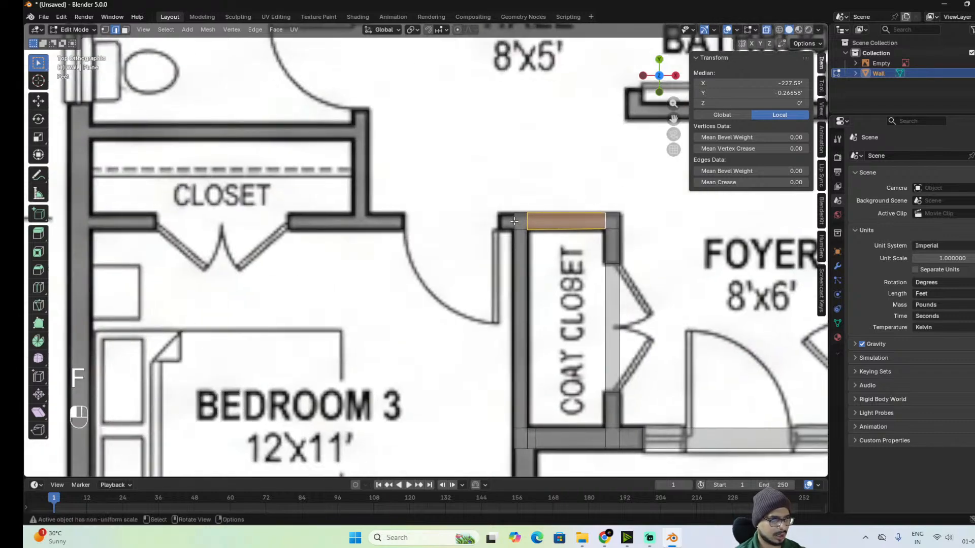
{"action": "left_click", "coordinate": [515, 221]}
{"action": "key", "text": "e"}
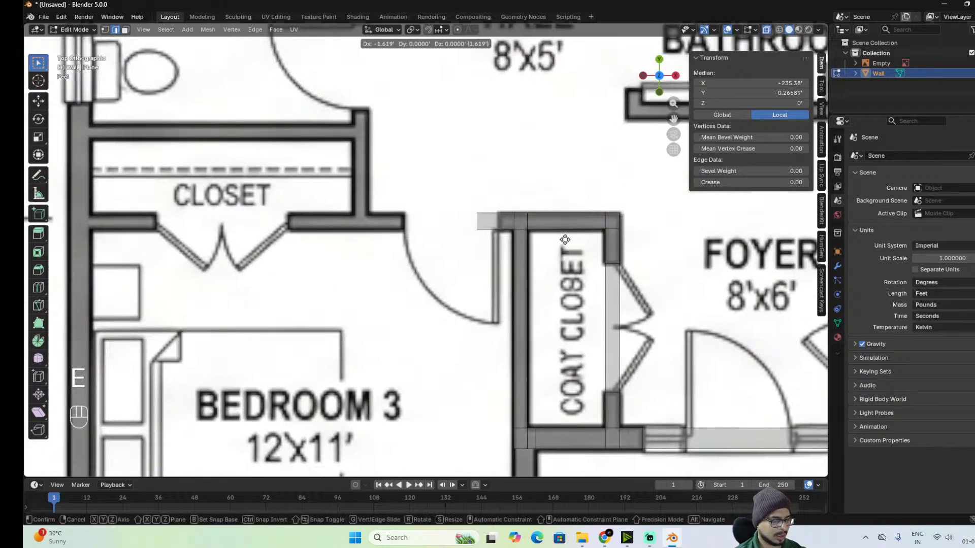
{"action": "key", "text": "x"}
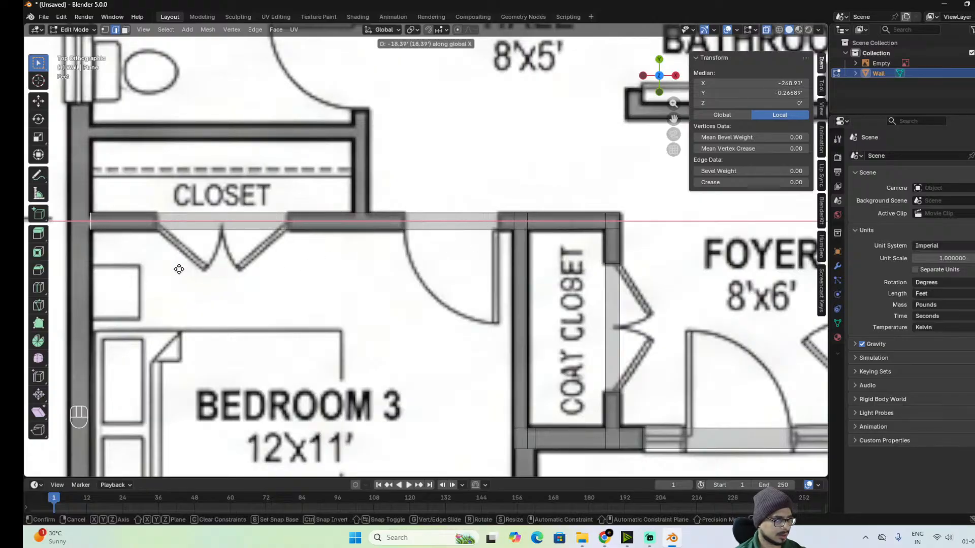
{"action": "left_click", "coordinate": [157, 271]}
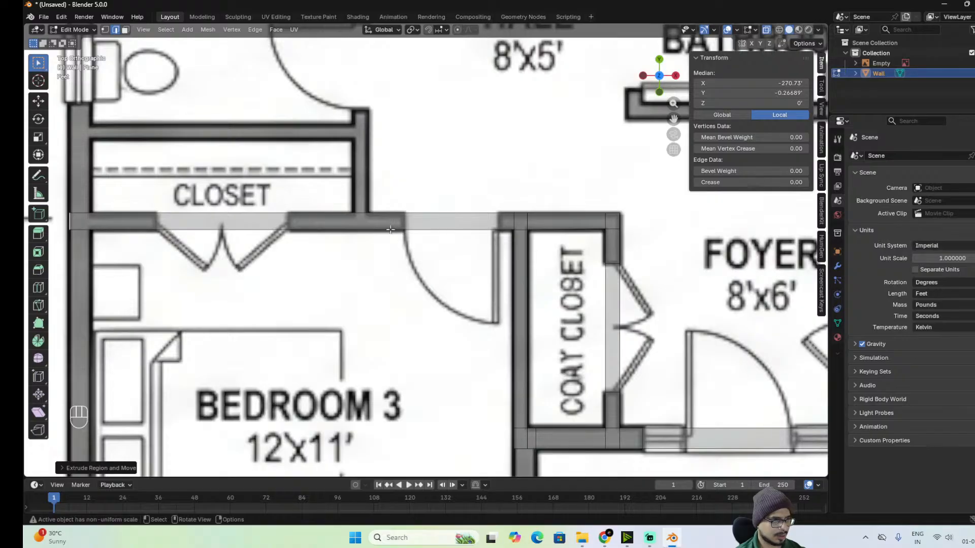
Add centred loop cuts in the wall above Bedroom 3 at the closet opening's right side and the door opening's left side.
{"action": "key", "text": "ctrl+r"}
{"action": "left_click", "coordinate": [428, 228]}
{"action": "right_click", "coordinate": [428, 228]}
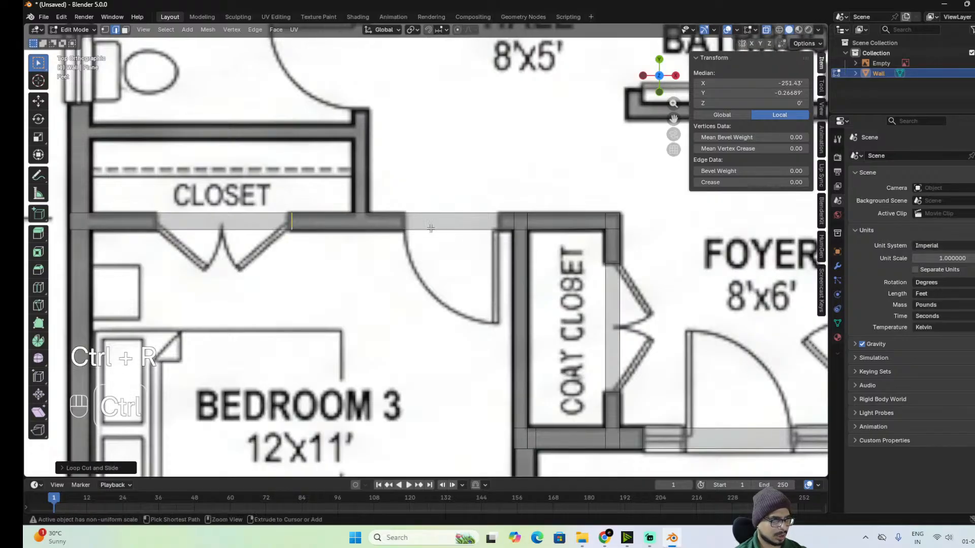
{"action": "key", "text": "ctrl+r"}
{"action": "left_click", "coordinate": [428, 228]}
{"action": "right_click", "coordinate": [431, 236]}
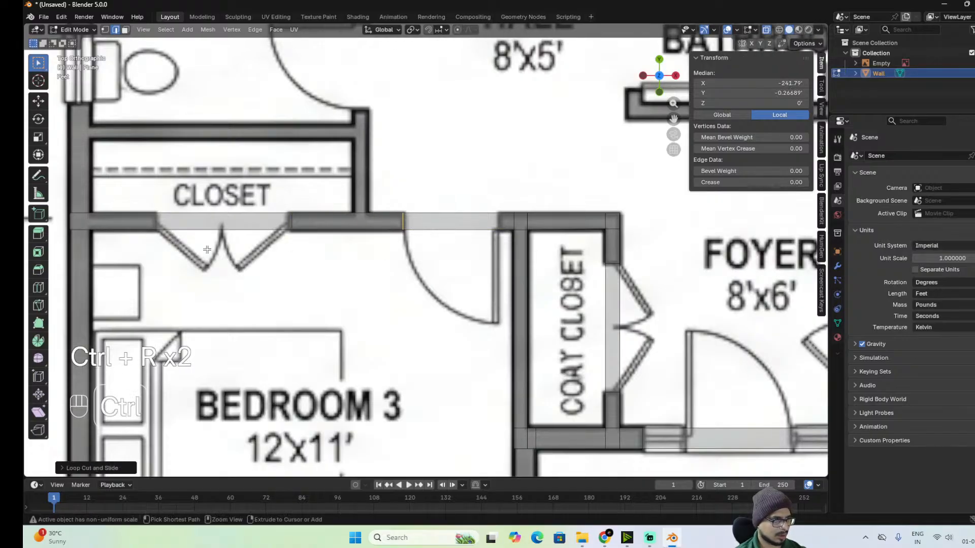
Add loop cuts at the Bedroom 3 closet opening's left side and at the inner line of the house's left wall.
{"action": "key", "text": "ctrl+r"}
{"action": "left_click", "coordinate": [162, 233]}
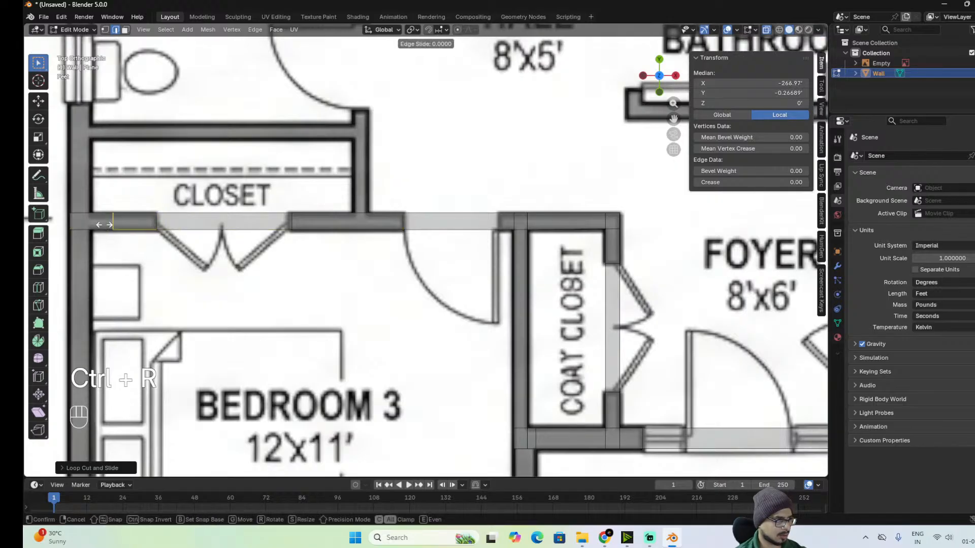
{"action": "left_click", "coordinate": [83, 236]}
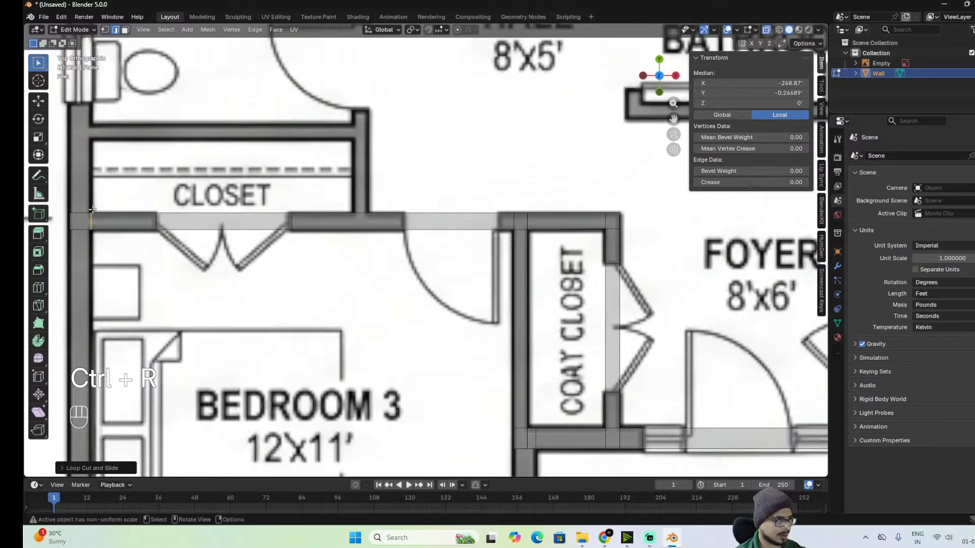
Add two loop cuts in the wall above Bedroom 3, matching both faces of the closet's right side wall.
{"action": "key", "text": "ctrl+r"}
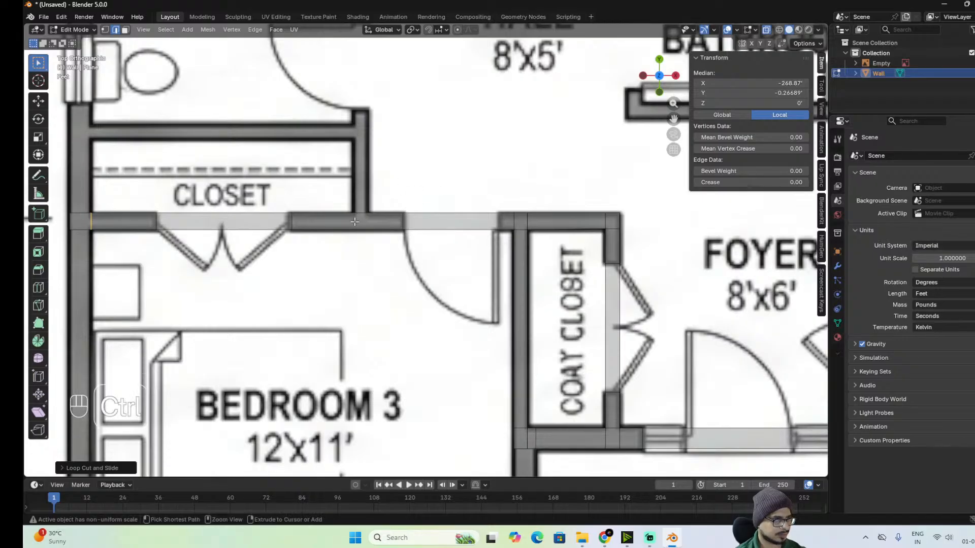
{"action": "left_click", "coordinate": [354, 220]}
{"action": "left_click", "coordinate": [360, 230]}
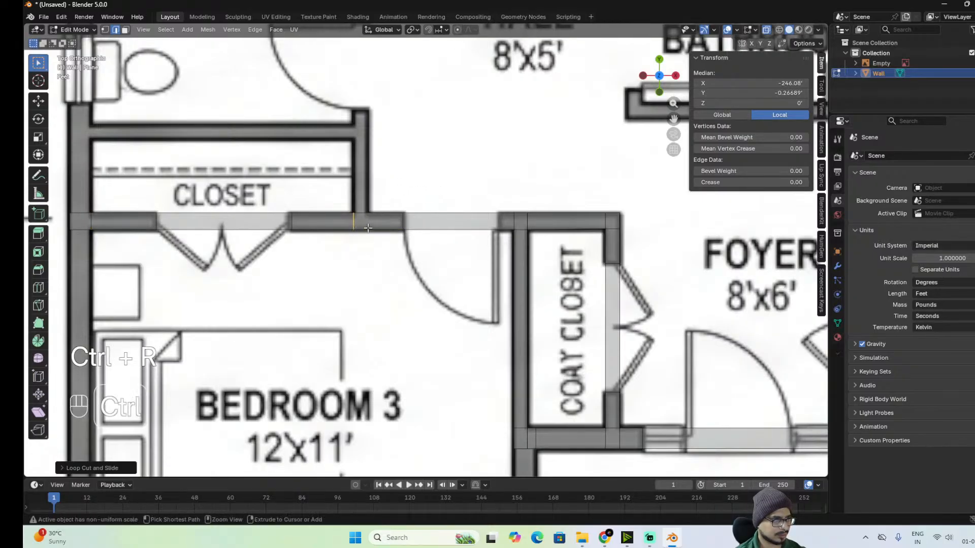
{"action": "key", "text": "ctrl+r"}
{"action": "left_click", "coordinate": [358, 231]}
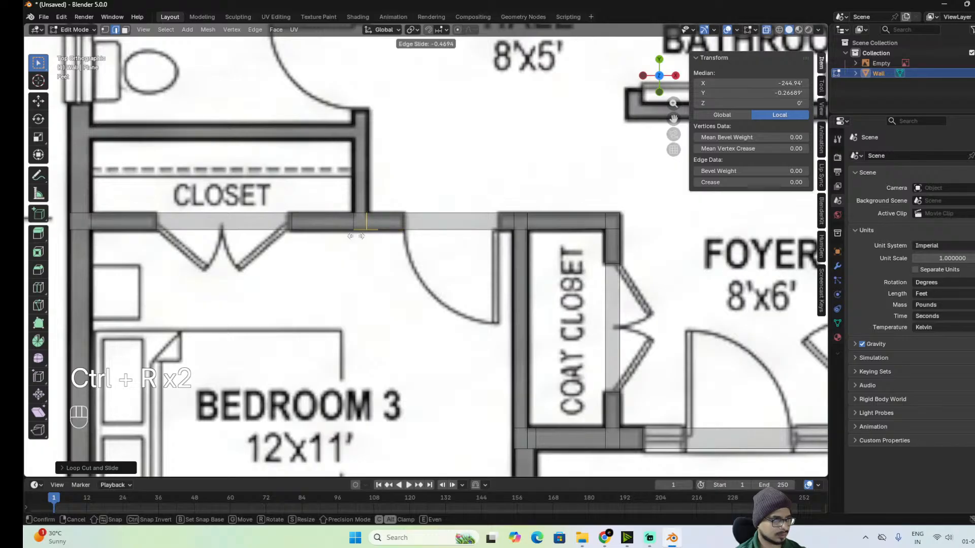
{"action": "left_click", "coordinate": [357, 236]}
Move the left one of the two new edges slightly left along X to align it with the closet side wall's inner line.
{"action": "left_click", "coordinate": [352, 222]}
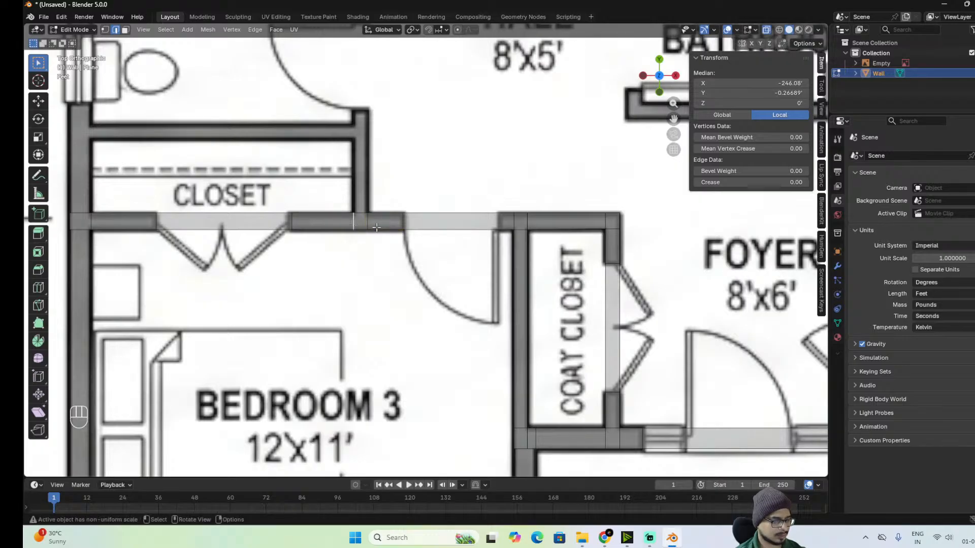
{"action": "key", "text": "g"}
{"action": "key", "text": "x"}
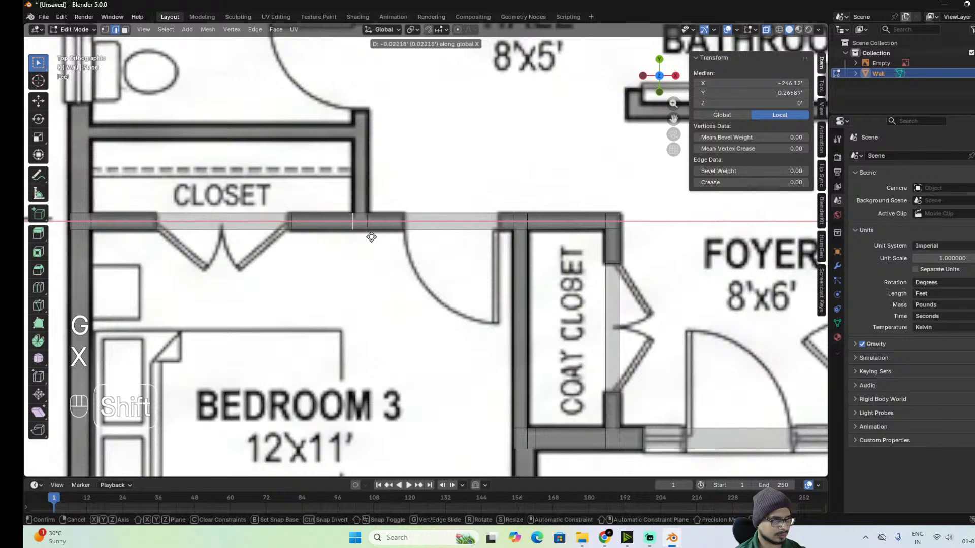
{"action": "left_click", "coordinate": [370, 229]}
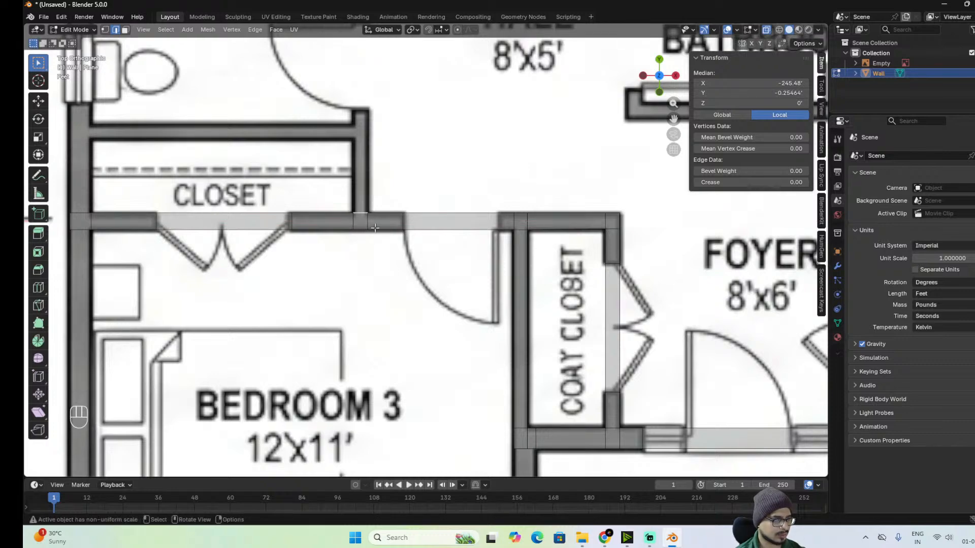
Extrude the upper edge at the closet side-wall junction along Y, past the bathroom, to the upper closet's upper outer line.
{"action": "middle_click_drag", "start_coordinate": [374, 228], "coordinate": [411, 331], "text": "shift"}
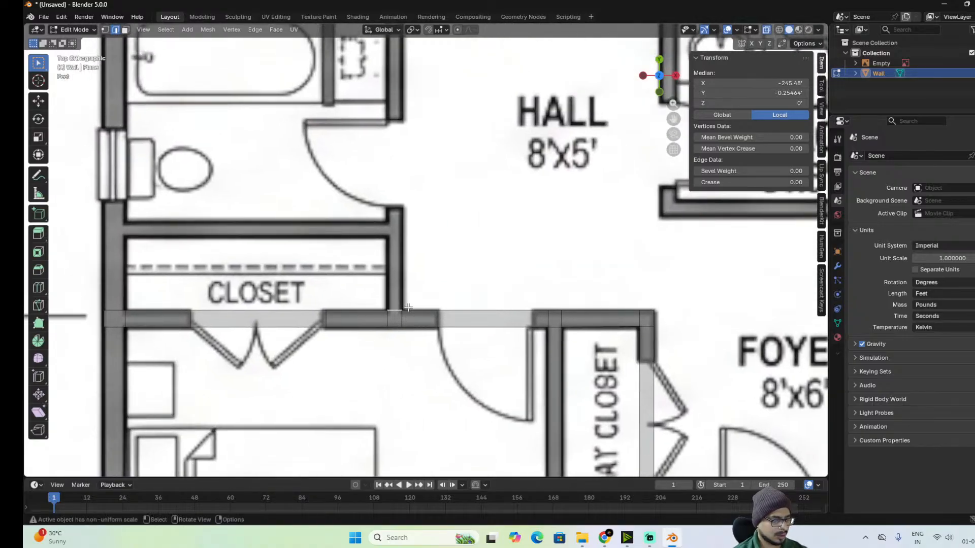
{"action": "key", "text": "e"}
{"action": "key", "text": "y"}
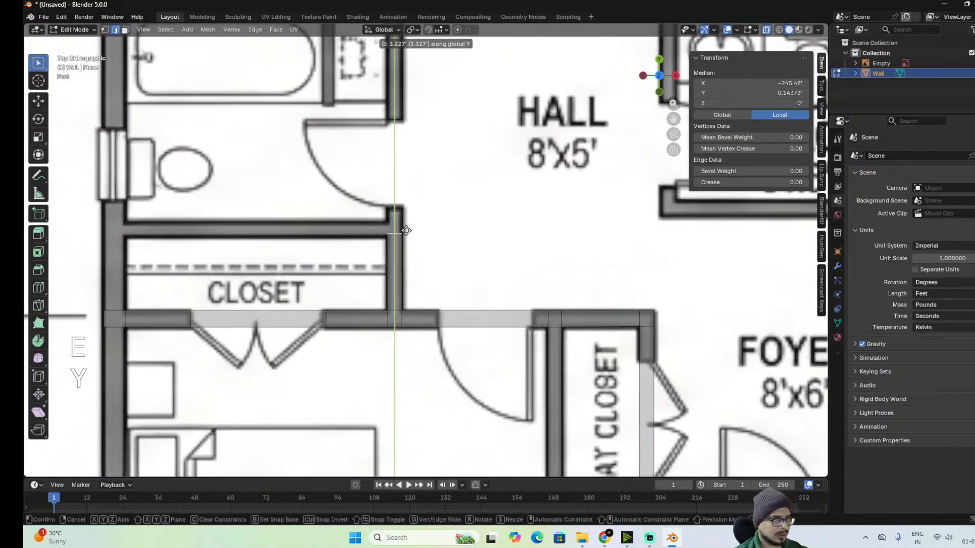
{"action": "left_click", "coordinate": [411, 49]}
{"action": "middle_click_drag", "start_coordinate": [412, 50], "coordinate": [405, 320], "text": "shift"}
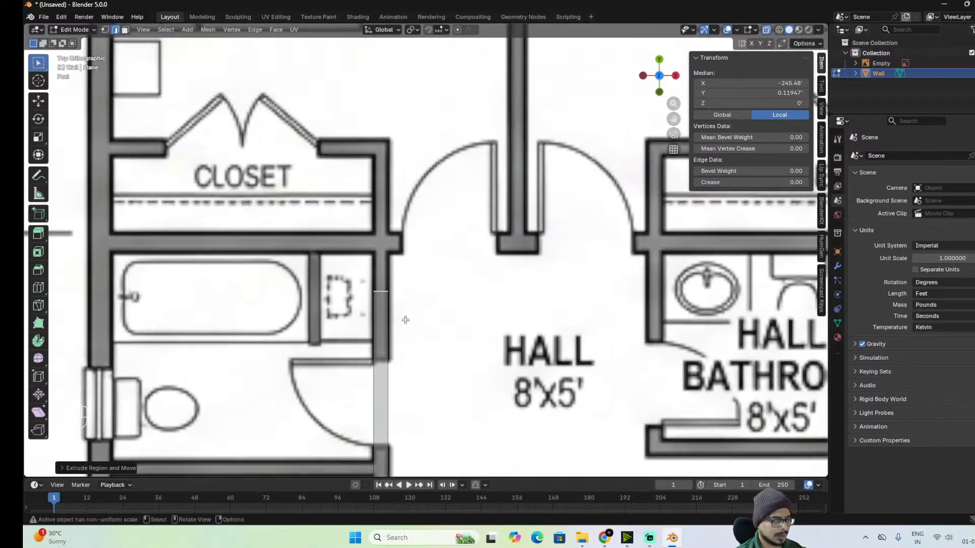
{"action": "key", "text": "g"}
{"action": "key", "text": "y"}
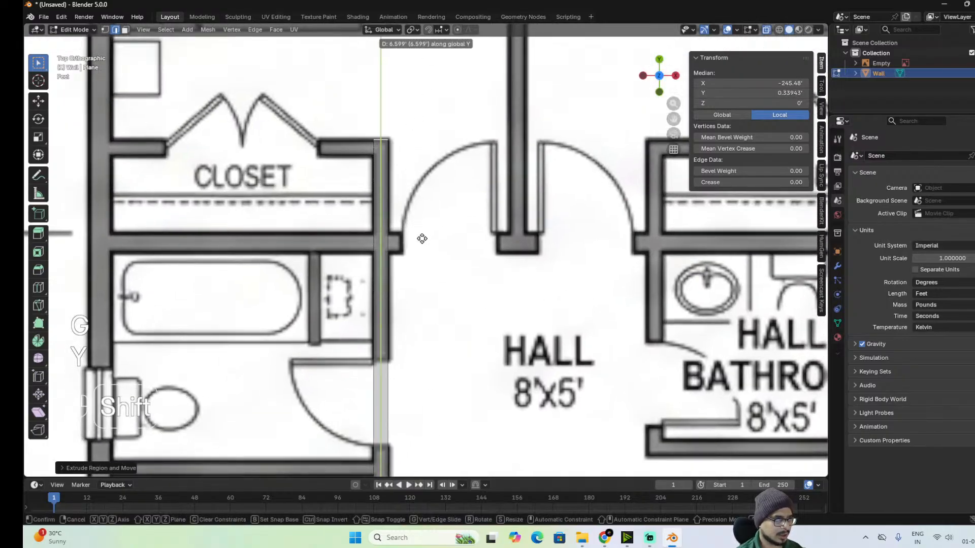
{"action": "left_click", "coordinate": [422, 235]}
Add a loop cut across the bathroom's hall-side wall at the upper end of its door opening.
{"action": "left_click_drag", "start_coordinate": [439, 323], "coordinate": [451, 475], "text": "alt+shift"}
{"action": "left_click_drag", "start_coordinate": [466, 104], "coordinate": [393, 254], "text": "alt+shift"}
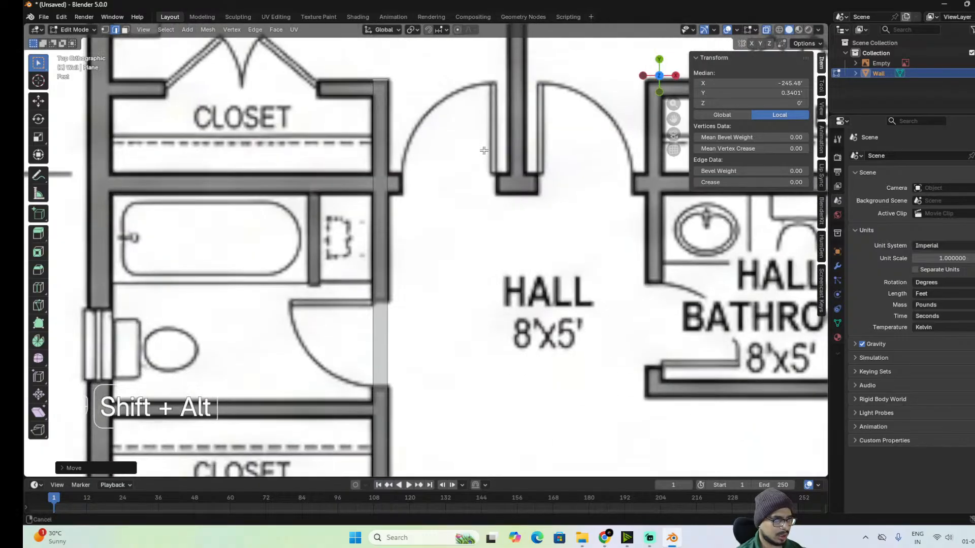
{"action": "key", "text": "ctrl+r"}
{"action": "left_click", "coordinate": [392, 249]}
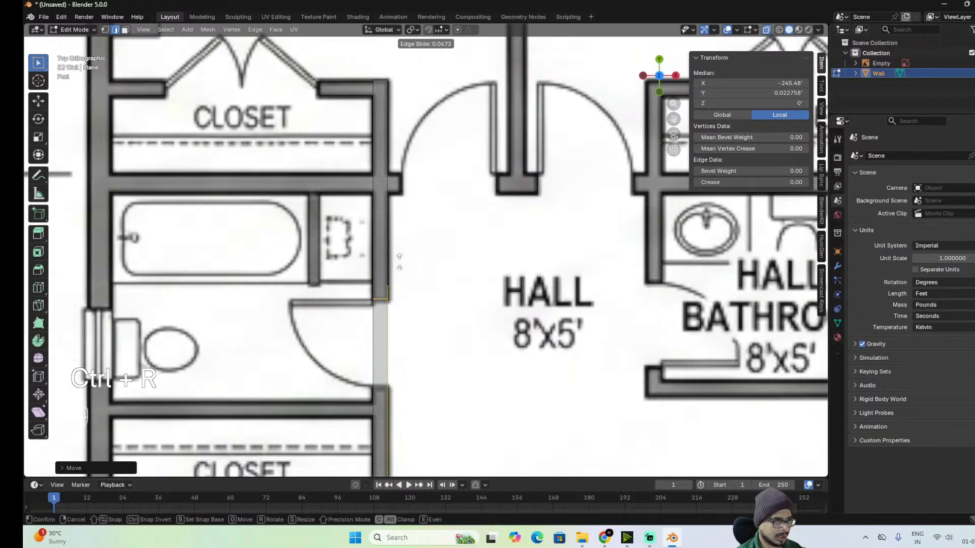
{"action": "left_click", "coordinate": [400, 261]}
Add two loop cuts in the hall-side wall, matching the lower and upper lines of the wall between the bathroom and upper closet.
{"action": "key", "text": "ctrl+r"}
{"action": "left_click", "coordinate": [392, 203]}
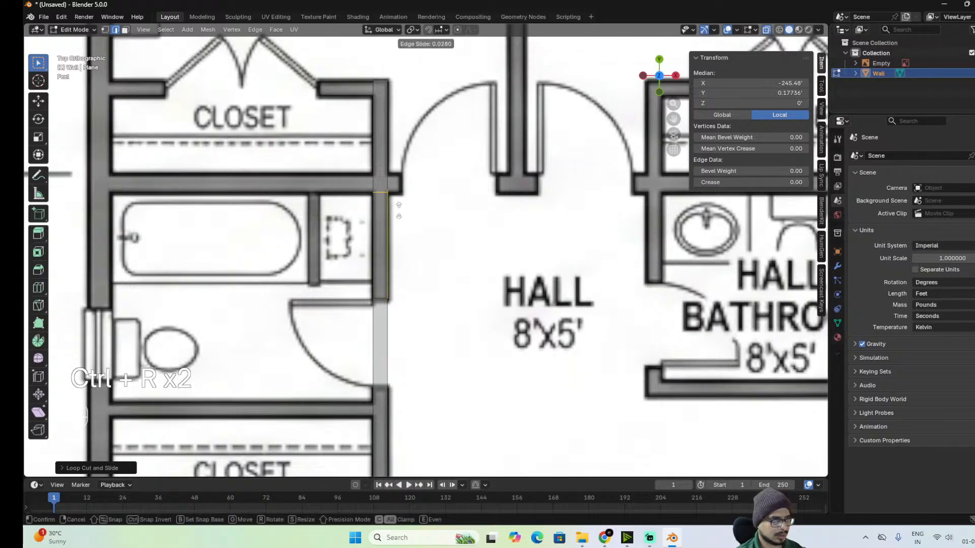
{"action": "key", "text": "shift"}
{"action": "left_click", "coordinate": [400, 211]}
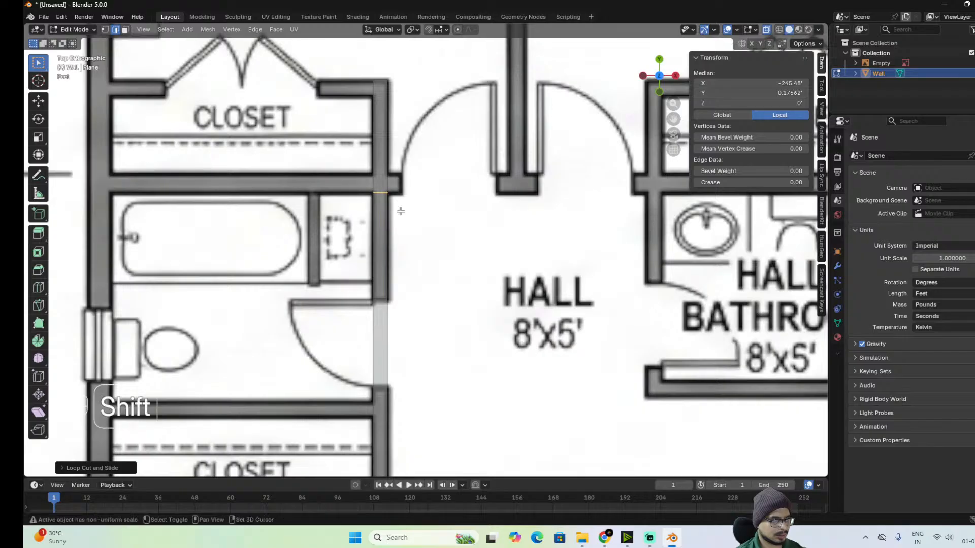
{"action": "key", "text": "ctrl+r"}
{"action": "left_click", "coordinate": [387, 137]}
{"action": "key", "text": "shift"}
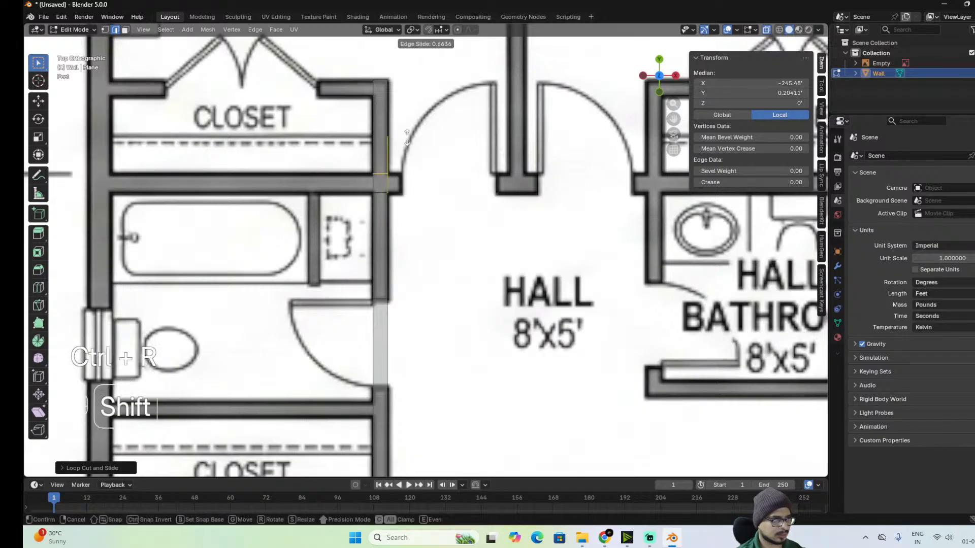
{"action": "left_click", "coordinate": [407, 137]}
Add a loop cut near the hall-side wall's upper end, matching the inner line of the upper closet's front wall.
{"action": "key", "text": "ctrl+r"}
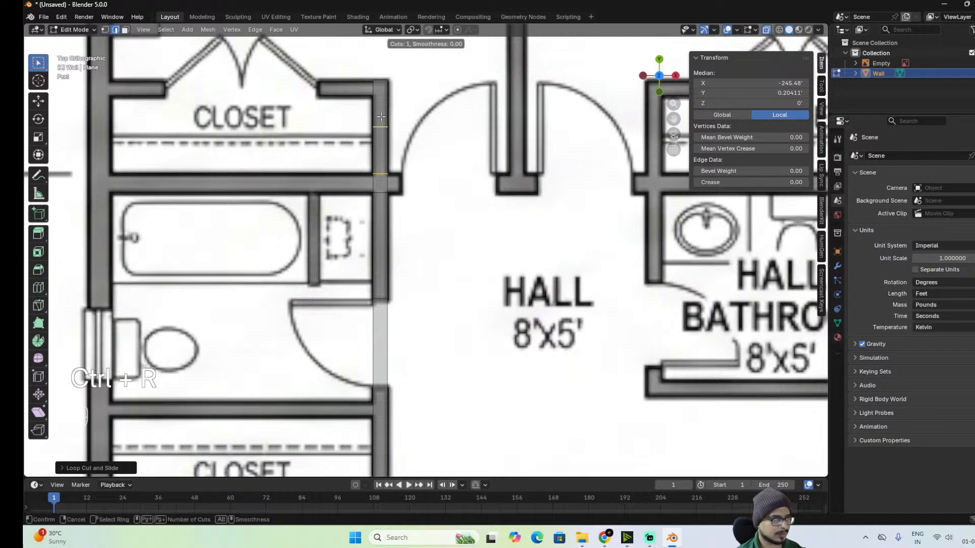
{"action": "left_click", "coordinate": [382, 117]}
{"action": "key", "text": "shift"}
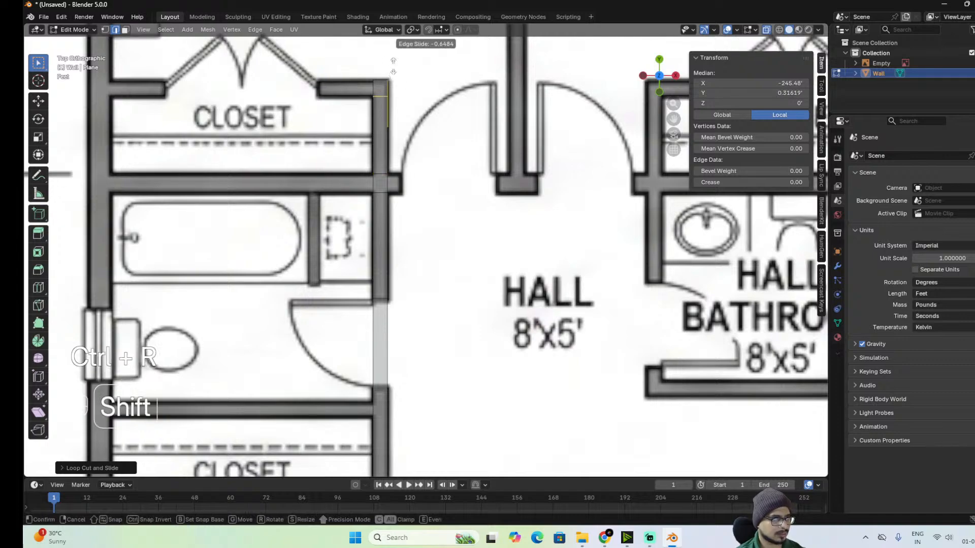
{"action": "left_click", "coordinate": [393, 66]}
Extrude the left edge at the upper closet's corner along X to the outer line of the house's left wall.
{"action": "key", "text": "e"}
{"action": "key", "text": "x"}
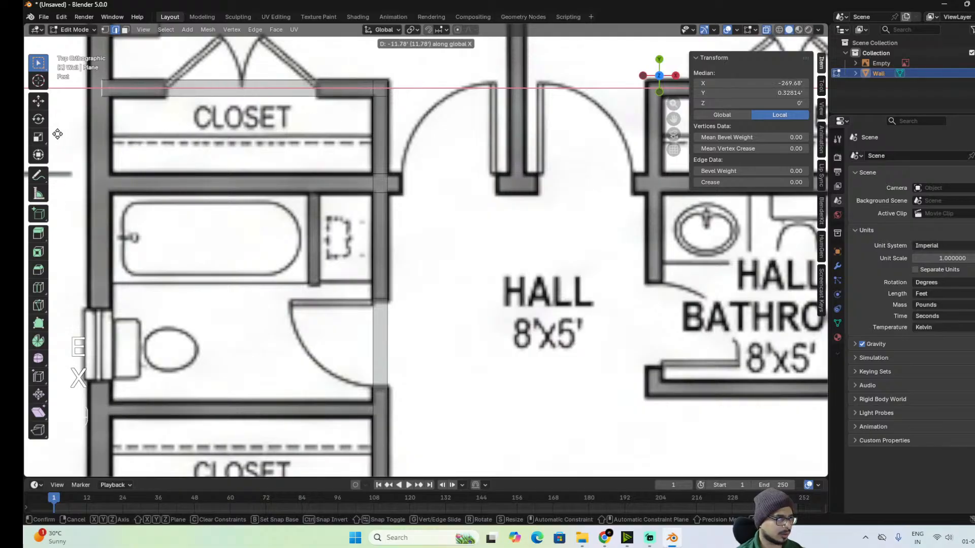
{"action": "key", "text": "shift"}
{"action": "left_click", "coordinate": [45, 136]}
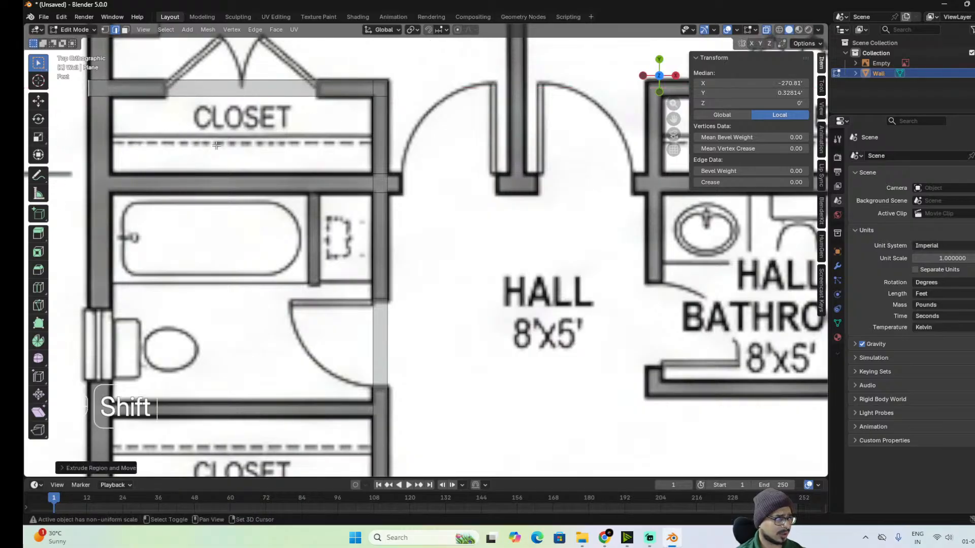
Extrude the lower edge at the left end of Bedroom 3's closet wall along Y to the outer line of the front wall.
{"action": "middle_click_drag", "start_coordinate": [216, 147], "coordinate": [358, 99], "text": "shift"}
{"action": "left_click_drag", "start_coordinate": [363, 297], "coordinate": [454, 42], "text": "alt+shift"}
{"action": "left_click", "coordinate": [328, 200]}
{"action": "left_click_drag", "start_coordinate": [479, 246], "coordinate": [493, 141], "text": "alt+shift"}
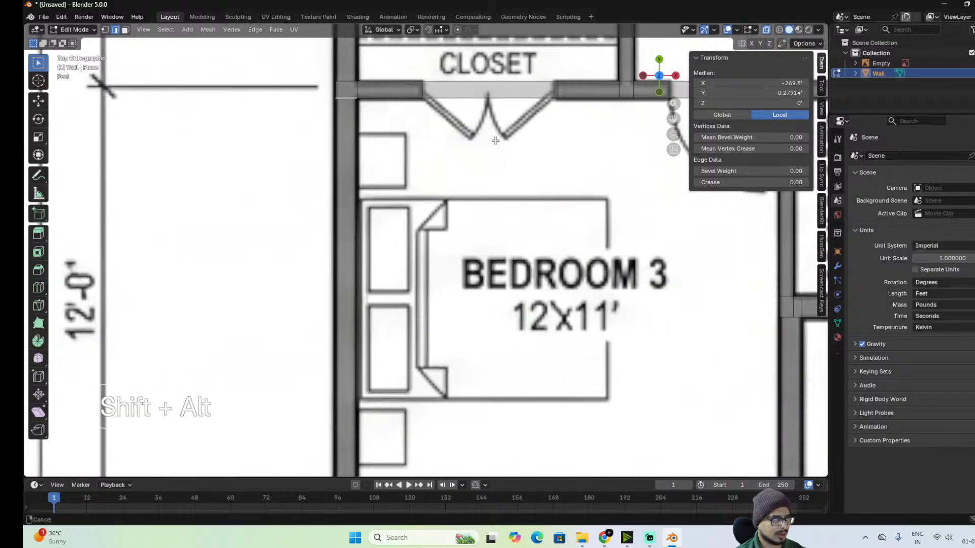
{"action": "scroll", "coordinate": [490, 152], "scroll_direction": "down", "scroll_amount": 4}
{"action": "left_click_drag", "start_coordinate": [473, 244], "coordinate": [393, 227], "text": "alt+shift"}
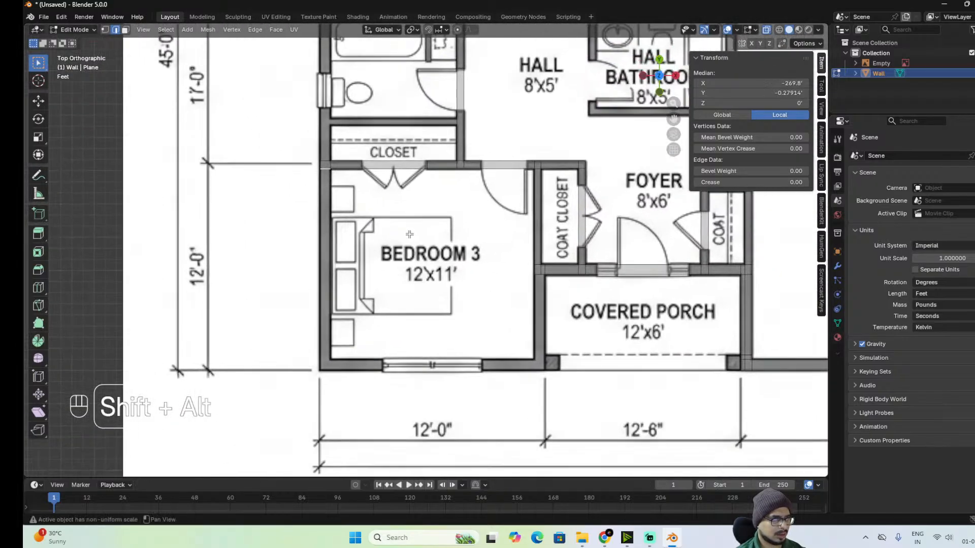
{"action": "key", "text": "e"}
{"action": "key", "text": "y"}
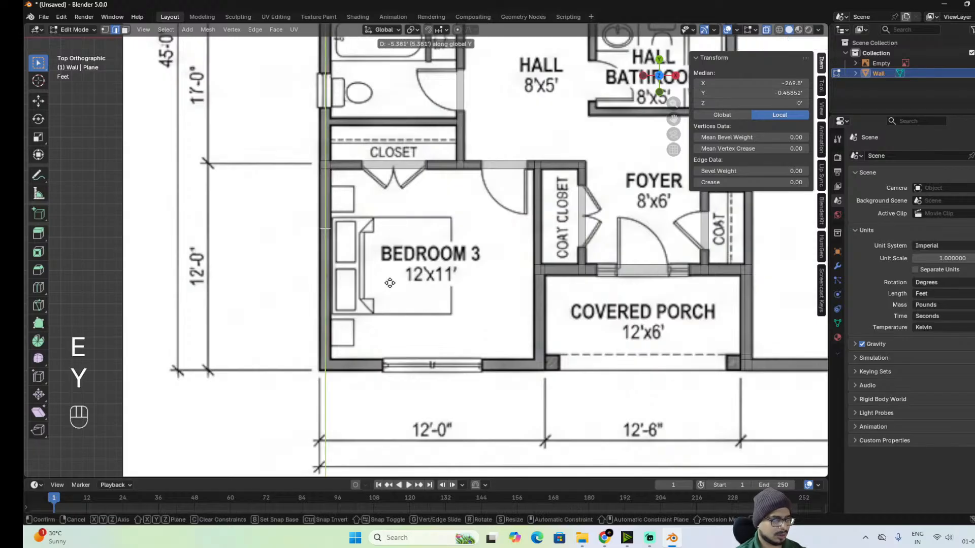
{"action": "key", "text": "shift"}
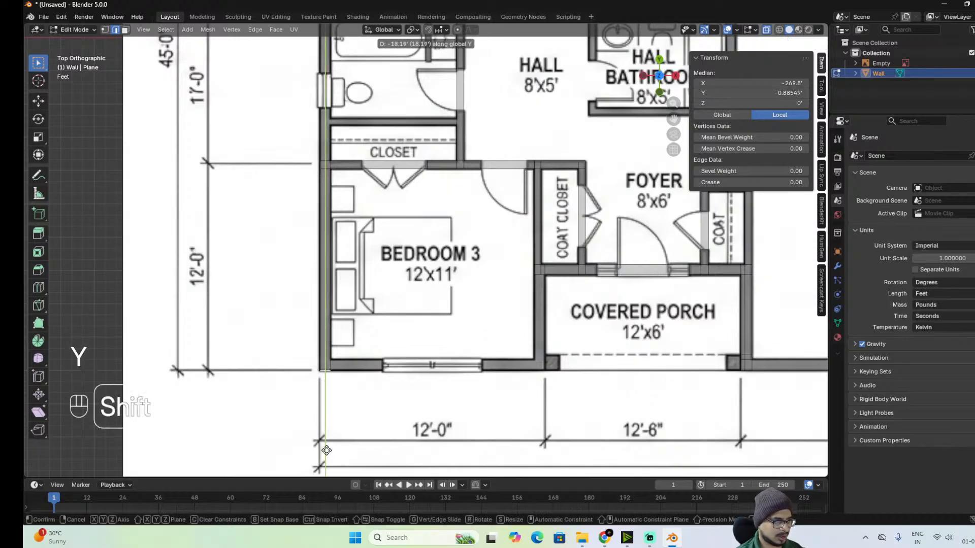
{"action": "left_click", "coordinate": [324, 441]}
Add a loop cut near the lower end of Bedroom 3's left wall, matching the inner line of the front wall.
{"action": "scroll", "coordinate": [594, 338], "scroll_direction": "up", "scroll_amount": 3}
{"action": "left_click_drag", "start_coordinate": [593, 338], "coordinate": [565, 353], "text": "alt+shift"}
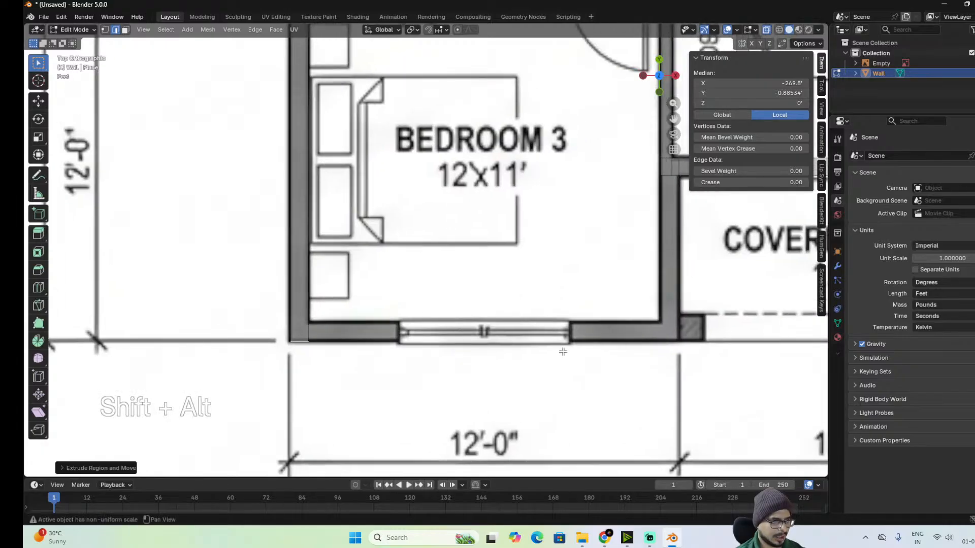
{"action": "mouse_move", "coordinate": [329, 321]}
{"action": "left_mouse_down", "text": "alt+shift"}
{"action": "mouse_move", "coordinate": [333, 401]}
{"action": "mouse_move", "coordinate": [348, 425]}
{"action": "mouse_move", "coordinate": [342, 323]}
{"action": "left_mouse_up", "text": "alt+shift"}
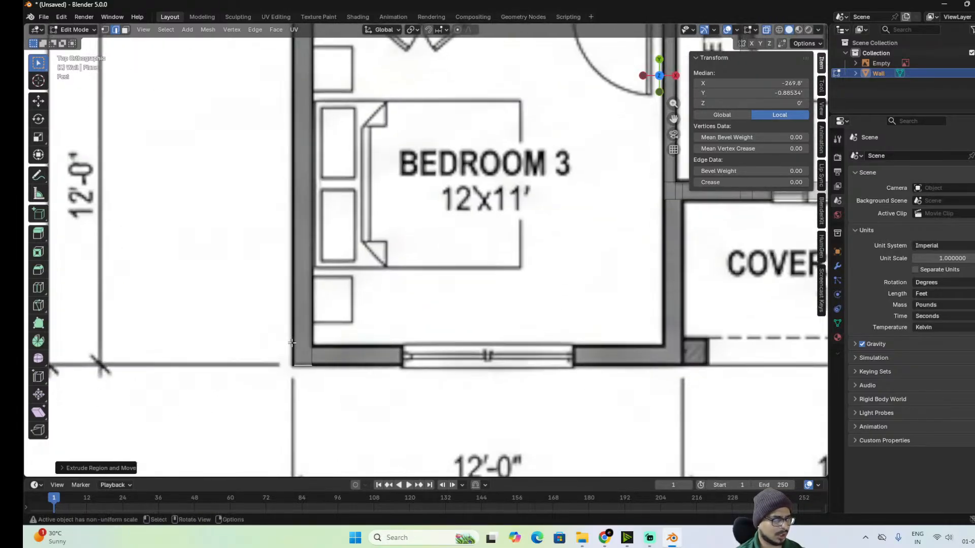
{"action": "key", "text": "ctrl+r"}
{"action": "left_click", "coordinate": [287, 406]}
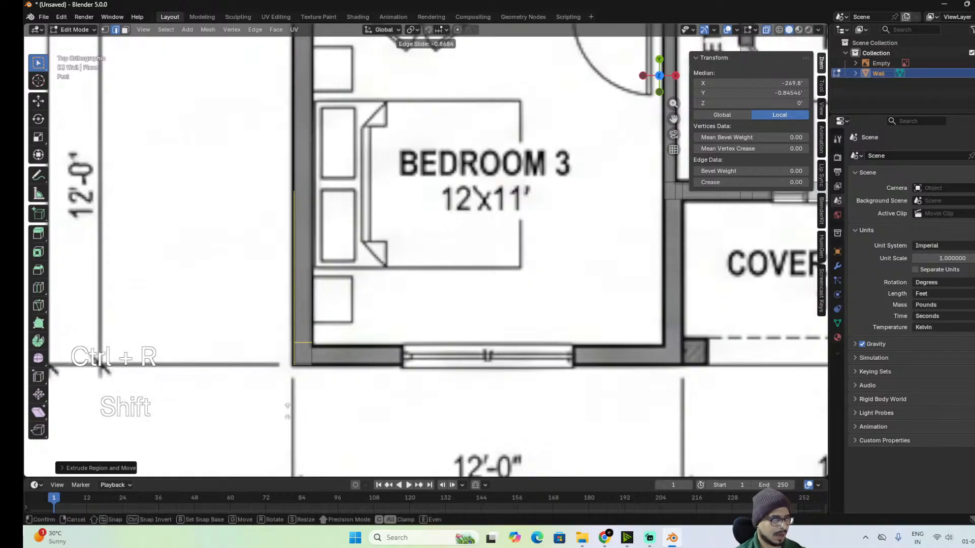
{"action": "left_click", "coordinate": [272, 447]}
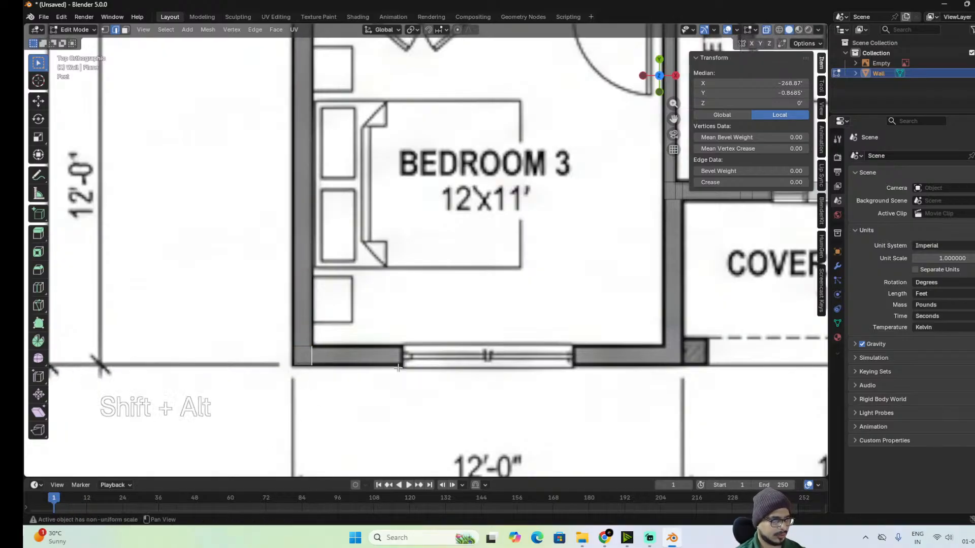
Extrude the inner edge of Bedroom 3's lower-left corner along X to the porch-side line of the wall between bedroom and porch.
{"action": "left_click_drag", "start_coordinate": [397, 368], "coordinate": [271, 362], "text": "alt+shift"}
{"action": "key", "text": "e"}
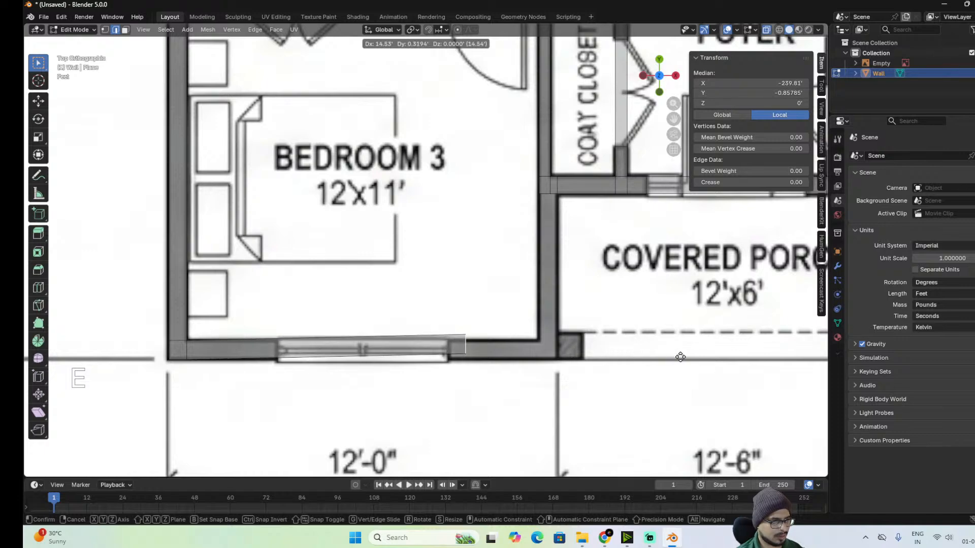
{"action": "key", "text": "x"}
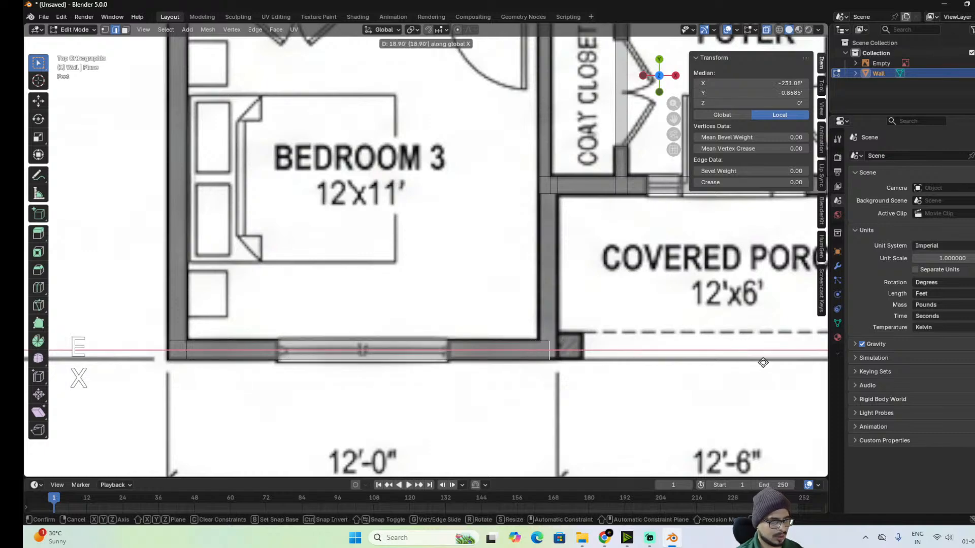
{"action": "key", "text": "shift"}
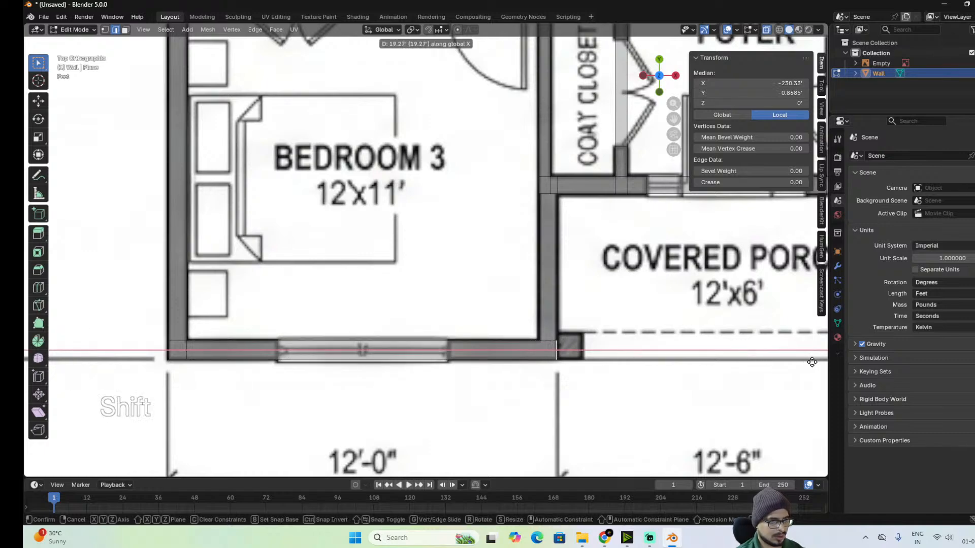
{"action": "left_click", "coordinate": [808, 363]}
Add a loop cut in Bedroom 3's front wall, matching the bedroom-side line of the wall shared with the porch.
{"action": "left_click_drag", "start_coordinate": [658, 359], "coordinate": [526, 370], "text": "alt+shift"}
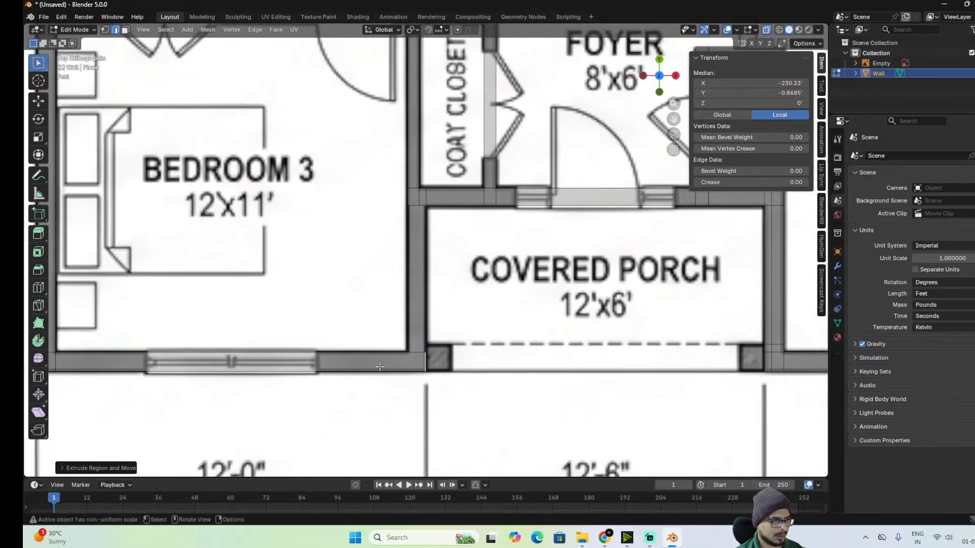
{"action": "key", "text": "ctrl+r"}
{"action": "left_click", "coordinate": [283, 371]}
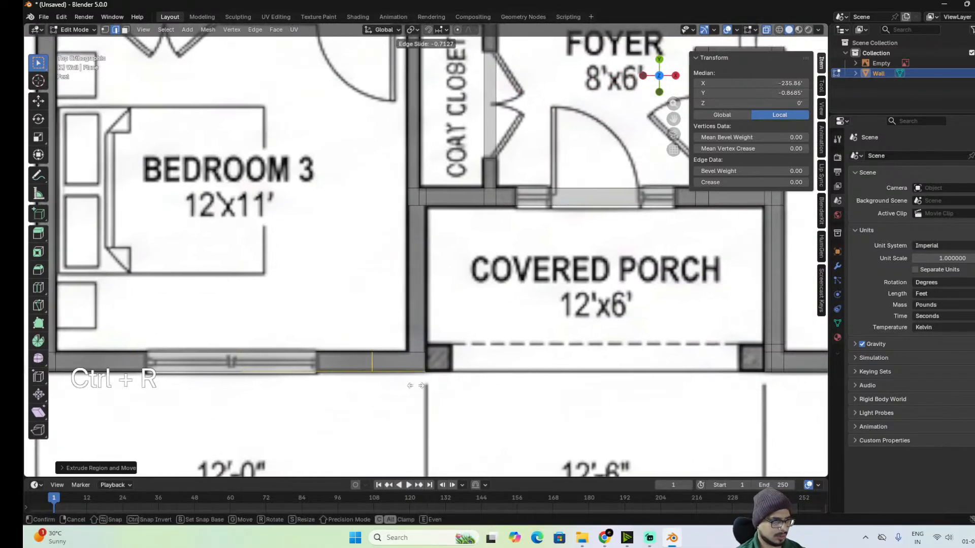
{"action": "key", "text": "shift"}
{"action": "left_click", "coordinate": [471, 390]}
Add a lengthwise loop cut through Bedroom 3's lower-right corner block, in line with the split in the wall above.
{"action": "left_click_drag", "start_coordinate": [464, 388], "coordinate": [408, 417], "text": "alt+shift"}
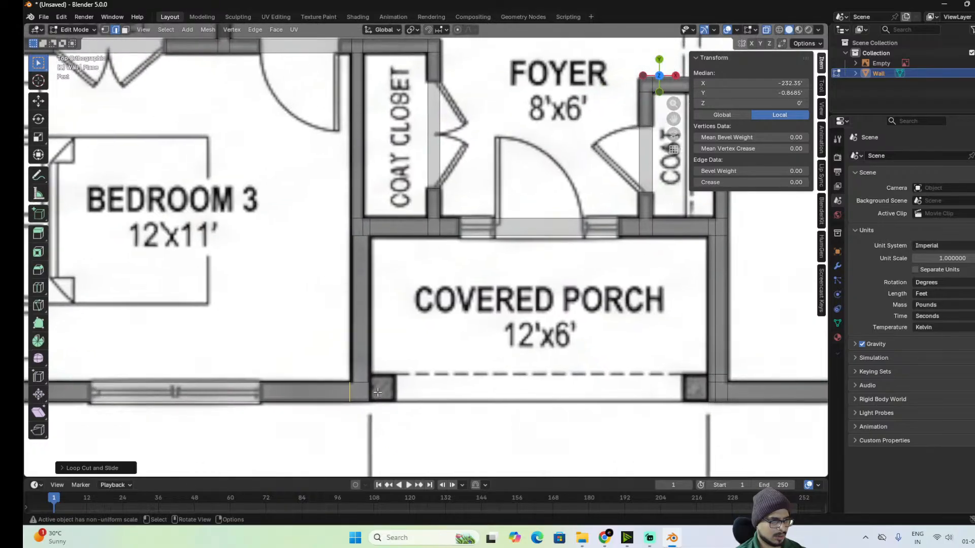
{"action": "left_click", "coordinate": [360, 383]}
{"action": "left_click_drag", "start_coordinate": [439, 311], "coordinate": [438, 241], "text": "alt+shift"}
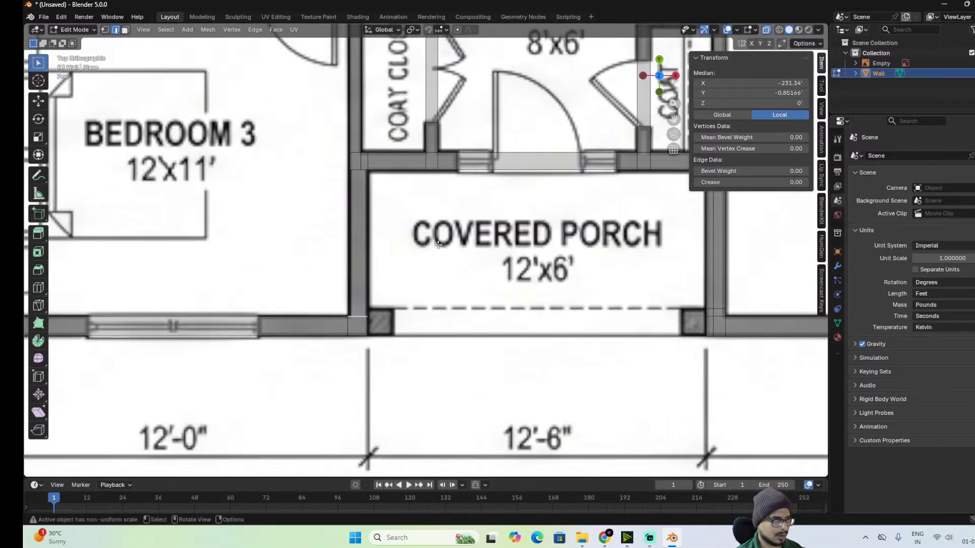
{"action": "scroll", "coordinate": [439, 242], "scroll_direction": "up", "scroll_amount": 3}
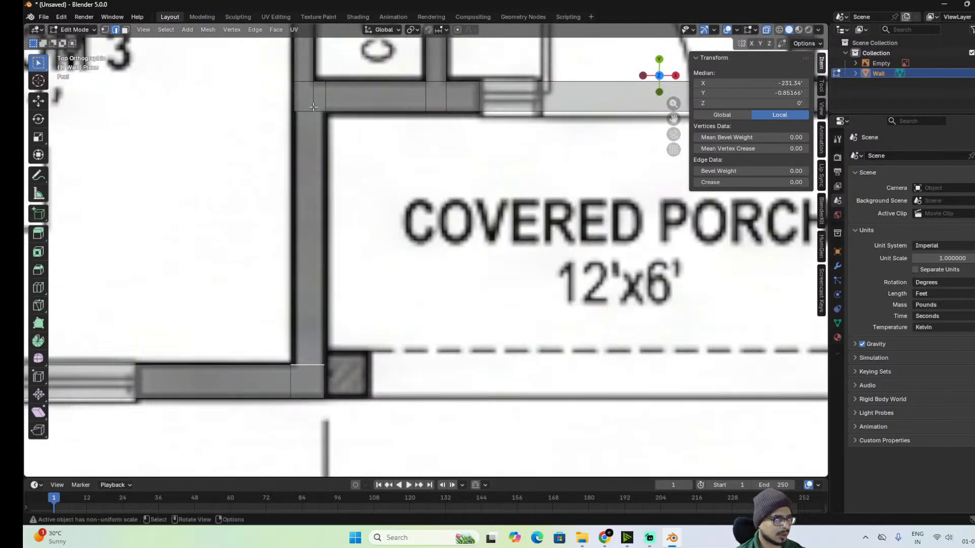
{"action": "key", "text": "ctrl+r"}
{"action": "left_click", "coordinate": [312, 389]}
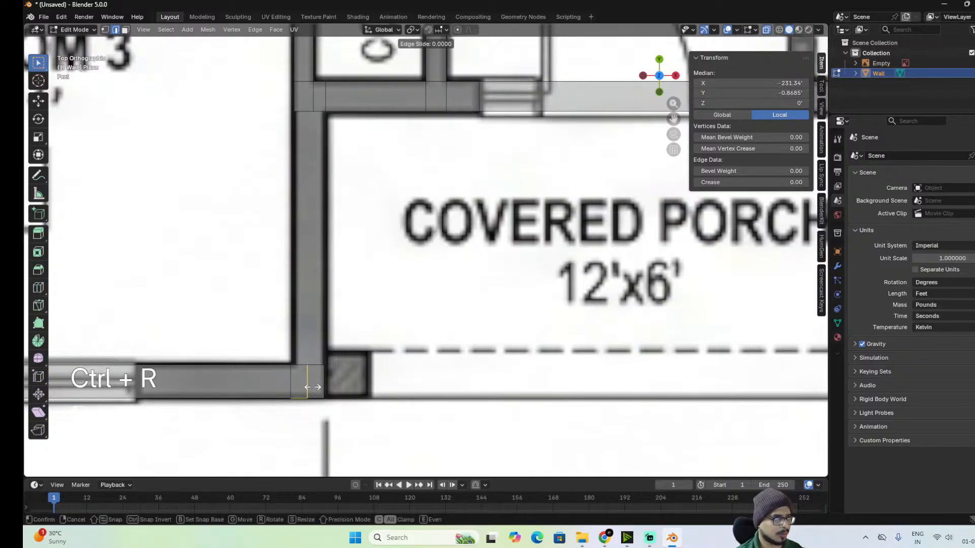
{"action": "key", "text": "shift"}
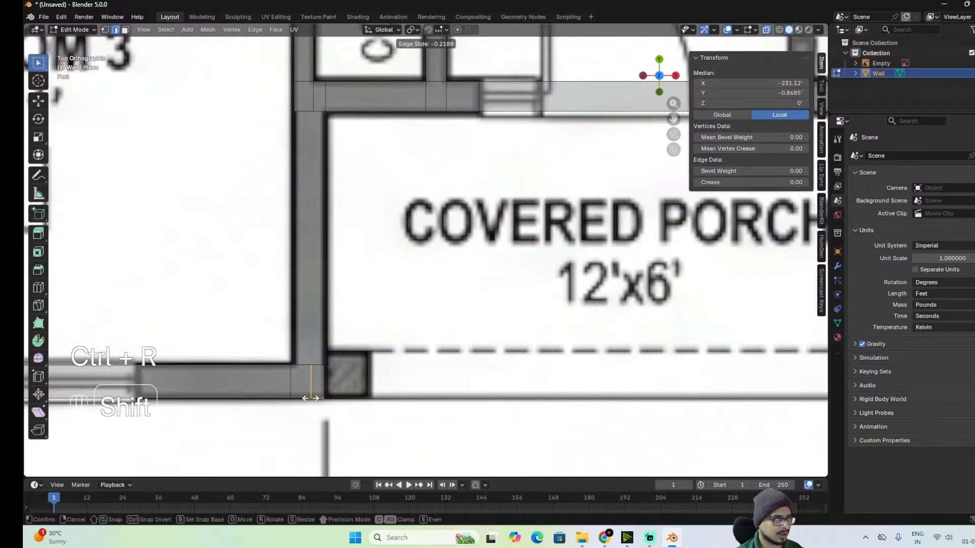
{"action": "left_click", "coordinate": [310, 398]}
Bridge the corner block's upper edges with the matching edges below the coat closet to fill the wall between Bedroom 3 and the porch.
{"action": "left_click", "coordinate": [316, 362], "text": "shift"}
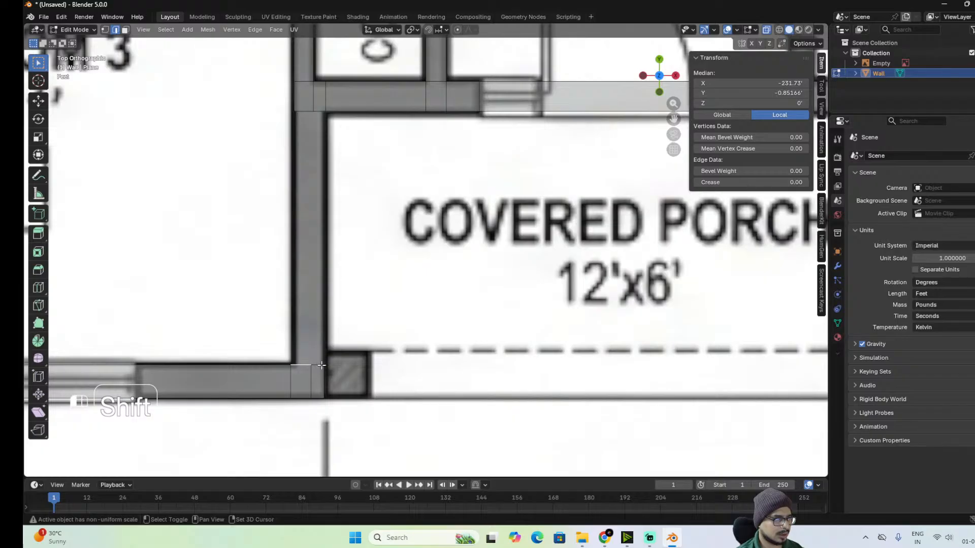
{"action": "left_click", "coordinate": [321, 365], "text": "shift"}
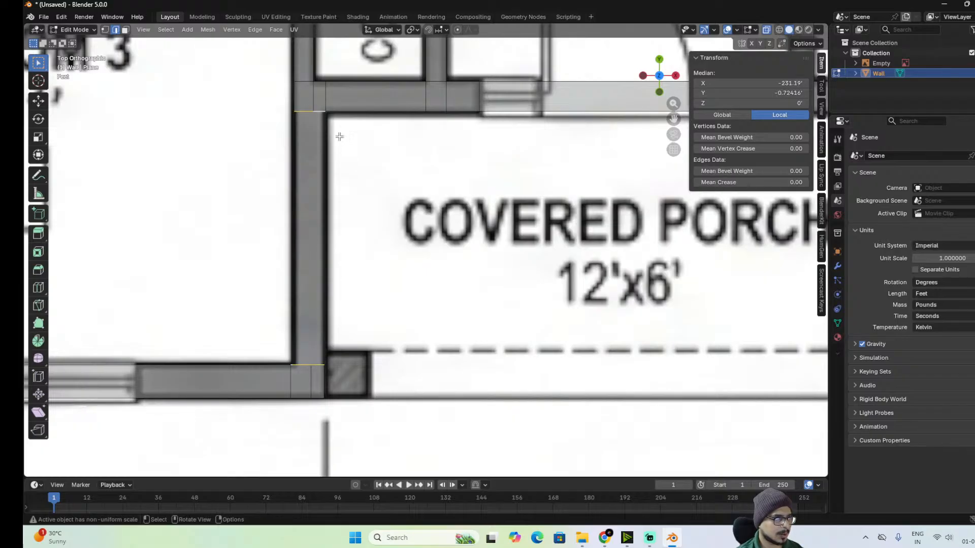
{"action": "key", "text": "ctrl+e"}
{"action": "left_click", "coordinate": [422, 239]}
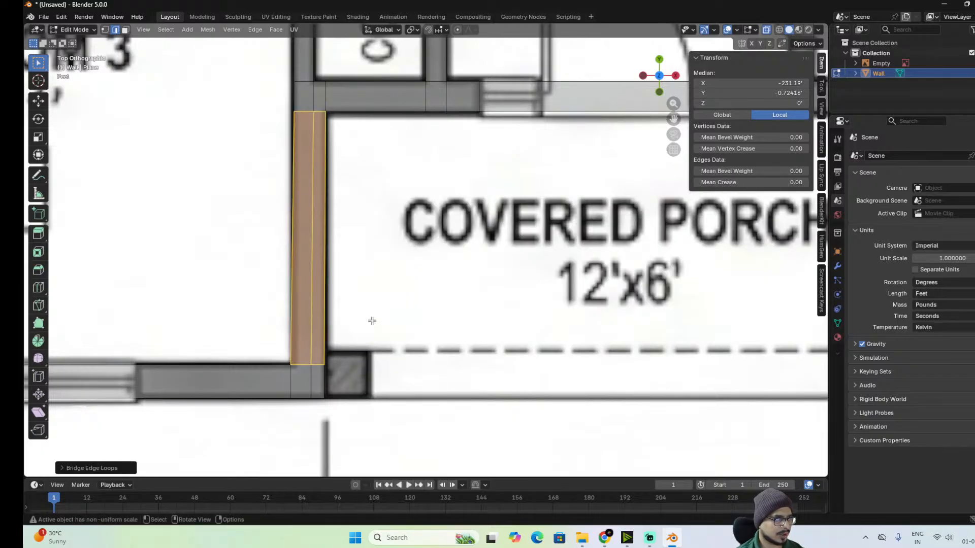
Add a loop cut across the wall between Bedroom 3 and the porch at the upper line of the left porch column.
{"action": "scroll", "coordinate": [372, 321], "scroll_direction": "down", "scroll_amount": 2}
{"action": "scroll", "coordinate": [517, 327], "scroll_direction": "down", "scroll_amount": 3}
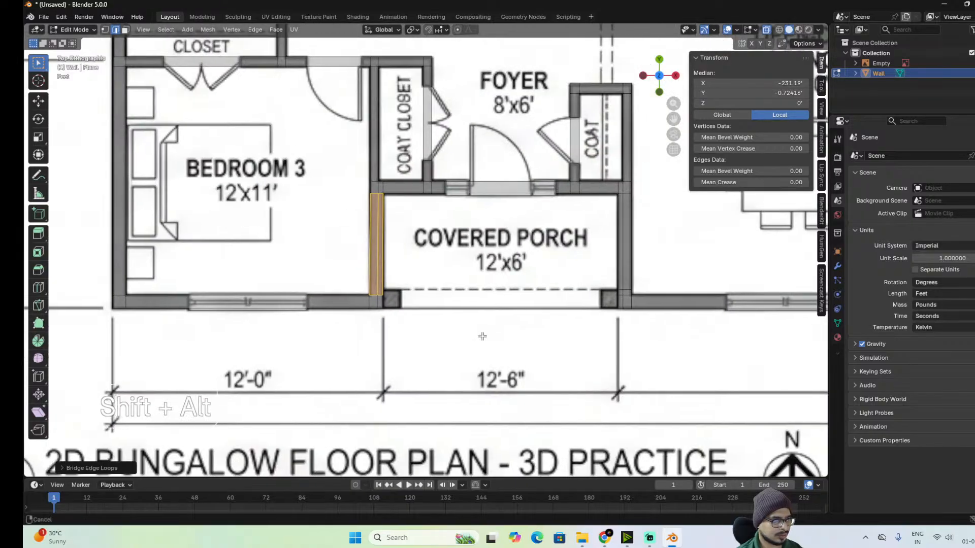
{"action": "left_click_drag", "start_coordinate": [482, 335], "coordinate": [441, 245], "text": "alt+shift"}
{"action": "scroll", "coordinate": [383, 274], "scroll_direction": "up", "scroll_amount": 4}
{"action": "left_click_drag", "start_coordinate": [317, 202], "coordinate": [392, 287], "text": "alt+shift"}
{"action": "scroll", "coordinate": [275, 216], "scroll_direction": "up", "scroll_amount": 2}
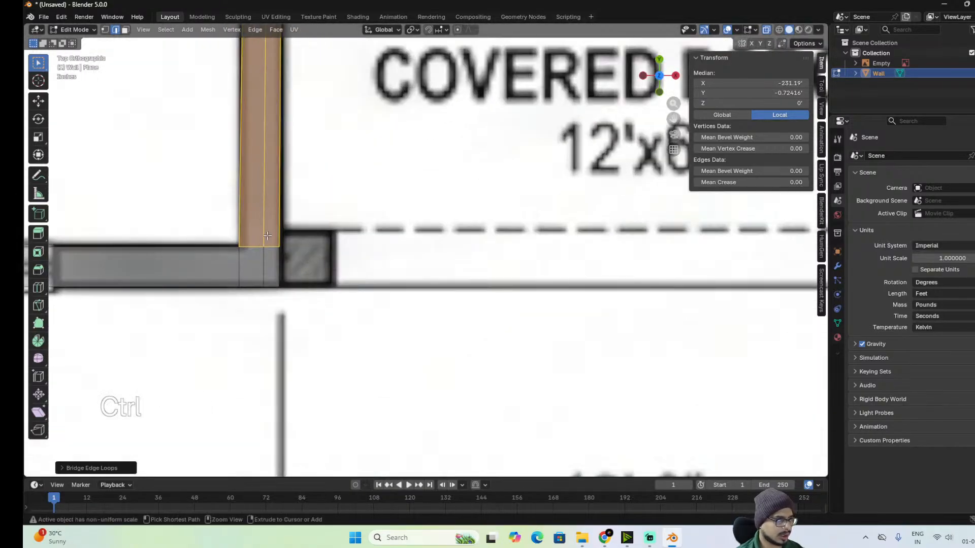
{"action": "key", "text": "ctrl+r"}
{"action": "left_click", "coordinate": [241, 235]}
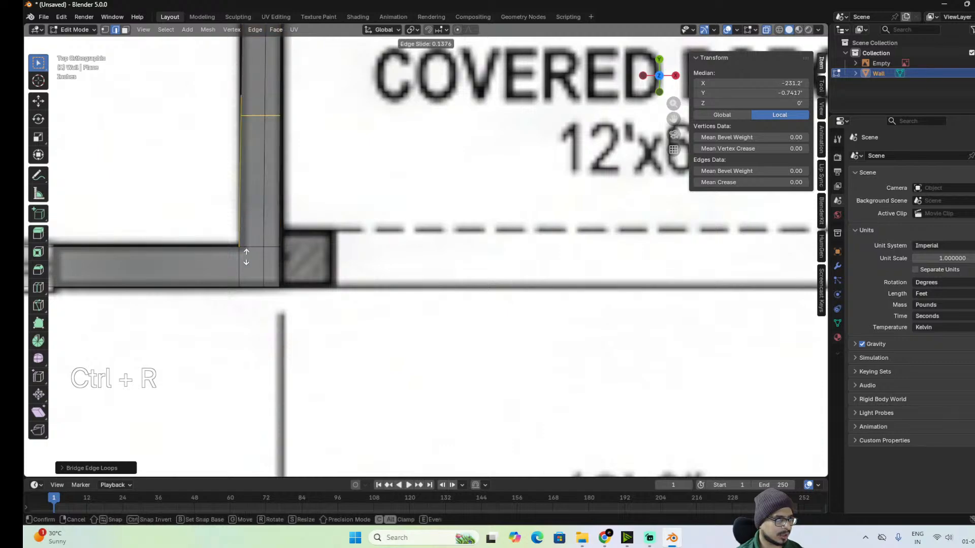
{"action": "key", "text": "shift"}
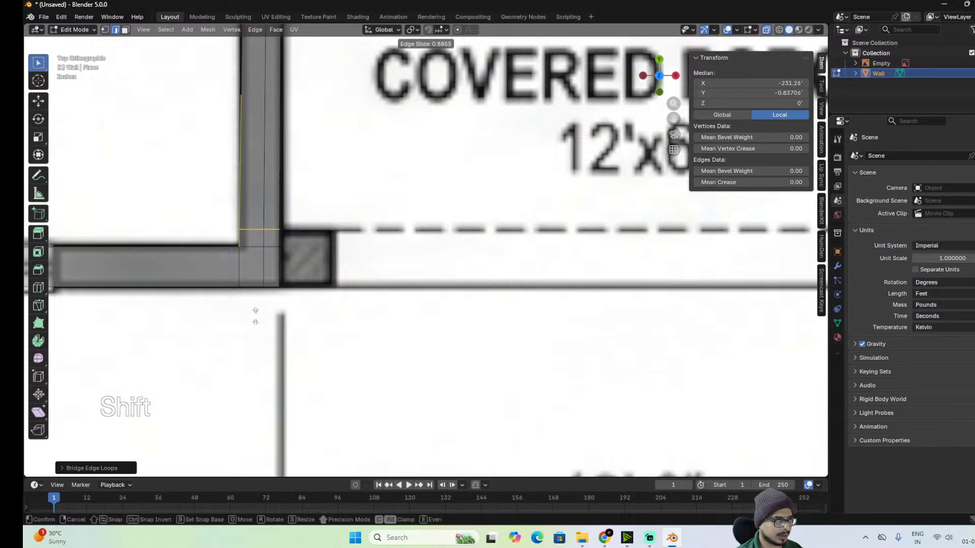
{"action": "left_click", "coordinate": [255, 316]}
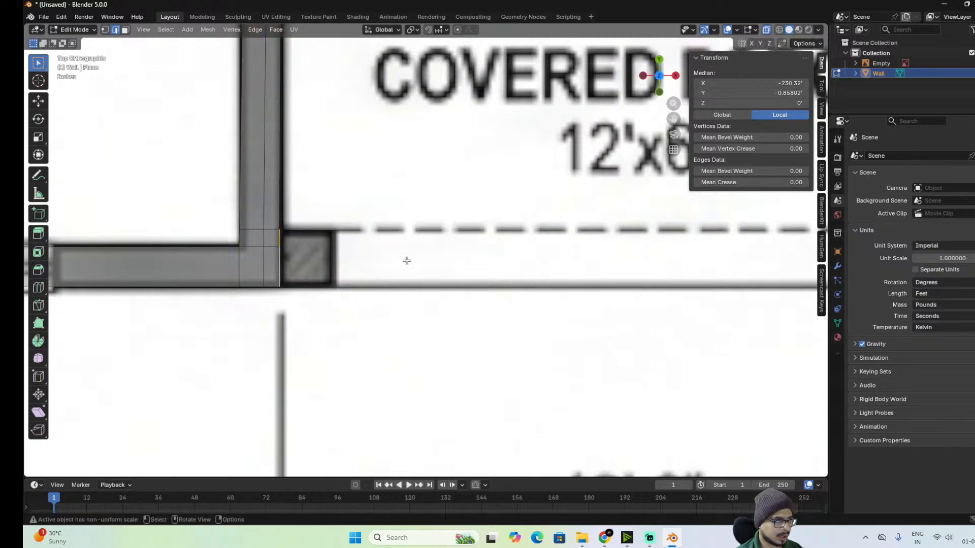
Extrude the wall edges beside the left porch column along X to the column's inner face.
{"action": "scroll", "coordinate": [408, 259], "scroll_direction": "down", "scroll_amount": 5}
{"action": "middle_click_drag", "start_coordinate": [503, 260], "coordinate": [464, 280], "text": "shift"}
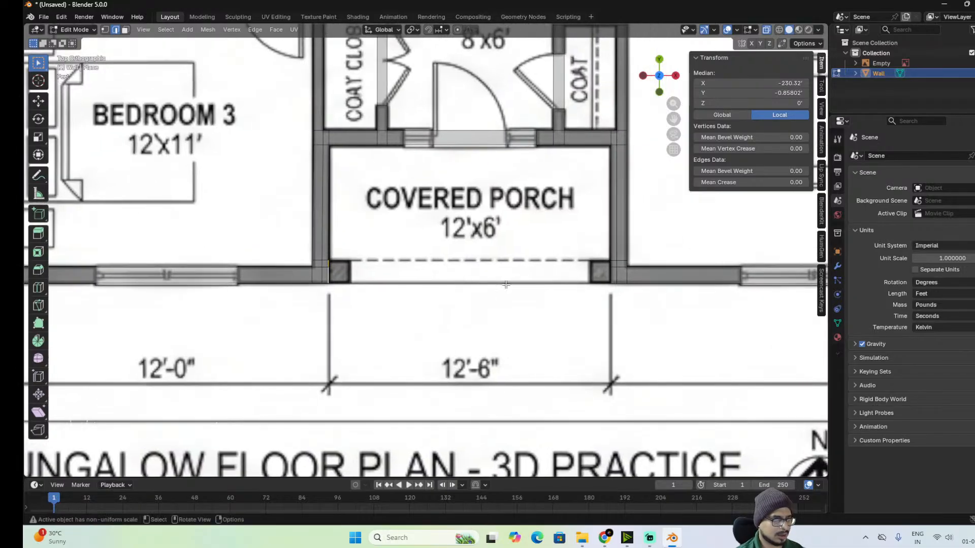
{"action": "scroll", "coordinate": [552, 199], "scroll_direction": "up", "scroll_amount": 3}
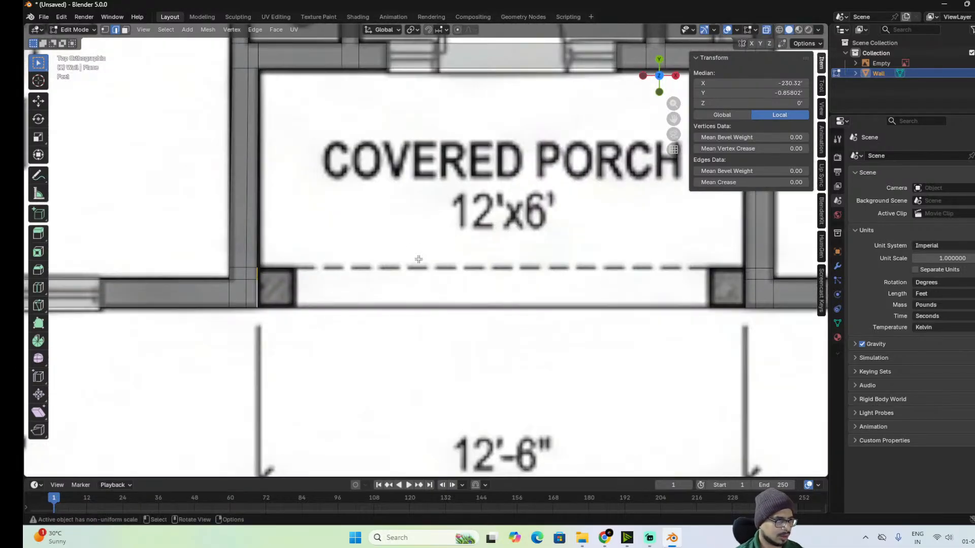
{"action": "middle_click_drag", "start_coordinate": [418, 257], "coordinate": [408, 278], "text": "shift"}
{"action": "key", "text": "e"}
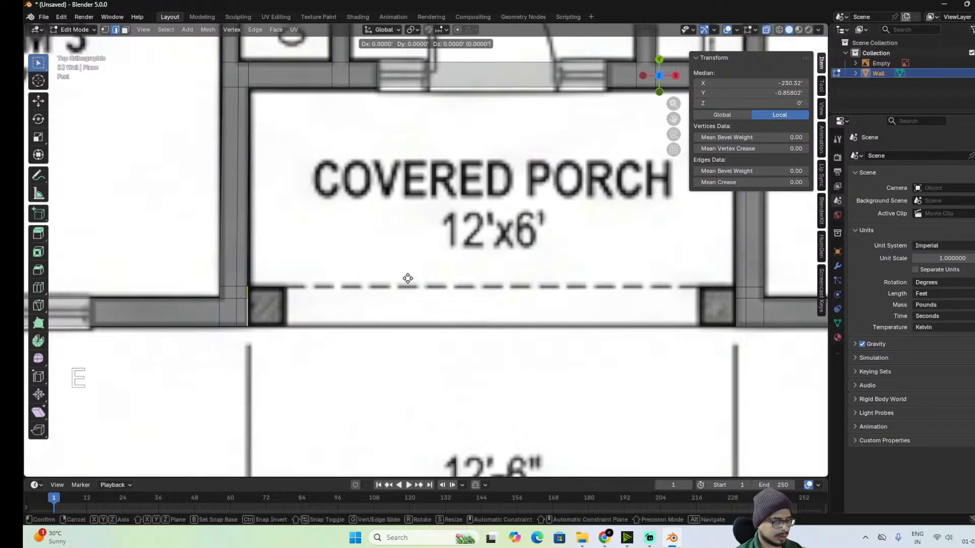
{"action": "key", "text": "x"}
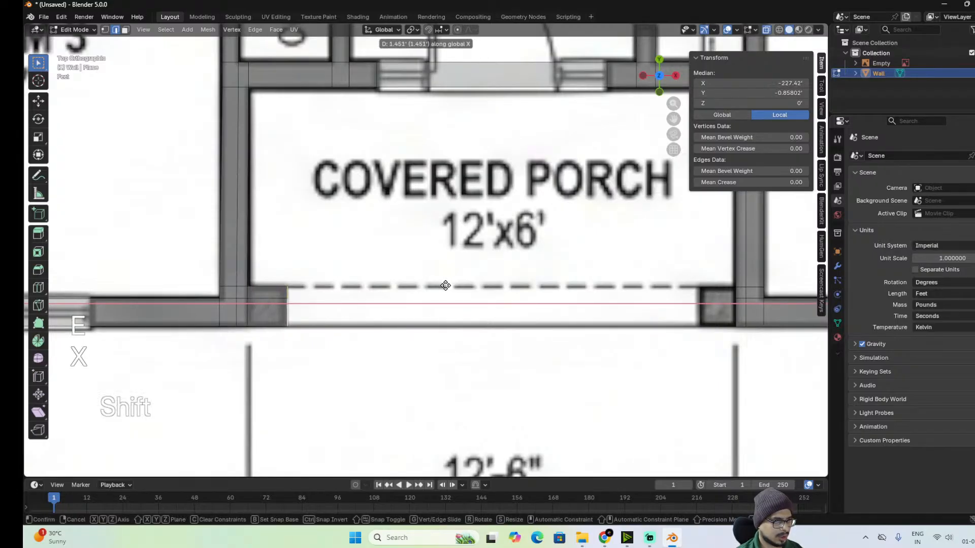
{"action": "left_click", "coordinate": [444, 287]}
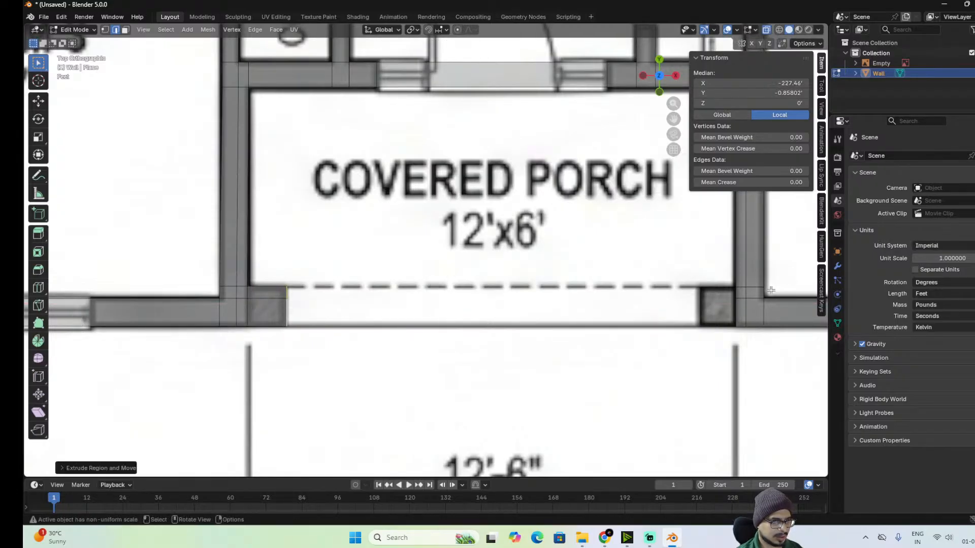
Extrude the wall edges beside the right porch column along X to that column's inner face.
{"action": "left_click", "coordinate": [762, 305], "text": "shift"}
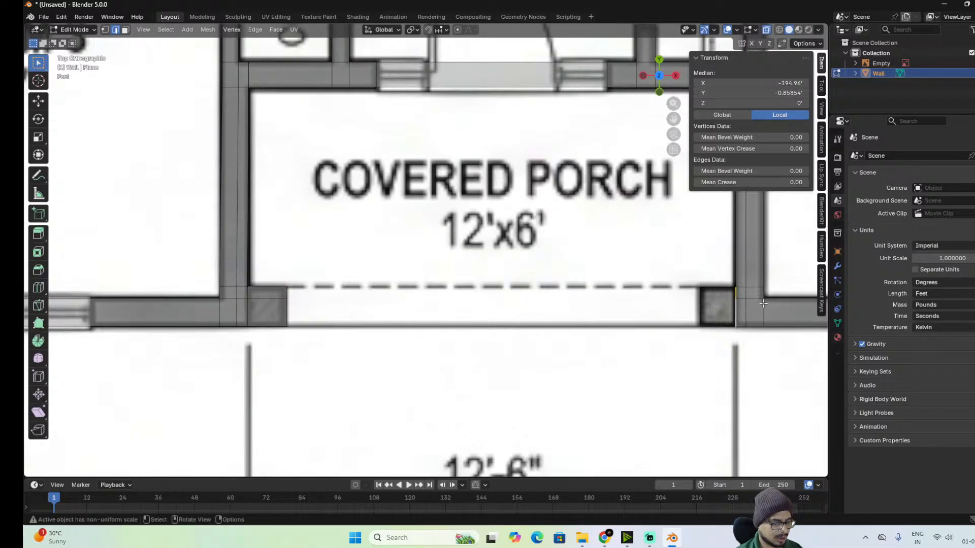
{"action": "key", "text": "e"}
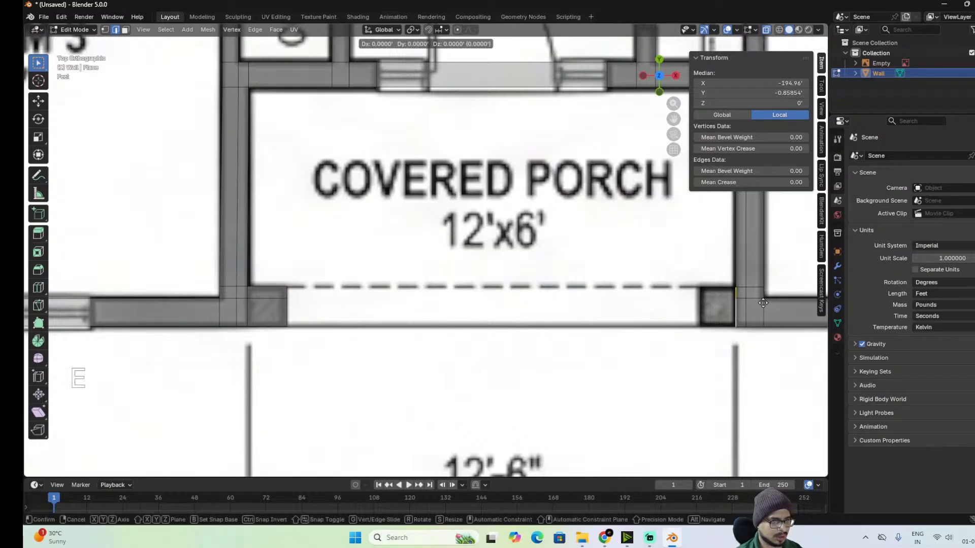
{"action": "key", "text": "x"}
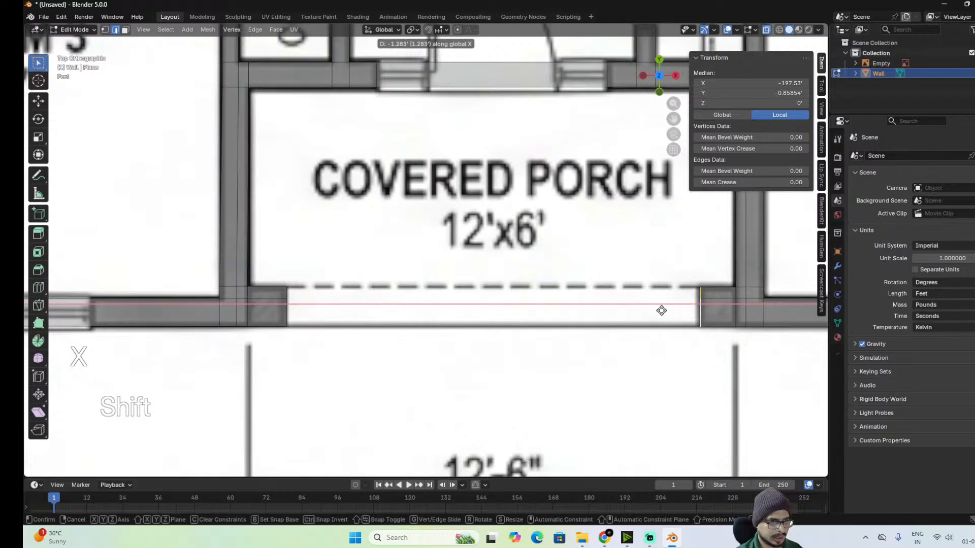
{"action": "left_click", "coordinate": [662, 310], "text": "shift"}
{"action": "scroll", "coordinate": [669, 299], "scroll_direction": "down", "scroll_amount": 7}
{"action": "left_click_drag", "start_coordinate": [670, 298], "coordinate": [745, 458], "text": "alt+shift"}
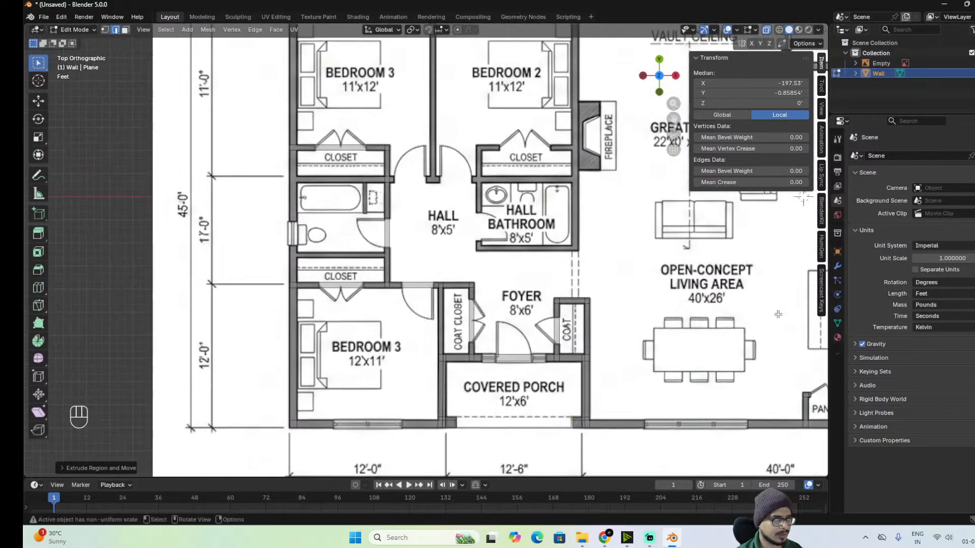
Hide the reference image to review the traced walls of the whole plan, and show it again.
{"action": "scroll", "coordinate": [778, 314], "scroll_direction": "down", "scroll_amount": 4}
{"action": "left_click", "coordinate": [974, 63]}
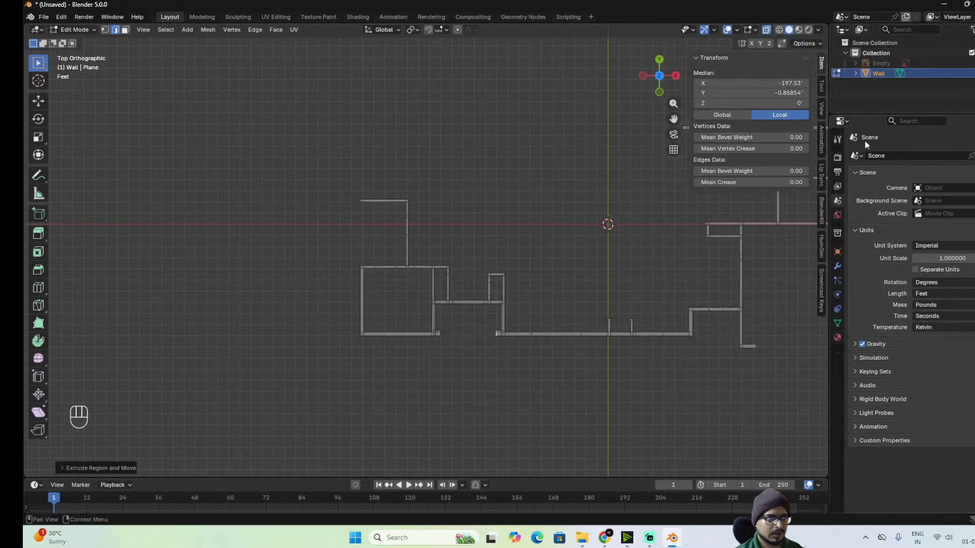
{"action": "left_click_drag", "start_coordinate": [625, 372], "coordinate": [468, 401], "text": "alt+shift"}
{"action": "scroll", "coordinate": [509, 348], "scroll_direction": "up", "scroll_amount": 1}
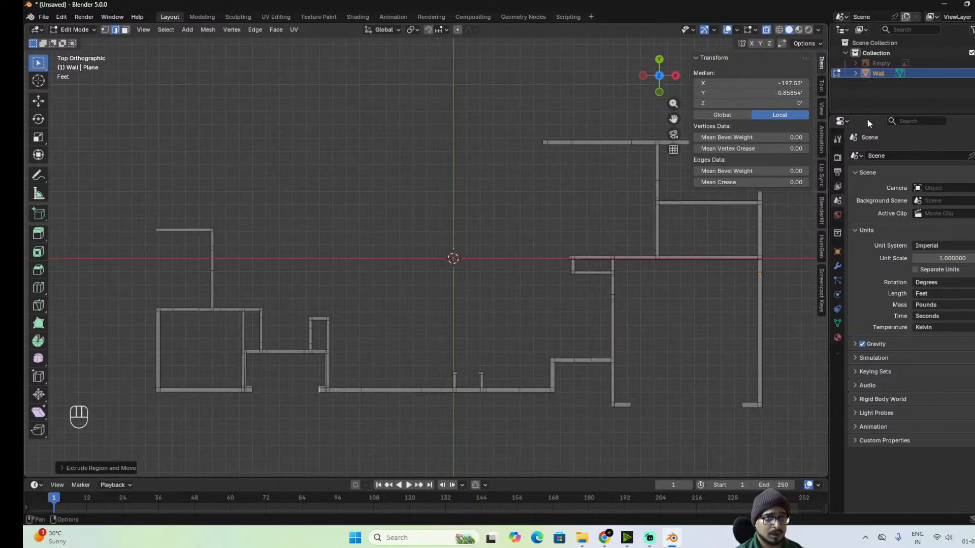
{"action": "left_click", "coordinate": [971, 63]}
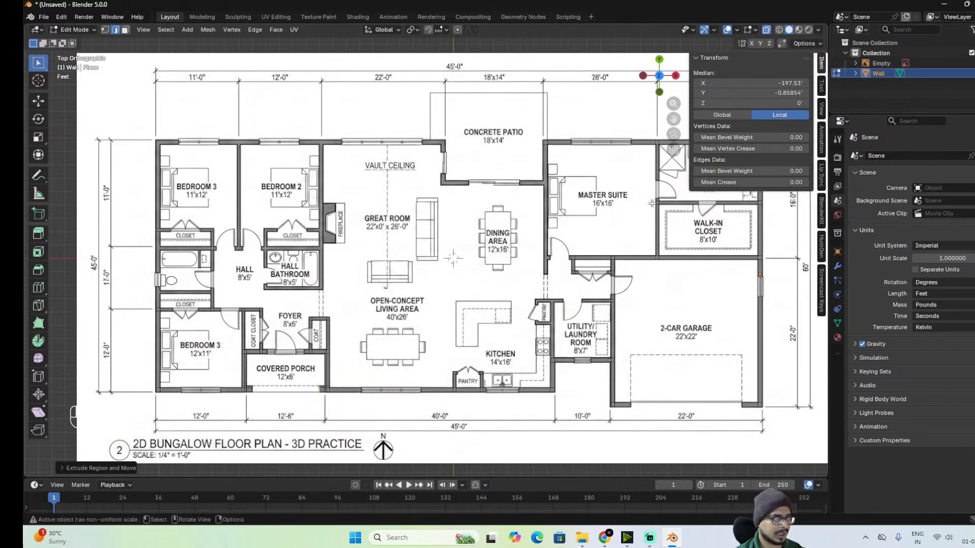
Extrude the upper edge of the wall between the kitchen and utility room along Y to the top of the pantry's upper wall.
{"action": "scroll", "coordinate": [452, 258], "scroll_direction": "up", "scroll_amount": 4}
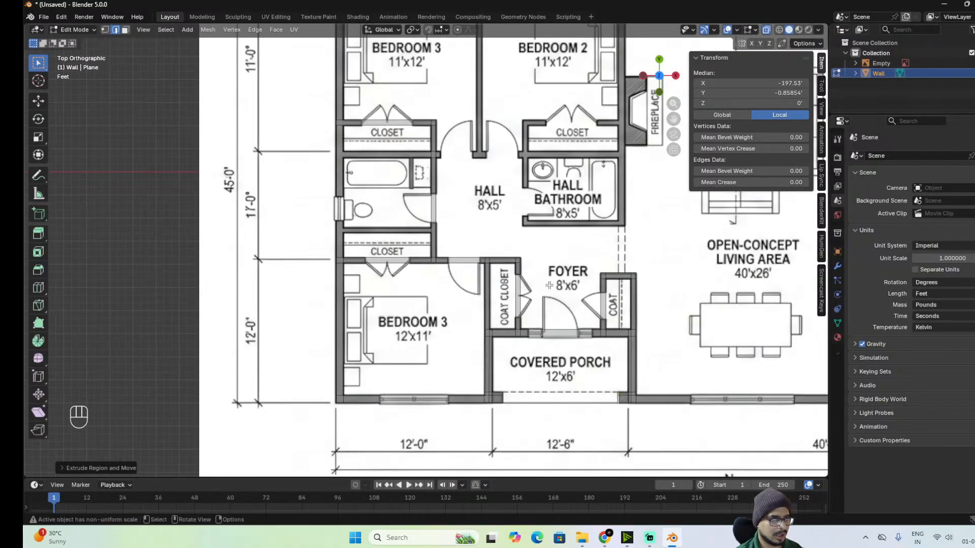
{"action": "left_click_drag", "start_coordinate": [582, 192], "coordinate": [570, 206], "text": "alt+shift"}
{"action": "scroll", "coordinate": [570, 206], "scroll_direction": "down", "scroll_amount": 2}
{"action": "left_click_drag", "start_coordinate": [619, 415], "coordinate": [285, 392], "text": "alt+shift"}
{"action": "left_click_drag", "start_coordinate": [816, 415], "coordinate": [817, 182], "text": "alt+shift"}
{"action": "scroll", "coordinate": [525, 388], "scroll_direction": "up", "scroll_amount": 4}
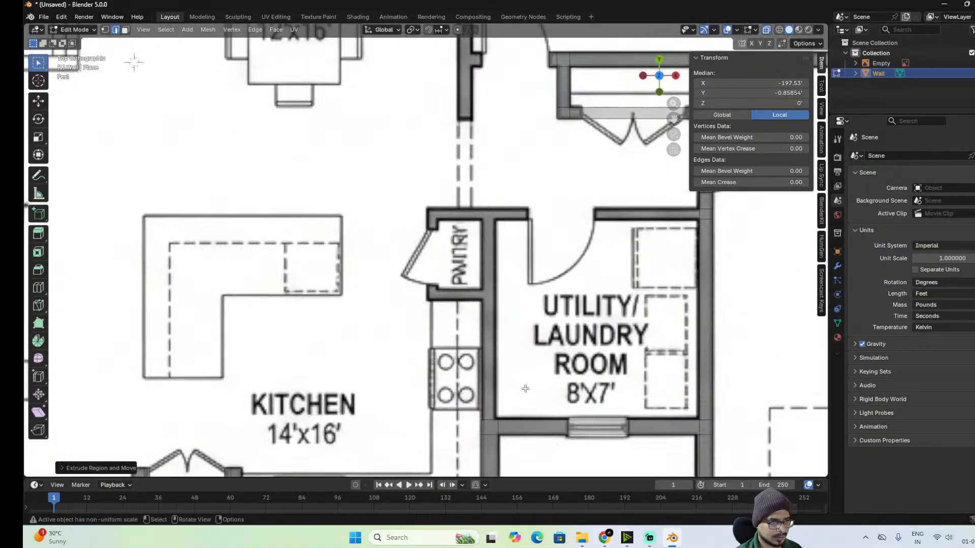
{"action": "left_click", "coordinate": [493, 422]}
{"action": "left_click_drag", "start_coordinate": [615, 327], "coordinate": [584, 281], "text": "alt+shift"}
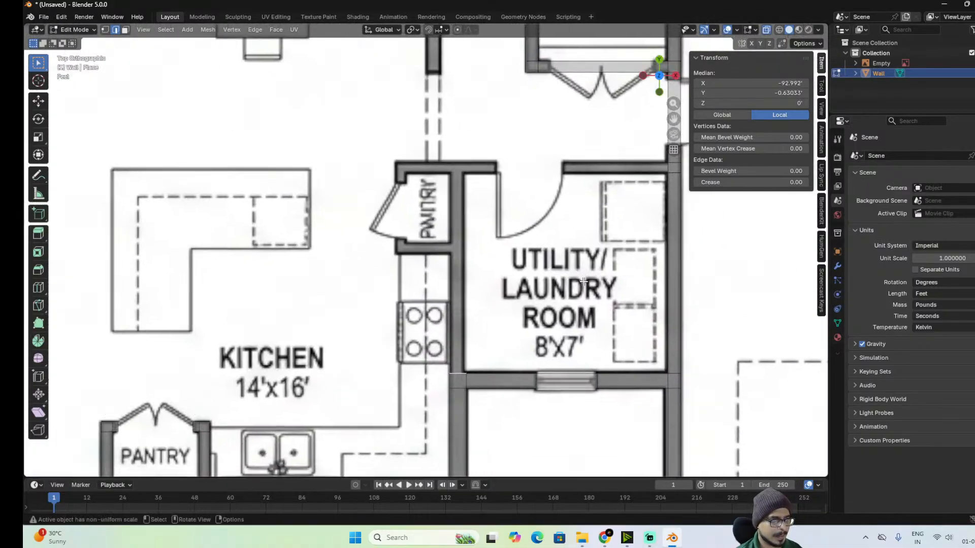
{"action": "key", "text": "e"}
{"action": "key", "text": "y"}
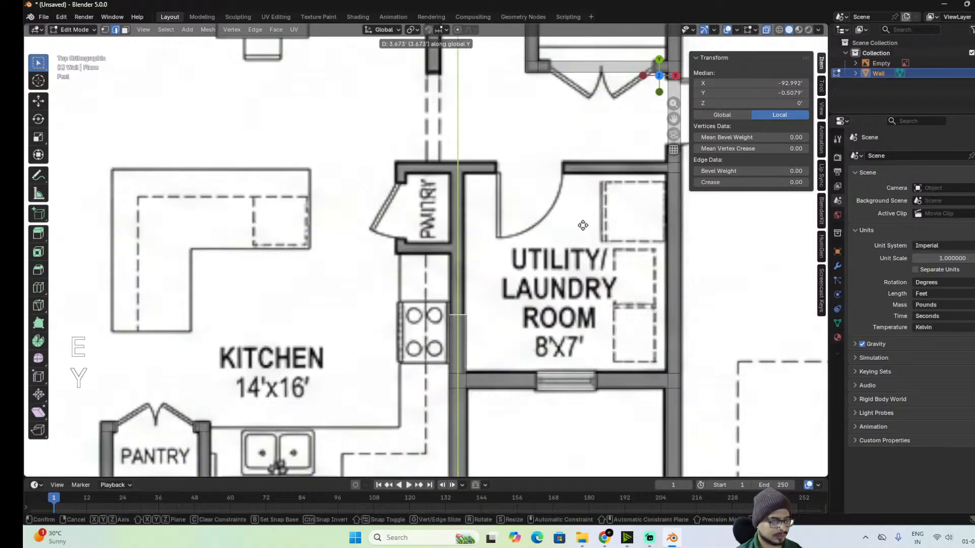
{"action": "left_click", "coordinate": [584, 73]}
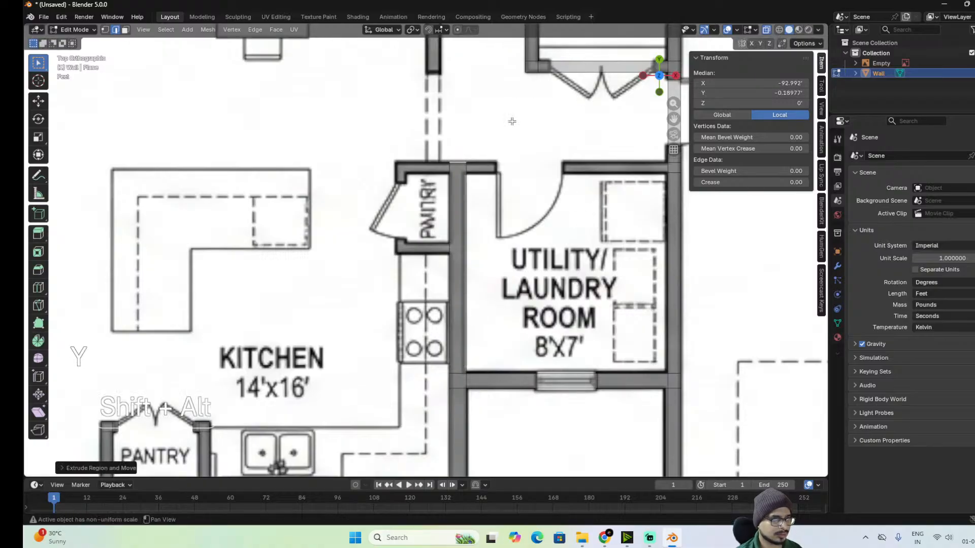
Add two loop cuts across the wall between the kitchen and utility room at the pantry bottom wall's lower and upper faces.
{"action": "left_click_drag", "start_coordinate": [510, 121], "coordinate": [498, 154], "text": "alt+shift"}
{"action": "key", "text": "ctrl+r"}
{"action": "left_click", "coordinate": [455, 285]}
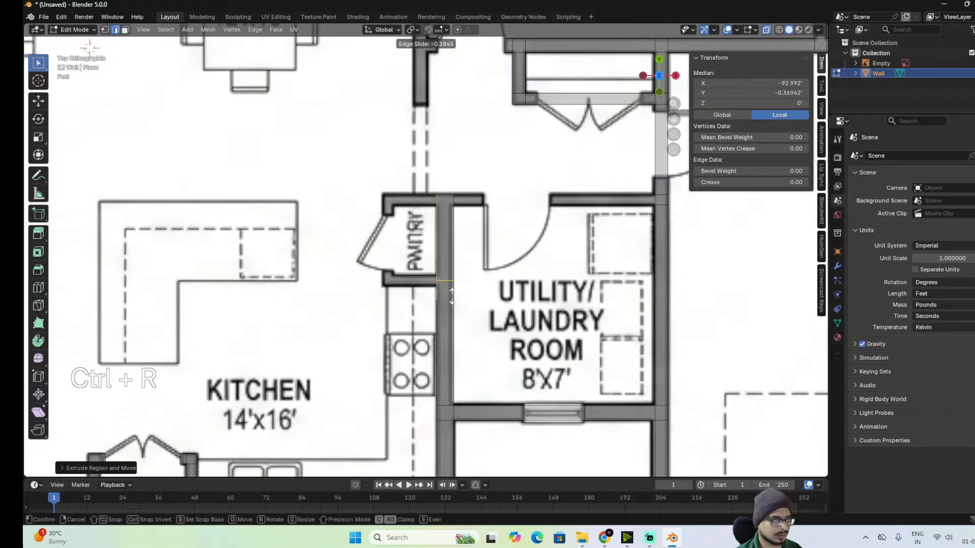
{"action": "key", "text": "shift"}
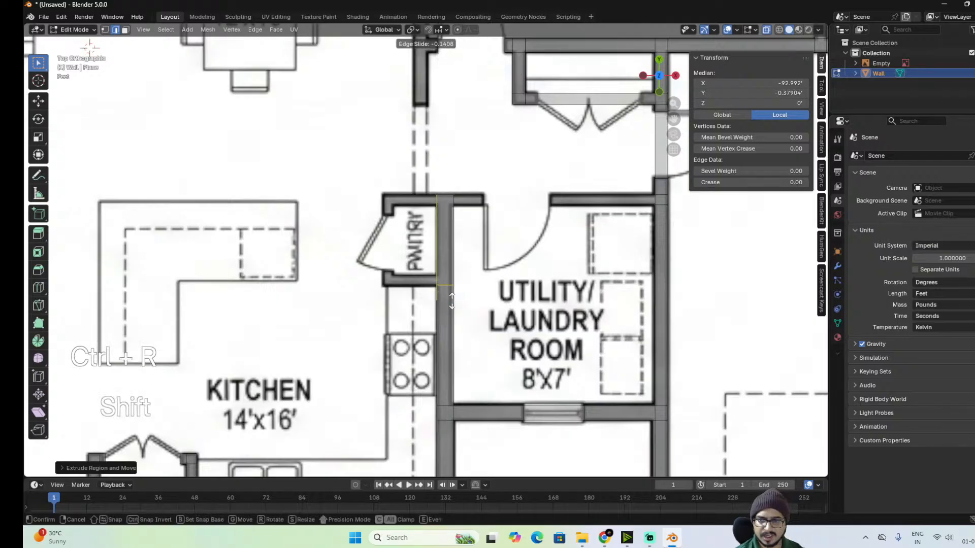
{"action": "left_click", "coordinate": [451, 300]}
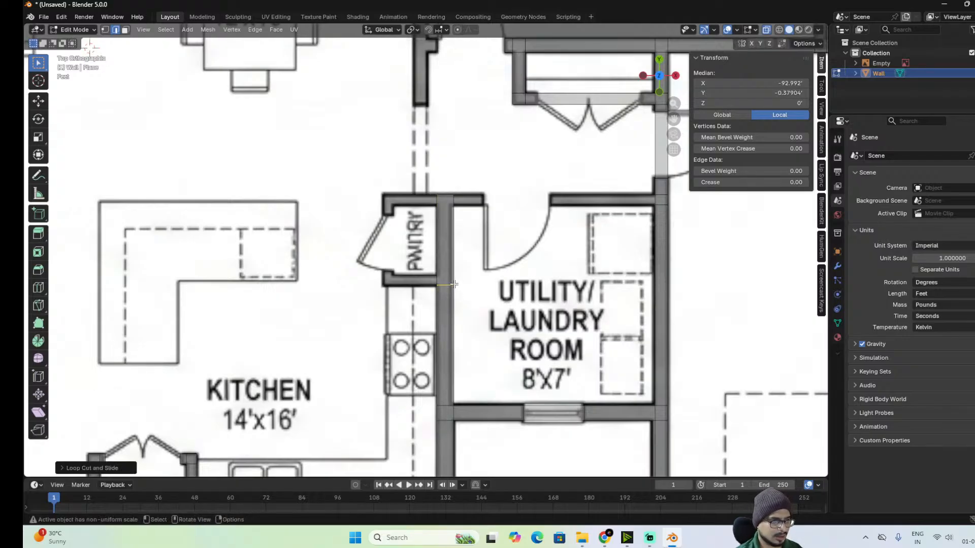
{"action": "key", "text": "ctrl+r"}
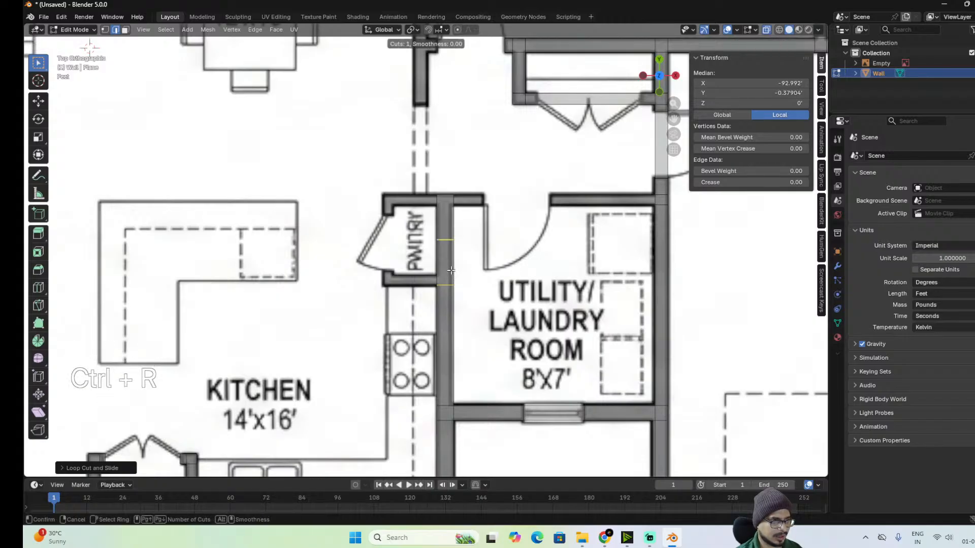
{"action": "left_click", "coordinate": [451, 269]}
{"action": "key", "text": "shift"}
{"action": "left_click", "coordinate": [449, 312]}
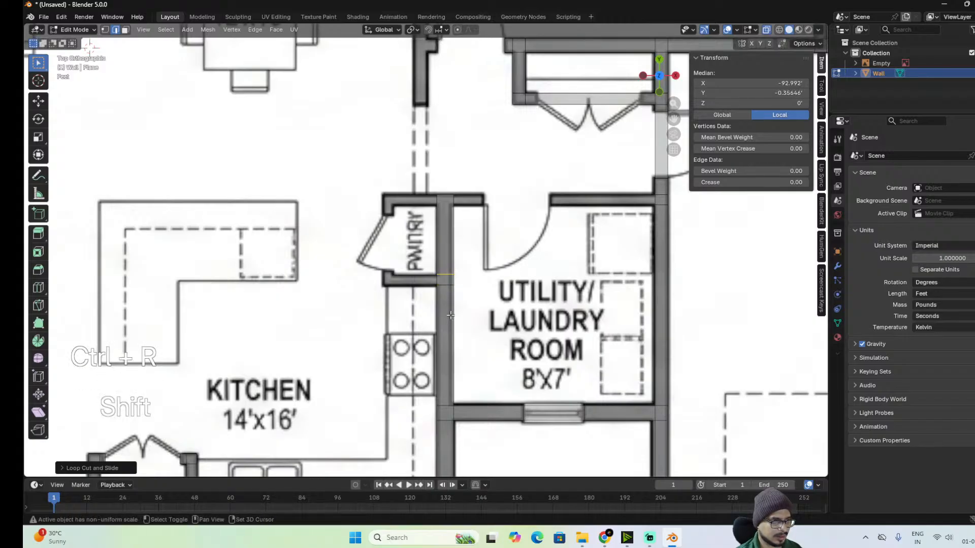
Add a loop cut across the same wall at the underside of the pantry's upper wall.
{"action": "key", "text": "ctrl+r"}
{"action": "left_click", "coordinate": [445, 214]}
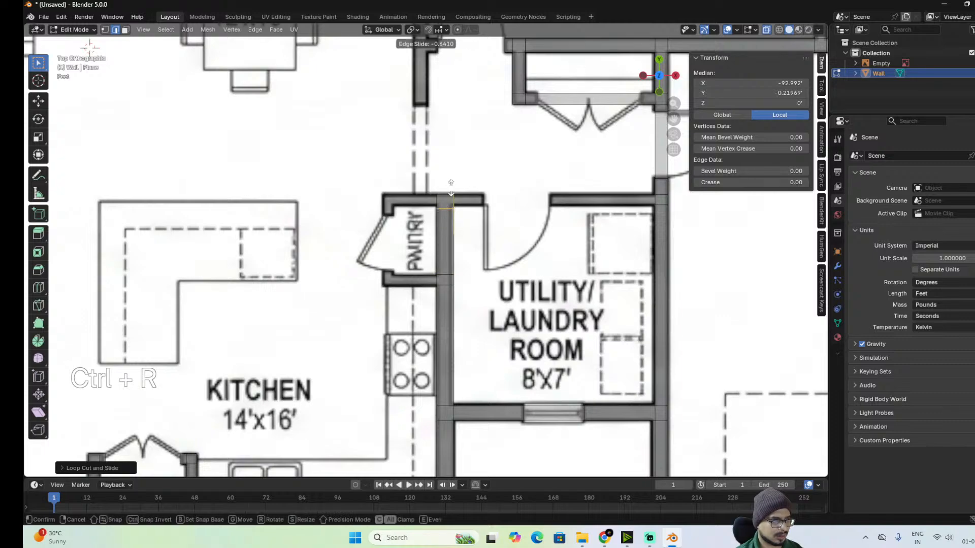
{"action": "key", "text": "shift"}
{"action": "left_click", "coordinate": [464, 154]}
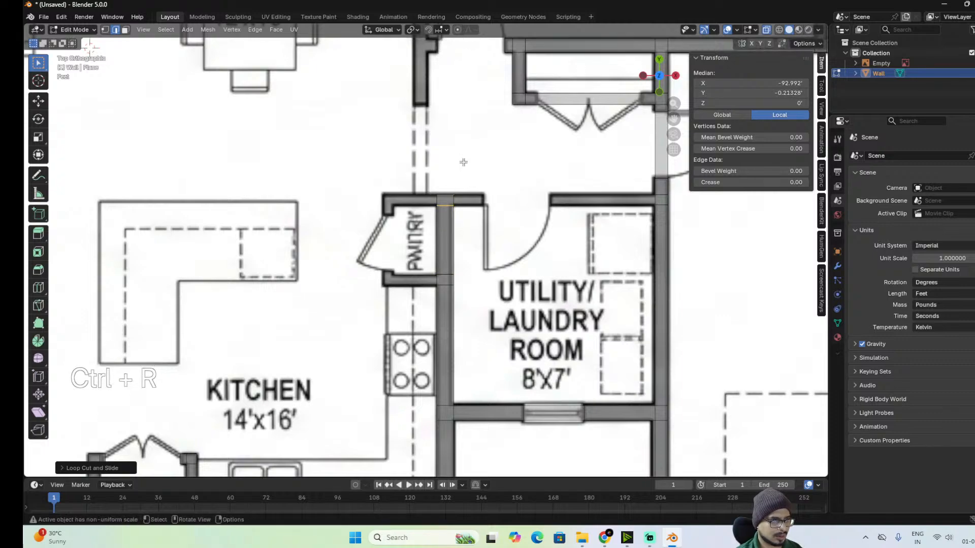
Bridge that wall's upper side edge with the matching garage wall edge to fill the wall above the utility room.
{"action": "middle_click_drag", "start_coordinate": [571, 233], "coordinate": [561, 294], "text": "shift"}
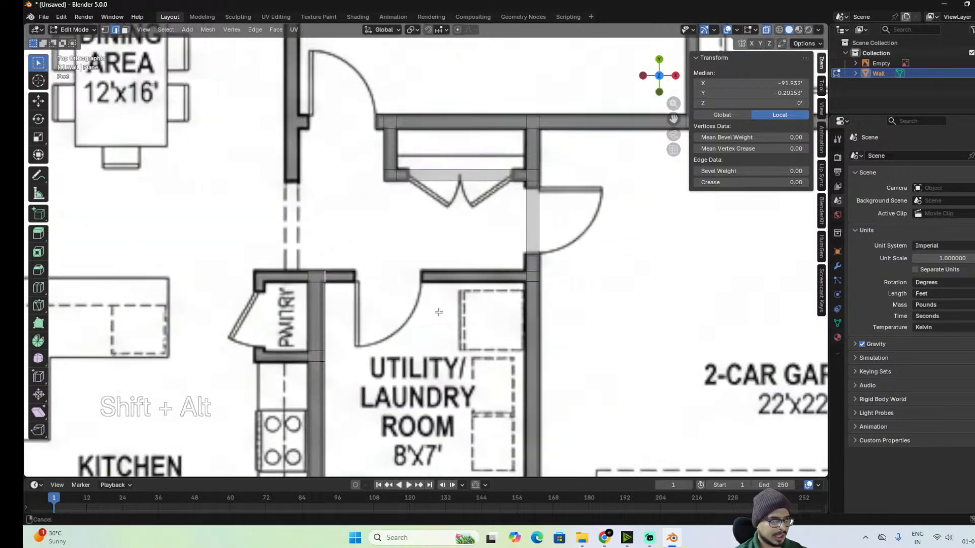
{"action": "left_click", "coordinate": [528, 275], "text": "shift"}
{"action": "key", "text": "ctrl+e"}
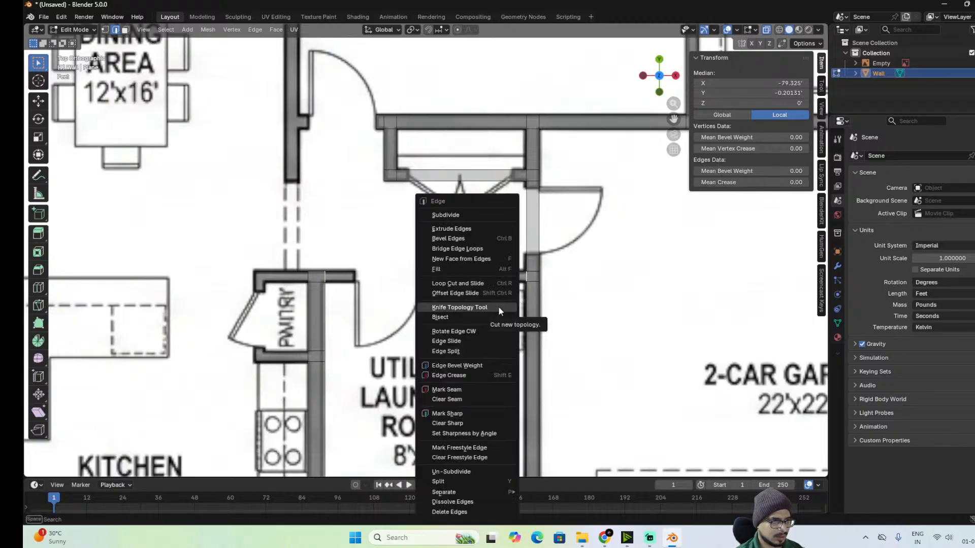
{"action": "left_click", "coordinate": [475, 249]}
Extrude the pantry's upper wall along X to its outer corner and add a loop cut at the door-side wall's inner face.
{"action": "left_click_drag", "start_coordinate": [414, 347], "coordinate": [573, 387], "text": "alt+shift"}
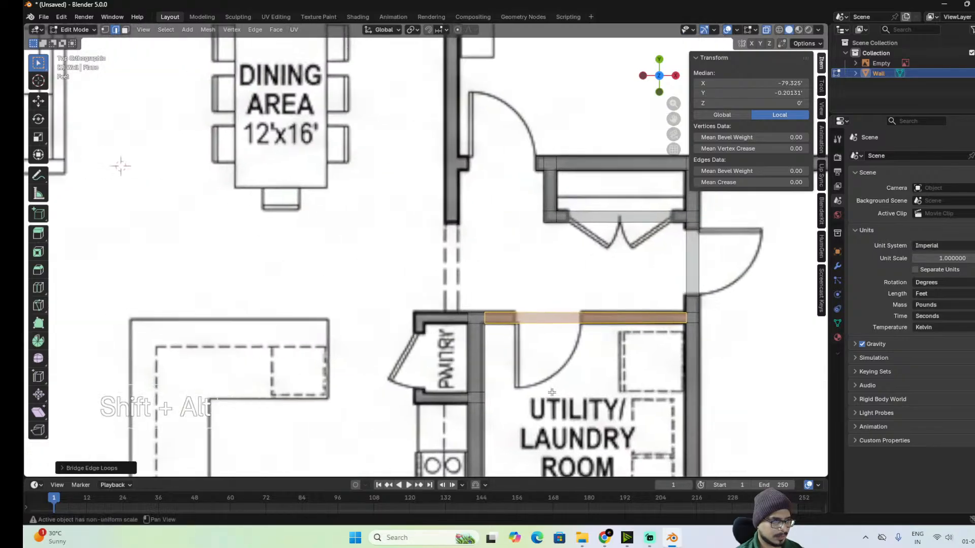
{"action": "left_click", "coordinate": [467, 318]}
{"action": "key", "text": "e"}
{"action": "key", "text": "x"}
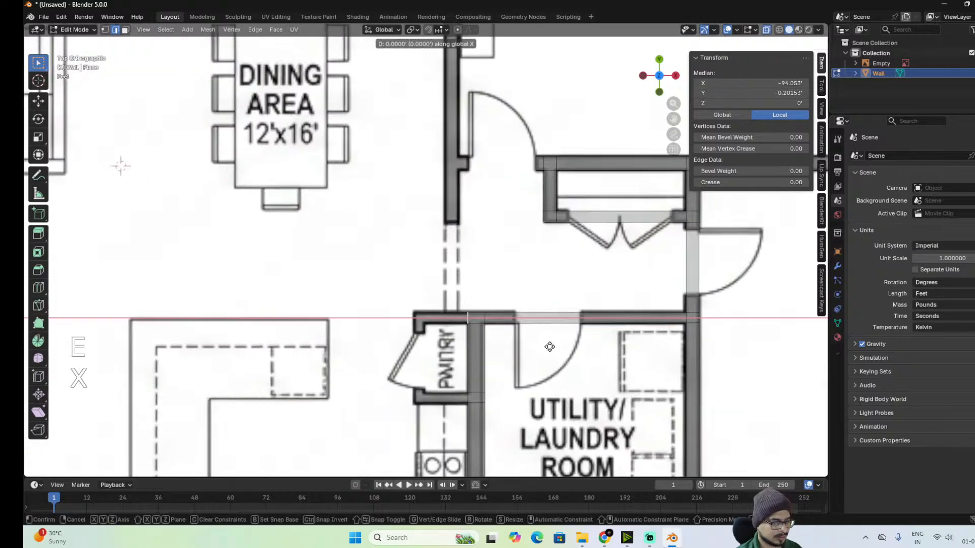
{"action": "left_click", "coordinate": [502, 350]}
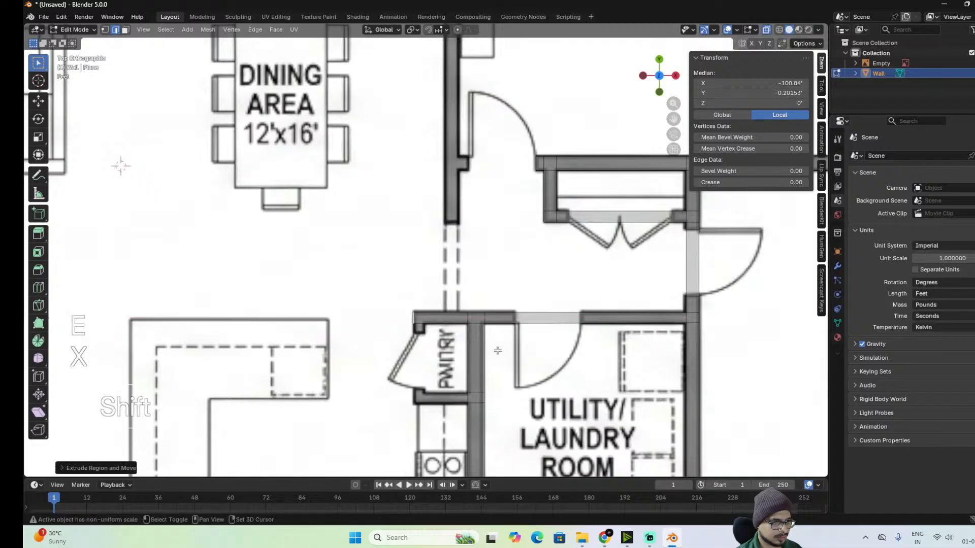
{"action": "key", "text": "ctrl+r"}
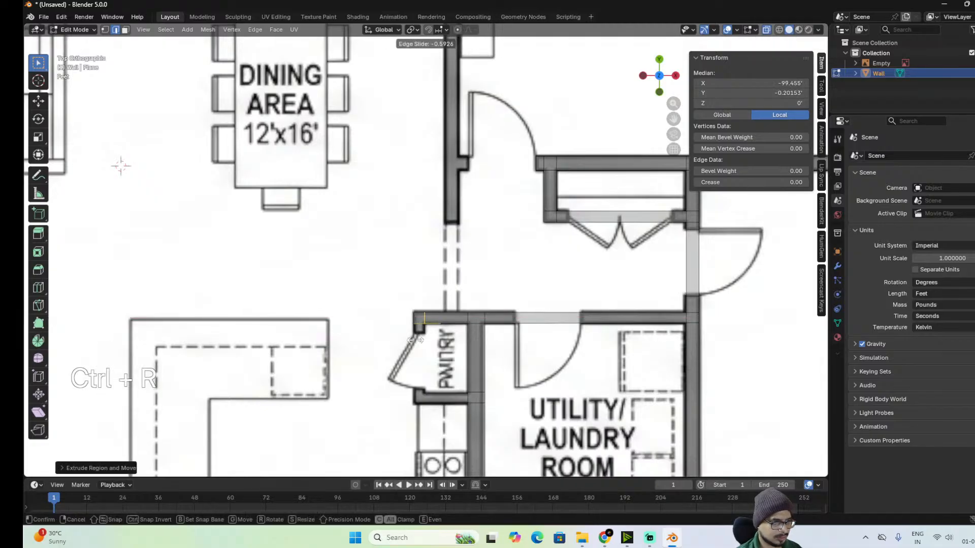
{"action": "left_click", "coordinate": [415, 340]}
Extrude the corner block's lower edge about 5.1 ft down along Y to the lower face of the pantry's bottom wall.
{"action": "left_click", "coordinate": [417, 327]}
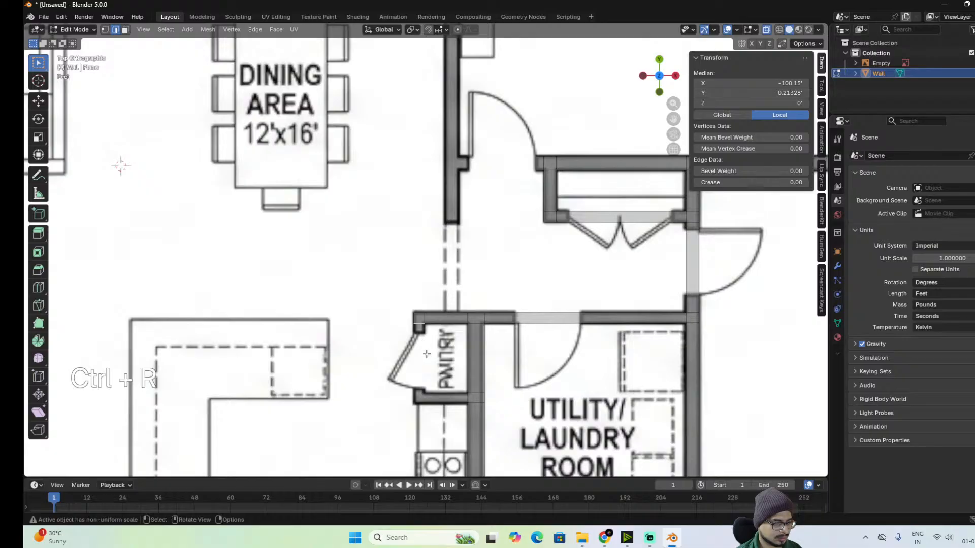
{"action": "key", "text": "e"}
{"action": "key", "text": "y"}
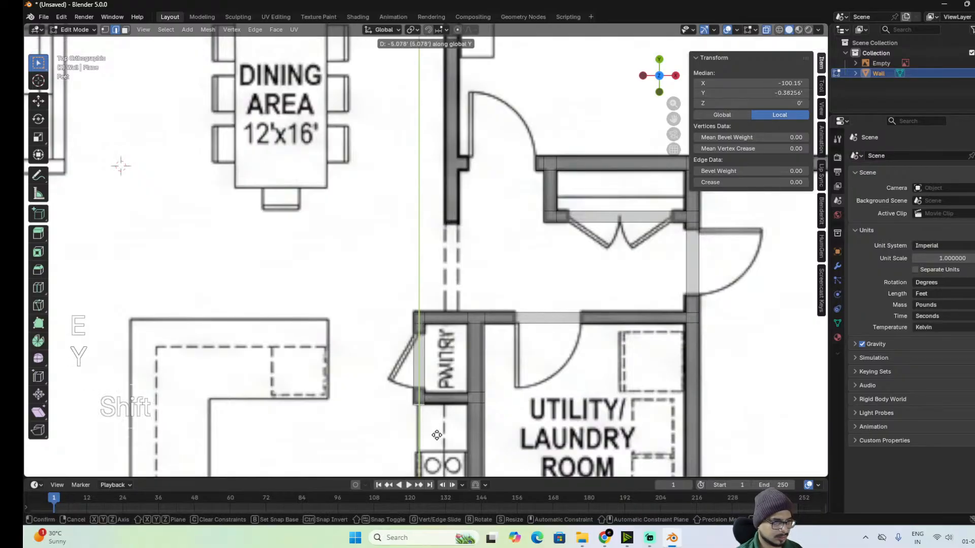
{"action": "left_click", "coordinate": [436, 435]}
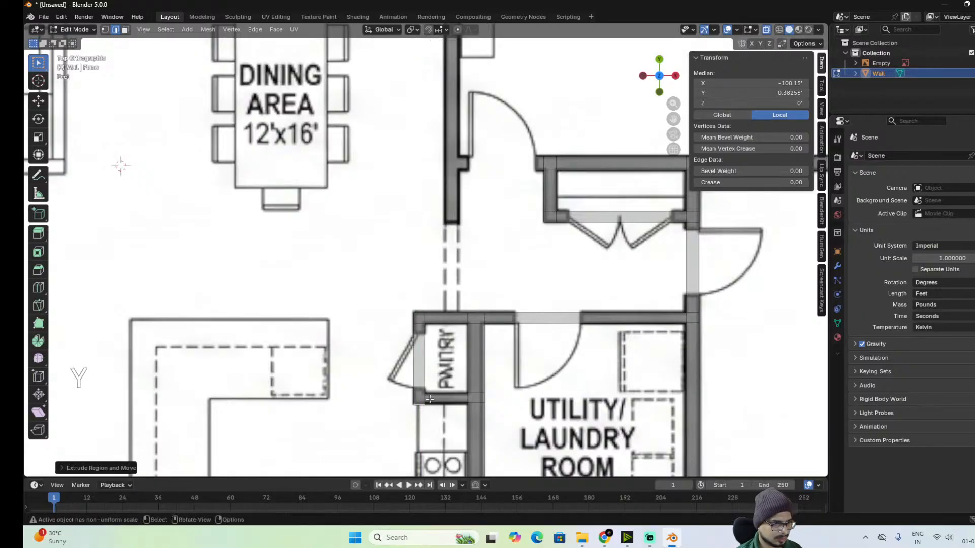
Add two loop cuts across the pantry's door-side wall at the lower and upper edges of the door opening.
{"action": "key", "text": "ctrl+r"}
{"action": "left_click", "coordinate": [420, 393]}
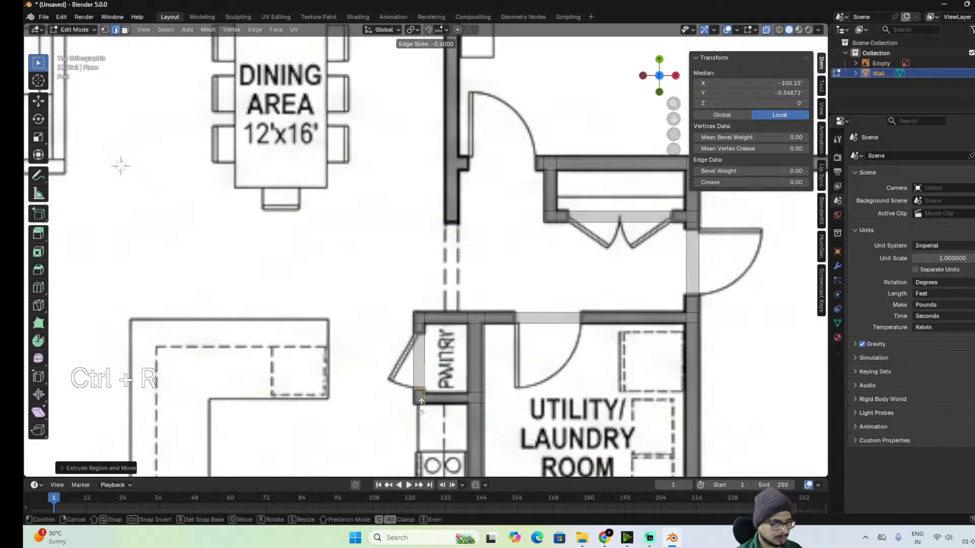
{"action": "left_click", "coordinate": [421, 391], "text": "shift"}
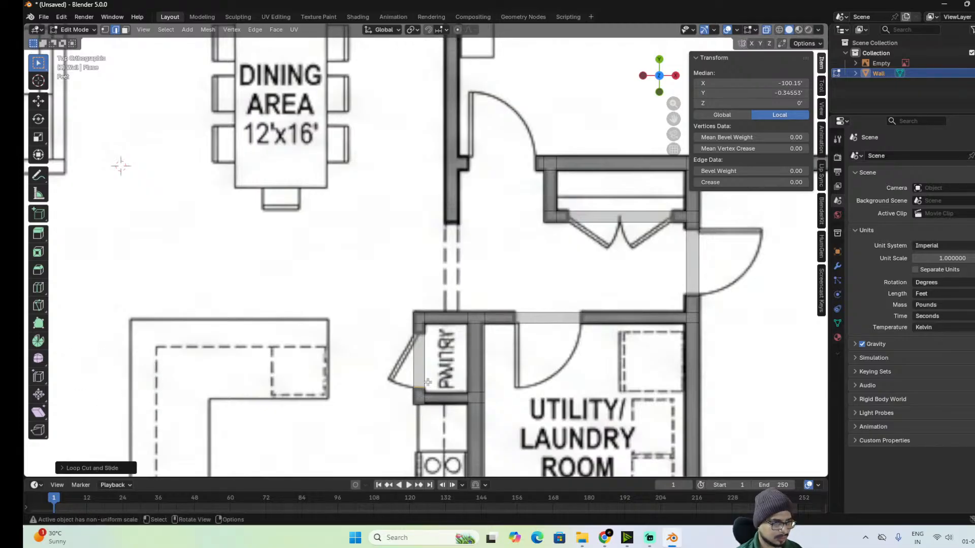
{"action": "key", "text": "ctrl+r"}
{"action": "left_click", "coordinate": [424, 337]}
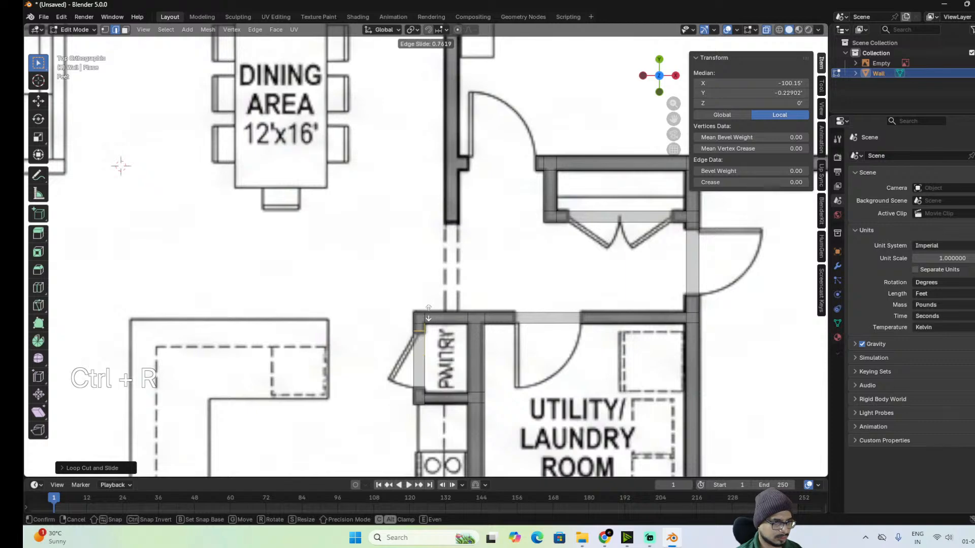
{"action": "left_click", "coordinate": [428, 316], "text": "shift"}
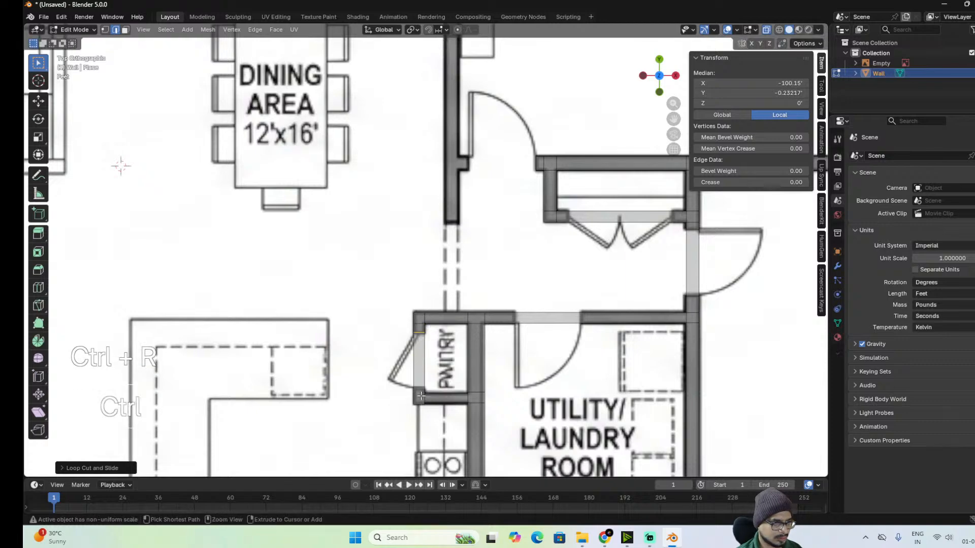
Add a loop cut at the pantry bottom wall's inner face and fill a face between the corner block and the utility room wall.
{"action": "key", "text": "ctrl+r"}
{"action": "left_click", "coordinate": [421, 394]}
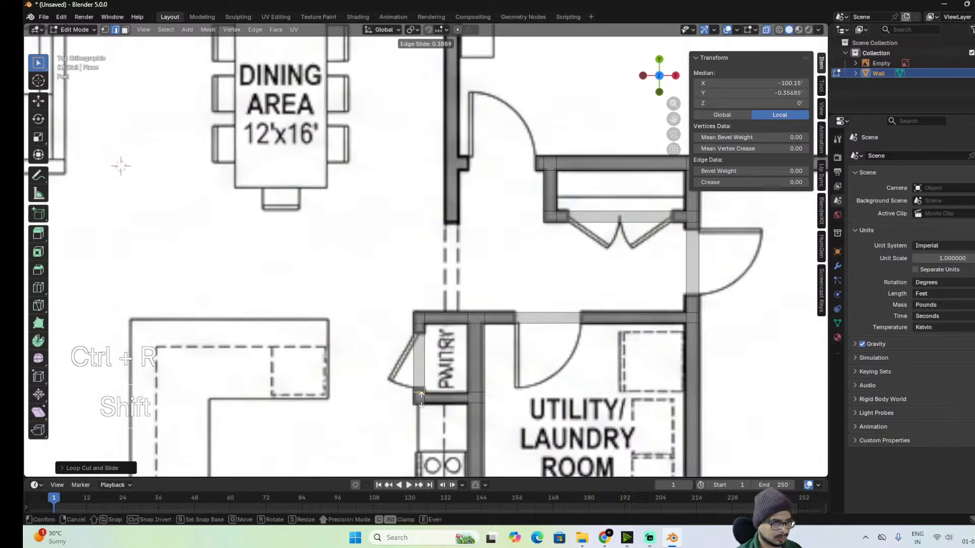
{"action": "left_click", "coordinate": [421, 394], "text": "shift"}
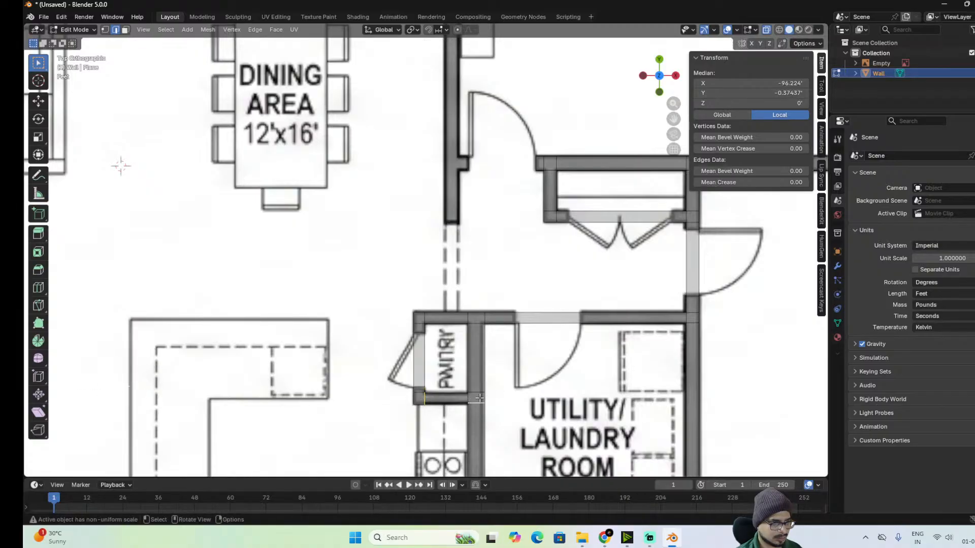
{"action": "key", "text": "ctrl+z"}
{"action": "key", "text": "f"}
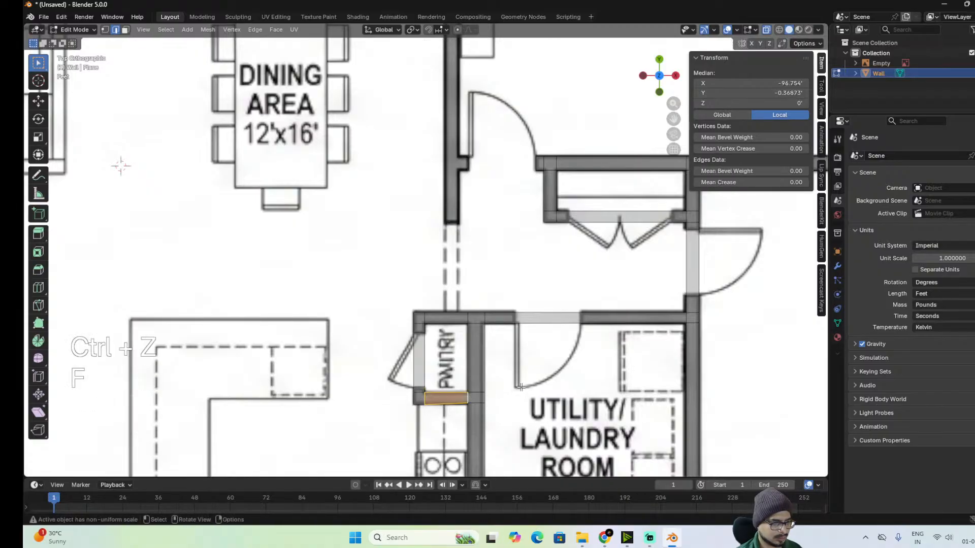
Move the utility room wall's cut edge about 0.1 ft down along Y to align it with the pantry bottom wall's lower face.
{"action": "scroll", "coordinate": [520, 387], "scroll_direction": "up", "scroll_amount": 5}
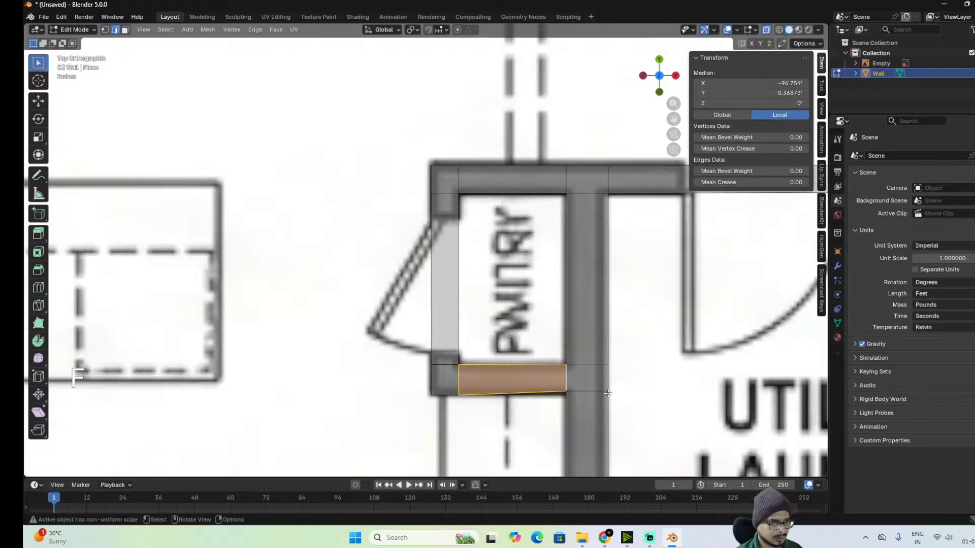
{"action": "scroll", "coordinate": [570, 330], "scroll_direction": "up", "scroll_amount": 2}
{"action": "left_click", "coordinate": [590, 343]}
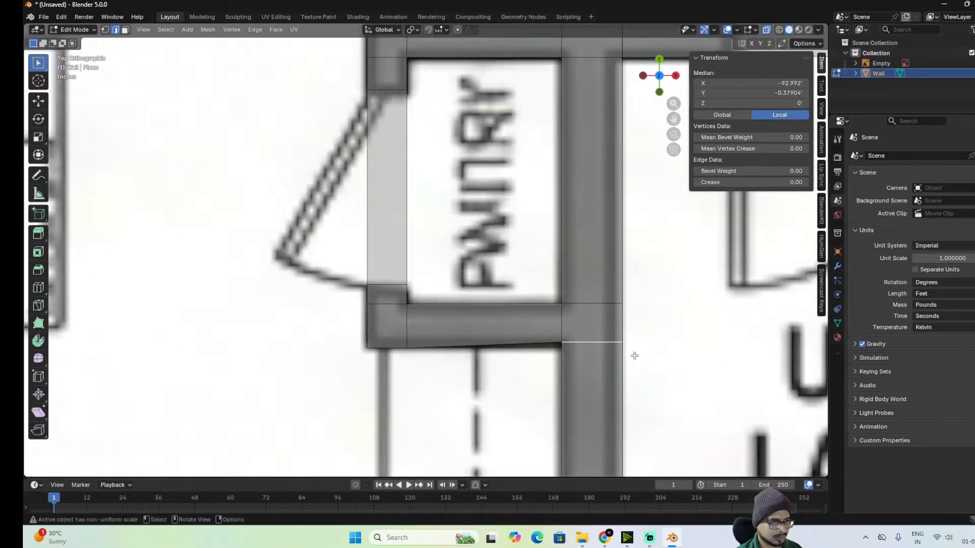
{"action": "key", "text": "g"}
{"action": "key", "text": "y"}
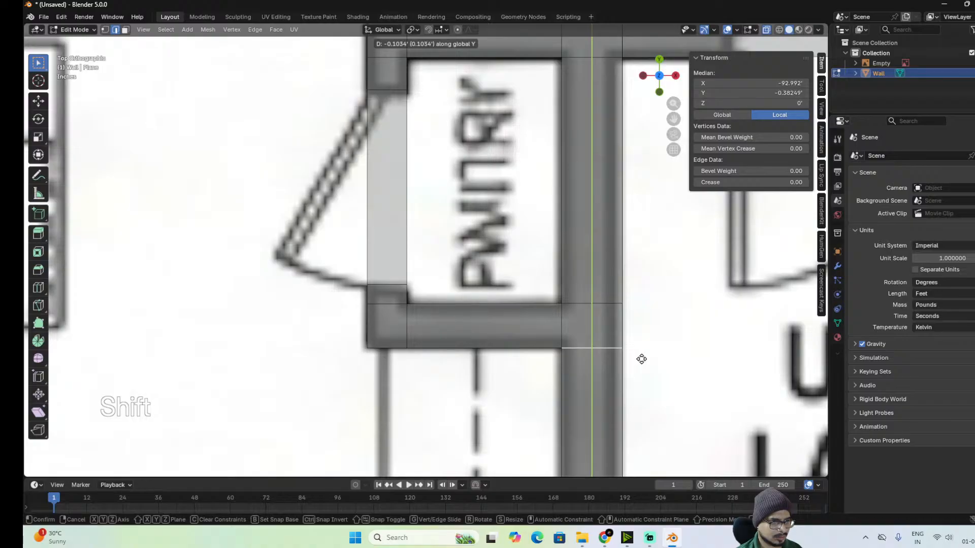
{"action": "left_click", "coordinate": [641, 358]}
{"action": "scroll", "coordinate": [642, 359], "scroll_direction": "down", "scroll_amount": 6}
{"action": "left_click_drag", "start_coordinate": [598, 262], "coordinate": [489, 386], "text": "alt+shift"}
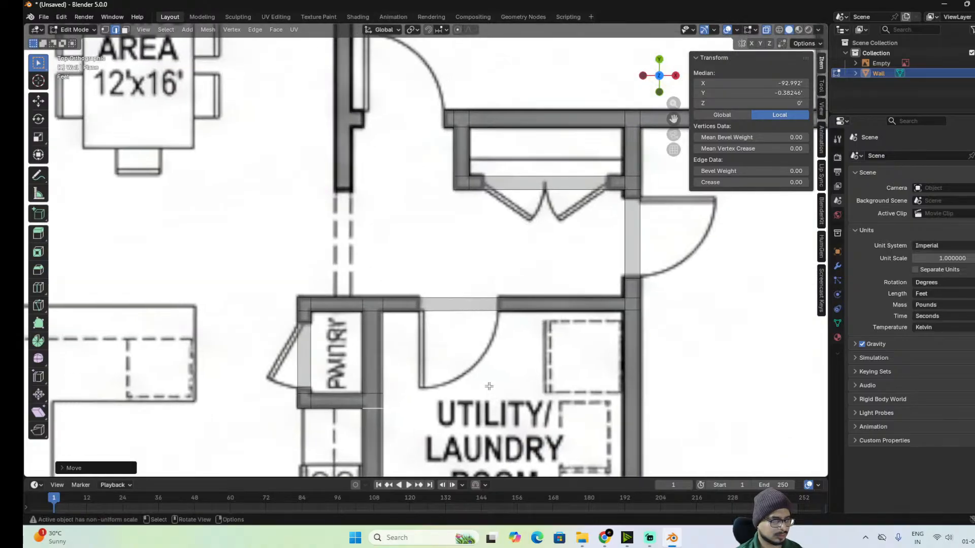
Extrude the end edge of the master suite's lower wall about 4.3 ft along negative X, spanning the door opening.
{"action": "left_click_drag", "start_coordinate": [592, 373], "coordinate": [525, 454], "text": "alt+shift"}
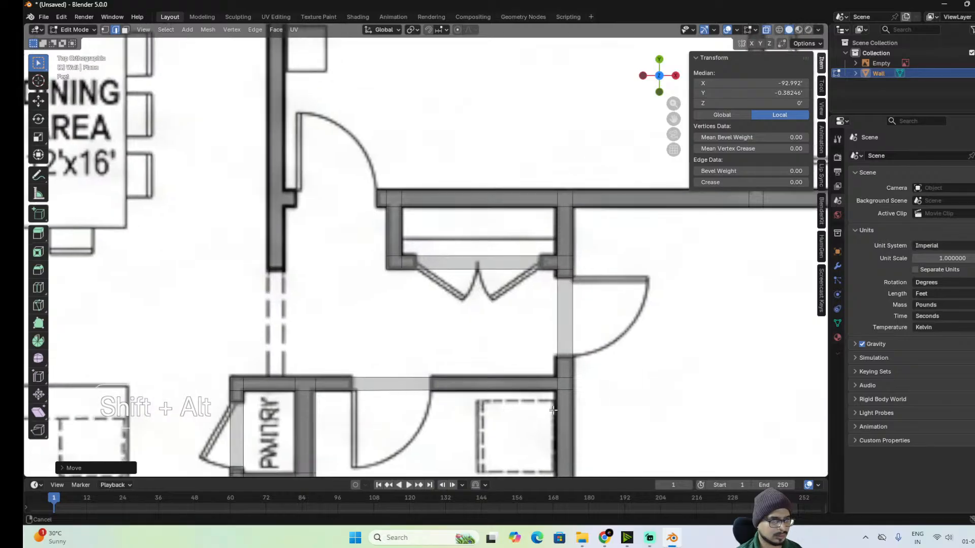
{"action": "left_click_drag", "start_coordinate": [552, 412], "coordinate": [643, 470], "text": "alt+shift"}
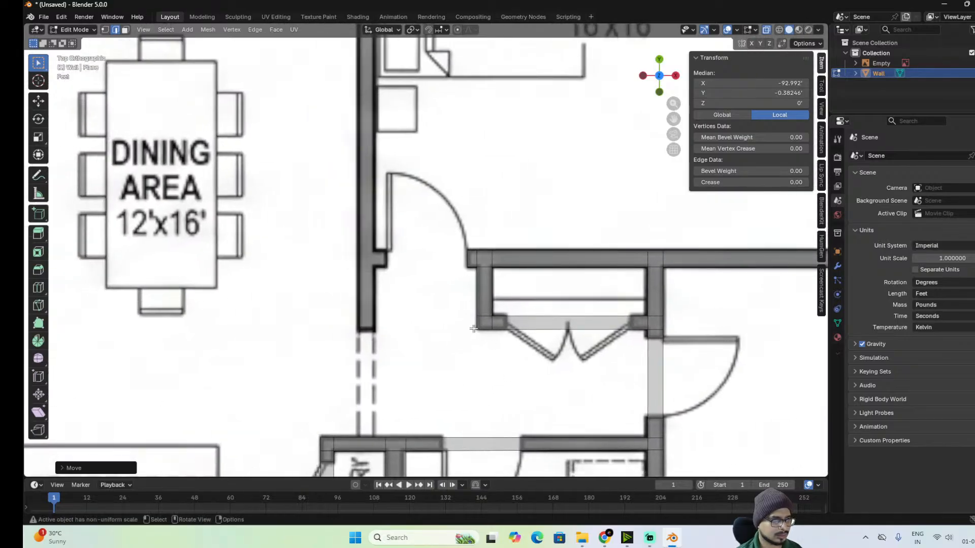
{"action": "scroll", "coordinate": [492, 282], "scroll_direction": "up", "scroll_amount": 3}
{"action": "left_click", "coordinate": [524, 268]}
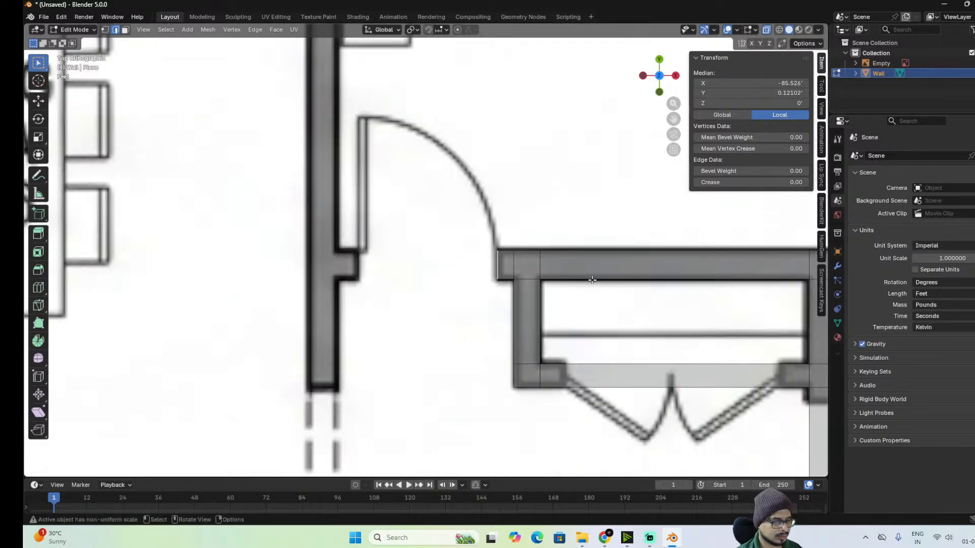
{"action": "key", "text": "e"}
{"action": "key", "text": "x"}
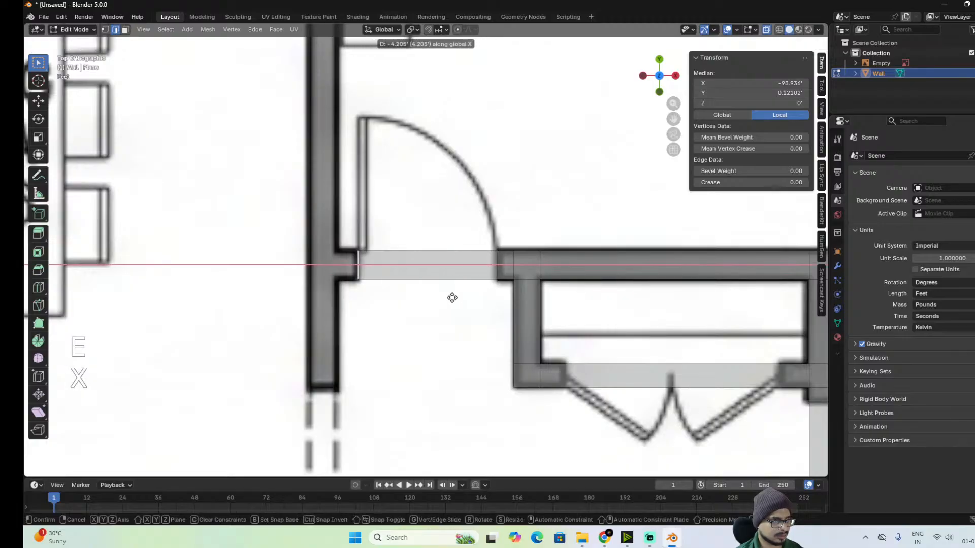
{"action": "left_click", "coordinate": [450, 298]}
Extrude the edge along negative X twice, about 0.6 ft to the dining area wall and 0.8 ft across its thickness.
{"action": "key", "text": "e"}
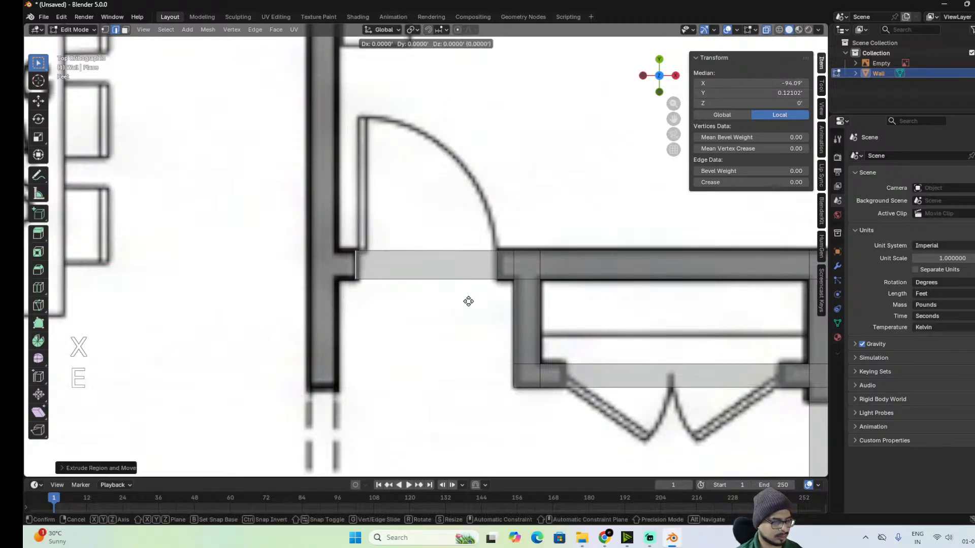
{"action": "key", "text": "x"}
{"action": "left_click", "coordinate": [448, 306]}
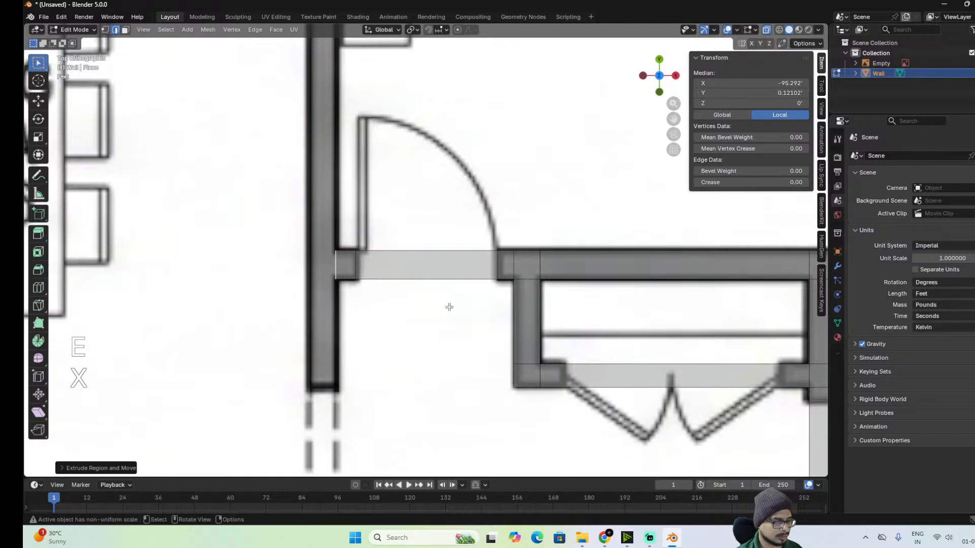
{"action": "key", "text": "e"}
{"action": "key", "text": "x"}
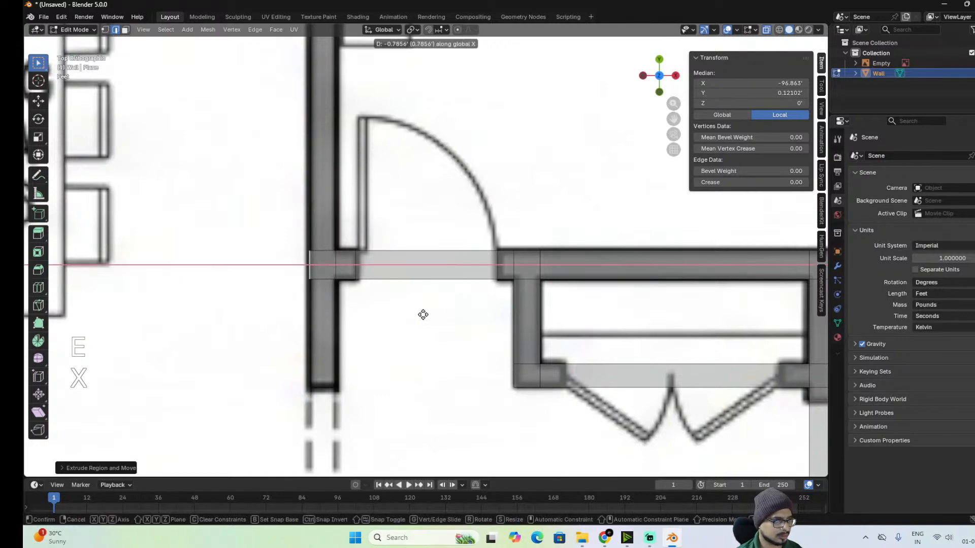
{"action": "left_click", "coordinate": [422, 314]}
Extrude the lower edge of the new corner block about 3.2 ft down along Y to the end of the dining area wall.
{"action": "left_click", "coordinate": [323, 277]}
{"action": "scroll", "coordinate": [369, 293], "scroll_direction": "down", "scroll_amount": 5}
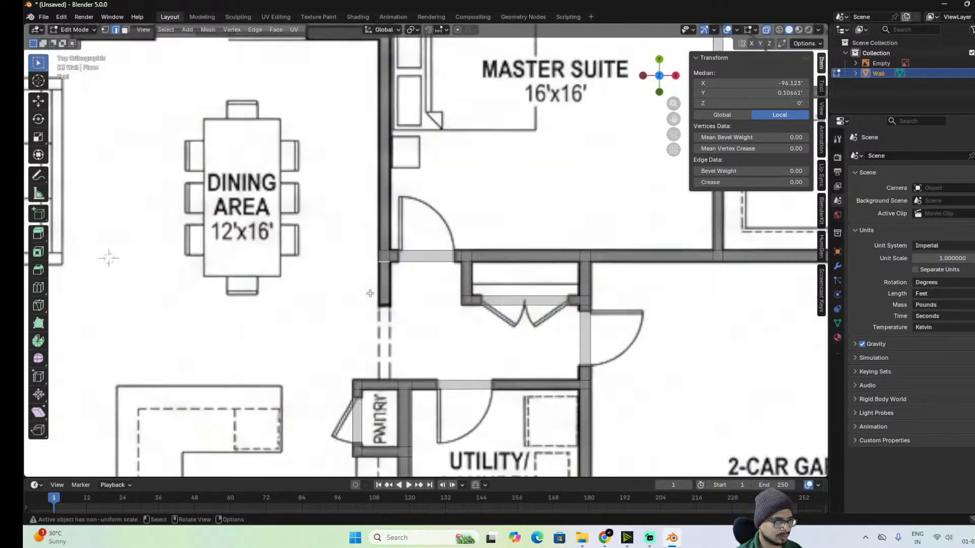
{"action": "scroll", "coordinate": [404, 310], "scroll_direction": "up", "scroll_amount": 1}
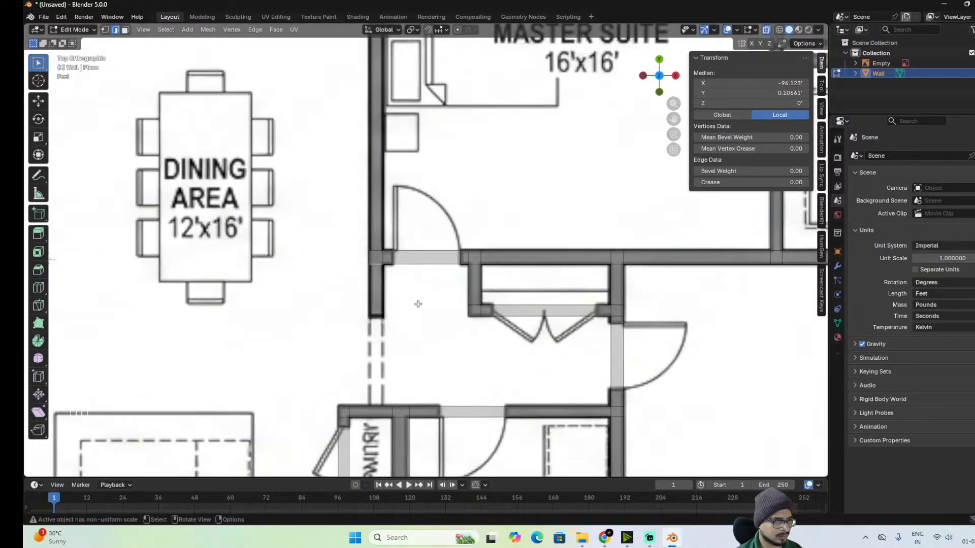
{"action": "scroll", "coordinate": [425, 302], "scroll_direction": "up", "scroll_amount": 2}
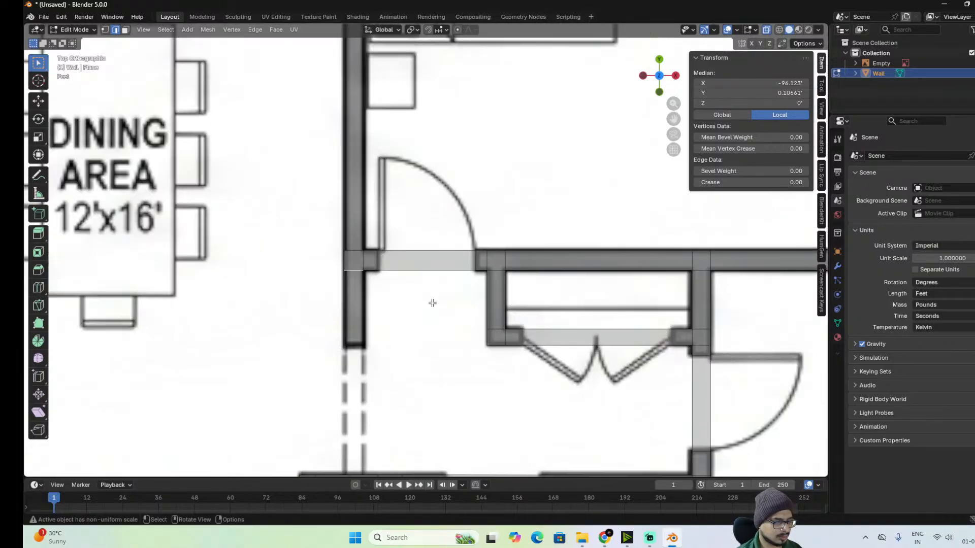
{"action": "key", "text": "e"}
{"action": "key", "text": "x"}
{"action": "key", "text": "y"}
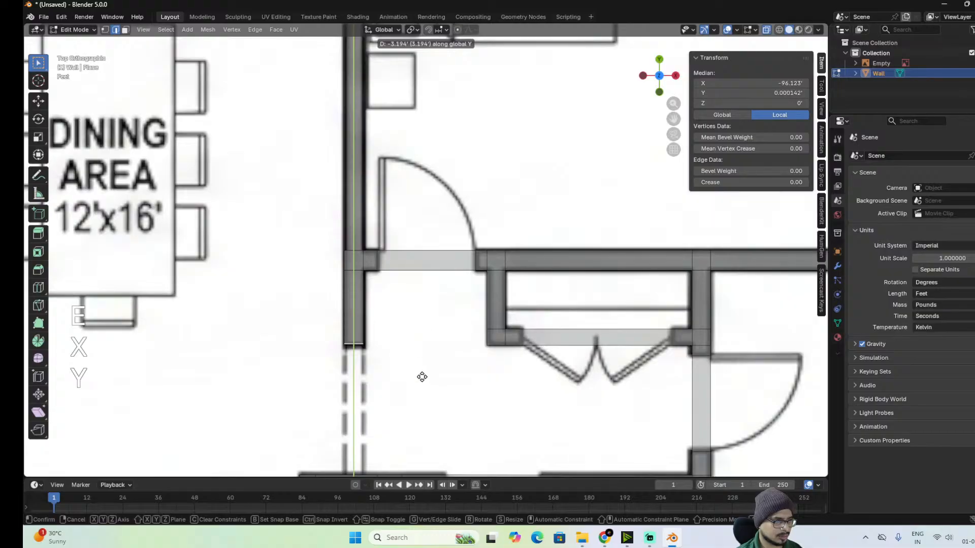
{"action": "left_click", "coordinate": [421, 380]}
Bridge the corner block's upper edge with the lower edge of the master suite's patio-side corner to form the wall beside the dining area.
{"action": "left_click_drag", "start_coordinate": [393, 285], "coordinate": [411, 392], "text": "alt+shift"}
{"action": "left_click", "coordinate": [375, 360]}
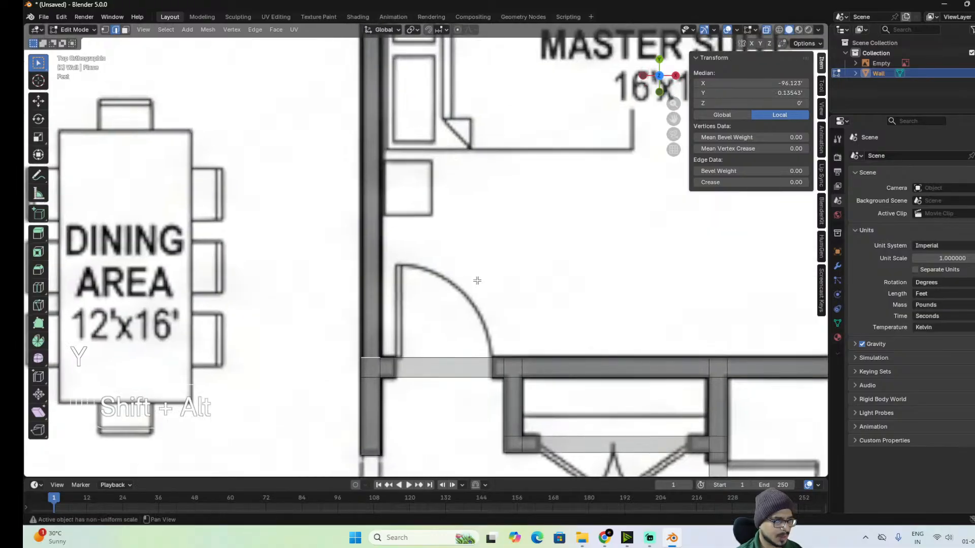
{"action": "scroll", "coordinate": [477, 280], "scroll_direction": "down", "scroll_amount": 3}
{"action": "middle_click_drag", "start_coordinate": [533, 276], "coordinate": [521, 320], "text": "shift"}
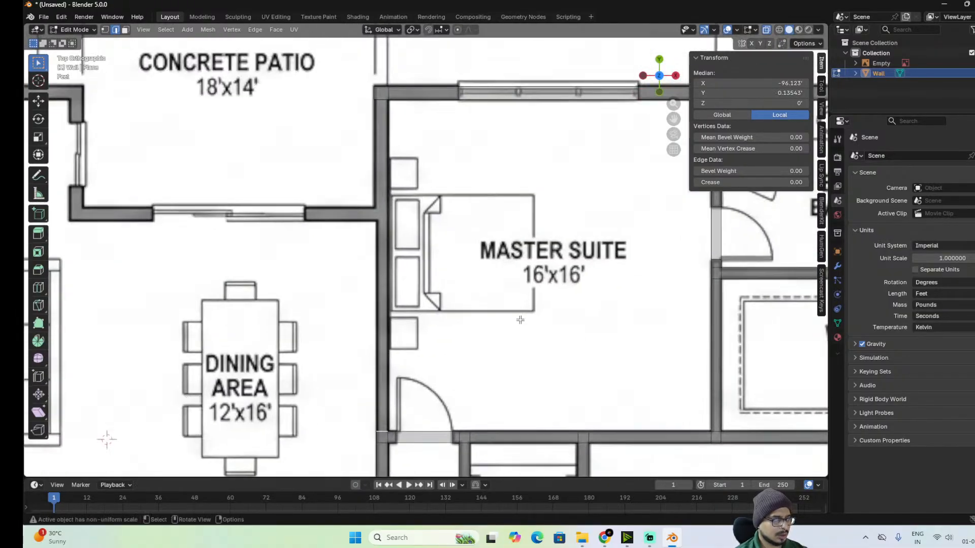
{"action": "left_click", "coordinate": [403, 101], "text": "shift"}
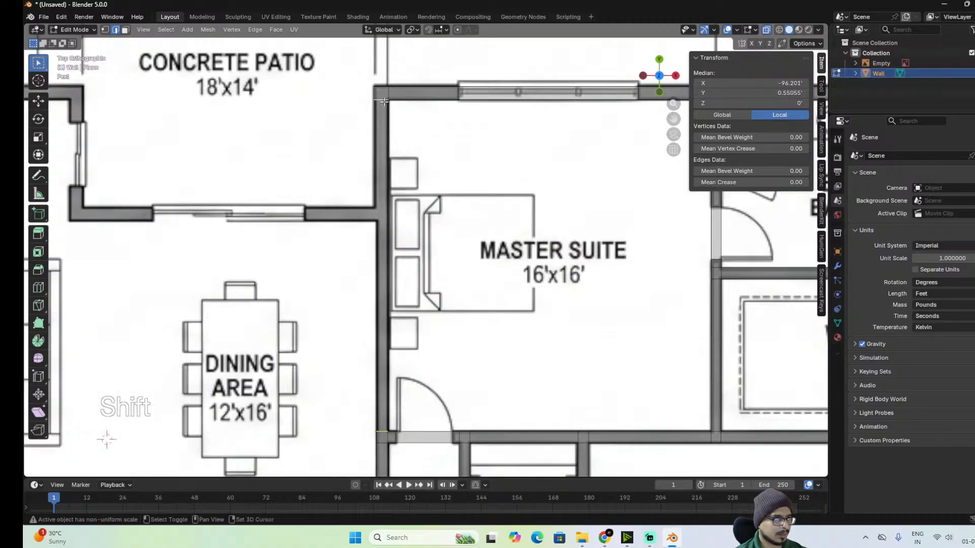
{"action": "right_click", "coordinate": [532, 227]}
{"action": "left_click", "coordinate": [532, 227]}
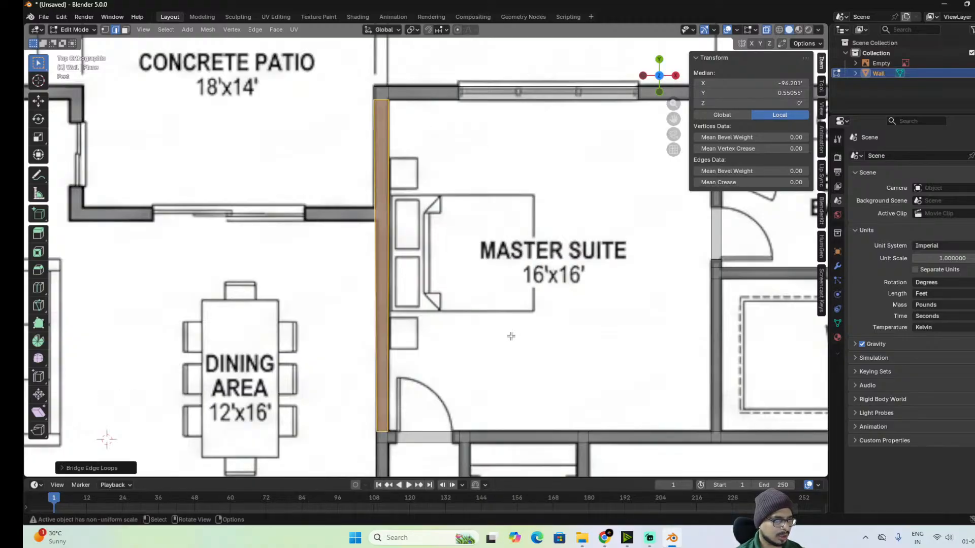
Move the inner vertical edge of the master suite's patio-side corner about 0.08 ft along negative X to match the wall's inner face.
{"action": "left_click_drag", "start_coordinate": [505, 349], "coordinate": [528, 283], "text": "alt+shift"}
{"action": "scroll", "coordinate": [479, 391], "scroll_direction": "up", "scroll_amount": 2}
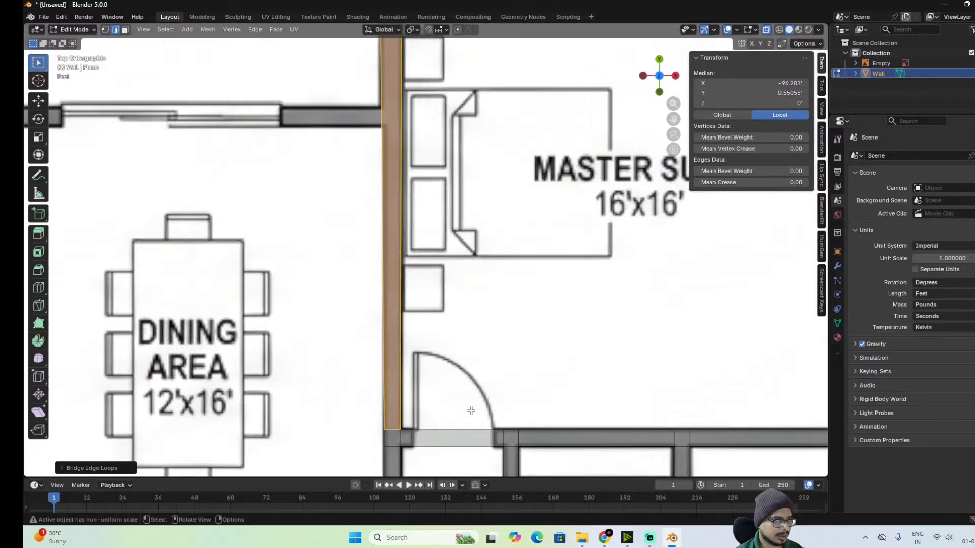
{"action": "left_click_drag", "start_coordinate": [471, 408], "coordinate": [427, 180], "text": "alt+shift"}
{"action": "scroll", "coordinate": [429, 173], "scroll_direction": "up", "scroll_amount": 3}
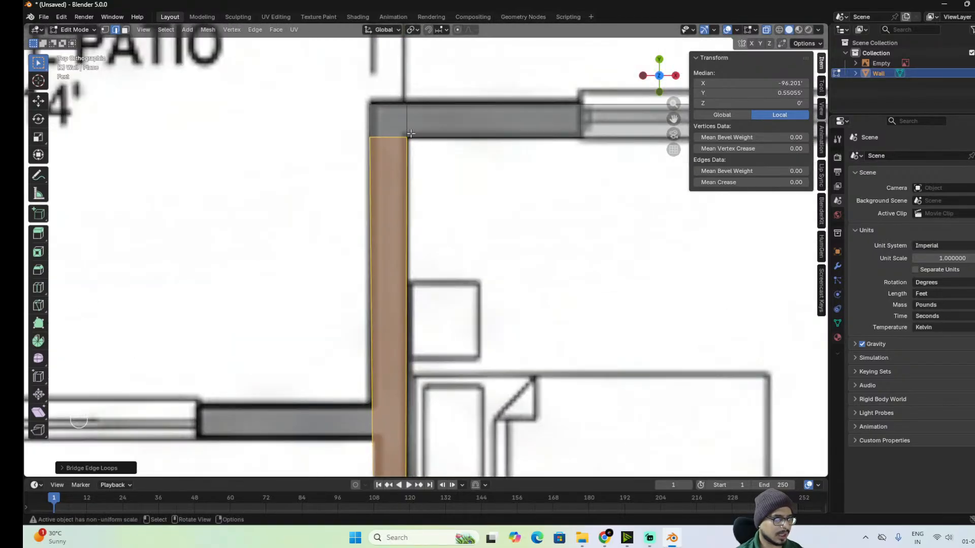
{"action": "left_click", "coordinate": [406, 123]}
{"action": "key", "text": "g"}
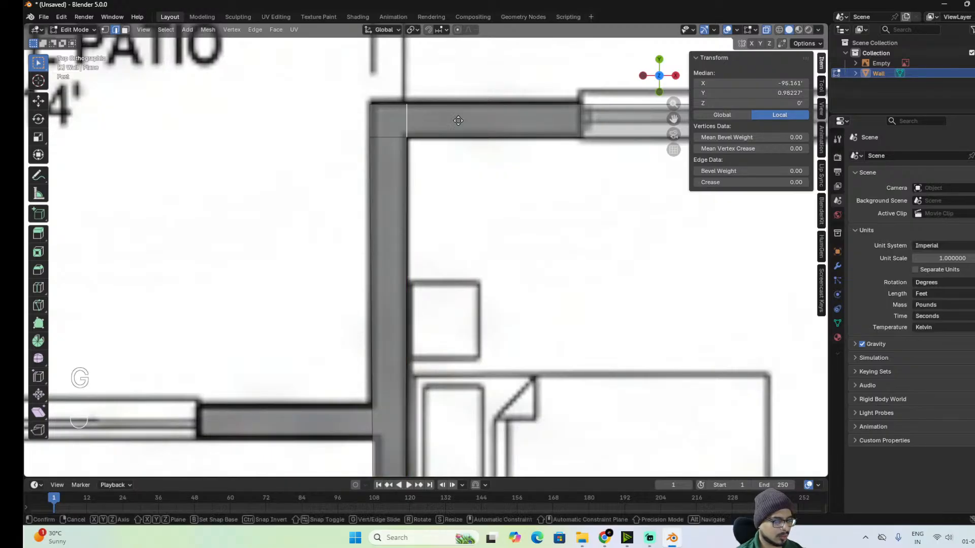
{"action": "key", "text": "x"}
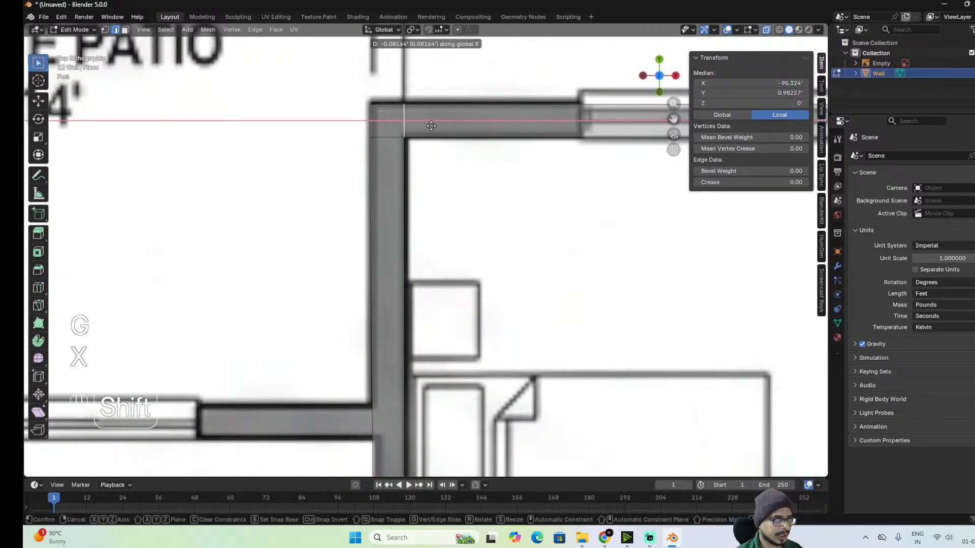
{"action": "left_click", "coordinate": [431, 125]}
Move the outer vertical edge of the patio-side corner about 0.1 ft inward along X to match the wall's outer face.
{"action": "scroll", "coordinate": [418, 146], "scroll_direction": "down", "scroll_amount": 4}
{"action": "middle_click_drag", "start_coordinate": [472, 279], "coordinate": [441, 289], "text": "shift"}
{"action": "scroll", "coordinate": [383, 201], "scroll_direction": "up", "scroll_amount": 4}
{"action": "left_click", "coordinate": [369, 206]}
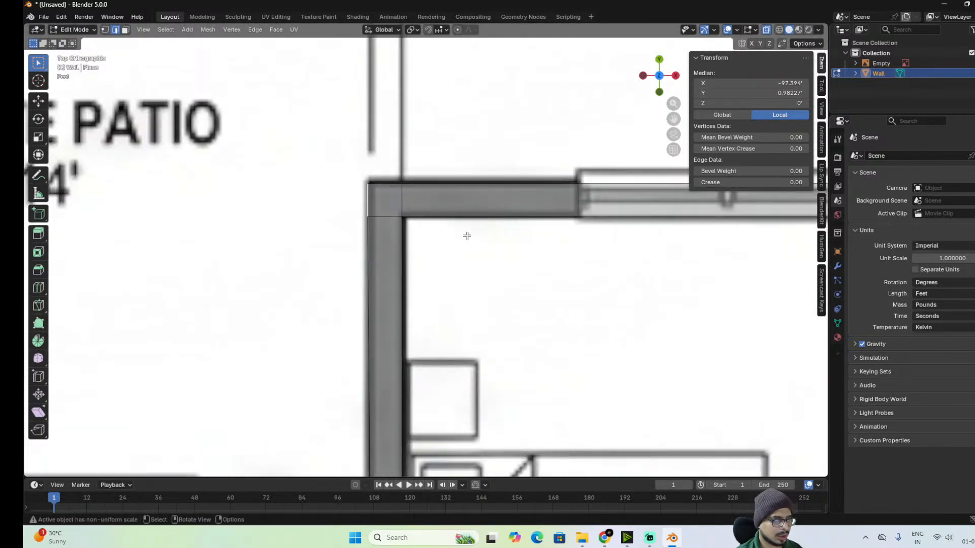
{"action": "key", "text": "g"}
{"action": "key", "text": "x"}
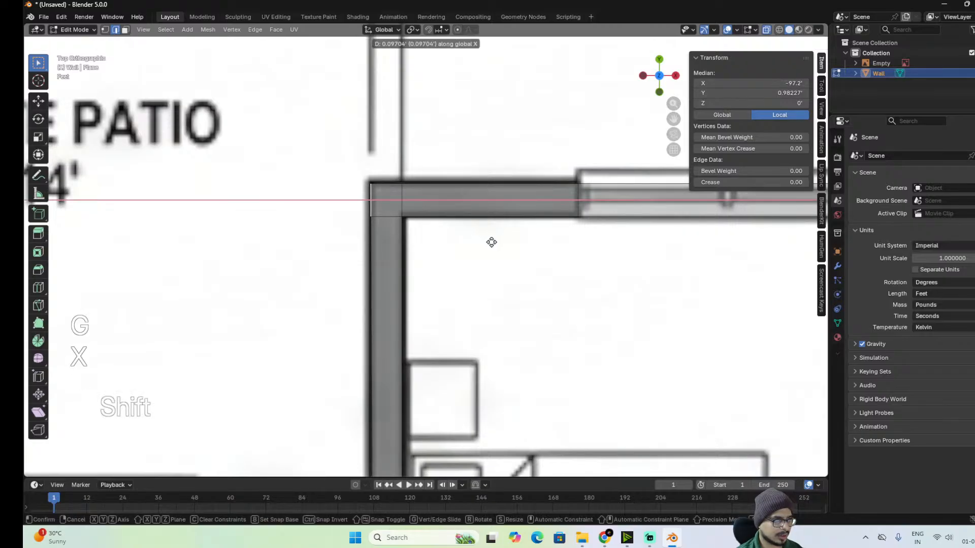
{"action": "left_click", "coordinate": [491, 243]}
Hide the reference image, move the corner's outer edge another 0.09 ft inward along X, and show the image again.
{"action": "scroll", "coordinate": [492, 243], "scroll_direction": "down", "scroll_amount": 5}
{"action": "left_click_drag", "start_coordinate": [520, 350], "coordinate": [518, 234], "text": "alt+shift"}
{"action": "left_click", "coordinate": [968, 63]}
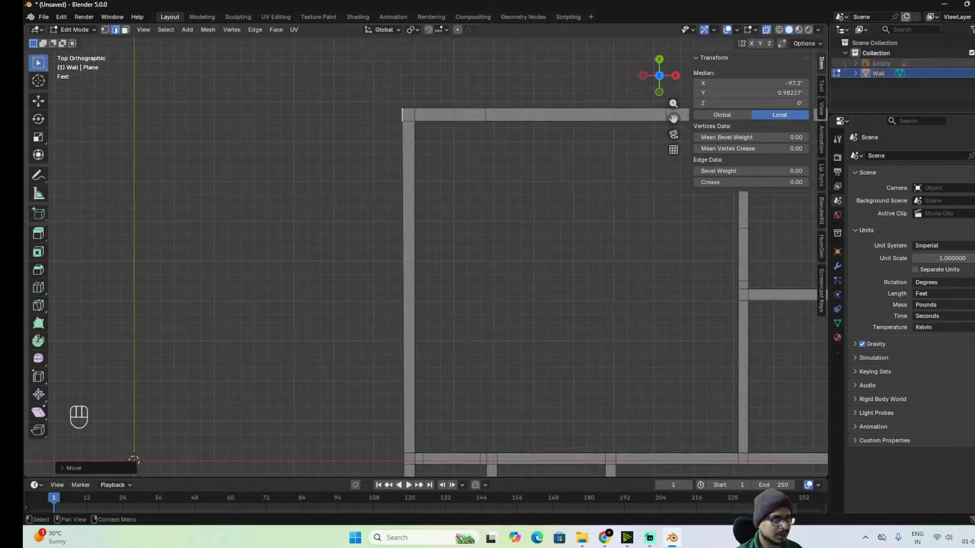
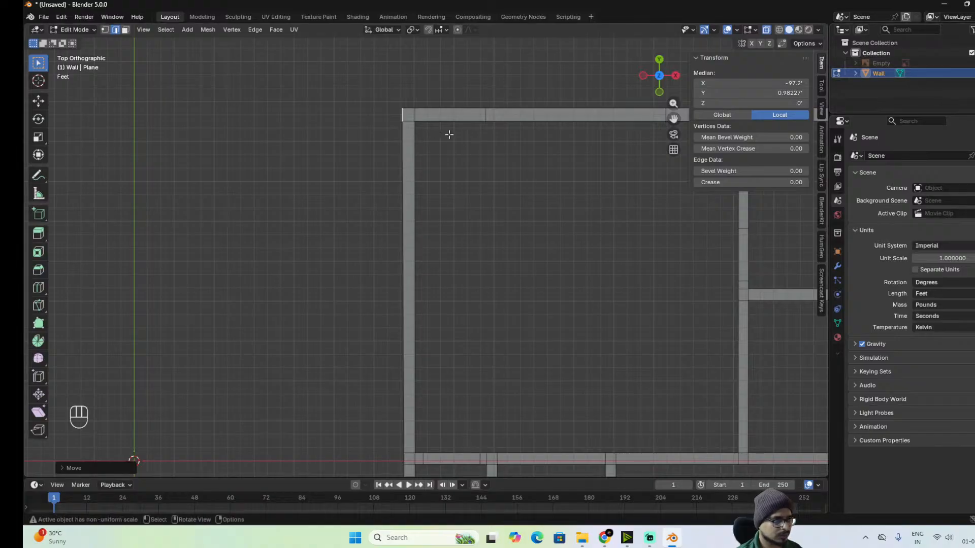
{"action": "key", "text": "g"}
{"action": "key", "text": "x"}
{"action": "key", "text": "shift"}
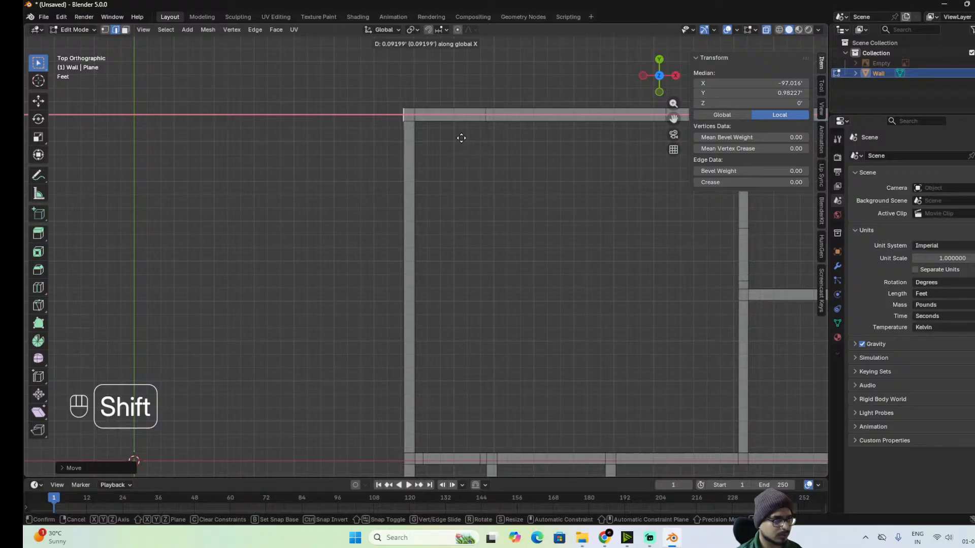
{"action": "left_click", "coordinate": [461, 138]}
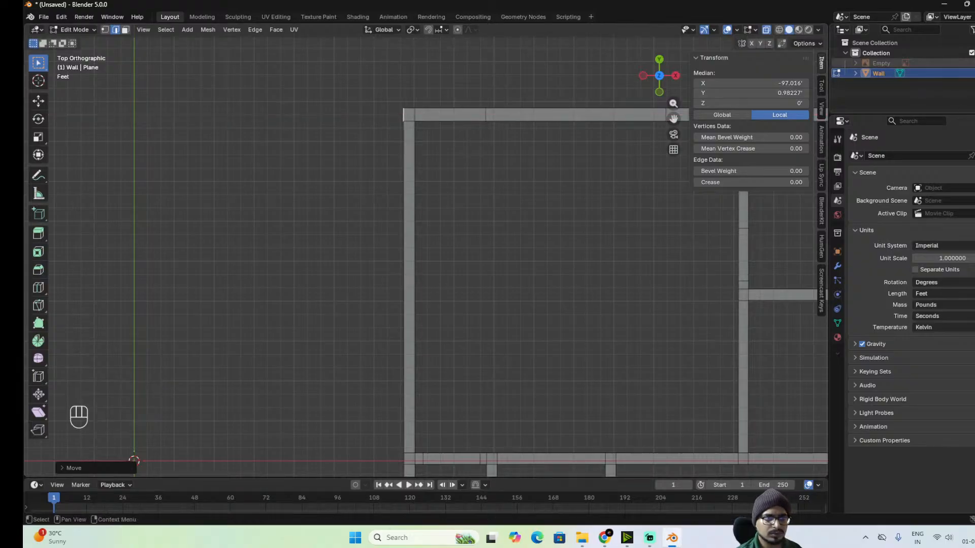
{"action": "left_click", "coordinate": [974, 63]}
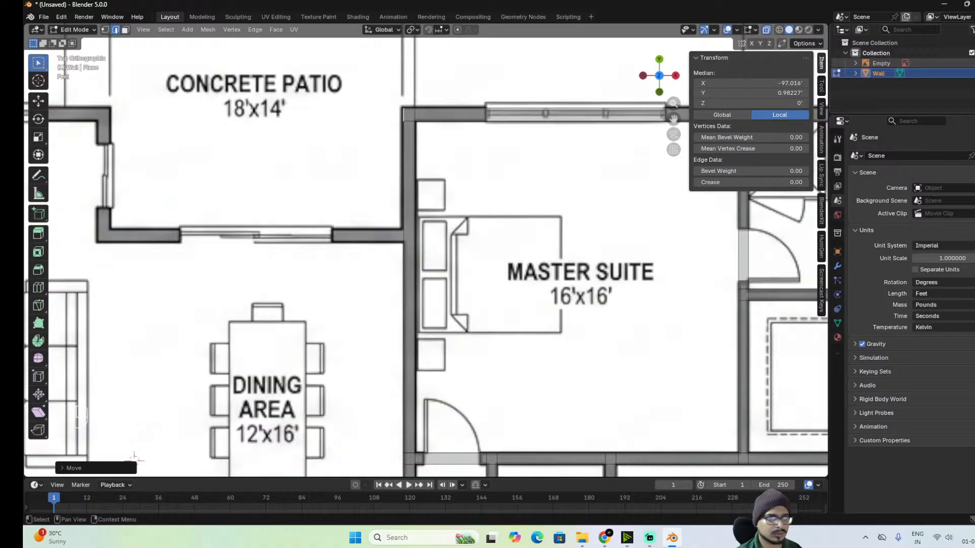
Add two loop cuts across the wall between master suite and patio at the upper and lower faces of the patio's bottom wall.
{"action": "key", "text": "ctrl+r"}
{"action": "left_click", "coordinate": [412, 233]}
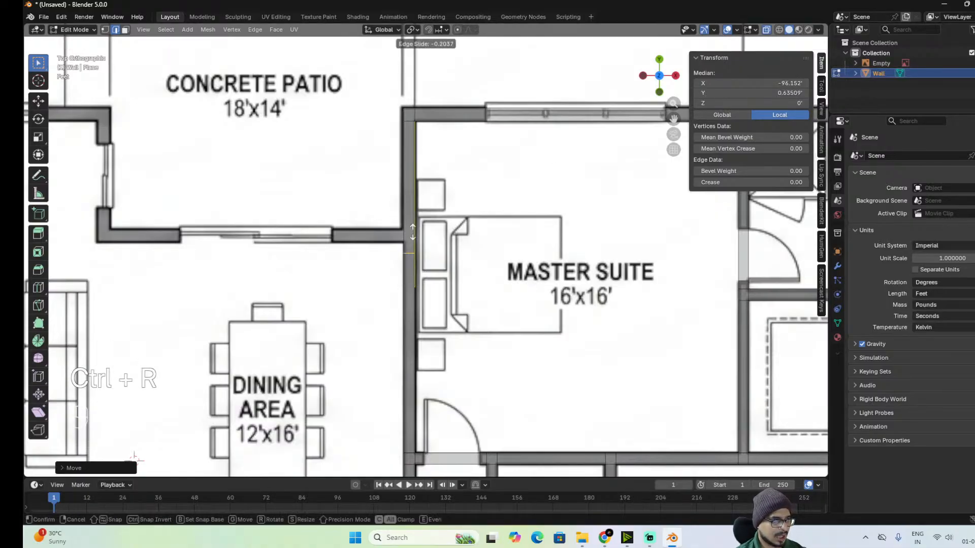
{"action": "left_click", "coordinate": [418, 207]}
{"action": "key", "text": "ctrl+r"}
{"action": "left_click", "coordinate": [417, 211]}
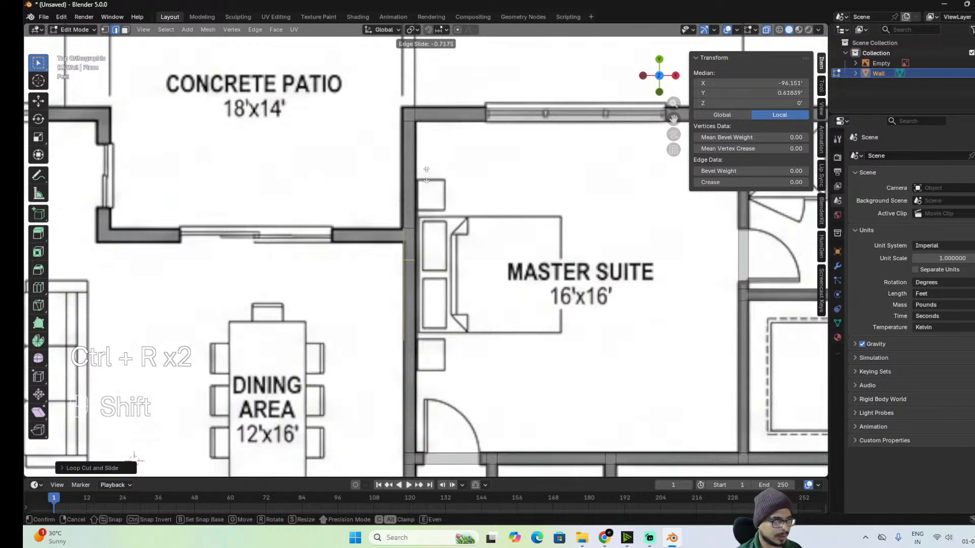
{"action": "left_click", "coordinate": [134, 460]}
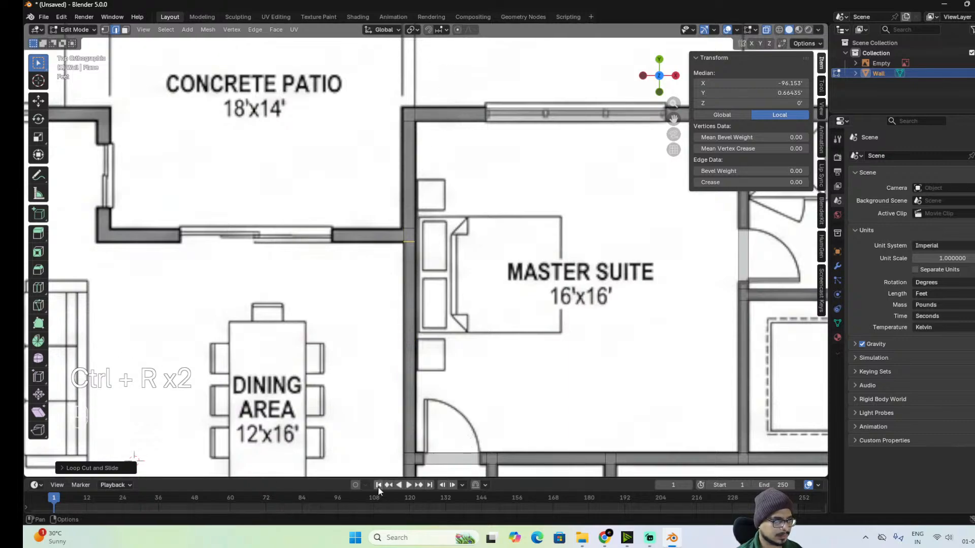
Extrude the outer edge between the two cuts about 23 ft along negative X to the far end of the patio's bottom wall.
{"action": "middle_click_drag", "start_coordinate": [412, 272], "coordinate": [628, 330], "text": "shift"}
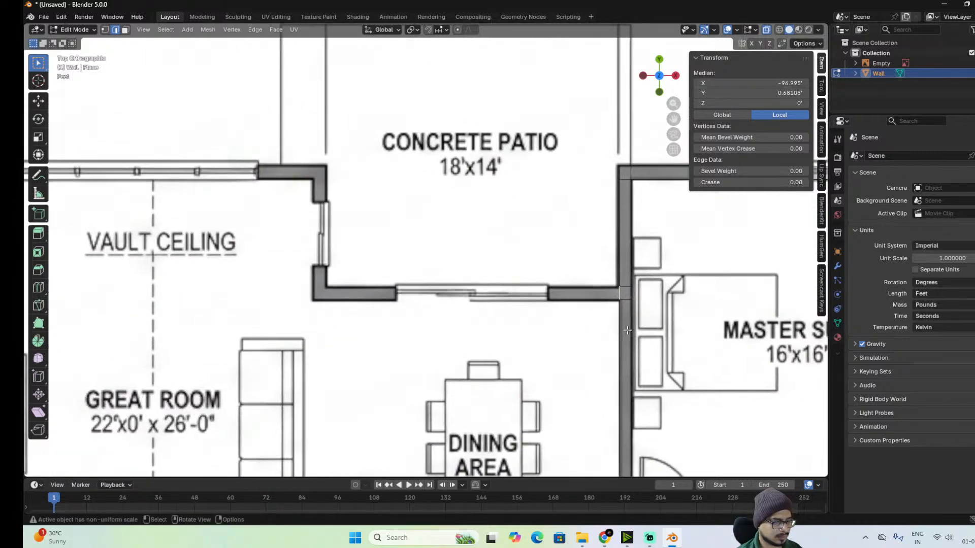
{"action": "key", "text": "e"}
{"action": "key", "text": "x"}
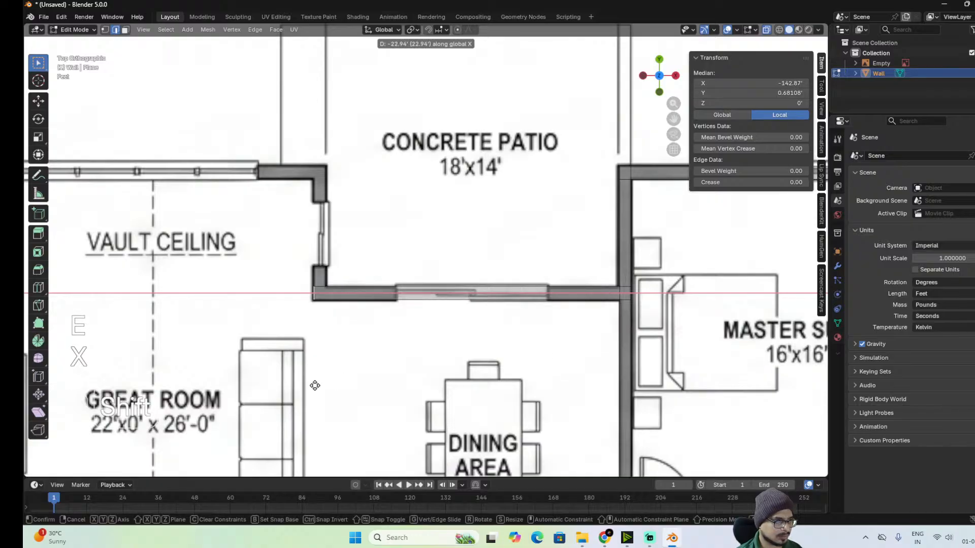
{"action": "left_click", "coordinate": [307, 387]}
Add two loop cuts across the patio's bottom wall at both sides of the sliding door opening.
{"action": "key", "text": "ctrl+r"}
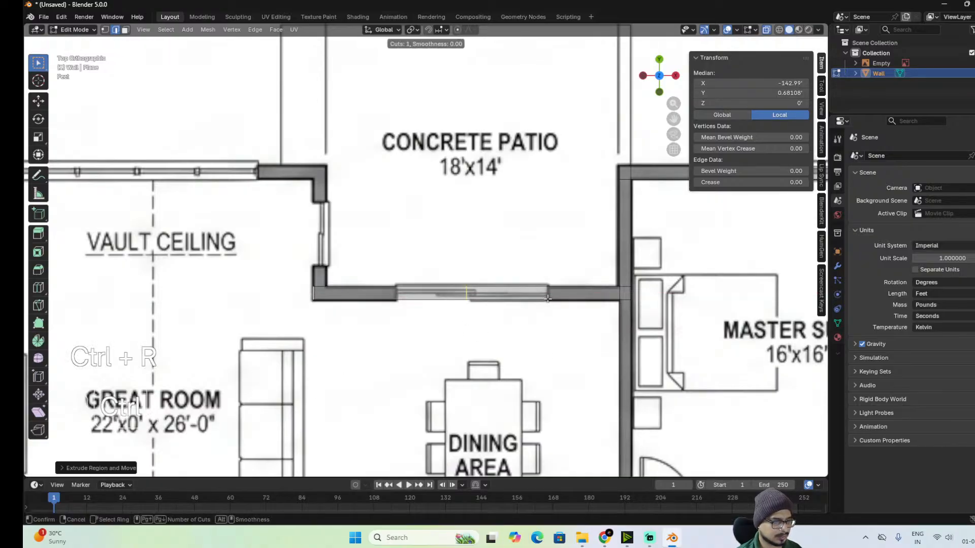
{"action": "left_click", "coordinate": [549, 302]}
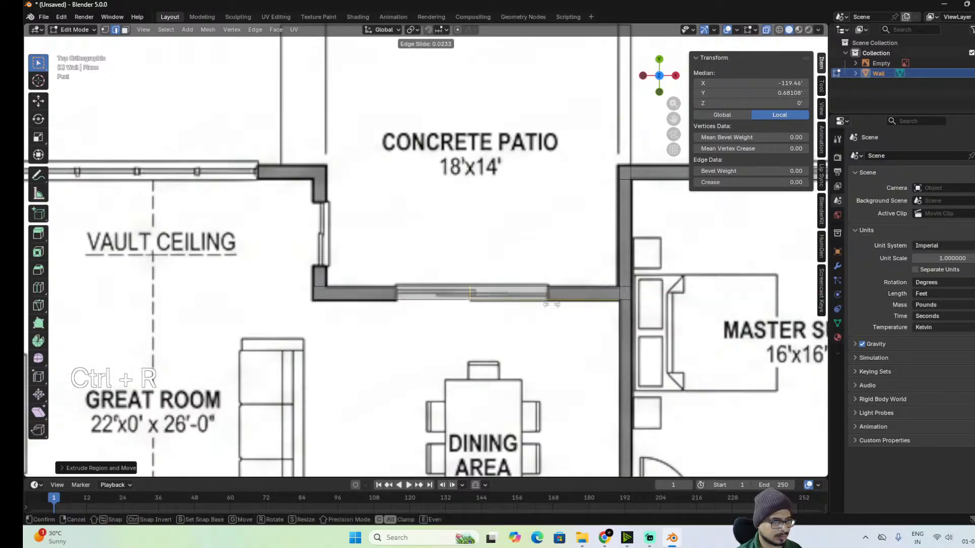
{"action": "left_click", "coordinate": [631, 343]}
{"action": "key", "text": "ctrl+r"}
{"action": "left_click", "coordinate": [402, 300]}
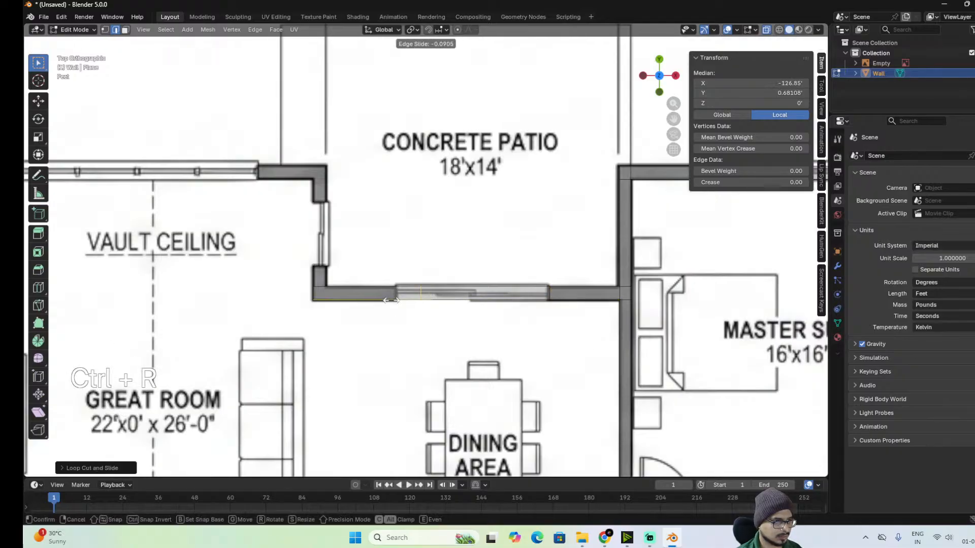
{"action": "left_click", "coordinate": [368, 316]}
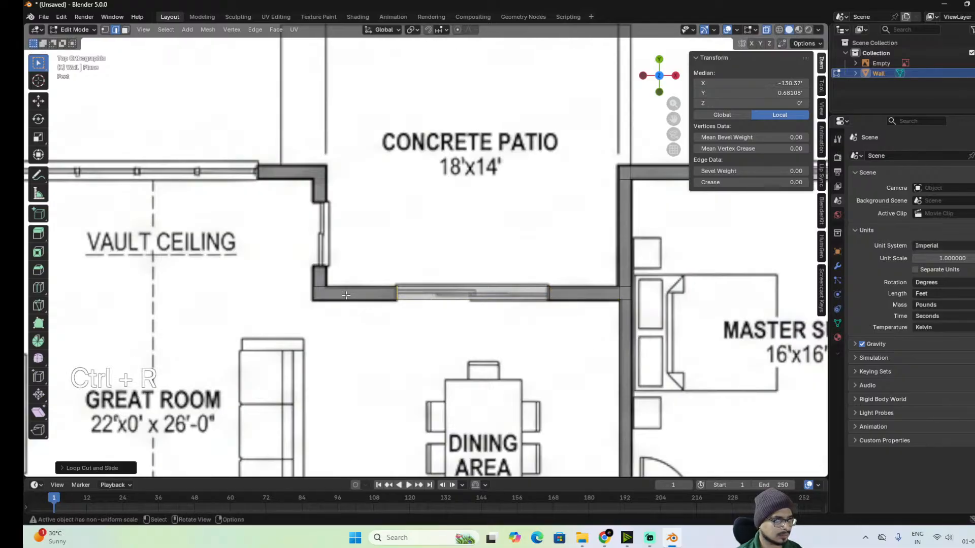
Add a loop cut across the patio's bottom wall at the inner face of its left wall, forming the corner block.
{"action": "key", "text": "ctrl+r"}
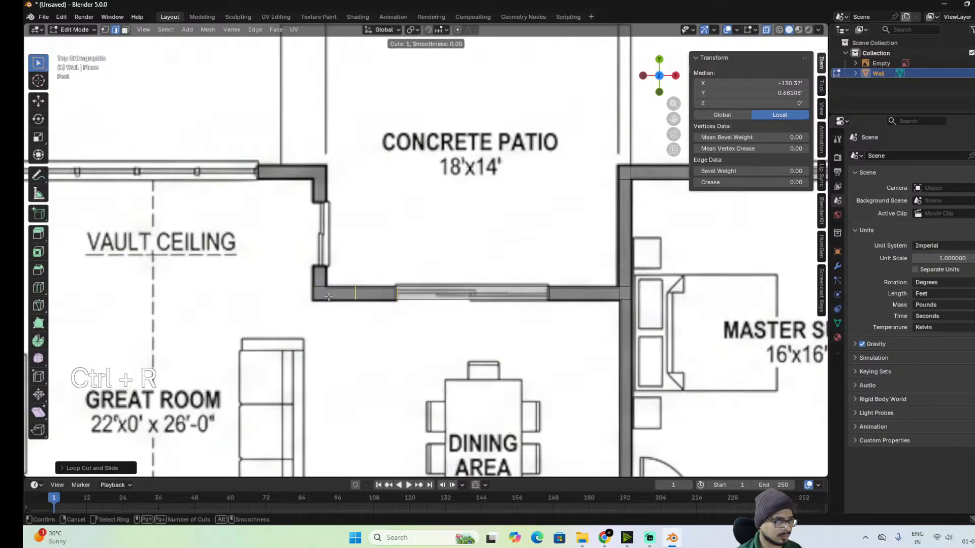
{"action": "left_click", "coordinate": [328, 297]}
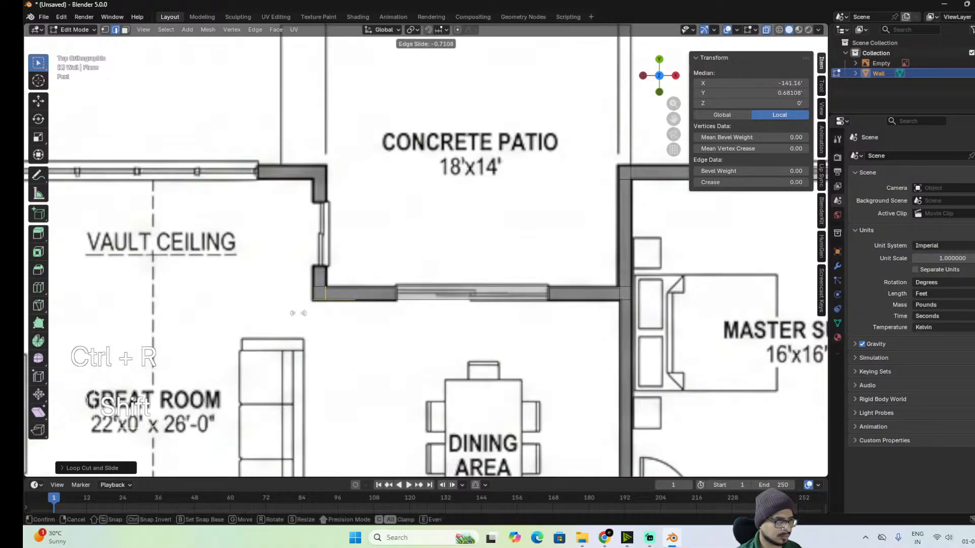
{"action": "key", "text": "shift"}
{"action": "left_click", "coordinate": [306, 323]}
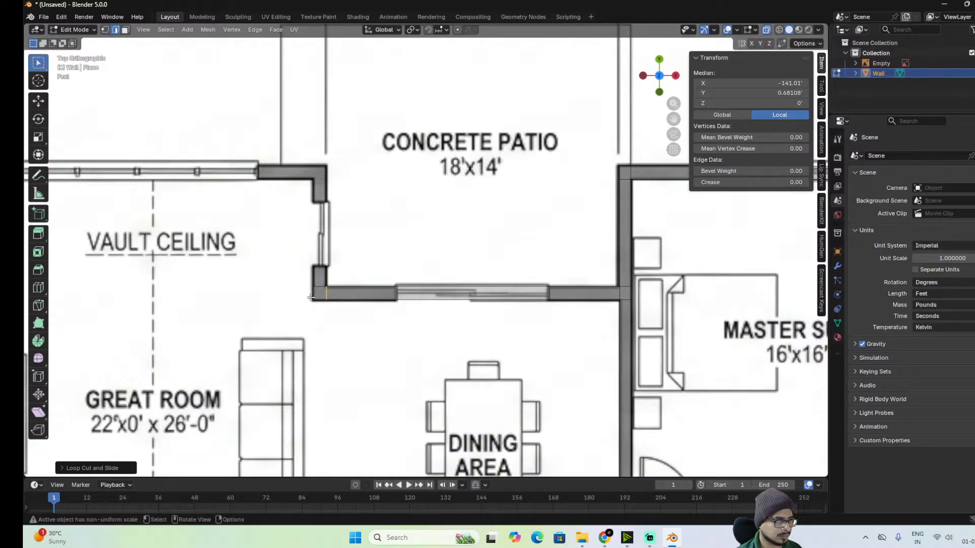
Extrude the corner block's upper edge along positive Y to the outer face of the great room's top wall.
{"action": "middle_click_drag", "start_coordinate": [396, 287], "coordinate": [438, 352], "text": "shift"}
{"action": "key", "text": "e"}
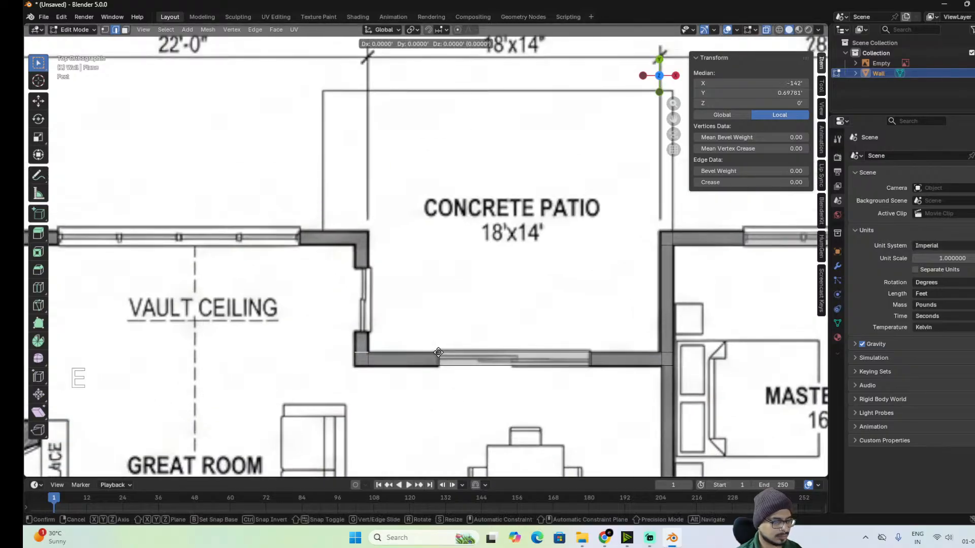
{"action": "key", "text": "y"}
{"action": "key", "text": "shift"}
{"action": "right_click", "coordinate": [464, 161]}
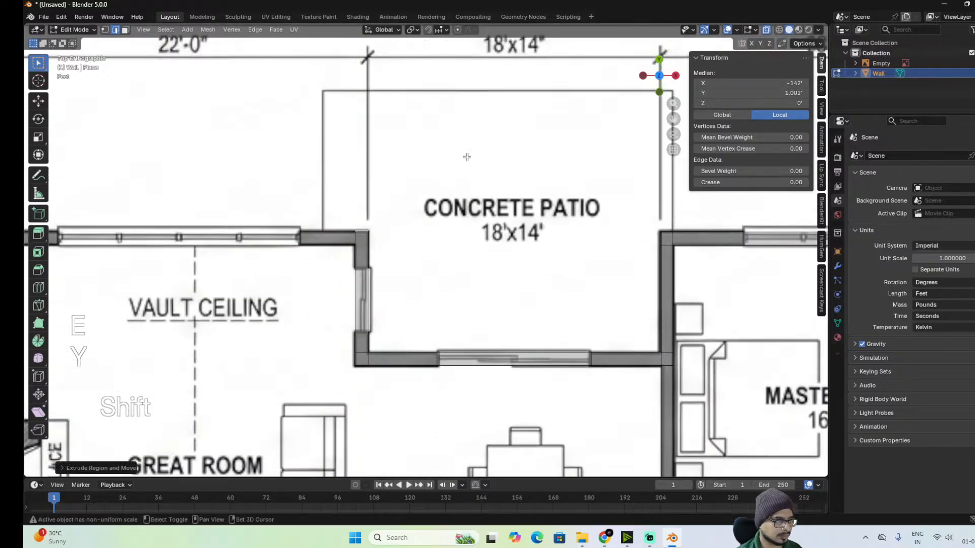
Add two loop cuts across the wall between patio and great room at the lower and upper ends of its window.
{"action": "key", "text": "ctrl"}
{"action": "key", "text": "ctrl+r"}
{"action": "left_click", "coordinate": [363, 321]}
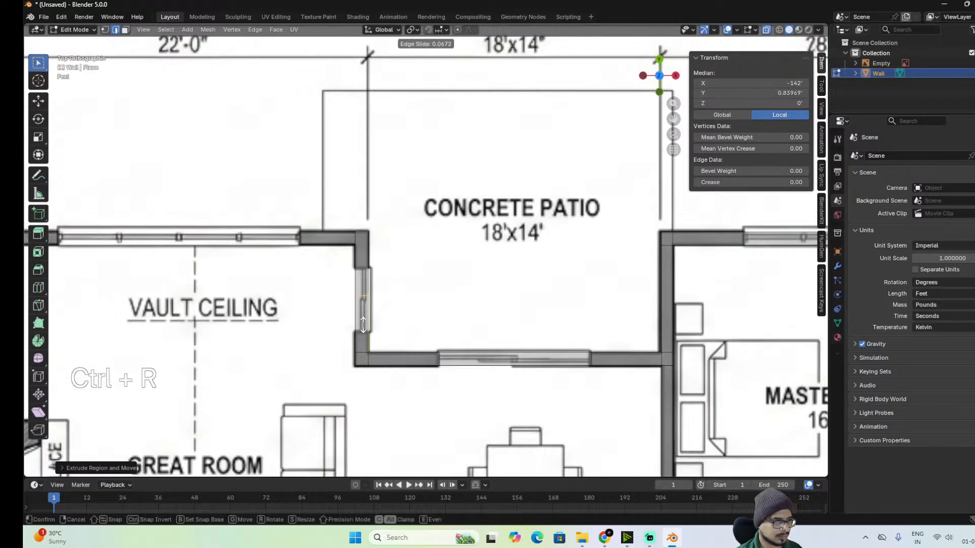
{"action": "key", "text": "shift"}
{"action": "left_click", "coordinate": [366, 396]}
{"action": "key", "text": "ctrl"}
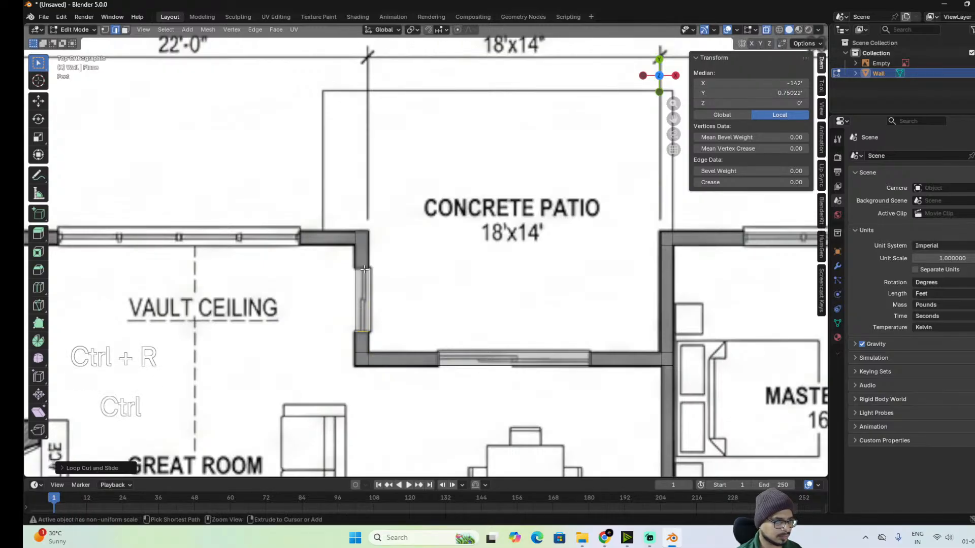
{"action": "key", "text": "ctrl+r"}
{"action": "left_click", "coordinate": [362, 268]}
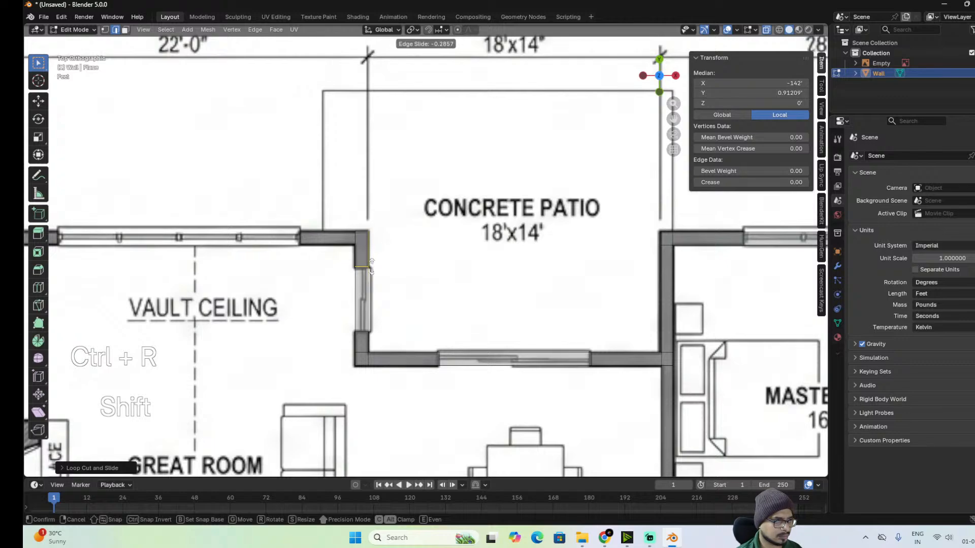
{"action": "left_click", "coordinate": [371, 266]}
Add a loop cut near the upper end of the patio's left wall at the inner face of the great room's top wall.
{"action": "key", "text": "ctrl+r"}
{"action": "left_click", "coordinate": [369, 247]}
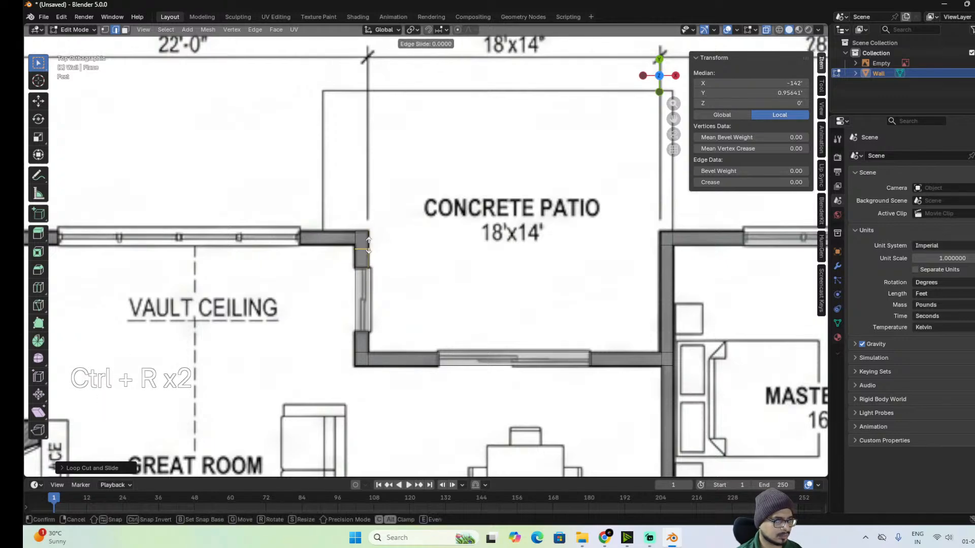
{"action": "key", "text": "shift"}
{"action": "left_click", "coordinate": [395, 217]}
Extrude the top corner's side edge along negative X, then move it another 18.85 ft to the outer corner of Bedroom 3.
{"action": "middle_click_drag", "start_coordinate": [437, 250], "coordinate": [744, 299], "text": "shift"}
{"action": "key", "text": "e"}
{"action": "key", "text": "x"}
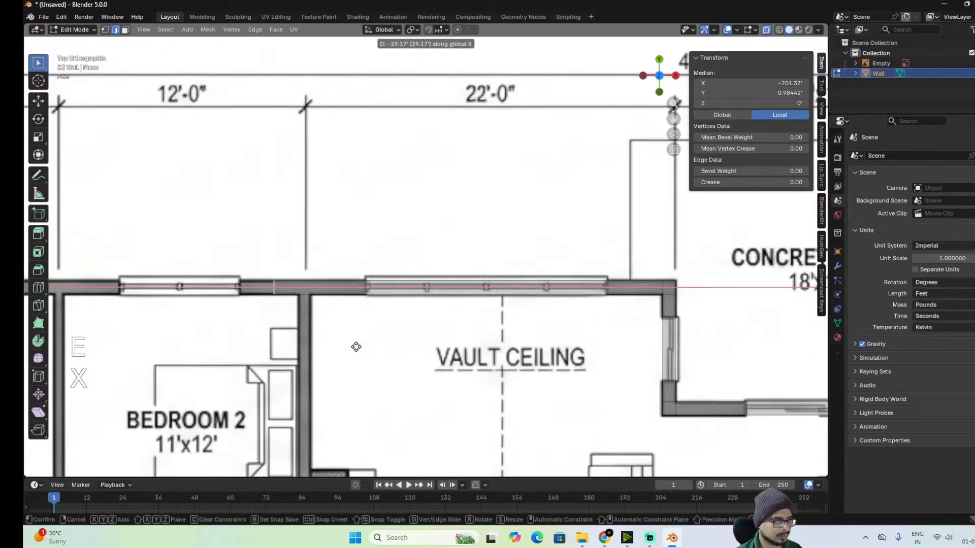
{"action": "left_click", "coordinate": [146, 368]}
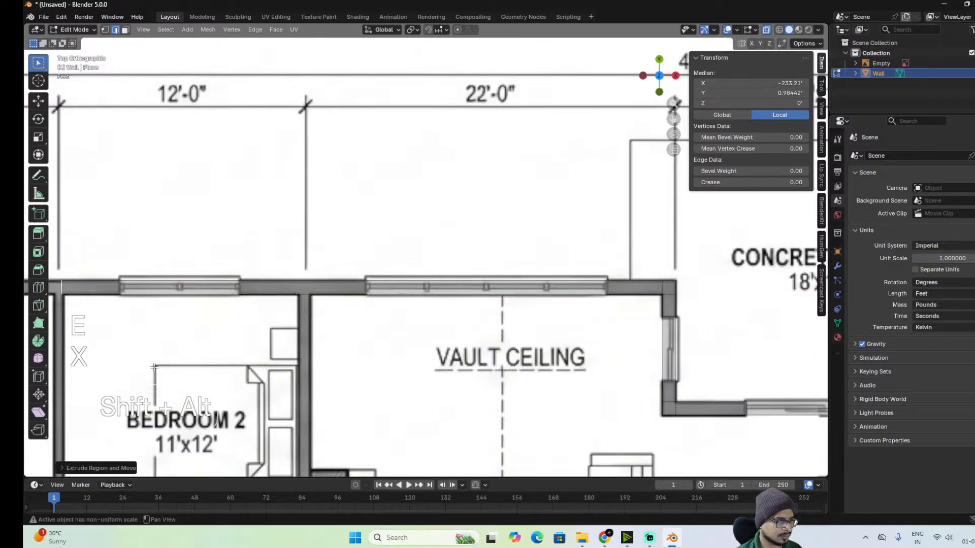
{"action": "middle_click_drag", "start_coordinate": [147, 368], "coordinate": [517, 359], "text": "shift"}
{"action": "key", "text": "g"}
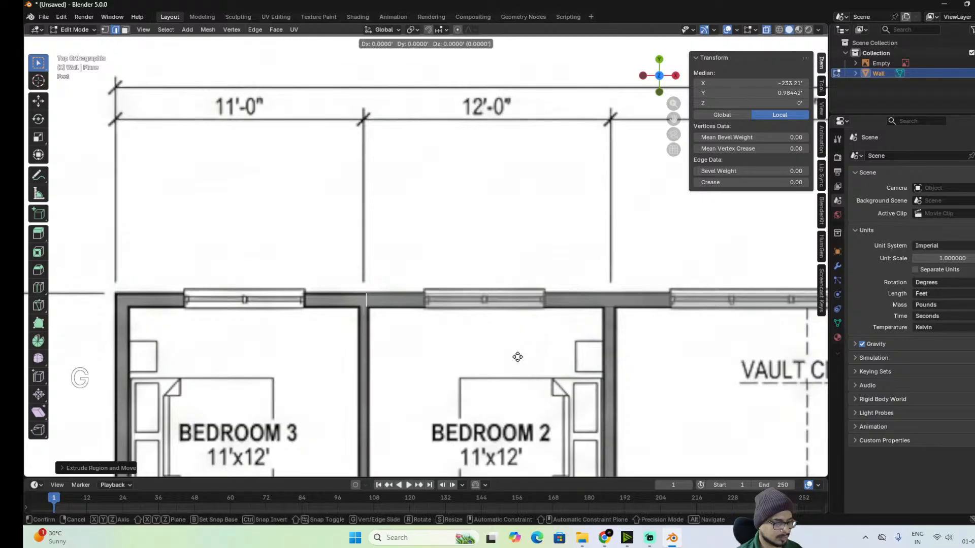
{"action": "key", "text": "x"}
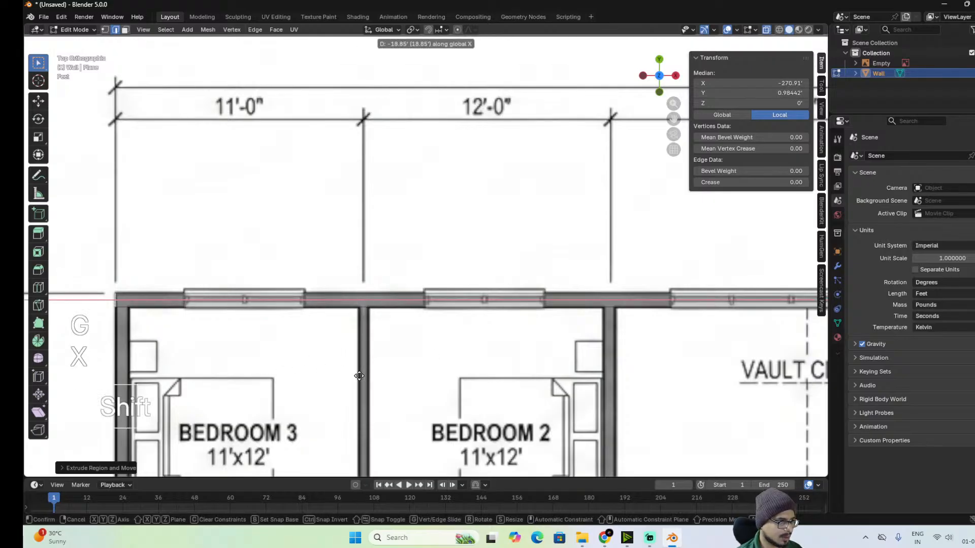
{"action": "left_click", "coordinate": [320, 367]}
Add two loop cuts across the top wall at both faces of the wall between the great room and Bedroom 2.
{"action": "middle_click_drag", "start_coordinate": [626, 355], "coordinate": [360, 360], "text": "shift"}
{"action": "scroll", "coordinate": [731, 337], "scroll_direction": "up", "scroll_amount": 3}
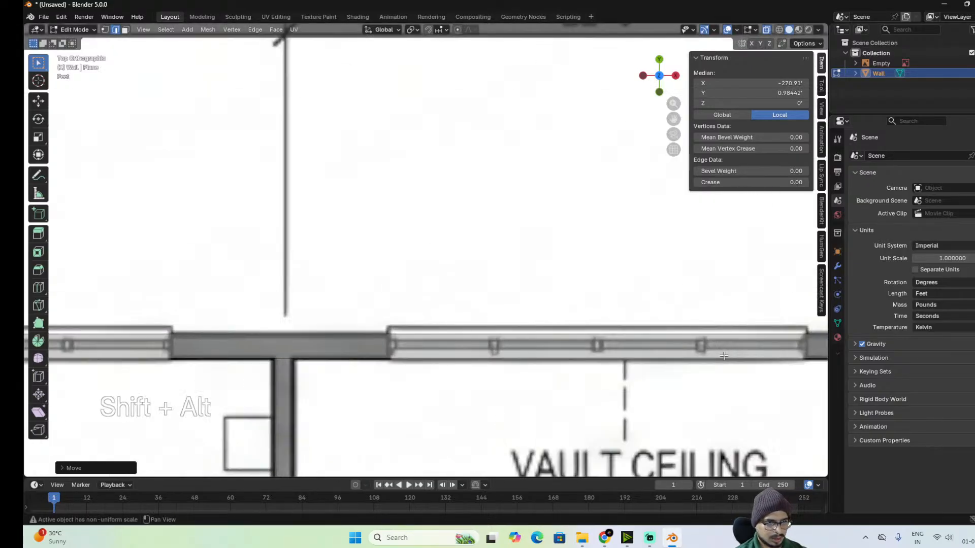
{"action": "middle_click_drag", "start_coordinate": [822, 345], "coordinate": [617, 317], "text": "shift"}
{"action": "scroll", "coordinate": [279, 330], "scroll_direction": "down", "scroll_amount": 4}
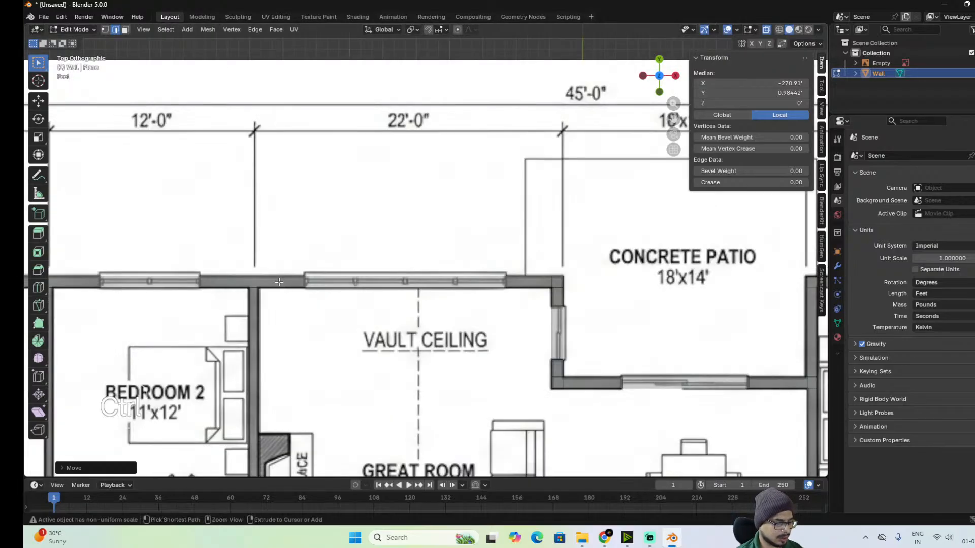
{"action": "key", "text": "ctrl+r"}
{"action": "left_click", "coordinate": [261, 281]}
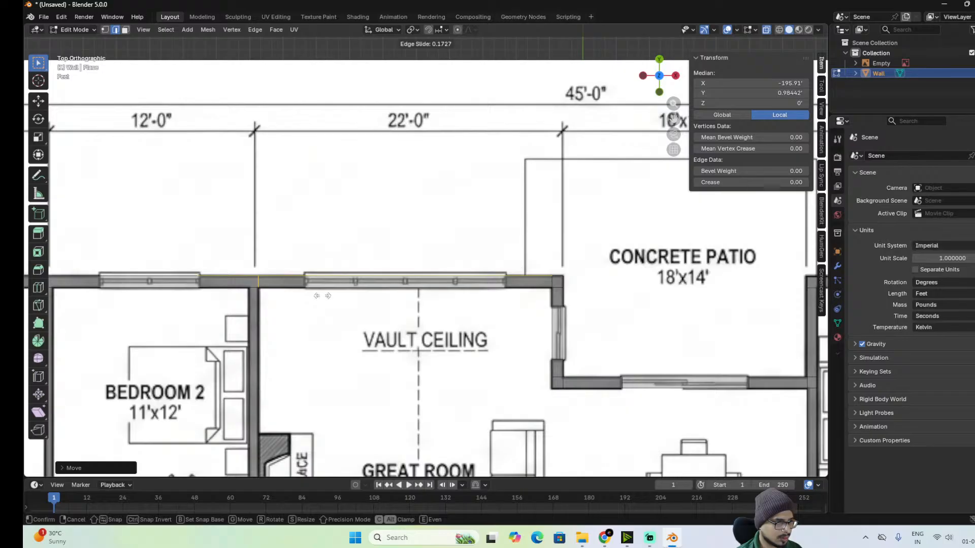
{"action": "key", "text": "shift"}
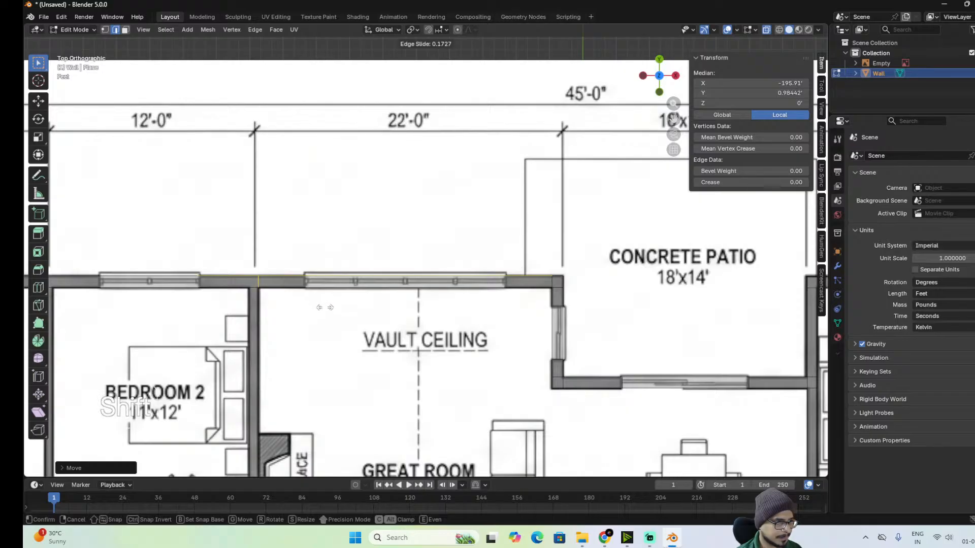
{"action": "left_click", "coordinate": [328, 309]}
{"action": "key", "text": "ctrl+r"}
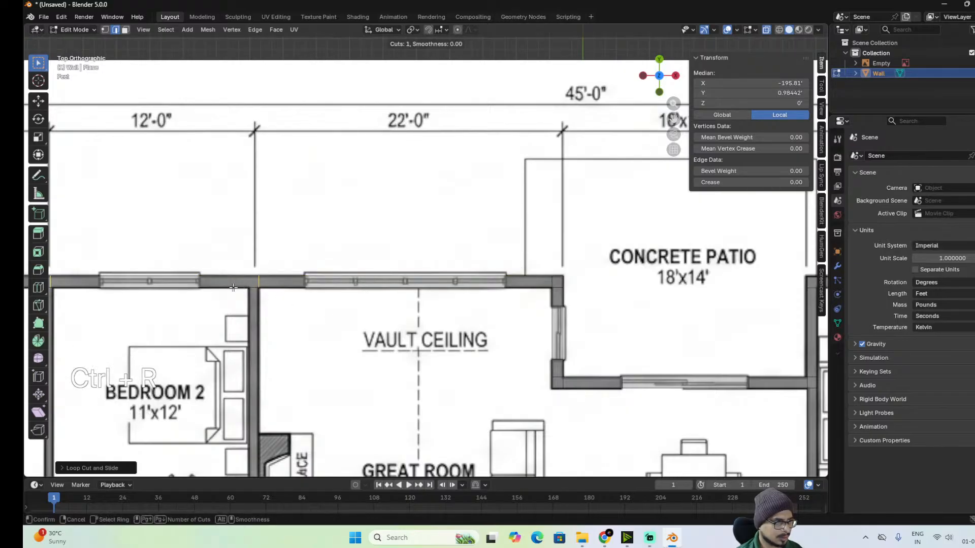
{"action": "left_click", "coordinate": [78, 287]}
{"action": "key", "text": "shift"}
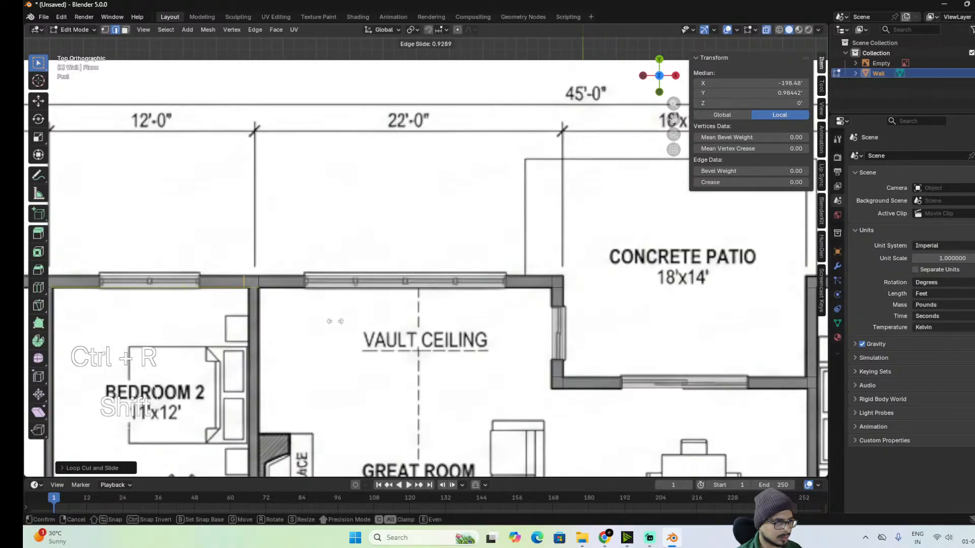
{"action": "left_click", "coordinate": [381, 344]}
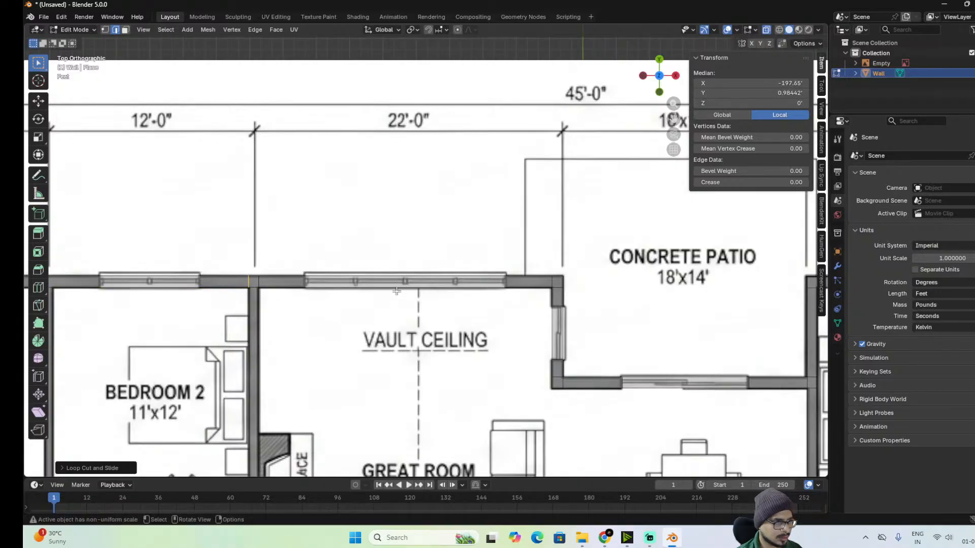
Add two loop cuts across the top wall at both ends of the great room window.
{"action": "key", "text": "ctrl+r"}
{"action": "left_click", "coordinate": [339, 277]}
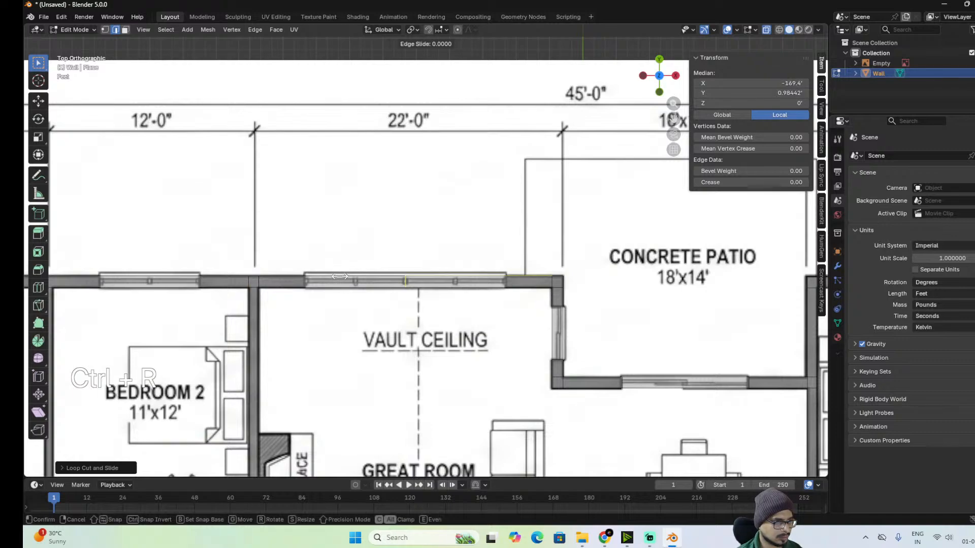
{"action": "key", "text": "shift"}
{"action": "left_click", "coordinate": [56, 326]}
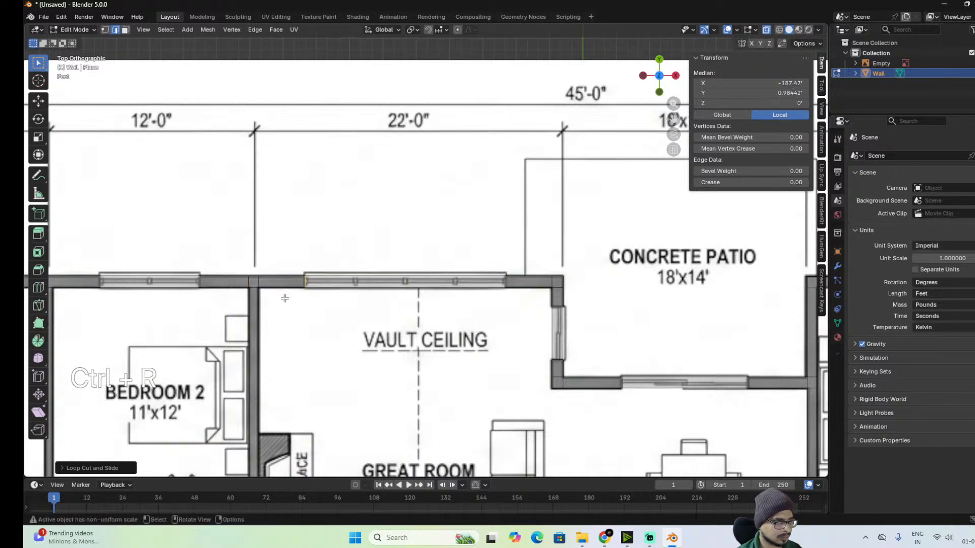
{"action": "key", "text": "ctrl+r"}
{"action": "left_click", "coordinate": [478, 285]}
{"action": "key", "text": "shift"}
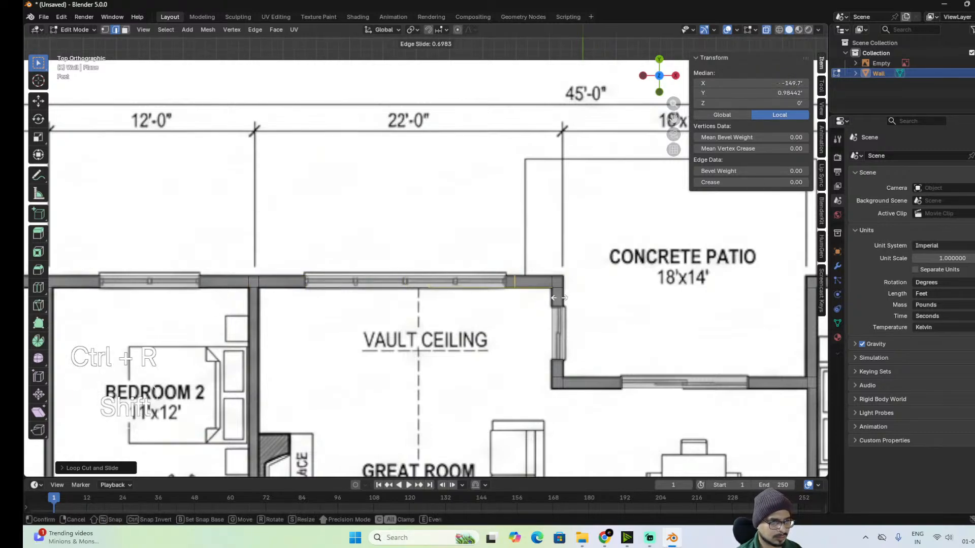
{"action": "left_click", "coordinate": [487, 306]}
Add two loop cuts across the top wall at both ends of the Bedroom 2 window.
{"action": "middle_click_drag", "start_coordinate": [341, 332], "coordinate": [656, 359], "text": "shift"}
{"action": "key", "text": "ctrl+r"}
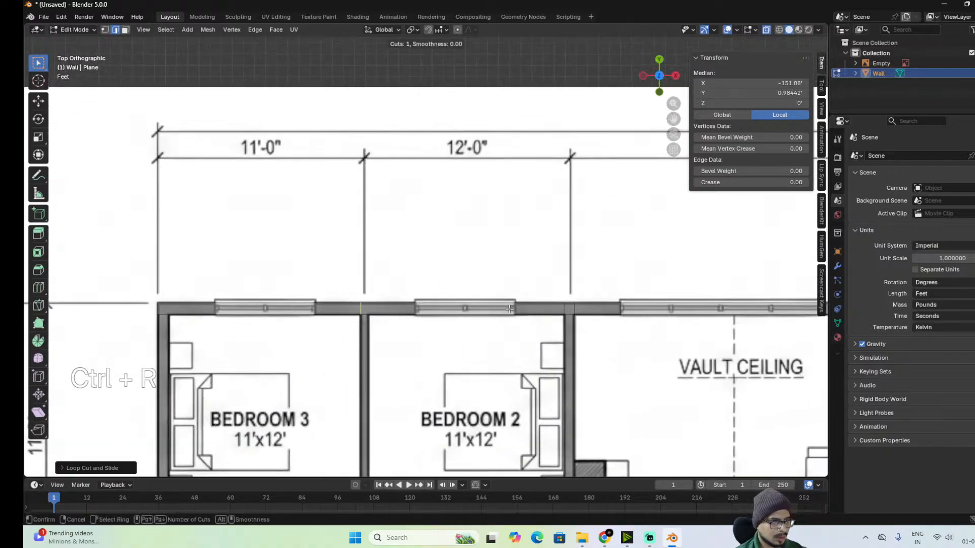
{"action": "left_click", "coordinate": [497, 314]}
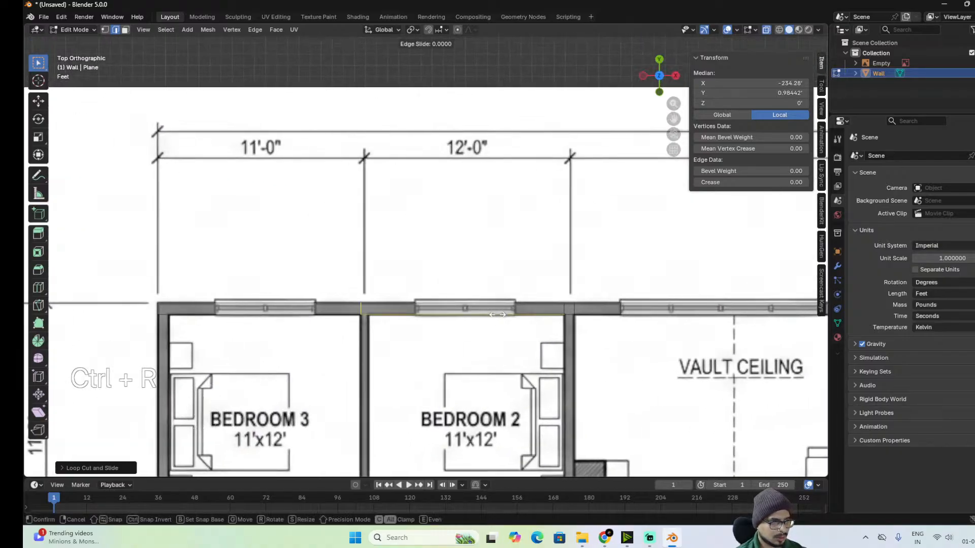
{"action": "left_click", "coordinate": [513, 362]}
{"action": "key", "text": "ctrl+r"}
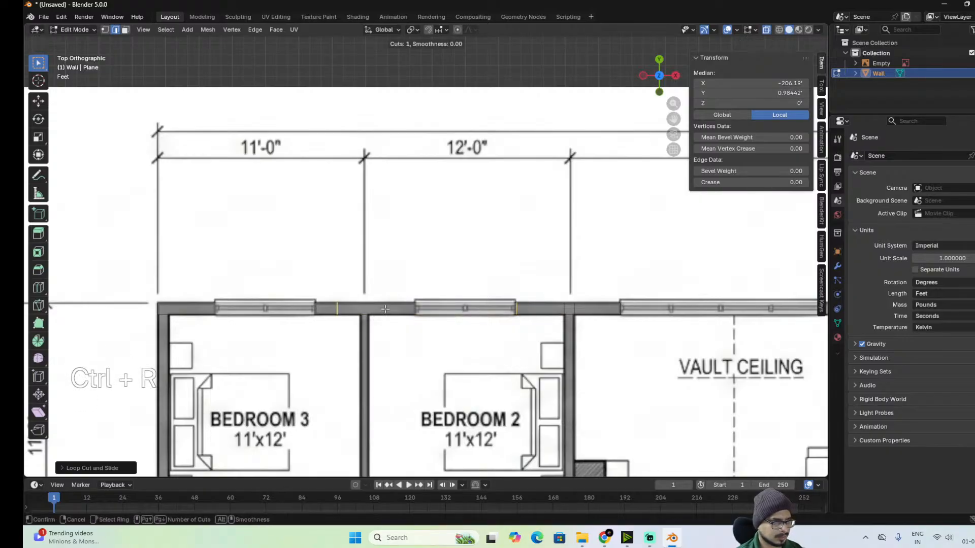
{"action": "left_click", "coordinate": [487, 312]}
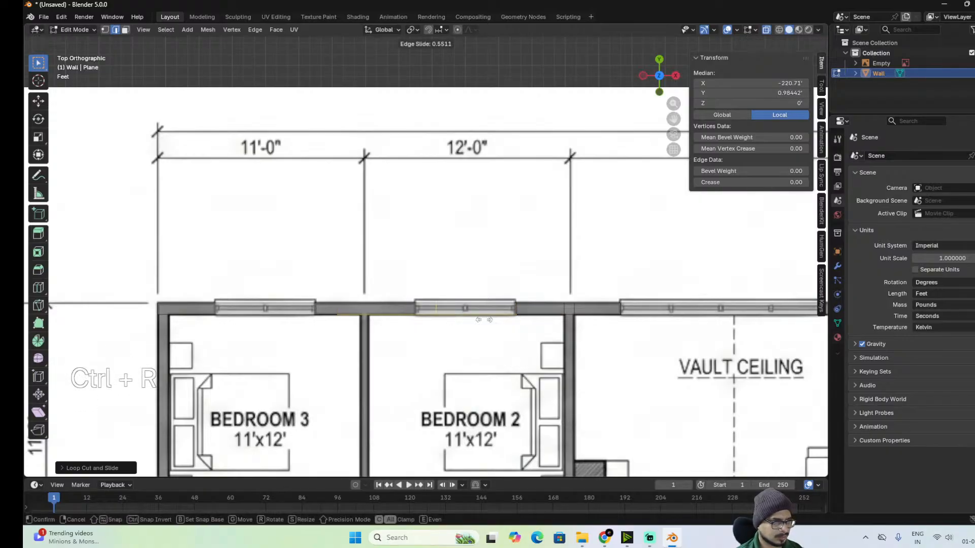
{"action": "left_click", "coordinate": [544, 357]}
Add two loop cuts across the top wall at both ends of the upper Bedroom 3 window.
{"action": "key", "text": "ctrl+r"}
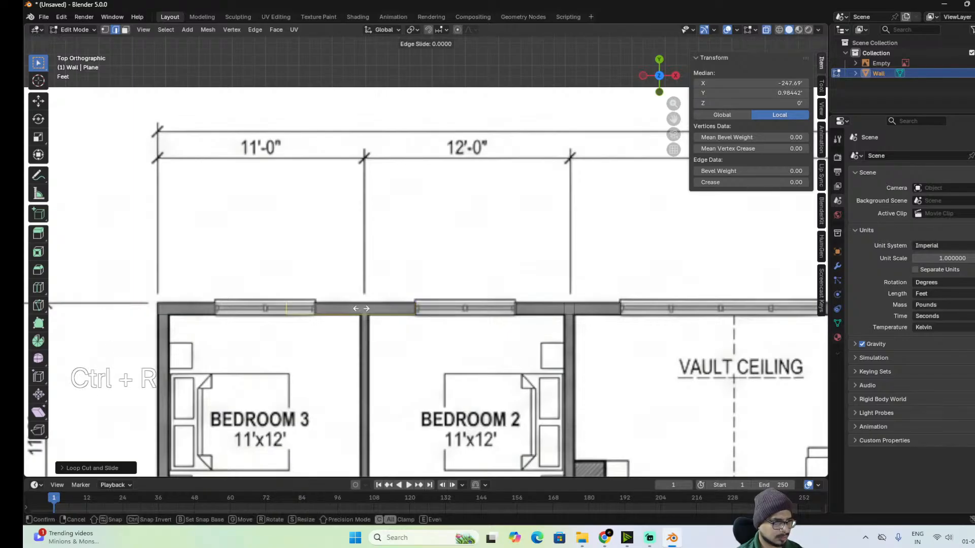
{"action": "left_click", "coordinate": [365, 308]}
{"action": "left_click", "coordinate": [310, 340]}
{"action": "middle_click_drag", "start_coordinate": [212, 326], "coordinate": [343, 343], "text": "shift"}
{"action": "key", "text": "ctrl+r"}
{"action": "left_click", "coordinate": [354, 327]}
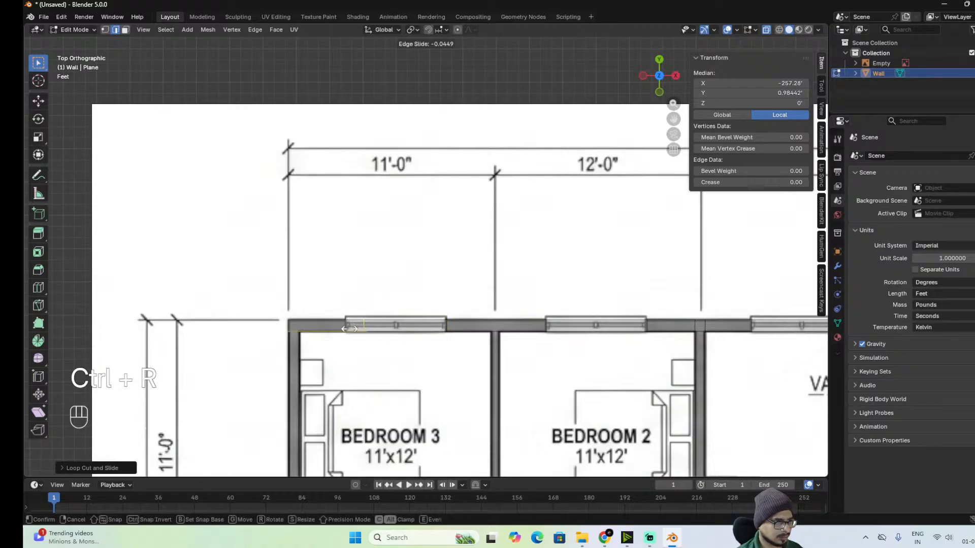
{"action": "left_click", "coordinate": [338, 343]}
Add a loop cut across the top wall at the inner face of Bedroom 3's outer left wall.
{"action": "key", "text": "ctrl+r"}
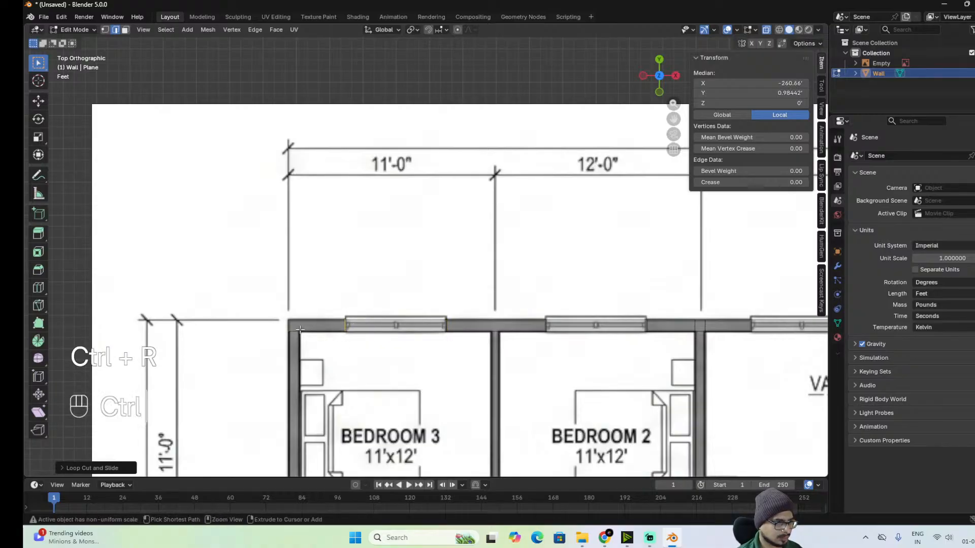
{"action": "left_click", "coordinate": [336, 345]}
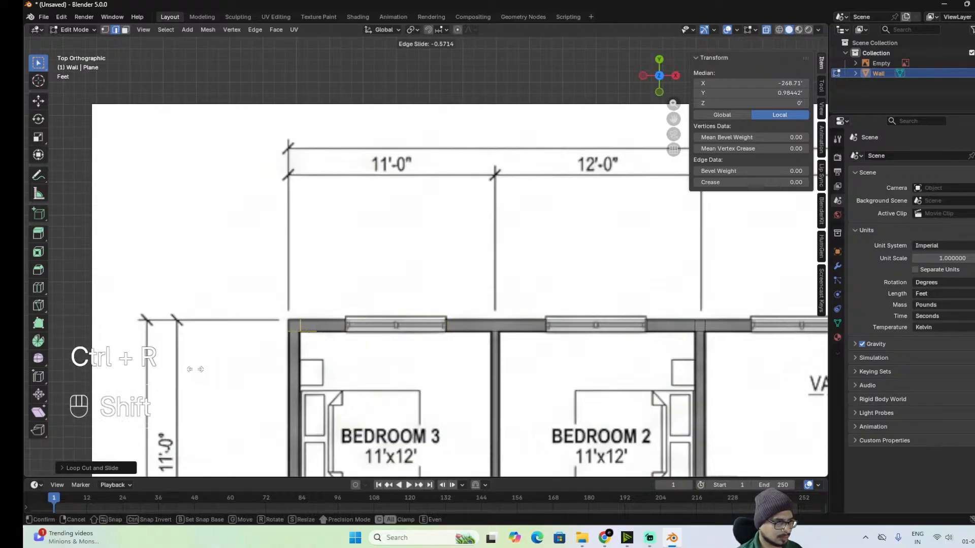
{"action": "left_click", "coordinate": [194, 369]}
Extrude the lower edge of Bedroom 3's outer corner block about 29 ft along negative Y to the upper end of the bathroom window.
{"action": "middle_click_drag", "start_coordinate": [341, 354], "coordinate": [427, 245], "text": "shift"}
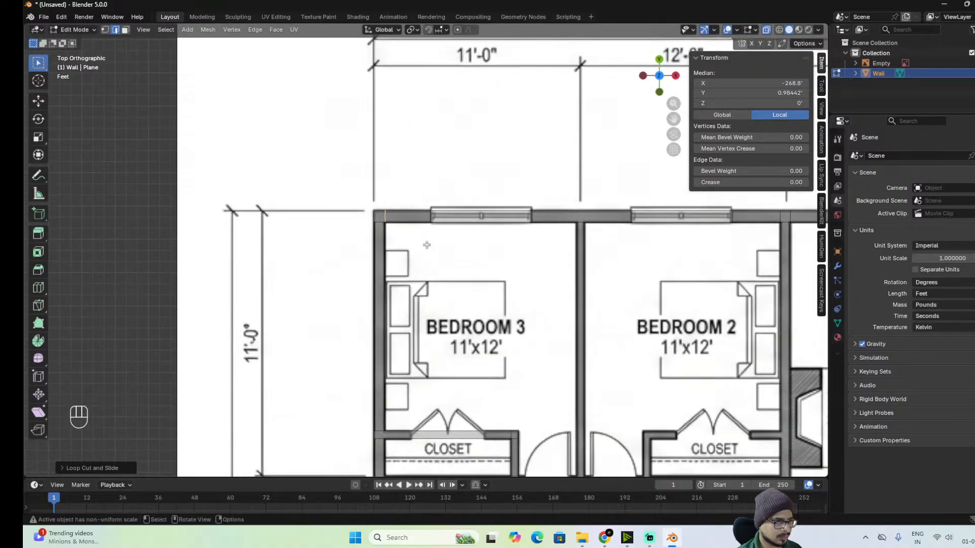
{"action": "left_click", "coordinate": [379, 223]}
{"action": "middle_click_drag", "start_coordinate": [450, 323], "coordinate": [448, 224], "text": "alt+shift"}
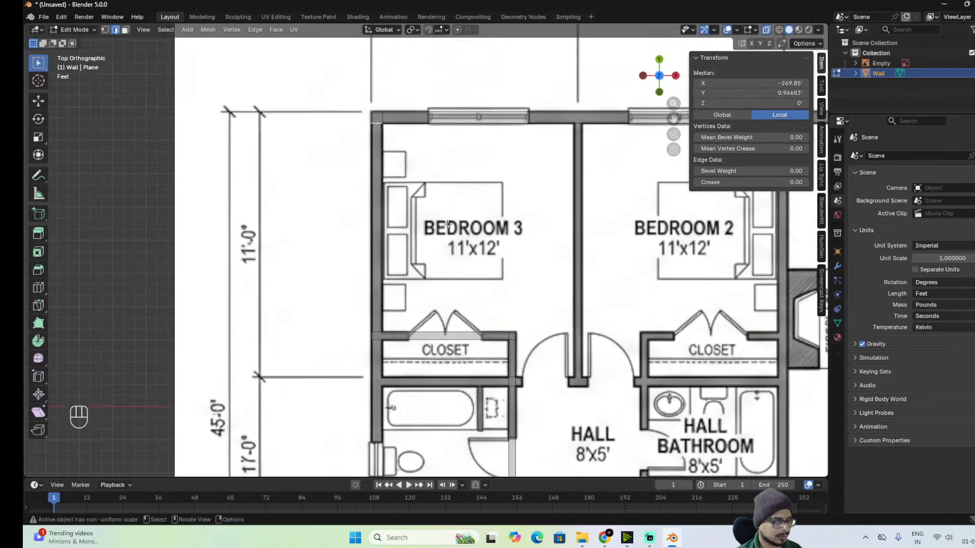
{"action": "key", "text": "e"}
{"action": "key", "text": "y"}
{"action": "key", "text": "shift"}
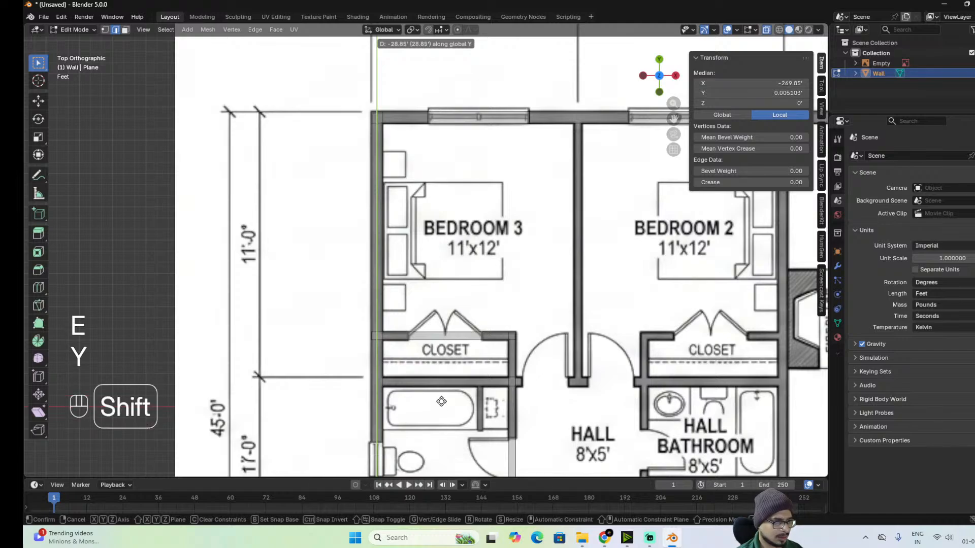
{"action": "left_click", "coordinate": [441, 398]}
{"action": "middle_click_drag", "start_coordinate": [441, 398], "coordinate": [459, 141], "text": "alt+shift"}
{"action": "scroll", "coordinate": [466, 165], "scroll_direction": "down", "scroll_amount": 3}
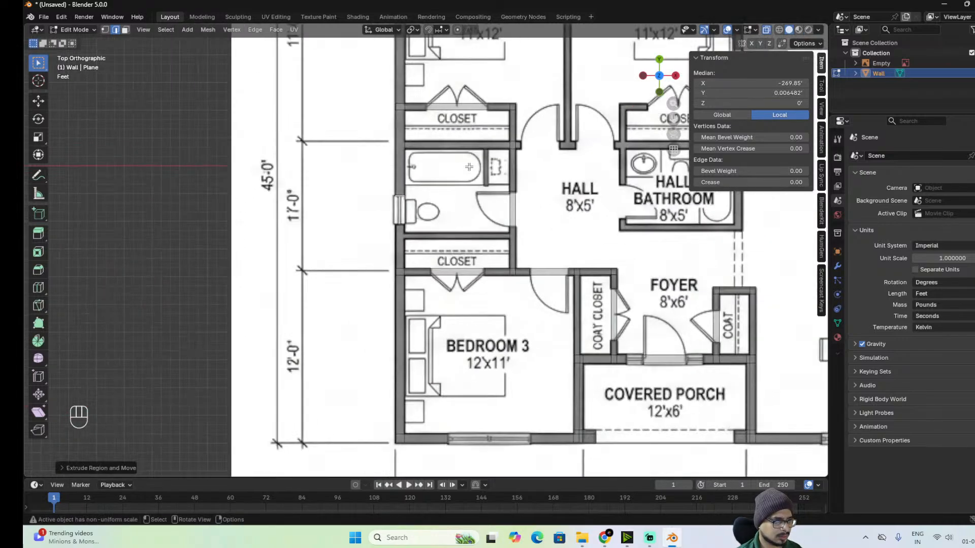
Extrude the lower end of the outer left wall about 3 ft along negative Y to the lower end of the bathroom window.
{"action": "scroll", "coordinate": [479, 182], "scroll_direction": "up", "scroll_amount": 8}
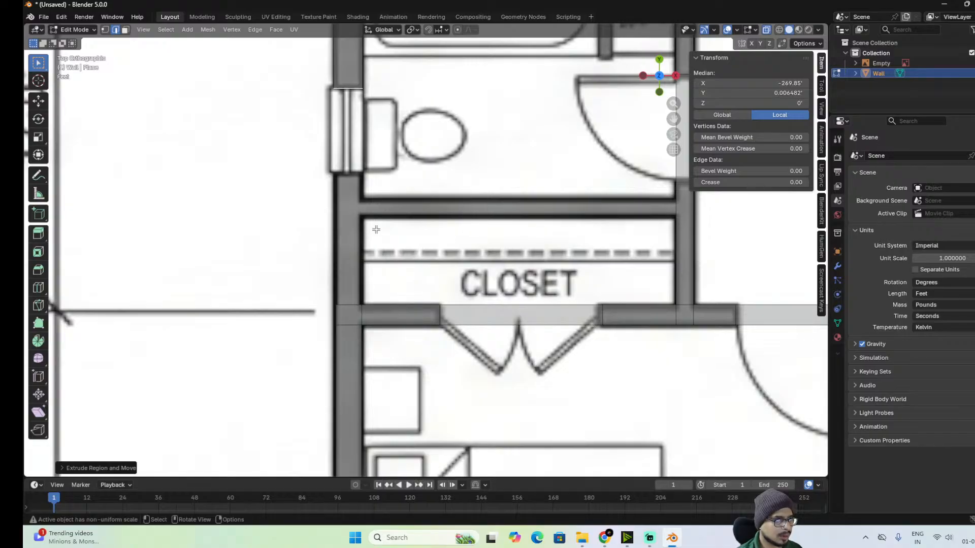
{"action": "key", "text": "e"}
{"action": "key", "text": "y"}
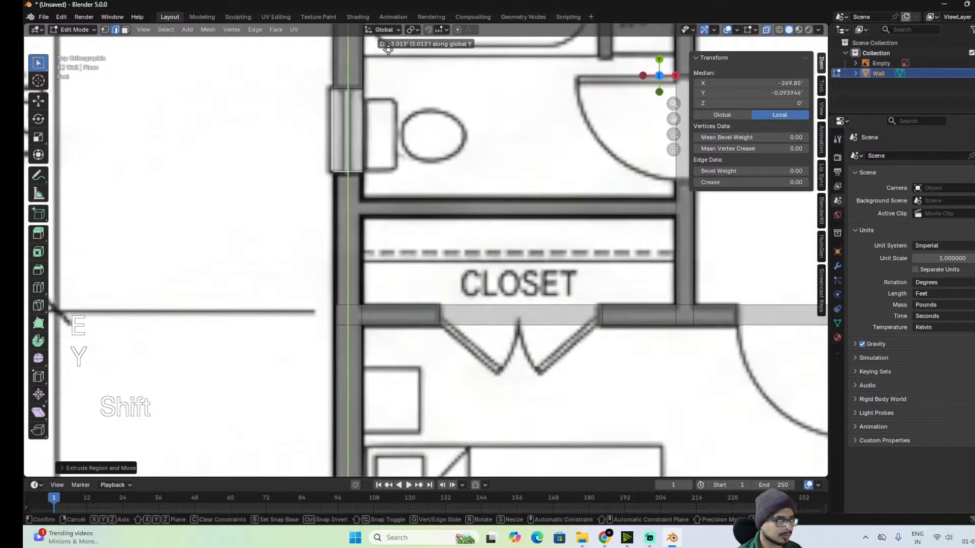
{"action": "left_click", "coordinate": [381, 77]}
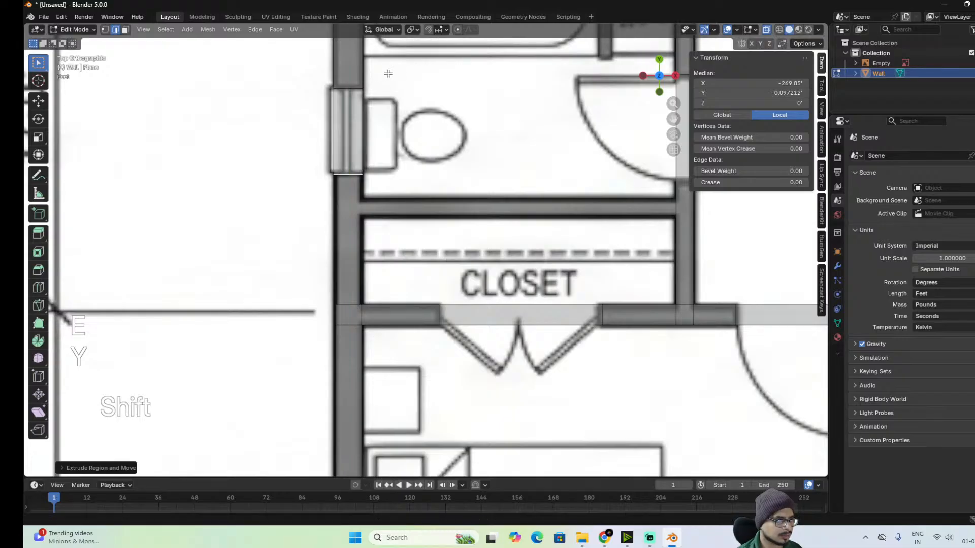
Bridge the outer wall's end below the bathroom window to the upper edge of the lower Bedroom 3 closet wall corner.
{"action": "left_click", "coordinate": [347, 306], "text": "shift"}
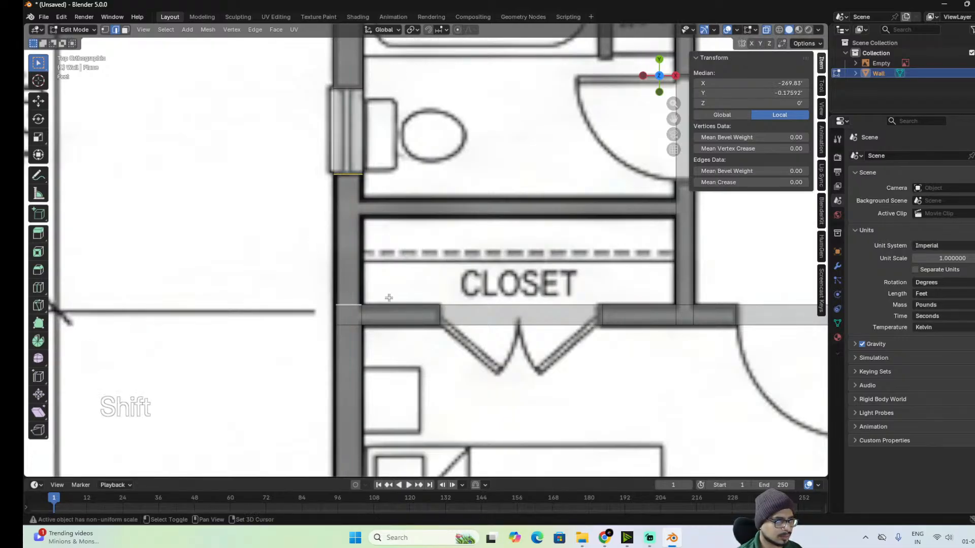
{"action": "right_click", "coordinate": [423, 218]}
{"action": "left_click", "coordinate": [384, 222]}
{"action": "scroll", "coordinate": [365, 167], "scroll_direction": "down", "scroll_amount": 3}
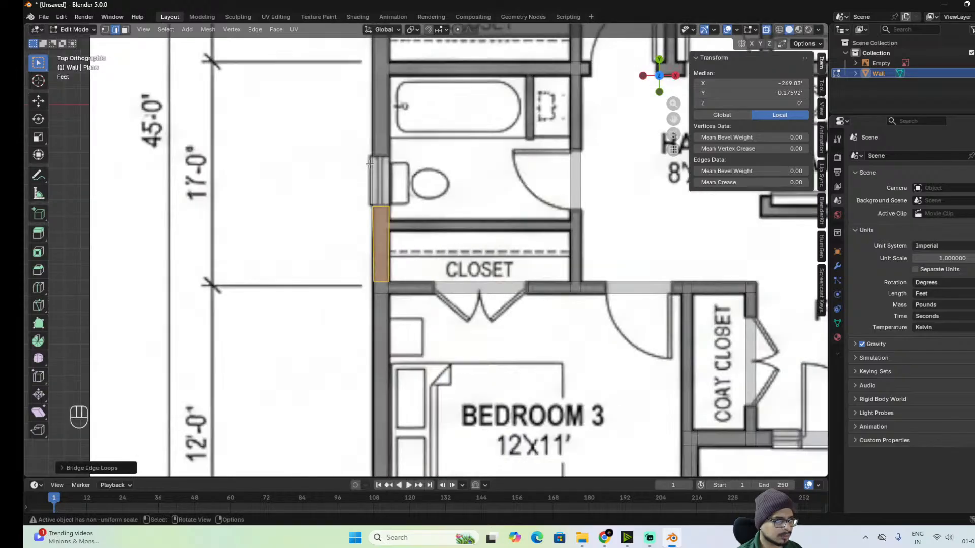
Move the outer edges of the upper left exterior wall about 0.1 ft along positive X to align with the plan.
{"action": "left_click_drag", "start_coordinate": [414, 146], "coordinate": [392, 220], "text": "alt+shift"}
{"action": "left_click", "coordinate": [348, 252]}
{"action": "left_click_drag", "start_coordinate": [389, 141], "coordinate": [323, 265], "text": "alt+shift"}
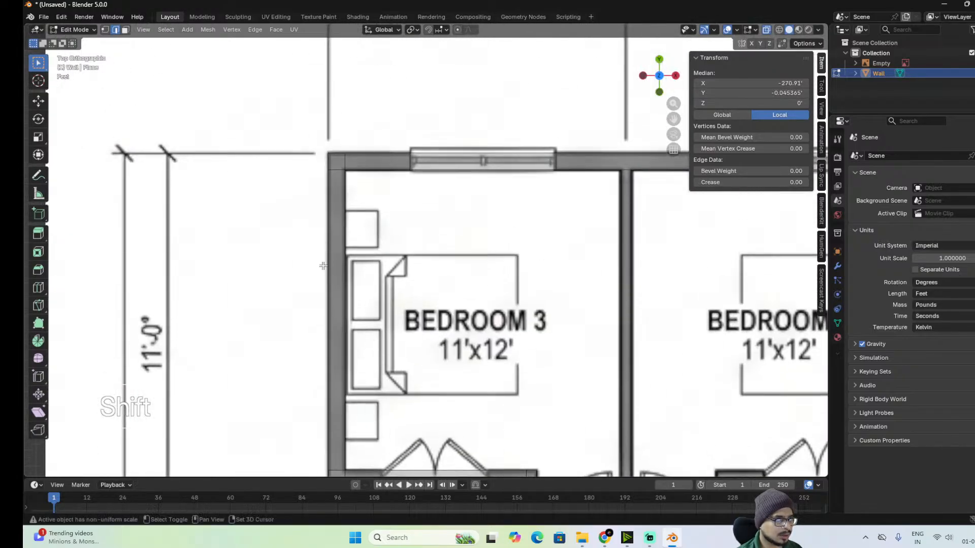
{"action": "left_click", "coordinate": [329, 221], "text": "shift"}
{"action": "left_click", "coordinate": [329, 160], "text": "shift"}
{"action": "scroll", "coordinate": [406, 234], "scroll_direction": "down", "scroll_amount": 3}
{"action": "left_click_drag", "start_coordinate": [424, 276], "coordinate": [451, 124], "text": "alt+shift"}
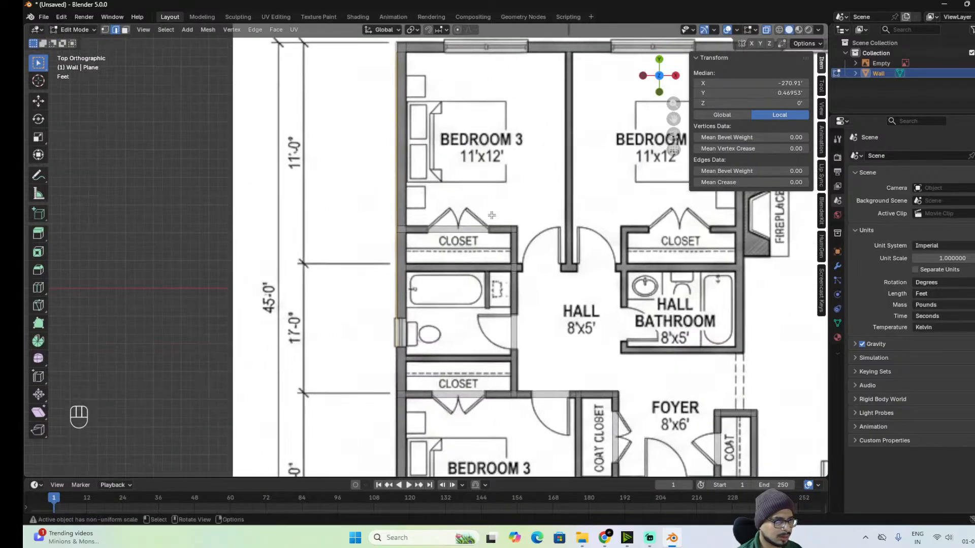
{"action": "scroll", "coordinate": [489, 249], "scroll_direction": "up", "scroll_amount": 1}
{"action": "left_click_drag", "start_coordinate": [482, 193], "coordinate": [474, 282], "text": "alt+shift"}
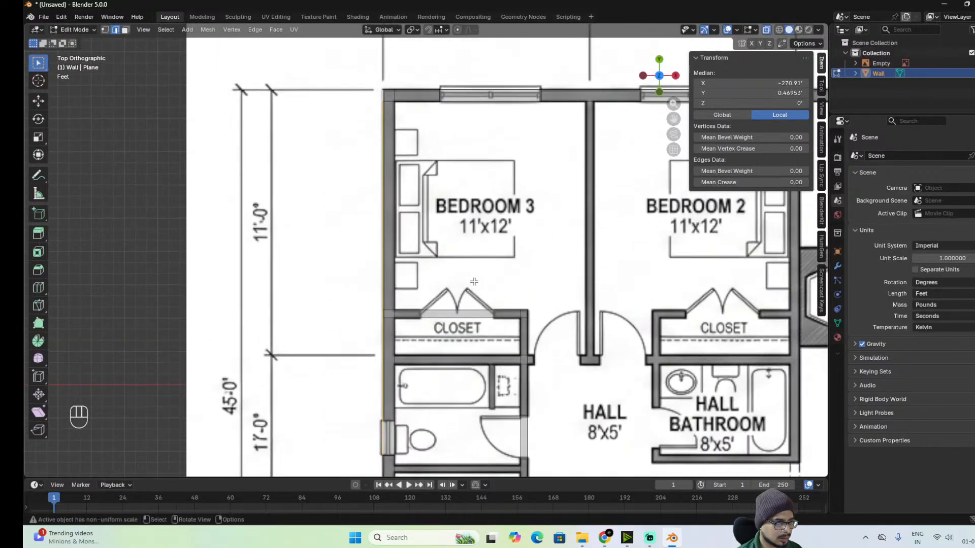
{"action": "key", "text": "g"}
{"action": "key", "text": "y"}
{"action": "key", "text": "x"}
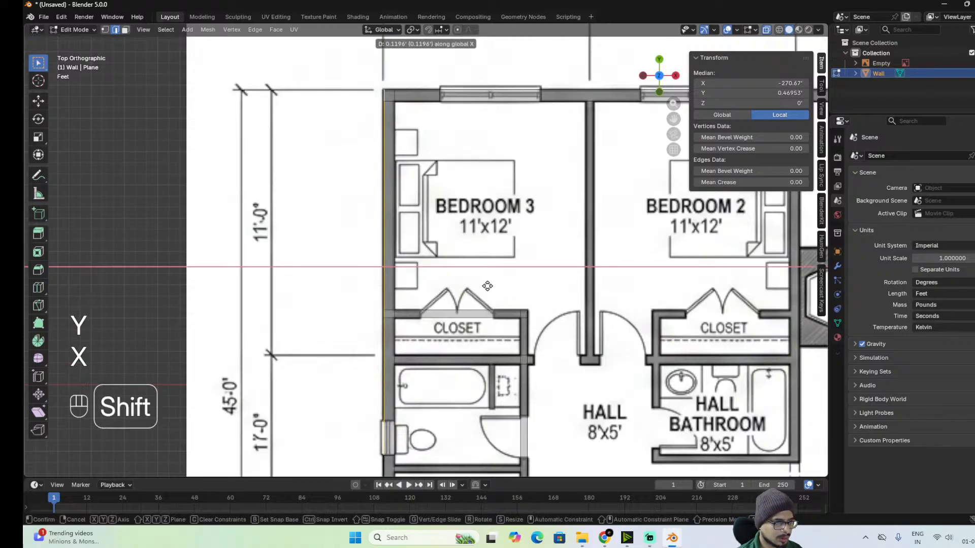
{"action": "left_click", "coordinate": [485, 285]}
Examine the left exterior wall's alignment with the plan from Bedroom 3 down past the bathroom window.
{"action": "scroll", "coordinate": [539, 235], "scroll_direction": "down", "scroll_amount": 2}
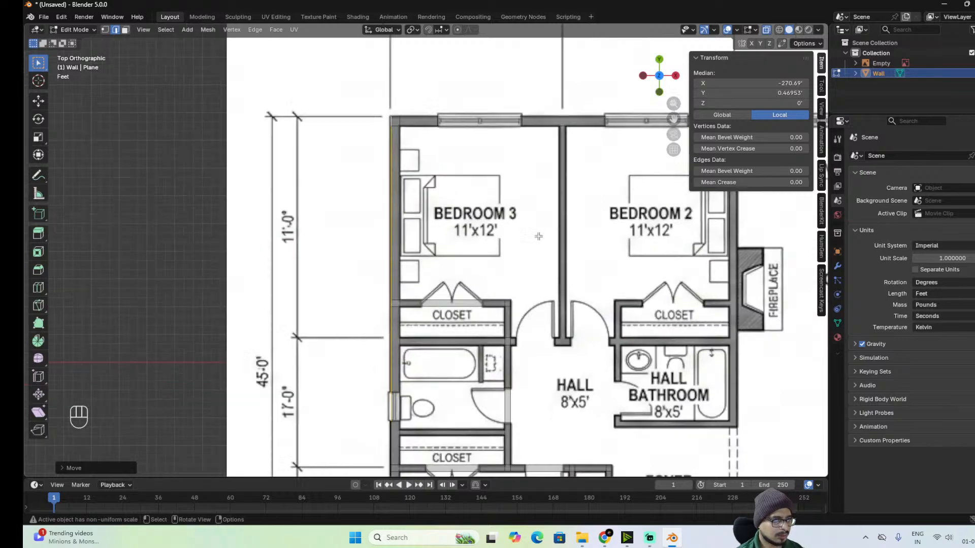
{"action": "middle_click_drag", "start_coordinate": [509, 339], "coordinate": [521, 274], "text": "shift"}
{"action": "scroll", "coordinate": [521, 255], "scroll_direction": "up", "scroll_amount": 3}
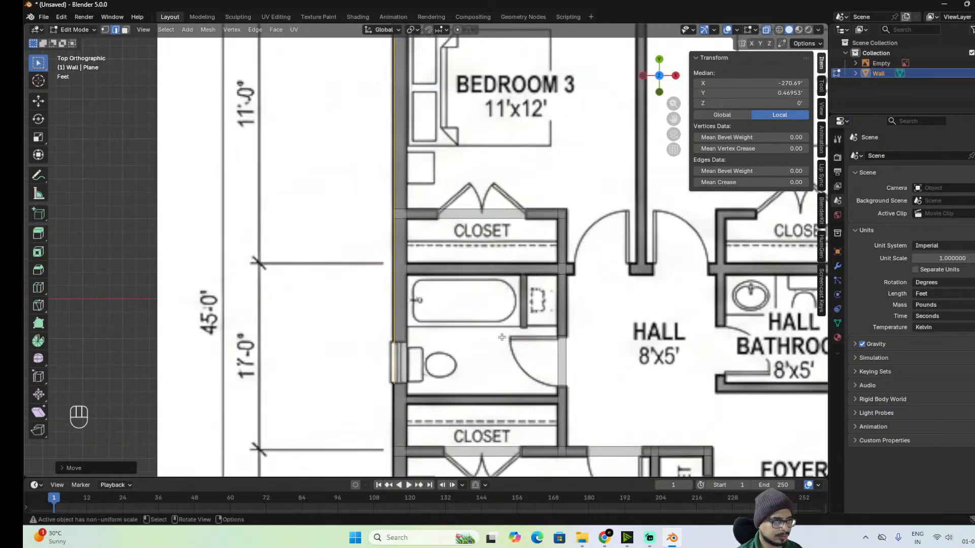
{"action": "scroll", "coordinate": [495, 357], "scroll_direction": "up", "scroll_amount": 3}
{"action": "middle_click_drag", "start_coordinate": [495, 357], "coordinate": [509, 160], "text": "shift"}
{"action": "scroll", "coordinate": [478, 218], "scroll_direction": "up", "scroll_amount": 2}
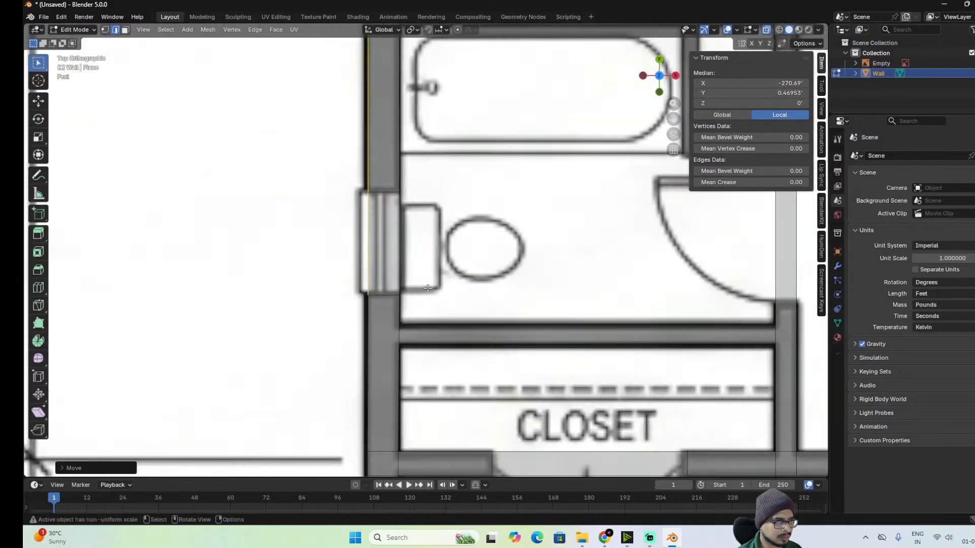
{"action": "scroll", "coordinate": [429, 288], "scroll_direction": "down", "scroll_amount": 4}
{"action": "scroll", "coordinate": [430, 288], "scroll_direction": "down", "scroll_amount": 1}
{"action": "middle_click_drag", "start_coordinate": [509, 304], "coordinate": [410, 291], "text": "shift"}
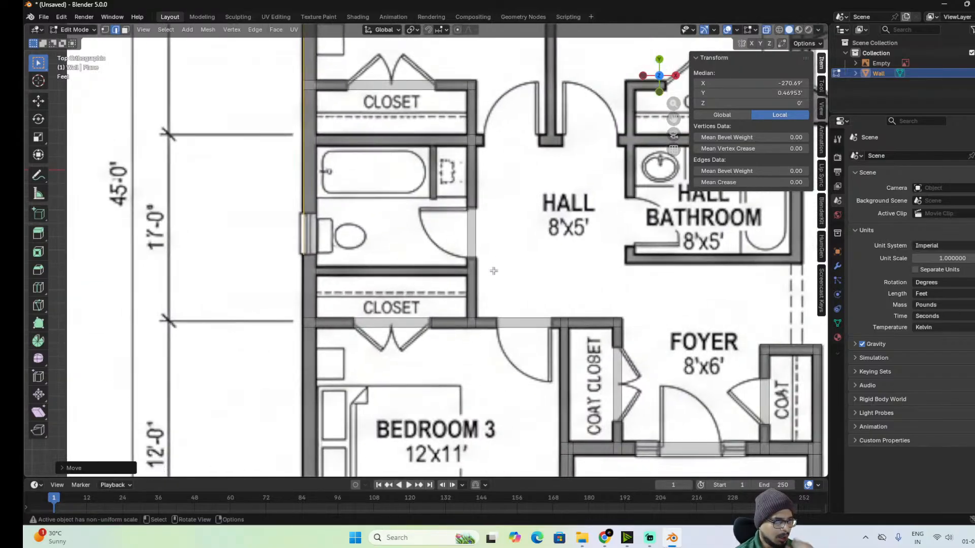
Add a loop cut across the bathroom's hall-side wall at the lower end of the door opening.
{"action": "scroll", "coordinate": [496, 291], "scroll_direction": "up", "scroll_amount": 3}
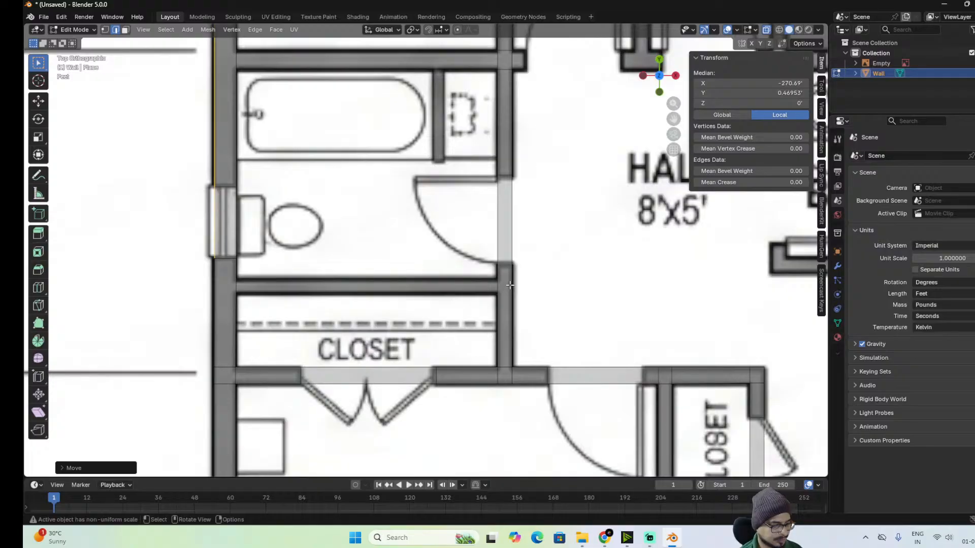
{"action": "key", "text": "ctrl+r"}
{"action": "left_click", "coordinate": [510, 285]}
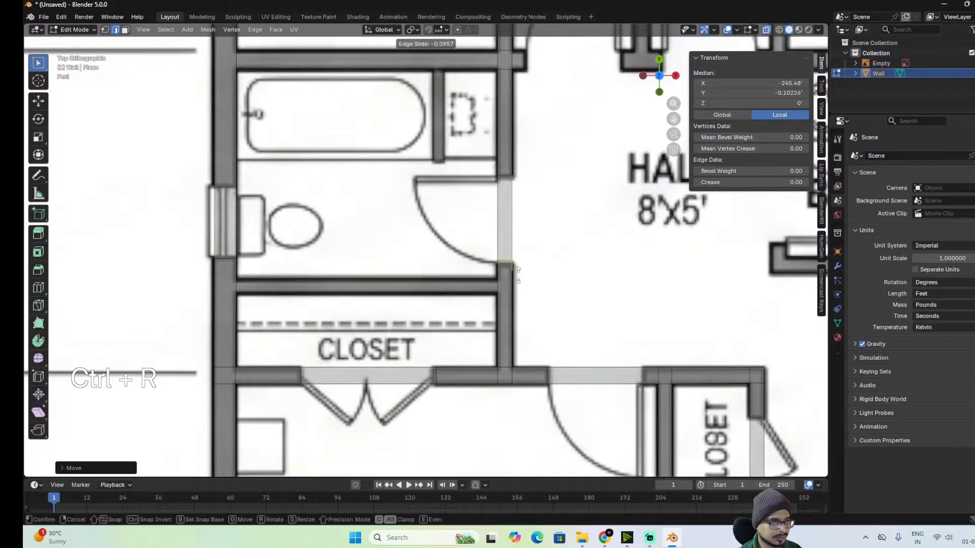
{"action": "key", "text": "shift"}
{"action": "left_click", "coordinate": [518, 275]}
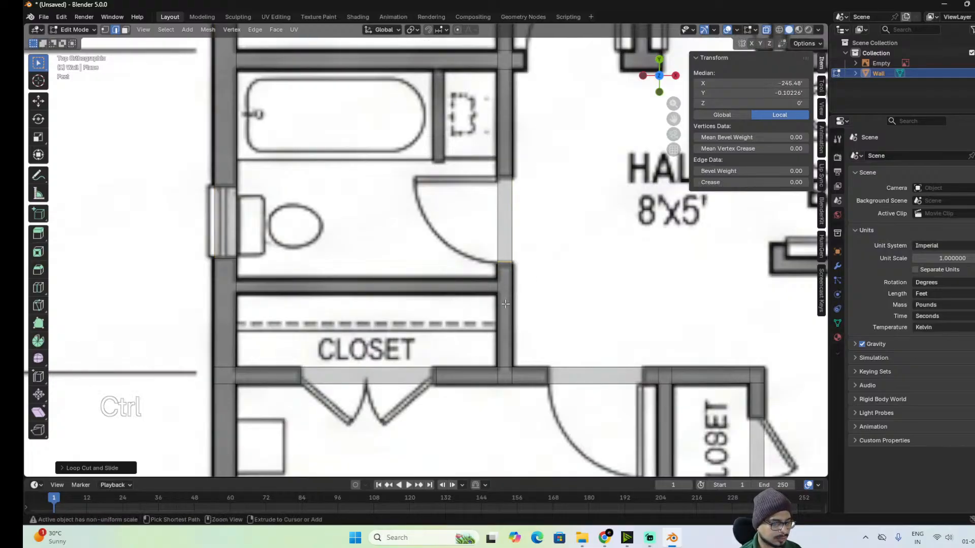
Add two loop cuts across the hall-side wall at both faces of the partition between the bathroom and the closet below.
{"action": "key", "text": "ctrl+r"}
{"action": "left_click", "coordinate": [506, 295]}
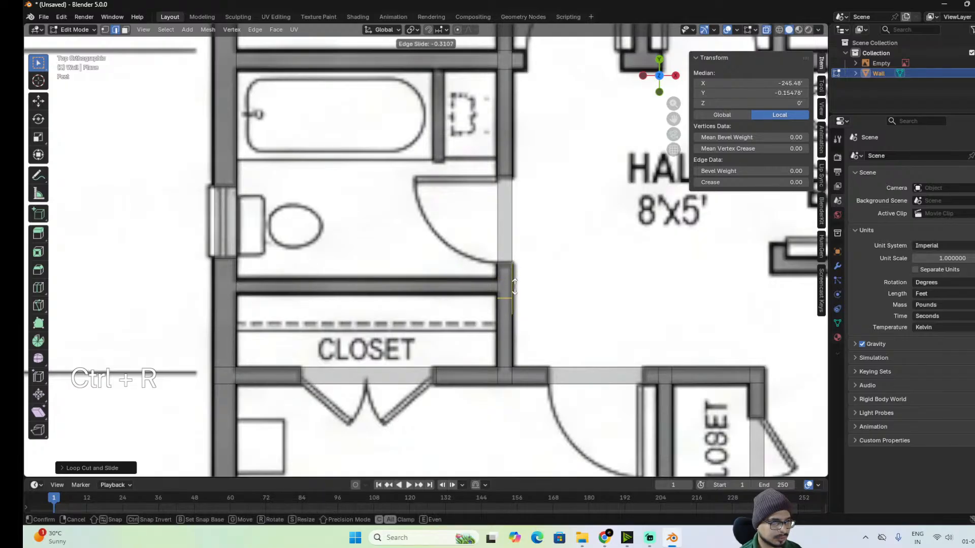
{"action": "left_click", "coordinate": [516, 281]}
{"action": "key", "text": "ctrl+r"}
{"action": "left_click", "coordinate": [499, 277]}
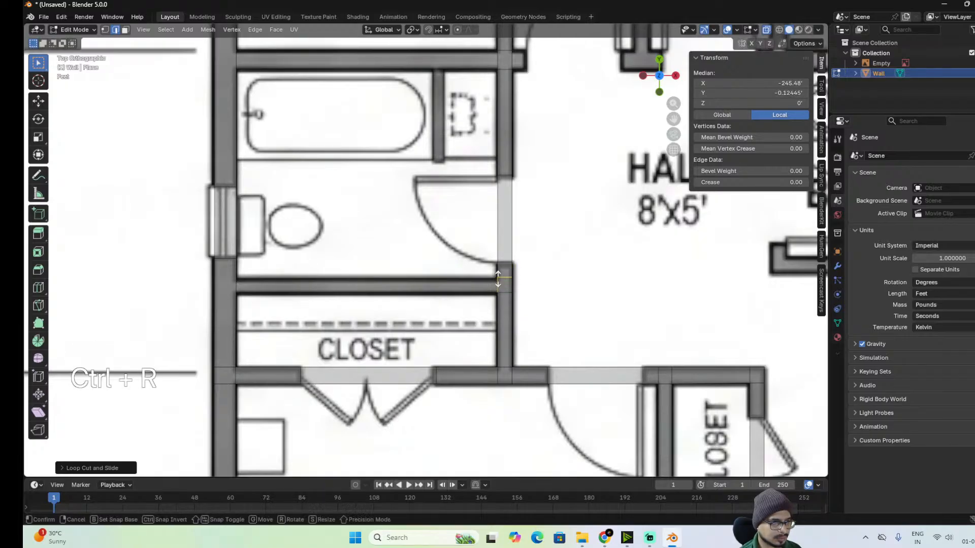
{"action": "left_click", "coordinate": [512, 251]}
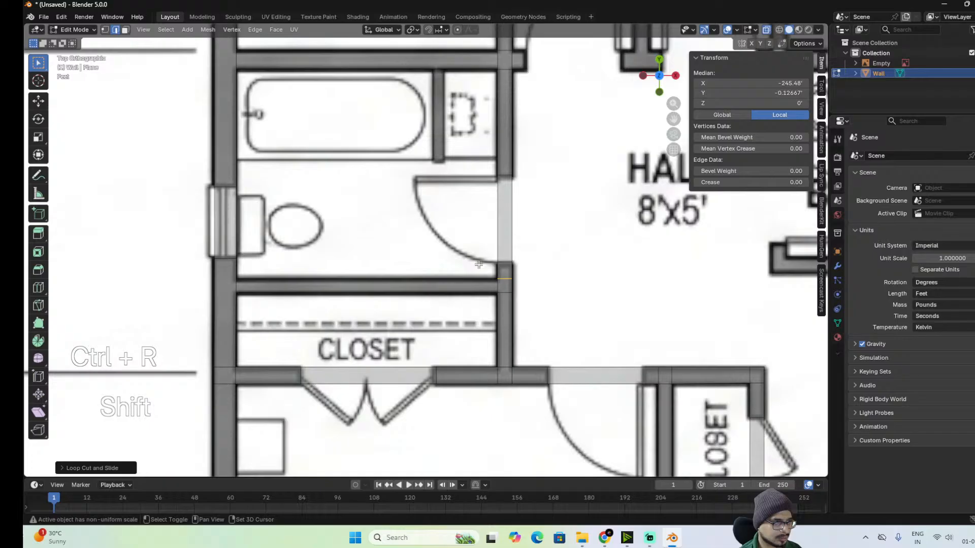
Add two loop cuts across the outer left wall at both faces of the partition between the bathroom and the closet below.
{"action": "key", "text": "ctrl+r"}
{"action": "left_click", "coordinate": [231, 282]}
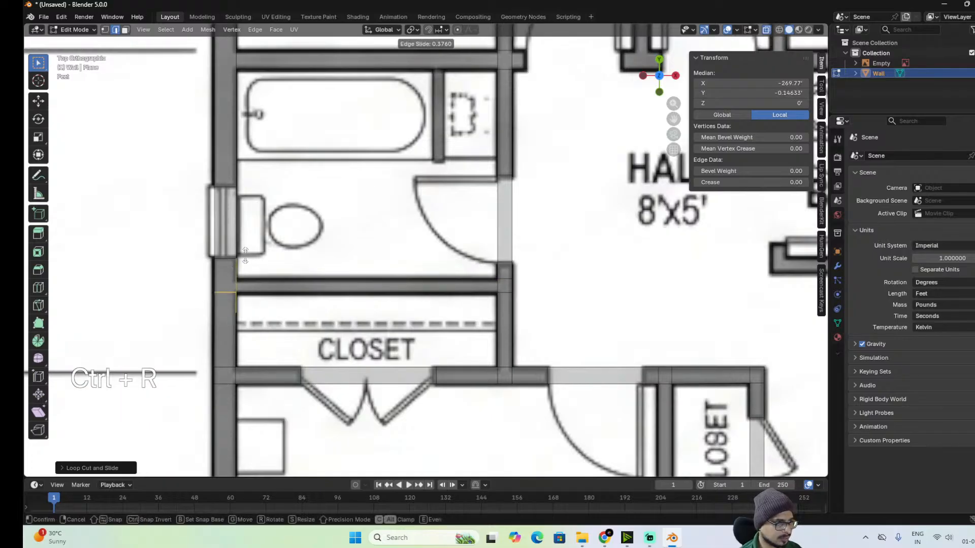
{"action": "key", "text": "shift"}
{"action": "left_click", "coordinate": [246, 258]}
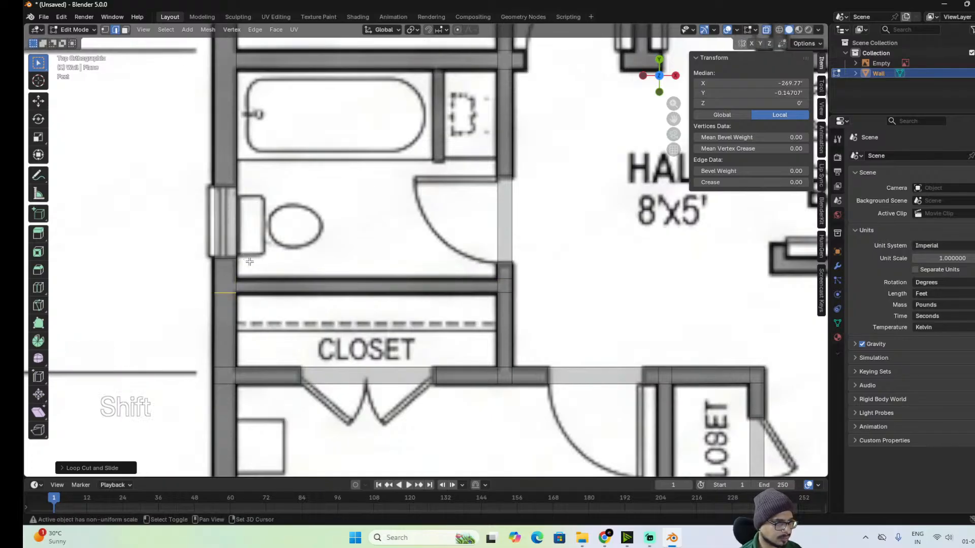
{"action": "key", "text": "ctrl+r"}
{"action": "left_click", "coordinate": [228, 277]}
{"action": "key", "text": "shift"}
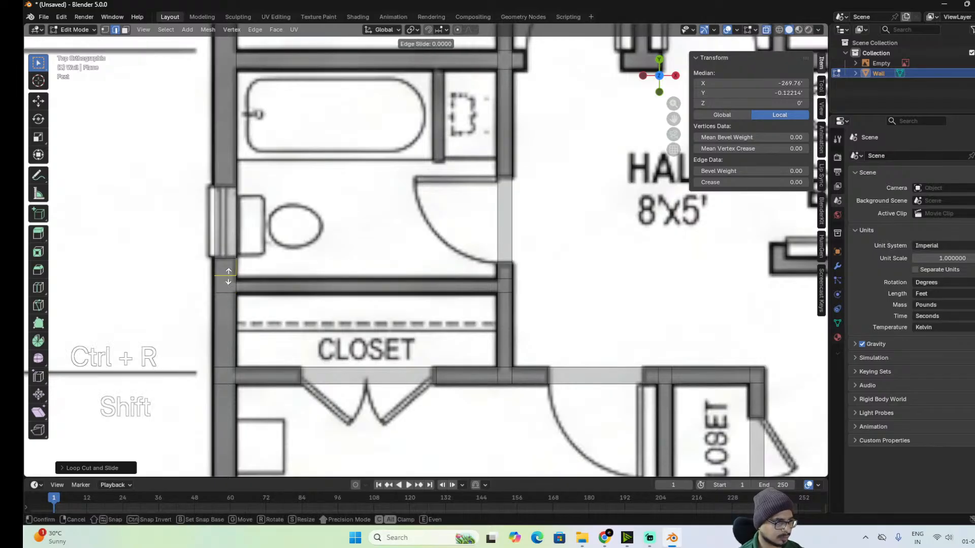
{"action": "left_click", "coordinate": [234, 304]}
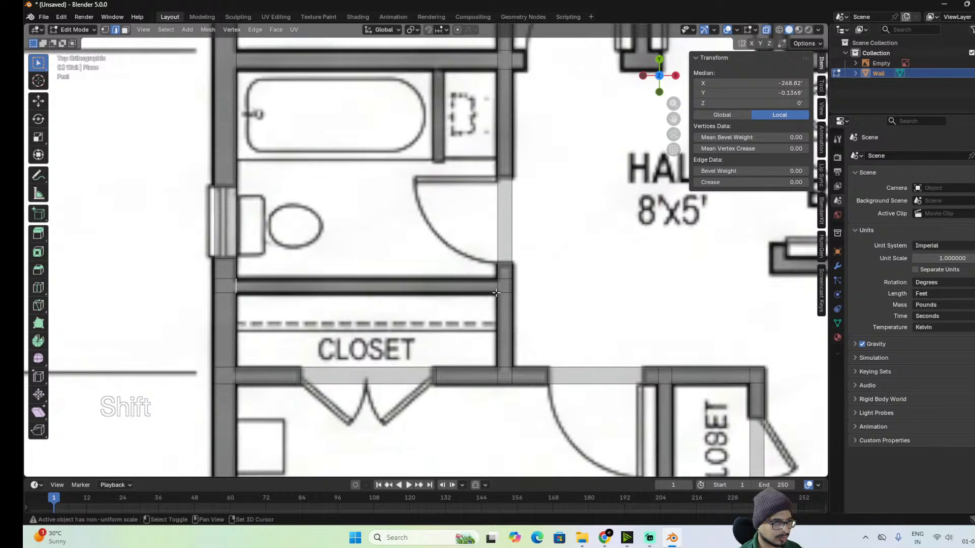
Bridge the facing edges of the outer and hall-side walls to form the partition between the bathroom and the lower closet.
{"action": "left_click", "coordinate": [496, 293], "text": "shift"}
{"action": "key", "text": "ctrl+e"}
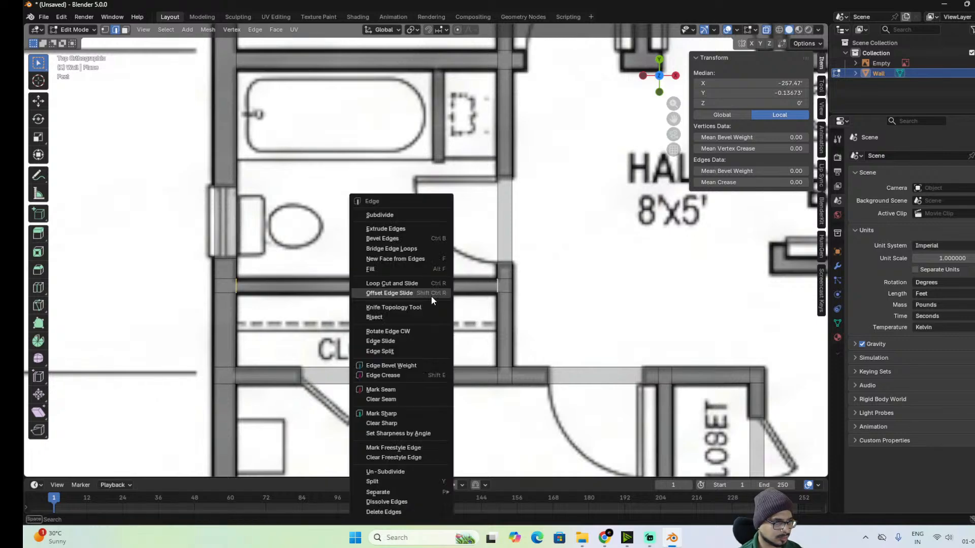
{"action": "left_click", "coordinate": [419, 249]}
{"action": "scroll", "coordinate": [524, 304], "scroll_direction": "down", "scroll_amount": 4}
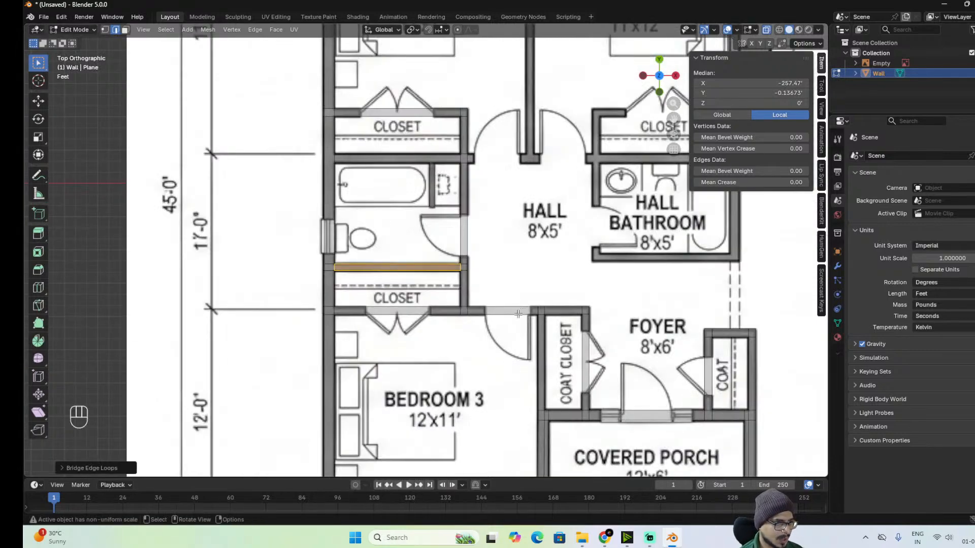
Hide the reference image temporarily to review the traced walls, and show it again.
{"action": "scroll", "coordinate": [601, 280], "scroll_direction": "down", "scroll_amount": 4}
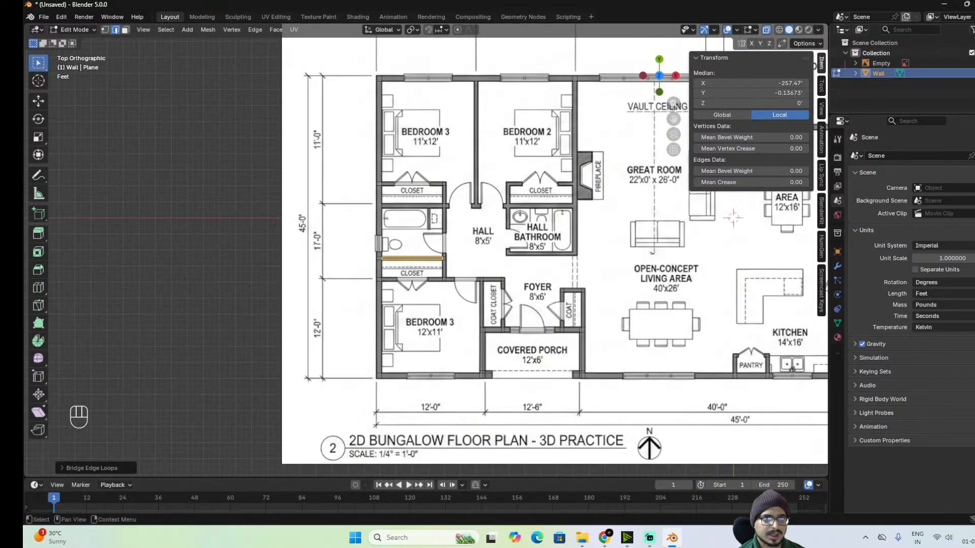
{"action": "left_click", "coordinate": [974, 64]}
{"action": "scroll", "coordinate": [653, 293], "scroll_direction": "down", "scroll_amount": 5}
{"action": "scroll", "coordinate": [673, 294], "scroll_direction": "up", "scroll_amount": 2}
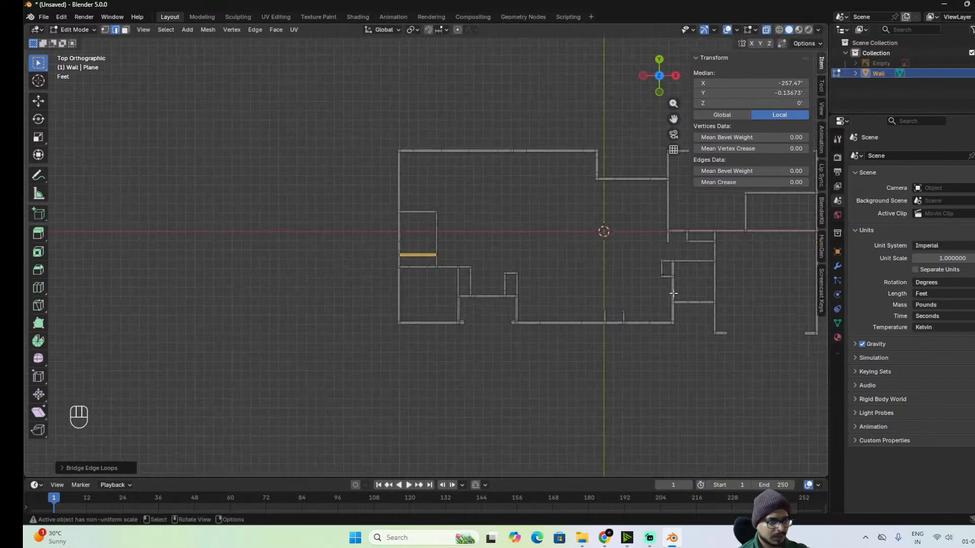
{"action": "middle_click_drag", "start_coordinate": [710, 286], "coordinate": [618, 363], "text": "shift"}
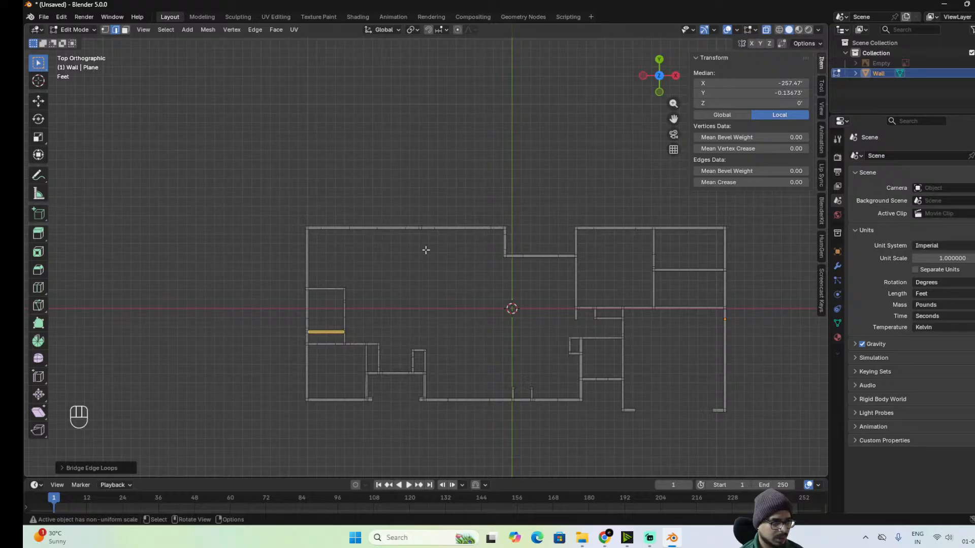
{"action": "left_click", "coordinate": [972, 64]}
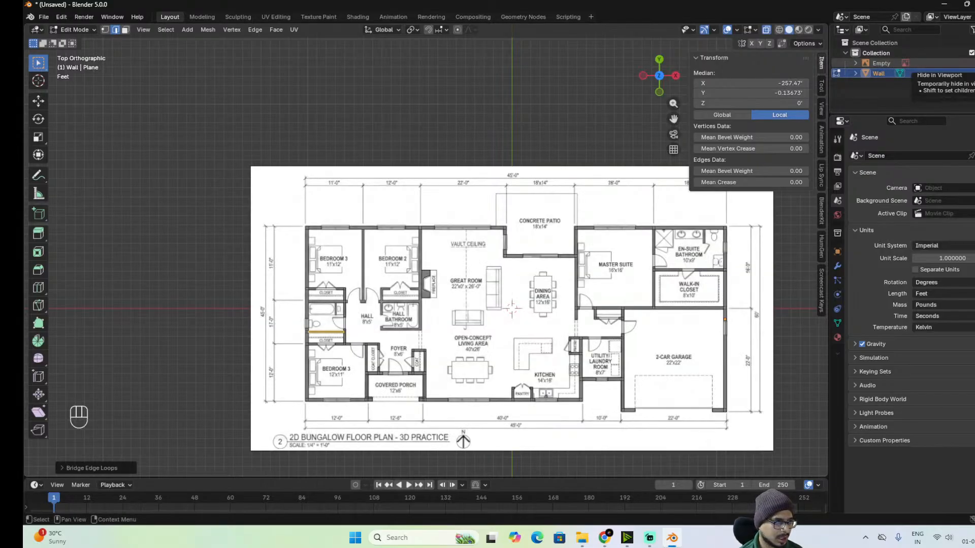
Turn off X-ray and select the whole wall mesh to check which walls of the plan are traced.
{"action": "key", "text": "alt+z"}
{"action": "scroll", "coordinate": [467, 361], "scroll_direction": "up", "scroll_amount": 2}
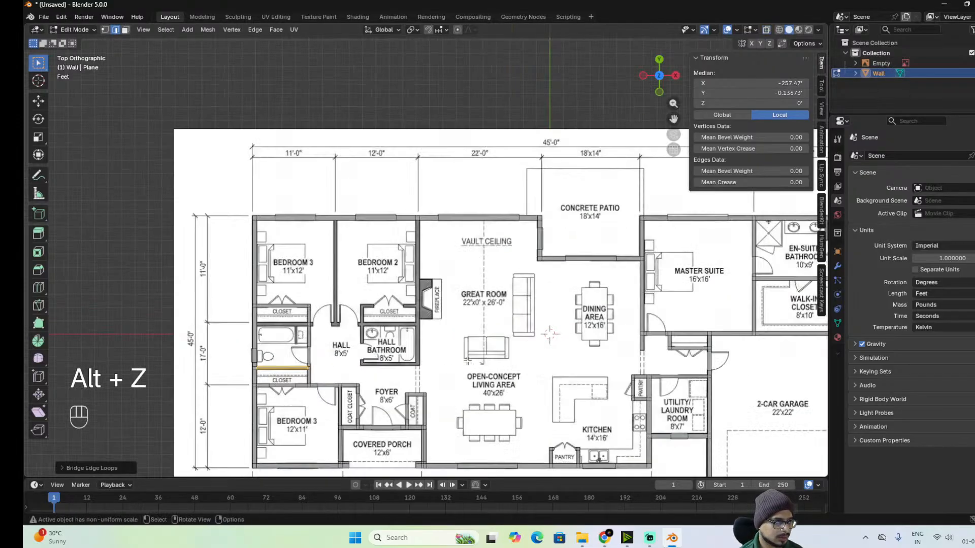
{"action": "scroll", "coordinate": [467, 361], "scroll_direction": "up", "scroll_amount": 1}
{"action": "key", "text": "g"}
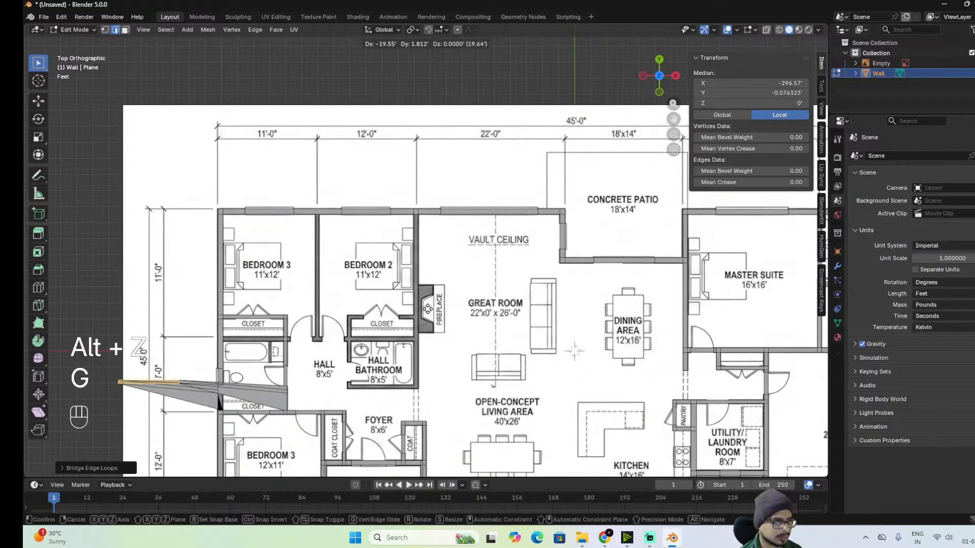
{"action": "key", "text": "a"}
{"action": "scroll", "coordinate": [532, 302], "scroll_direction": "down", "scroll_amount": 3}
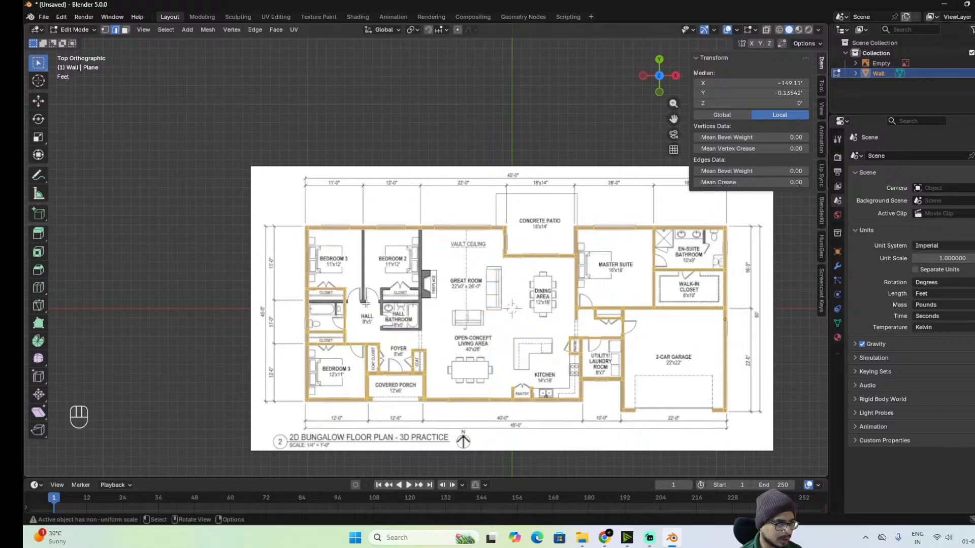
Extrude the top wall's short edge between Bedroom 2 and the great room about 32.6 ft down along Y to the hall bathroom's lower corner.
{"action": "scroll", "coordinate": [434, 241], "scroll_direction": "up", "scroll_amount": 4}
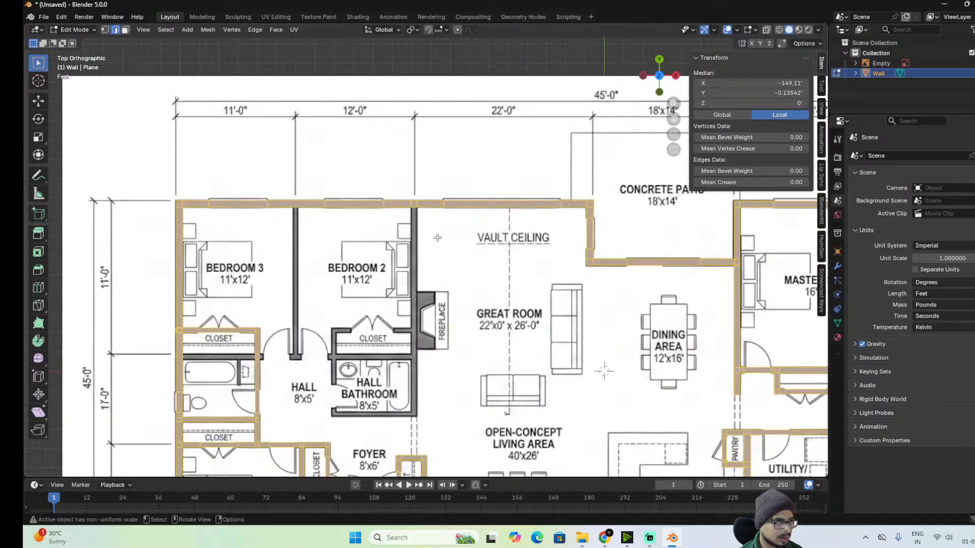
{"action": "left_click", "coordinate": [414, 205]}
{"action": "key", "text": "e"}
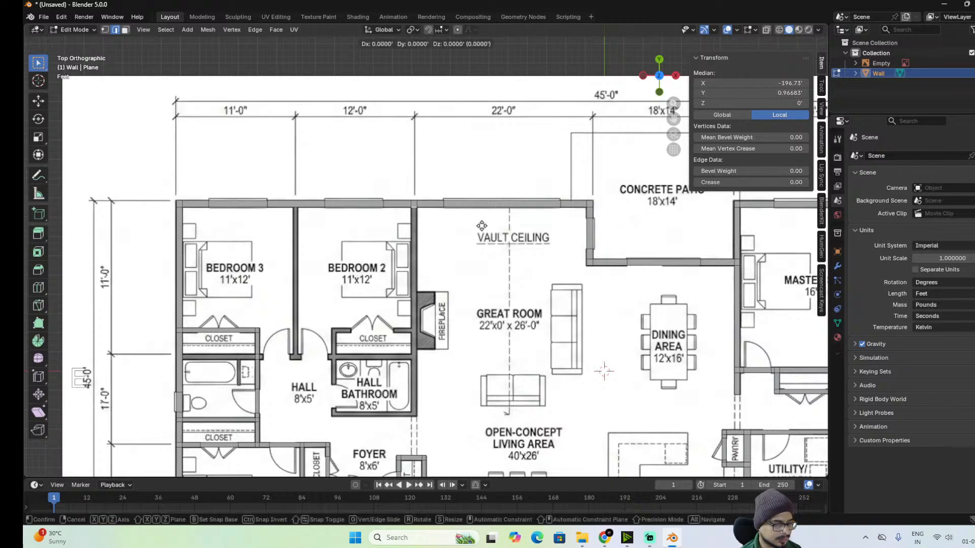
{"action": "key", "text": "y"}
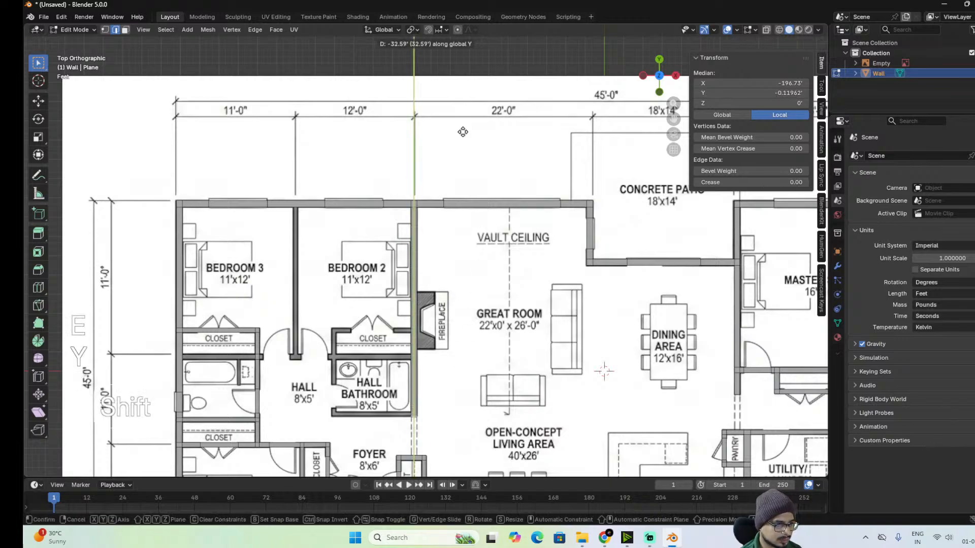
{"action": "left_click", "coordinate": [460, 117]}
Add a loop cut across the new great room wall at the upper face of the hall bathroom's lower wall.
{"action": "middle_click_drag", "start_coordinate": [489, 300], "coordinate": [534, 161], "text": "shift"}
{"action": "scroll", "coordinate": [534, 160], "scroll_direction": "up", "scroll_amount": 6}
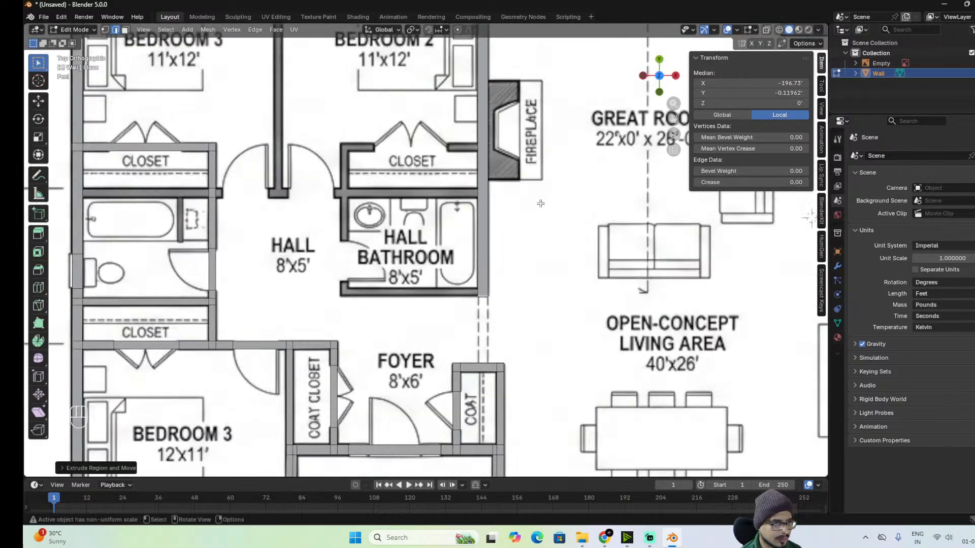
{"action": "key", "text": "ctrl+r"}
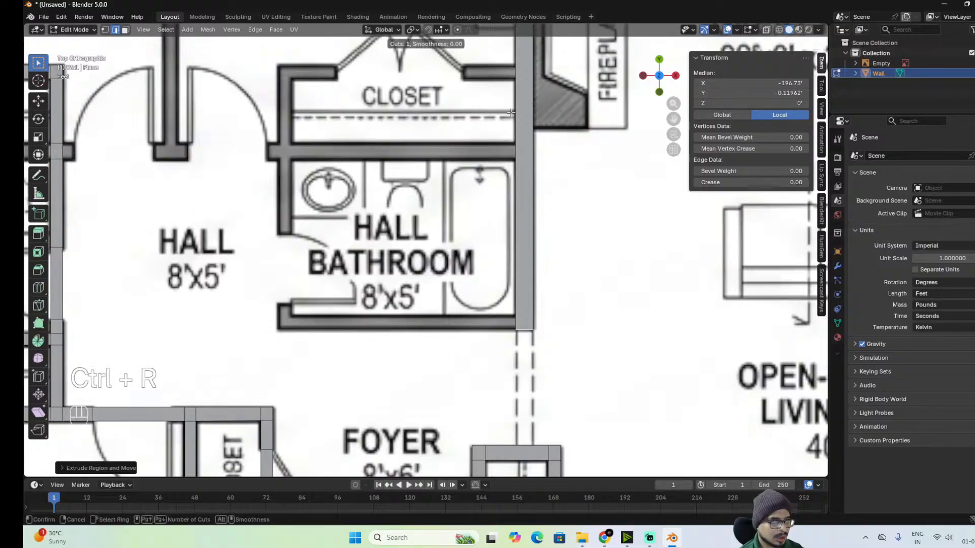
{"action": "left_click", "coordinate": [520, 133]}
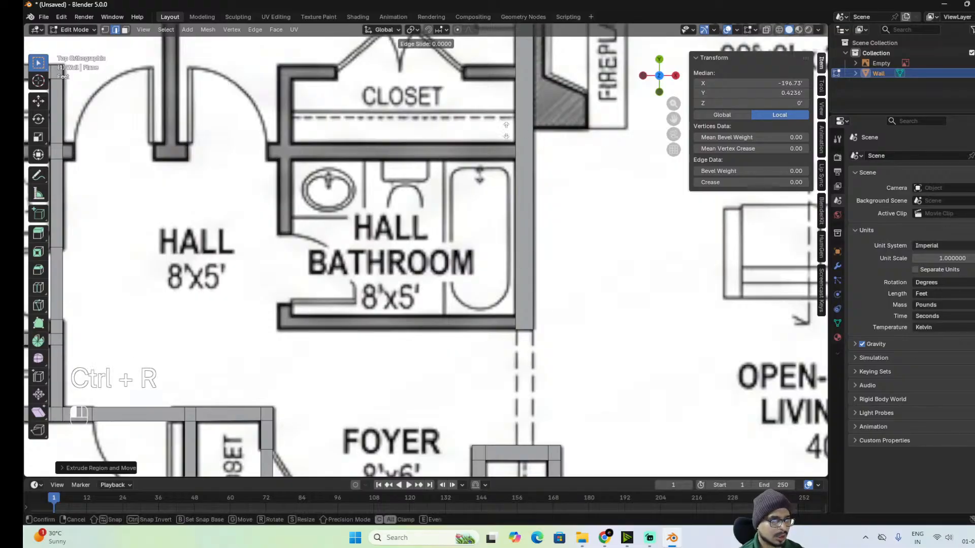
{"action": "key", "text": "shift"}
{"action": "left_click", "coordinate": [470, 432]}
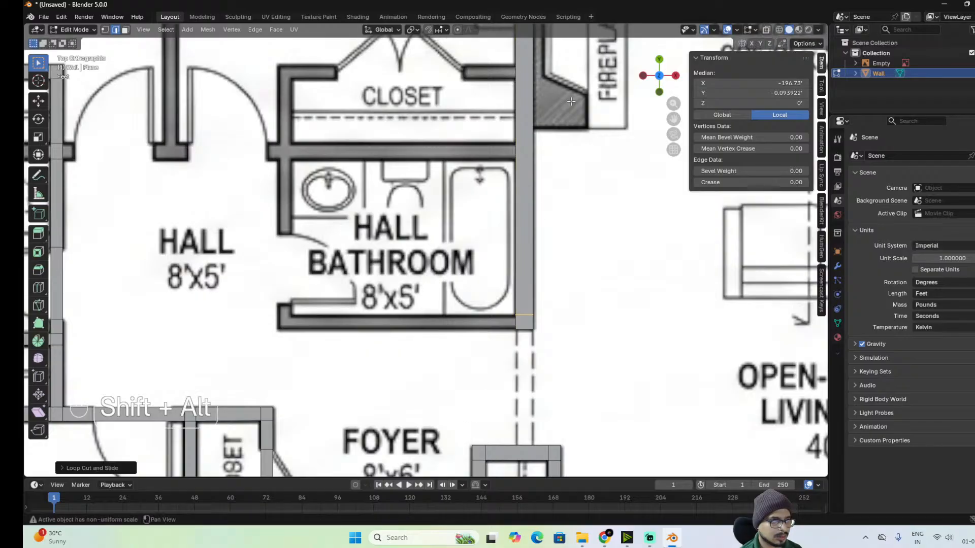
Add two loop cuts across the great room wall at both faces of the Bedroom 2 closet's upper wall.
{"action": "left_click_drag", "start_coordinate": [583, 71], "coordinate": [535, 279], "text": "alt+shift"}
{"action": "scroll", "coordinate": [518, 225], "scroll_direction": "down", "scroll_amount": 3}
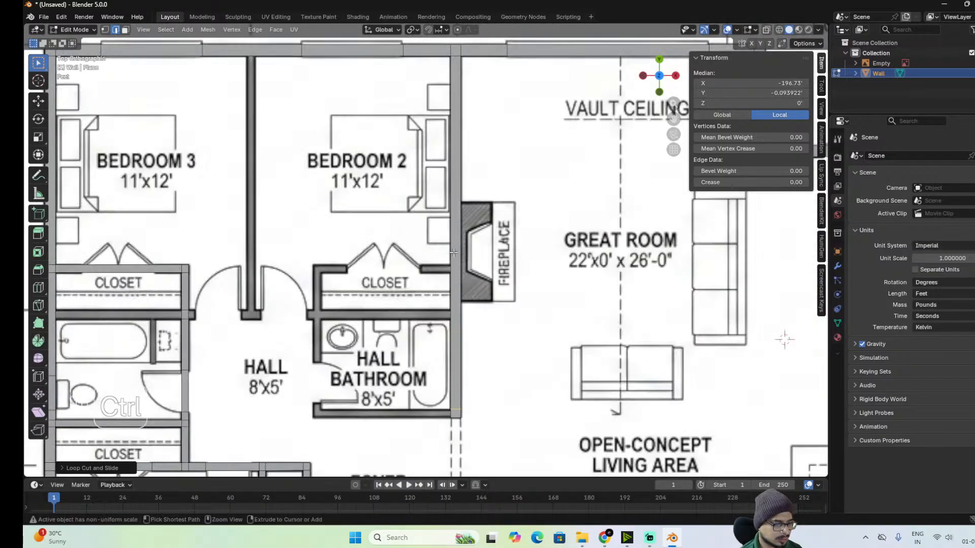
{"action": "key", "text": "ctrl+r"}
{"action": "left_click", "coordinate": [449, 305]}
{"action": "key", "text": "shift"}
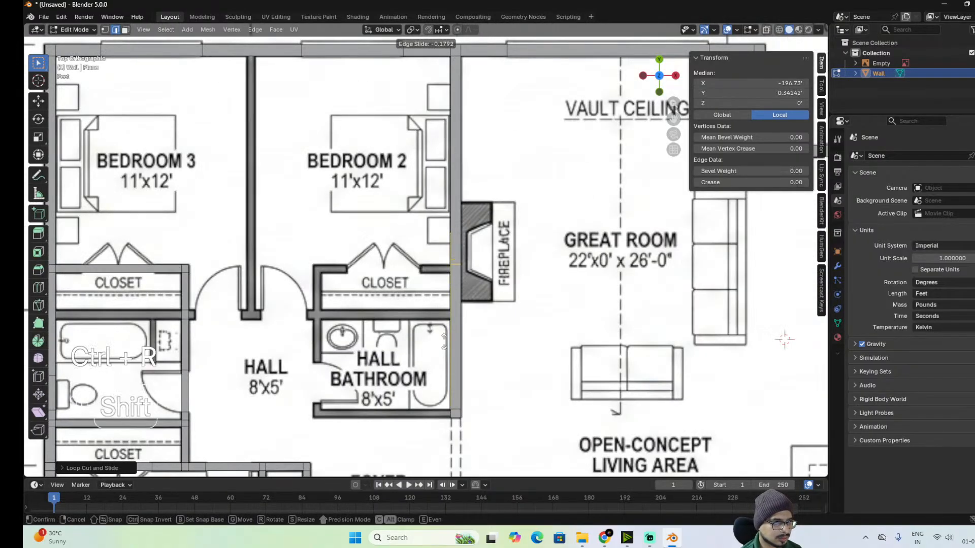
{"action": "left_click", "coordinate": [447, 314]}
{"action": "key", "text": "ctrl+r"}
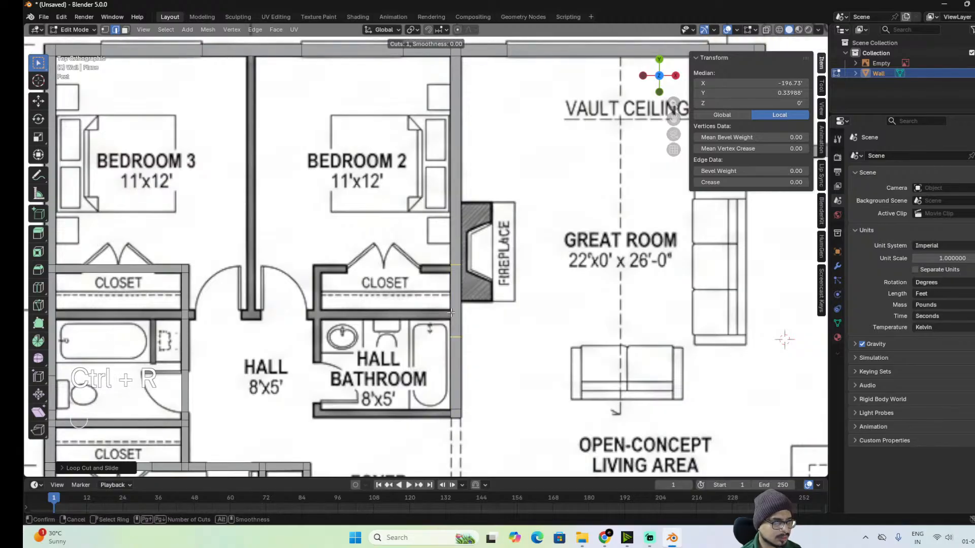
{"action": "left_click", "coordinate": [451, 286]}
{"action": "key", "text": "shift"}
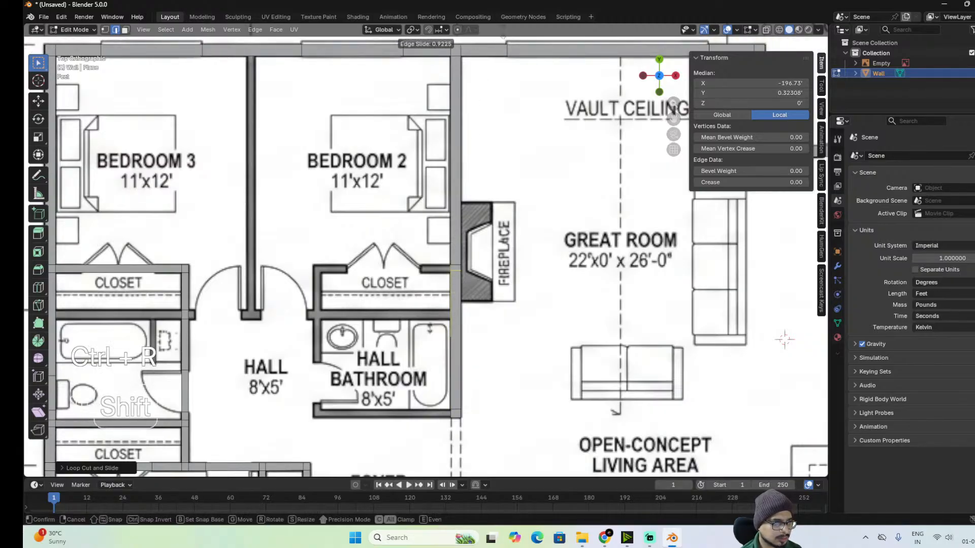
{"action": "left_click", "coordinate": [502, 52]}
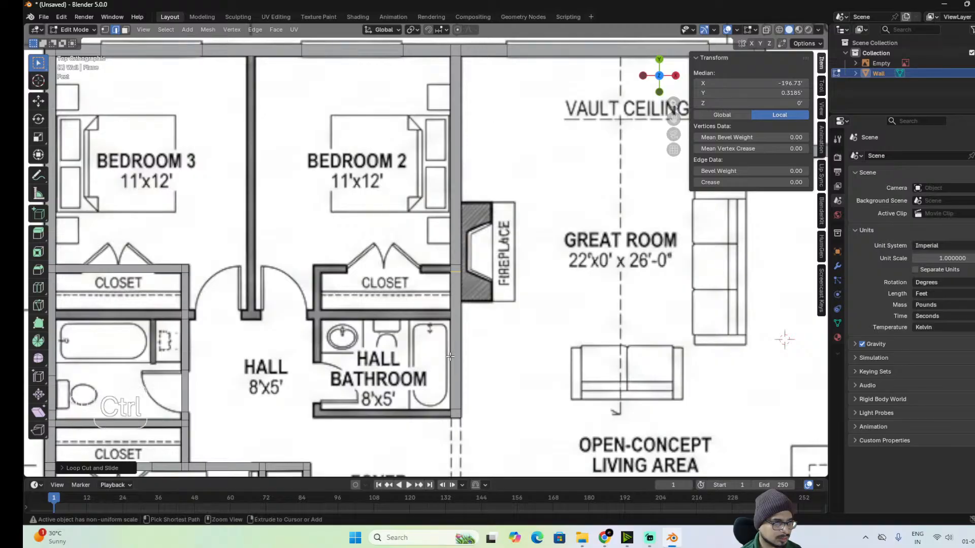
Add two loop cuts across the great room wall at both faces of the wall between the Bedroom 2 closet and the hall bathroom.
{"action": "key", "text": "ctrl+r"}
{"action": "left_click", "coordinate": [453, 330]}
{"action": "key", "text": "shift"}
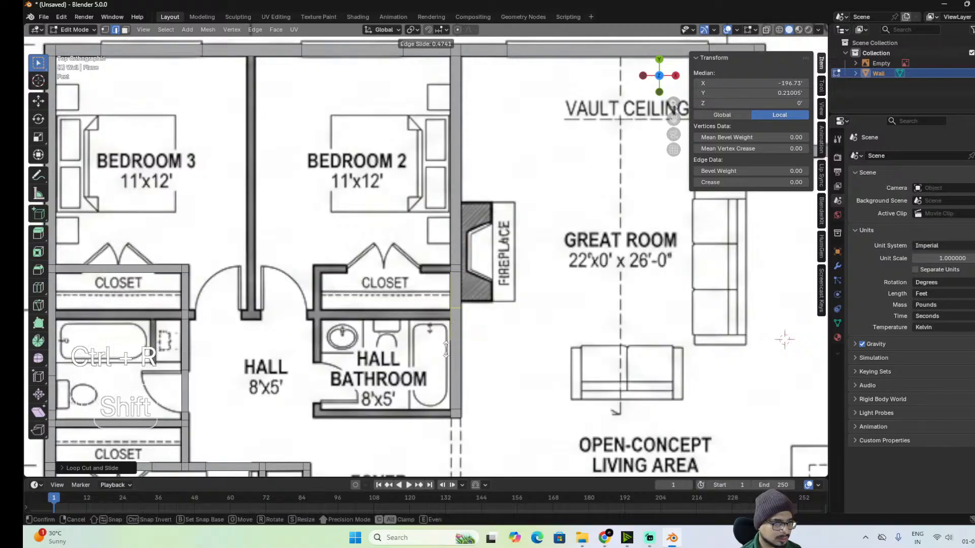
{"action": "left_click", "coordinate": [454, 367]}
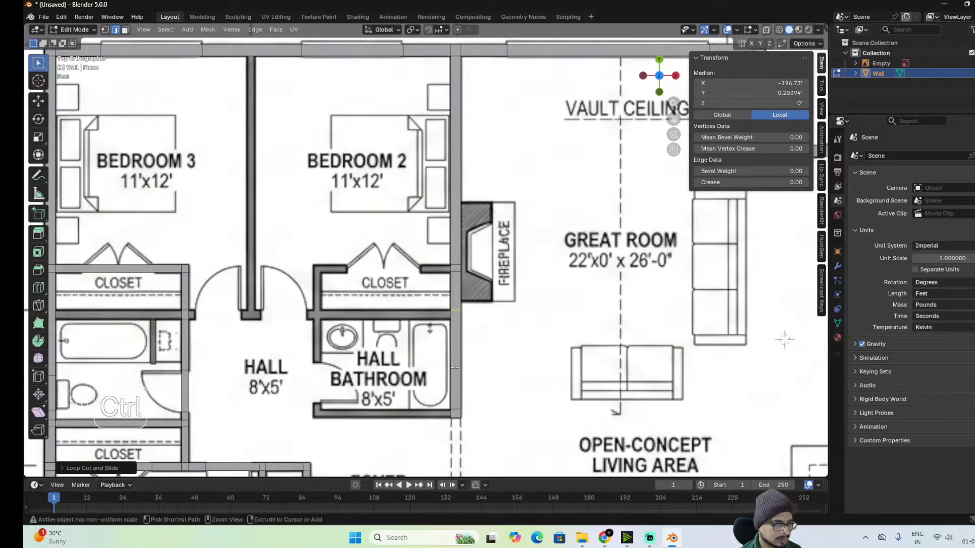
{"action": "key", "text": "ctrl+r"}
{"action": "left_click", "coordinate": [456, 350]}
{"action": "key", "text": "shift"}
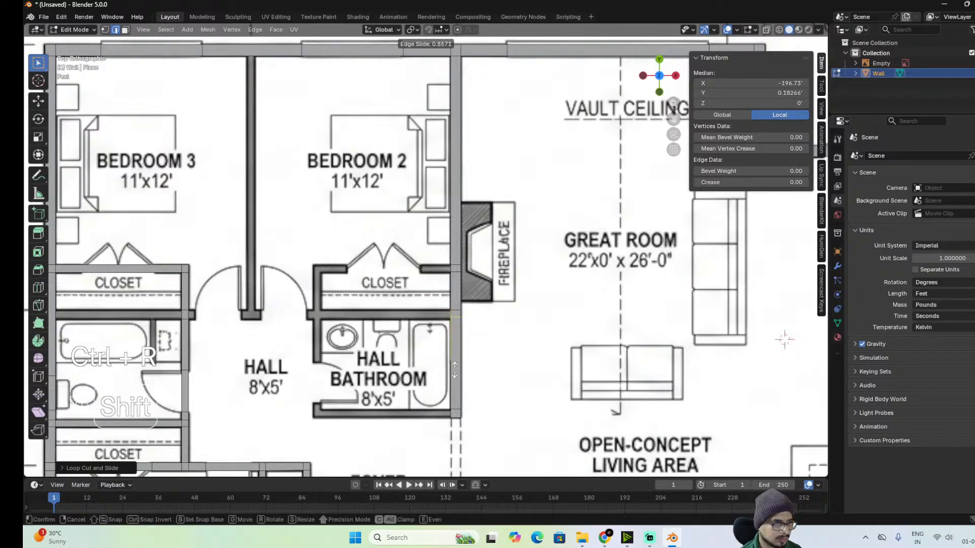
{"action": "left_click", "coordinate": [453, 391]}
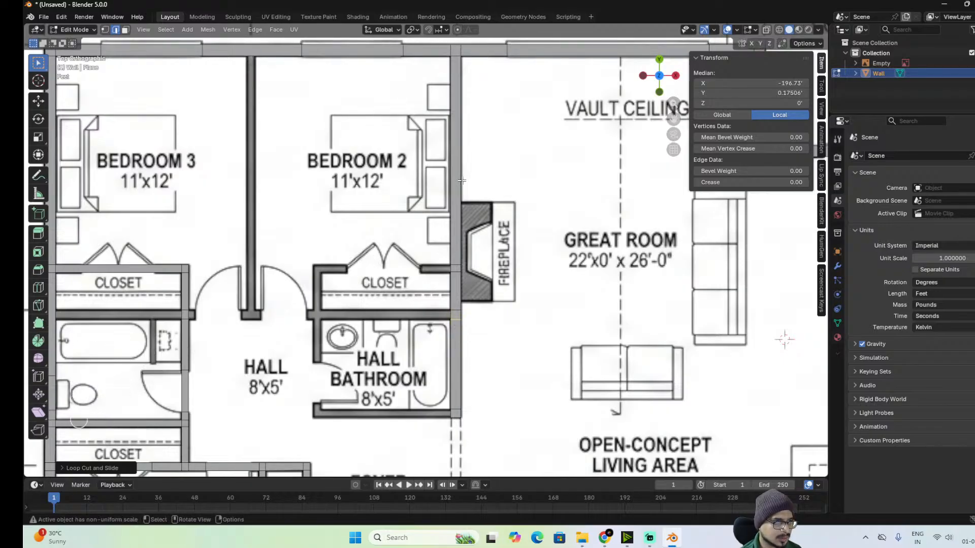
Extrude the three short edges on the great room wall's bedroom side about 12.4 ft along negative X to form the closet and bathroom walls.
{"action": "left_click", "coordinate": [453, 270]}
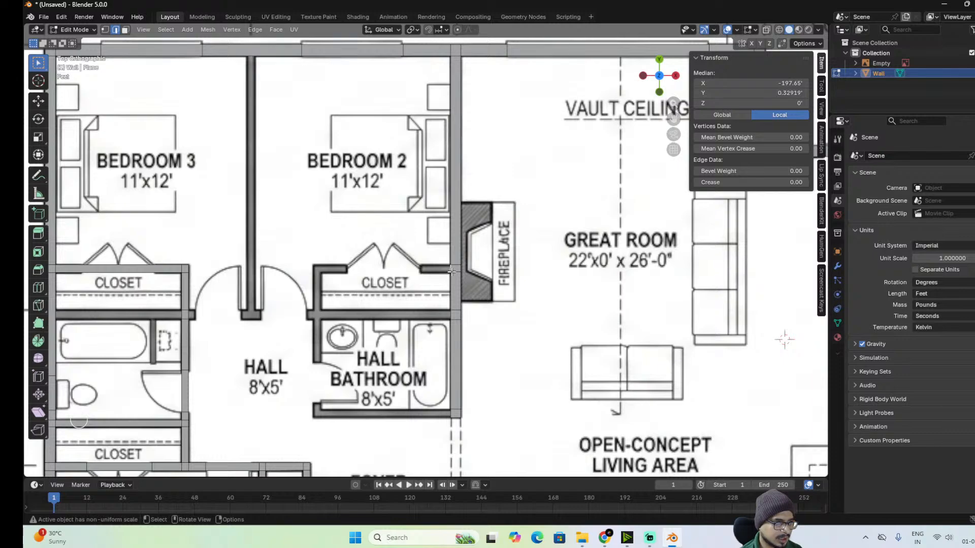
{"action": "key", "text": "shift"}
{"action": "left_click", "coordinate": [449, 318], "text": "shift"}
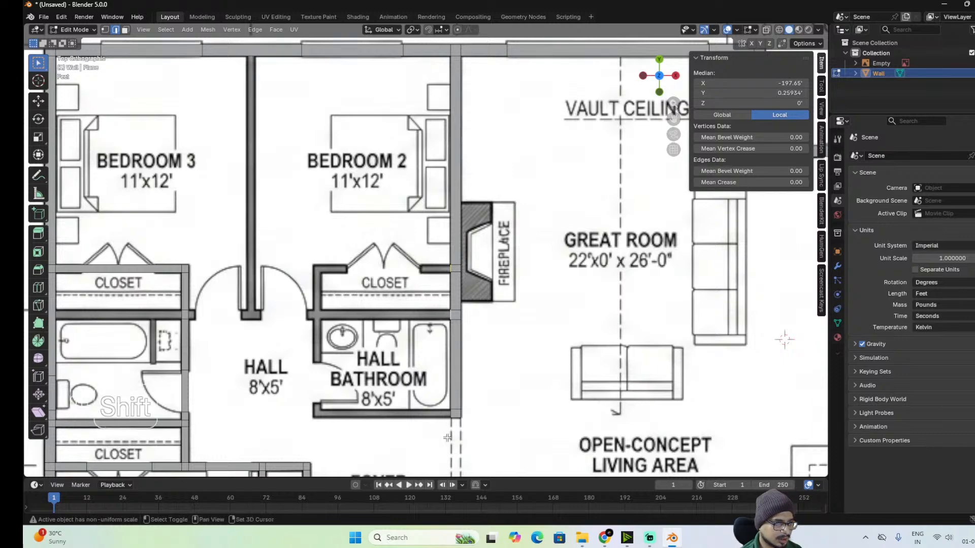
{"action": "key", "text": "e"}
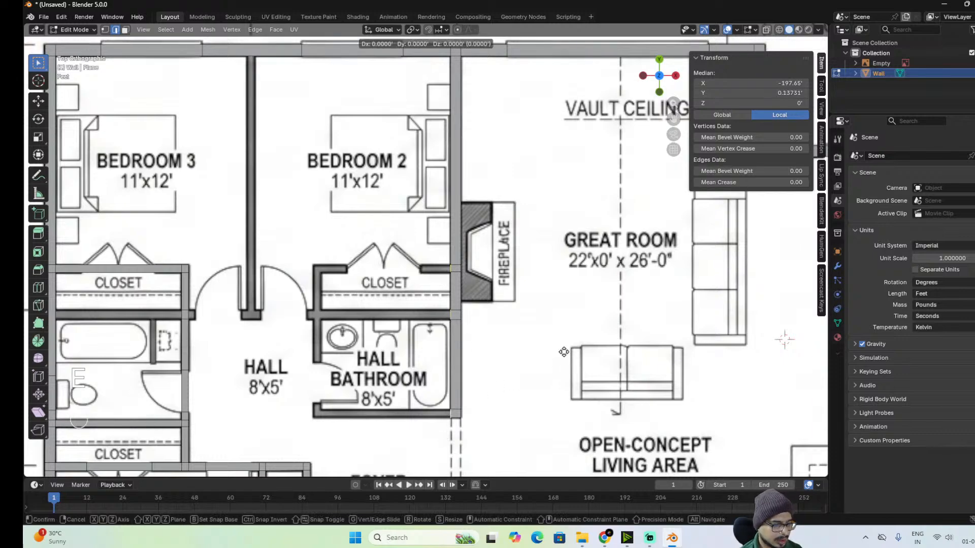
{"action": "key", "text": "x"}
{"action": "key", "text": "shift"}
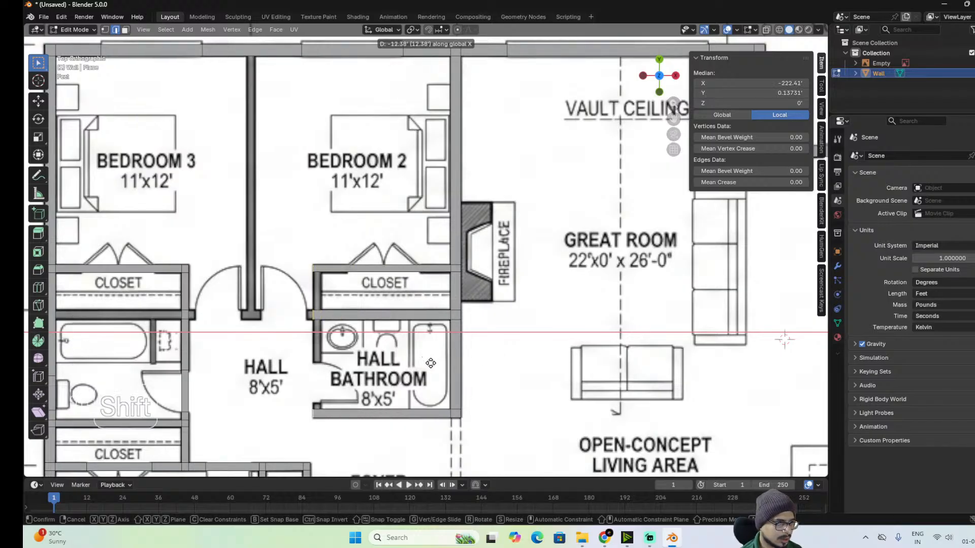
{"action": "left_click", "coordinate": [430, 363]}
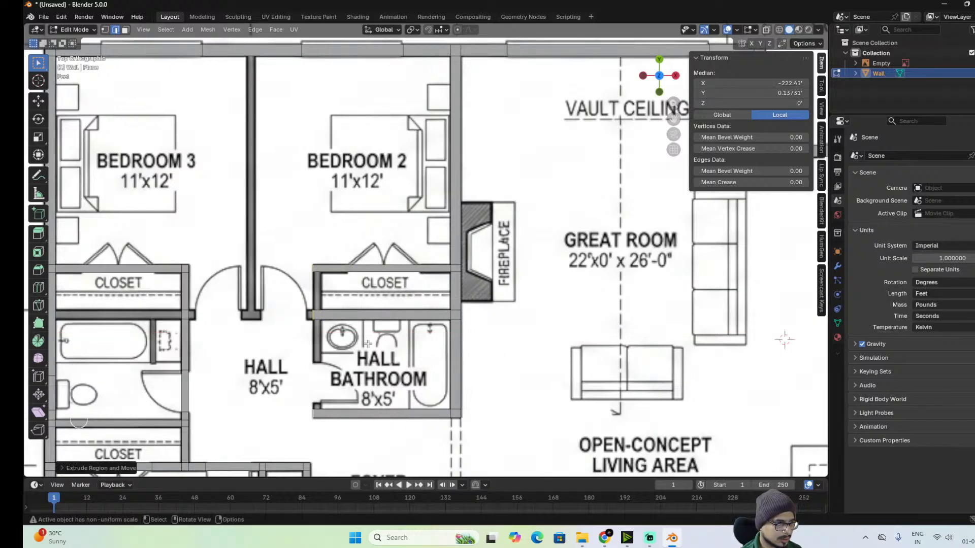
Extrude the end of the wall between closet and hall bathroom about 6.5 ft along negative X, past the bedroom door to the bedroom divider.
{"action": "left_click", "coordinate": [317, 316]}
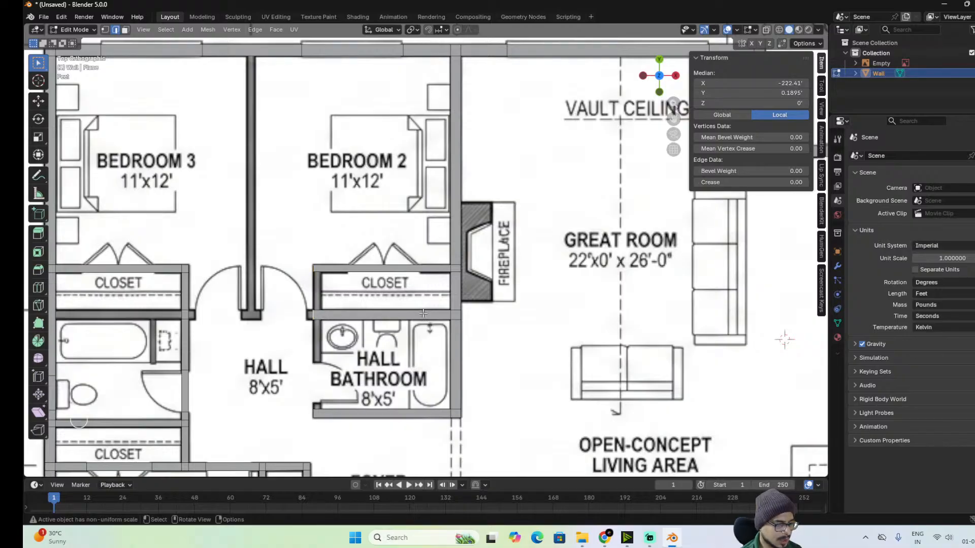
{"action": "key", "text": "e"}
{"action": "key", "text": "x"}
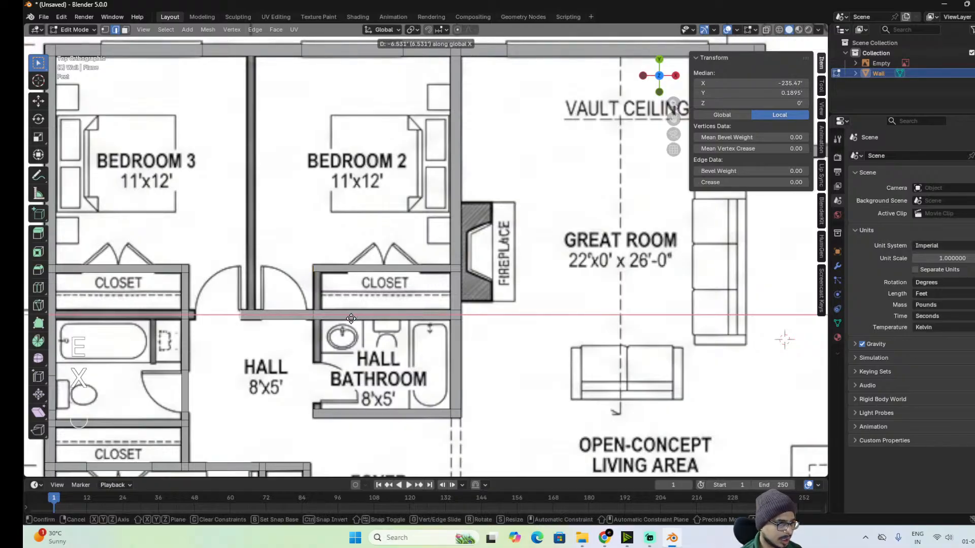
{"action": "left_click", "coordinate": [351, 325]}
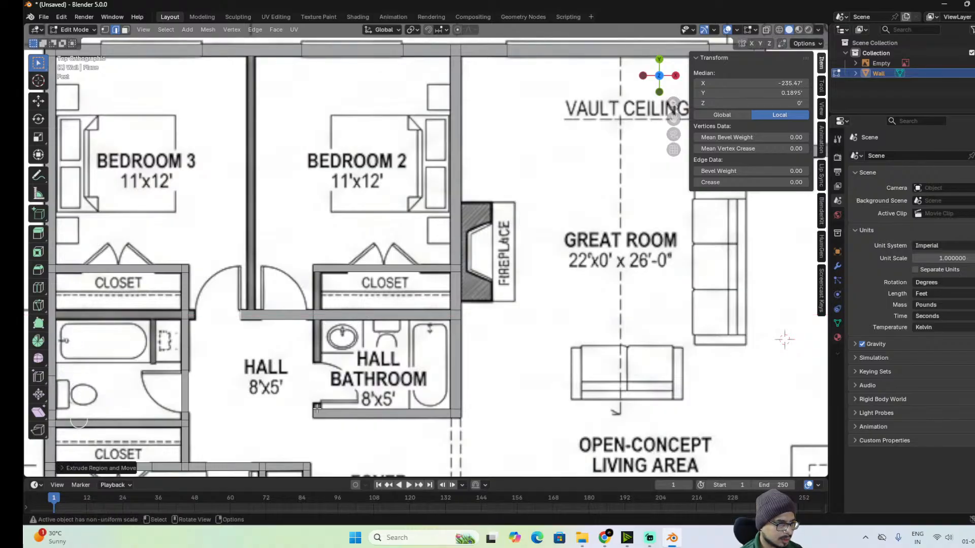
Add a centred loop cut across each of the three horizontal walls around the Bedroom 2 closet and hall bathroom.
{"action": "key", "text": "ctrl"}
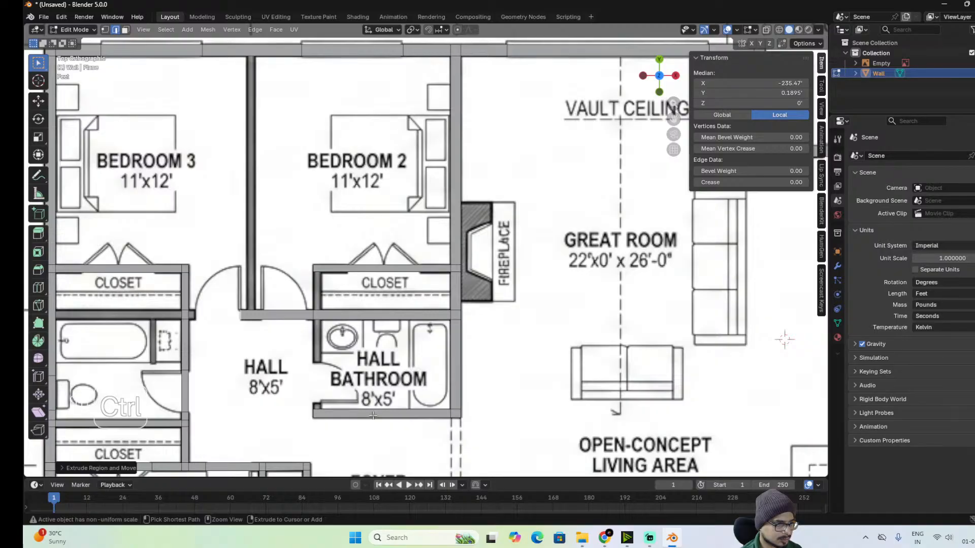
{"action": "key", "text": "ctrl+r"}
{"action": "left_click", "coordinate": [373, 415]}
{"action": "right_click", "coordinate": [373, 415]}
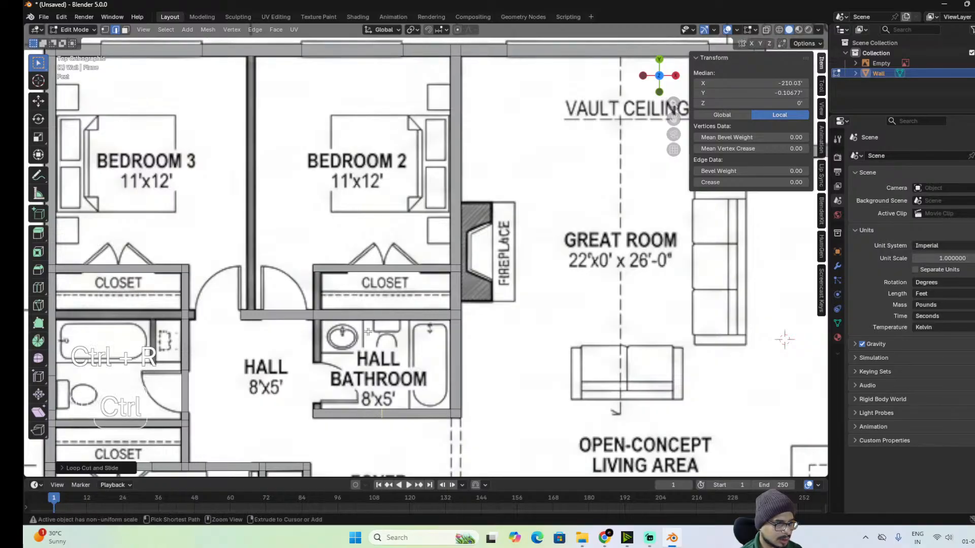
{"action": "key", "text": "ctrl+r"}
{"action": "left_click", "coordinate": [381, 316]}
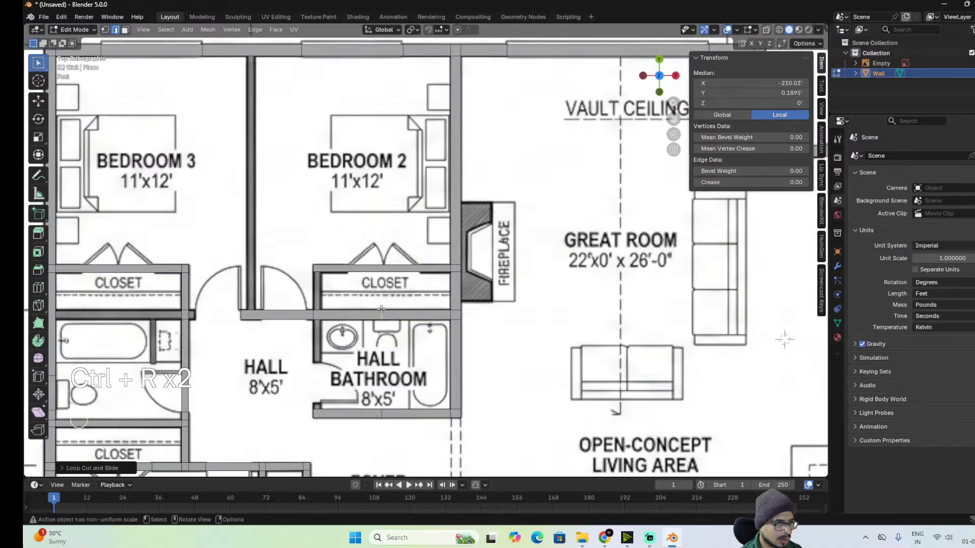
{"action": "key", "text": "ctrl+r"}
{"action": "left_click", "coordinate": [384, 271]}
Move the three new cuts together about 5.5 ft along negative X to the inner face of the hall-side wall.
{"action": "left_click", "coordinate": [381, 316], "text": "shift"}
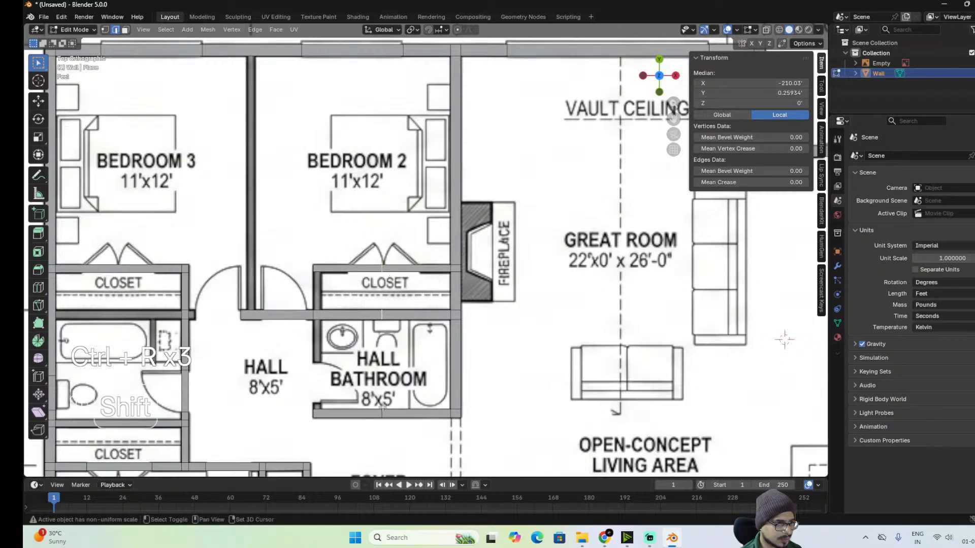
{"action": "key", "text": "g"}
{"action": "key", "text": "x"}
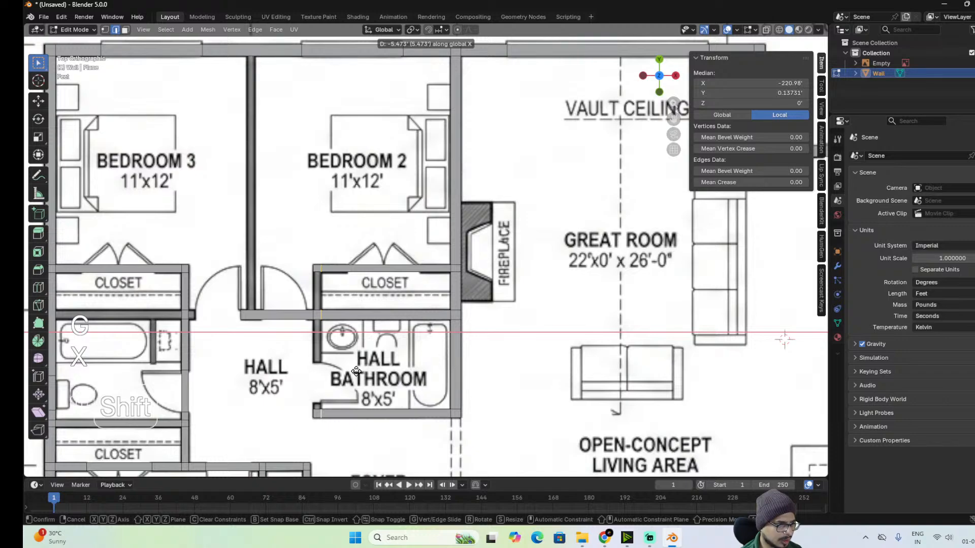
{"action": "left_click", "coordinate": [325, 389]}
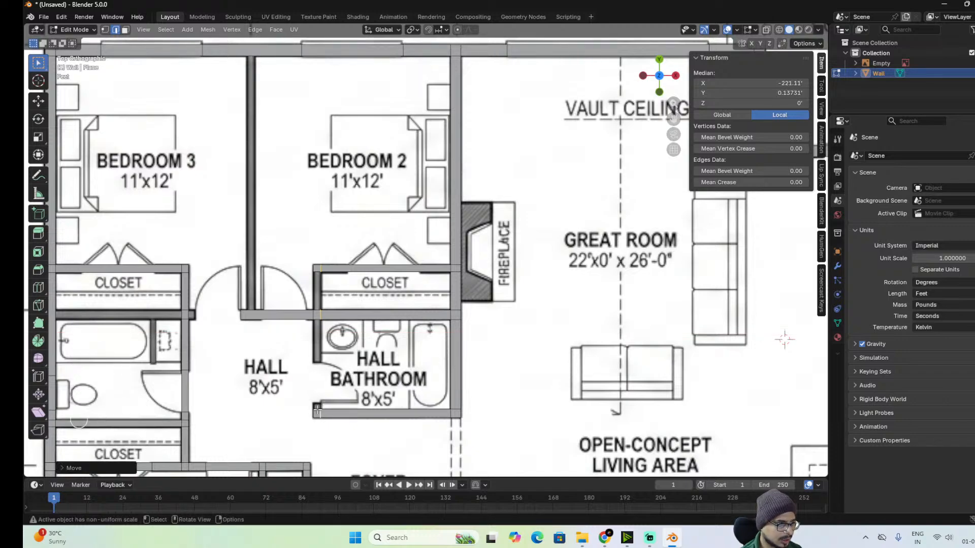
Bridge the facing edges between the three horizontal walls to form the hall-side wall of the hall bathroom and the closet above it.
{"action": "left_click", "coordinate": [324, 337], "text": "shift"}
{"action": "left_click", "coordinate": [315, 317], "text": "shift"}
{"action": "key", "text": "ctrl+e"}
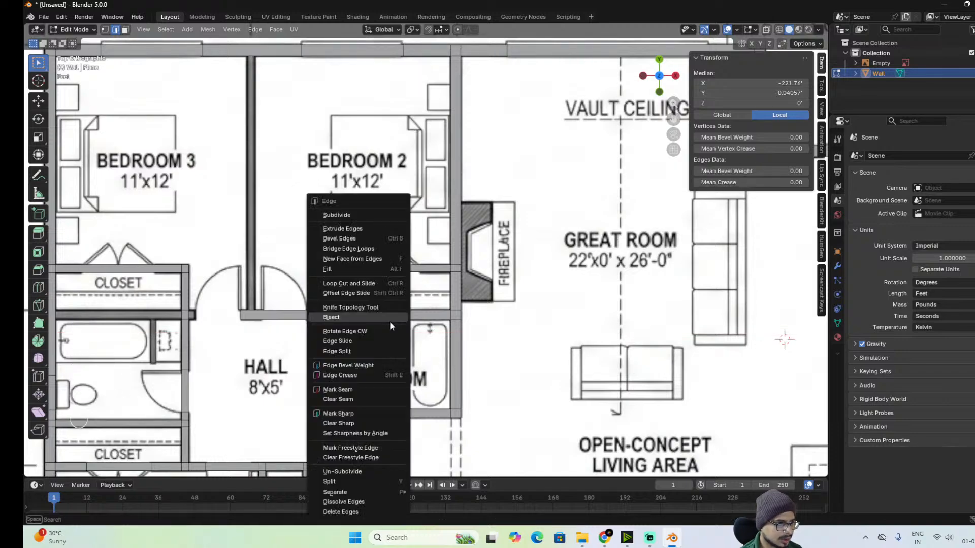
{"action": "left_click", "coordinate": [375, 249]}
{"action": "left_click", "coordinate": [319, 310]}
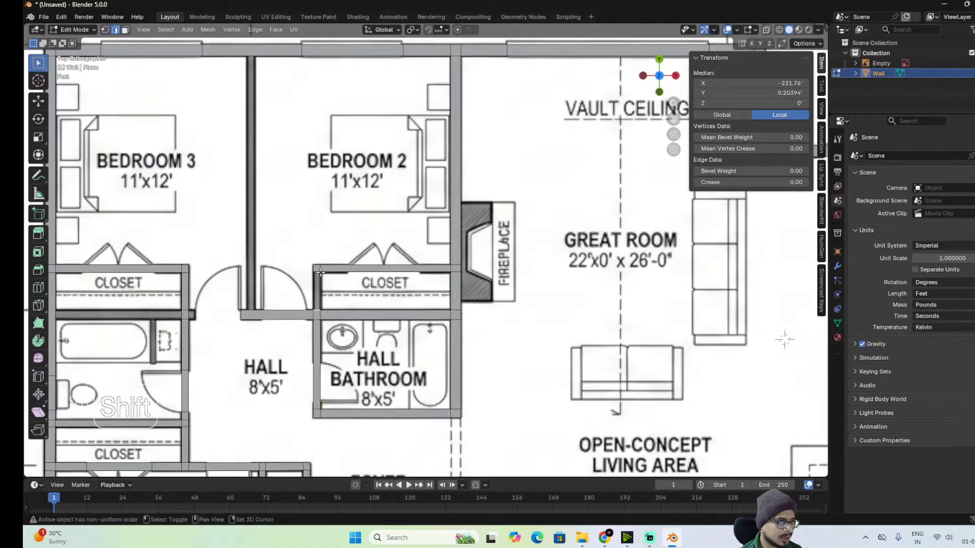
{"action": "left_click", "coordinate": [319, 272], "text": "shift"}
{"action": "right_click", "coordinate": [468, 280]}
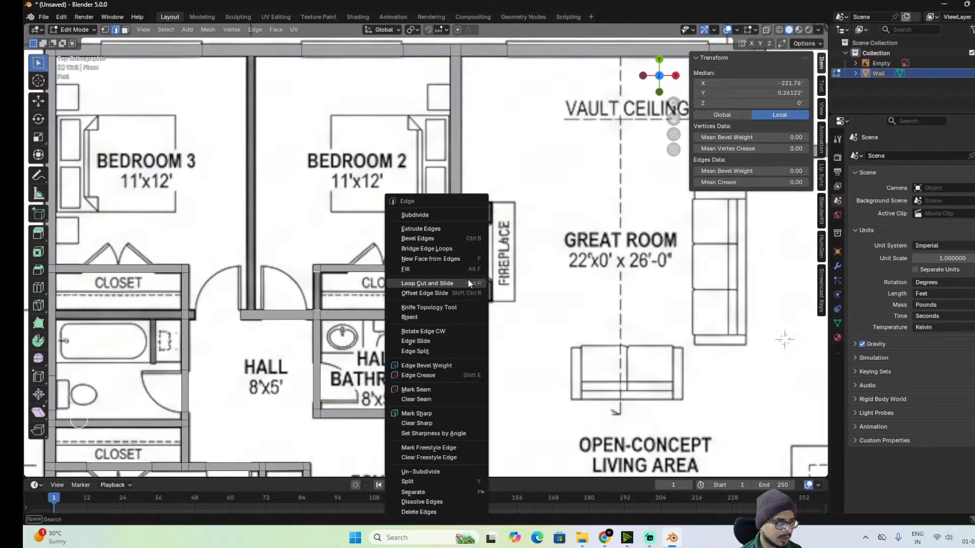
{"action": "left_click", "coordinate": [453, 249]}
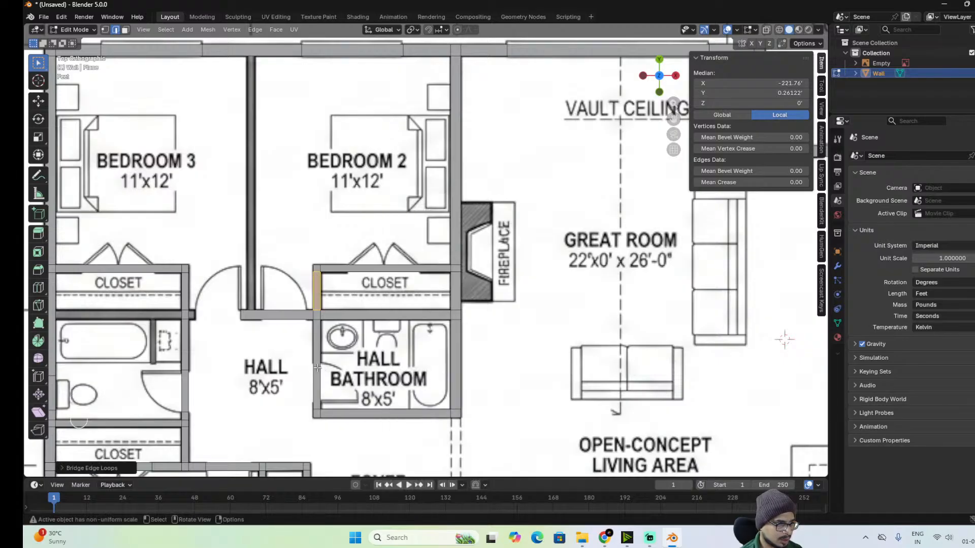
Add two loop cuts across the hall-side wall of the hall bathroom, one at each side of its door opening.
{"action": "key", "text": "alt+z"}
{"action": "key", "text": "ctrl+r"}
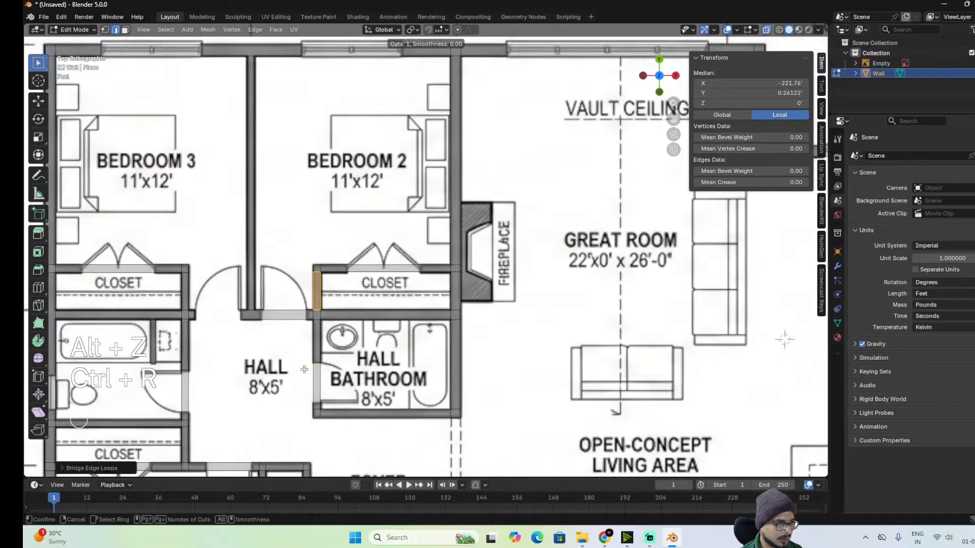
{"action": "left_click", "coordinate": [304, 370]}
{"action": "left_click", "coordinate": [309, 353], "text": "shift"}
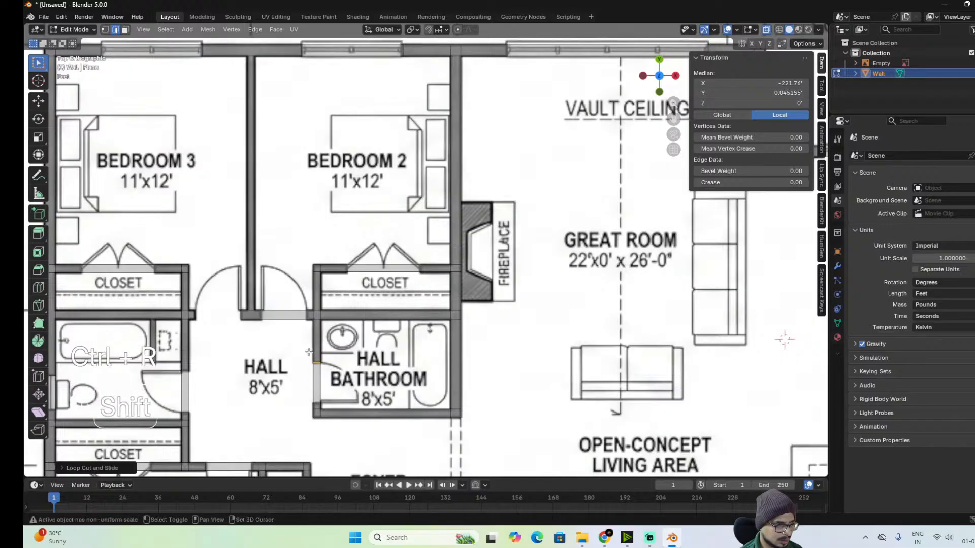
{"action": "key", "text": "ctrl+r"}
{"action": "left_click", "coordinate": [324, 402]}
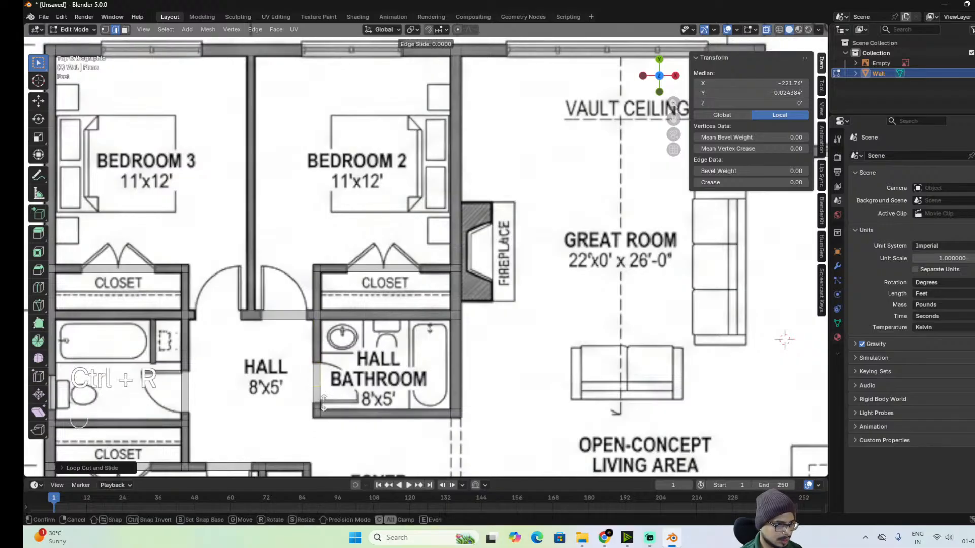
{"action": "left_click", "coordinate": [352, 375]}
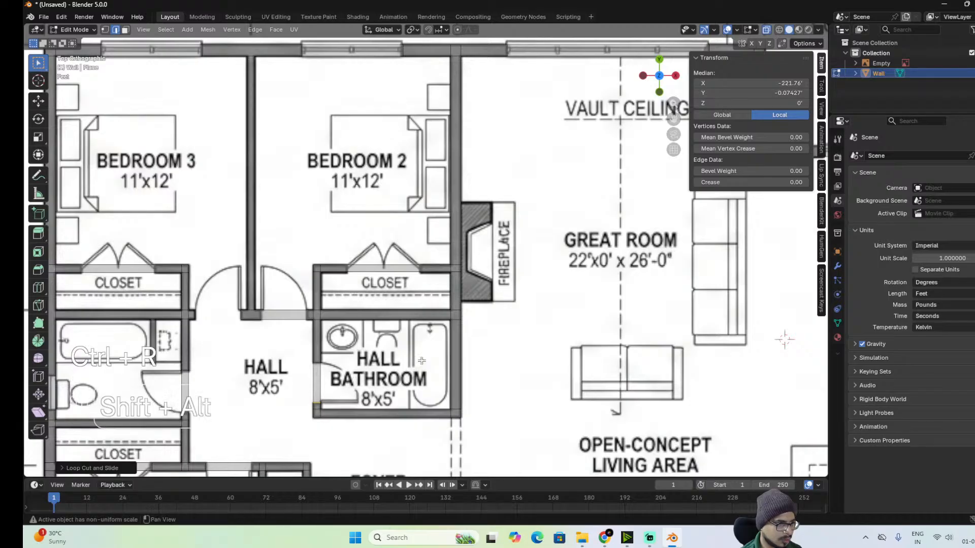
Add a loop cut at the divider-side jamb of the Bedroom 2 door in the wall facing the hall.
{"action": "middle_click_drag", "start_coordinate": [431, 344], "coordinate": [501, 318], "text": "shift"}
{"action": "scroll", "coordinate": [370, 311], "scroll_direction": "up", "scroll_amount": 2}
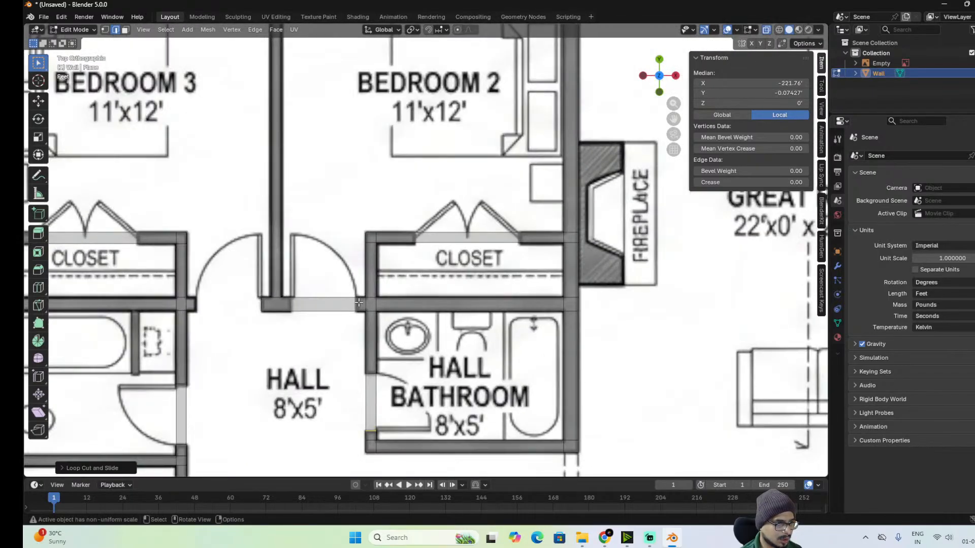
{"action": "key", "text": "ctrl+r"}
{"action": "left_click", "coordinate": [343, 306]}
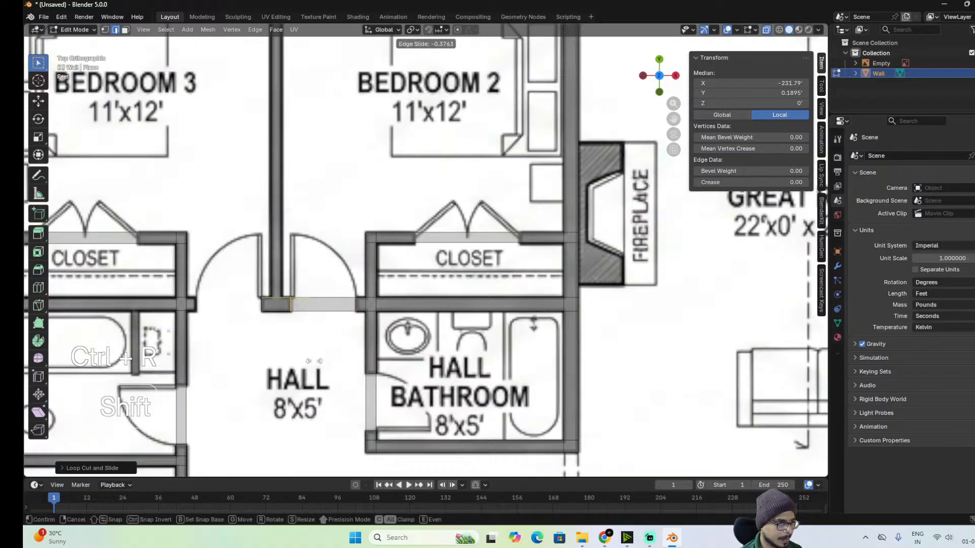
{"action": "left_click", "coordinate": [290, 304]}
Add a centred loop cut in the short wall piece below the bedroom divider and bevel it to the divider's thickness.
{"action": "key", "text": "ctrl+r"}
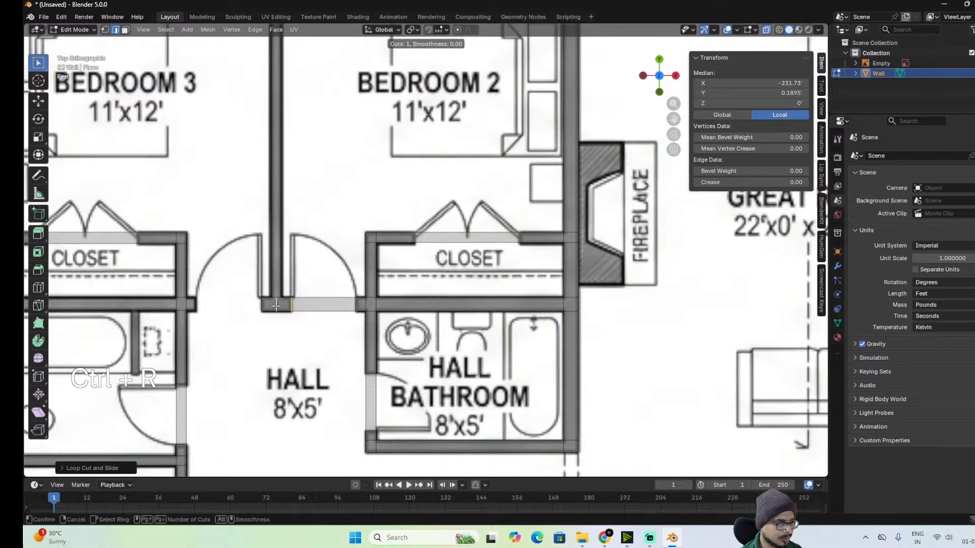
{"action": "double_click", "coordinate": [276, 305]}
{"action": "key", "text": "ctrl+b"}
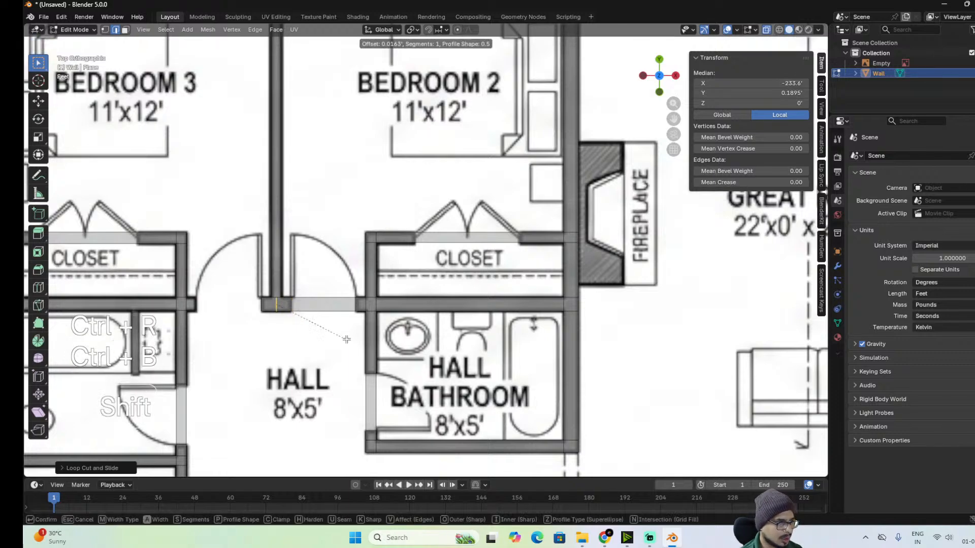
{"action": "left_click", "coordinate": [270, 311]}
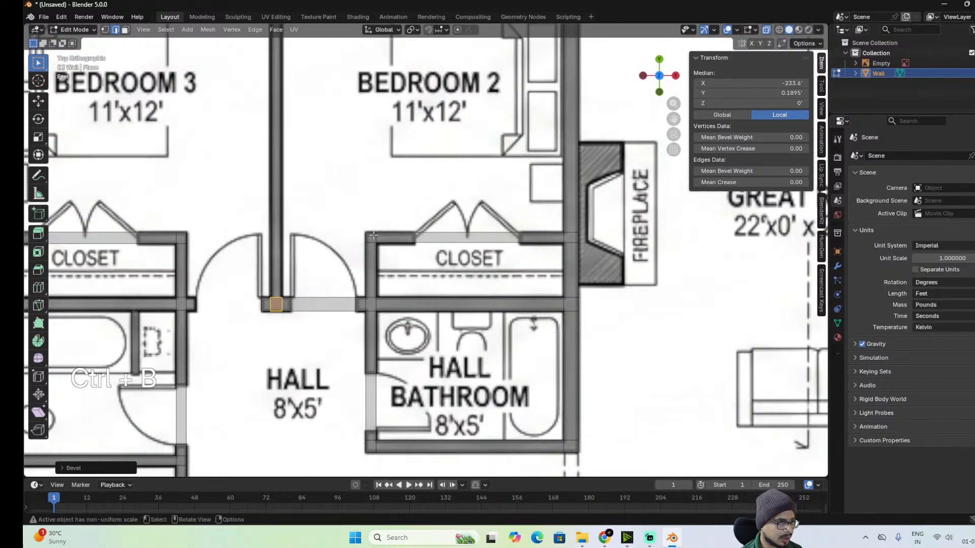
Cut the exterior wall in line with the divider between Bedroom 3 and Bedroom 2, and bevel the cut about 0.7 ft to the divider's thickness.
{"action": "left_click", "coordinate": [278, 299]}
{"action": "left_click_drag", "start_coordinate": [379, 142], "coordinate": [445, 370], "text": "alt+shift"}
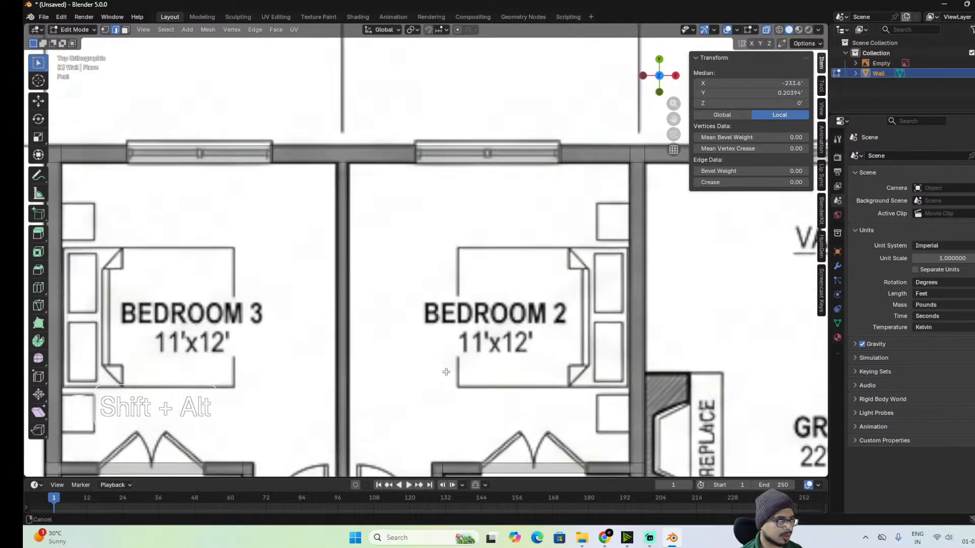
{"action": "key", "text": "ctrl"}
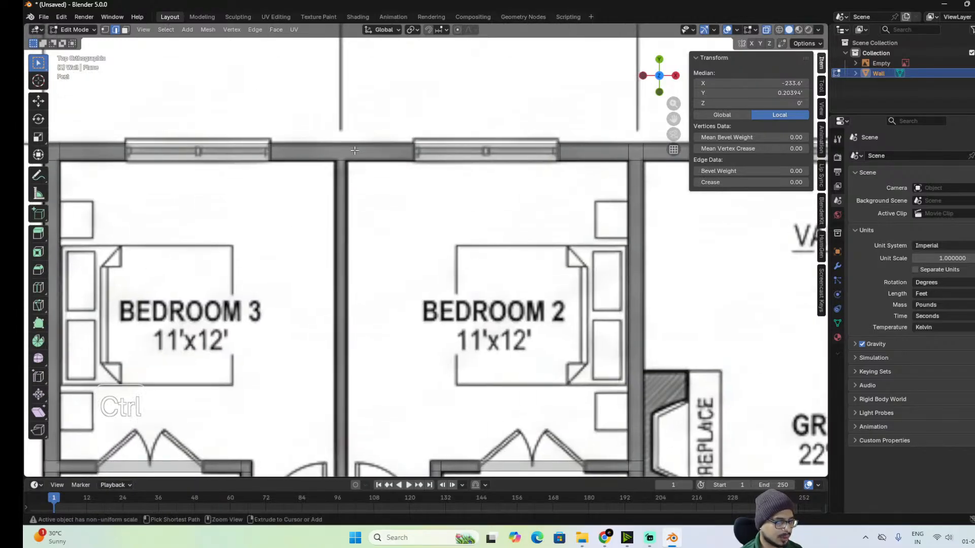
{"action": "key", "text": "ctrl+r"}
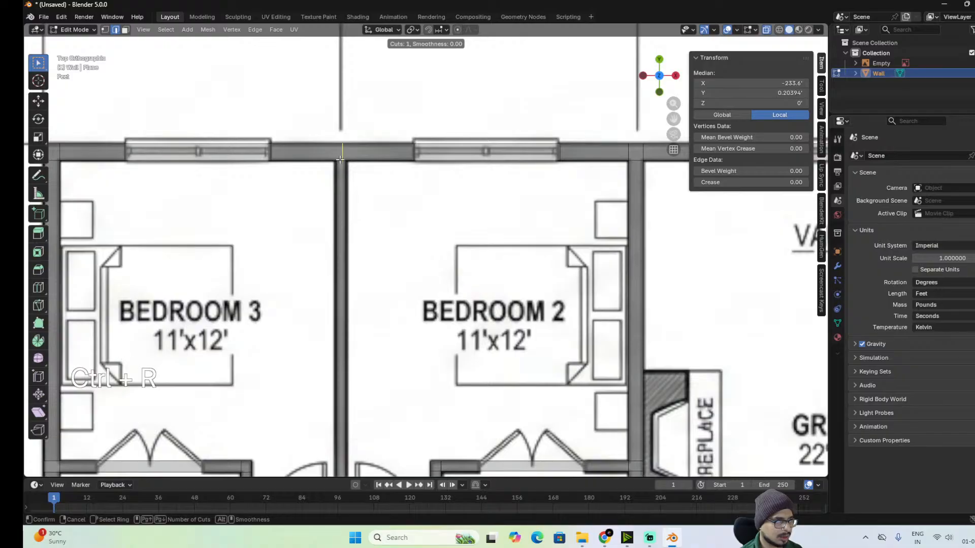
{"action": "left_click", "coordinate": [341, 155]}
{"action": "key", "text": "shift"}
{"action": "left_click", "coordinate": [325, 182]}
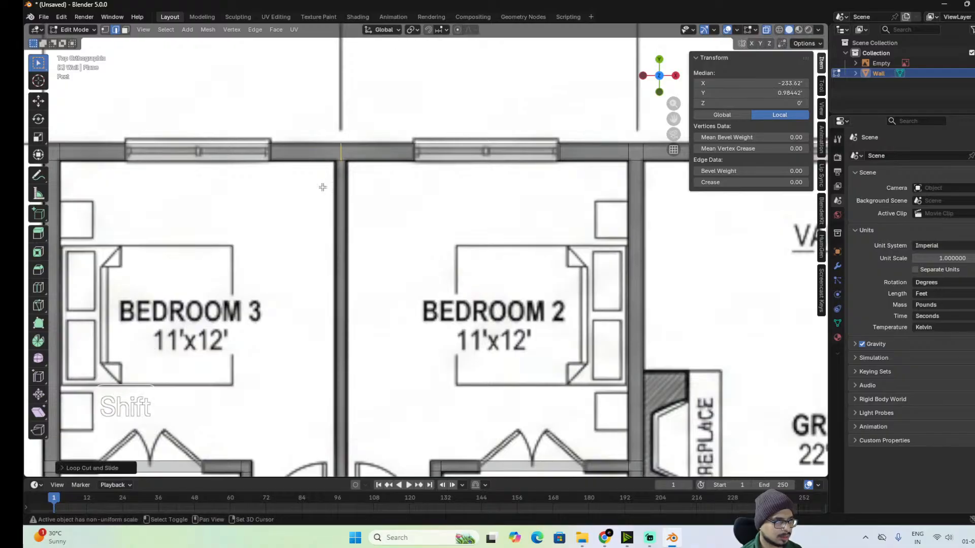
{"action": "key", "text": "ctrl+b"}
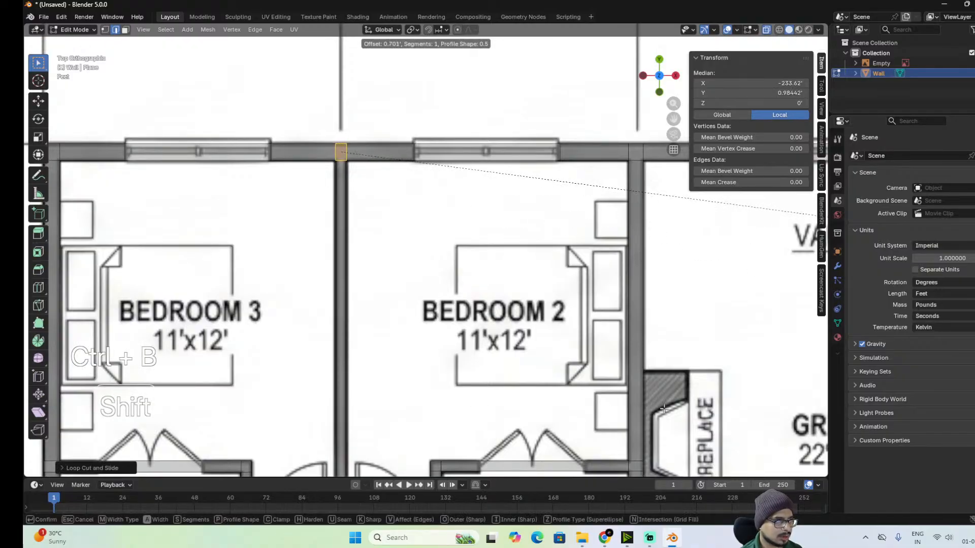
{"action": "left_click", "coordinate": [284, 86]}
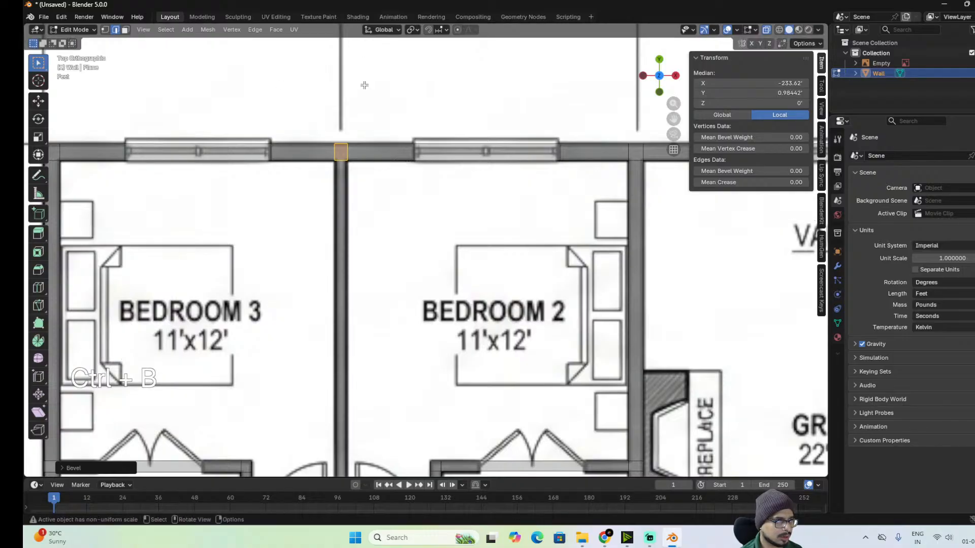
Bridge the exterior wall's inner edge with the facing edge of the hall wall piece to form the divider between the two bedrooms.
{"action": "left_click", "coordinate": [344, 161]}
{"action": "middle_click_drag", "start_coordinate": [439, 350], "coordinate": [428, 128], "text": "shift"}
{"action": "left_click", "coordinate": [330, 302], "text": "shift"}
{"action": "key", "text": "ctrl+e"}
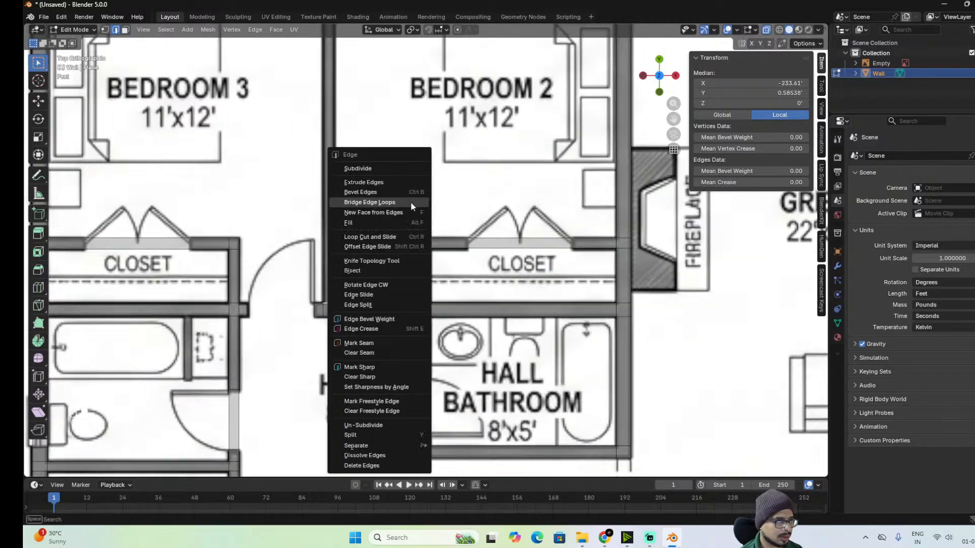
{"action": "left_click", "coordinate": [410, 203]}
Add two loop cuts across the front wall of the Bedroom 2 closet, one at each side of its double-door opening.
{"action": "scroll", "coordinate": [413, 201], "scroll_direction": "down", "scroll_amount": 2}
{"action": "middle_click_drag", "start_coordinate": [414, 180], "coordinate": [292, 164], "text": "shift"}
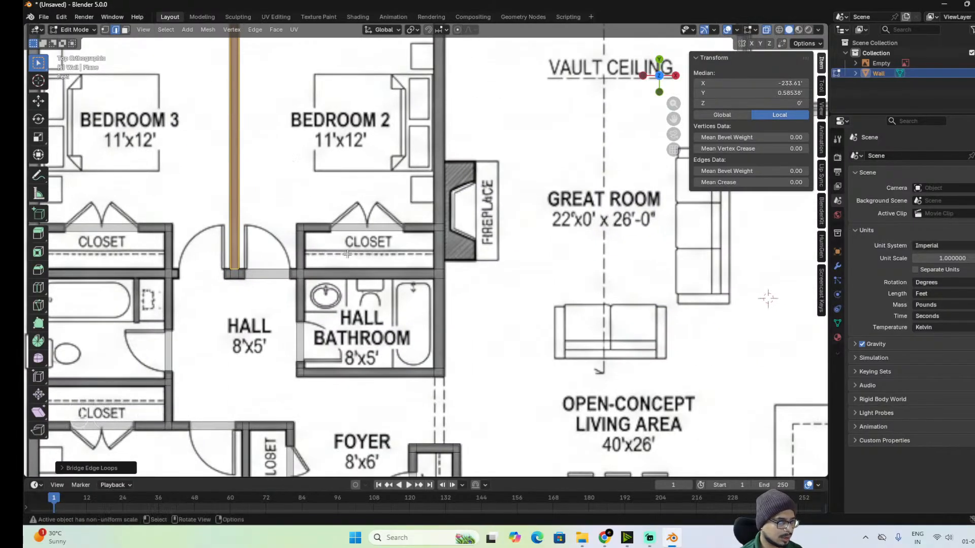
{"action": "scroll", "coordinate": [352, 384], "scroll_direction": "up", "scroll_amount": 3}
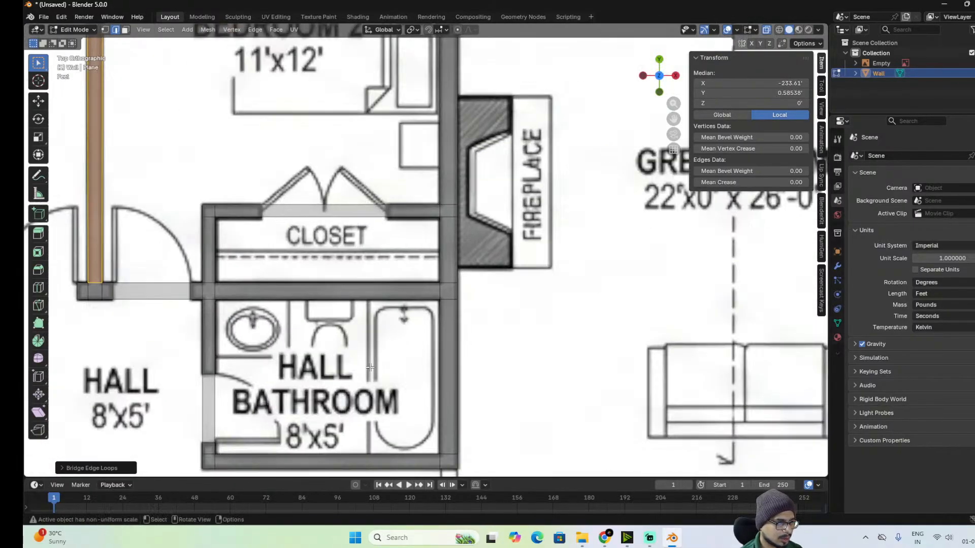
{"action": "middle_click_drag", "start_coordinate": [410, 298], "coordinate": [385, 403], "text": "shift"}
{"action": "scroll", "coordinate": [350, 383], "scroll_direction": "up", "scroll_amount": 3}
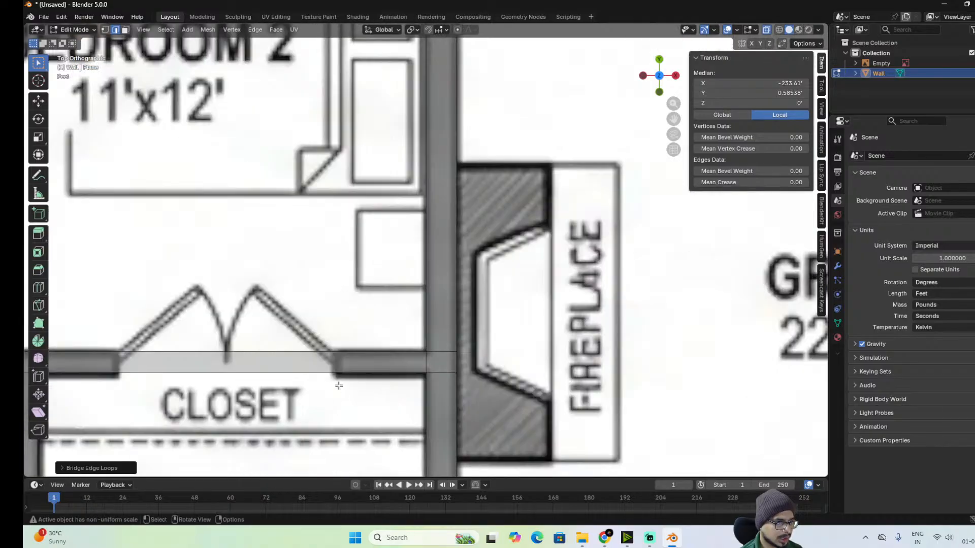
{"action": "key", "text": "ctrl+r"}
{"action": "left_click", "coordinate": [344, 372]}
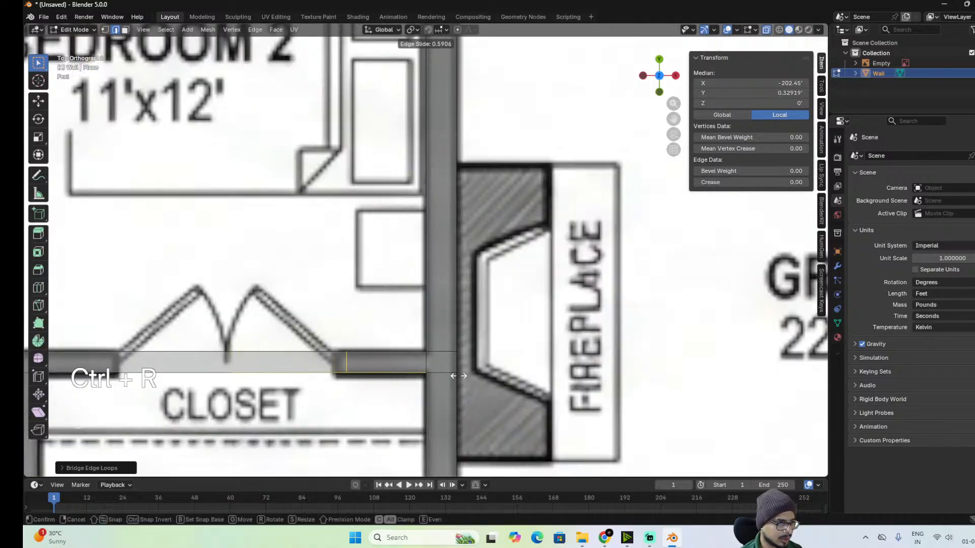
{"action": "left_click", "coordinate": [455, 405]}
{"action": "key", "text": "ctrl+r"}
{"action": "left_click", "coordinate": [62, 363]}
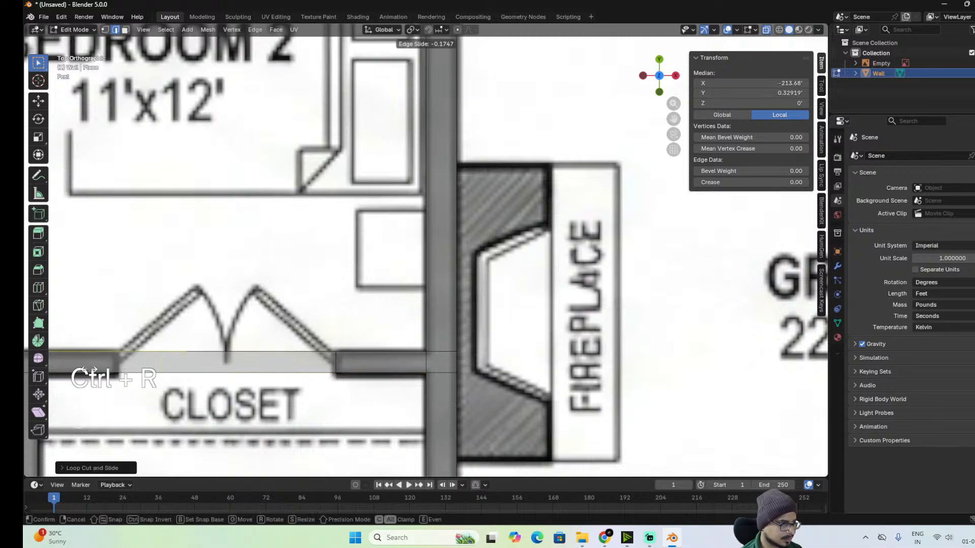
{"action": "left_click", "coordinate": [51, 390]}
Add a loop cut across the exterior wall, aligned with the centre of the wall between the upper Bedroom 3 closet and the bathroom.
{"action": "scroll", "coordinate": [251, 319], "scroll_direction": "down", "scroll_amount": 7}
{"action": "middle_click_drag", "start_coordinate": [703, 339], "coordinate": [795, 184], "text": "shift"}
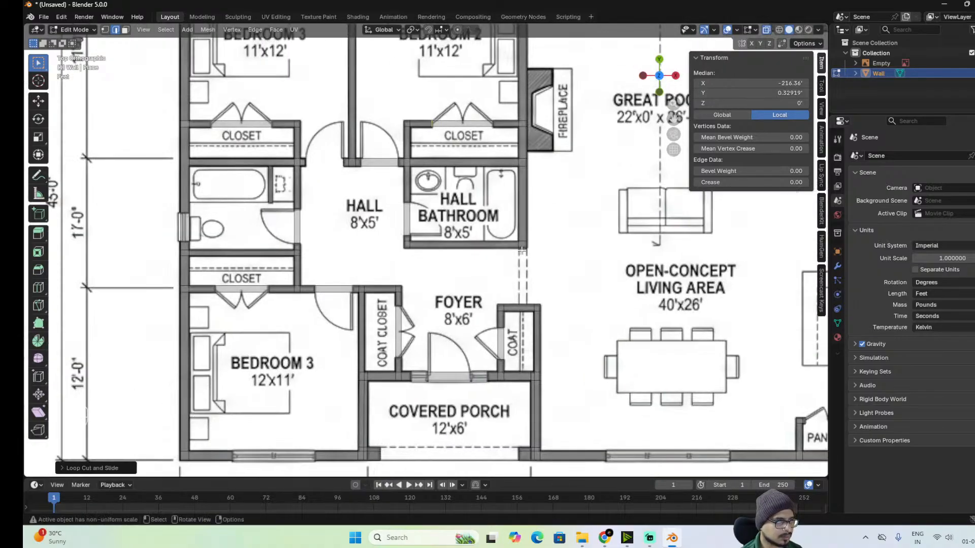
{"action": "middle_click_drag", "start_coordinate": [522, 251], "coordinate": [528, 355], "text": "shift"}
{"action": "key", "text": "alt+z"}
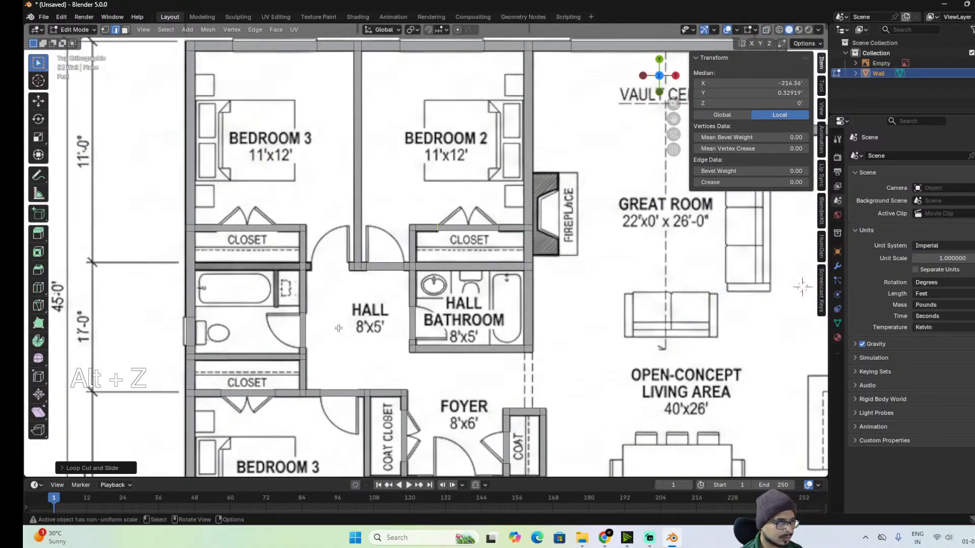
{"action": "left_click_drag", "start_coordinate": [404, 261], "coordinate": [519, 299], "text": "alt+shift"}
{"action": "scroll", "coordinate": [587, 193], "scroll_direction": "up", "scroll_amount": 3}
{"action": "key", "text": "alt+z"}
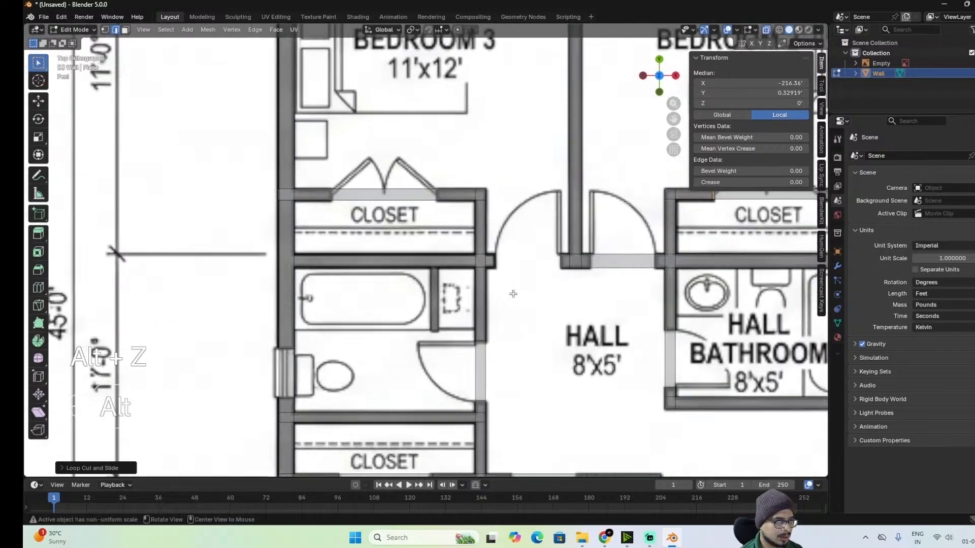
{"action": "key", "text": "alt+z"}
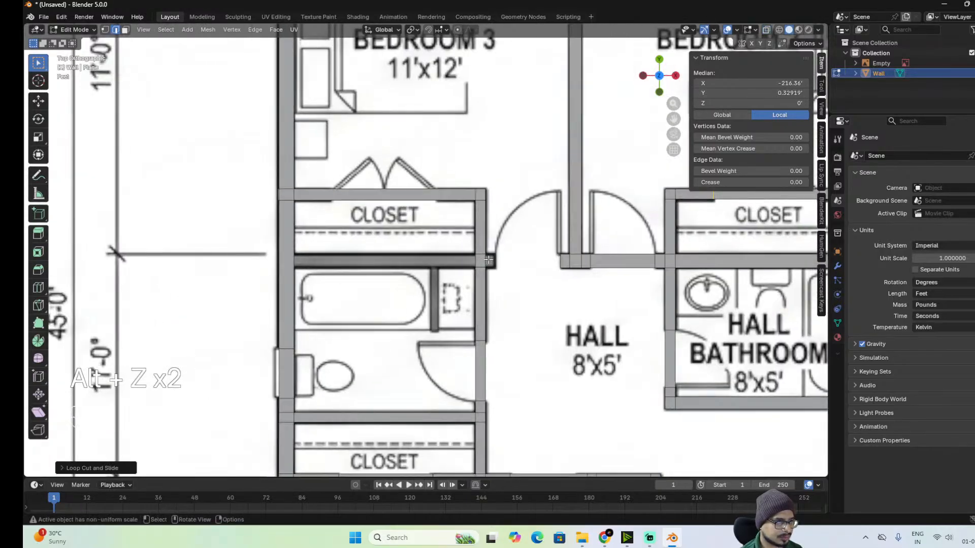
{"action": "key", "text": "ctrl+r"}
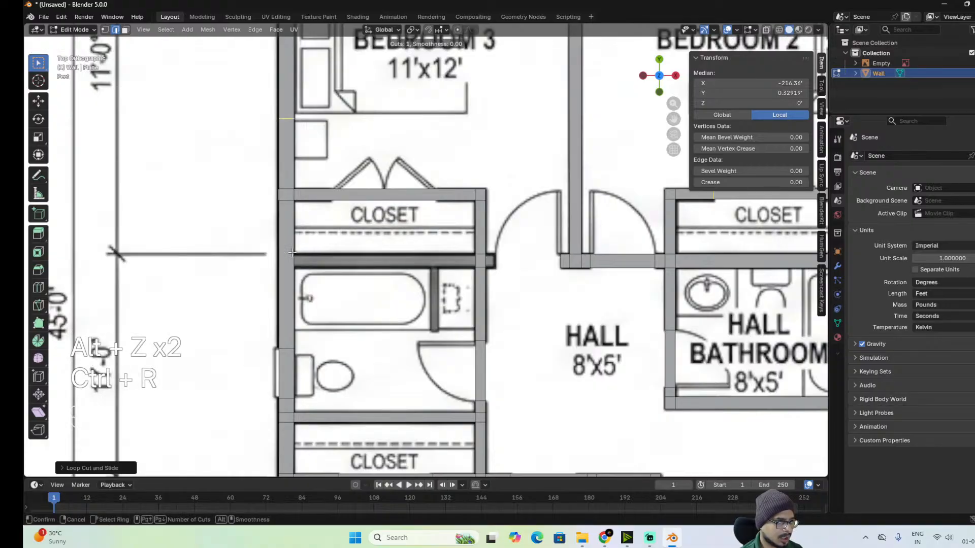
{"action": "left_click", "coordinate": [281, 289]}
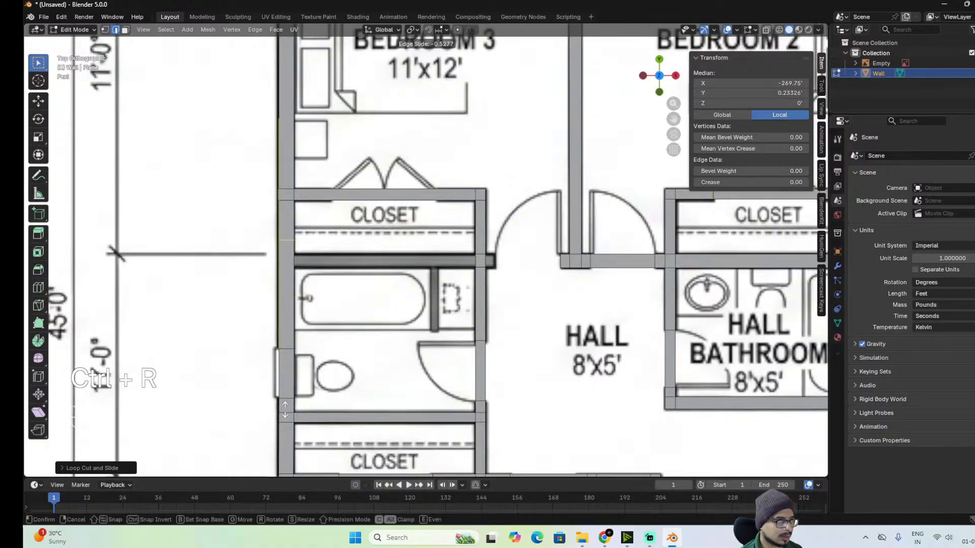
{"action": "left_click", "coordinate": [287, 431]}
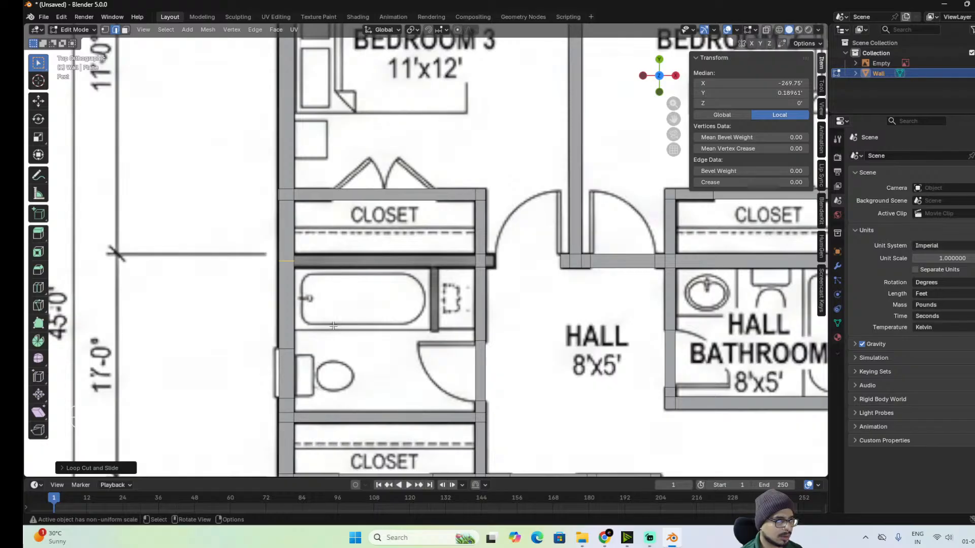
Move the outer end edge of the upper Bedroom 3 closet's front wall about 2 ft along X, clear of the exterior wall.
{"action": "scroll", "coordinate": [333, 326], "scroll_direction": "up", "scroll_amount": 2}
{"action": "middle_click_drag", "start_coordinate": [236, 172], "coordinate": [247, 249], "text": "shift"}
{"action": "left_click", "coordinate": [228, 241]}
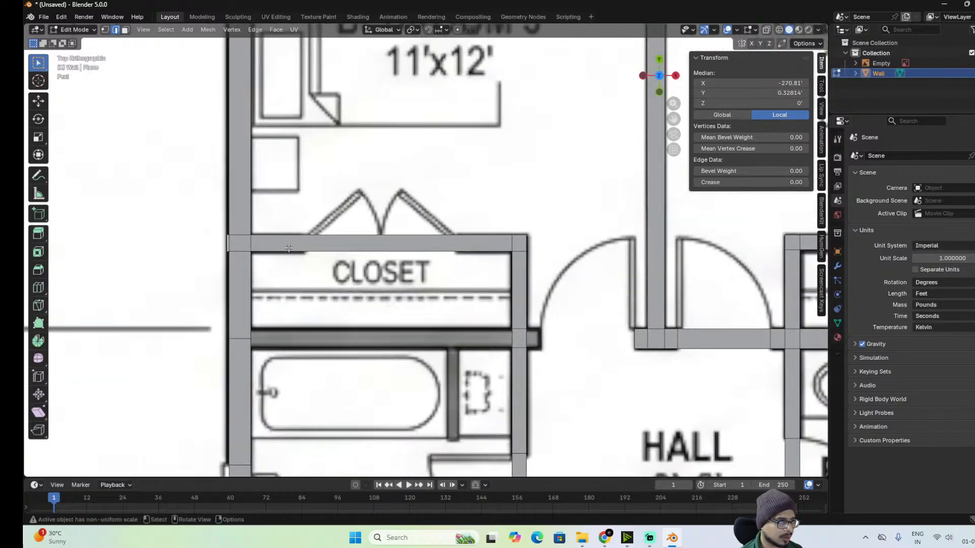
{"action": "key", "text": "g"}
{"action": "key", "text": "x"}
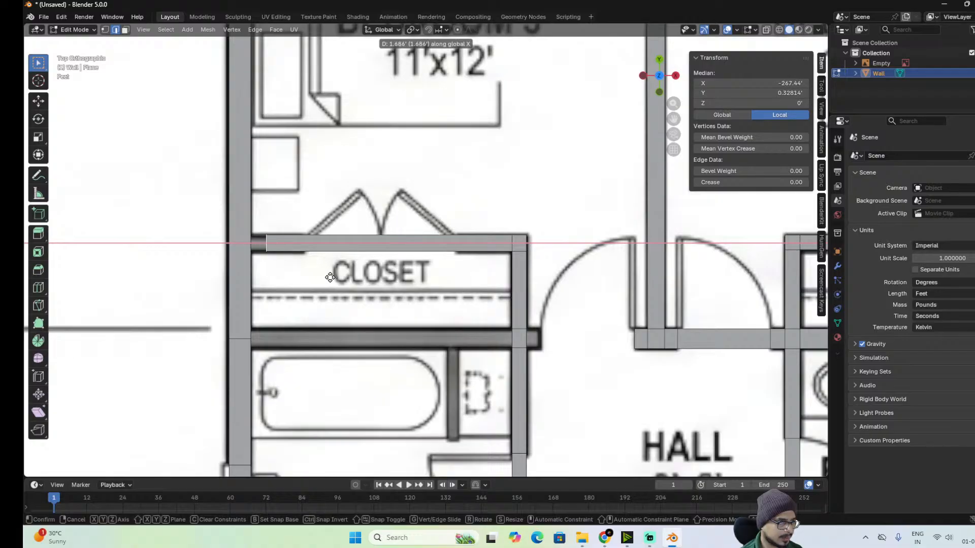
{"action": "left_click", "coordinate": [335, 277]}
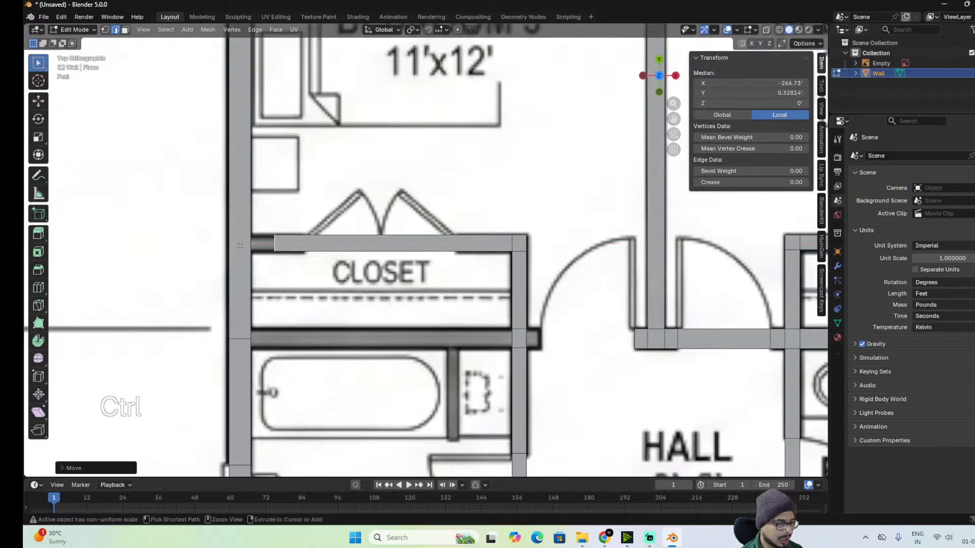
Add a loop cut across the exterior wall in line with the closet's front wall and bevel it together with the cut at the bathroom wall.
{"action": "key", "text": "ctrl+r"}
{"action": "left_click", "coordinate": [243, 376]}
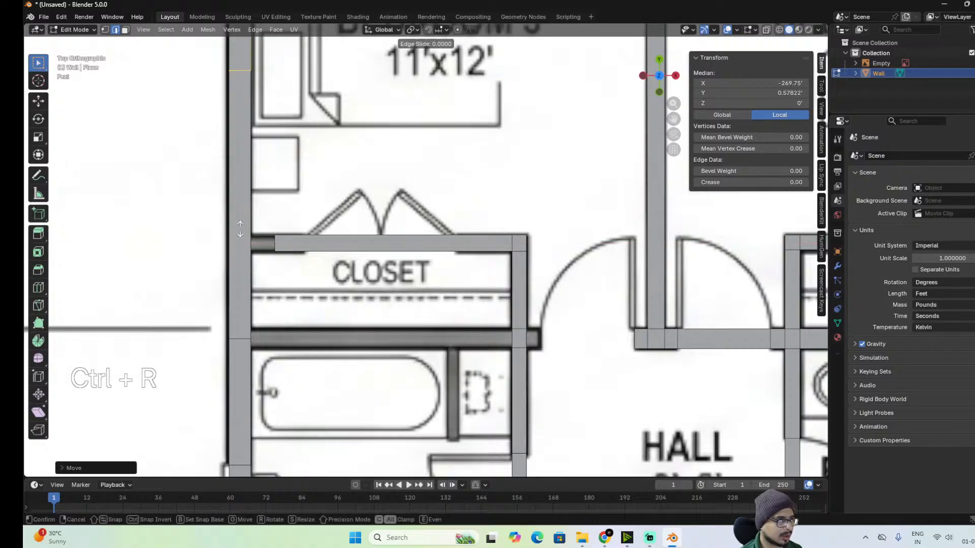
{"action": "left_click", "coordinate": [243, 401]}
{"action": "left_click", "coordinate": [244, 339], "text": "shift"}
{"action": "key", "text": "ctrl+b"}
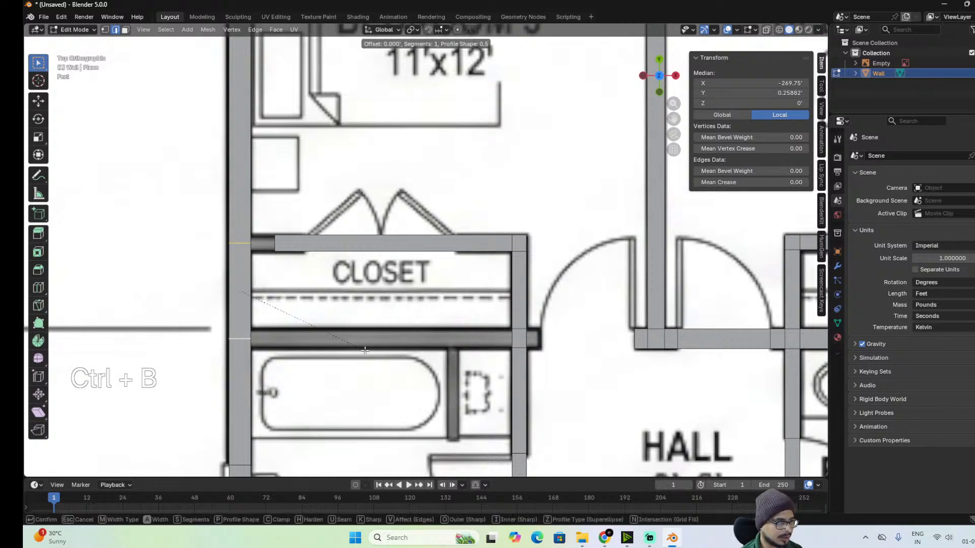
Bevel the two outer-wall edges beside the Bedroom 3 closet to wall width, and fill the gap to the closet's front wall.
{"action": "key", "text": "shift"}
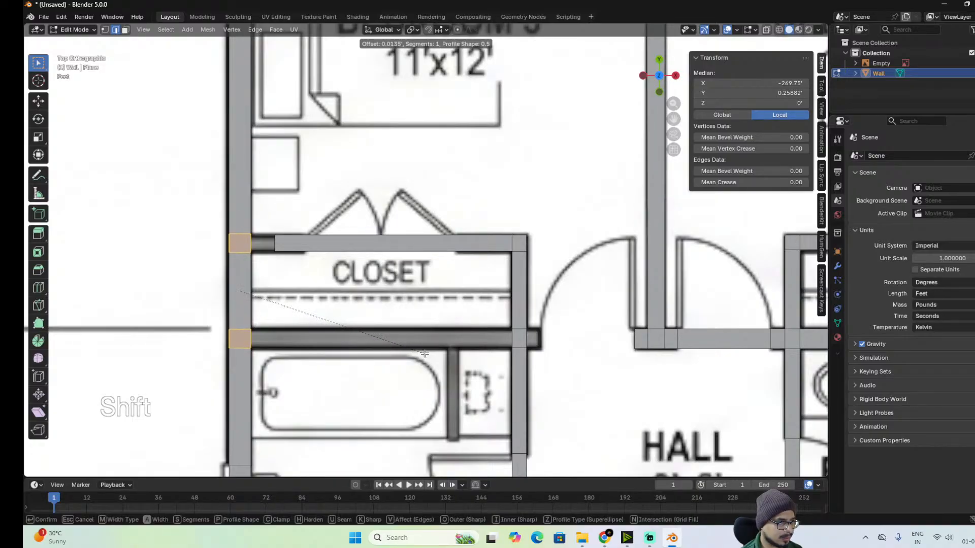
{"action": "left_click", "coordinate": [424, 354]}
{"action": "left_click", "coordinate": [275, 246]}
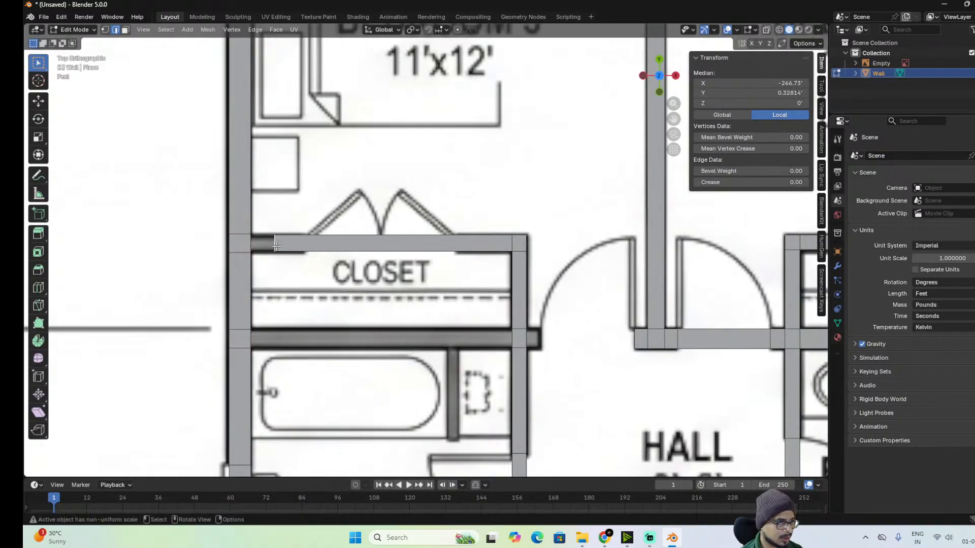
{"action": "left_click", "coordinate": [250, 244], "text": "shift"}
{"action": "key", "text": "f"}
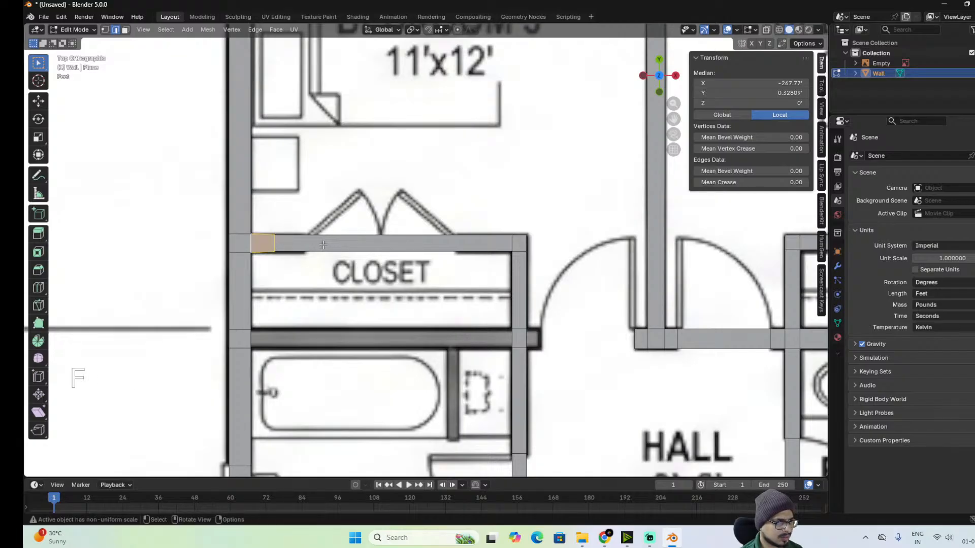
Scale the outer-wall junction edges along Y to line up with the closet's front wall.
{"action": "left_click", "coordinate": [239, 235], "text": "shift"}
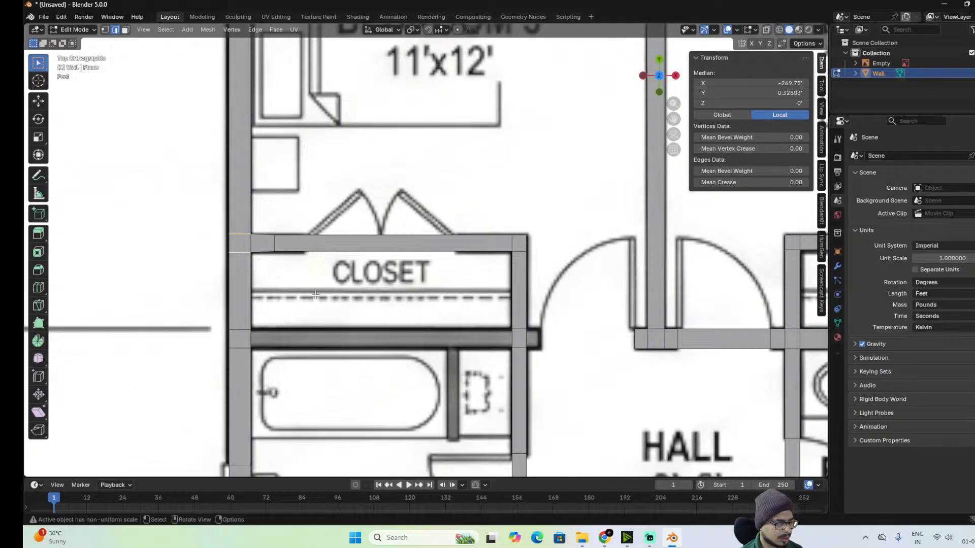
{"action": "key", "text": "s"}
{"action": "key", "text": "x"}
{"action": "key", "text": "y"}
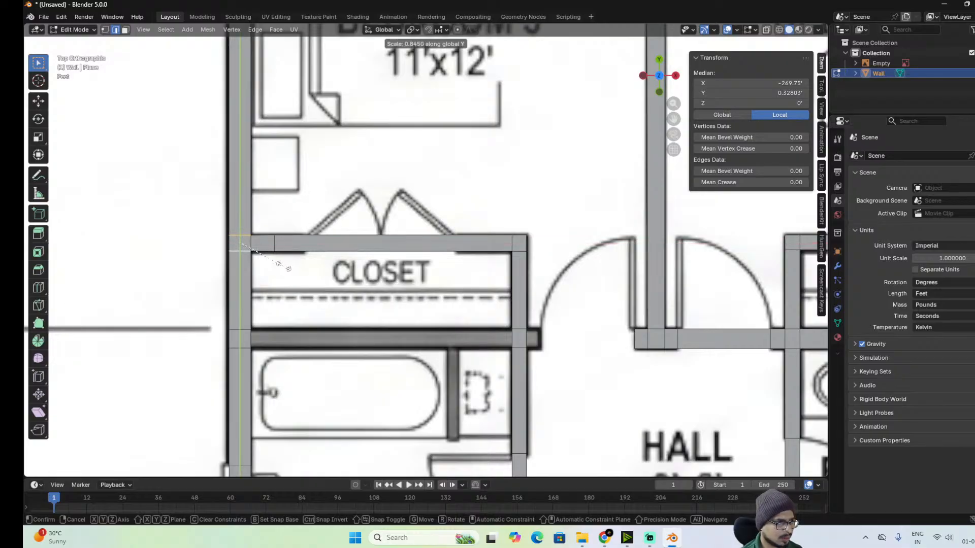
{"action": "left_click", "coordinate": [288, 268]}
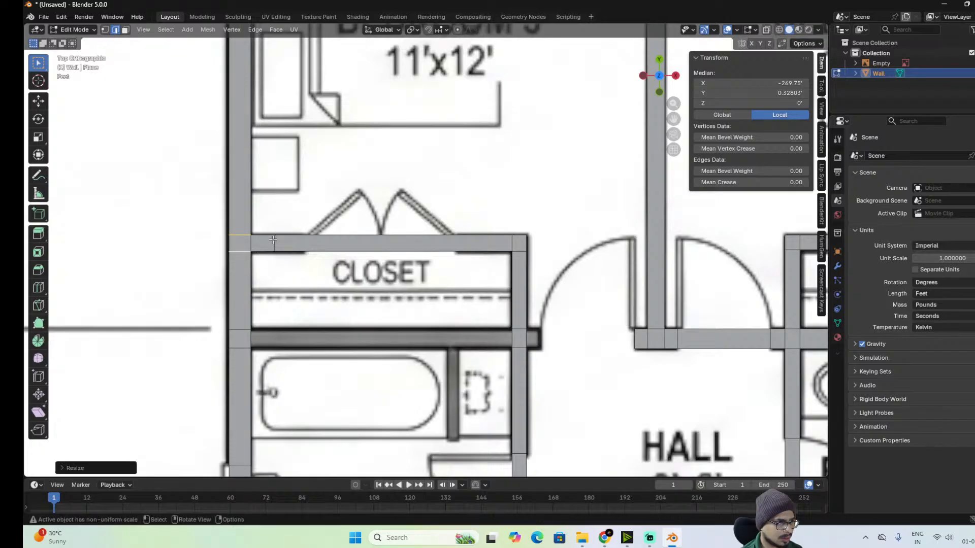
Dissolve the extra vertical edge near the outer-wall end of the closet's front wall.
{"action": "left_click", "coordinate": [273, 240]}
{"action": "key", "text": "x"}
{"action": "left_click", "coordinate": [306, 248]}
{"action": "key", "text": "ctrl+shift+z"}
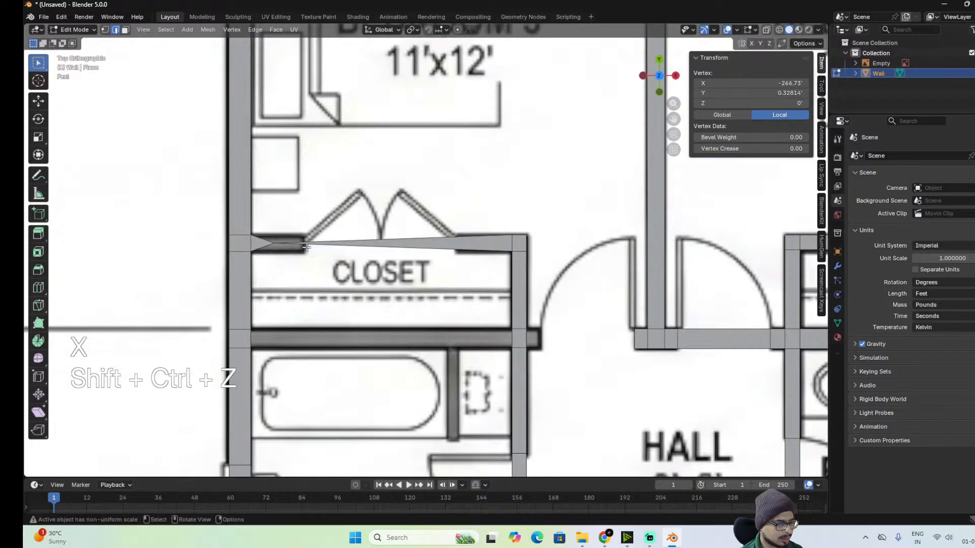
{"action": "key", "text": "ctrl+z"}
{"action": "key", "text": "x"}
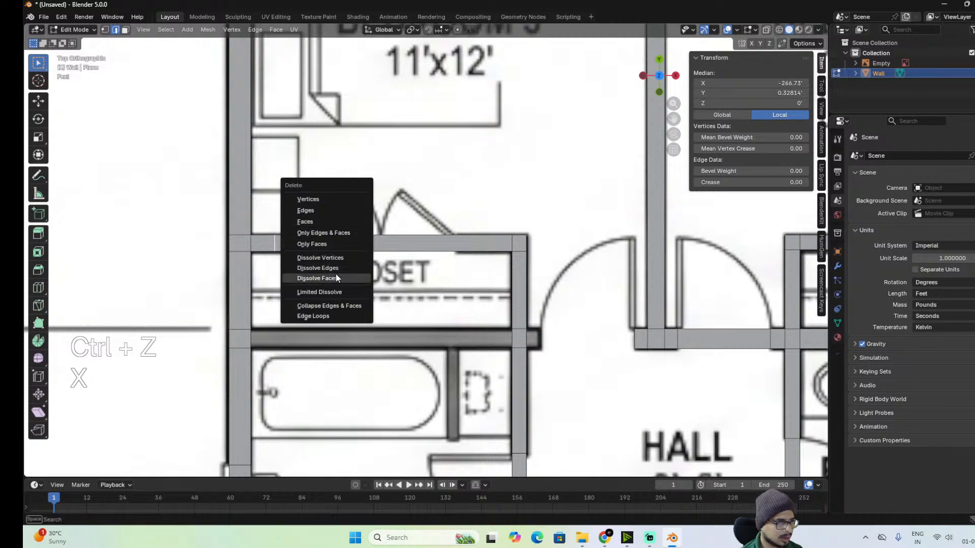
{"action": "left_click", "coordinate": [317, 268]}
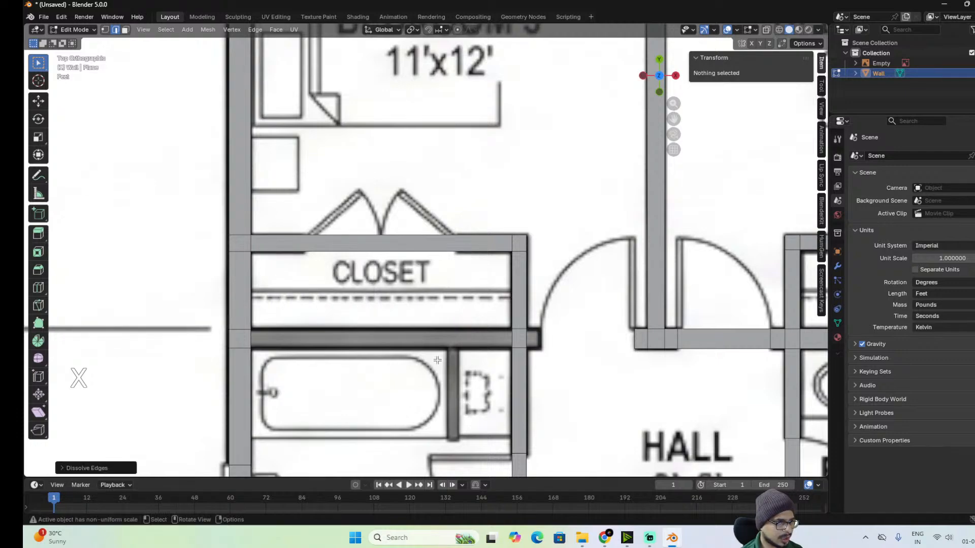
Add a loop cut at each side of the double-door opening in the Bedroom 3 closet's front wall.
{"action": "left_click_drag", "start_coordinate": [313, 260], "coordinate": [287, 274], "text": "alt+shift"}
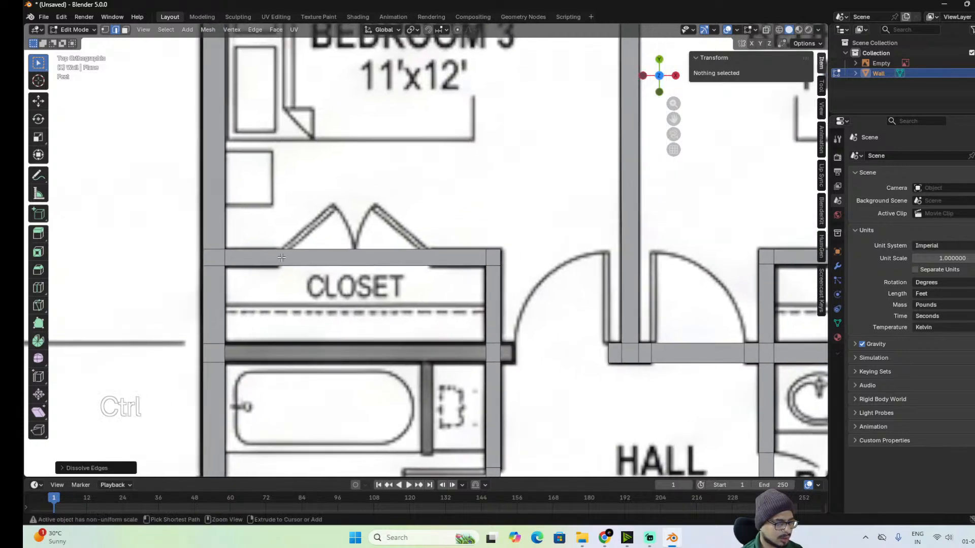
{"action": "key", "text": "ctrl+r"}
{"action": "left_click", "coordinate": [279, 258]}
{"action": "key", "text": "shift"}
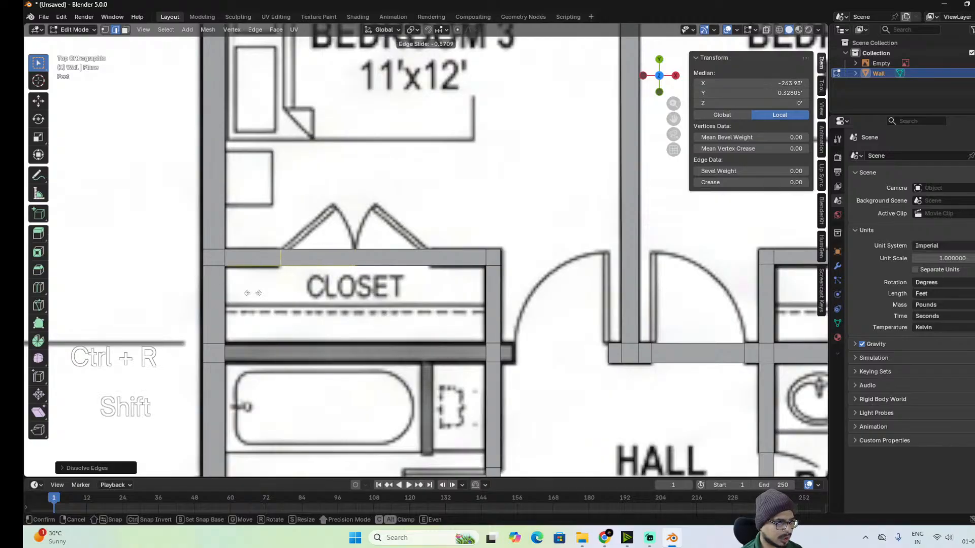
{"action": "left_click", "coordinate": [253, 293]}
{"action": "key", "text": "ctrl+r"}
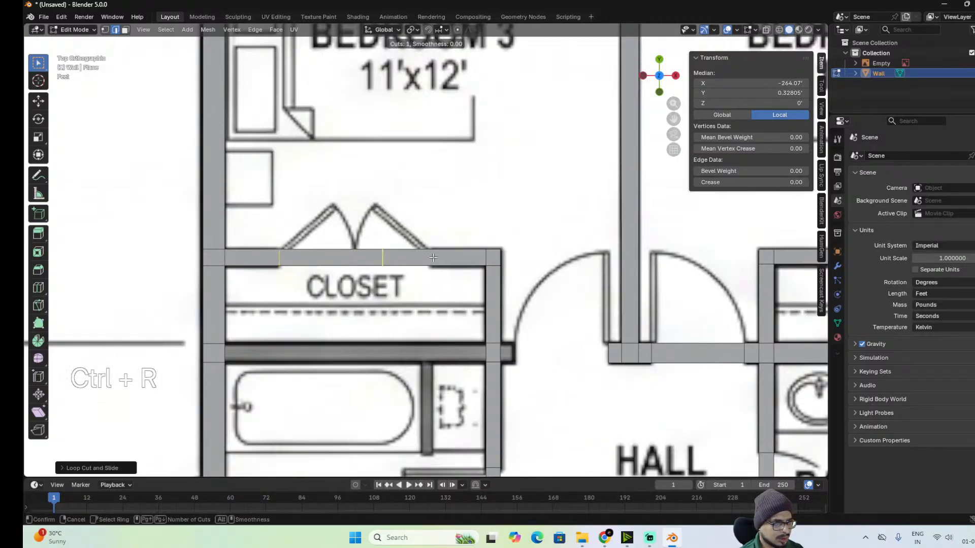
{"action": "left_click", "coordinate": [436, 258]}
{"action": "left_click", "coordinate": [489, 271]}
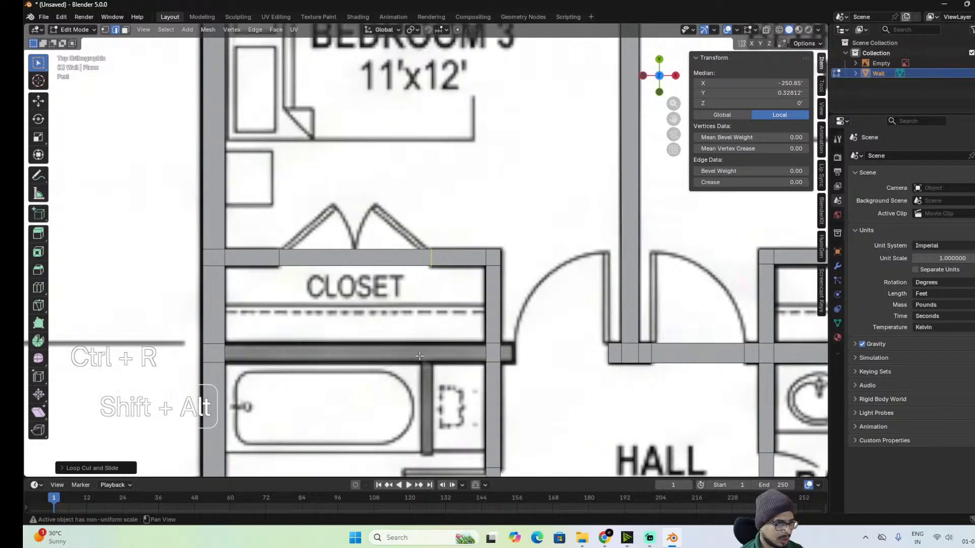
Extrude the hall-side wall edge at the closet's back wall along X to the Bedroom 3 door jamb.
{"action": "middle_click_drag", "start_coordinate": [364, 342], "coordinate": [422, 248], "text": "shift"}
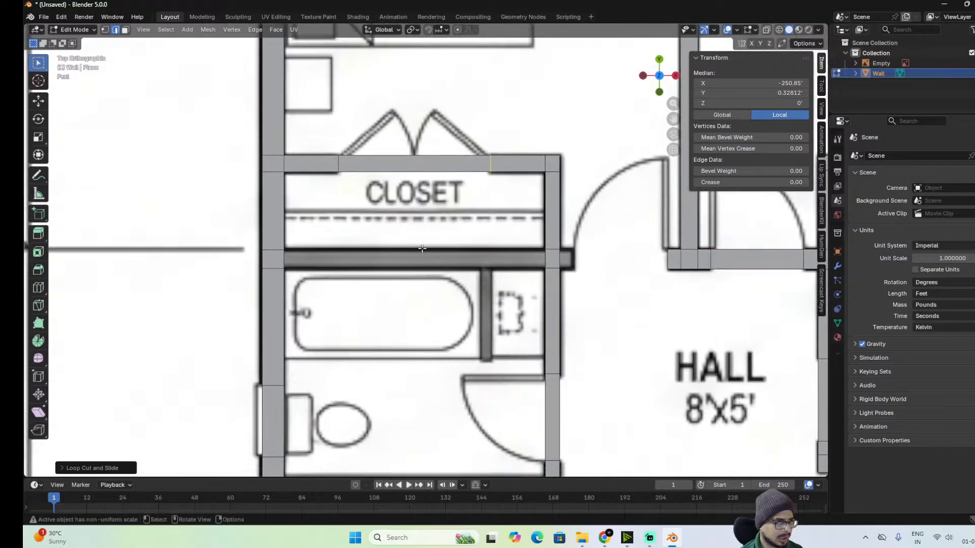
{"action": "left_click", "coordinate": [560, 260]}
{"action": "key", "text": "e"}
{"action": "key", "text": "x"}
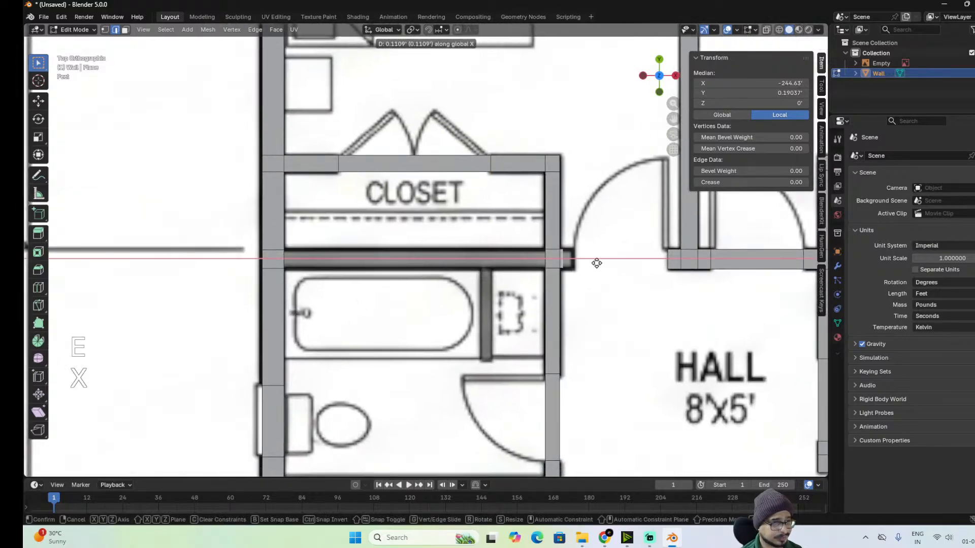
{"action": "key", "text": "shift"}
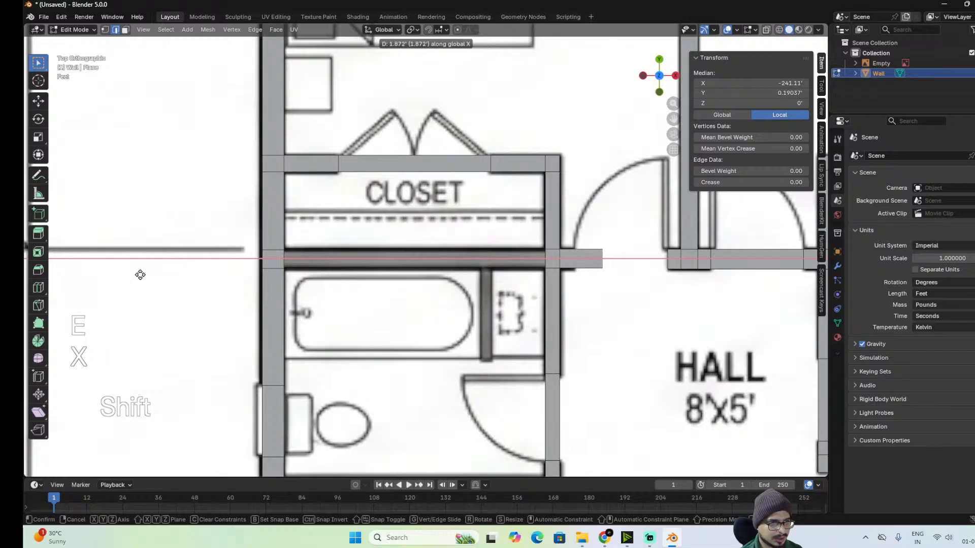
{"action": "left_click", "coordinate": [107, 287]}
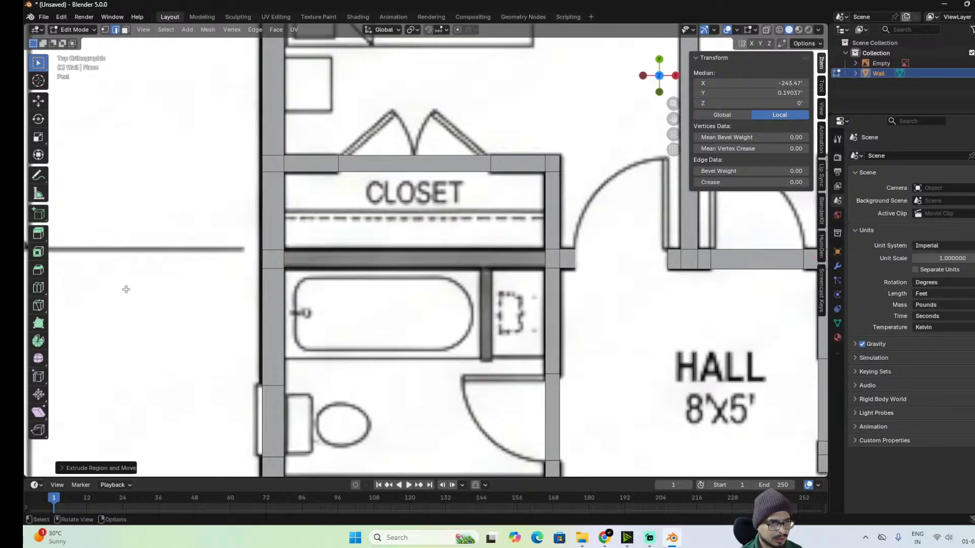
Fill faces across the Bedroom 3 doorway and along the wall between the closet and the bathtub.
{"action": "key", "text": "shift"}
{"action": "left_click", "coordinate": [670, 261], "text": "shift"}
{"action": "key", "text": "f"}
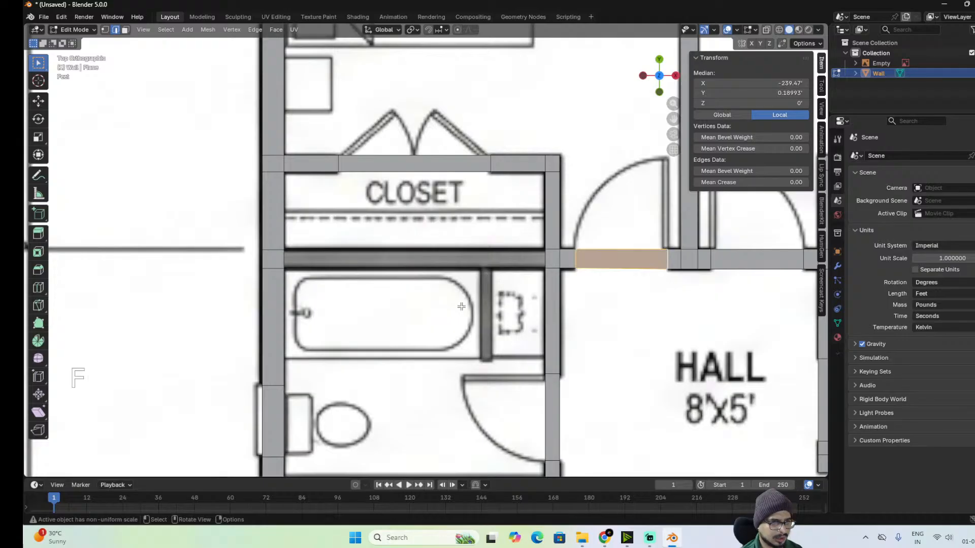
{"action": "left_click", "coordinate": [551, 259]}
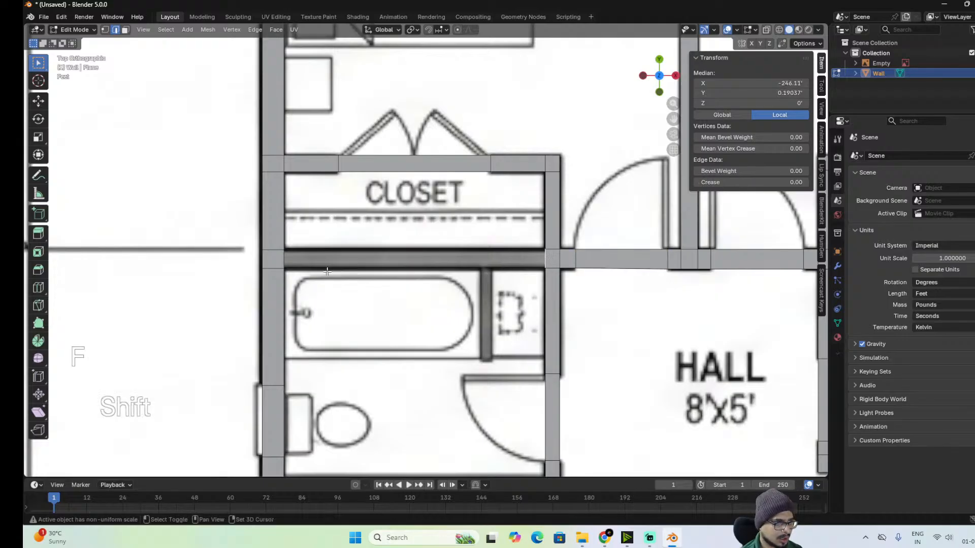
{"action": "left_click", "coordinate": [283, 258], "text": "shift"}
{"action": "key", "text": "f"}
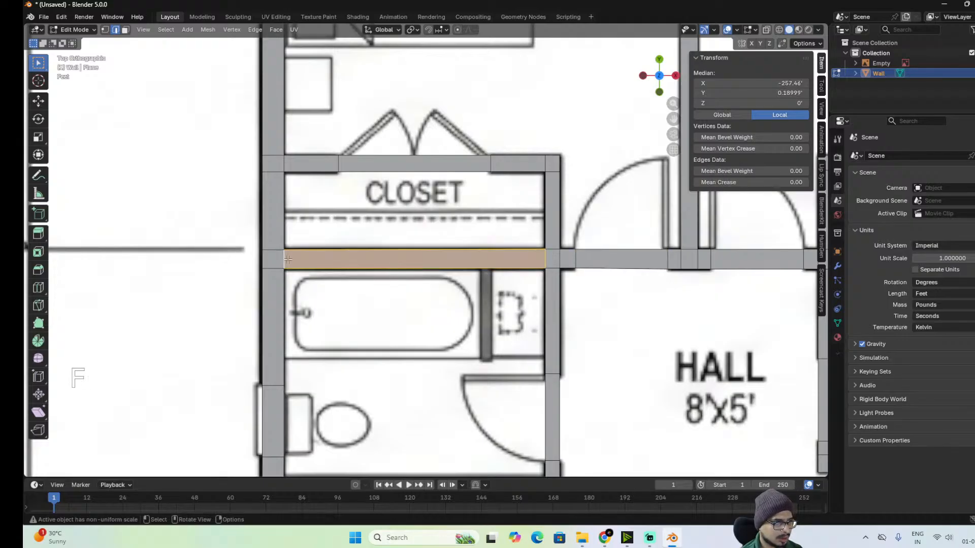
Move the two outer-wall junction edges at the closet's back wall along Y to align them with that wall.
{"action": "left_click", "coordinate": [272, 251]}
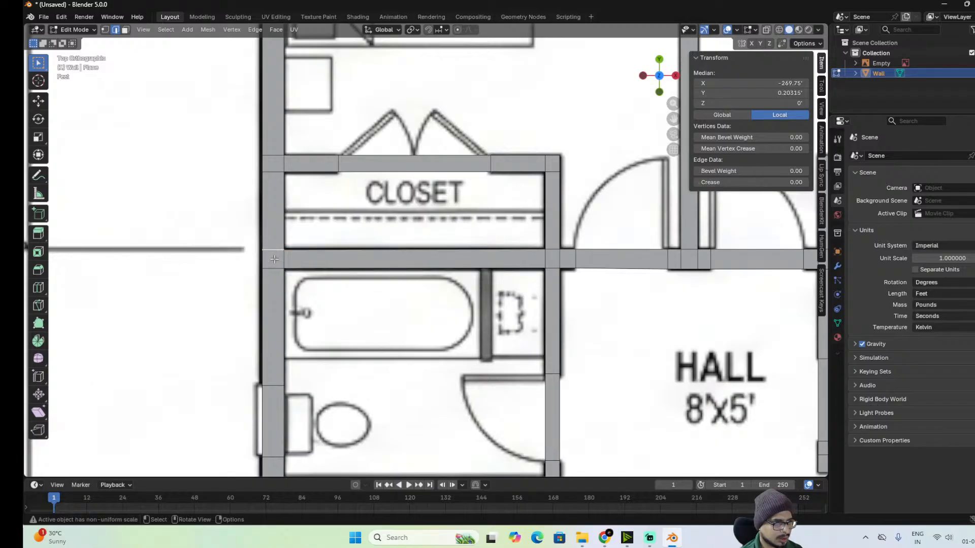
{"action": "left_click", "coordinate": [270, 268], "text": "shift"}
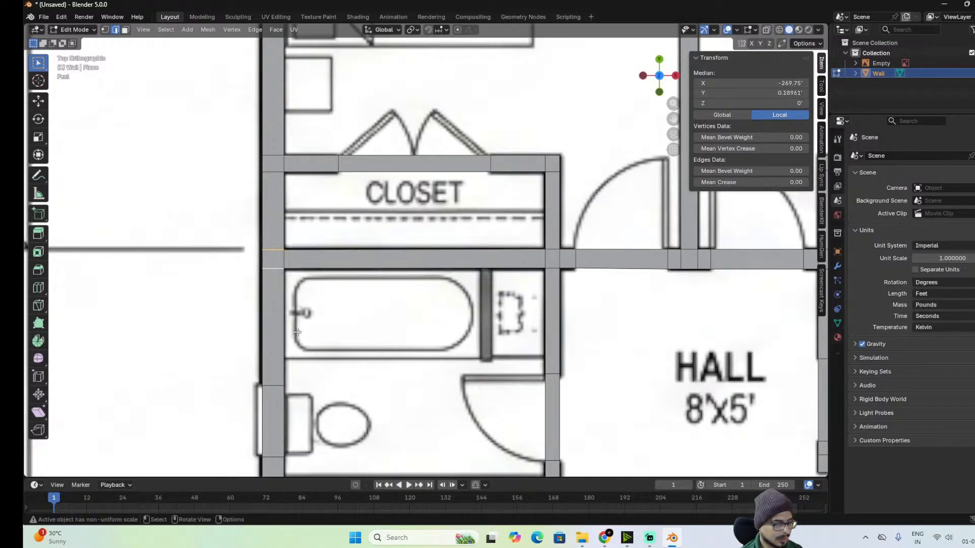
{"action": "key", "text": "g"}
{"action": "key", "text": "y"}
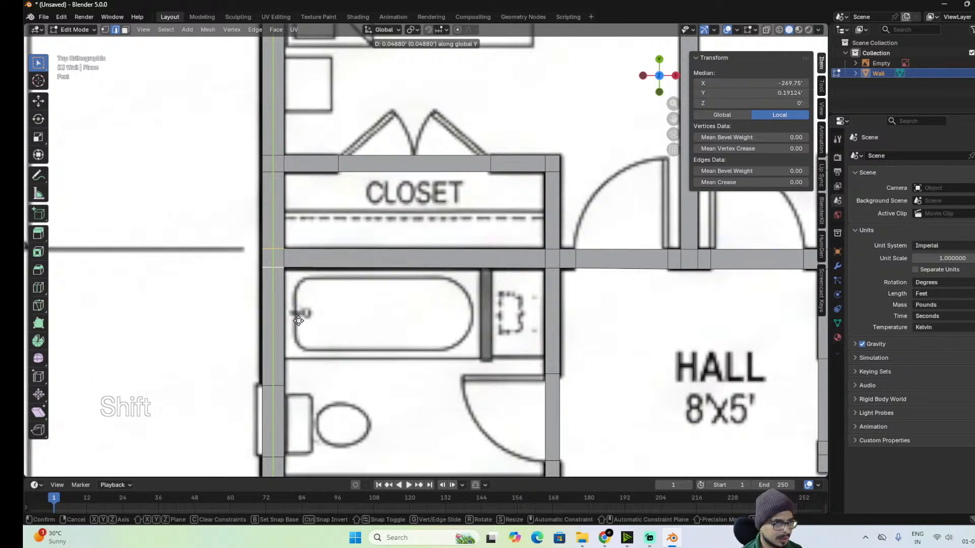
{"action": "left_click", "coordinate": [299, 321]}
Add a loop cut in the wall above the partition beside the bathtub and bevel it about 0.49 ft to the partition's width.
{"action": "key", "text": "ctrl+r"}
{"action": "left_click", "coordinate": [479, 261]}
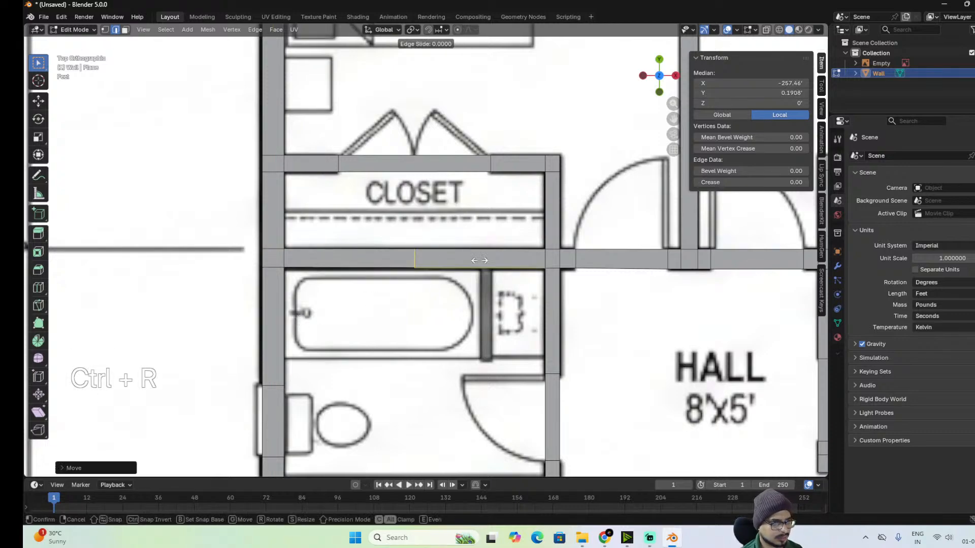
{"action": "left_click", "coordinate": [552, 291]}
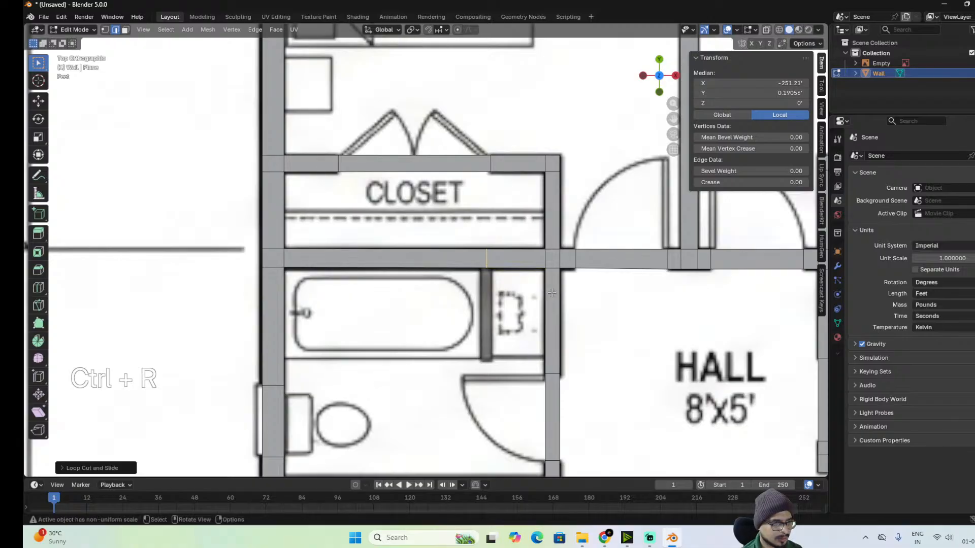
{"action": "key", "text": "ctrl+b"}
{"action": "key", "text": "shift"}
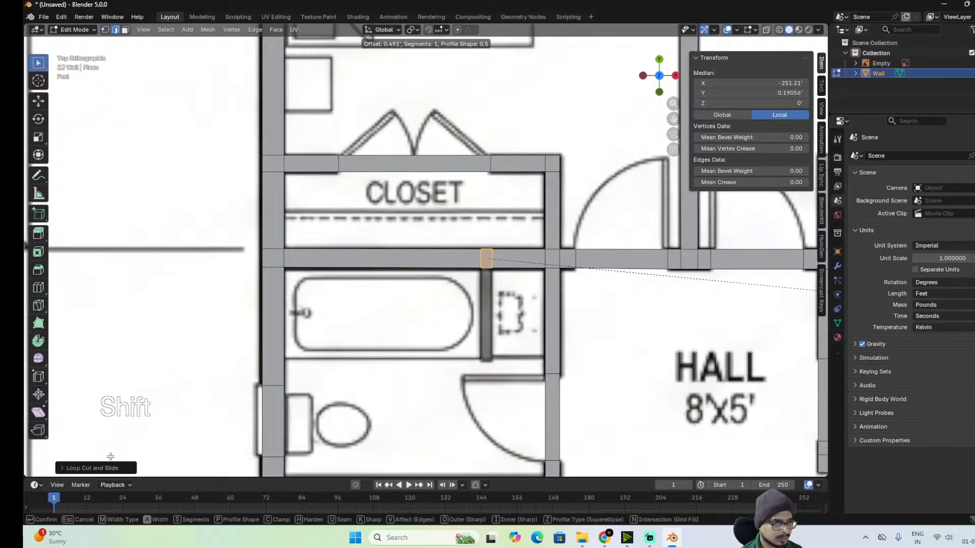
{"action": "left_click", "coordinate": [816, 291]}
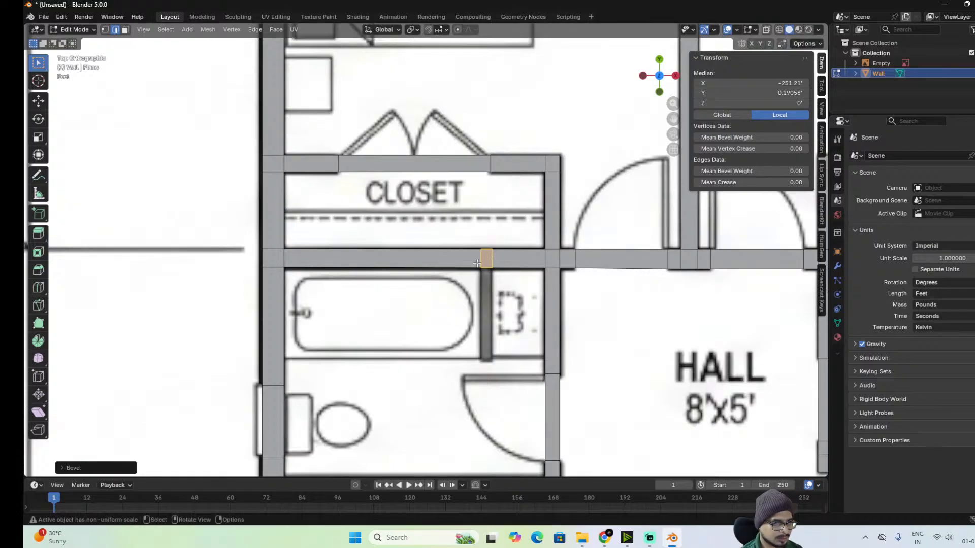
Extrude the bevelled segment's lower edge along Y to form the partition beside the bathtub, matching its length on the plan.
{"action": "left_click", "coordinate": [499, 267]}
{"action": "key", "text": "e"}
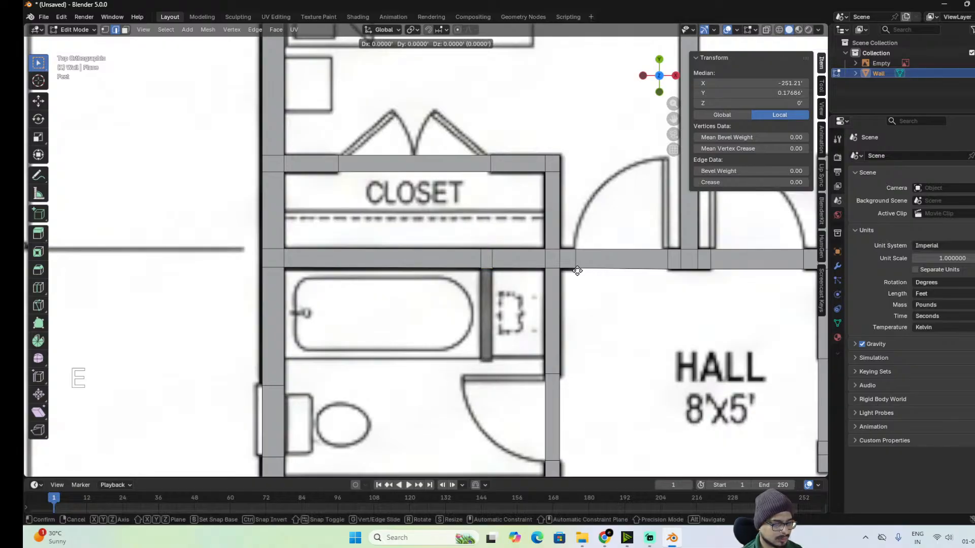
{"action": "key", "text": "x"}
{"action": "key", "text": "y"}
{"action": "key", "text": "shift"}
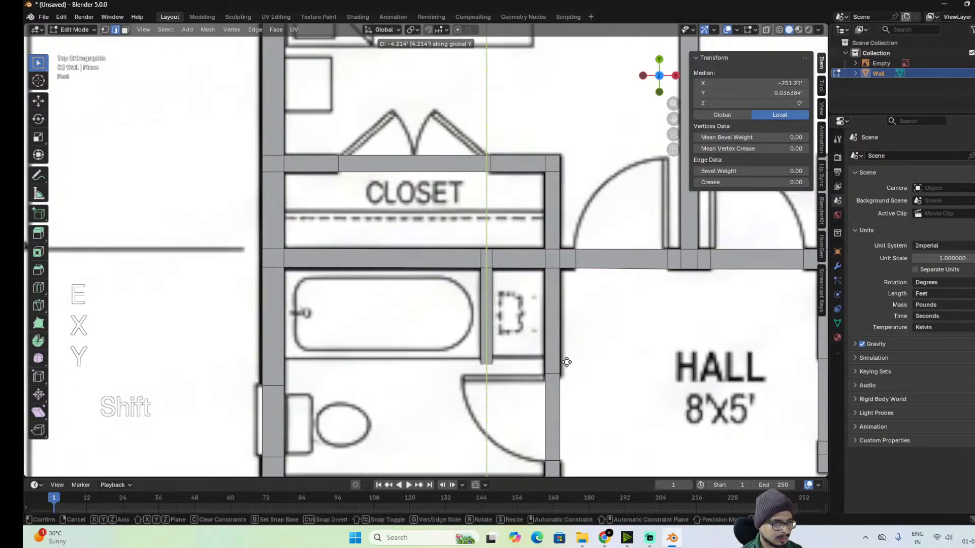
{"action": "left_click", "coordinate": [569, 328]}
Turn on X-ray and add centred loop cuts in the en-suite bathroom's upper outer wall and the wall shared with the walk-in closet.
{"action": "scroll", "coordinate": [571, 329], "scroll_direction": "down", "scroll_amount": 4}
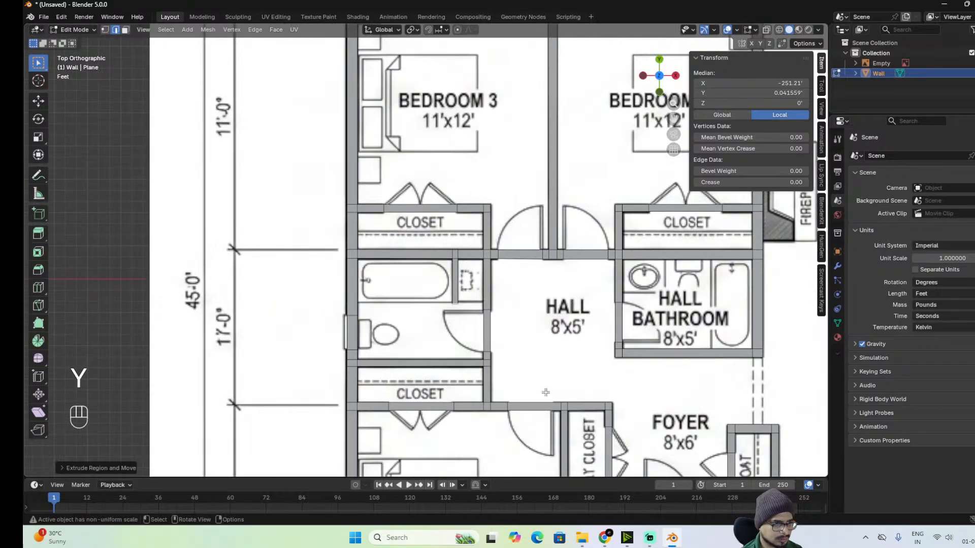
{"action": "left_click_drag", "start_coordinate": [547, 392], "coordinate": [419, 345], "text": "alt+shift"}
{"action": "key", "text": "alt+z"}
{"action": "scroll", "coordinate": [419, 345], "scroll_direction": "down", "scroll_amount": 2}
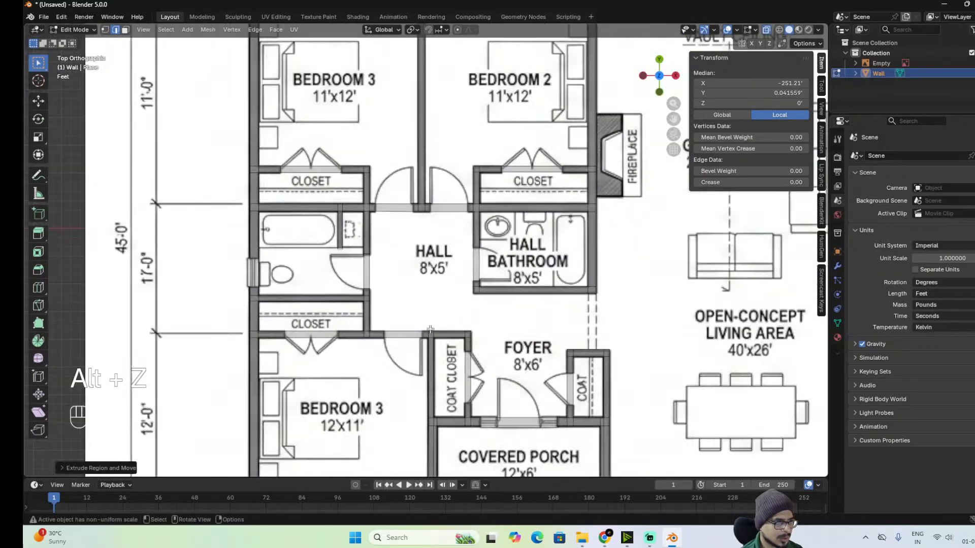
{"action": "scroll", "coordinate": [541, 341], "scroll_direction": "down", "scroll_amount": 3}
{"action": "left_click_drag", "start_coordinate": [643, 317], "coordinate": [419, 438], "text": "alt+shift"}
{"action": "left_click_drag", "start_coordinate": [715, 386], "coordinate": [491, 279], "text": "alt+shift"}
{"action": "scroll", "coordinate": [463, 422], "scroll_direction": "up", "scroll_amount": 6}
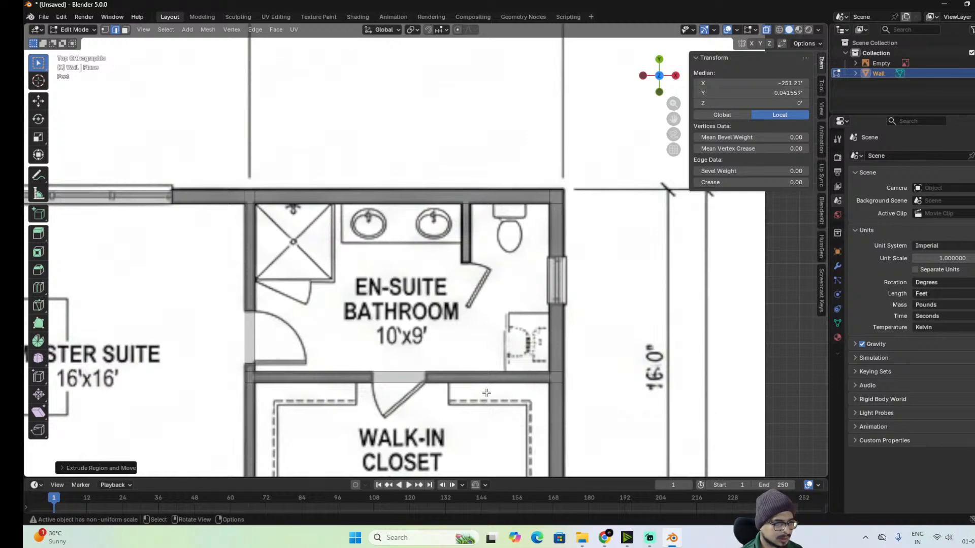
{"action": "scroll", "coordinate": [486, 392], "scroll_direction": "up", "scroll_amount": 1}
{"action": "left_click_drag", "start_coordinate": [487, 396], "coordinate": [458, 364], "text": "alt+shift"}
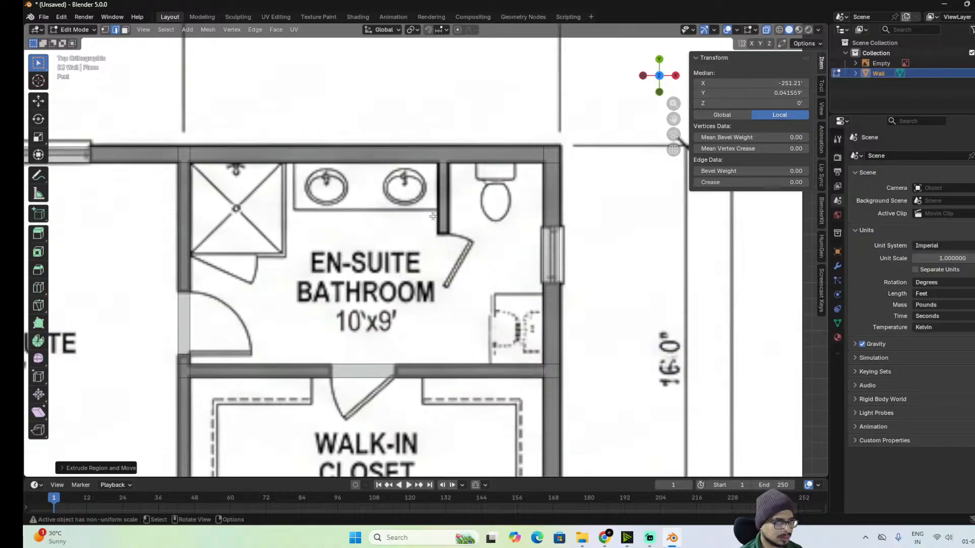
{"action": "key", "text": "ctrl+r"}
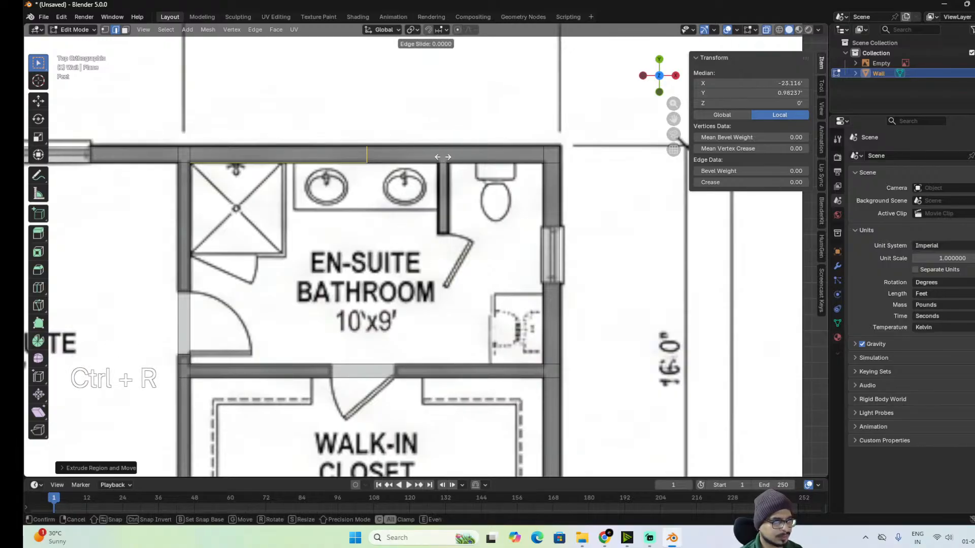
{"action": "left_click", "coordinate": [442, 162]}
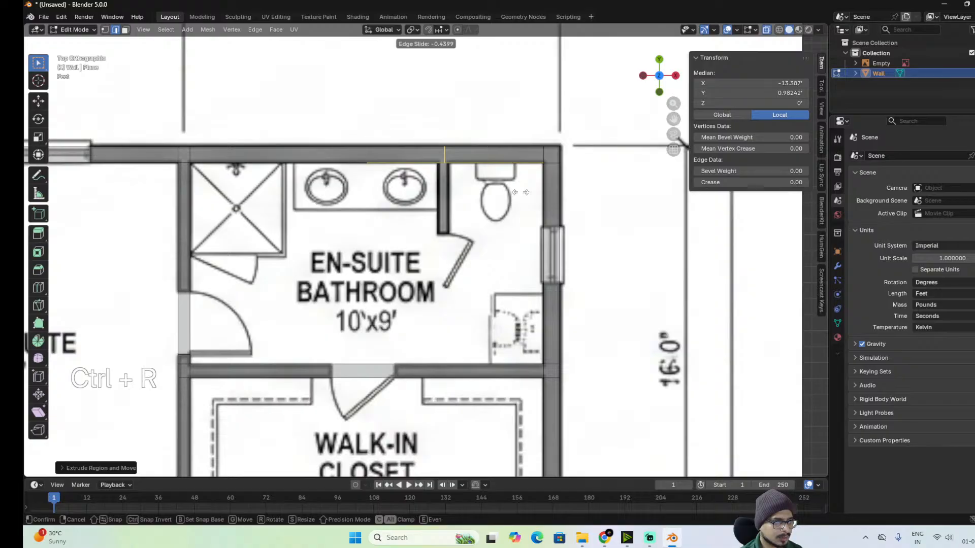
{"action": "right_click", "coordinate": [520, 192]}
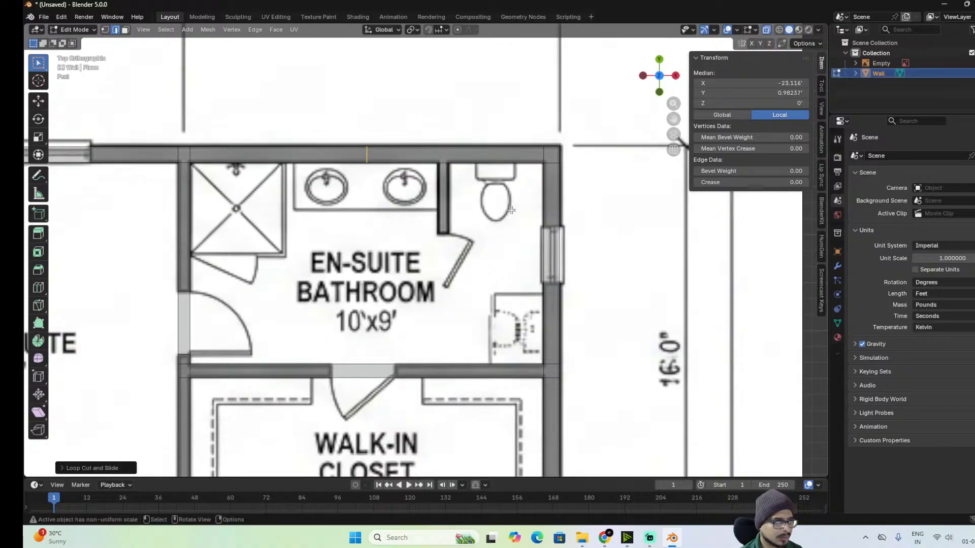
{"action": "key", "text": "ctrl+r"}
{"action": "left_click", "coordinate": [381, 371]}
{"action": "right_click", "coordinate": [381, 370]}
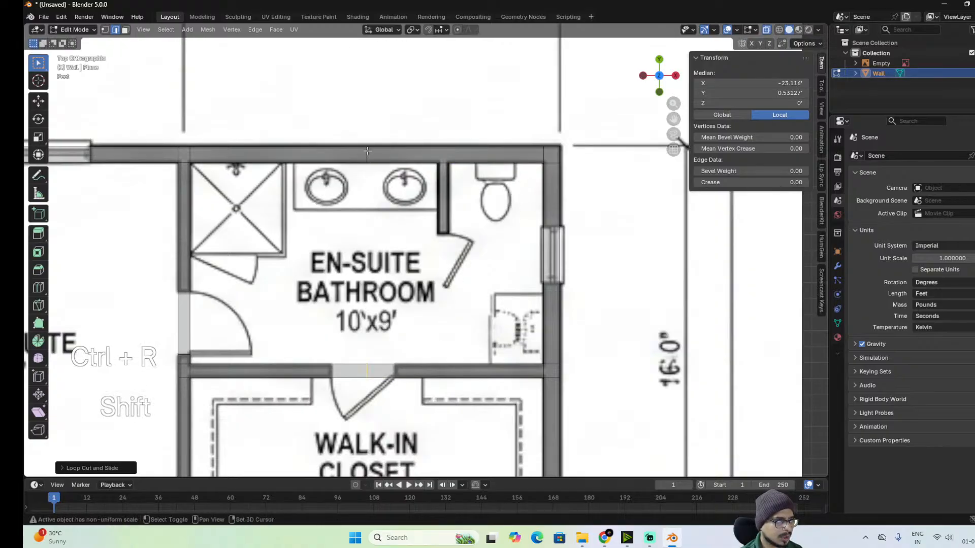
Move both en-suite loop cuts about 4.76 ft along X to the toilet partition and bevel them about 0.61 ft.
{"action": "key", "text": "g"}
{"action": "key", "text": "x"}
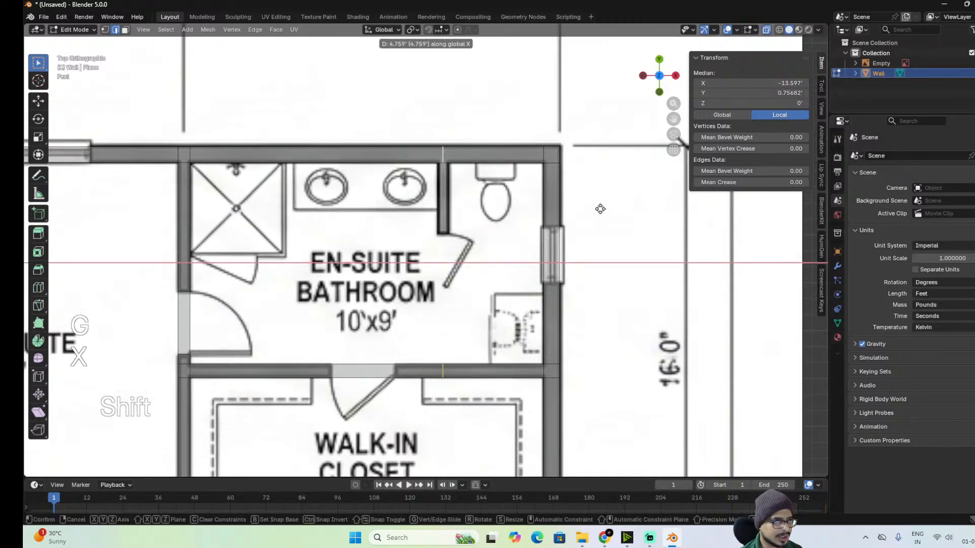
{"action": "left_click", "coordinate": [600, 209]}
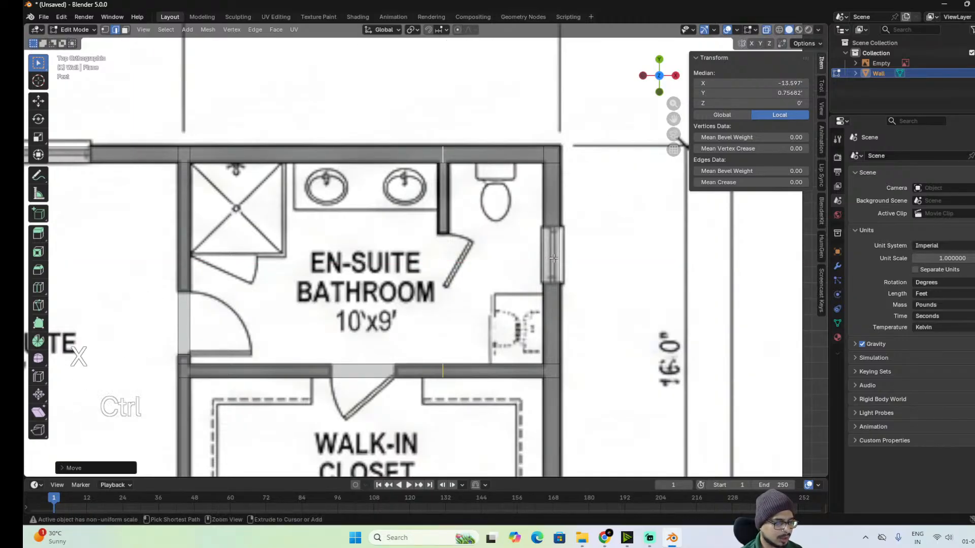
{"action": "key", "text": "ctrl+b"}
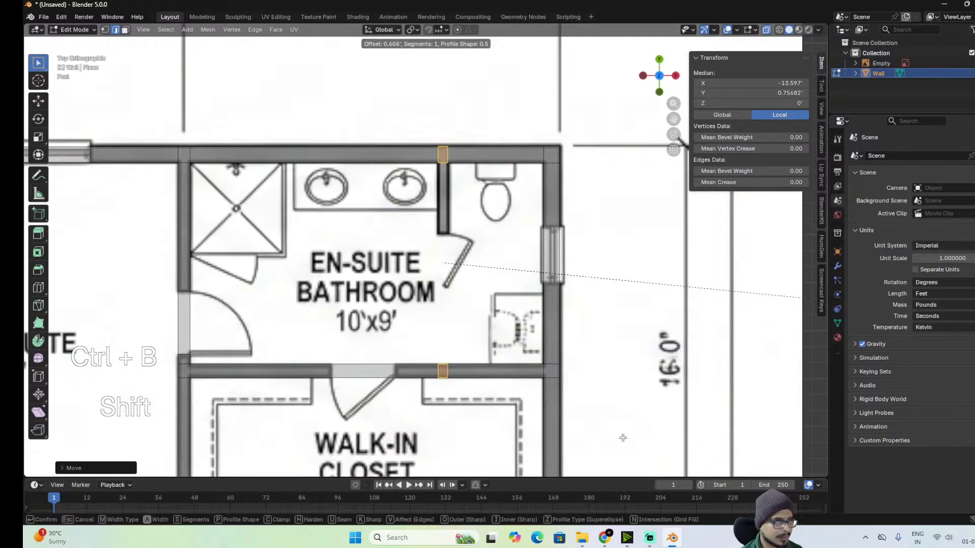
{"action": "left_click", "coordinate": [623, 439]}
Fill a face between the two bevelled wall segments to form the partition beside the en-suite toilet.
{"action": "left_click", "coordinate": [443, 162]}
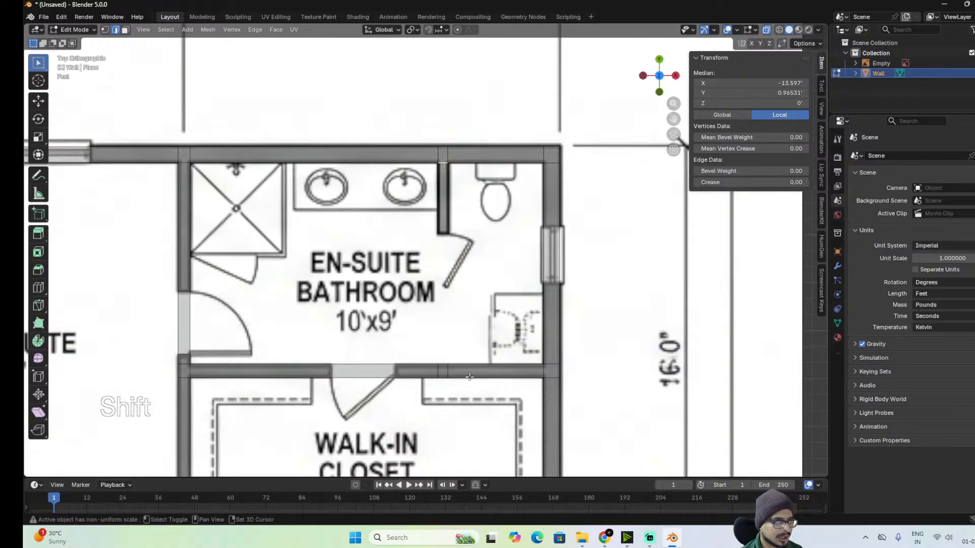
{"action": "left_click", "coordinate": [444, 366], "text": "shift"}
{"action": "key", "text": "f"}
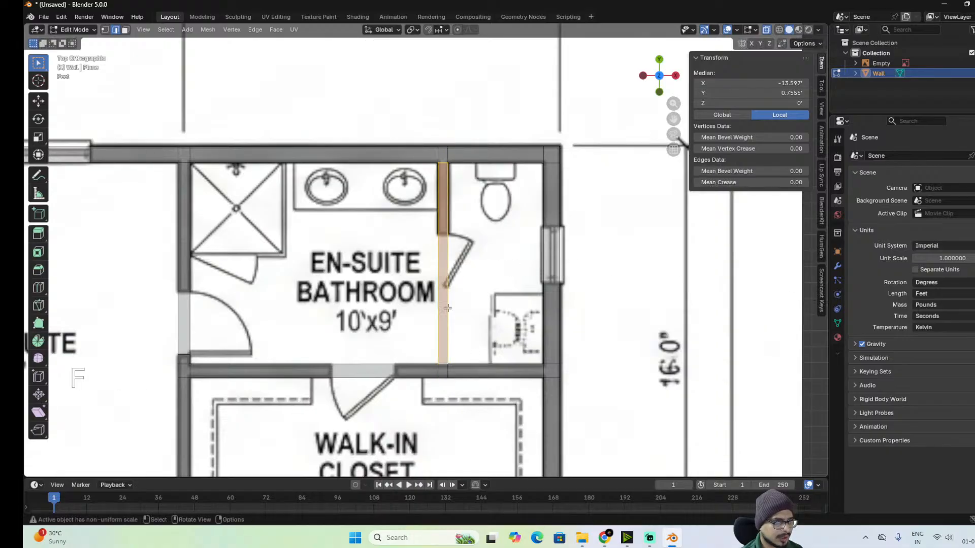
Add two loop cuts across the toilet partition, sliding each to one end of the door opening on the plan.
{"action": "key", "text": "ctrl+r"}
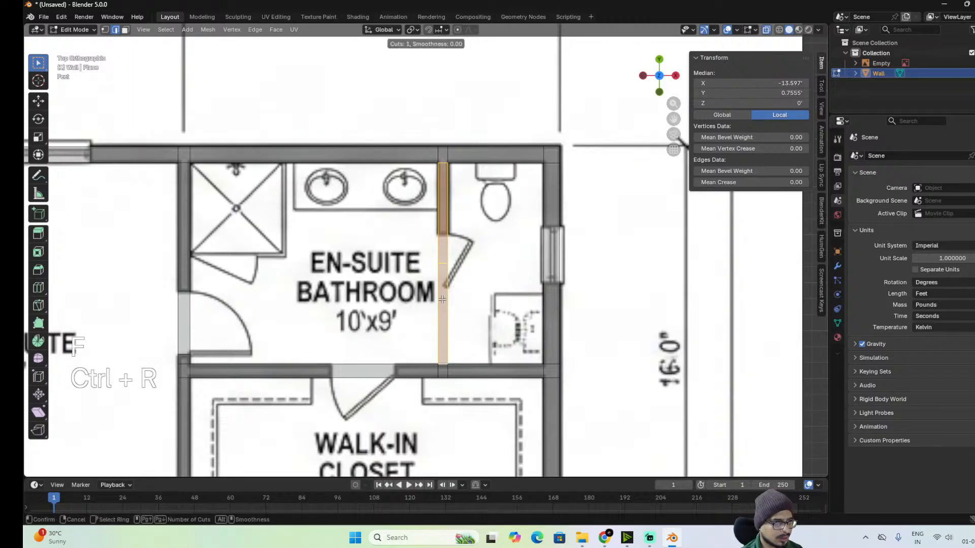
{"action": "left_click", "coordinate": [442, 300]}
{"action": "key", "text": "shift"}
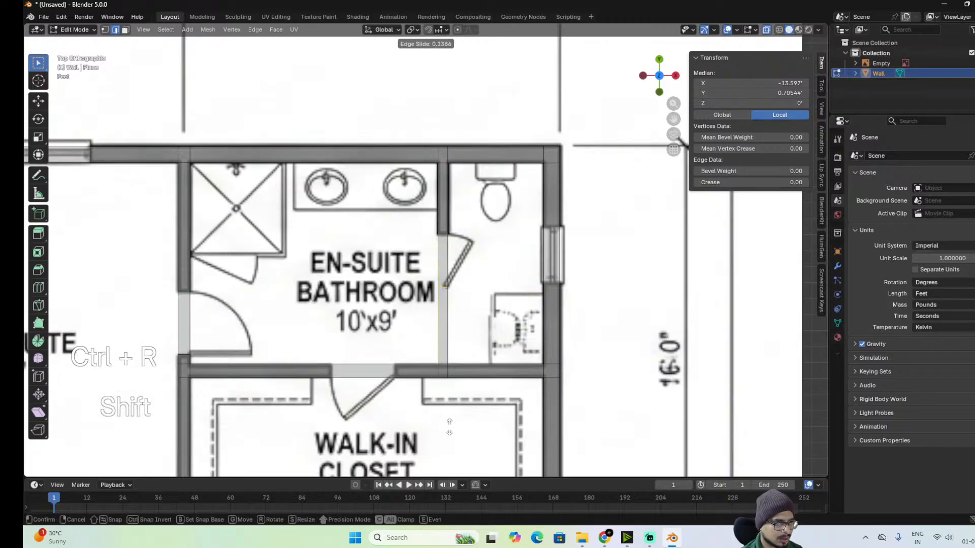
{"action": "left_click", "coordinate": [448, 424]}
{"action": "key", "text": "ctrl+r"}
{"action": "left_click", "coordinate": [443, 240]}
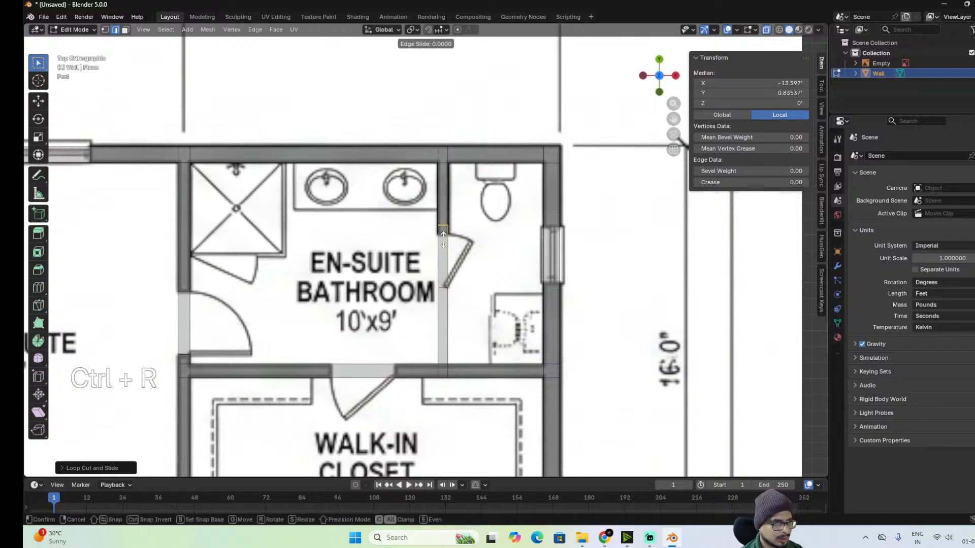
{"action": "key", "text": "shift"}
{"action": "left_click", "coordinate": [448, 269]}
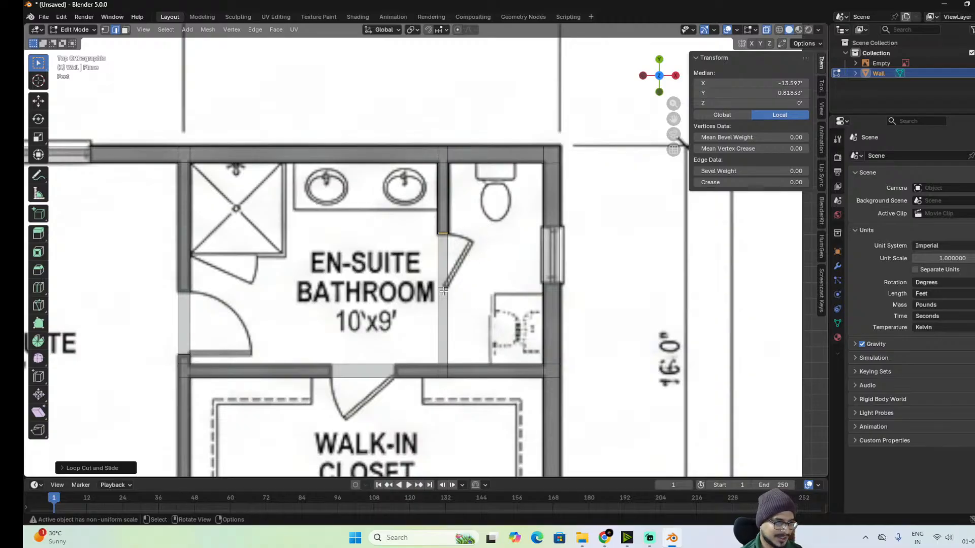
Examine the traced walls and door openings around the en-suite bathroom and walk-in closet.
{"action": "scroll", "coordinate": [442, 328], "scroll_direction": "down", "scroll_amount": 3}
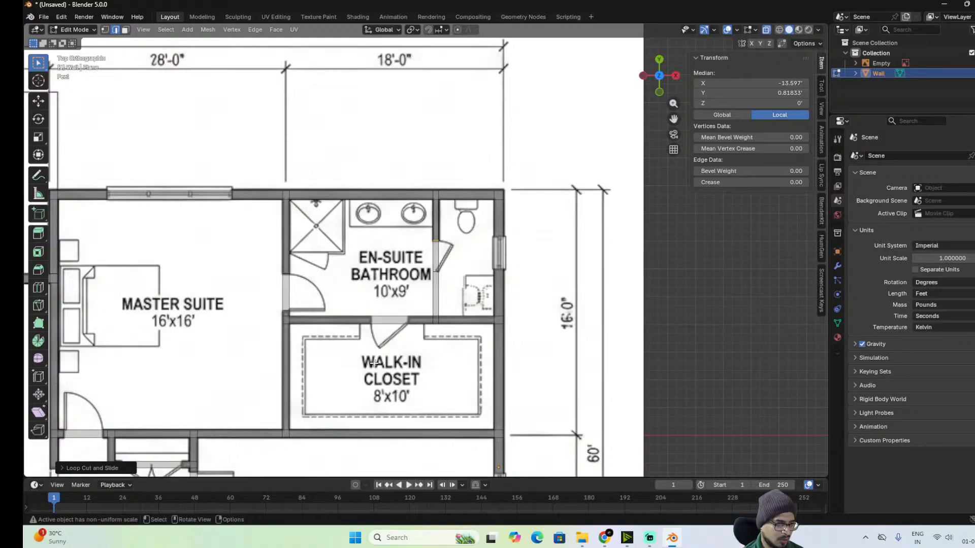
{"action": "scroll", "coordinate": [374, 363], "scroll_direction": "up", "scroll_amount": 3}
{"action": "scroll", "coordinate": [374, 364], "scroll_direction": "down", "scroll_amount": 3}
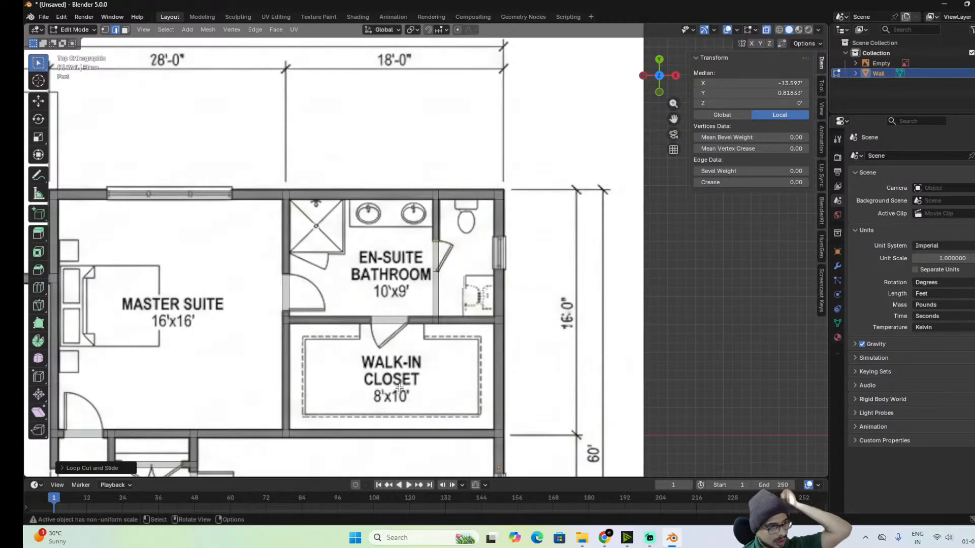
{"action": "scroll", "coordinate": [426, 250], "scroll_direction": "up", "scroll_amount": 3}
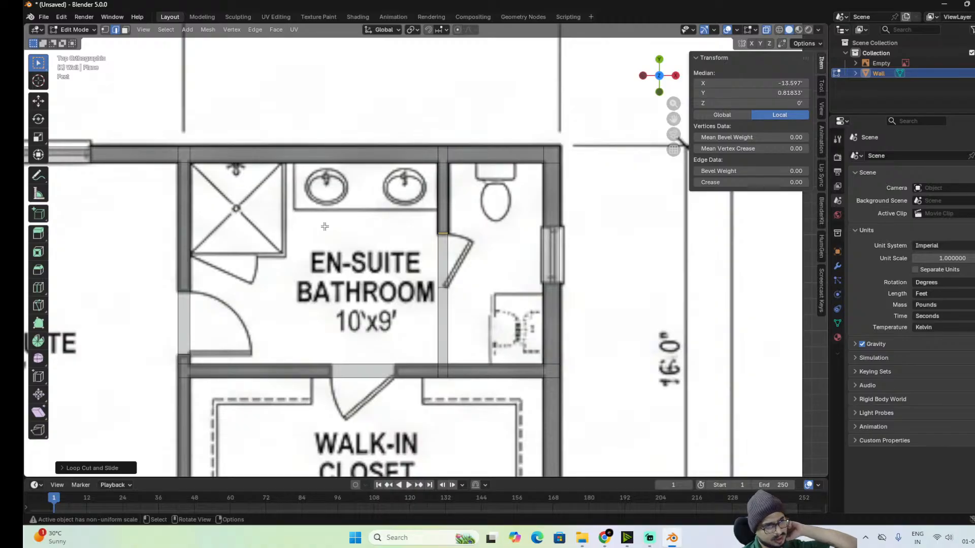
{"action": "scroll", "coordinate": [335, 253], "scroll_direction": "down", "scroll_amount": 3}
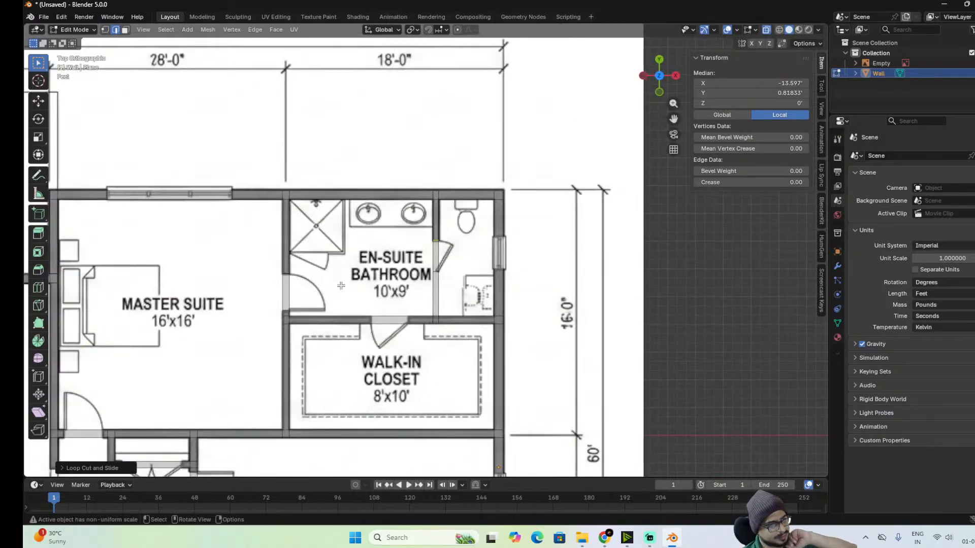
{"action": "scroll", "coordinate": [457, 385], "scroll_direction": "up", "scroll_amount": 2}
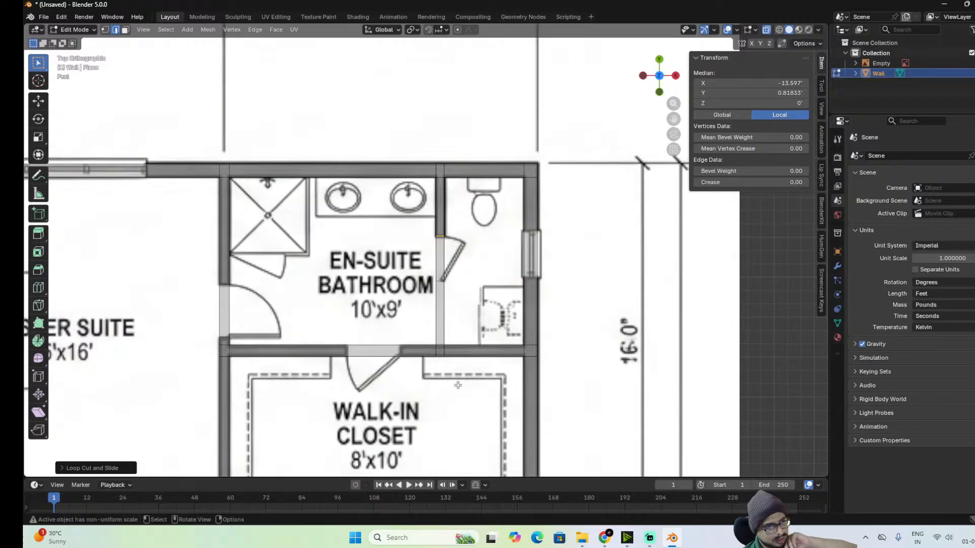
{"action": "scroll", "coordinate": [457, 385], "scroll_direction": "down", "scroll_amount": 3}
{"action": "scroll", "coordinate": [462, 378], "scroll_direction": "up", "scroll_amount": 3}
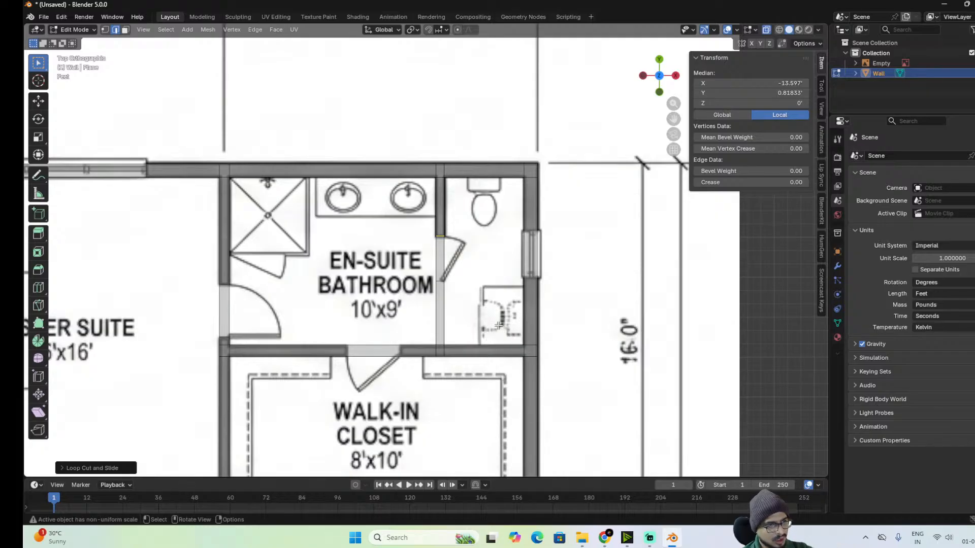
{"action": "scroll", "coordinate": [499, 333], "scroll_direction": "down", "scroll_amount": 5}
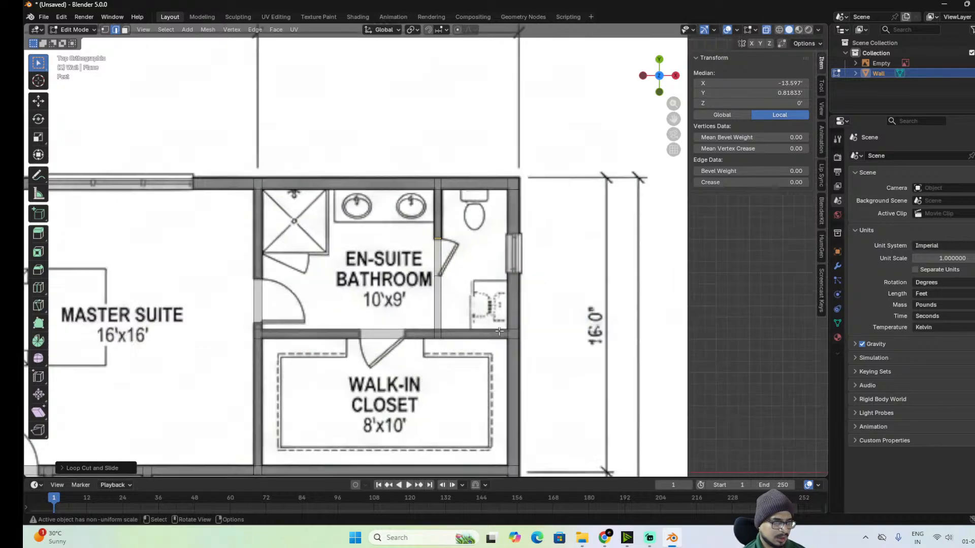
Check the traced walls against the whole floor plan, from the garage and master suite to the bedrooms, for missing parts.
{"action": "scroll", "coordinate": [494, 343], "scroll_direction": "down", "scroll_amount": 2}
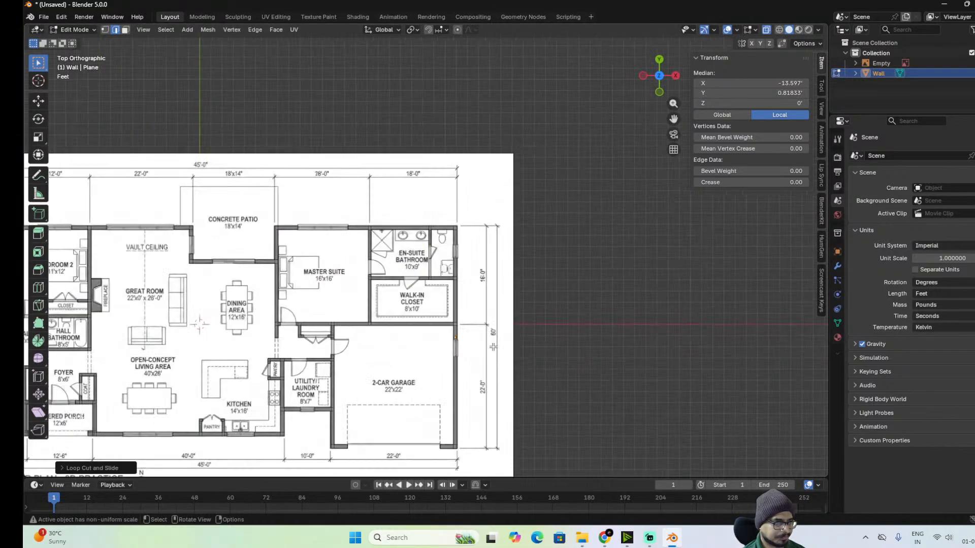
{"action": "scroll", "coordinate": [485, 337], "scroll_direction": "up", "scroll_amount": 3}
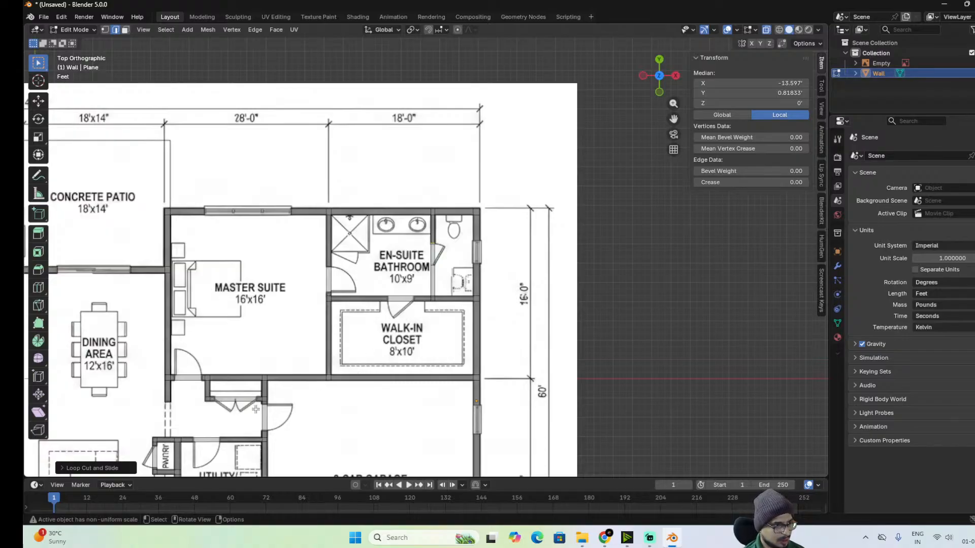
{"action": "scroll", "coordinate": [300, 404], "scroll_direction": "up", "scroll_amount": 2}
{"action": "scroll", "coordinate": [300, 402], "scroll_direction": "down", "scroll_amount": 3}
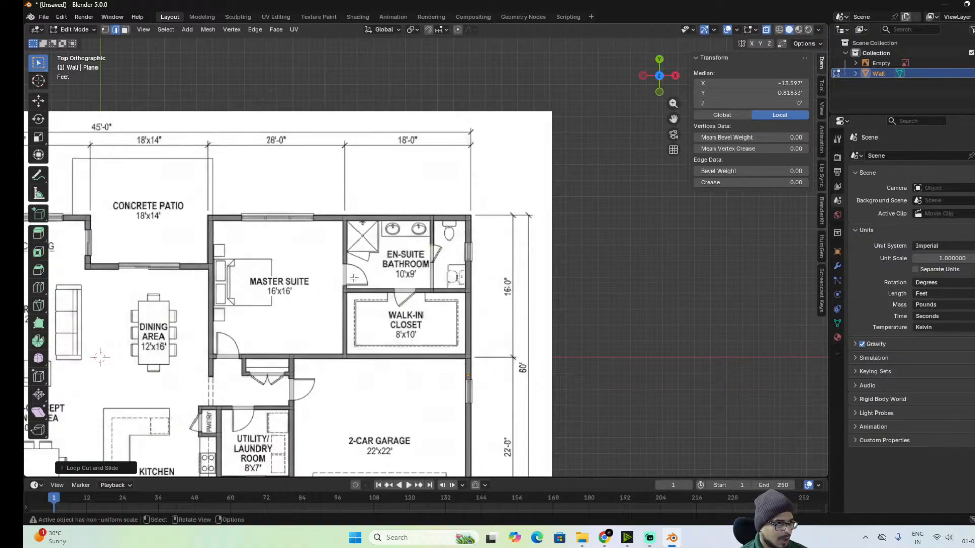
{"action": "scroll", "coordinate": [388, 249], "scroll_direction": "down", "scroll_amount": 3}
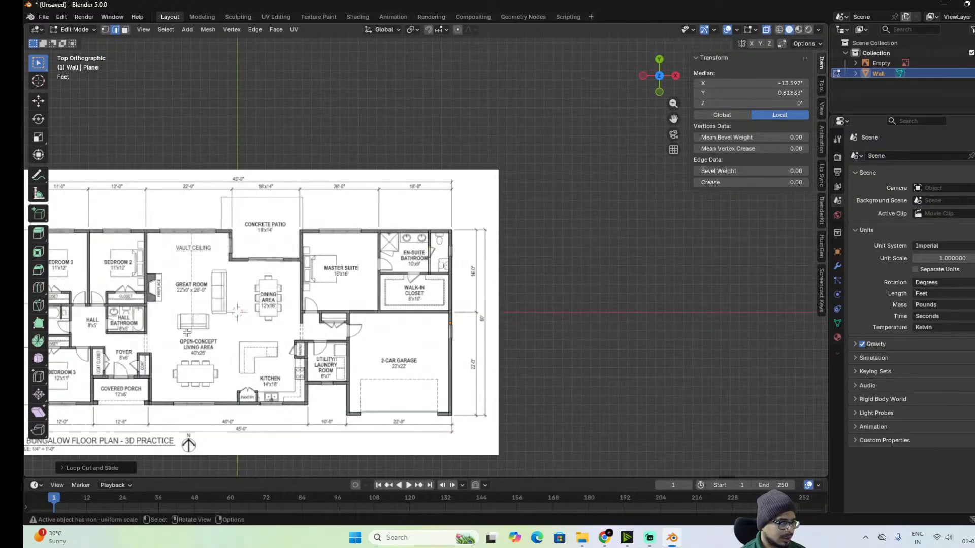
{"action": "middle_click_drag", "start_coordinate": [175, 264], "coordinate": [356, 292], "text": "shift"}
{"action": "scroll", "coordinate": [356, 291], "scroll_direction": "up", "scroll_amount": 3}
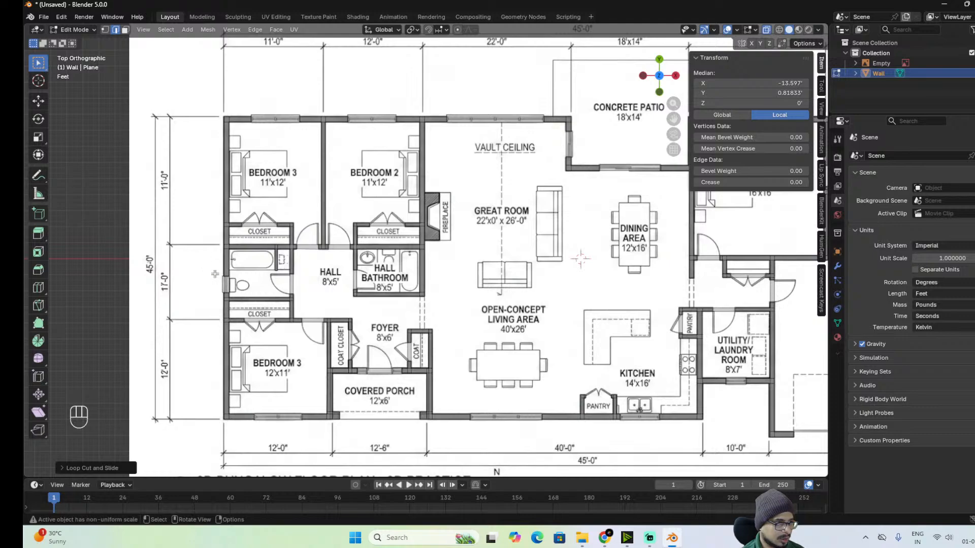
{"action": "scroll", "coordinate": [252, 304], "scroll_direction": "up", "scroll_amount": 2}
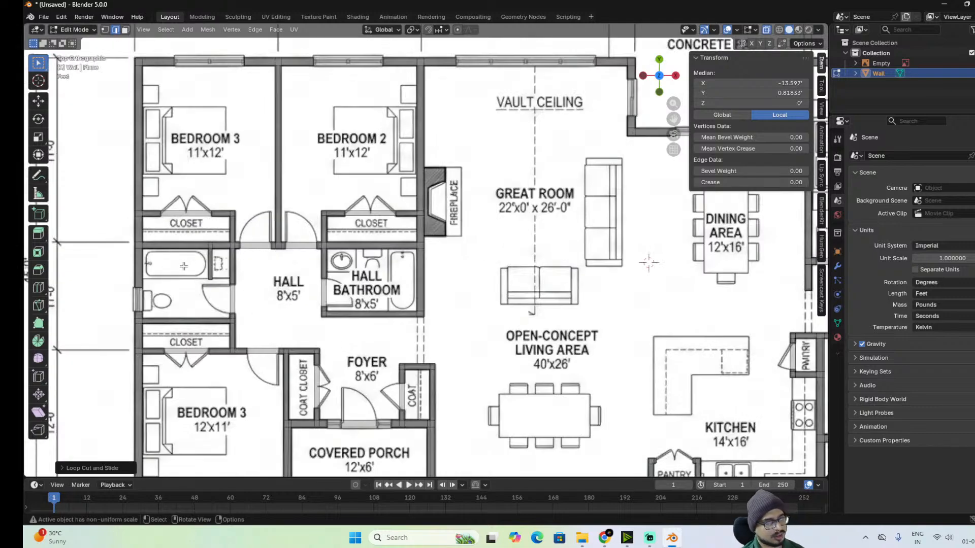
{"action": "scroll", "coordinate": [317, 294], "scroll_direction": "down", "scroll_amount": 1}
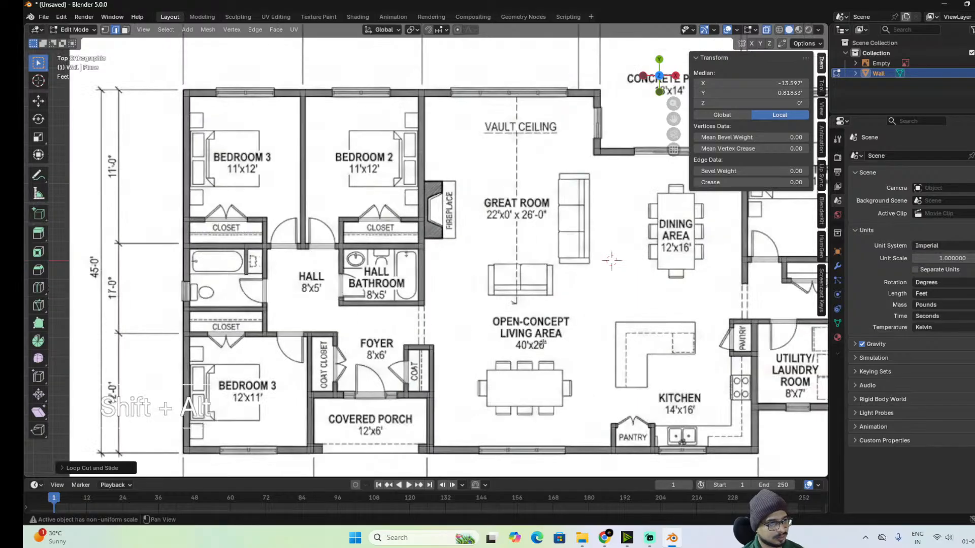
{"action": "middle_click_drag", "start_coordinate": [546, 344], "coordinate": [549, 309], "text": "shift"}
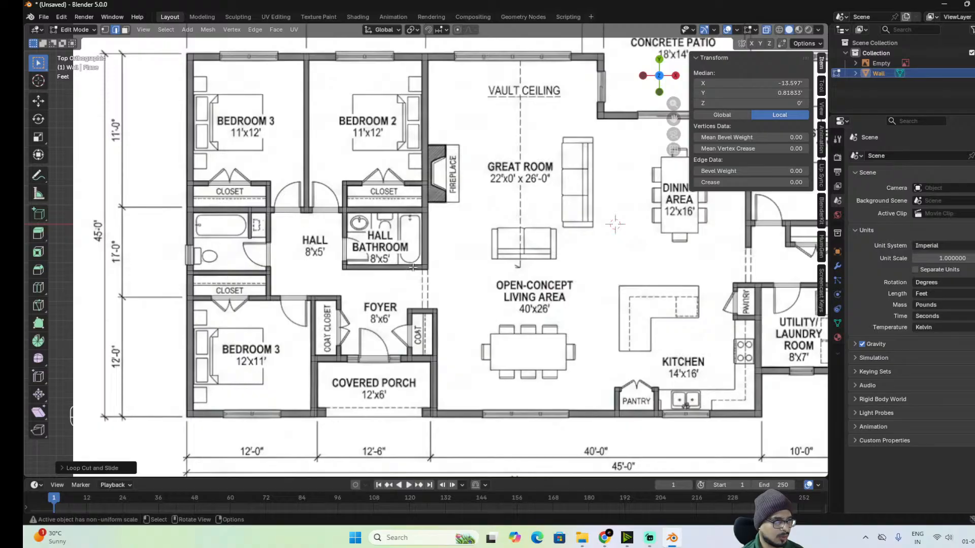
{"action": "left_click_drag", "start_coordinate": [768, 274], "coordinate": [307, 334], "text": "alt+shift"}
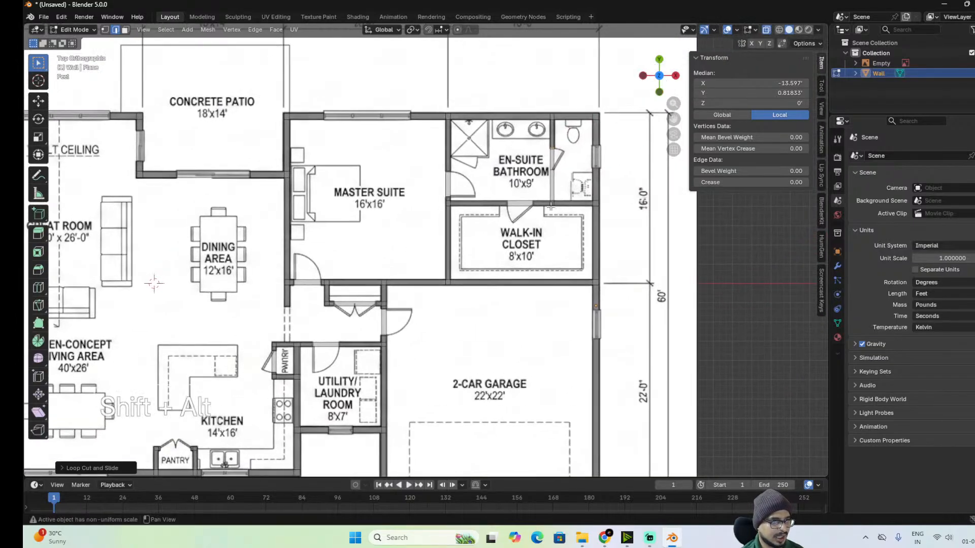
{"action": "left_click_drag", "start_coordinate": [551, 206], "coordinate": [511, 312], "text": "alt+shift"}
{"action": "scroll", "coordinate": [529, 344], "scroll_direction": "up", "scroll_amount": 3}
{"action": "scroll", "coordinate": [649, 328], "scroll_direction": "down", "scroll_amount": 2}
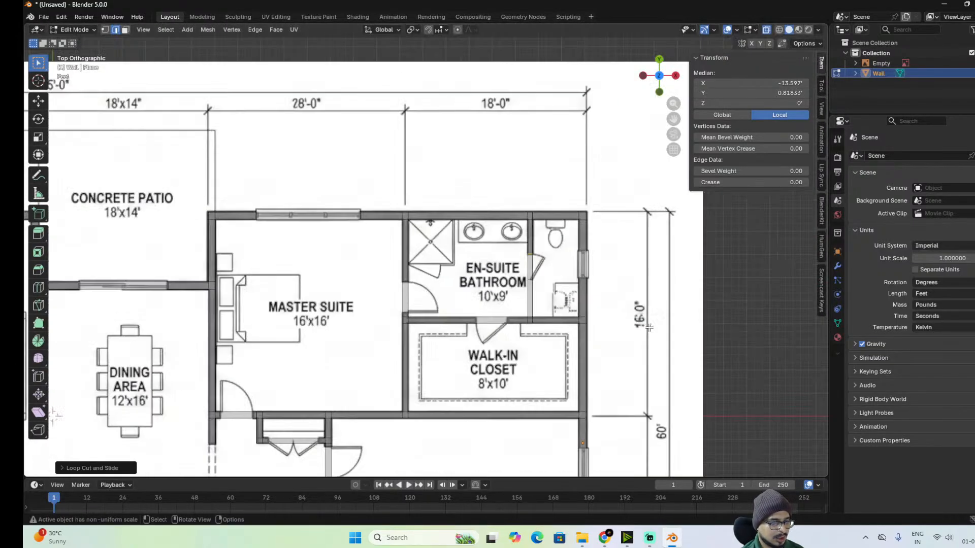
{"action": "scroll", "coordinate": [528, 336], "scroll_direction": "up", "scroll_amount": 2}
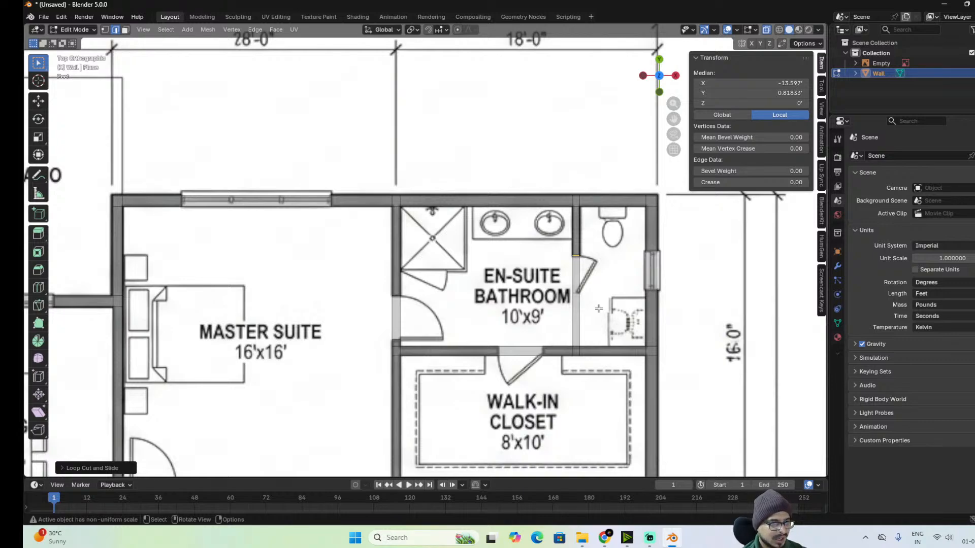
Check the traced wall mesh on its own by temporarily hiding the floor plan reference, looking for missing walls.
{"action": "scroll", "coordinate": [598, 309], "scroll_direction": "down", "scroll_amount": 8}
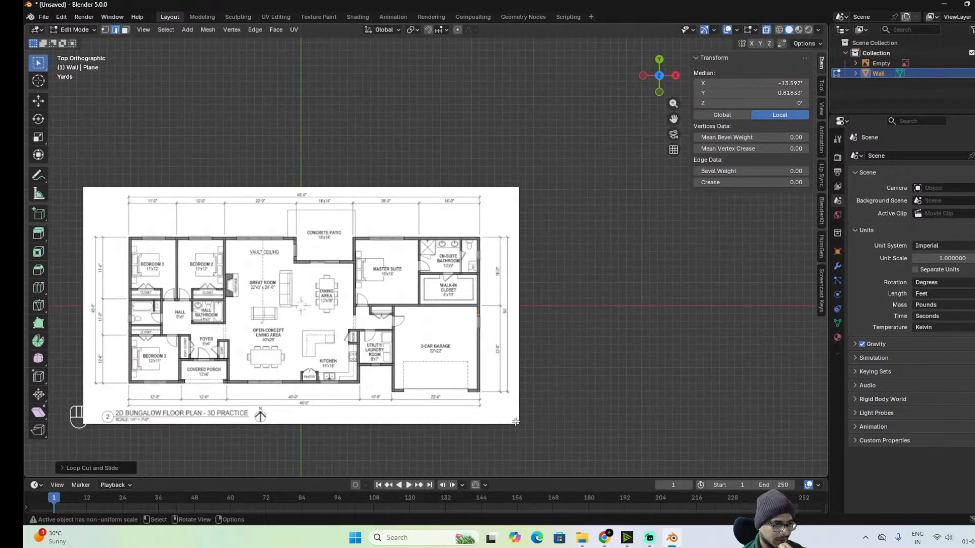
{"action": "scroll", "coordinate": [518, 421], "scroll_direction": "up", "scroll_amount": 2}
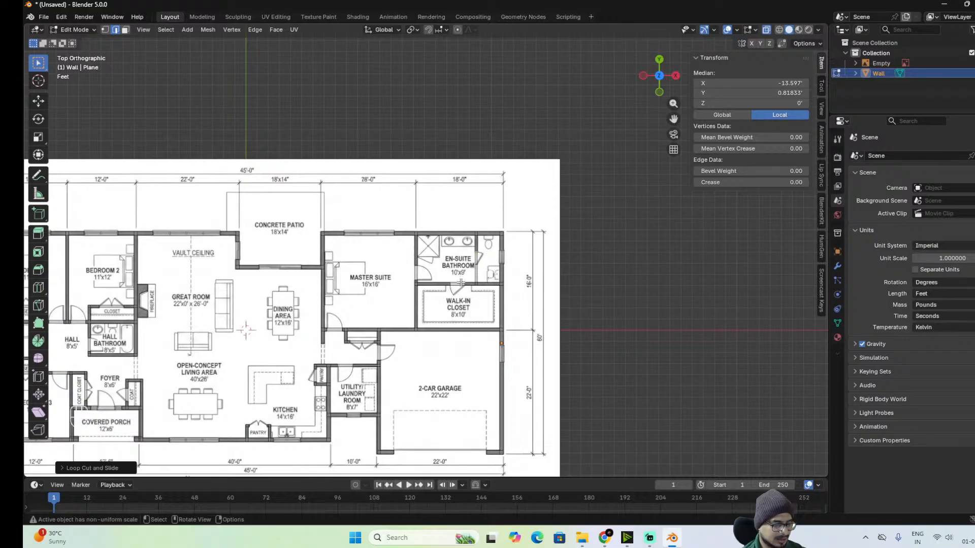
{"action": "scroll", "coordinate": [457, 287], "scroll_direction": "down", "scroll_amount": 3}
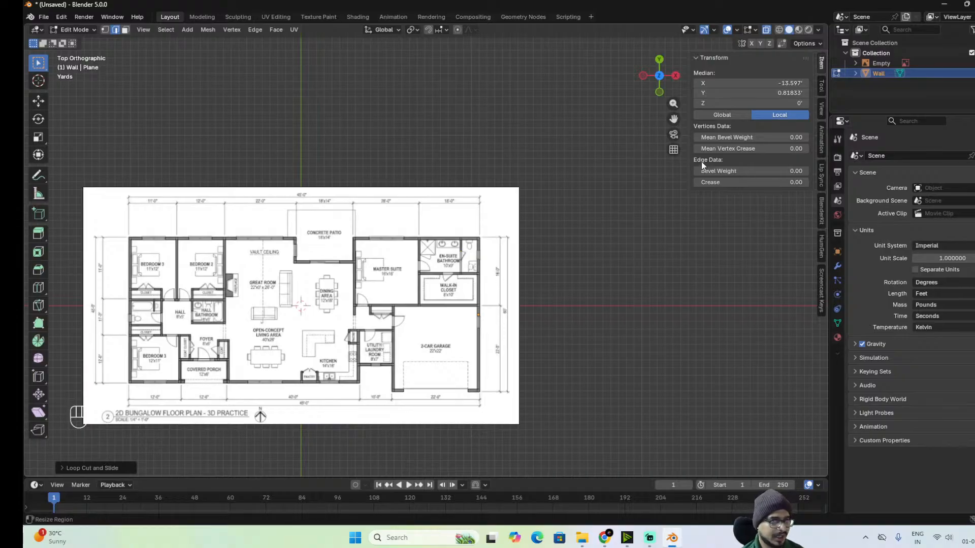
{"action": "left_click", "coordinate": [974, 63]}
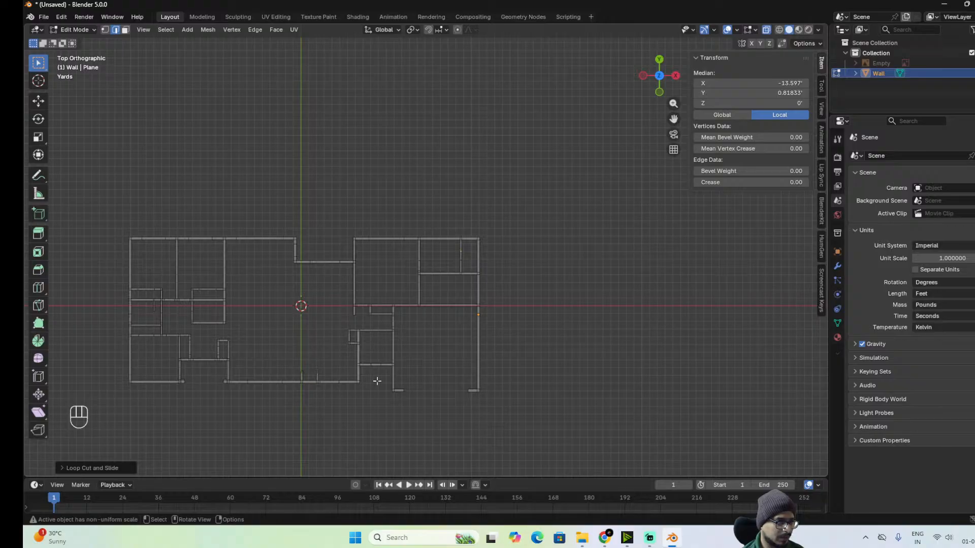
{"action": "middle_click_drag", "start_coordinate": [377, 381], "coordinate": [536, 389], "text": "shift"}
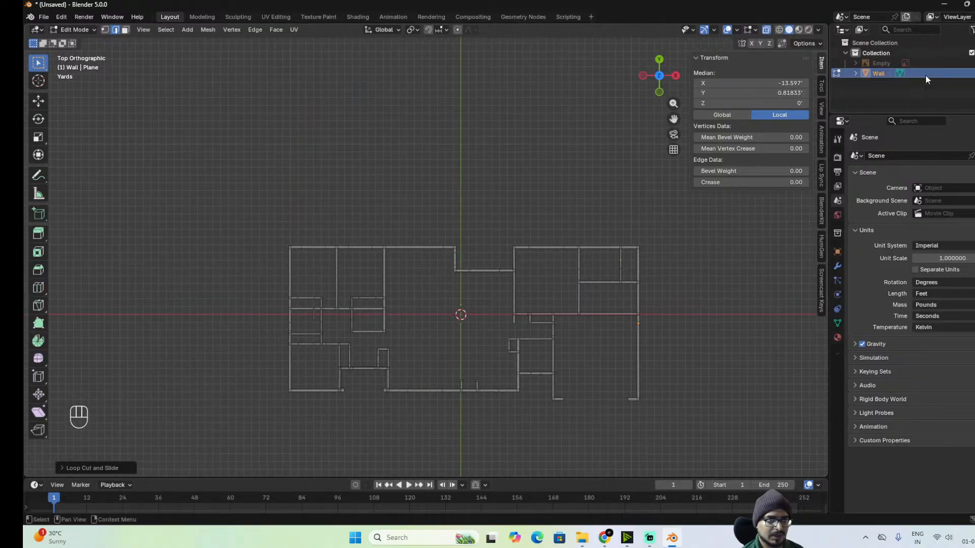
{"action": "left_click", "coordinate": [971, 63]}
{"action": "left_click", "coordinate": [965, 63]}
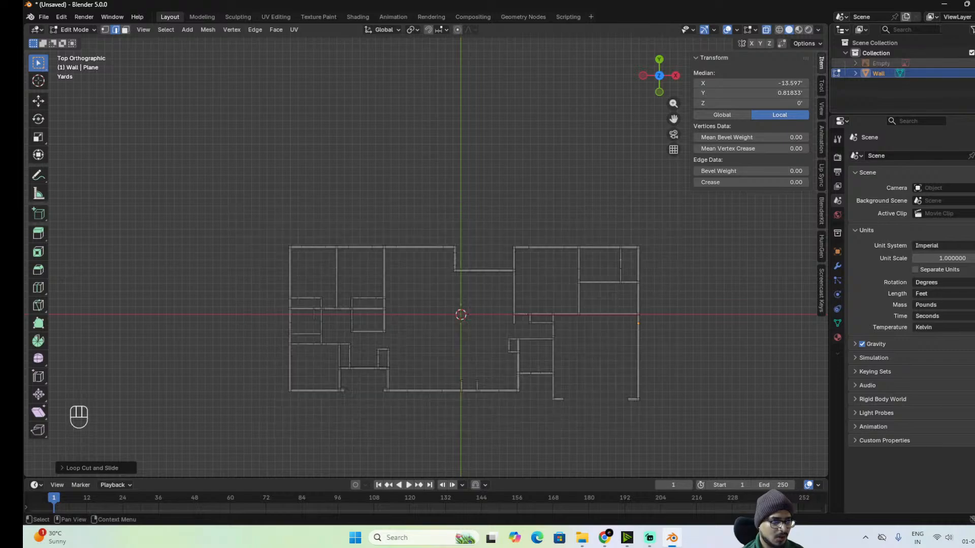
{"action": "left_click", "coordinate": [964, 63]}
Add a loop cut across the wall between Bedroom 2 and the great room, sliding it to the fireplace's upper edge on the plan.
{"action": "scroll", "coordinate": [436, 321], "scroll_direction": "up", "scroll_amount": 8}
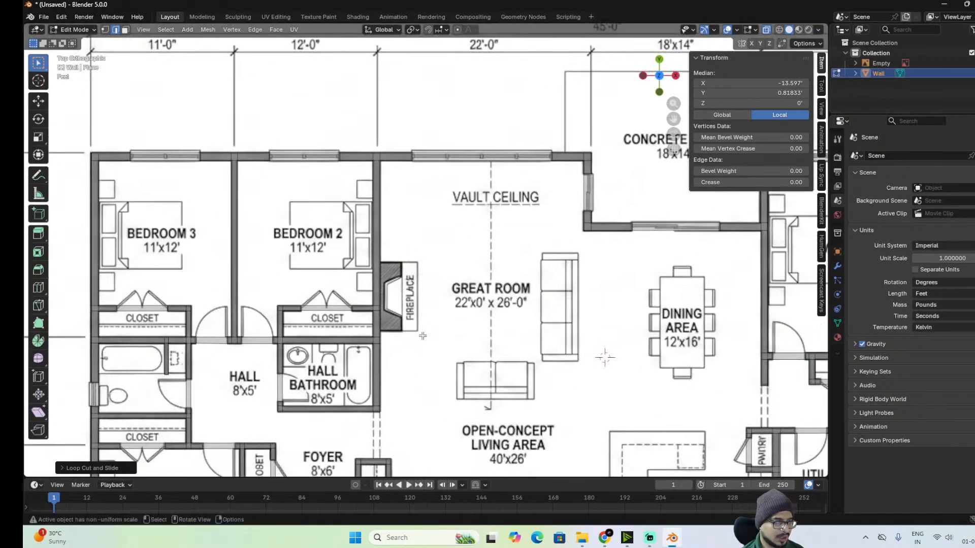
{"action": "scroll", "coordinate": [423, 336], "scroll_direction": "up", "scroll_amount": 3}
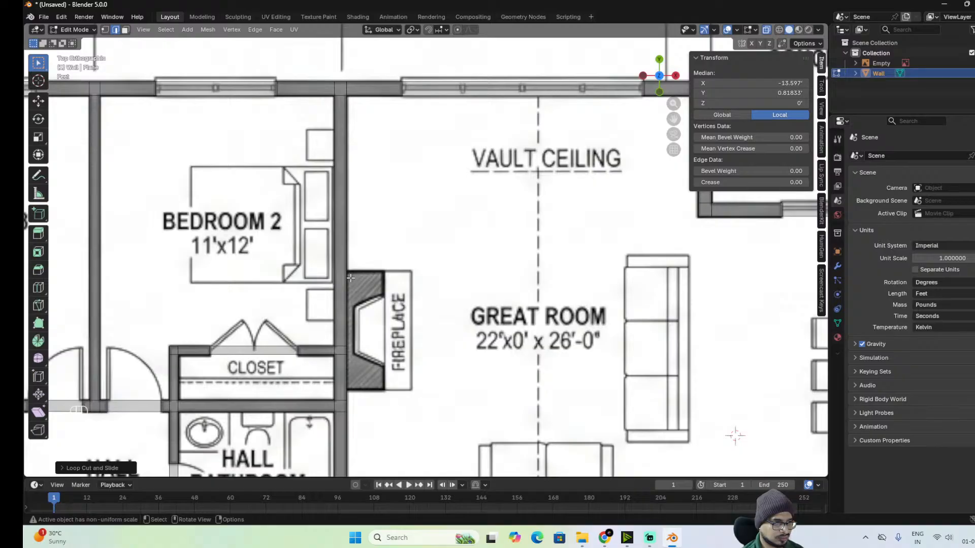
{"action": "key", "text": "ctrl+e"}
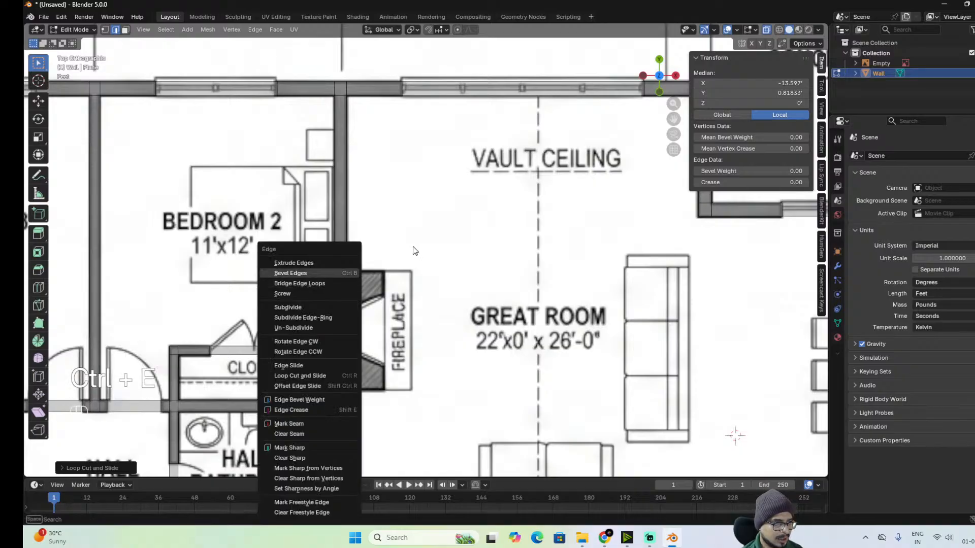
{"action": "key", "text": "Escape"}
{"action": "left_click", "coordinate": [345, 297]}
{"action": "key", "text": "Tab"}
{"action": "key", "text": "Tab"}
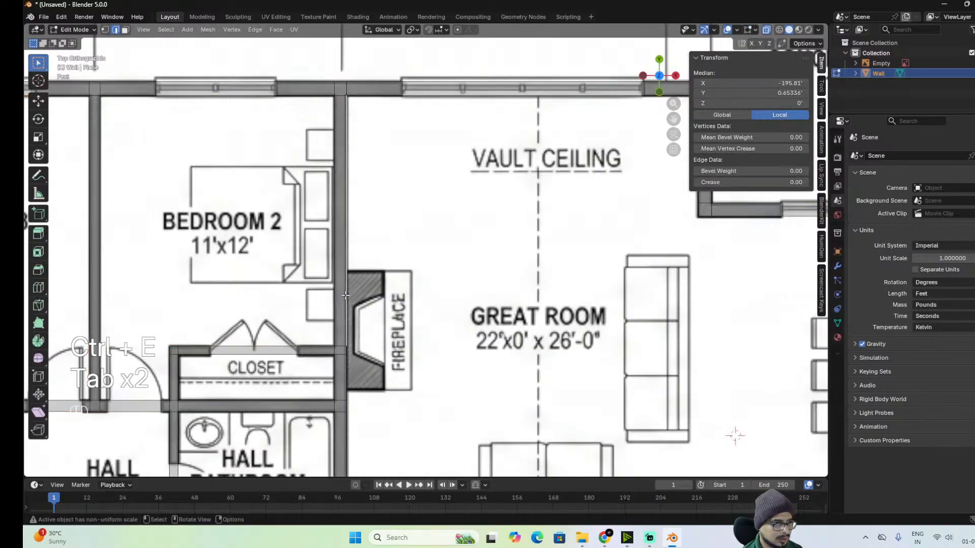
{"action": "key", "text": "ctrl+r"}
{"action": "left_click", "coordinate": [345, 285]}
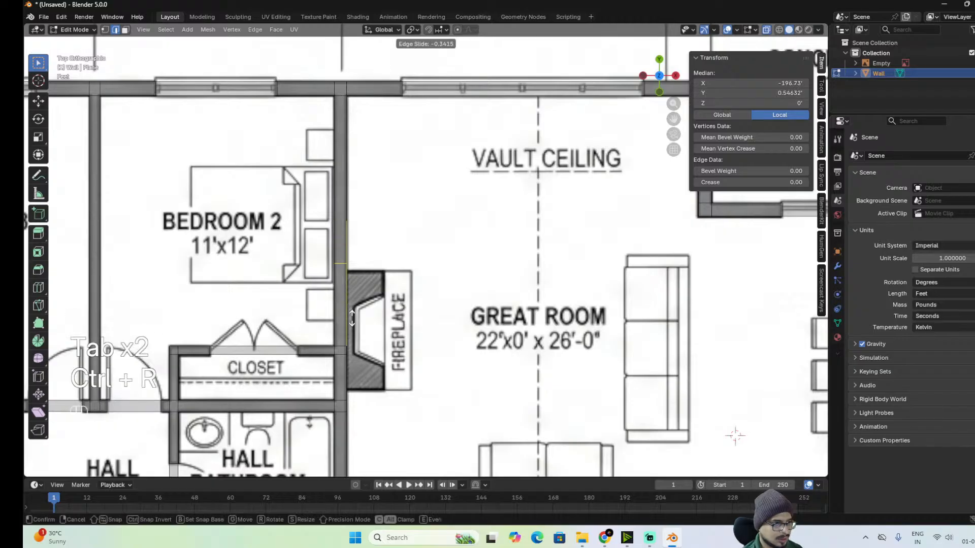
{"action": "left_click", "coordinate": [355, 328]}
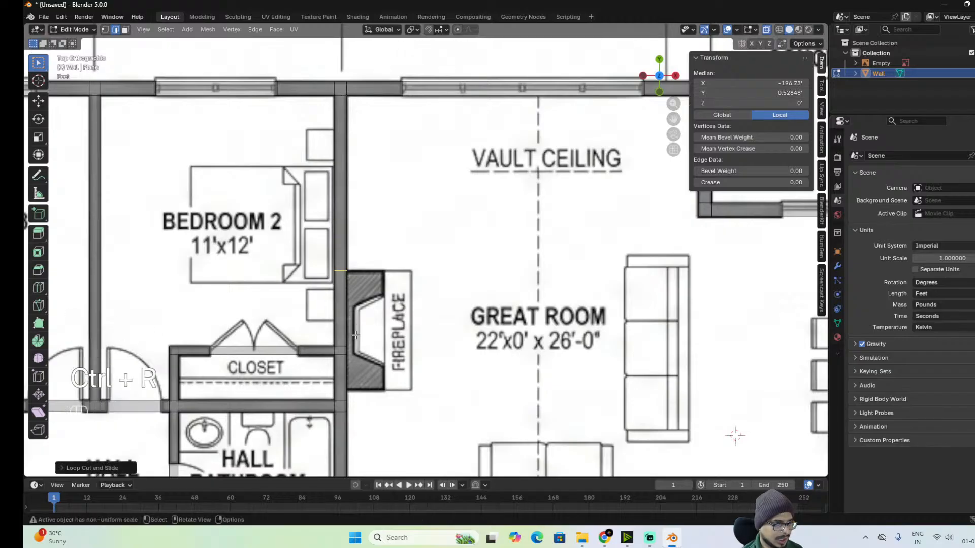
Add a second loop cut across the same wall beside the closet, sliding it to the fireplace's lower edge.
{"action": "key", "text": "ctrl+r"}
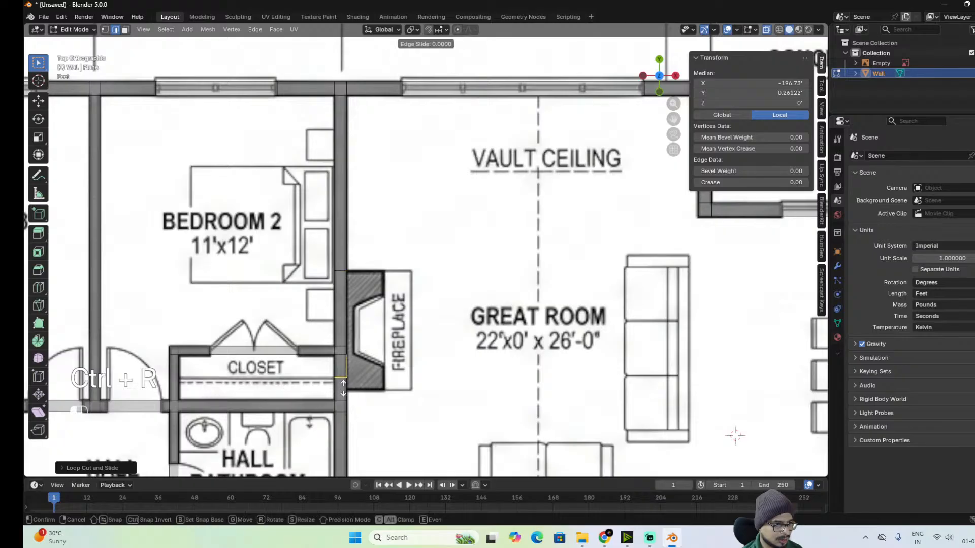
{"action": "left_click", "coordinate": [344, 391]}
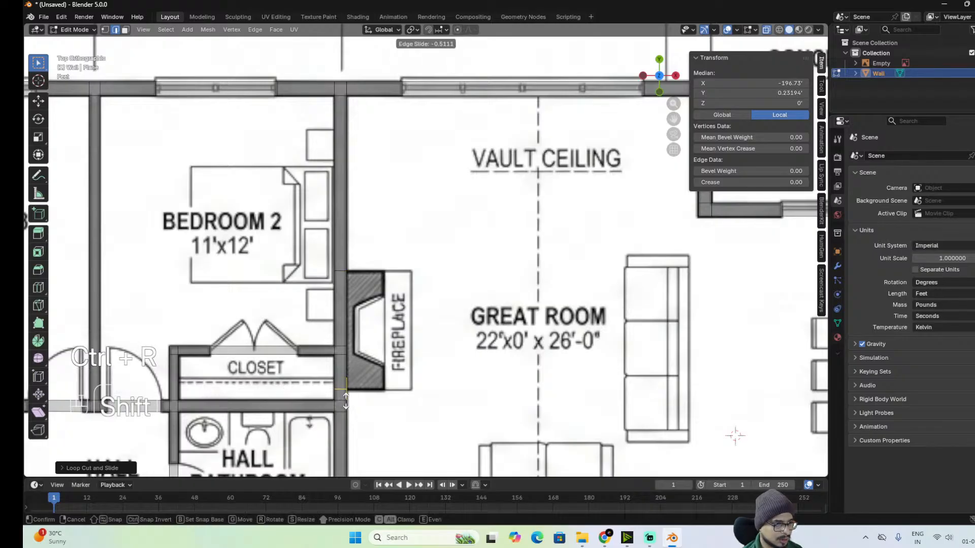
{"action": "left_click", "coordinate": [346, 401], "text": "shift"}
Extrude the wall edges between the two cuts along X into the great room to cover the hatched fireplace block.
{"action": "left_click", "coordinate": [347, 314]}
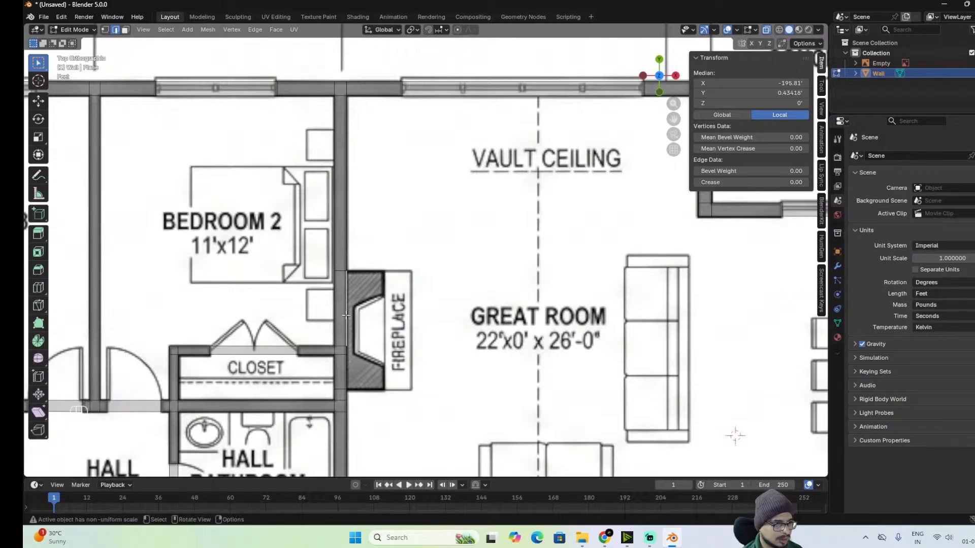
{"action": "left_click", "coordinate": [347, 352], "text": "shift"}
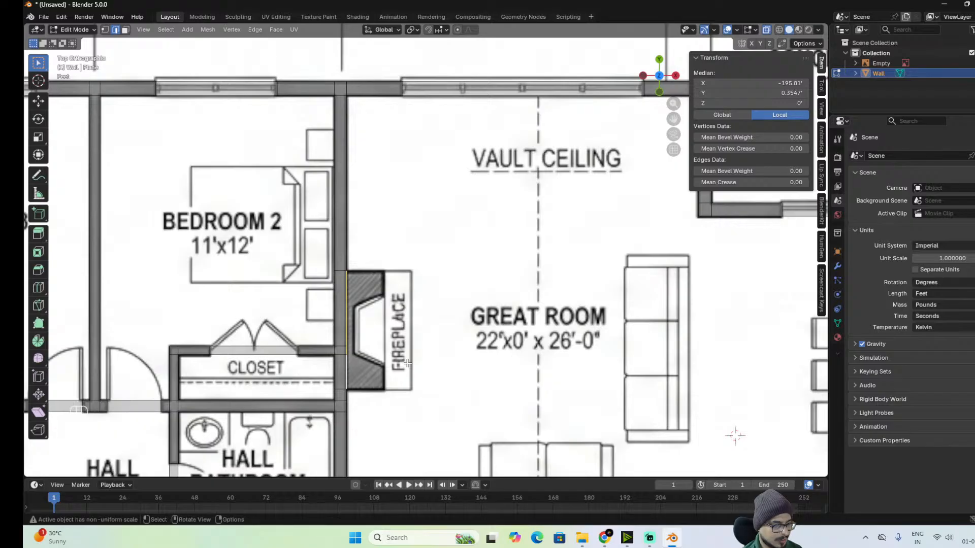
{"action": "key", "text": "e"}
{"action": "key", "text": "x"}
{"action": "left_click", "coordinate": [442, 365]}
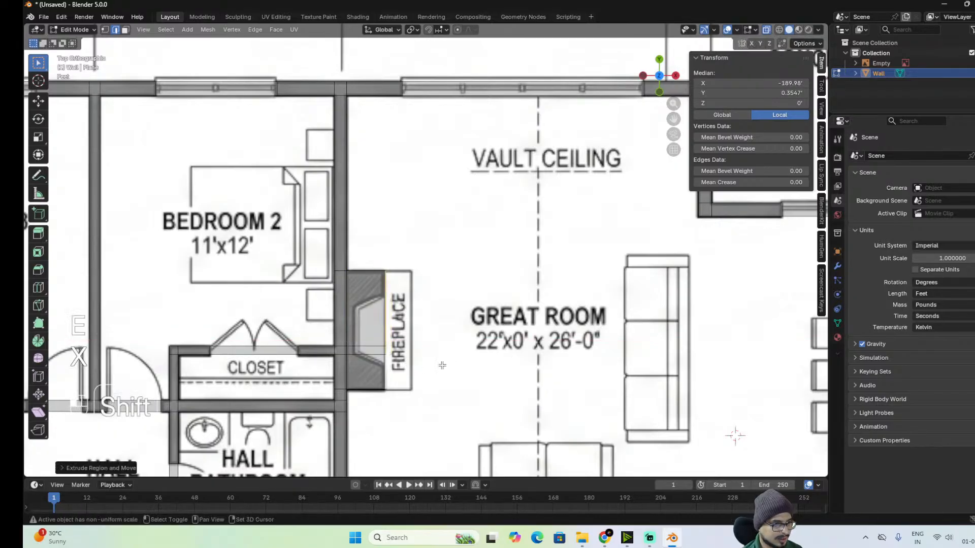
Hide the floor plan reference image and view the complete wall mesh in perspective.
{"action": "scroll", "coordinate": [444, 364], "scroll_direction": "down", "scroll_amount": 3}
{"action": "middle_click_drag", "start_coordinate": [457, 363], "coordinate": [532, 347]}
{"action": "key", "text": "Tab"}
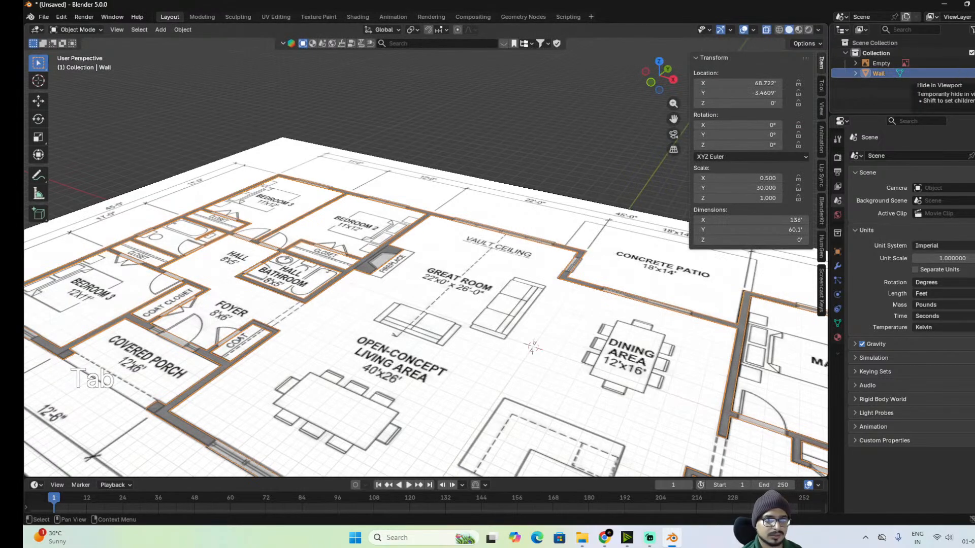
{"action": "left_click", "coordinate": [974, 64]}
{"action": "scroll", "coordinate": [620, 225], "scroll_direction": "down", "scroll_amount": 5}
{"action": "middle_click_drag", "start_coordinate": [620, 224], "coordinate": [532, 304], "text": "alt"}
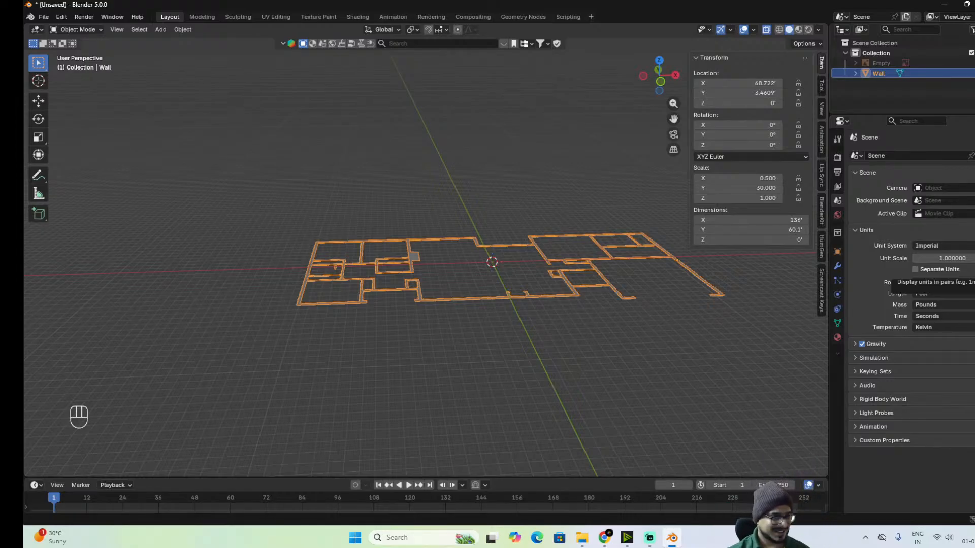
Select the entire wall mesh and extrude it 10 ft upward along global Z.
{"action": "key", "text": "Tab"}
{"action": "key", "text": "a"}
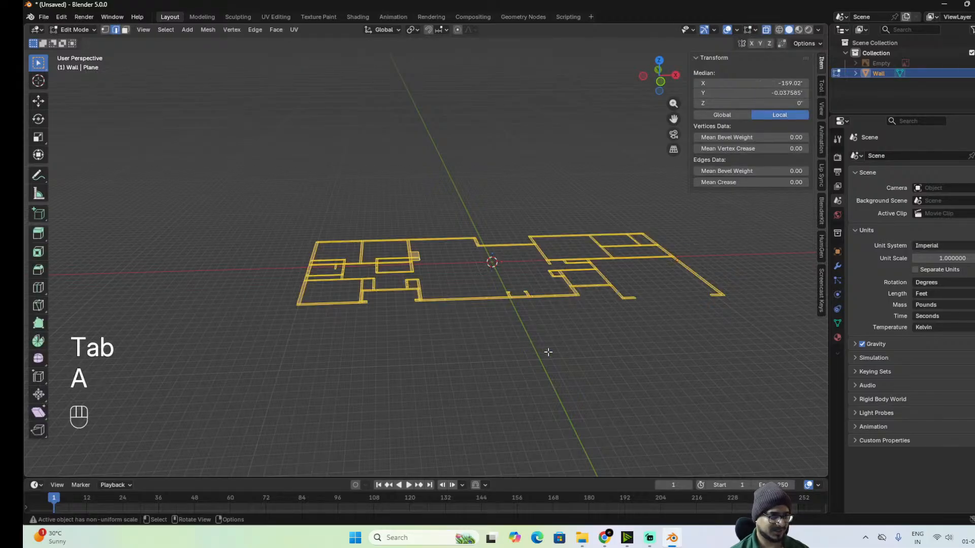
{"action": "middle_click_drag", "start_coordinate": [548, 352], "coordinate": [609, 359], "text": "alt"}
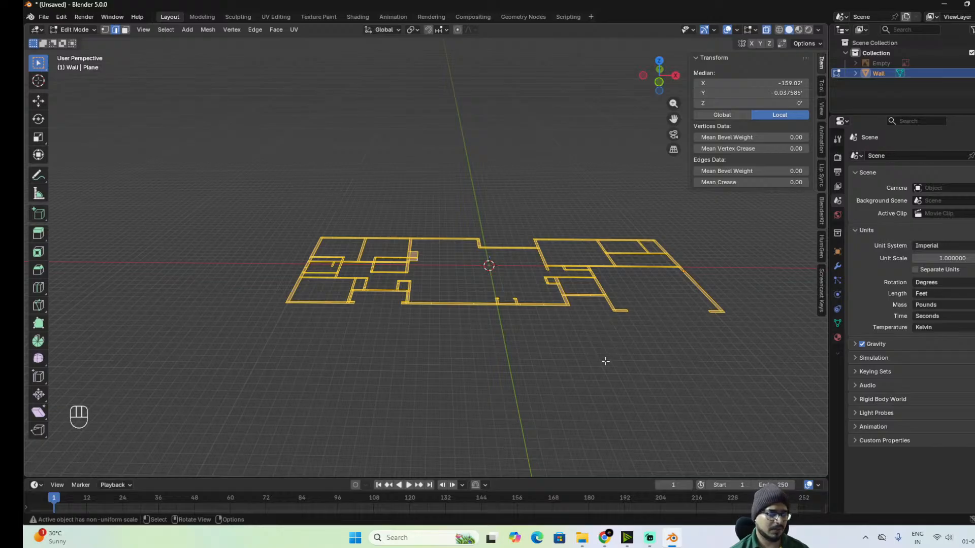
{"action": "middle_click_drag", "start_coordinate": [655, 337], "coordinate": [599, 351], "text": "alt"}
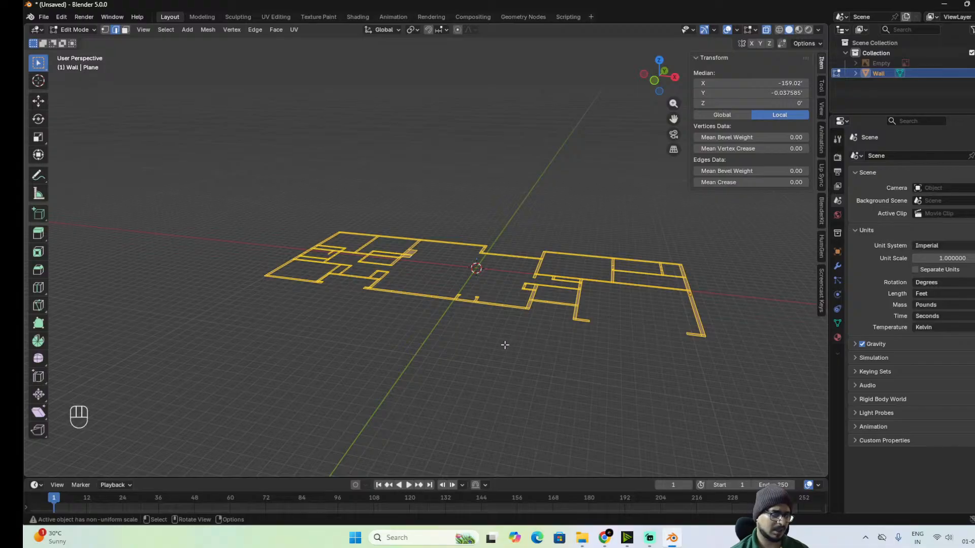
{"action": "middle_click_drag", "start_coordinate": [515, 224], "coordinate": [503, 313], "text": "alt"}
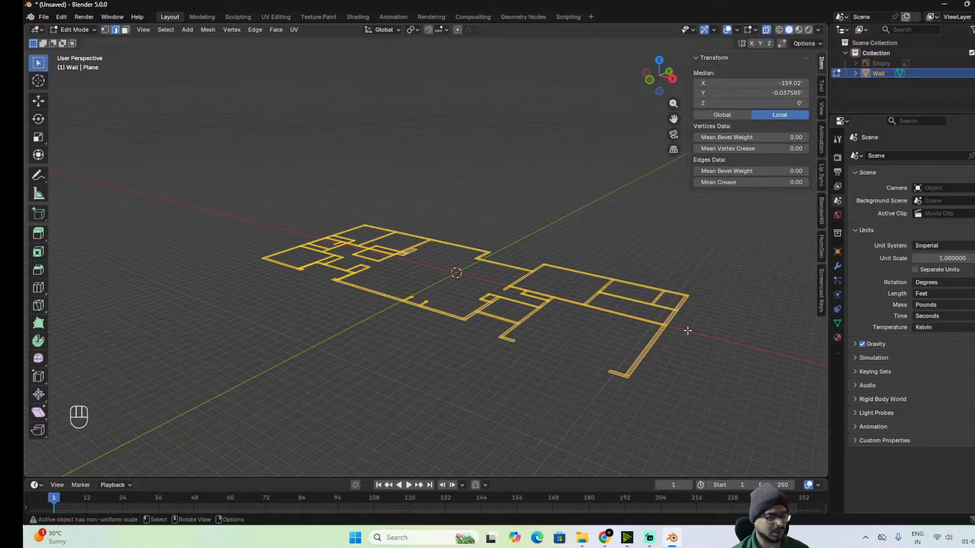
{"action": "left_click_drag", "start_coordinate": [554, 321], "coordinate": [548, 345], "text": "alt"}
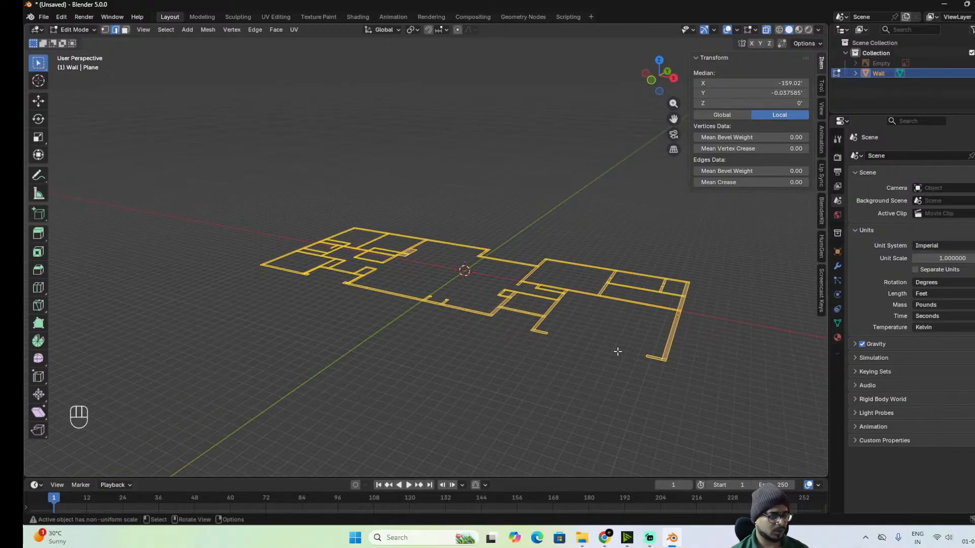
{"action": "key", "text": "e"}
{"action": "key", "text": "z"}
{"action": "key", "text": "z"}
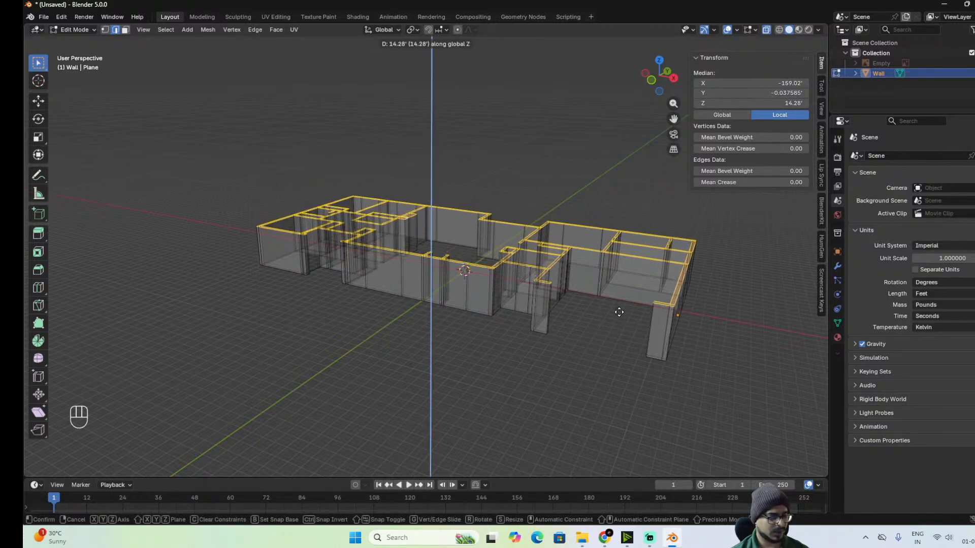
{"action": "type", "text": "10"}
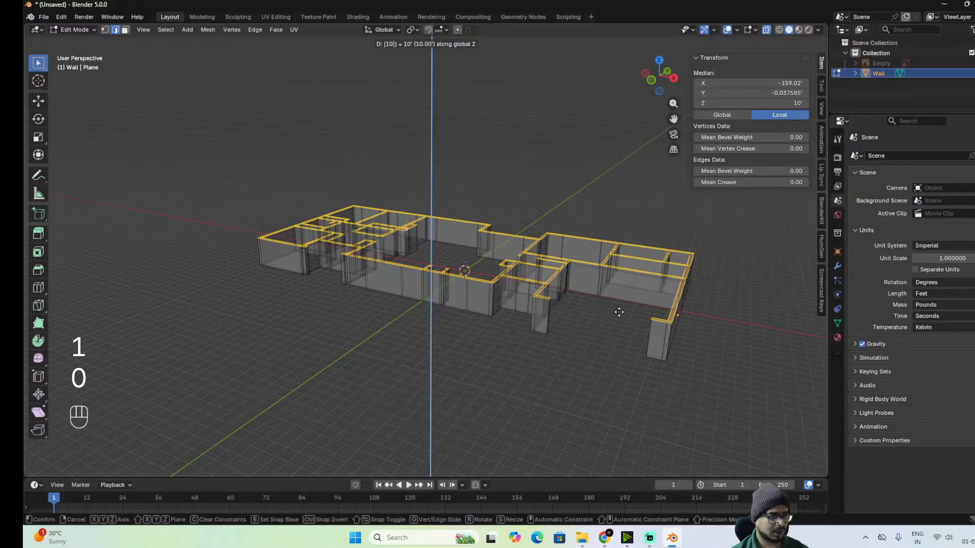
{"action": "left_click", "coordinate": [618, 312]}
Turn off X-ray display and inspect the extruded walls from several sides and from above.
{"action": "middle_click_drag", "start_coordinate": [516, 343], "coordinate": [630, 343], "text": "alt"}
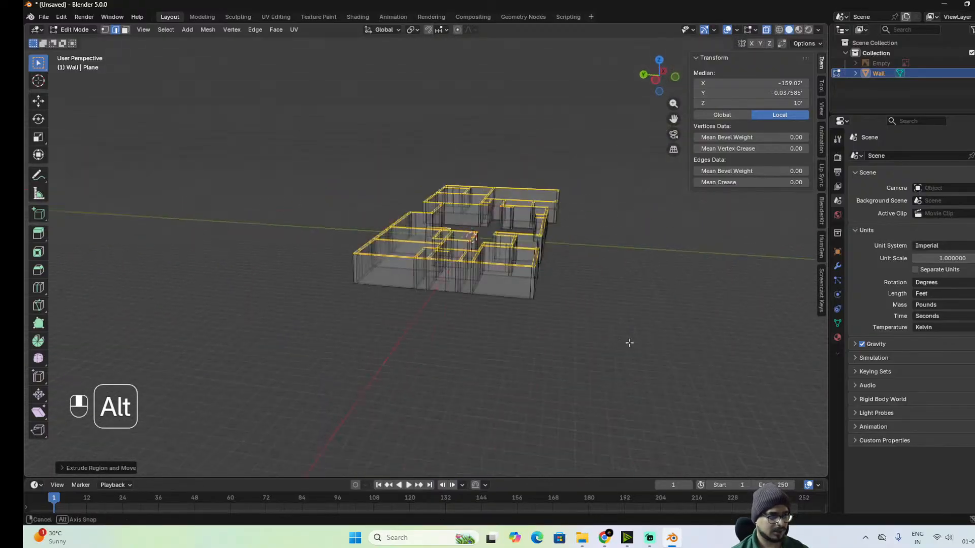
{"action": "key", "text": "alt+z"}
{"action": "middle_click_drag", "start_coordinate": [740, 354], "coordinate": [633, 341], "text": "alt"}
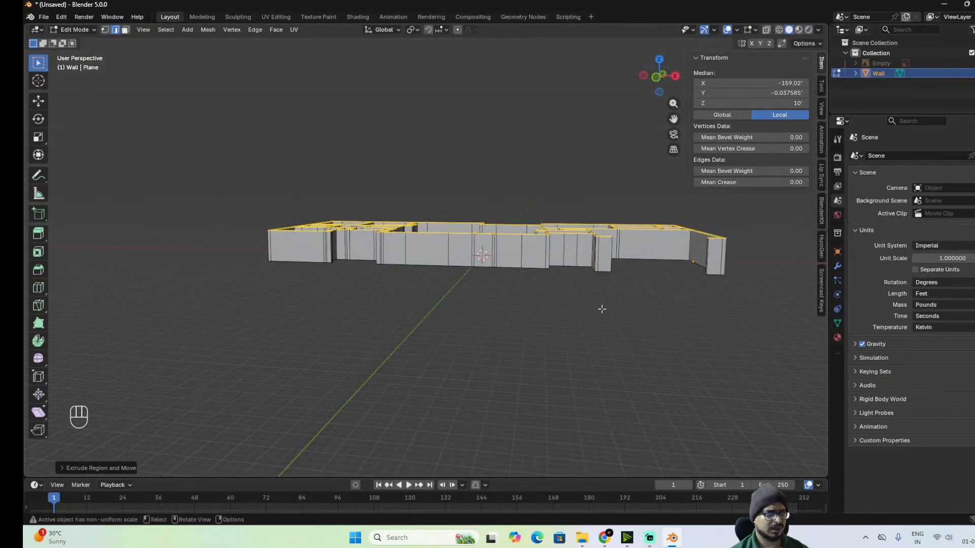
{"action": "scroll", "coordinate": [601, 309], "scroll_direction": "up", "scroll_amount": 1}
{"action": "middle_click_drag", "start_coordinate": [605, 296], "coordinate": [532, 368], "text": "alt+shift"}
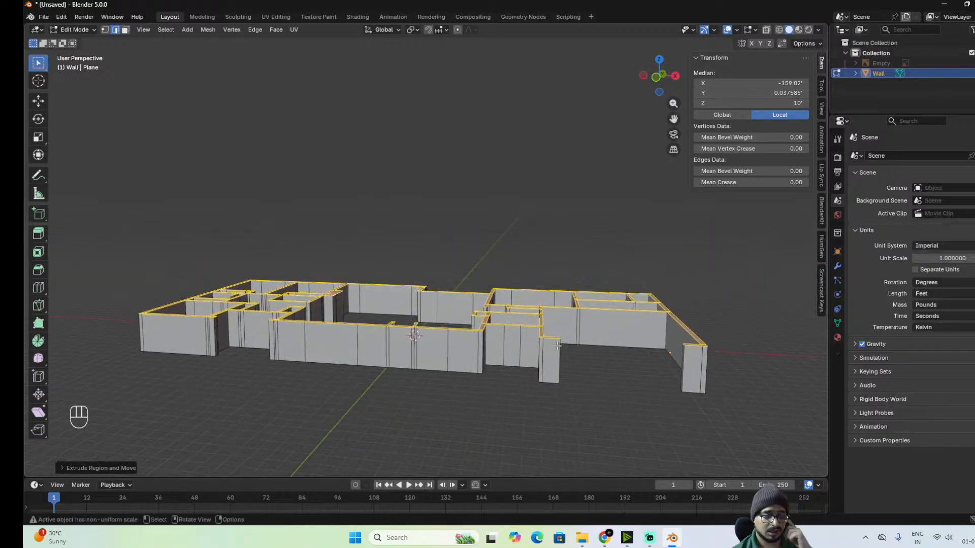
{"action": "scroll", "coordinate": [598, 315], "scroll_direction": "down", "scroll_amount": 3}
{"action": "scroll", "coordinate": [598, 315], "scroll_direction": "up", "scroll_amount": 1}
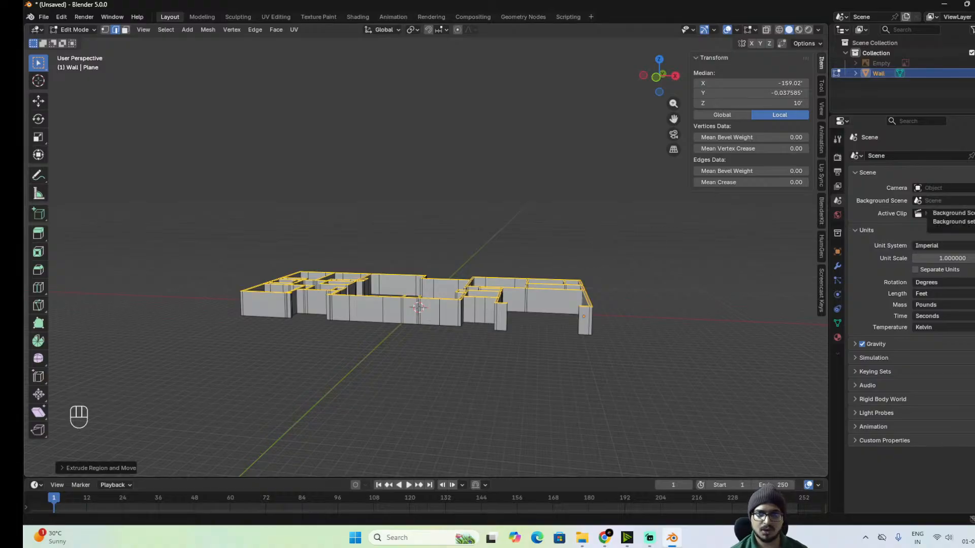
{"action": "middle_click_drag", "start_coordinate": [733, 301], "coordinate": [827, 152], "text": "alt"}
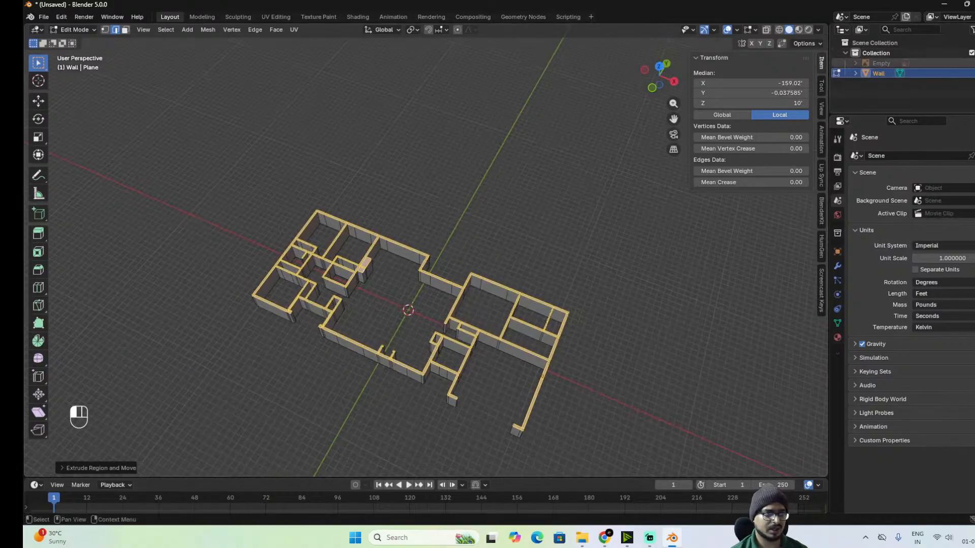
Show the floor plan reference image again beneath the extruded walls.
{"action": "left_click", "coordinate": [973, 63]}
{"action": "left_click_drag", "start_coordinate": [483, 407], "coordinate": [515, 354], "text": "alt"}
{"action": "scroll", "coordinate": [579, 276], "scroll_direction": "up", "scroll_amount": 2}
{"action": "left_click_drag", "start_coordinate": [625, 362], "coordinate": [573, 301], "text": "alt+shift"}
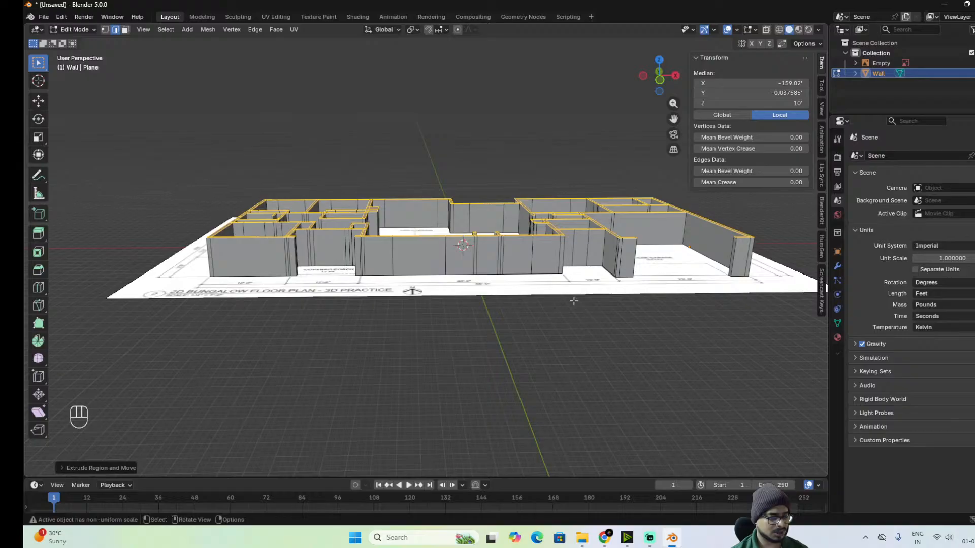
Raise the selected tops of all the walls by 2 ft along global Z and review the house from the porch corner.
{"action": "key", "text": "g"}
{"action": "key", "text": "z"}
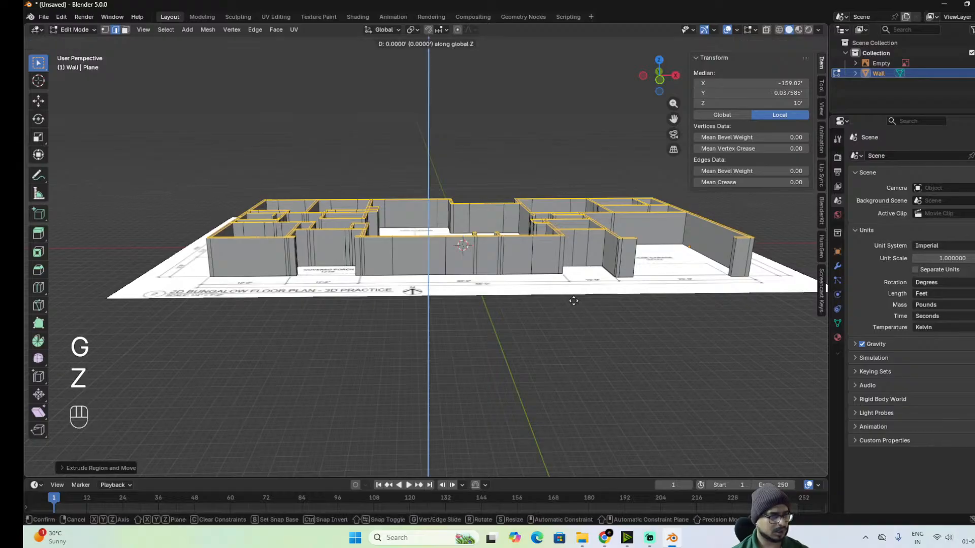
{"action": "key", "text": "2"}
{"action": "left_click", "coordinate": [568, 304]}
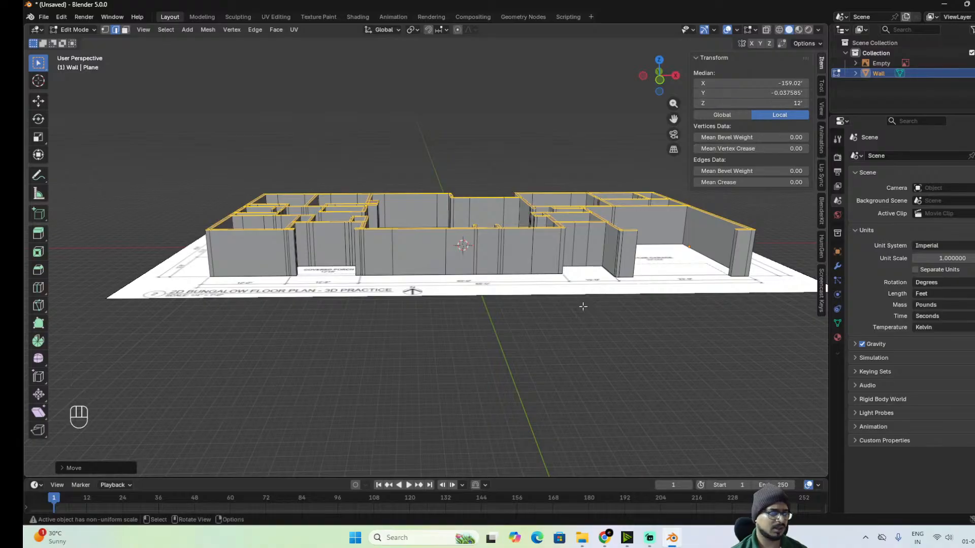
{"action": "middle_click_drag", "start_coordinate": [462, 301], "coordinate": [511, 317], "text": "alt"}
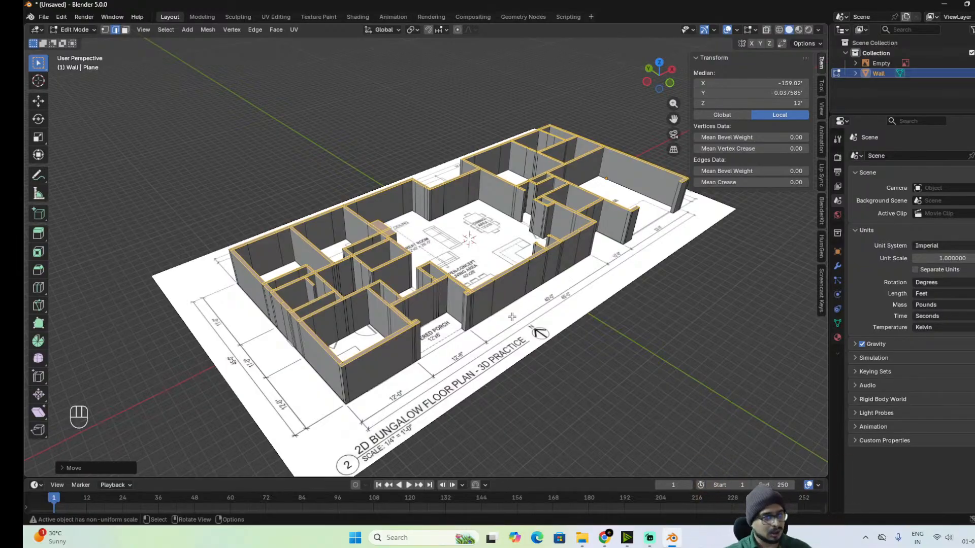
Finish editing the walls and add a new mesh plane at the centre of the floor plan.
{"action": "middle_click_drag", "start_coordinate": [297, 265], "coordinate": [483, 279], "text": "alt"}
{"action": "scroll", "coordinate": [472, 315], "scroll_direction": "up", "scroll_amount": 3}
{"action": "key", "text": "Tab"}
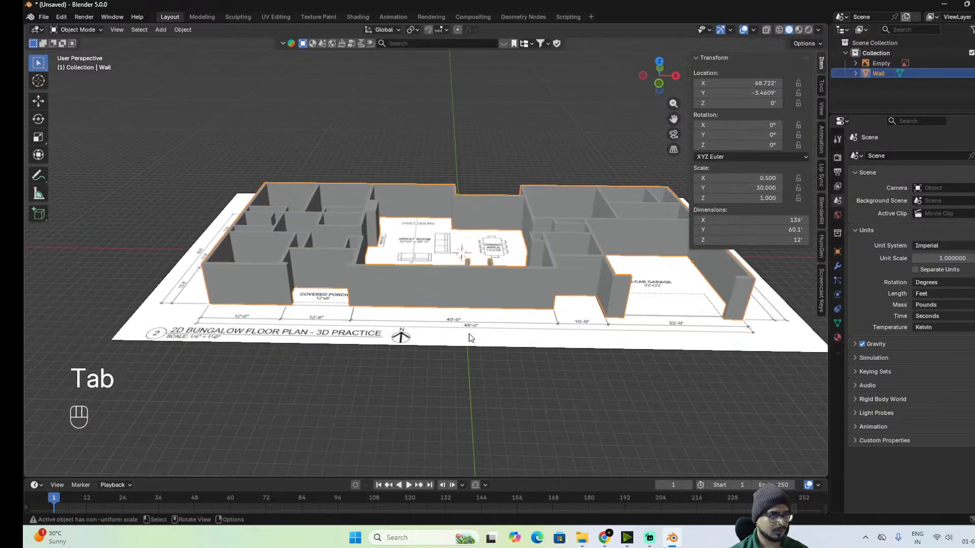
{"action": "left_click", "coordinate": [453, 339]}
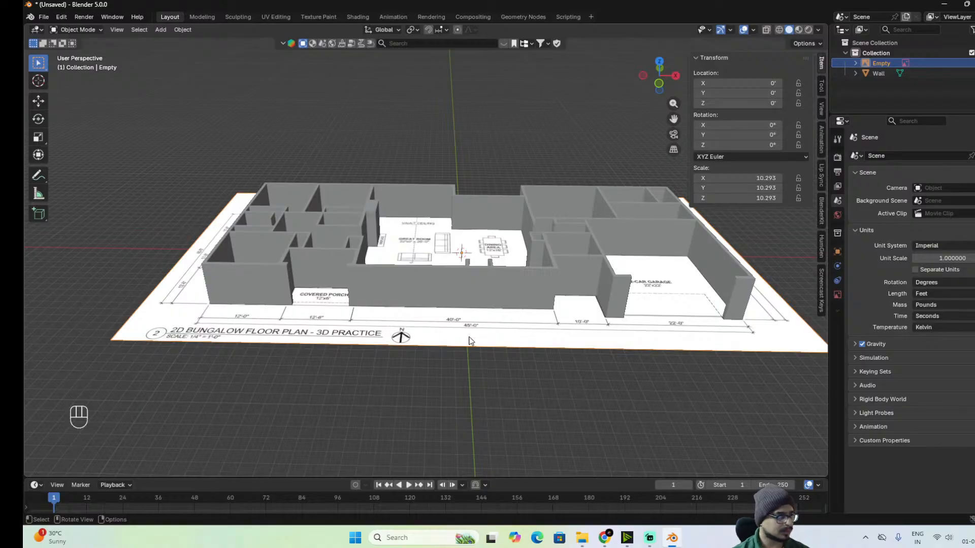
{"action": "key", "text": "shift+a"}
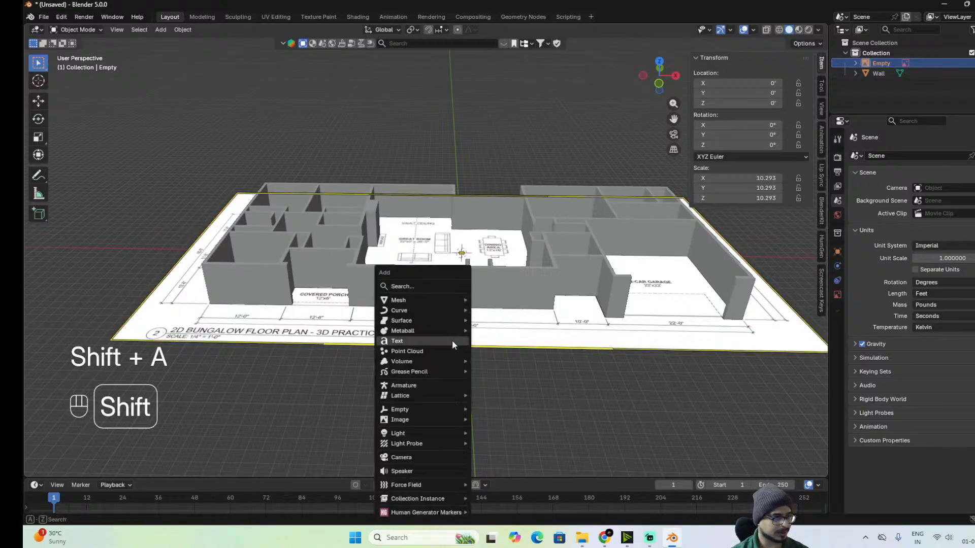
{"action": "mouse_move", "coordinate": [441, 302]}
{"action": "left_click", "coordinate": [524, 303]}
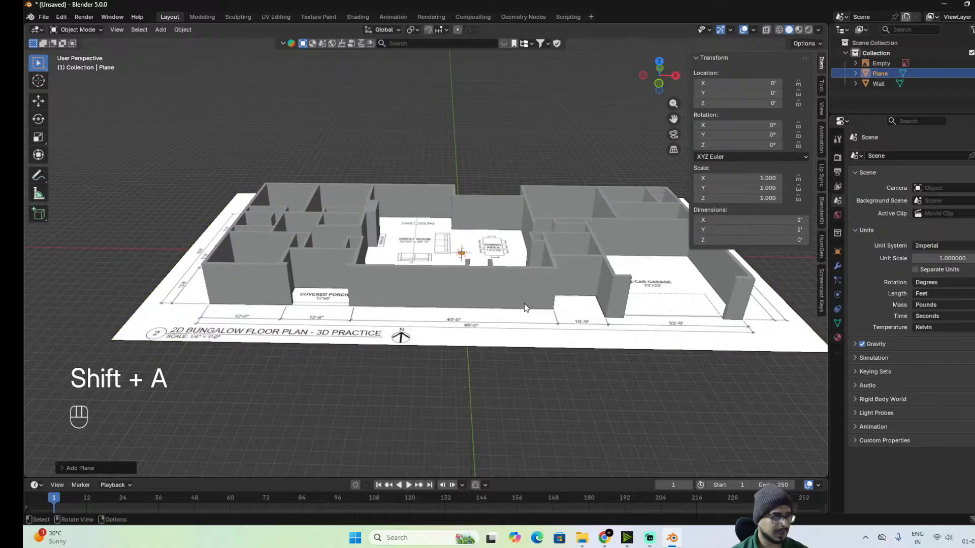
Scale the new plane's geometry in Edit Mode to about 252 ft square so it extends well beyond the floor plan.
{"action": "scroll", "coordinate": [543, 349], "scroll_direction": "down", "scroll_amount": 4}
{"action": "middle_click_drag", "start_coordinate": [544, 349], "coordinate": [547, 400], "text": "alt"}
{"action": "scroll", "coordinate": [547, 400], "scroll_direction": "up", "scroll_amount": 5}
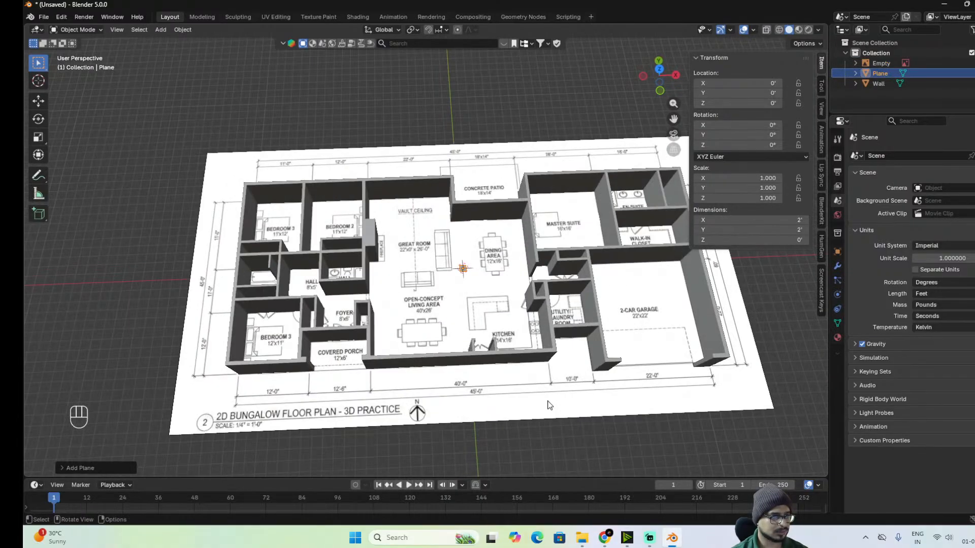
{"action": "key", "text": "s"}
{"action": "key", "text": "Tab"}
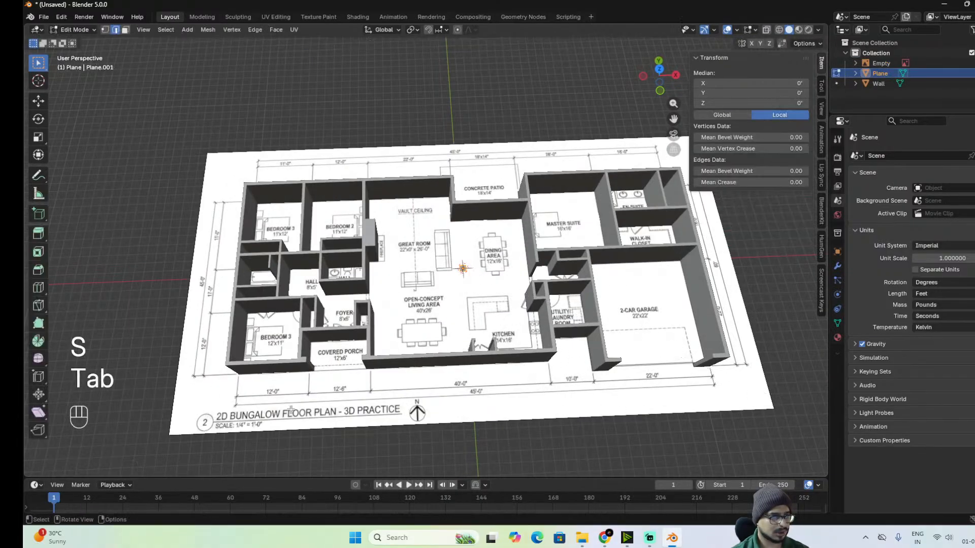
{"action": "key", "text": "s"}
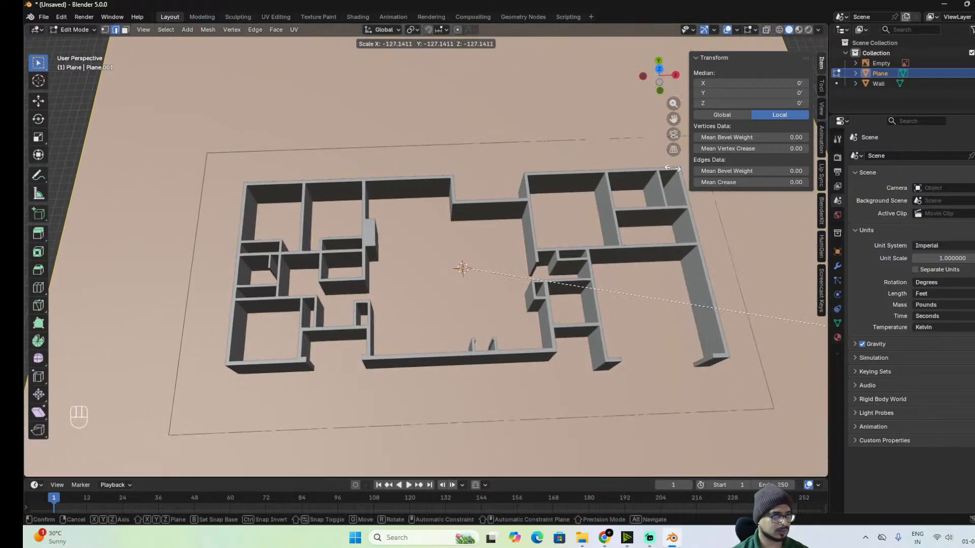
{"action": "left_click", "coordinate": [537, 162]}
{"action": "scroll", "coordinate": [555, 155], "scroll_direction": "down", "scroll_amount": 5}
{"action": "middle_click_drag", "start_coordinate": [538, 249], "coordinate": [572, 315], "text": "alt"}
{"action": "scroll", "coordinate": [567, 282], "scroll_direction": "up", "scroll_amount": 4}
{"action": "key", "text": "Tab"}
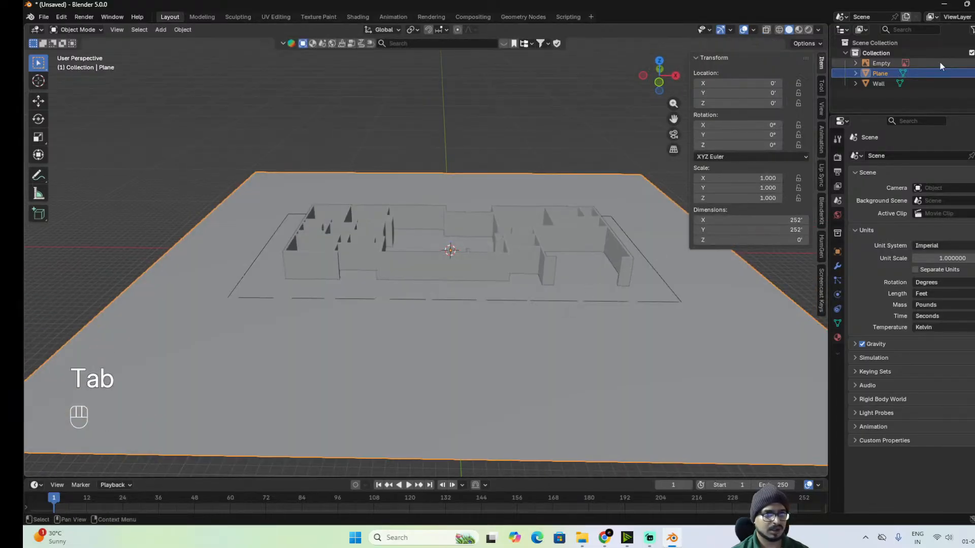
Rename the large plane beneath the house as Ground.
{"action": "double_click", "coordinate": [879, 72]}
{"action": "type", "text": "Gro"}
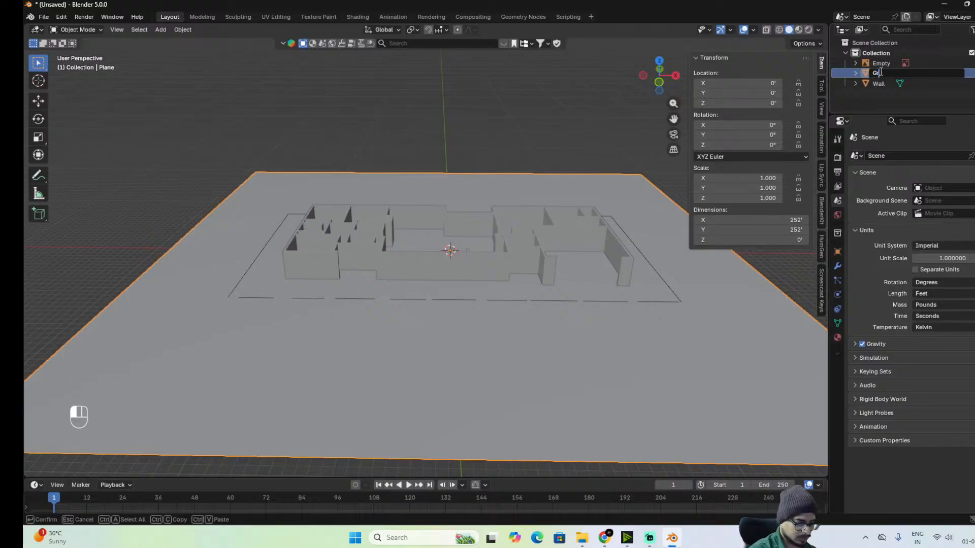
{"action": "type", "text": "und"}
{"action": "key", "text": "Return"}
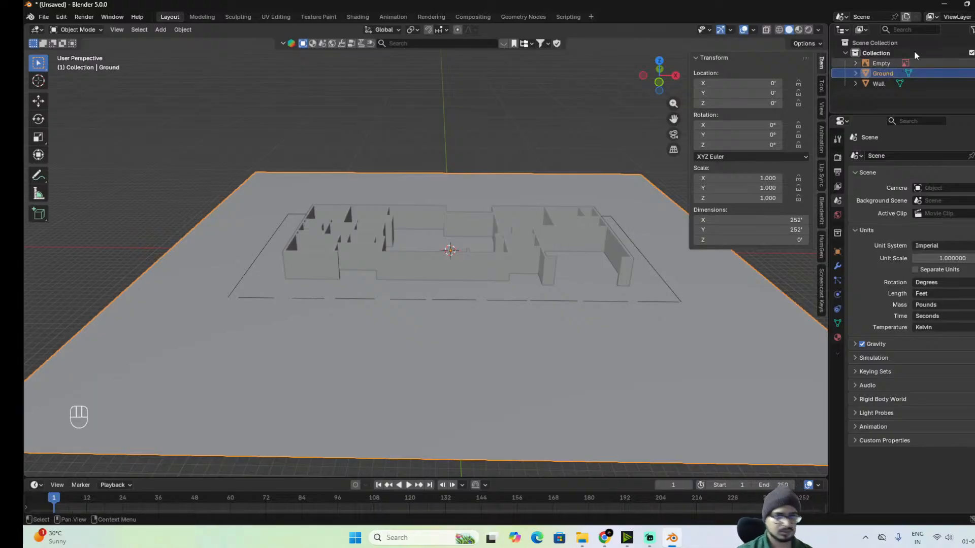
View the ground from above and examine the generated exterior image of the house for the lawn and driveway layout.
{"action": "key", "text": "Tab"}
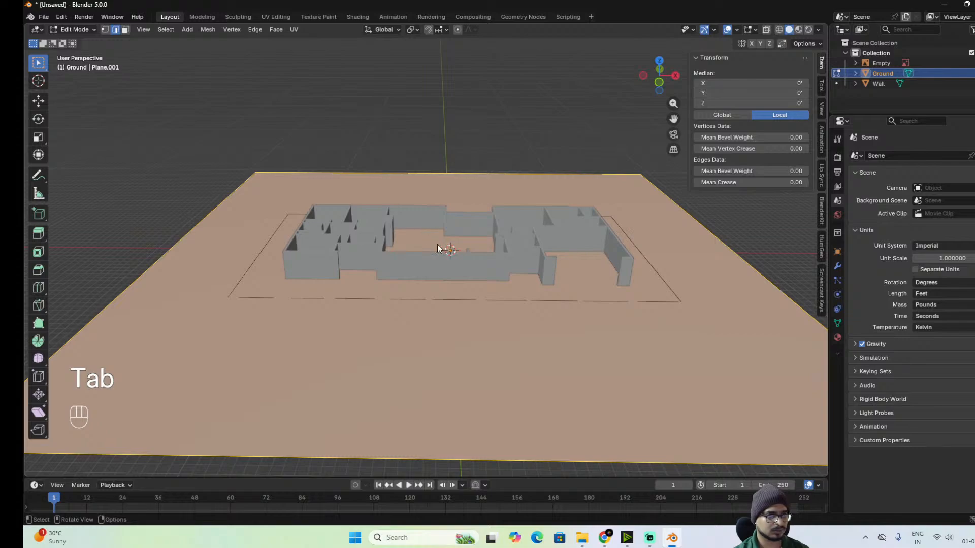
{"action": "key", "text": "Tab"}
{"action": "scroll", "coordinate": [454, 266], "scroll_direction": "down", "scroll_amount": 4}
{"action": "left_click_drag", "start_coordinate": [454, 266], "coordinate": [458, 310], "text": "alt"}
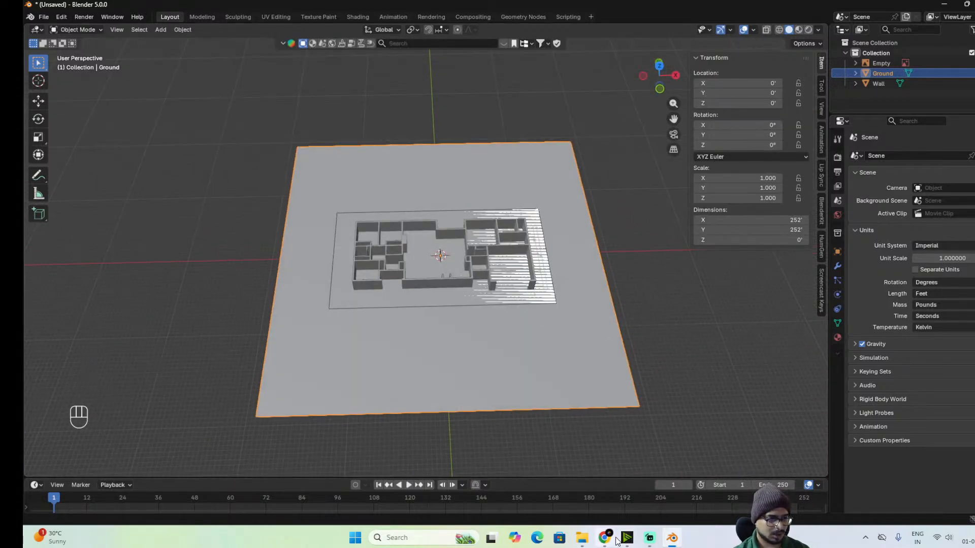
{"action": "mouse_move", "coordinate": [613, 543]}
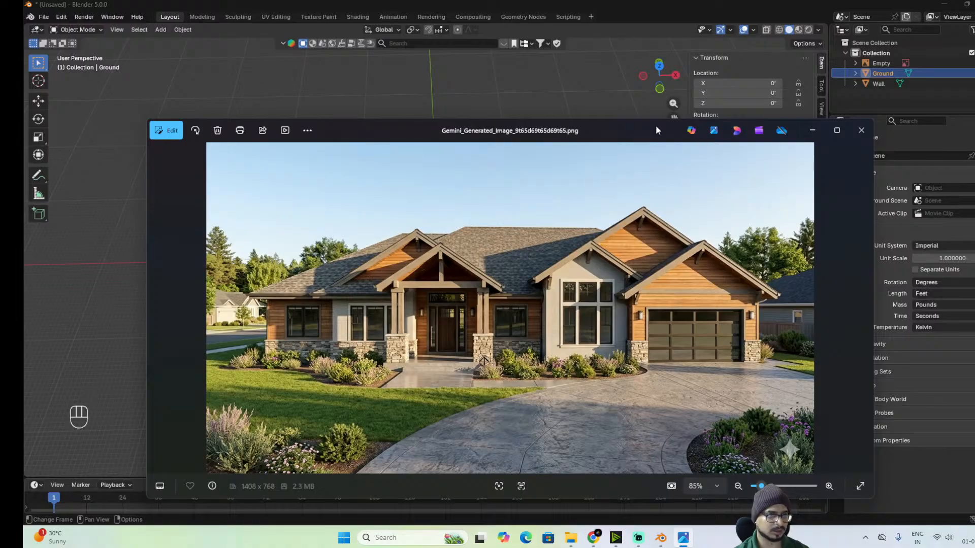
{"action": "left_click_drag", "start_coordinate": [636, 140], "coordinate": [974, 135]}
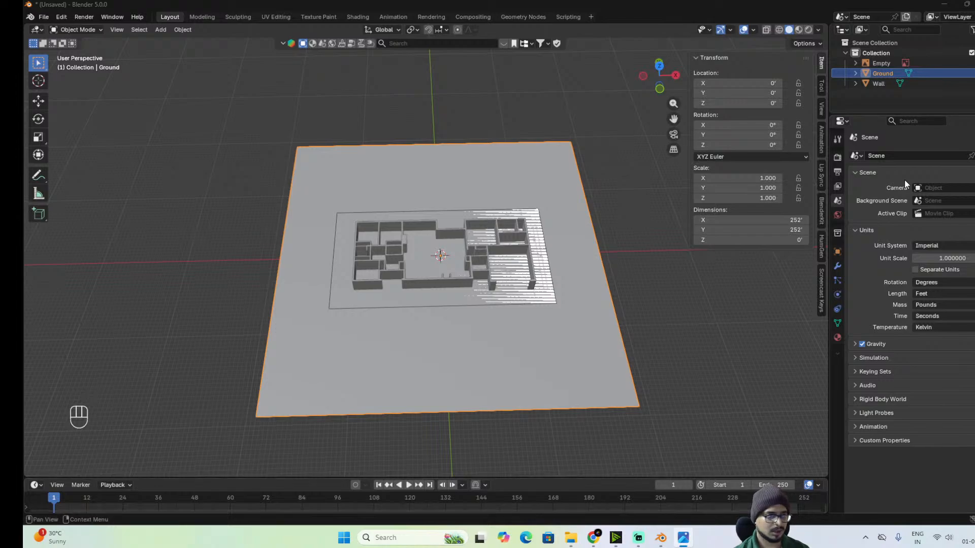
{"action": "left_click", "coordinate": [447, 298]}
{"action": "left_click", "coordinate": [447, 299]}
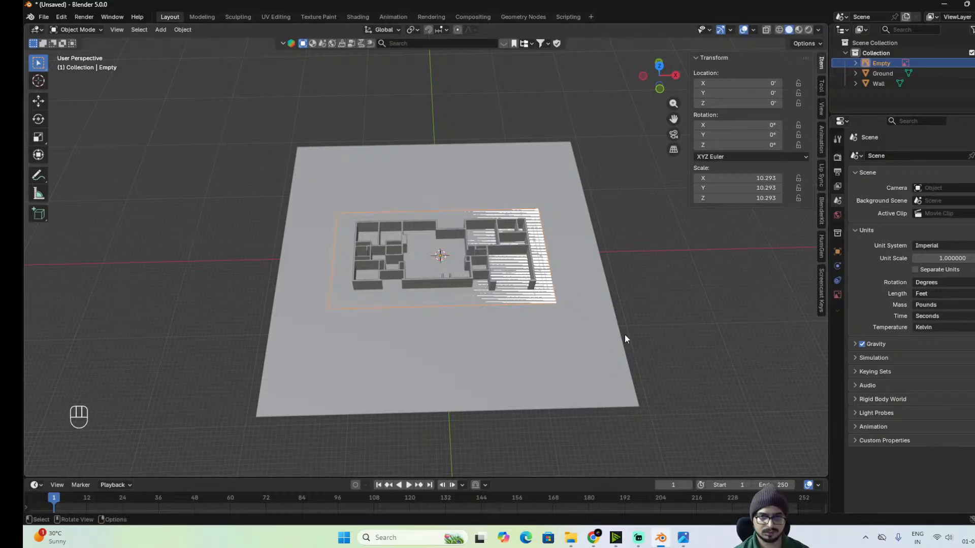
In top view, cut a loop across the ground parallel to the X axis just in front of the garage, at about Y -33.8 ft.
{"action": "scroll", "coordinate": [593, 404], "scroll_direction": "up", "scroll_amount": 3}
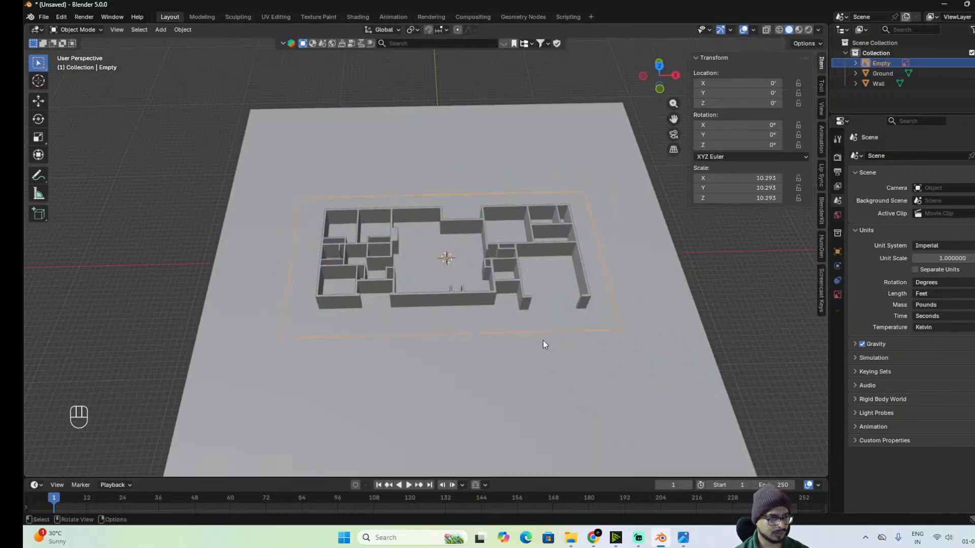
{"action": "mouse_move", "coordinate": [543, 345]}
{"action": "middle_mouse_down"}
{"action": "mouse_move", "coordinate": [572, 374]}
{"action": "mouse_move", "coordinate": [536, 347]}
{"action": "middle_mouse_up"}
{"action": "left_click", "coordinate": [570, 406]}
{"action": "key", "text": "Tab"}
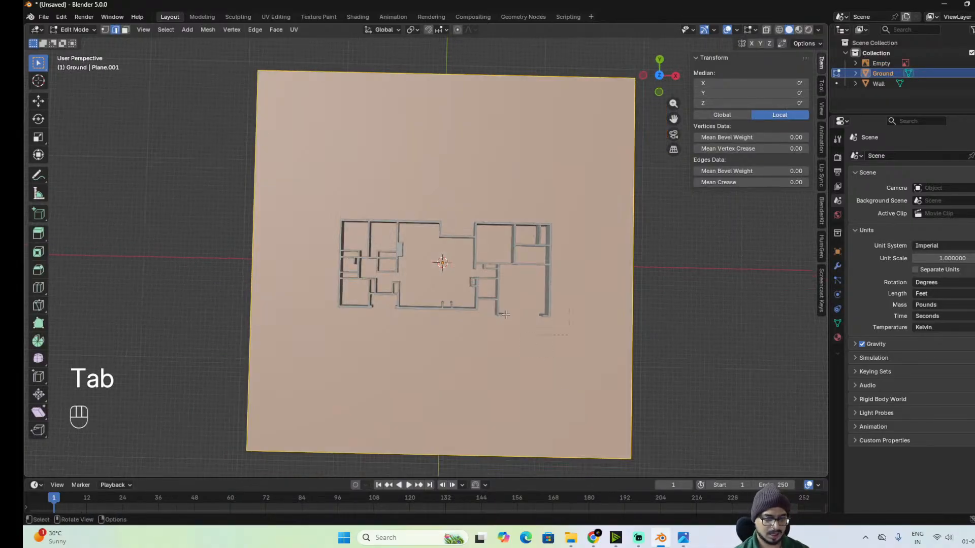
{"action": "key", "text": "KP_7"}
{"action": "key", "text": "ctrl+r"}
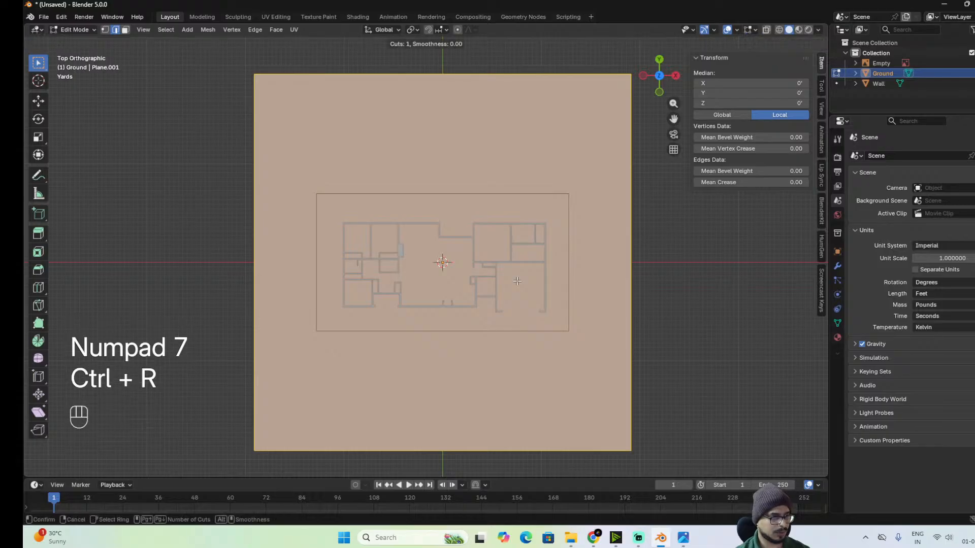
{"action": "left_click", "coordinate": [233, 263]}
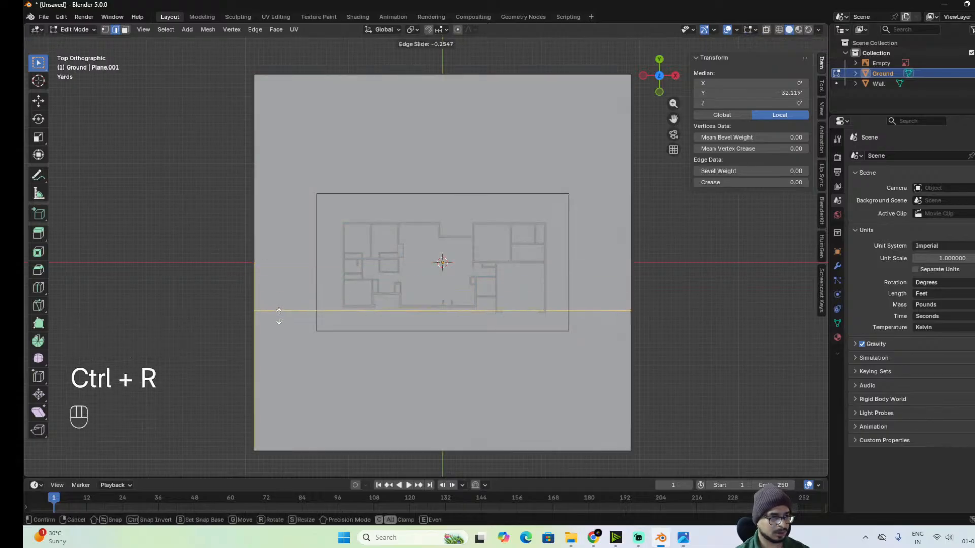
{"action": "key", "text": "shift"}
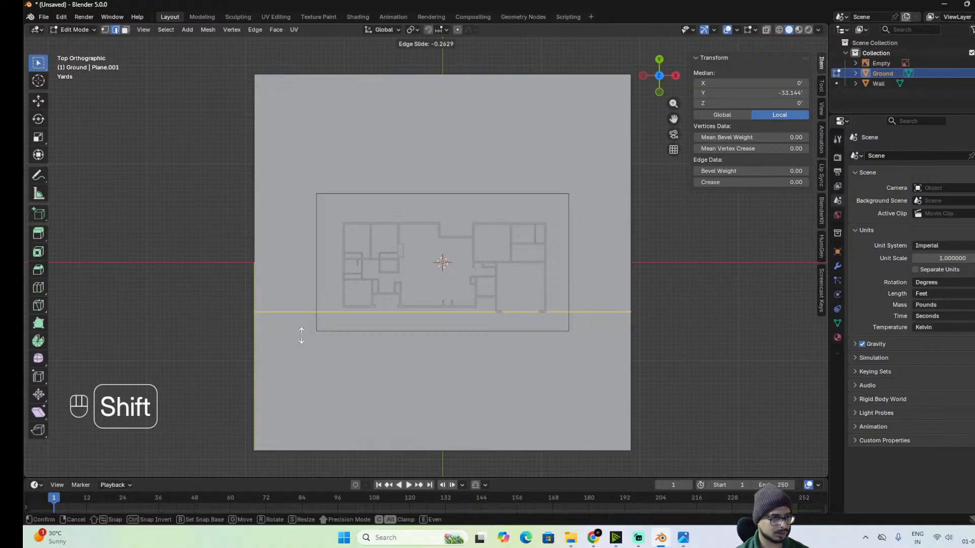
{"action": "left_click", "coordinate": [301, 341]}
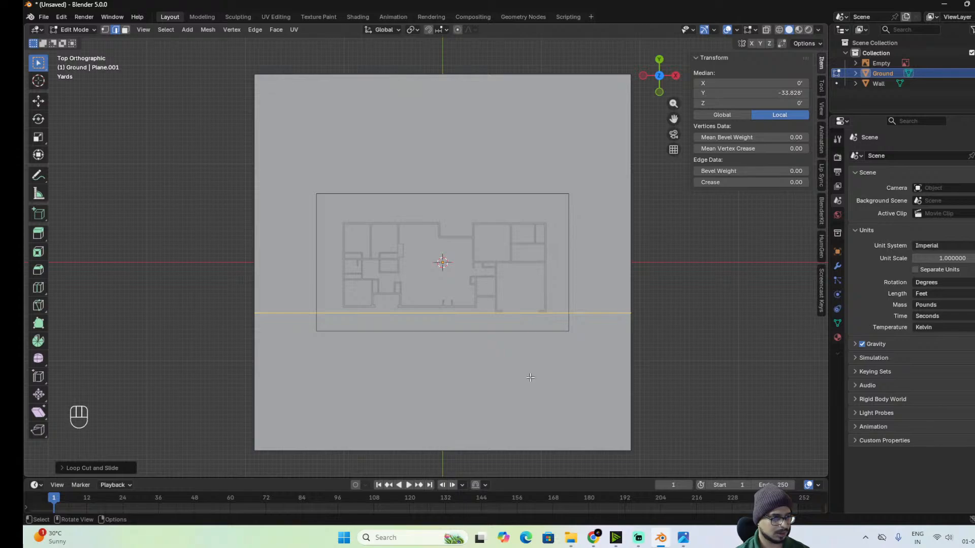
Cut a lengthwise loop through the ground just outside the bedroom-side edge of the plan image, at about X -87.5 ft.
{"action": "scroll", "coordinate": [583, 333], "scroll_direction": "up", "scroll_amount": 2}
{"action": "middle_click_drag", "start_coordinate": [631, 418], "coordinate": [623, 316], "text": "shift"}
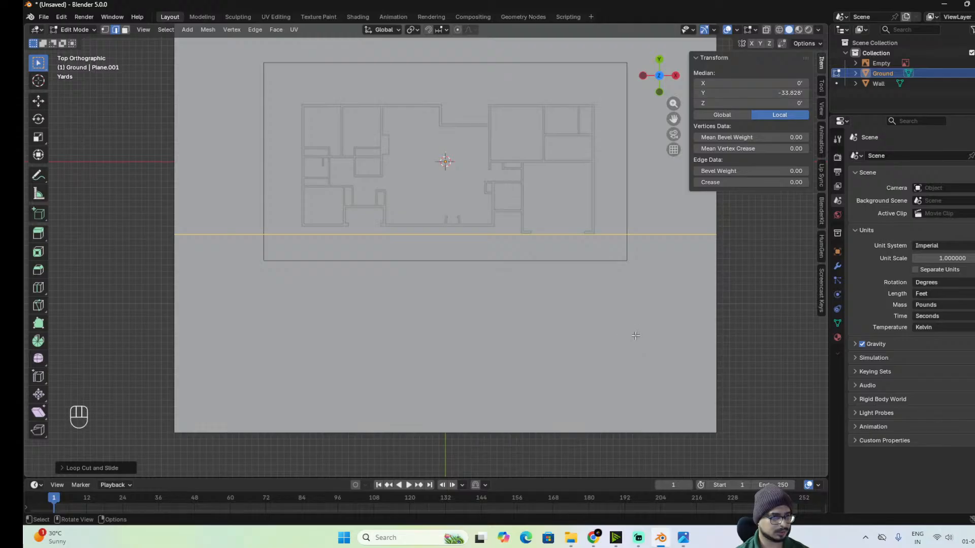
{"action": "scroll", "coordinate": [264, 262], "scroll_direction": "down", "scroll_amount": 2}
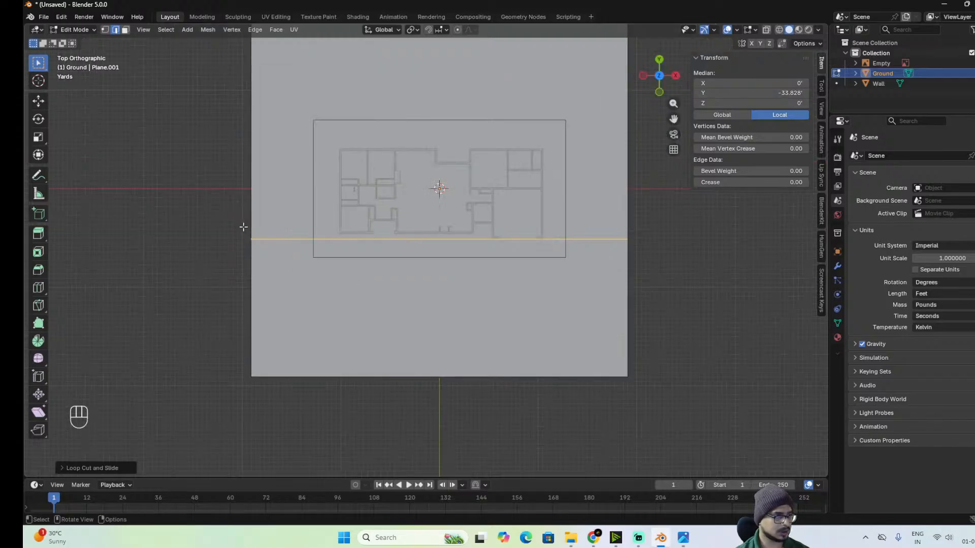
{"action": "key", "text": "ctrl"}
{"action": "key", "text": "ctrl+r"}
{"action": "left_click", "coordinate": [307, 226]}
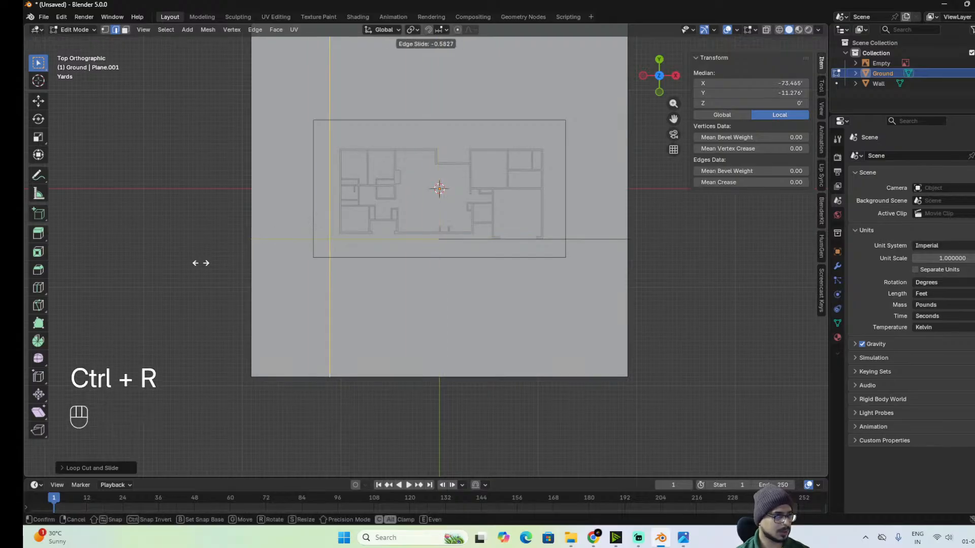
{"action": "key", "text": "shift"}
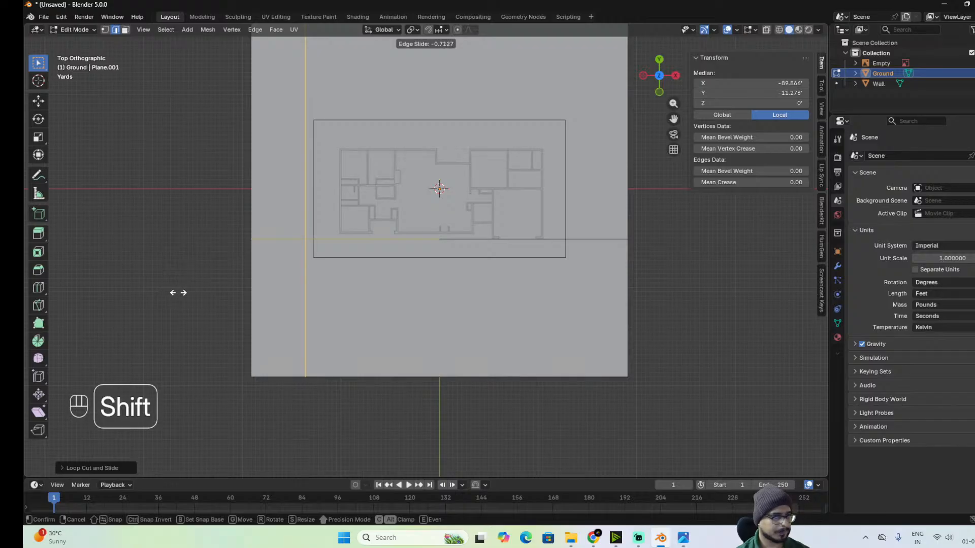
{"action": "left_click", "coordinate": [214, 295]}
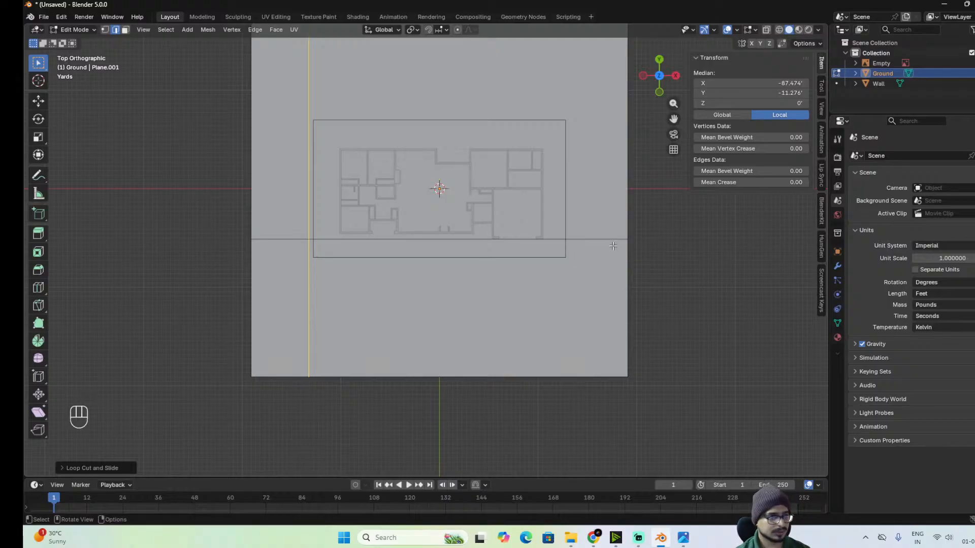
Cut a matching lengthwise loop through the ground just outside the garage-side edge of the plan image, at about X 90.3 ft.
{"action": "key", "text": "ctrl"}
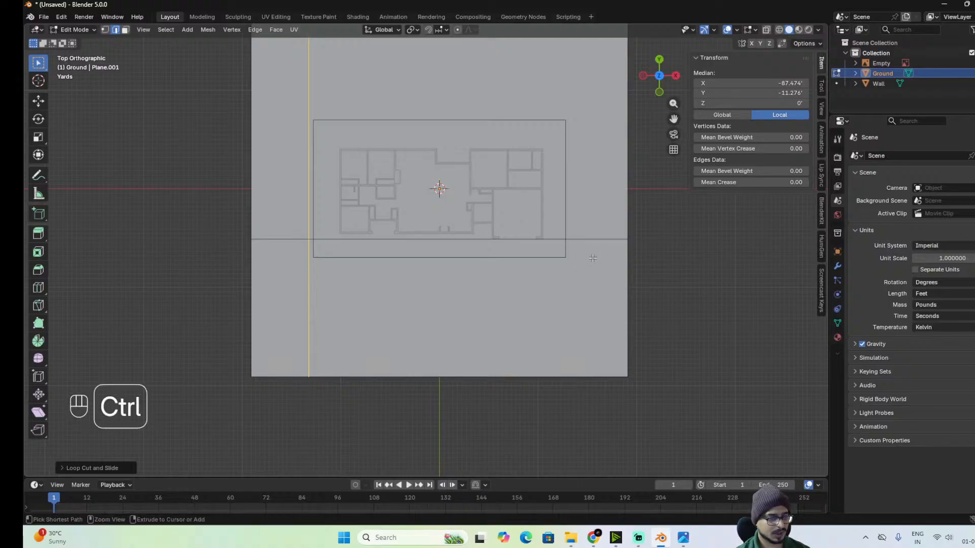
{"action": "key", "text": "ctrl+r"}
{"action": "left_click", "coordinate": [590, 257]}
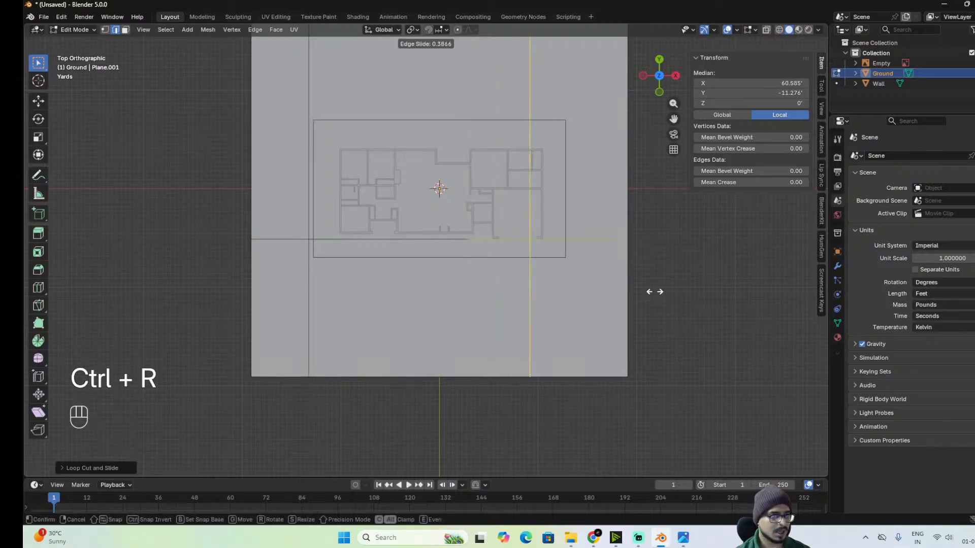
{"action": "key", "text": "shift"}
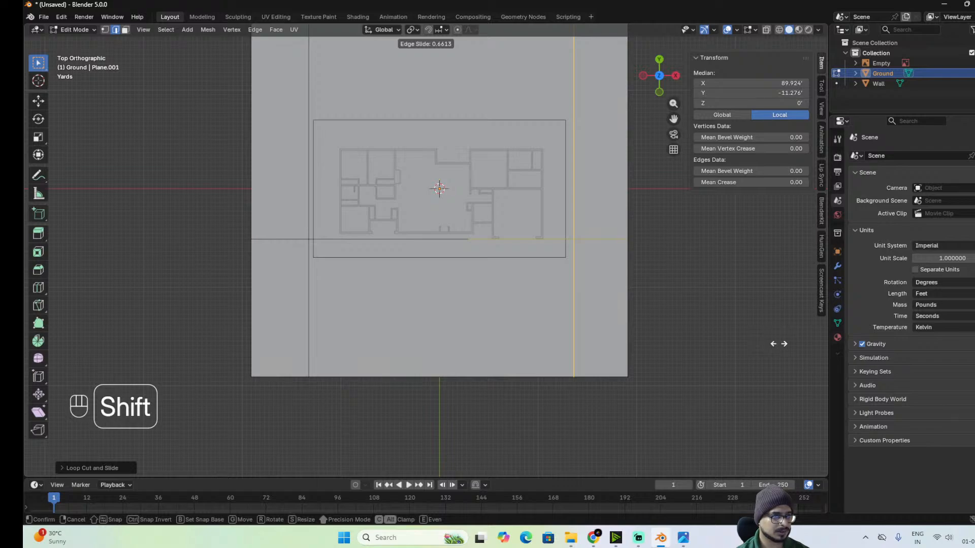
{"action": "left_click", "coordinate": [782, 344]}
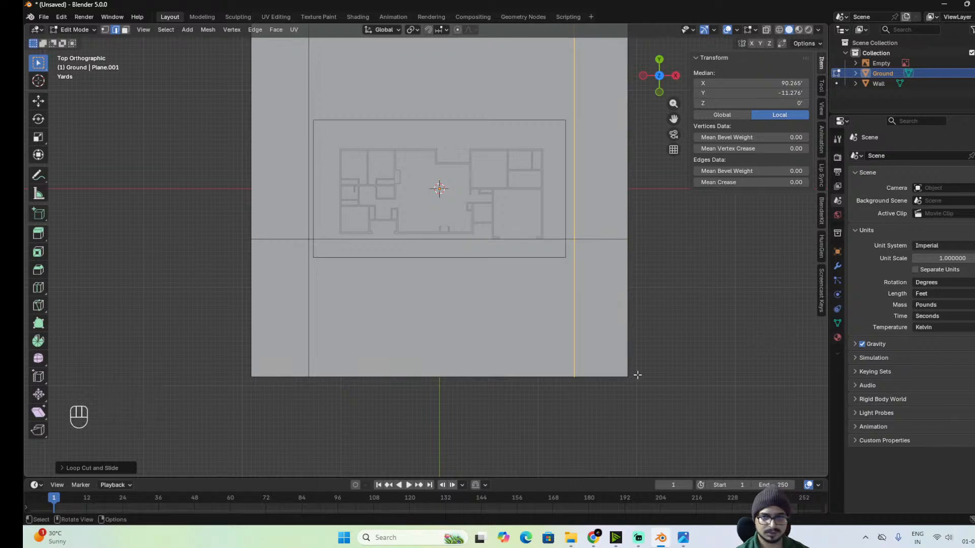
Cut another crosswise loop through the front yard area of the ground, at about Y -89.2 ft.
{"action": "scroll", "coordinate": [638, 374], "scroll_direction": "up", "scroll_amount": 2}
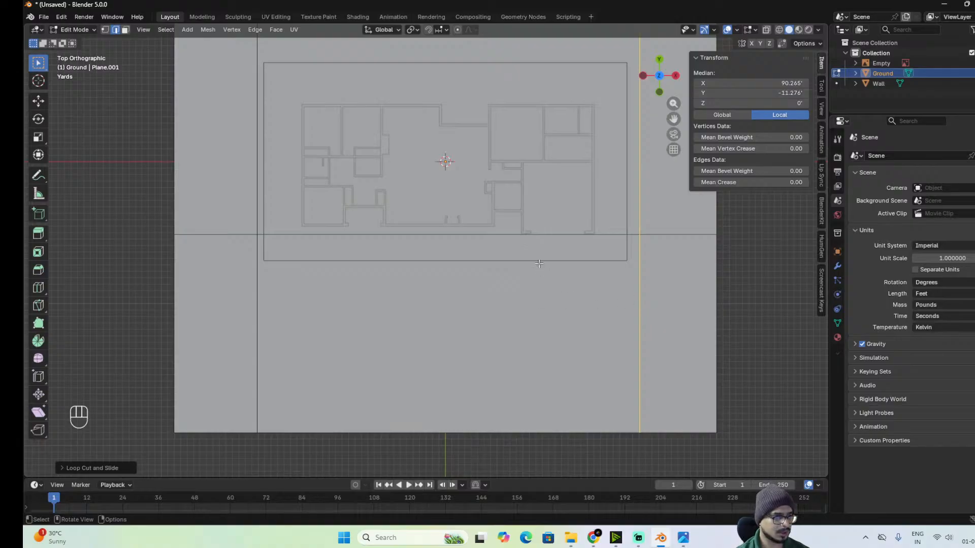
{"action": "key", "text": "ctrl+r"}
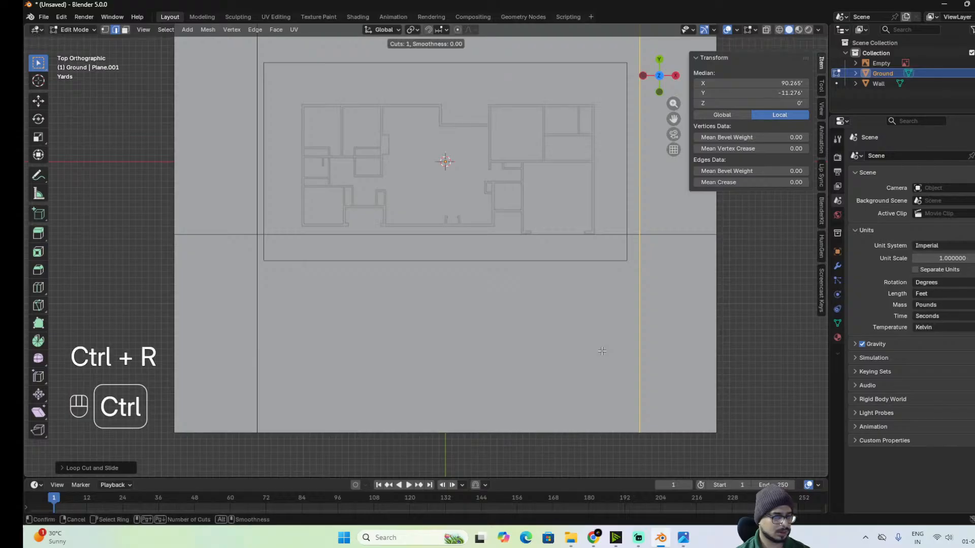
{"action": "left_click", "coordinate": [259, 363]}
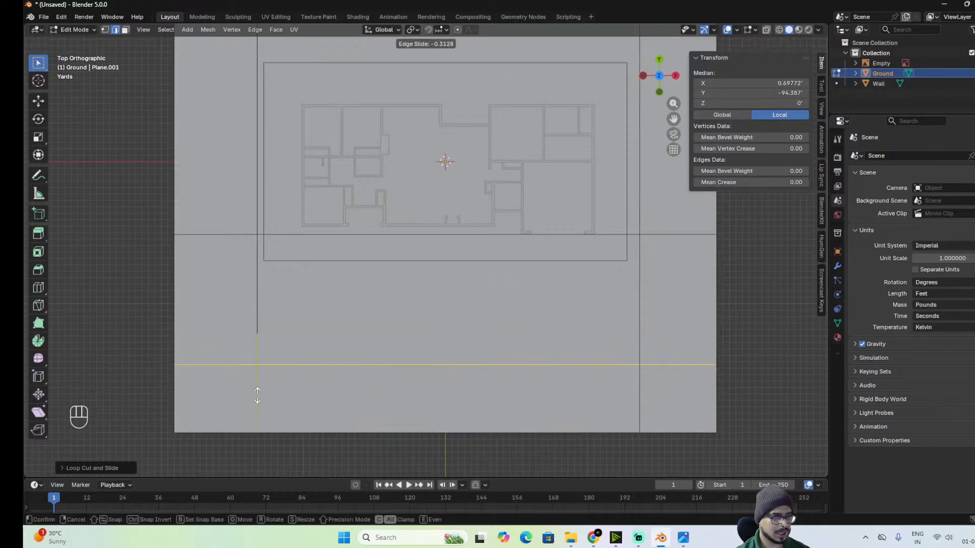
{"action": "key", "text": "shift"}
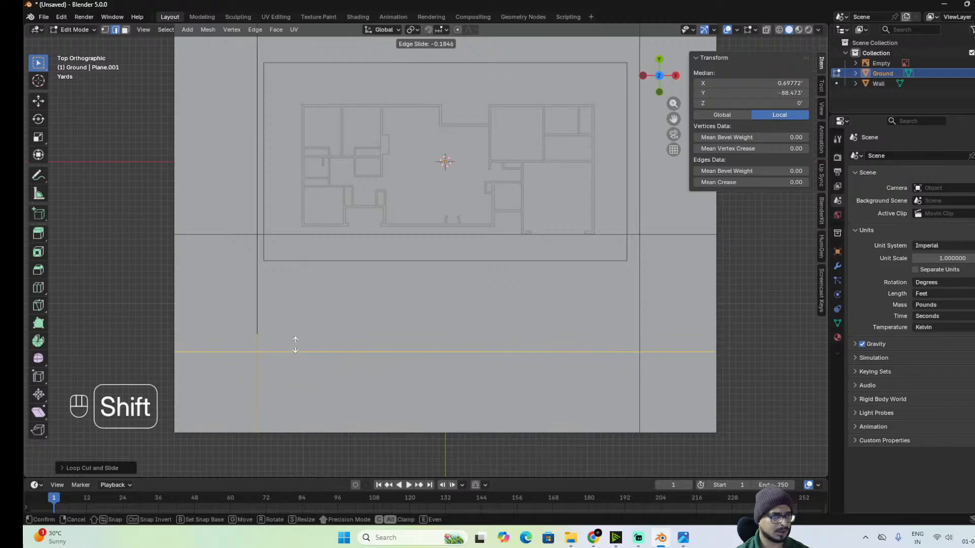
{"action": "left_click", "coordinate": [294, 360]}
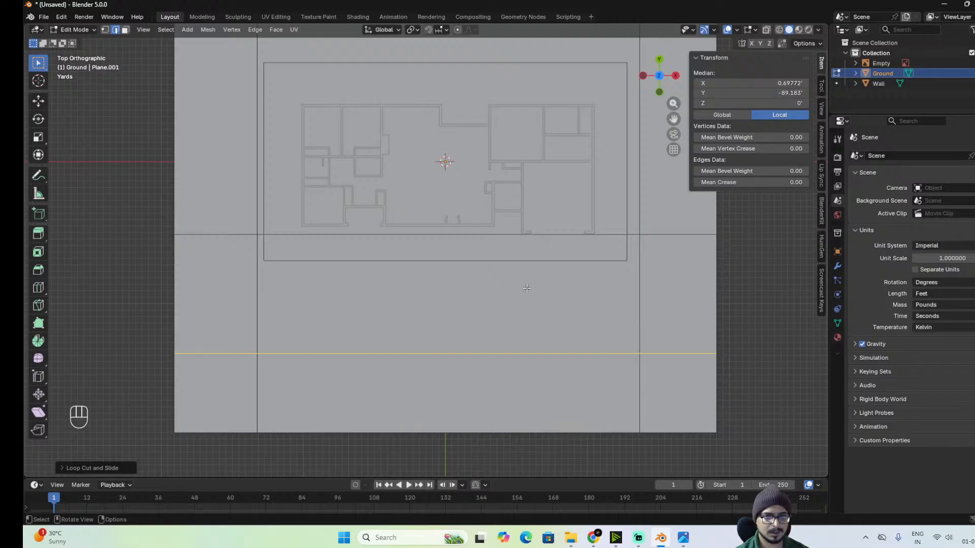
Move the ground's rear edge along Y to about 46.8 ft, just behind the floor plan image.
{"action": "scroll", "coordinate": [527, 288], "scroll_direction": "up", "scroll_amount": 1}
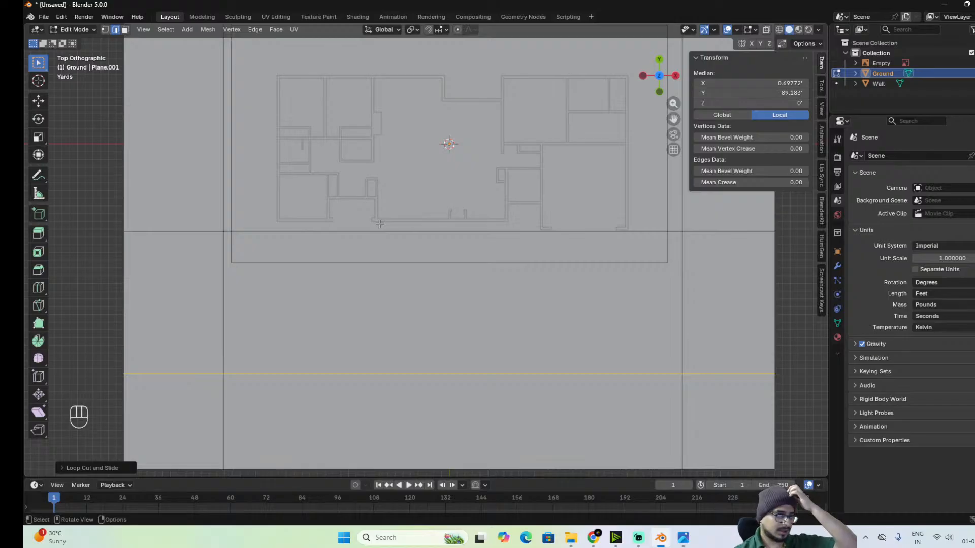
{"action": "scroll", "coordinate": [416, 224], "scroll_direction": "down", "scroll_amount": 3}
{"action": "middle_click_drag", "start_coordinate": [423, 231], "coordinate": [415, 307], "text": "shift"}
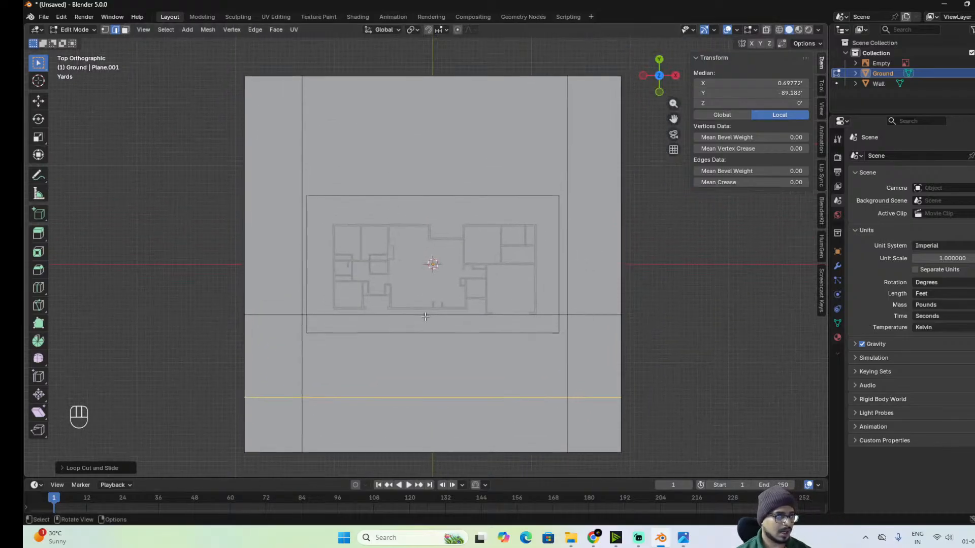
{"action": "left_click_drag", "start_coordinate": [201, 58], "coordinate": [653, 104]}
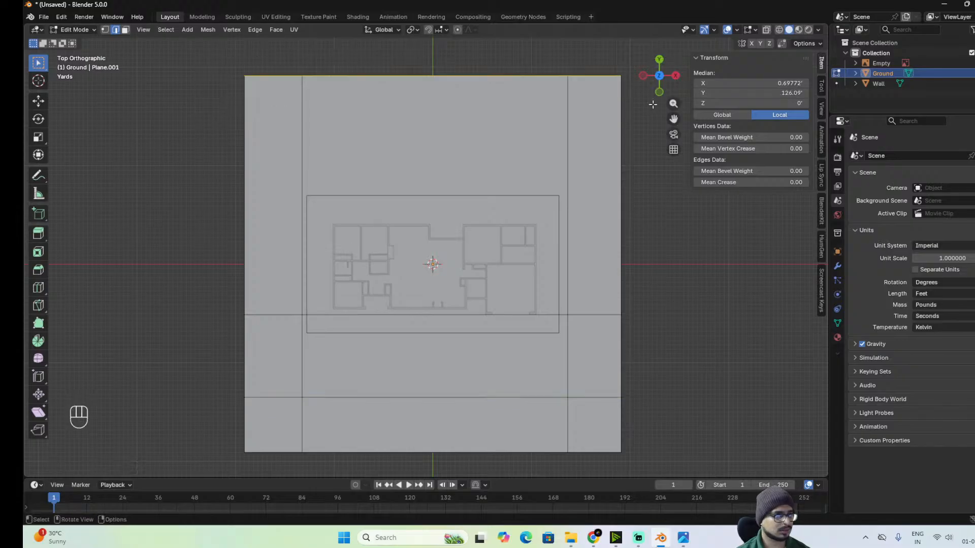
{"action": "key", "text": "g"}
{"action": "key", "text": "y"}
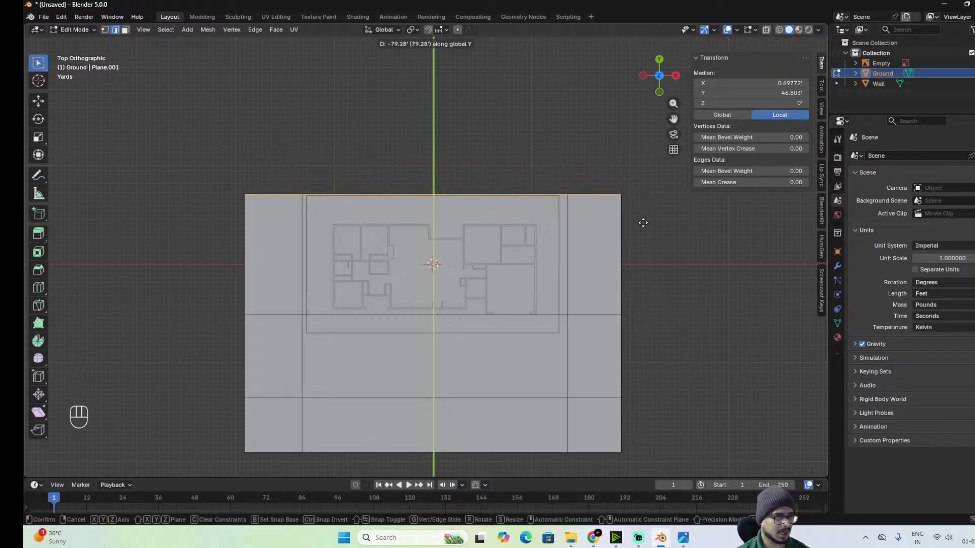
{"action": "left_click", "coordinate": [642, 222]}
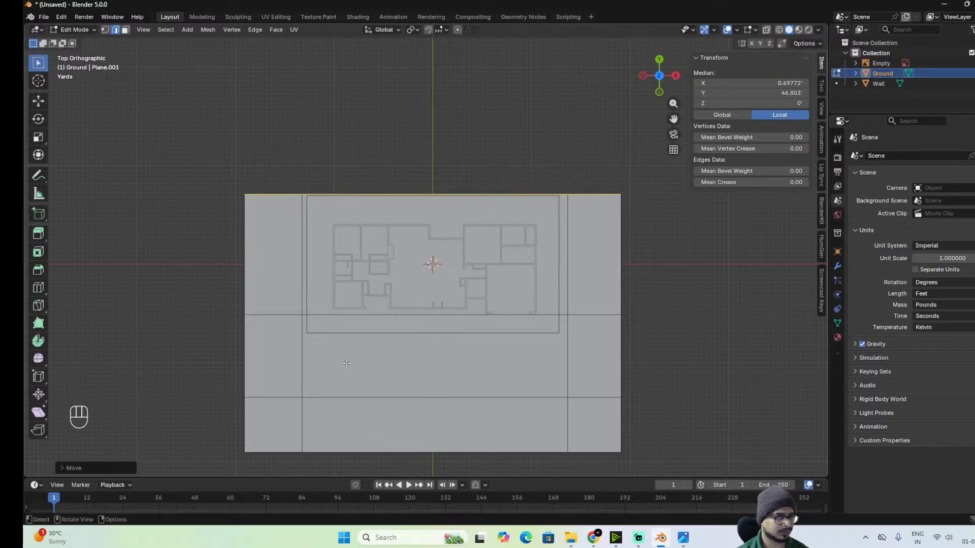
Cut a lengthwise loop through the ground in line with the living room's bedroom-side wall, at about X -28 ft.
{"action": "scroll", "coordinate": [346, 362], "scroll_direction": "up", "scroll_amount": 1}
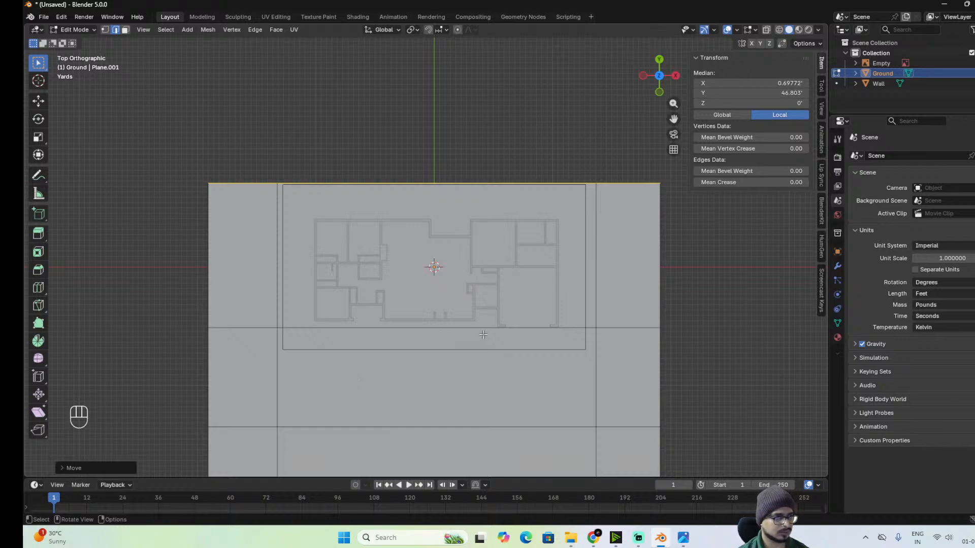
{"action": "key", "text": "Tab"}
{"action": "key", "text": "Tab"}
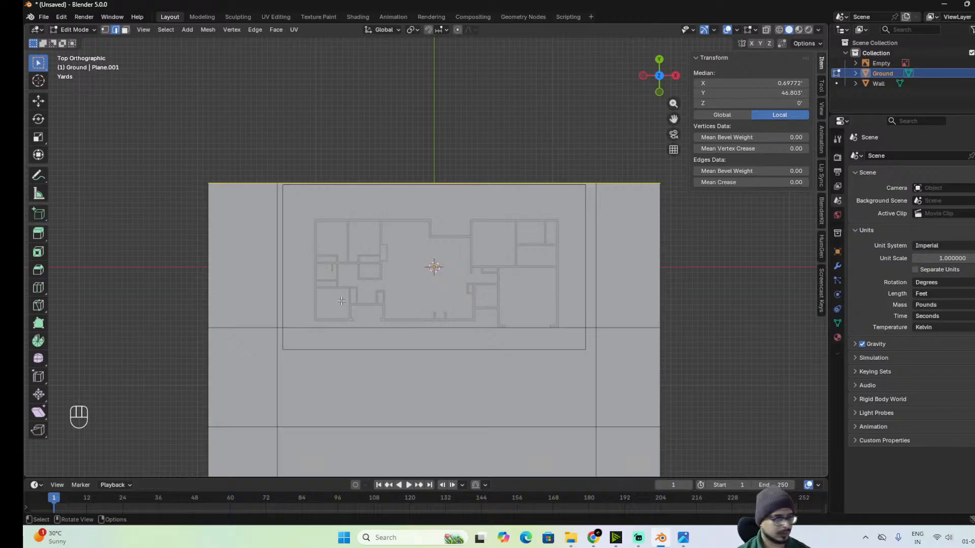
{"action": "key", "text": "ctrl+r"}
{"action": "left_click", "coordinate": [350, 323]}
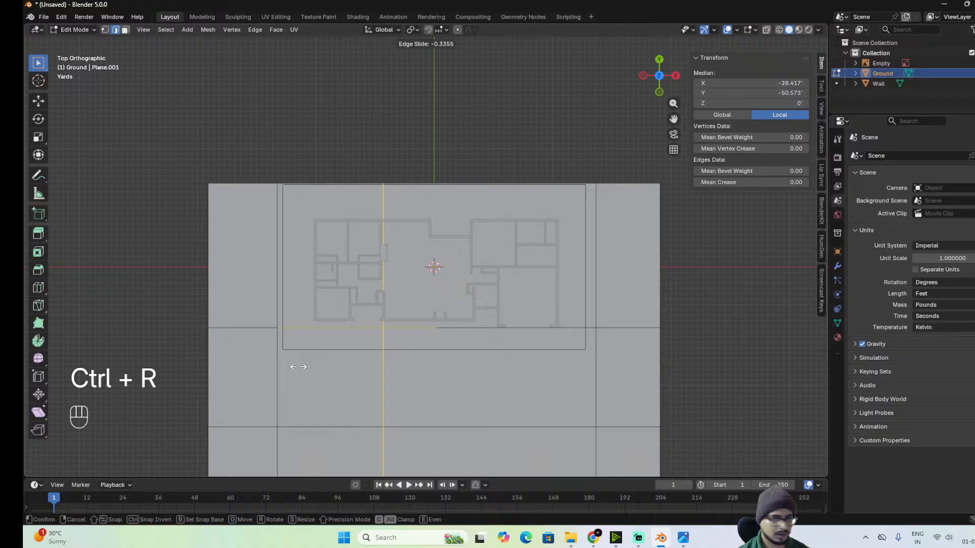
{"action": "key", "text": "shift"}
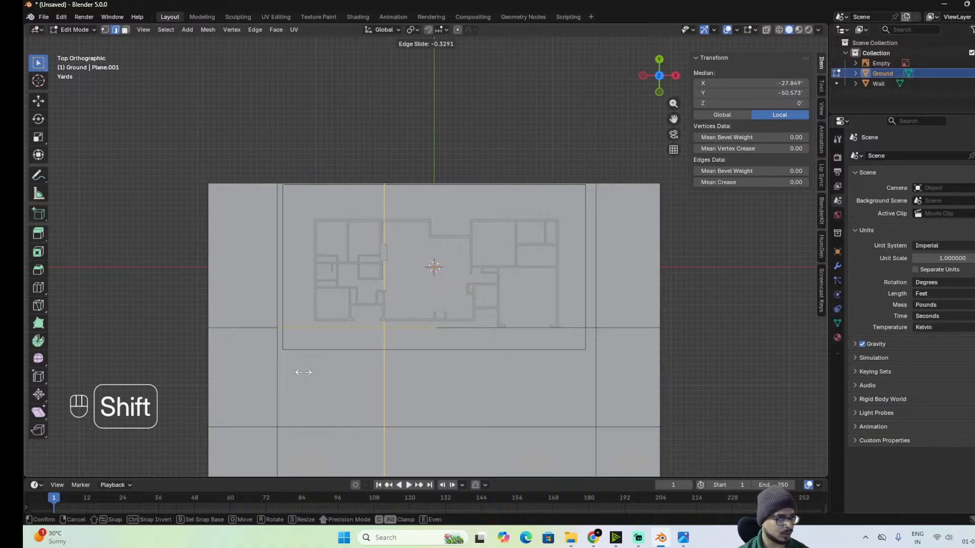
{"action": "left_click", "coordinate": [301, 373]}
Cut another lengthwise loop through the ground in line with the wall between the bedrooms, at about X -46.8 ft.
{"action": "key", "text": "ctrl+r"}
{"action": "left_click", "coordinate": [333, 356]}
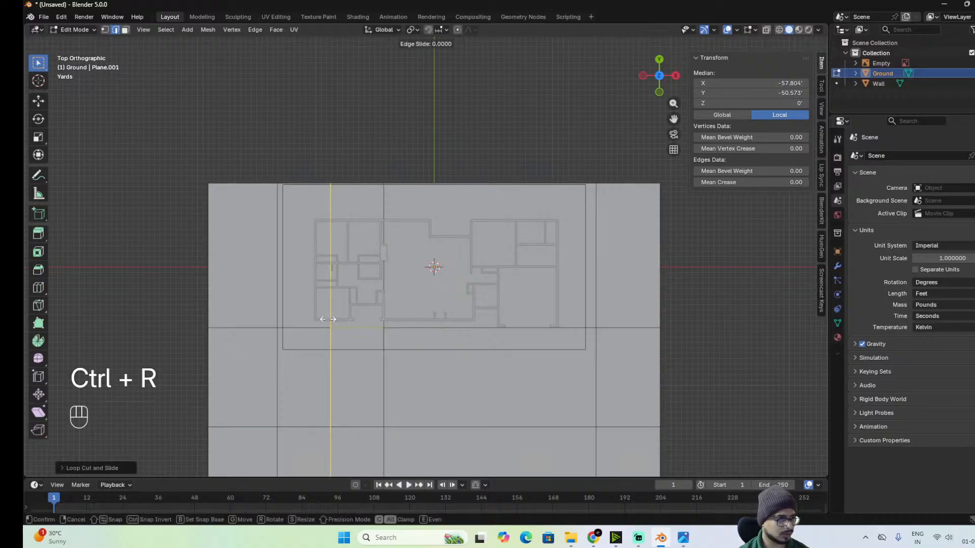
{"action": "key", "text": "shift"}
{"action": "left_click", "coordinate": [365, 398]}
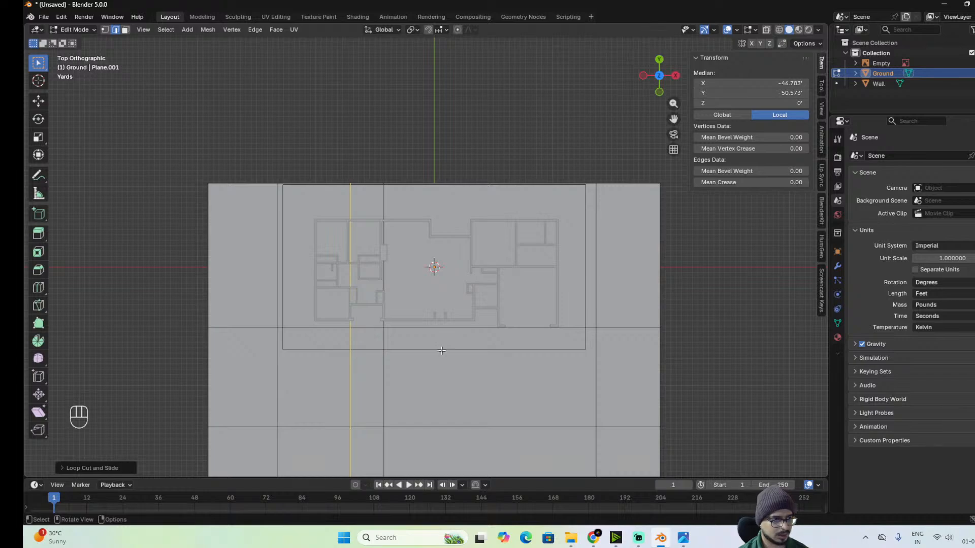
Cut two crosswise loops through the ground in front of the house, at about Y -51.6 ft and Y -40.2 ft.
{"action": "key", "text": "ctrl+r"}
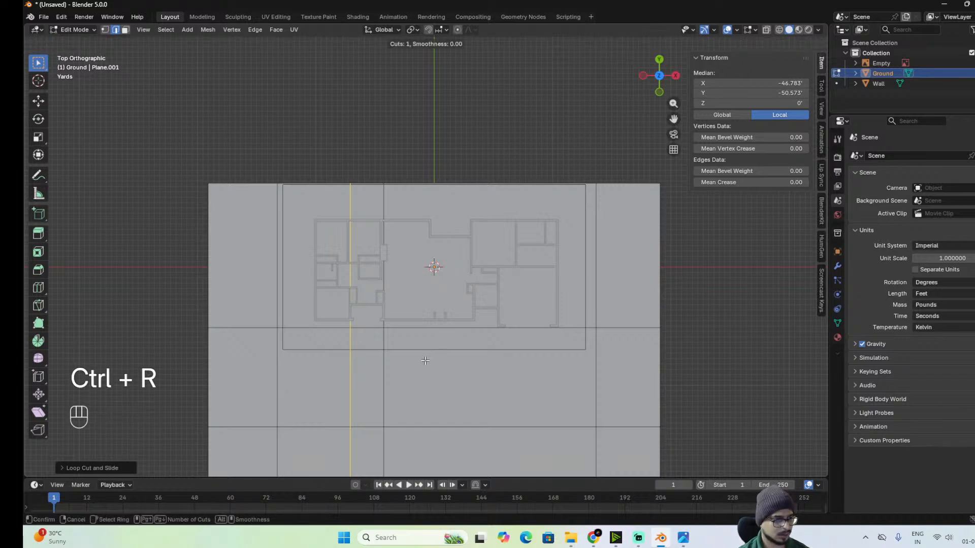
{"action": "left_click", "coordinate": [381, 377]}
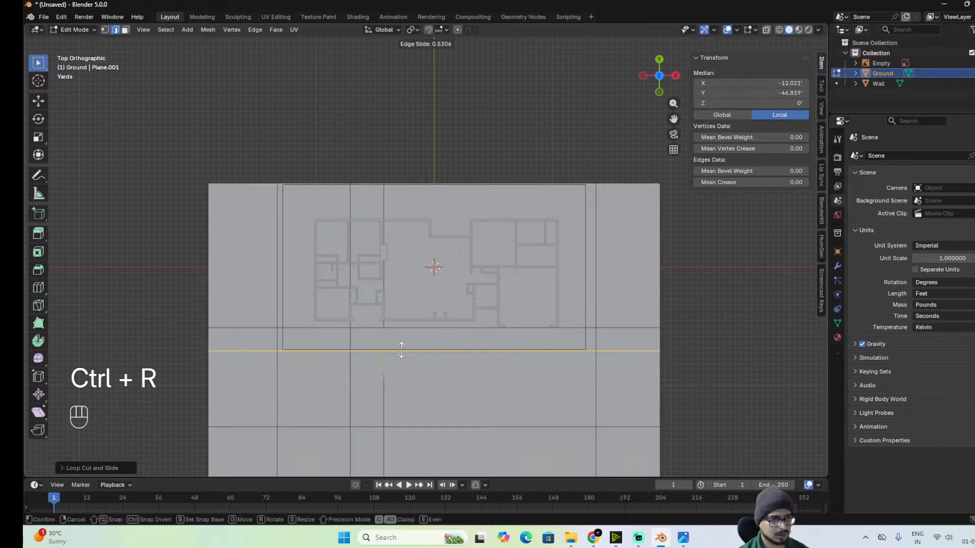
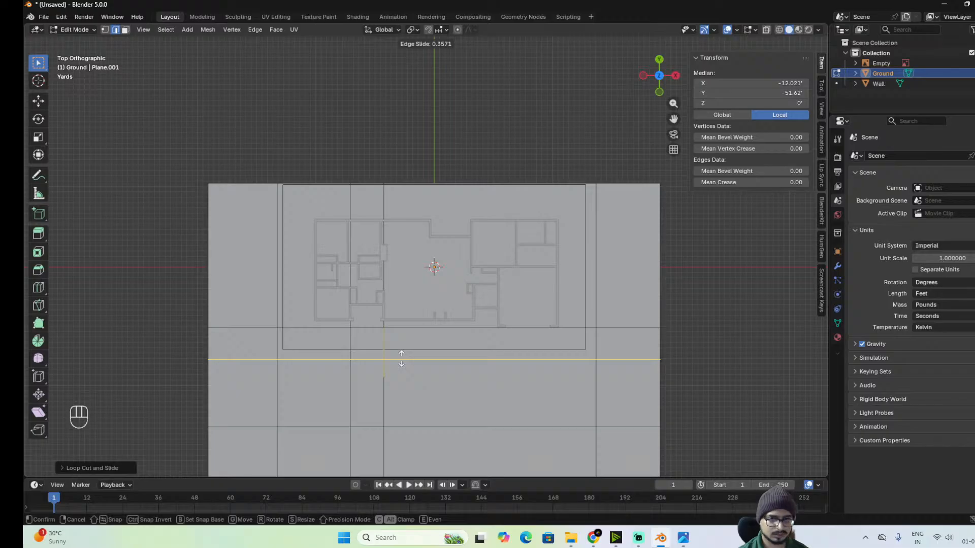
{"action": "left_click", "coordinate": [401, 358]}
{"action": "key", "text": "ctrl+r"}
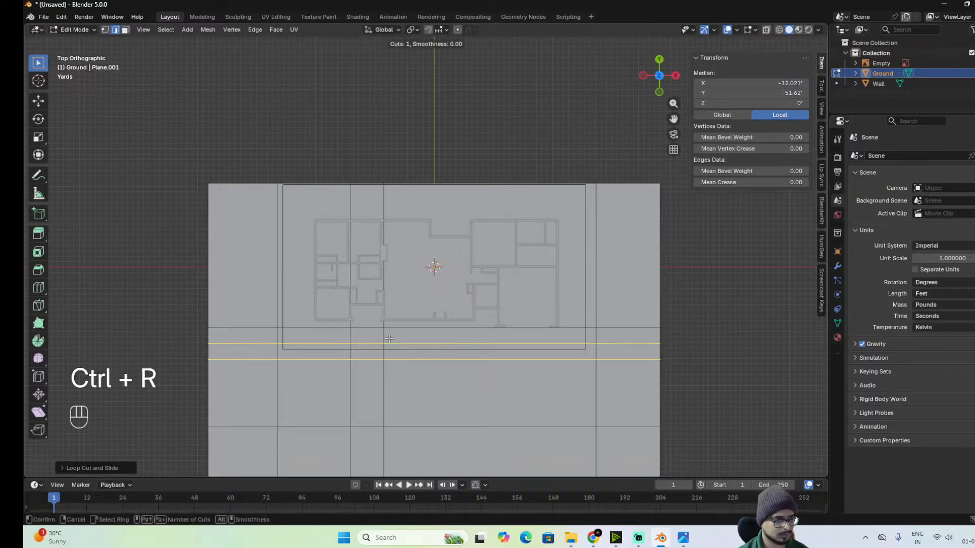
{"action": "left_click", "coordinate": [384, 340]}
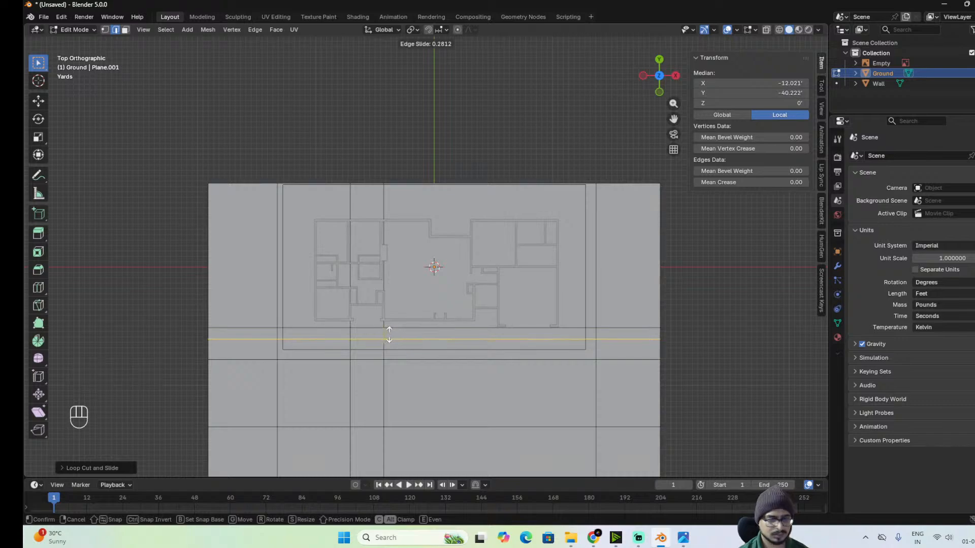
{"action": "left_click", "coordinate": [389, 335]}
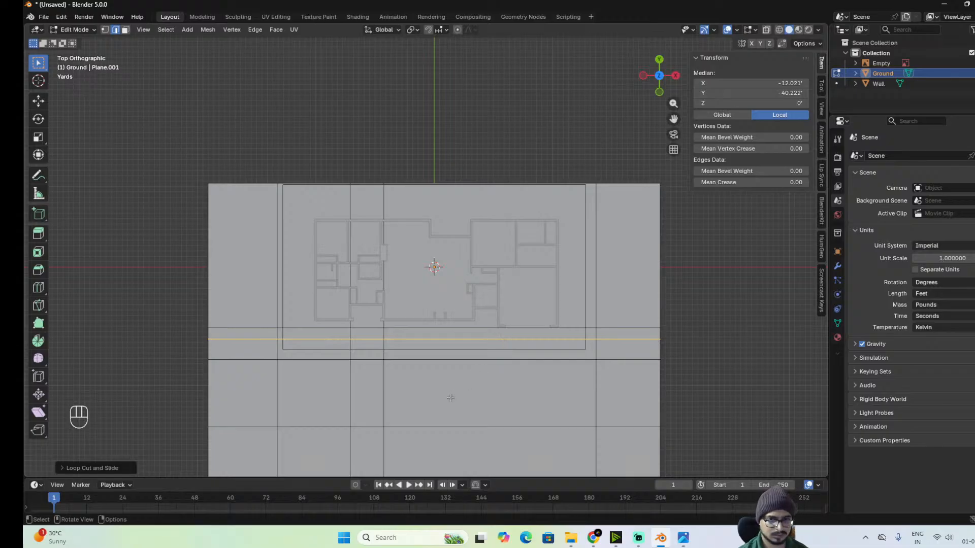
Hide the floor plan image and cut a lengthwise loop just outside the garage's outer wall, at about X 76.3 ft.
{"action": "middle_click_drag", "start_coordinate": [474, 387], "coordinate": [474, 342], "text": "shift"}
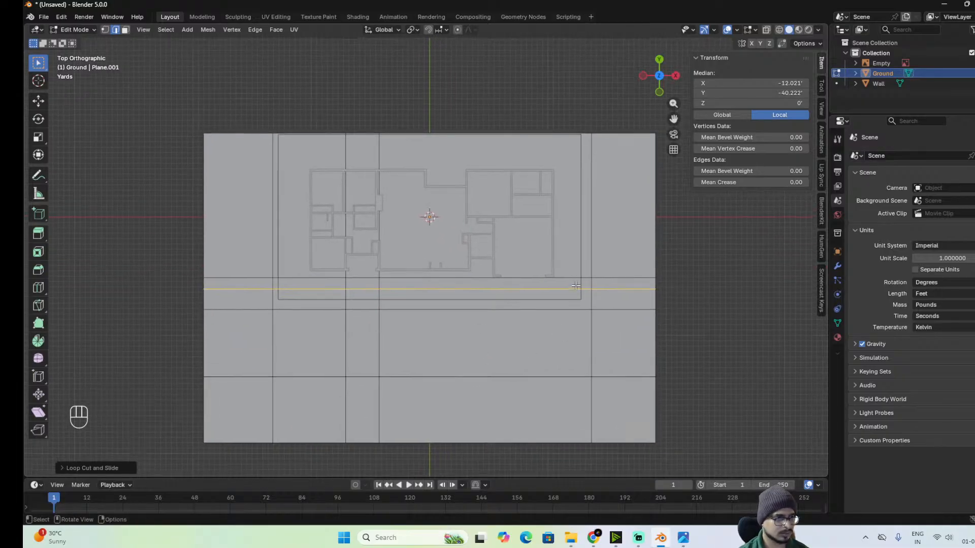
{"action": "left_click", "coordinate": [974, 63]}
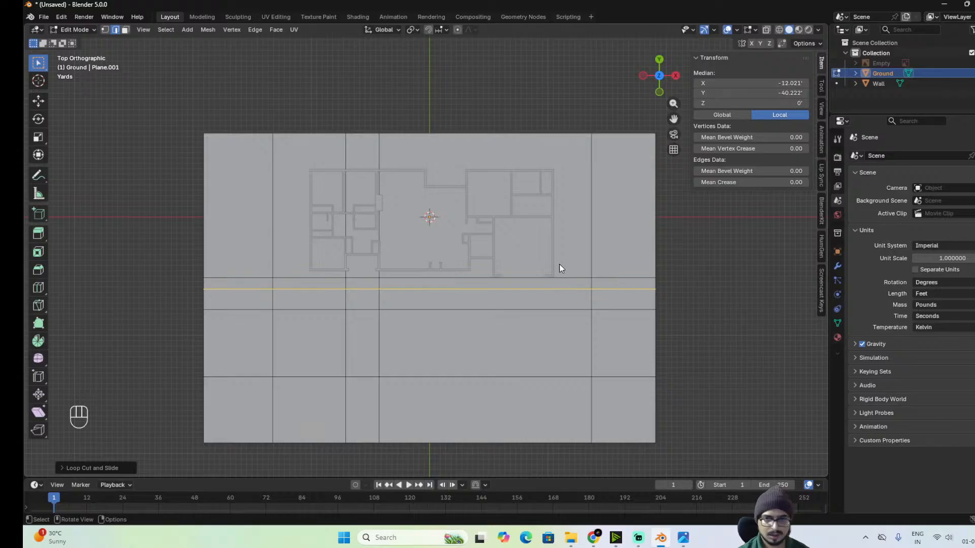
{"action": "key", "text": "ctrl+r"}
{"action": "left_click", "coordinate": [562, 307]}
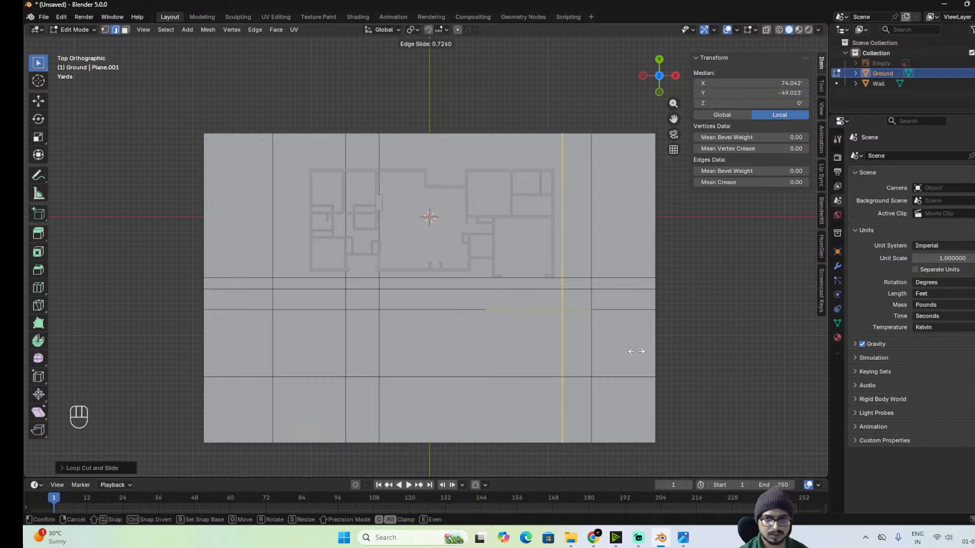
{"action": "left_click", "coordinate": [641, 352]}
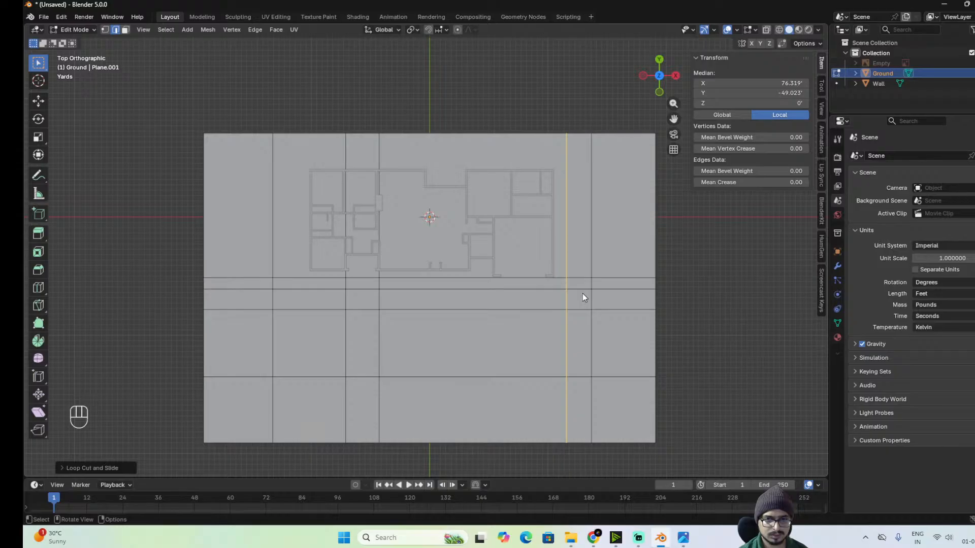
Move the nearer of the two new front crosswise loops along Y to about -44.7 ft.
{"action": "left_click", "coordinate": [480, 292], "text": "alt"}
{"action": "key", "text": "g"}
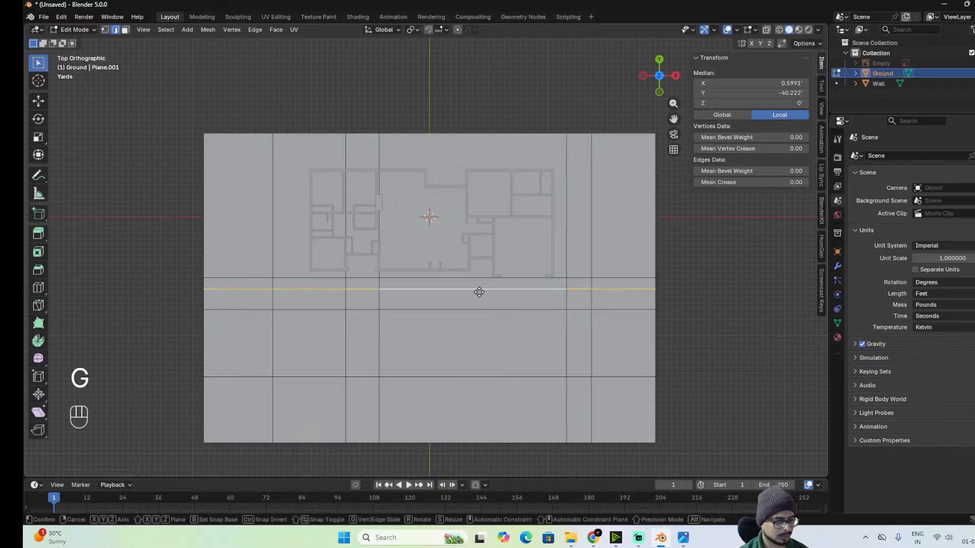
{"action": "key", "text": "y"}
{"action": "key", "text": "shift"}
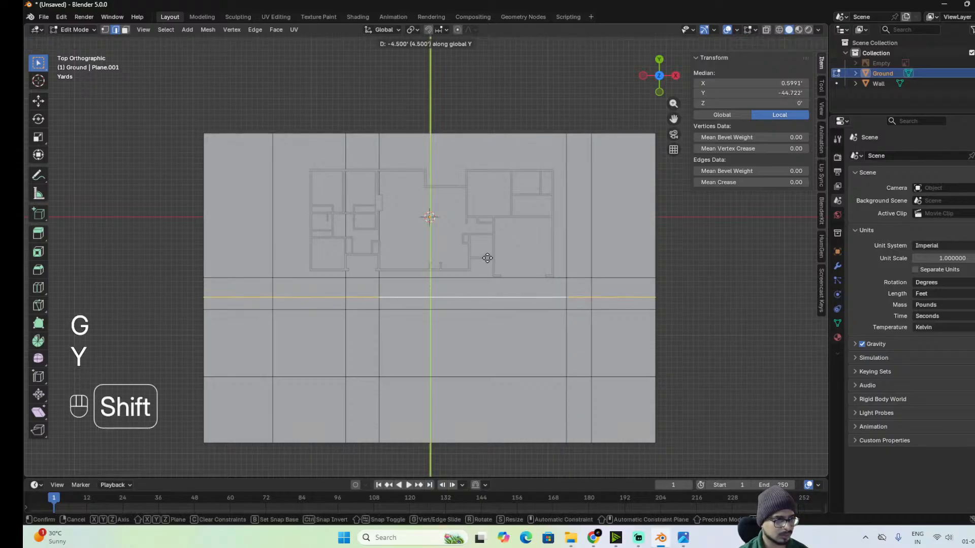
{"action": "left_click", "coordinate": [487, 258], "text": "shift"}
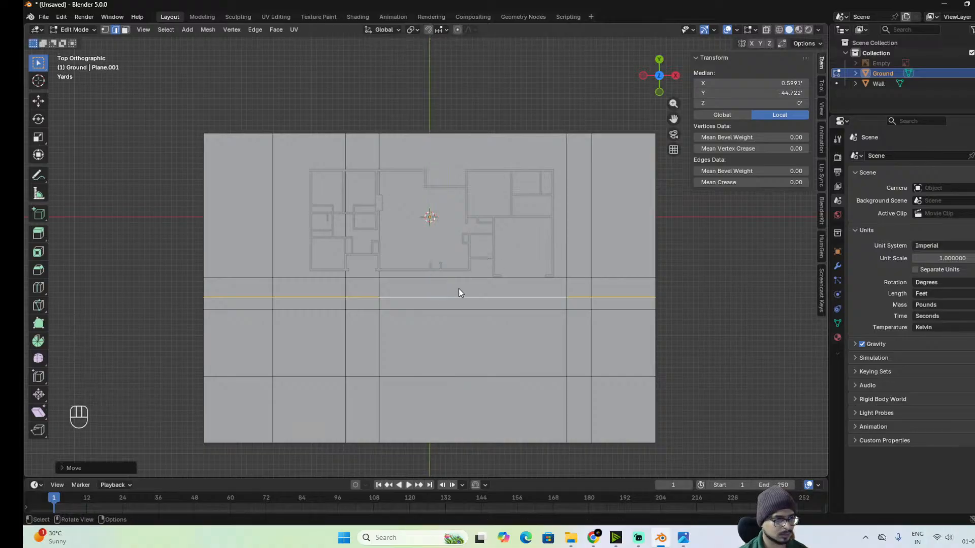
Move the next crosswise loop farther from the house along Y to about -55.5 ft.
{"action": "double_click", "coordinate": [439, 308]}
{"action": "key", "text": "g"}
{"action": "key", "text": "y"}
{"action": "key", "text": "shift"}
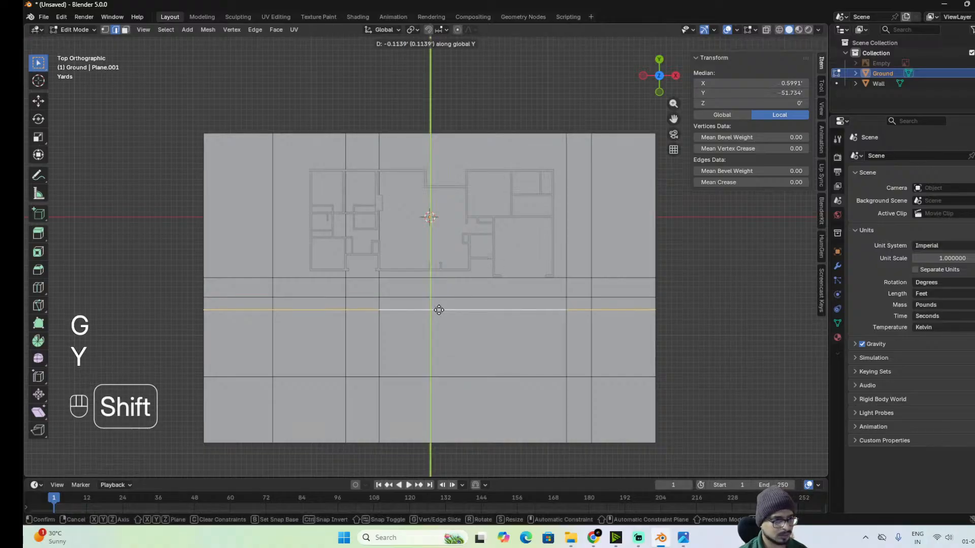
{"action": "left_click", "coordinate": [437, 376]}
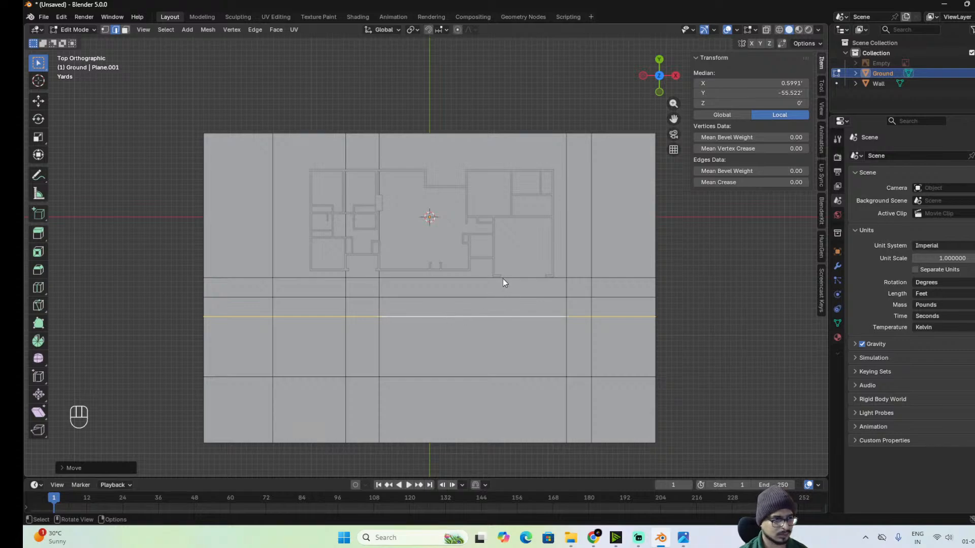
Knife-cut a curved driveway edge from the outer front crosswise loop at about X -28 ft up to the house-side corner of the garage opening.
{"action": "key", "text": "k"}
{"action": "left_click", "coordinate": [379, 376]}
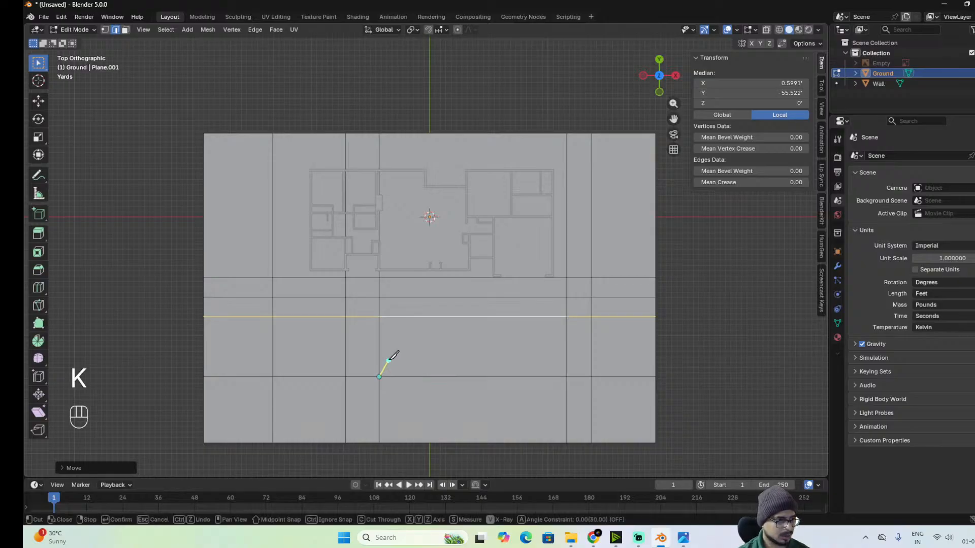
{"action": "left_click", "coordinate": [388, 358]}
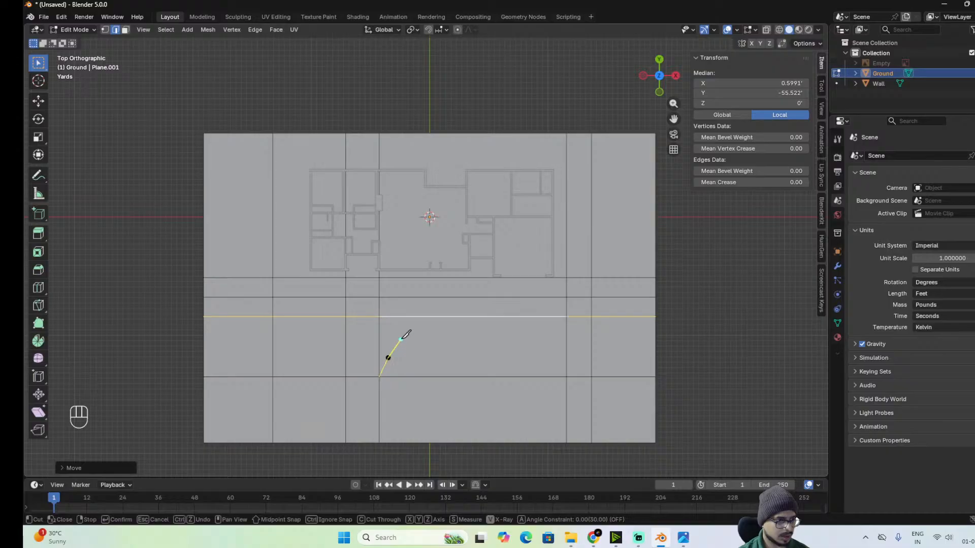
{"action": "left_click", "coordinate": [403, 336]}
{"action": "left_click", "coordinate": [427, 317]}
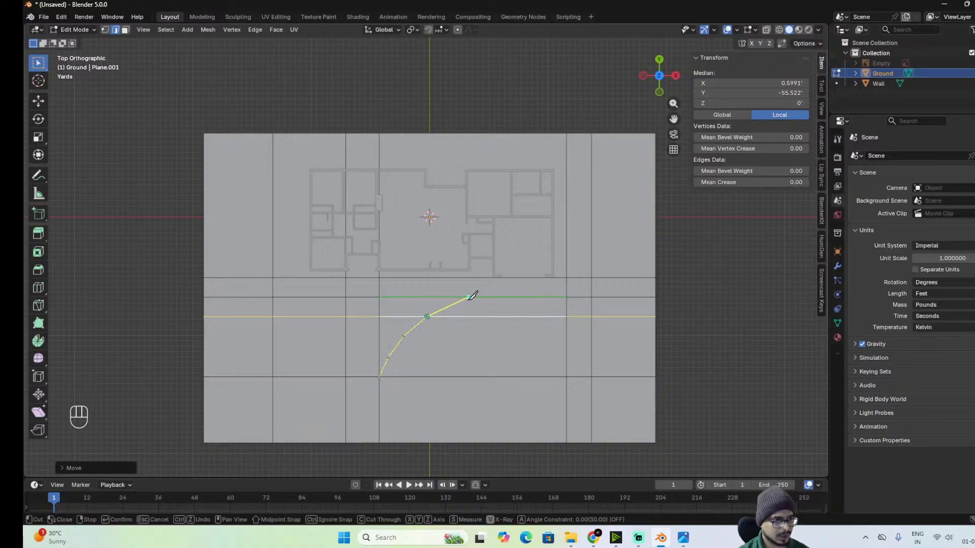
{"action": "left_click", "coordinate": [452, 304]}
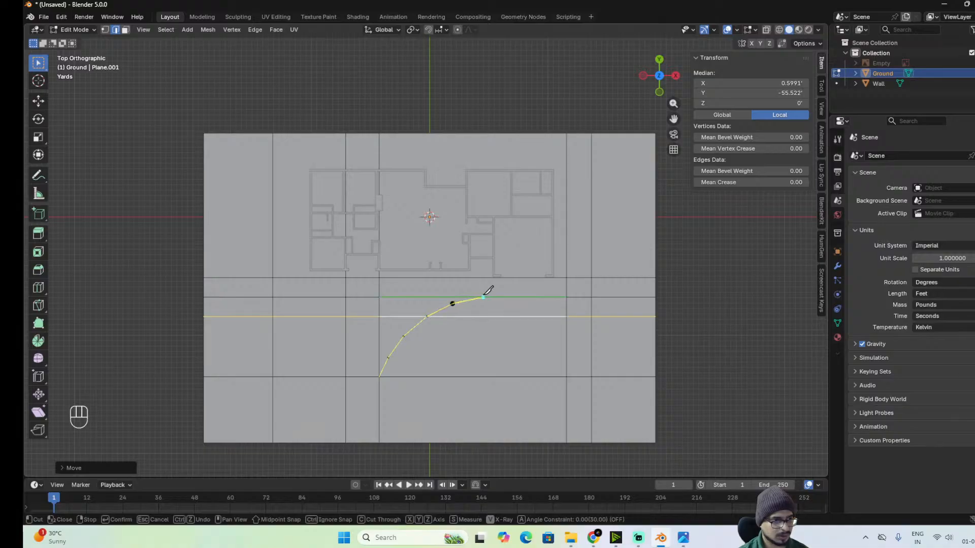
{"action": "left_click", "coordinate": [483, 297]}
{"action": "left_click", "coordinate": [500, 288]}
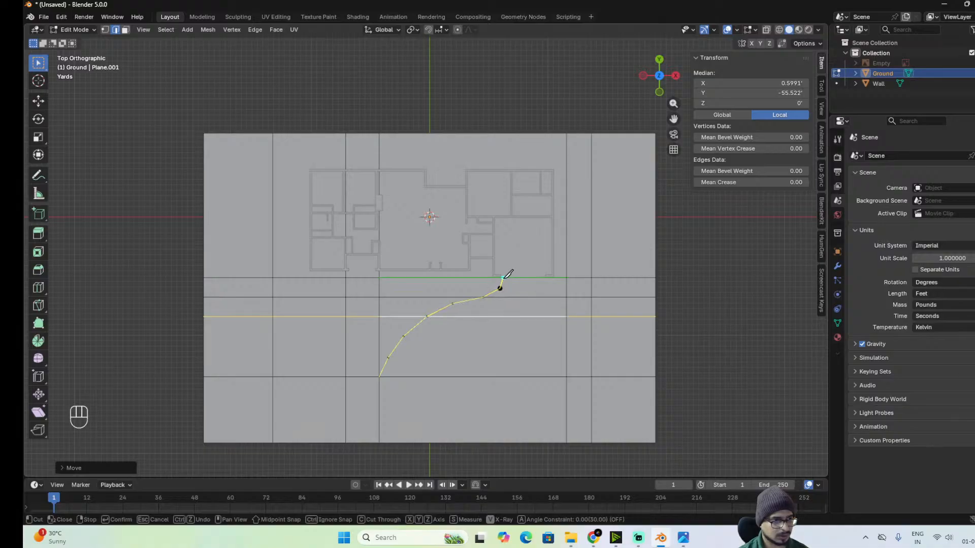
{"action": "left_click", "coordinate": [501, 277]}
{"action": "key", "text": "space"}
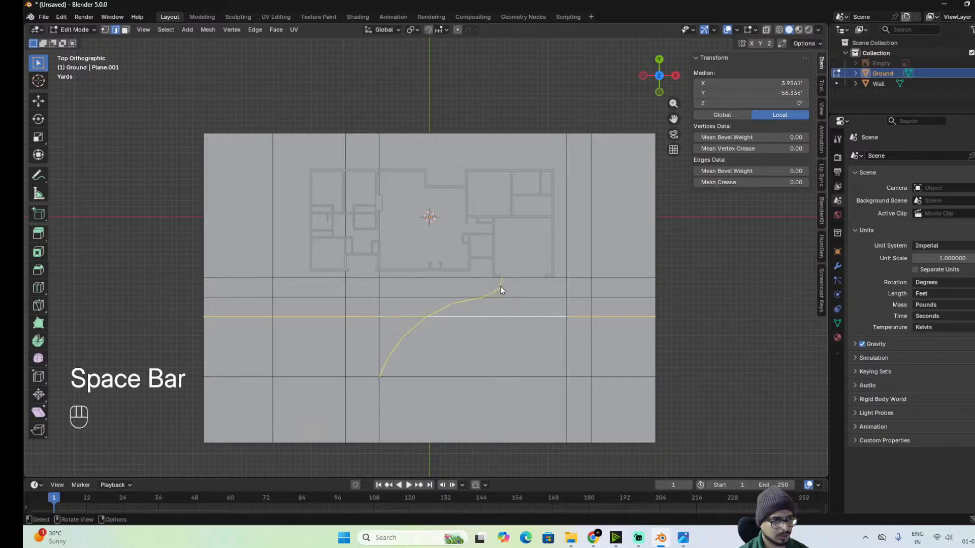
Knife-cut a second curved driveway edge from the outer front crosswise loop, in line with the garage opening's house-side corner, to the lengthwise loop beside the garage.
{"action": "scroll", "coordinate": [522, 354], "scroll_direction": "up", "scroll_amount": 2}
{"action": "left_click_drag", "start_coordinate": [564, 394], "coordinate": [472, 322], "text": "alt+shift"}
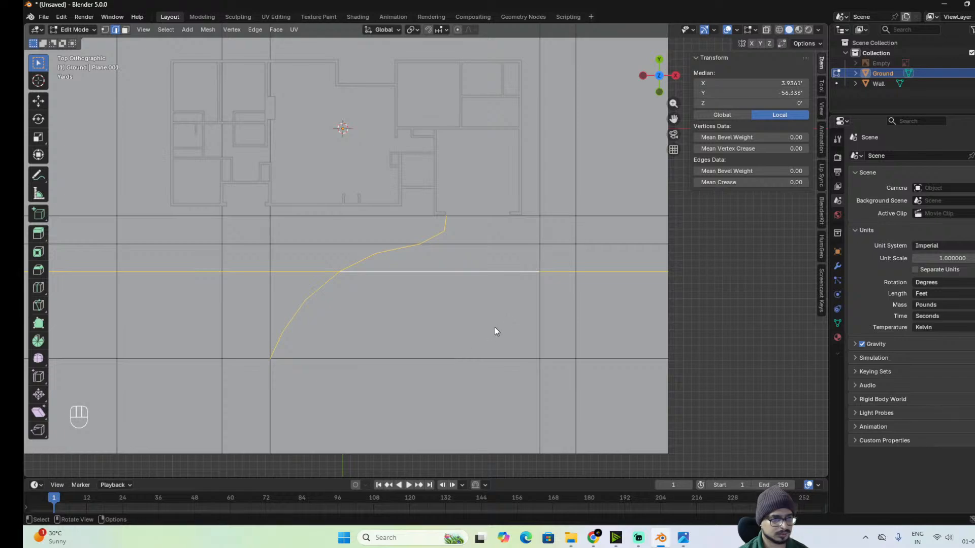
{"action": "key", "text": "k"}
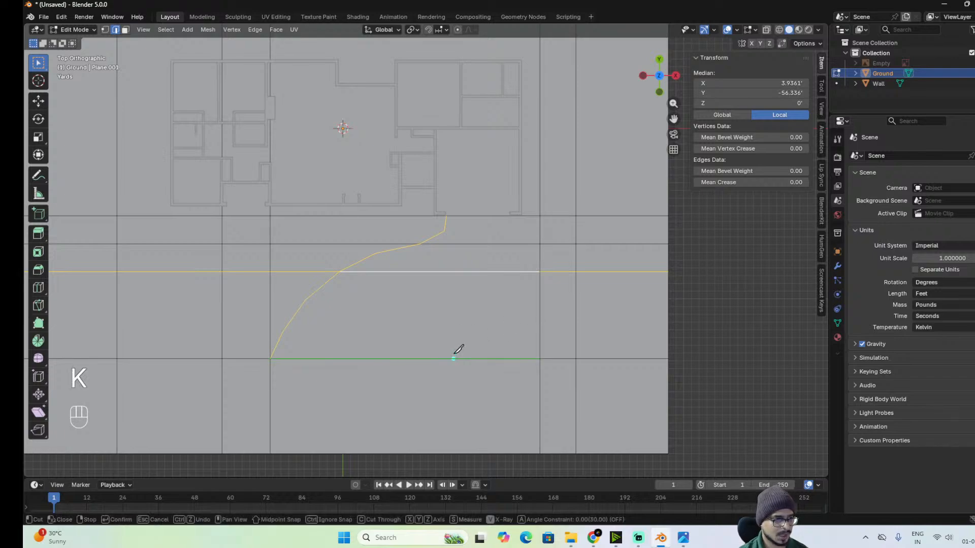
{"action": "left_click", "coordinate": [444, 358]}
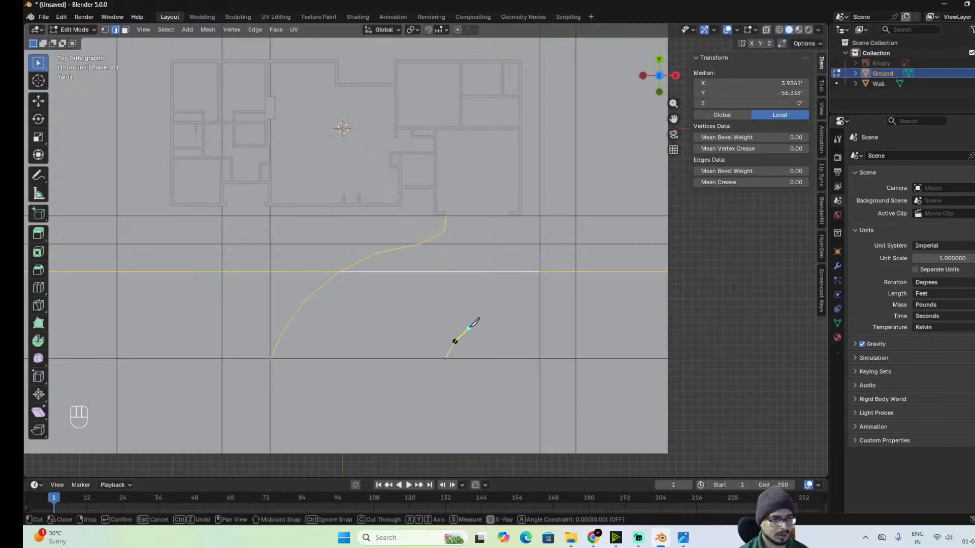
{"action": "left_click", "coordinate": [469, 324]}
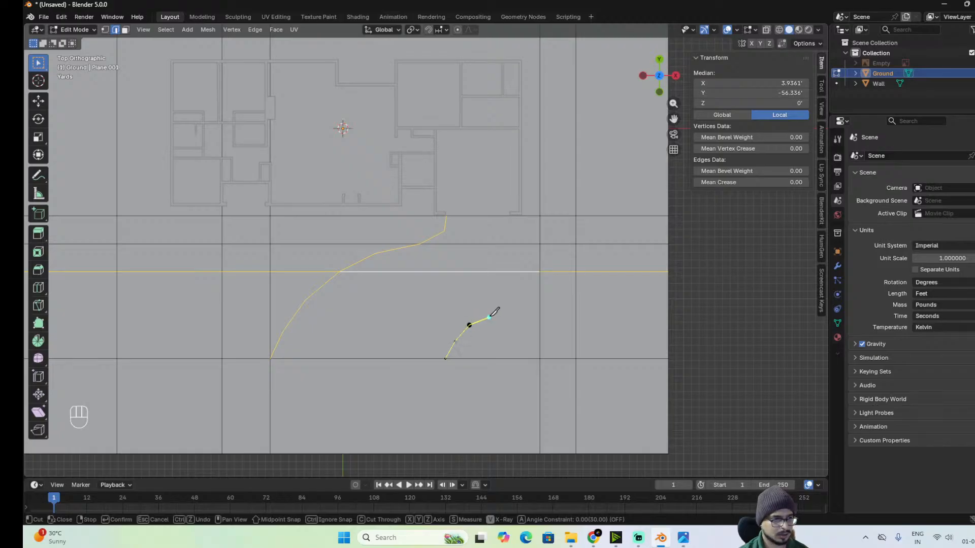
{"action": "left_click", "coordinate": [522, 314]}
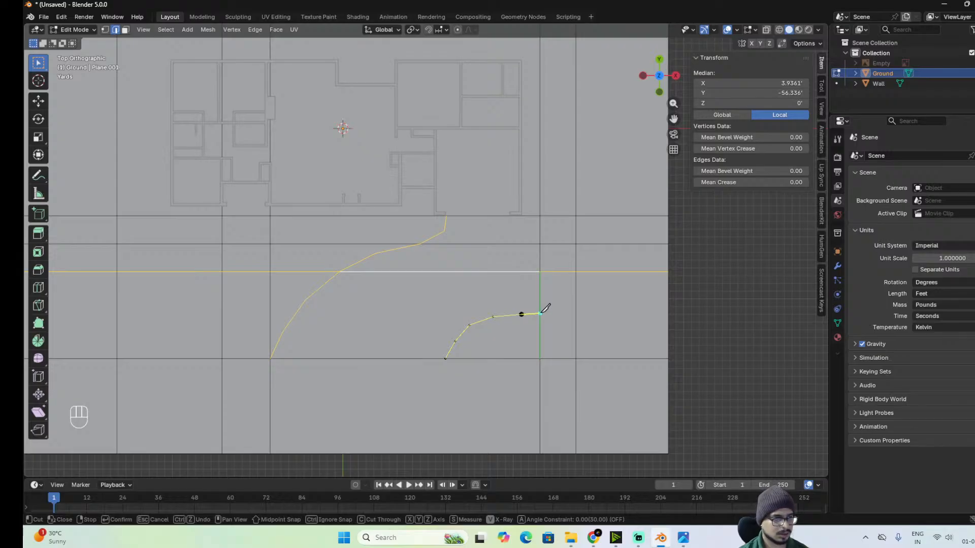
{"action": "key", "text": "space"}
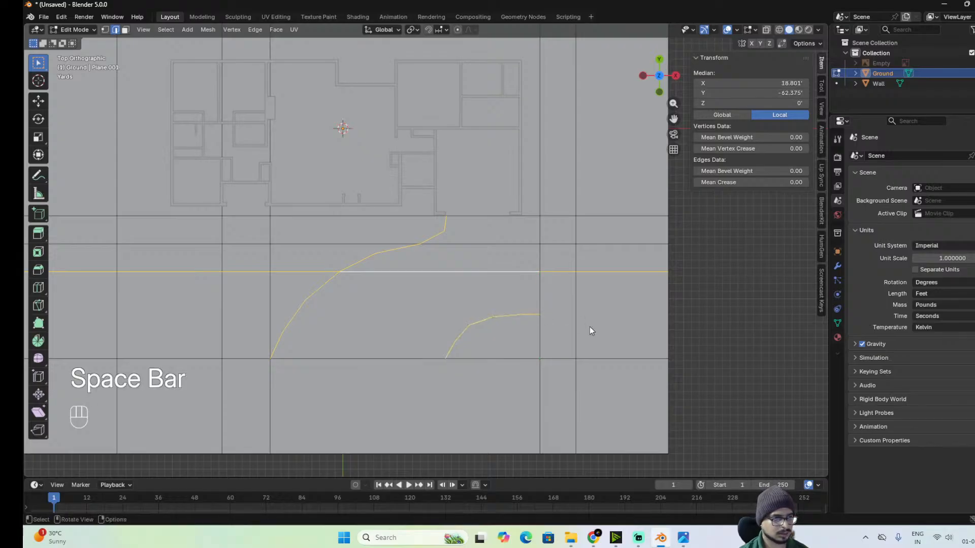
Examine the ground plane's loops and the two curved driveway edges, up close and as a whole.
{"action": "scroll", "coordinate": [510, 292], "scroll_direction": "down", "scroll_amount": 2}
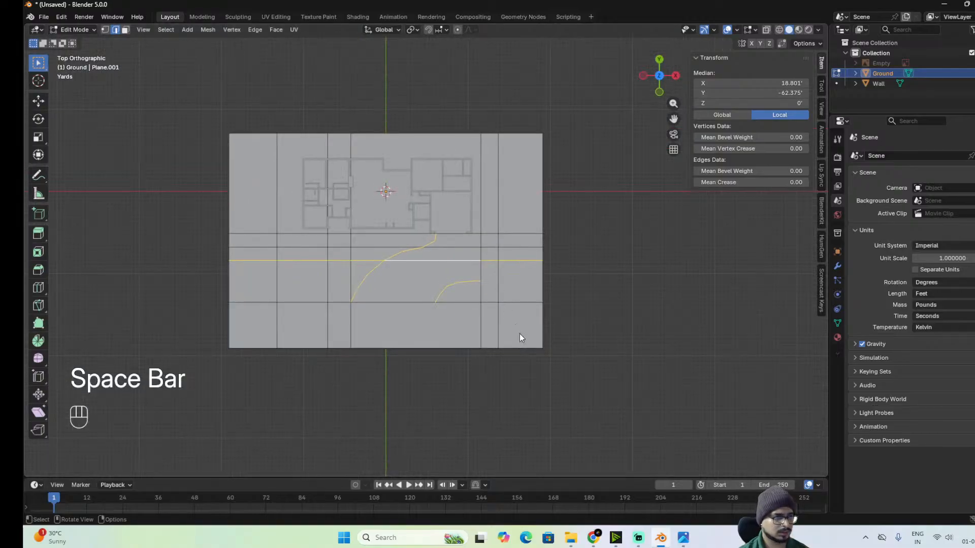
{"action": "scroll", "coordinate": [518, 336], "scroll_direction": "up", "scroll_amount": 2}
{"action": "scroll", "coordinate": [490, 359], "scroll_direction": "up", "scroll_amount": 1}
{"action": "key", "text": "Tab"}
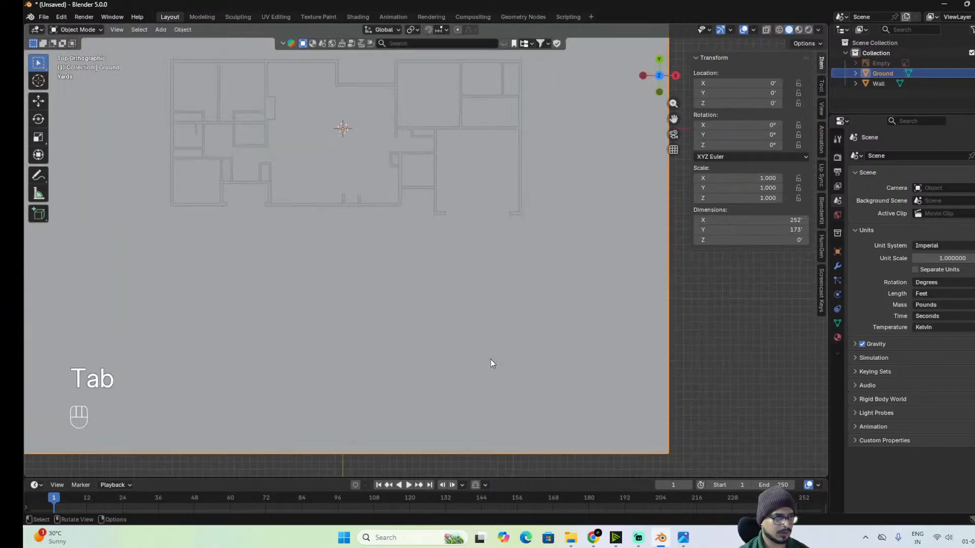
{"action": "key", "text": "Tab"}
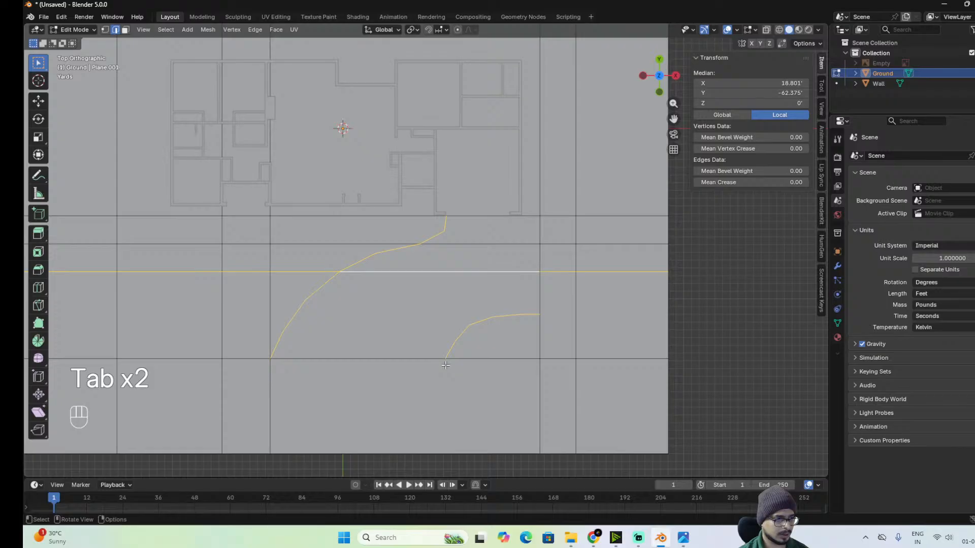
{"action": "key", "text": "Tab"}
{"action": "key", "text": "Tab"}
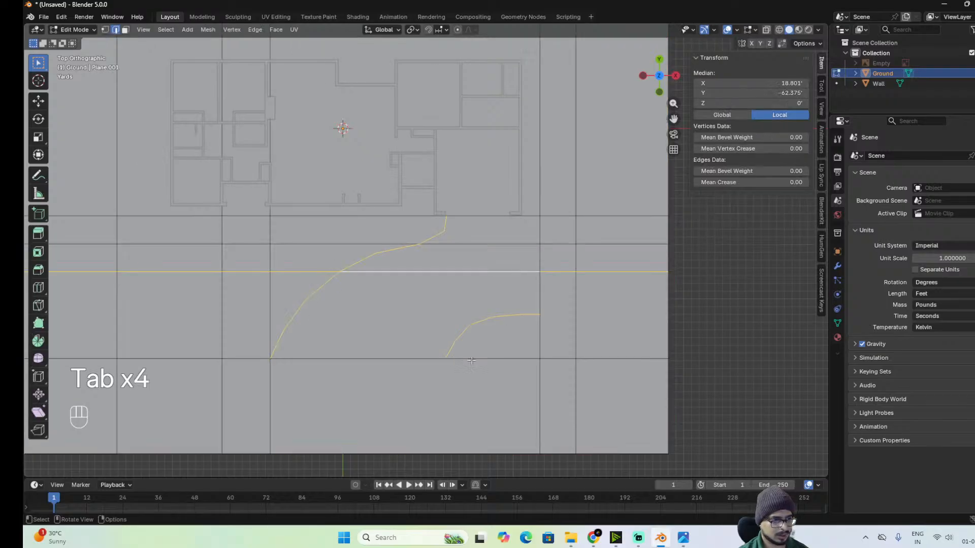
{"action": "scroll", "coordinate": [472, 360], "scroll_direction": "down", "scroll_amount": 3}
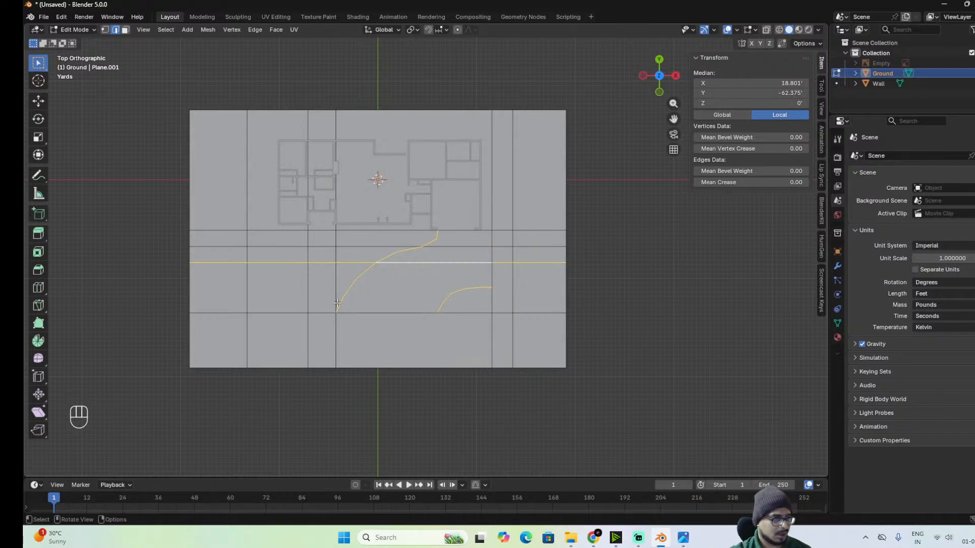
{"action": "scroll", "coordinate": [337, 303], "scroll_direction": "up", "scroll_amount": 3}
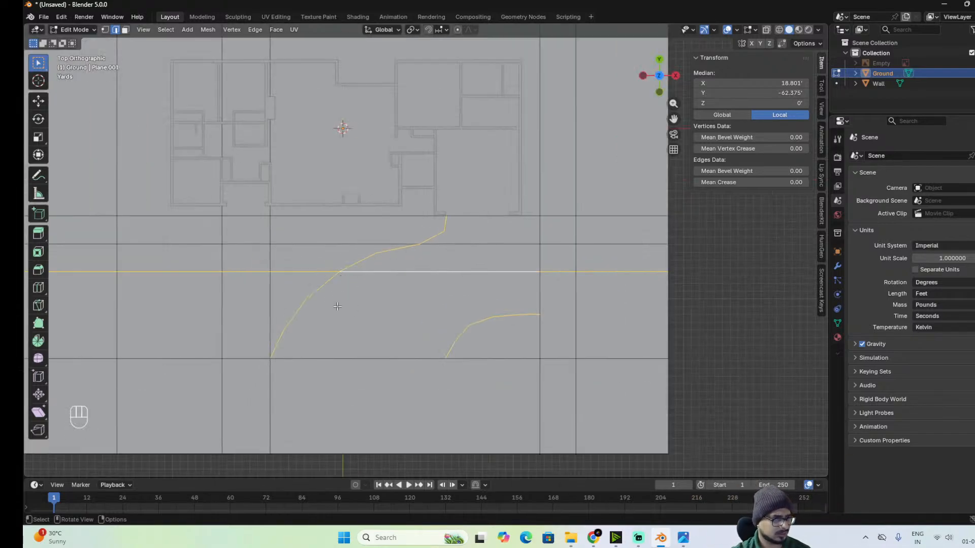
{"action": "key", "text": "Tab"}
{"action": "key", "text": "Tab"}
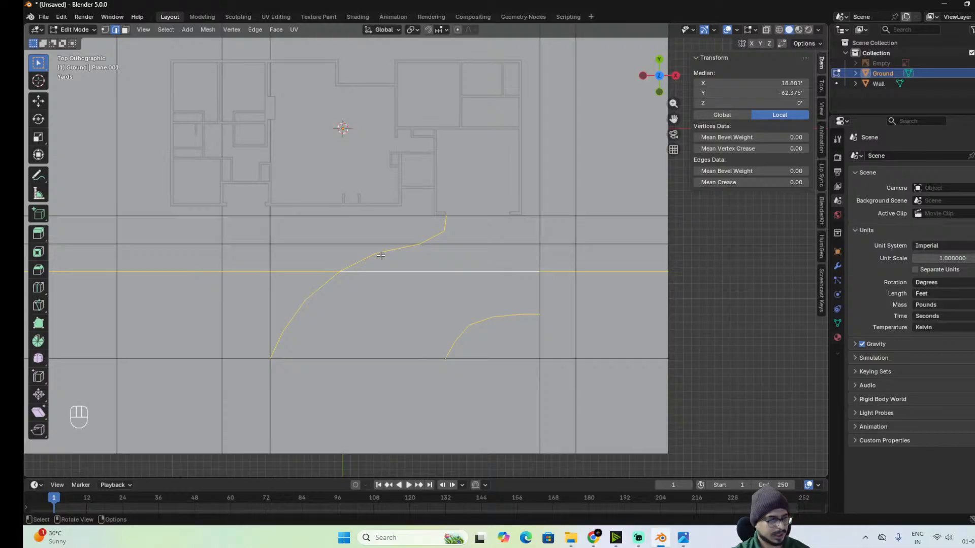
{"action": "scroll", "coordinate": [376, 252], "scroll_direction": "down", "scroll_amount": 2}
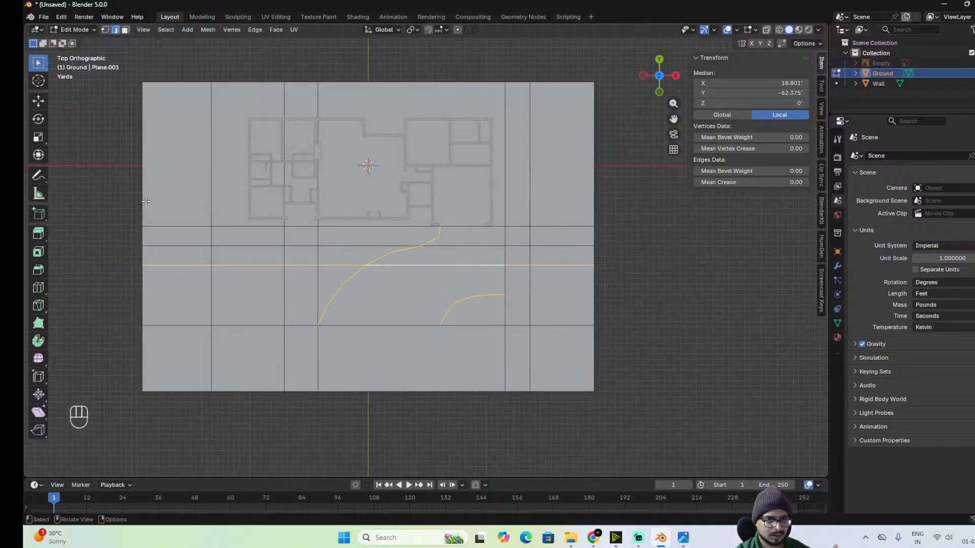
Select the ground faces of the outer strips along the bedroom side and the front edge, and extrude them downward about 1 ft.
{"action": "left_click_drag", "start_coordinate": [167, 179], "coordinate": [201, 377]}
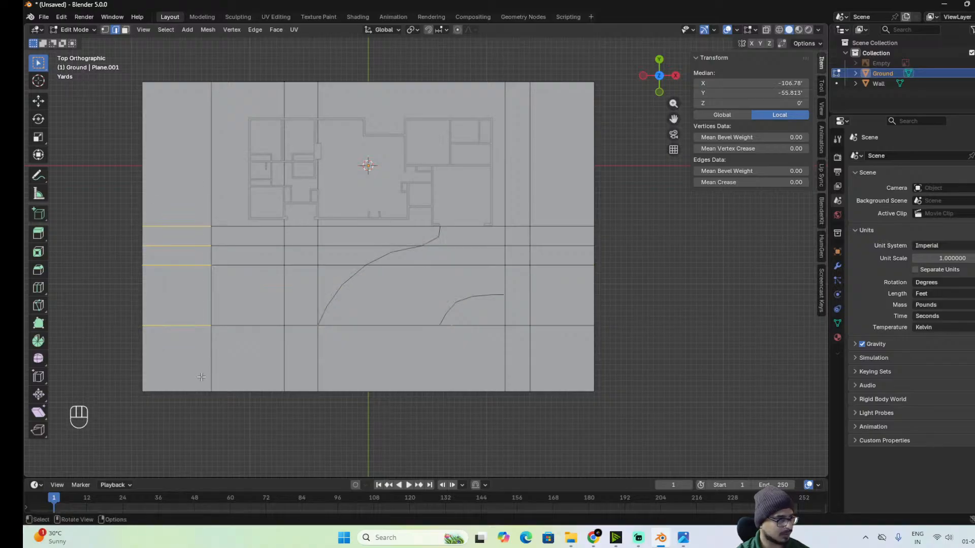
{"action": "key", "text": "3"}
{"action": "left_click_drag", "start_coordinate": [181, 170], "coordinate": [654, 347], "text": "shift"}
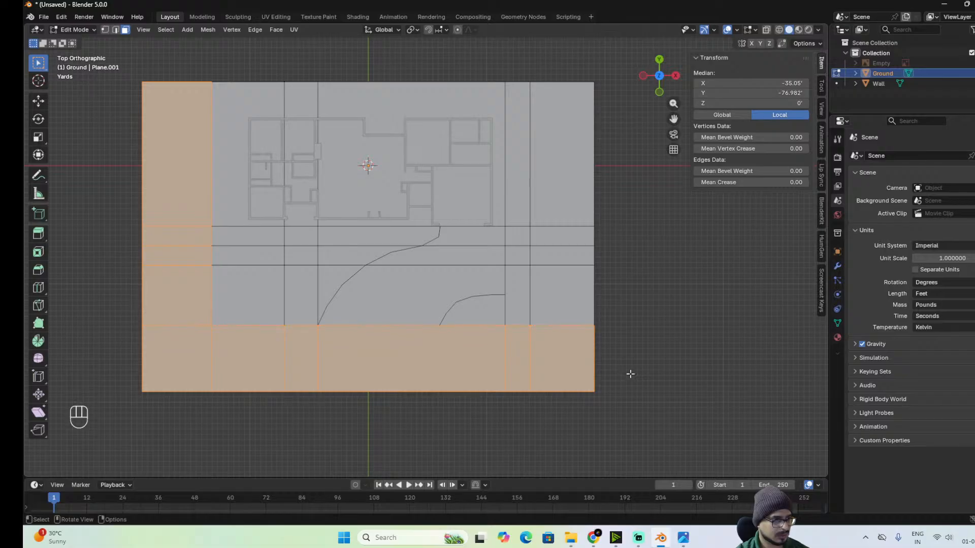
{"action": "scroll", "coordinate": [546, 300], "scroll_direction": "down", "scroll_amount": 1}
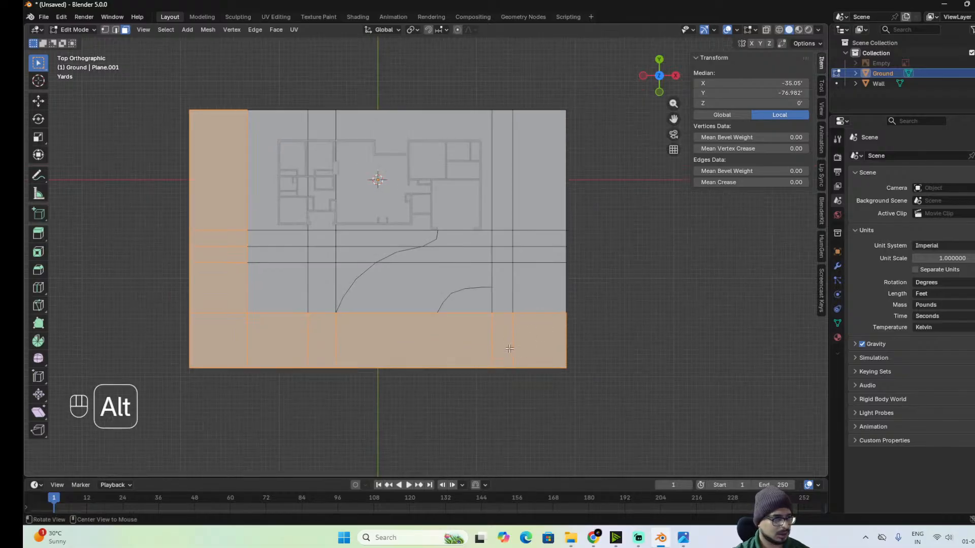
{"action": "mouse_move", "coordinate": [471, 392]}
{"action": "middle_mouse_down"}
{"action": "mouse_move", "coordinate": [577, 287]}
{"action": "mouse_move", "coordinate": [568, 289]}
{"action": "middle_mouse_up"}
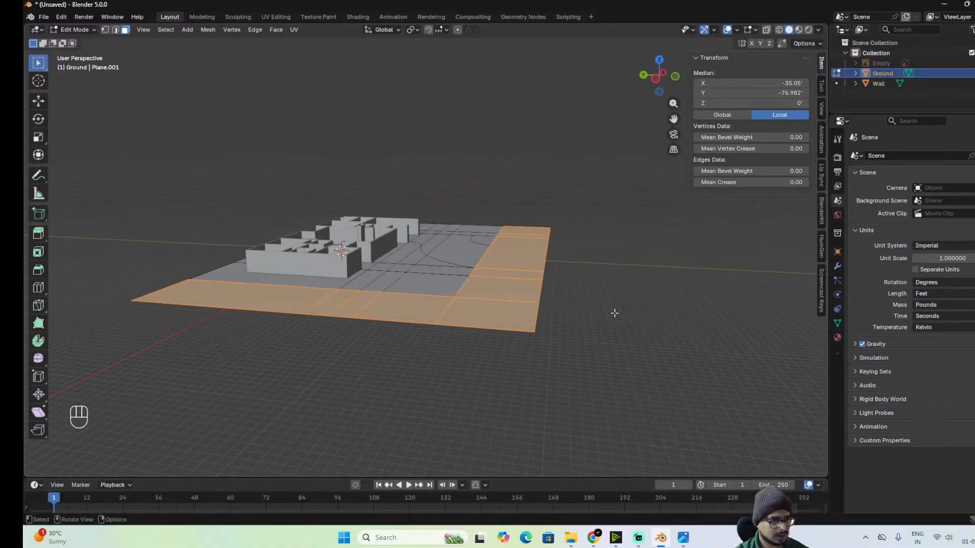
{"action": "scroll", "coordinate": [618, 313], "scroll_direction": "up", "scroll_amount": 1}
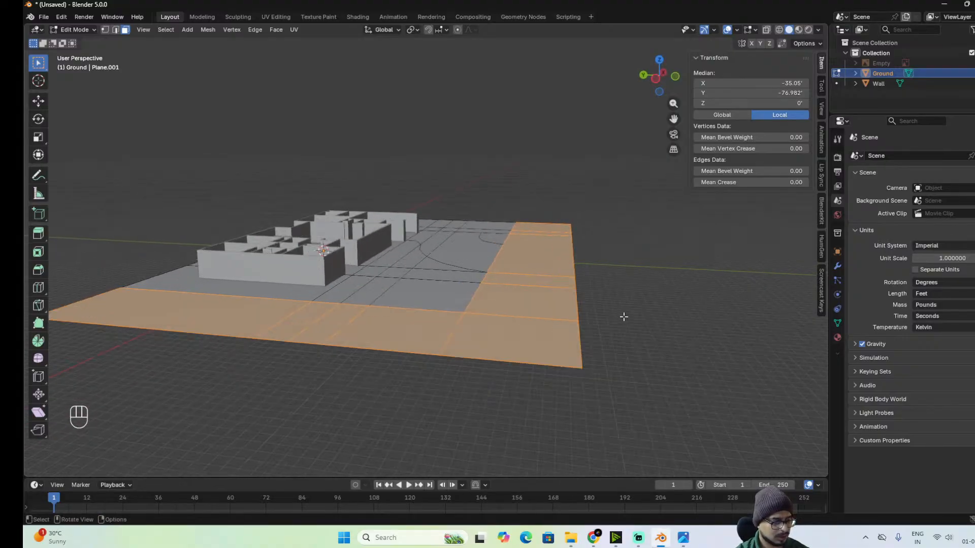
{"action": "key", "text": "e"}
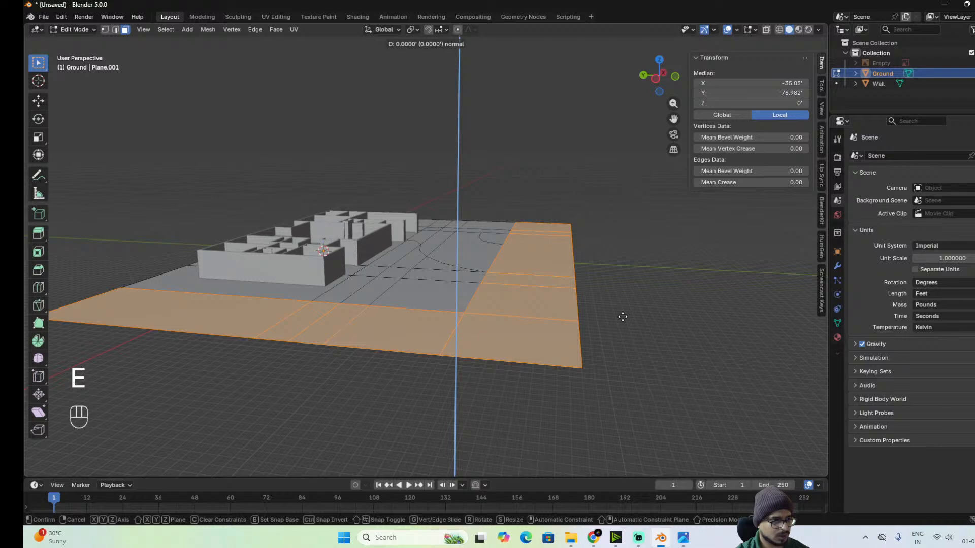
{"action": "key", "text": "z"}
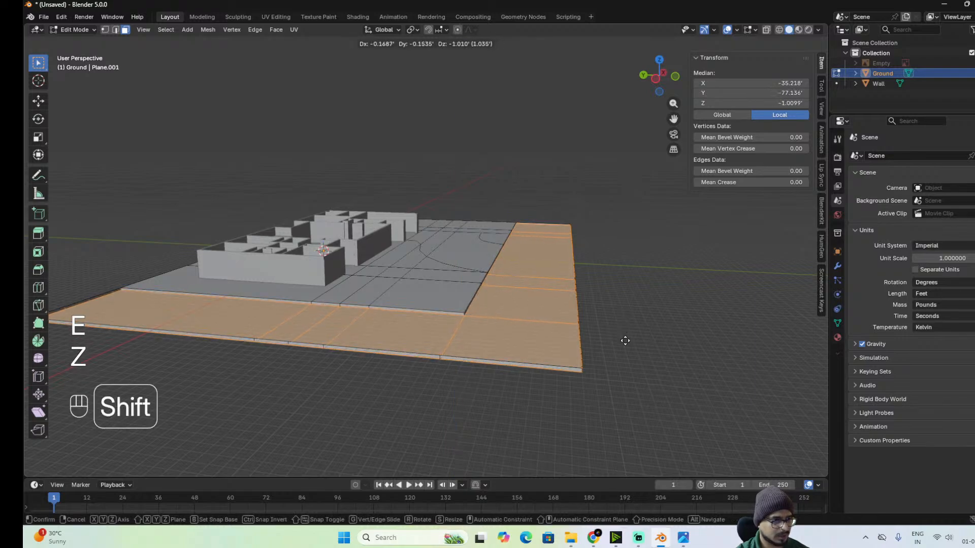
{"action": "left_click", "coordinate": [625, 341]}
Create a material for the ground and set its base color to grey #999999, value about 0.6.
{"action": "middle_click_drag", "start_coordinate": [637, 344], "coordinate": [599, 376], "text": "alt"}
{"action": "left_click", "coordinate": [837, 337]}
{"action": "left_click", "coordinate": [949, 199]}
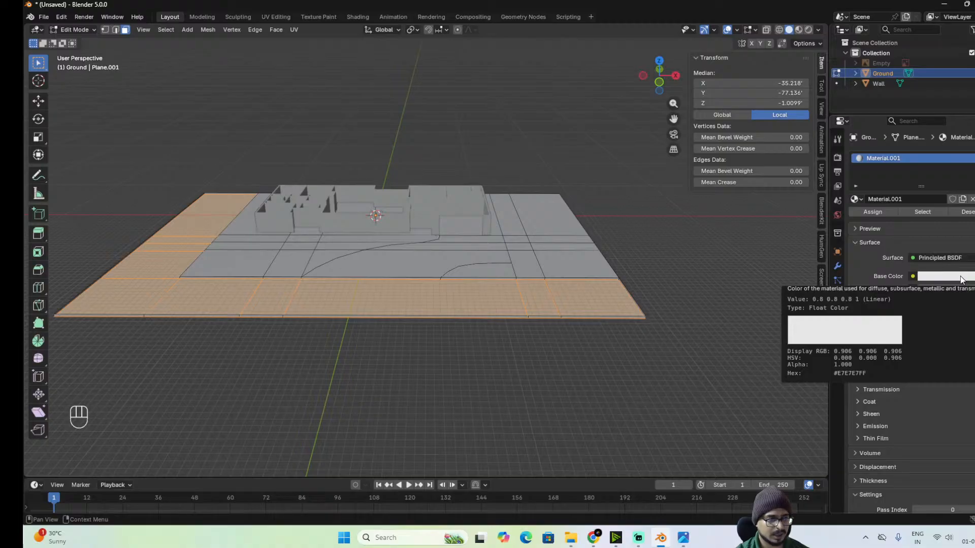
{"action": "left_click", "coordinate": [961, 280]}
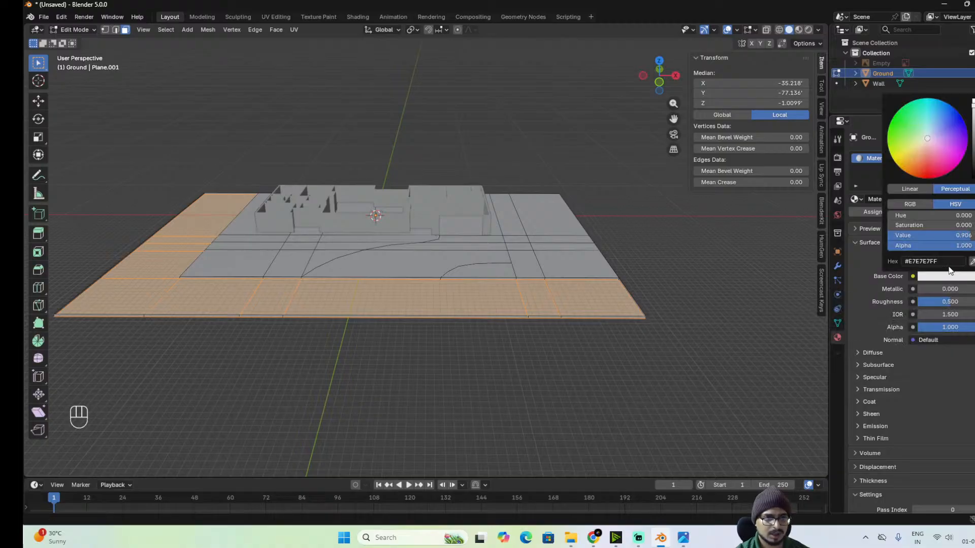
{"action": "left_click_drag", "start_coordinate": [954, 235], "coordinate": [940, 235]}
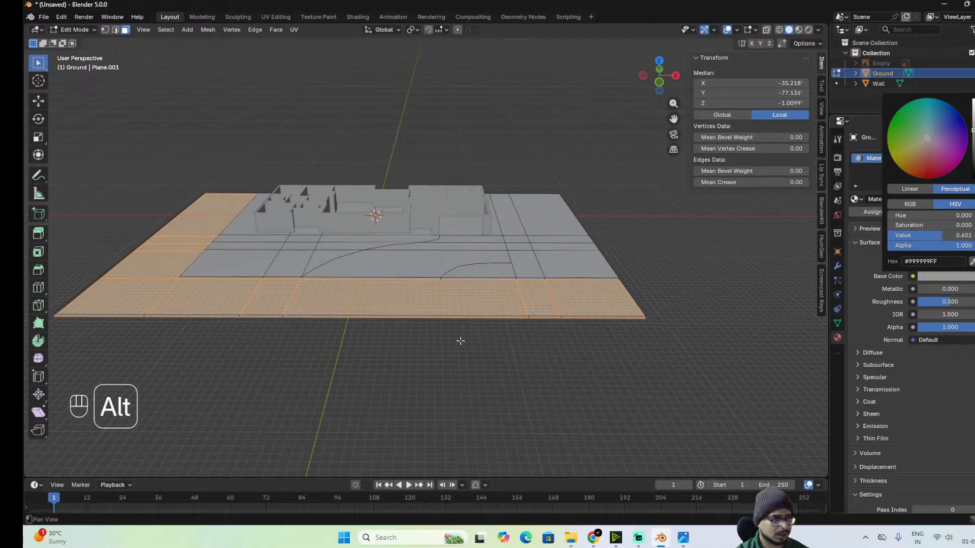
Invert the face selection and assign it a new second material with green base color #75E725.
{"action": "left_click_drag", "start_coordinate": [458, 351], "coordinate": [444, 367], "text": "alt"}
{"action": "key", "text": "ctrl+i"}
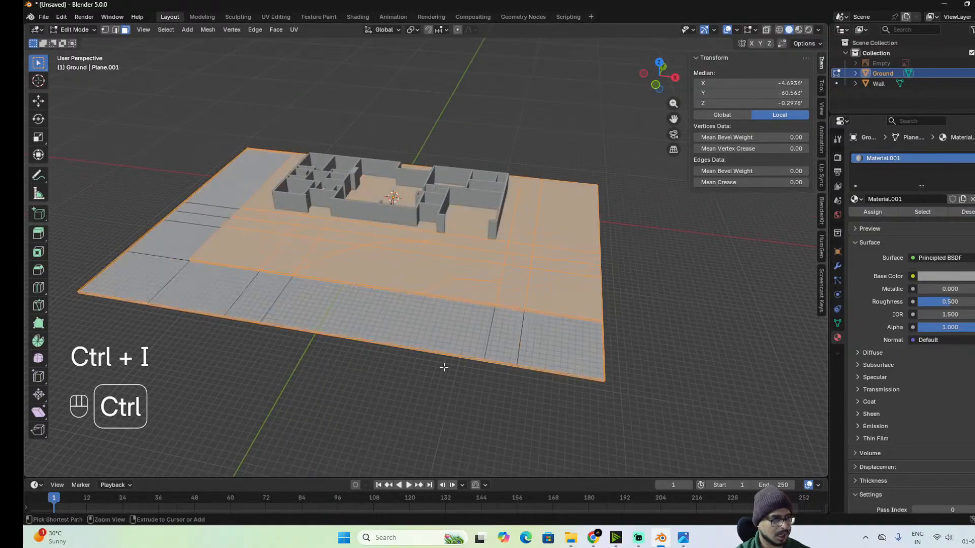
{"action": "scroll", "coordinate": [573, 380], "scroll_direction": "up", "scroll_amount": 2}
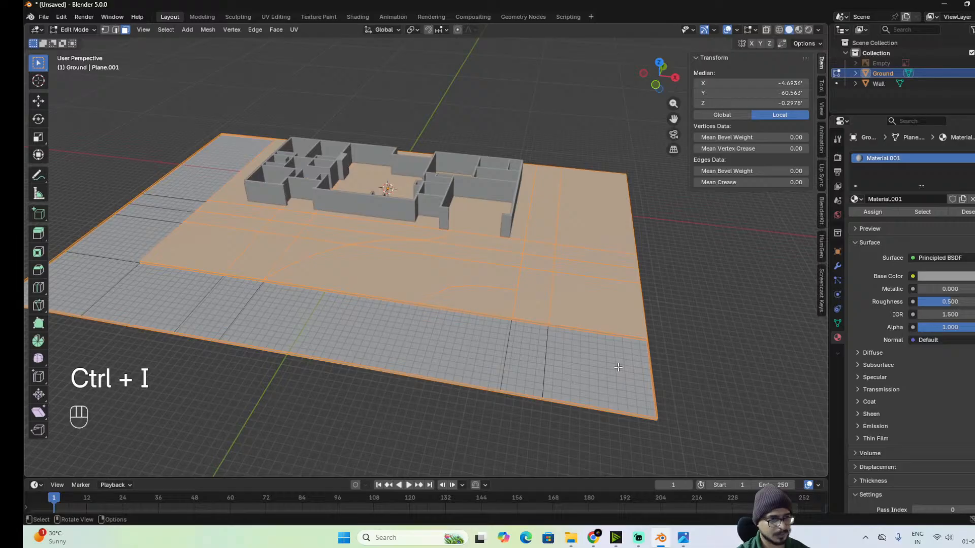
{"action": "left_click_drag", "start_coordinate": [572, 380], "coordinate": [635, 346], "text": "alt"}
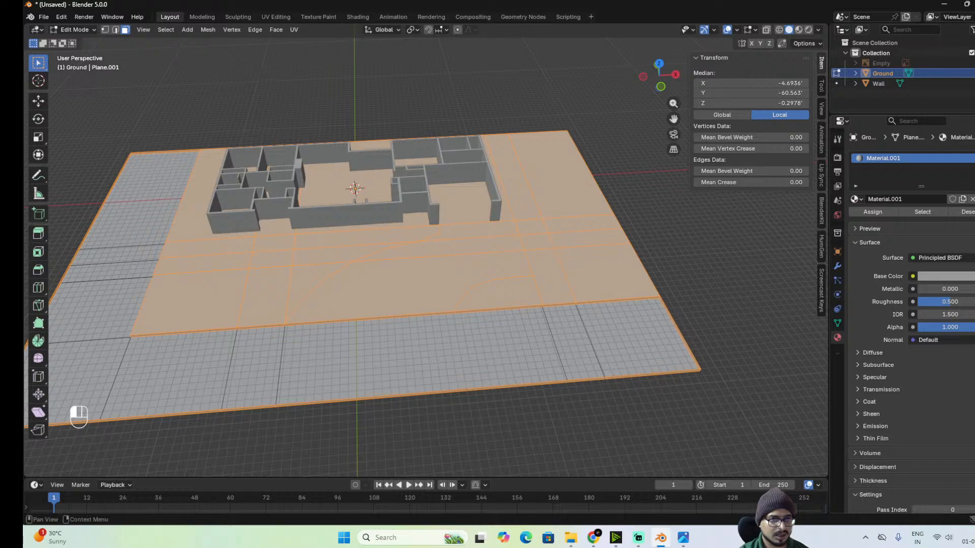
{"action": "left_click", "coordinate": [974, 159]}
{"action": "left_click", "coordinate": [903, 220]}
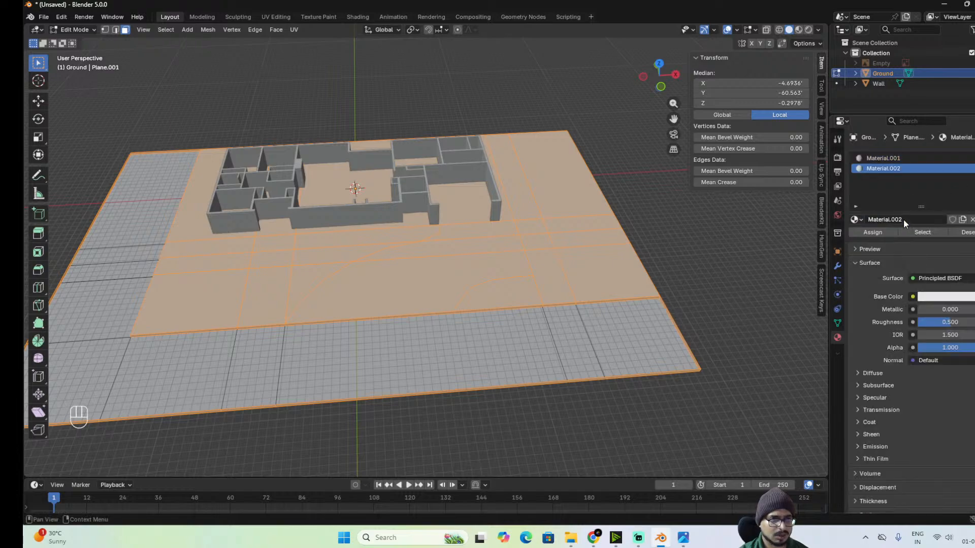
{"action": "left_click", "coordinate": [944, 297]}
{"action": "left_click_drag", "start_coordinate": [927, 158], "coordinate": [892, 155]}
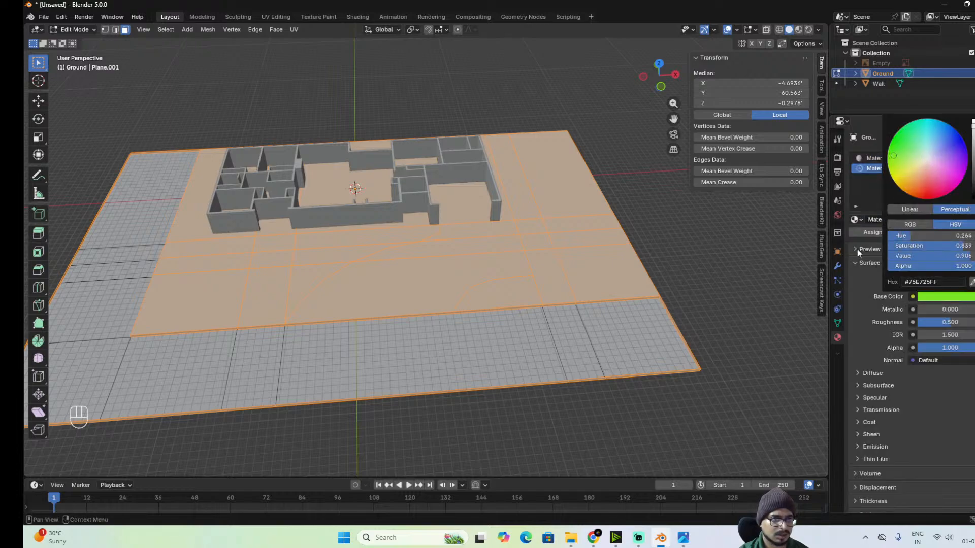
{"action": "left_click", "coordinate": [871, 231]}
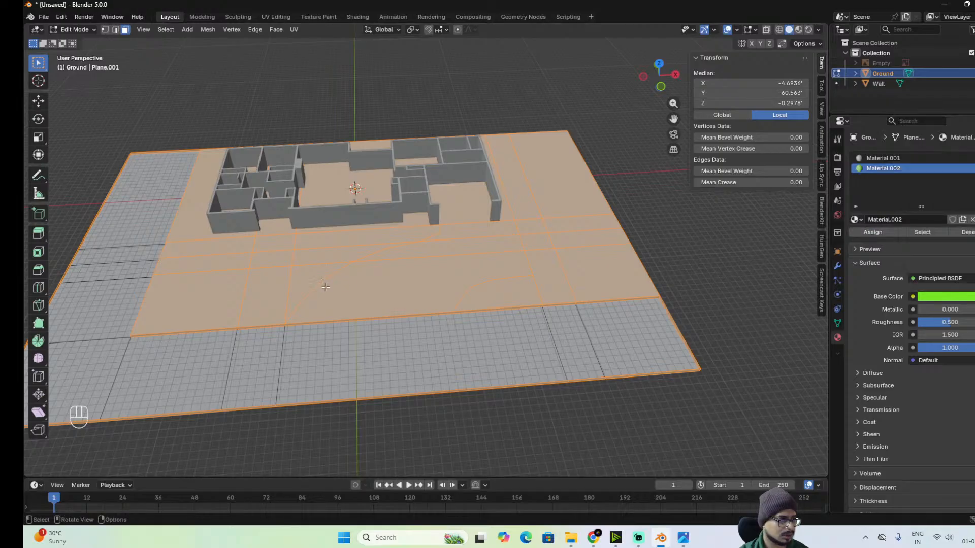
Try to add a ground loop cut in line with the house's rear wall at about Y 26 ft, and undo it.
{"action": "left_click_drag", "start_coordinate": [326, 287], "coordinate": [385, 341], "text": "alt"}
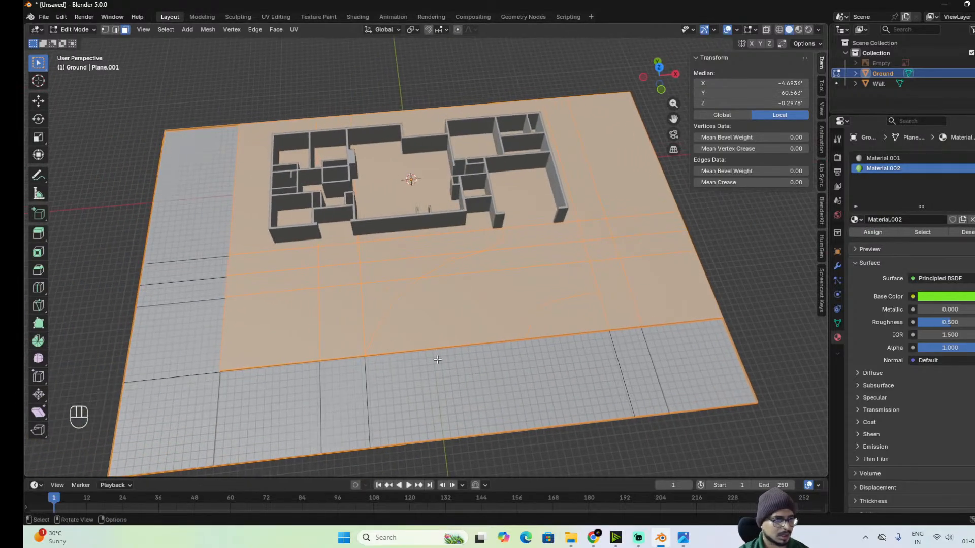
{"action": "scroll", "coordinate": [394, 344], "scroll_direction": "up", "scroll_amount": 2}
{"action": "left_click_drag", "start_coordinate": [437, 359], "coordinate": [428, 395], "text": "alt"}
{"action": "key", "text": "KP_7"}
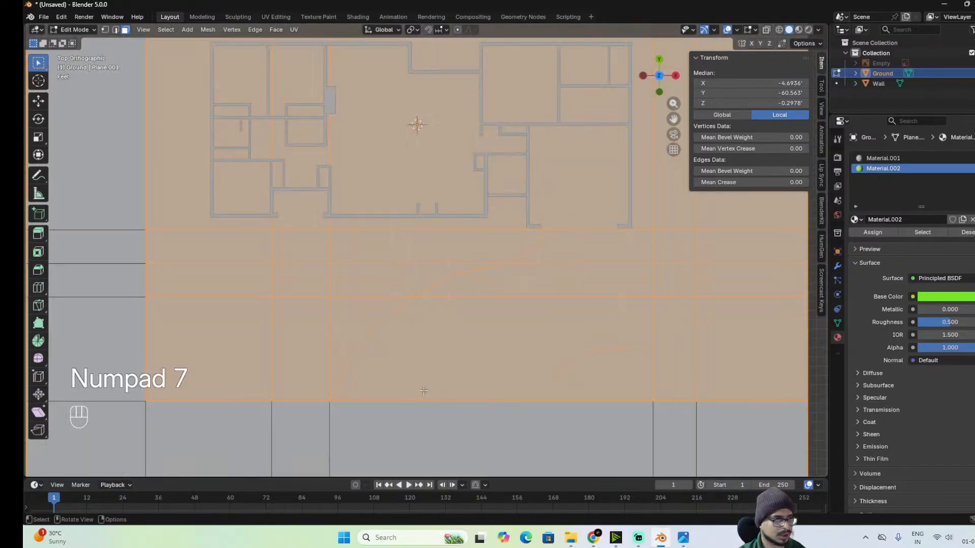
{"action": "left_click", "coordinate": [309, 215]}
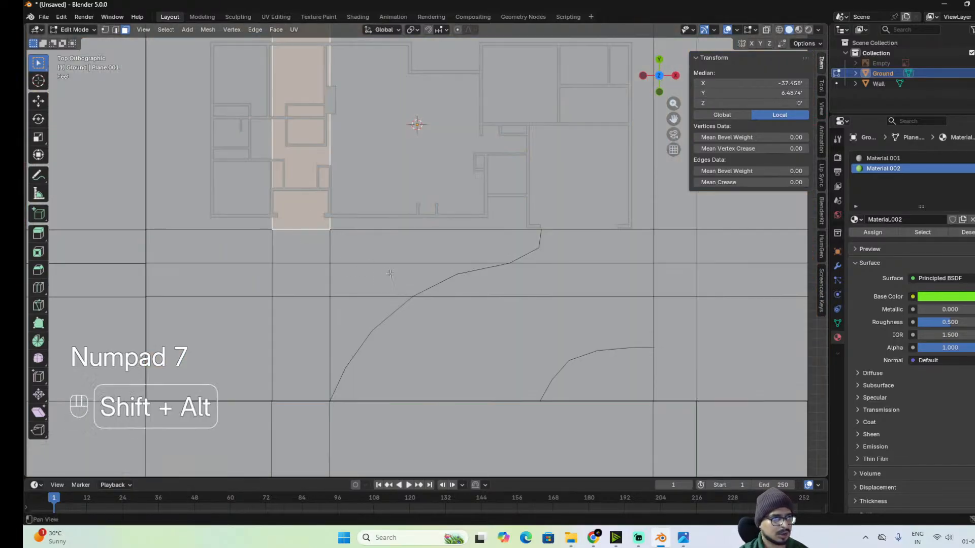
{"action": "left_click_drag", "start_coordinate": [337, 166], "coordinate": [324, 270], "text": "alt+shift"}
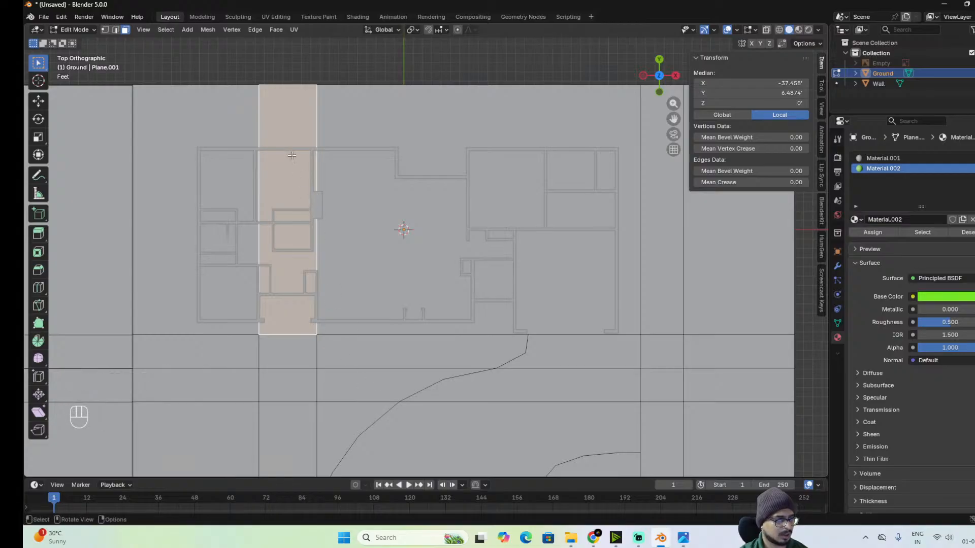
{"action": "key", "text": "ctrl+r"}
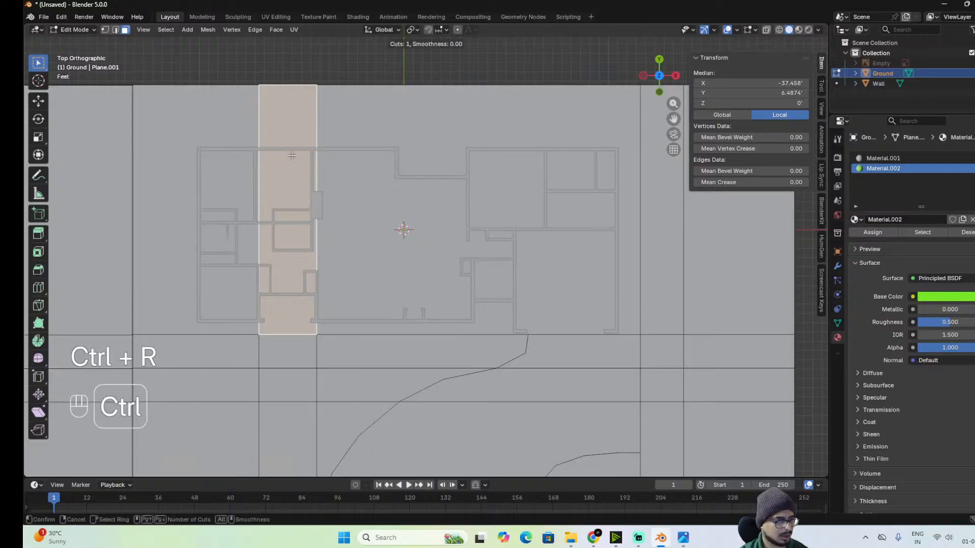
{"action": "left_click", "coordinate": [259, 155]}
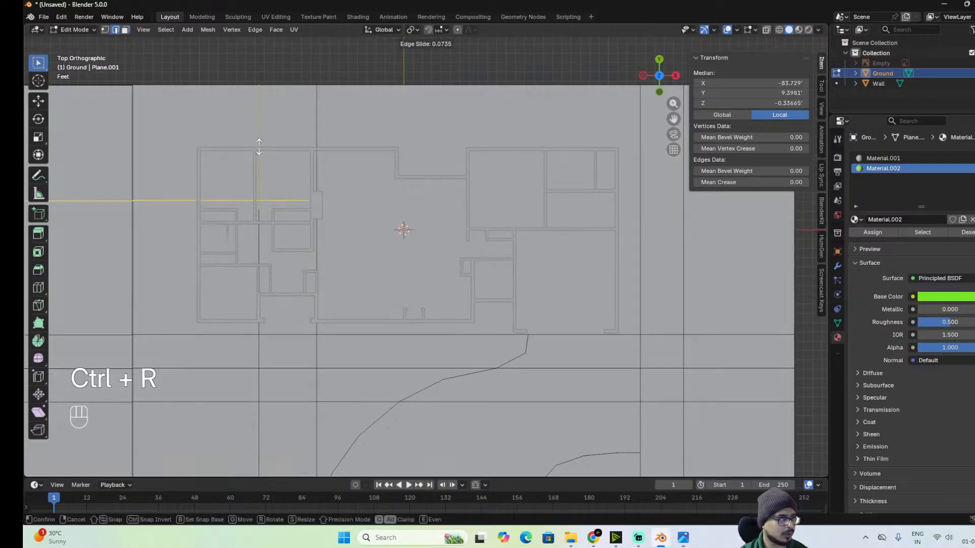
{"action": "left_click", "coordinate": [279, 94]}
{"action": "key", "text": "ctrl+r"}
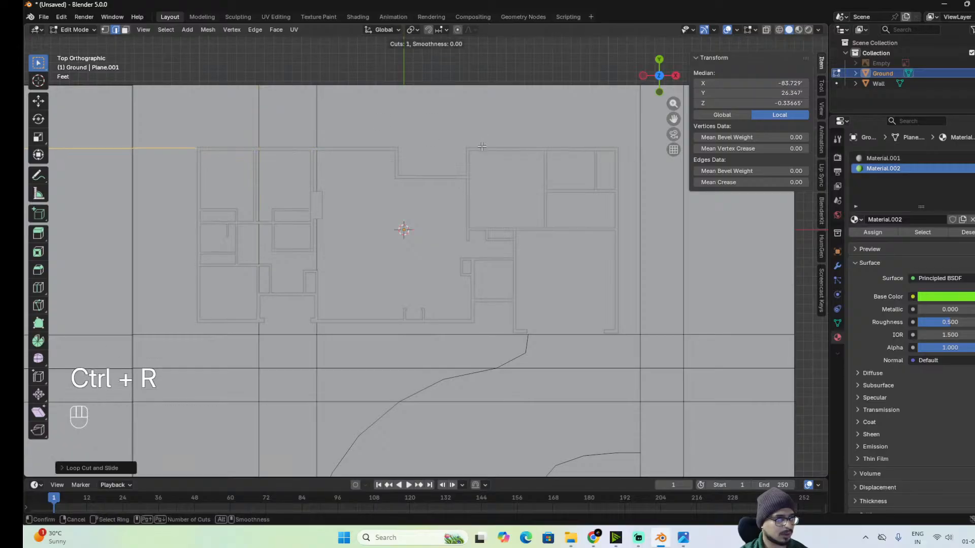
{"action": "right_click", "coordinate": [383, 237]}
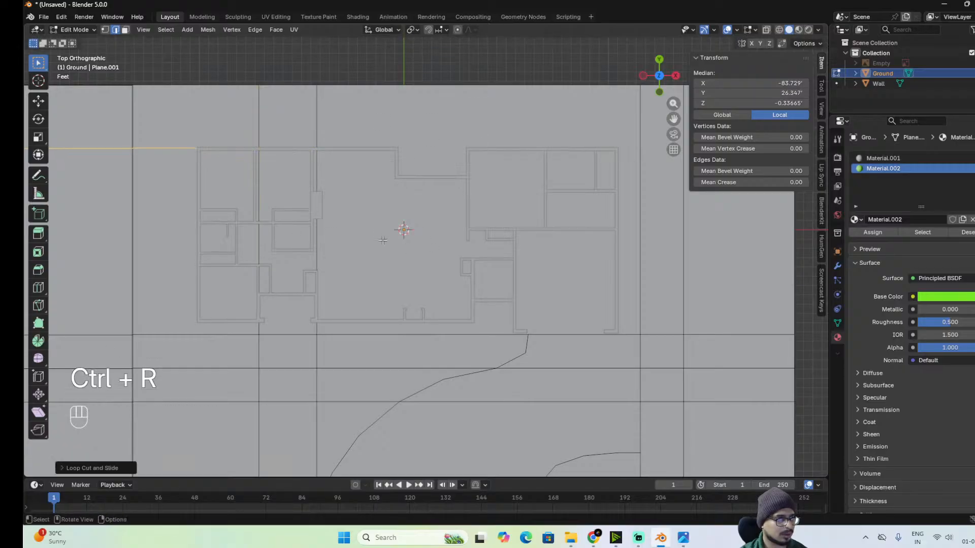
{"action": "key", "text": "ctrl+z"}
{"action": "key", "text": "ctrl+z"}
Try a knife cut on the ground along the outer bedroom wall, from the loop before the house to the rear edge, and undo it.
{"action": "left_click_drag", "start_coordinate": [550, 374], "coordinate": [595, 248], "text": "alt+shift"}
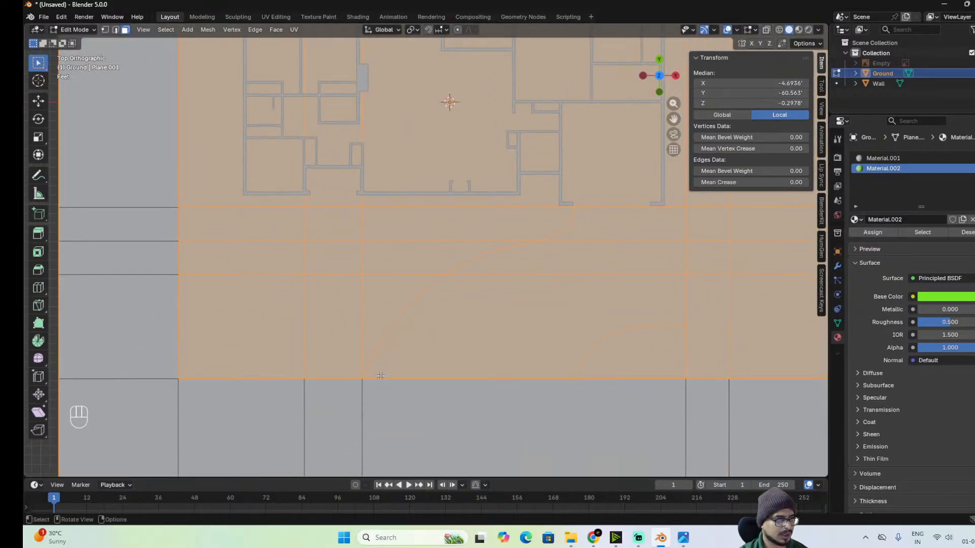
{"action": "left_click_drag", "start_coordinate": [574, 294], "coordinate": [565, 312], "text": "alt+shift"}
{"action": "scroll", "coordinate": [526, 318], "scroll_direction": "down", "scroll_amount": 2}
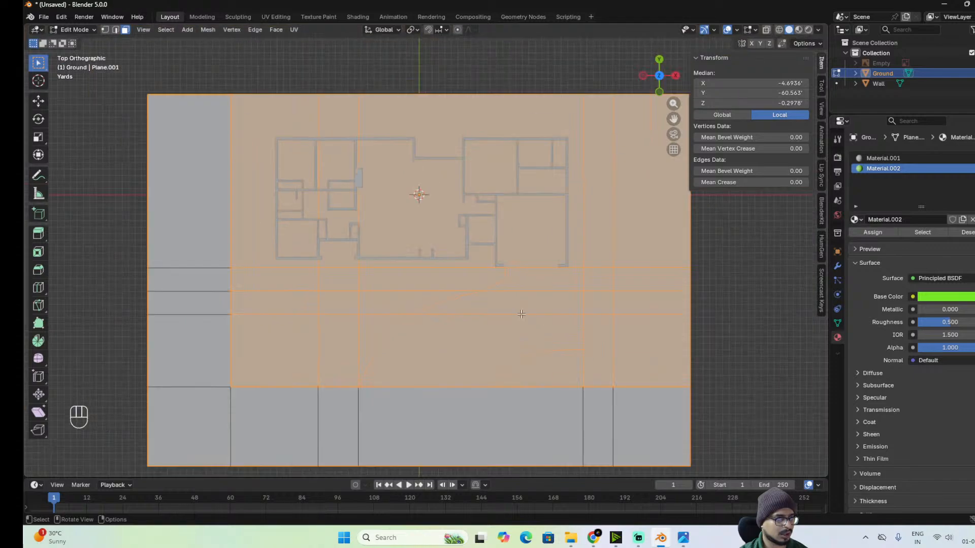
{"action": "scroll", "coordinate": [519, 313], "scroll_direction": "up", "scroll_amount": 2}
{"action": "middle_click_drag", "start_coordinate": [525, 288], "coordinate": [509, 353], "text": "shift"}
{"action": "scroll", "coordinate": [519, 316], "scroll_direction": "down", "scroll_amount": 2}
{"action": "middle_click_drag", "start_coordinate": [521, 314], "coordinate": [509, 359], "text": "shift"}
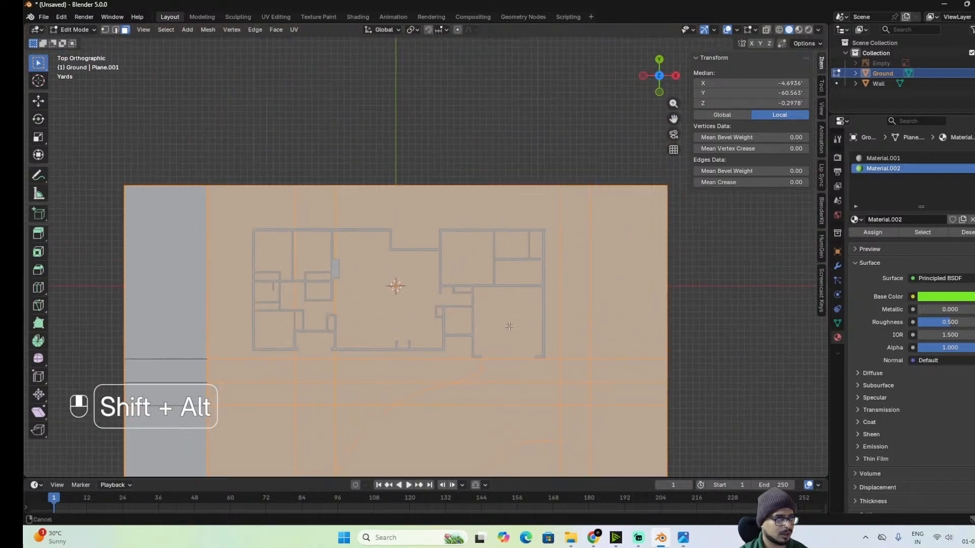
{"action": "key", "text": "k"}
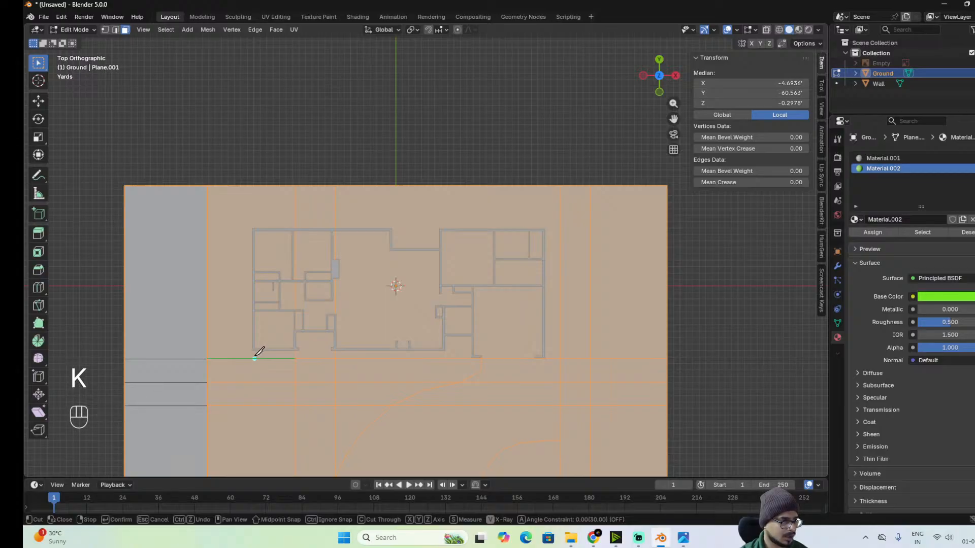
{"action": "left_click", "coordinate": [253, 359]}
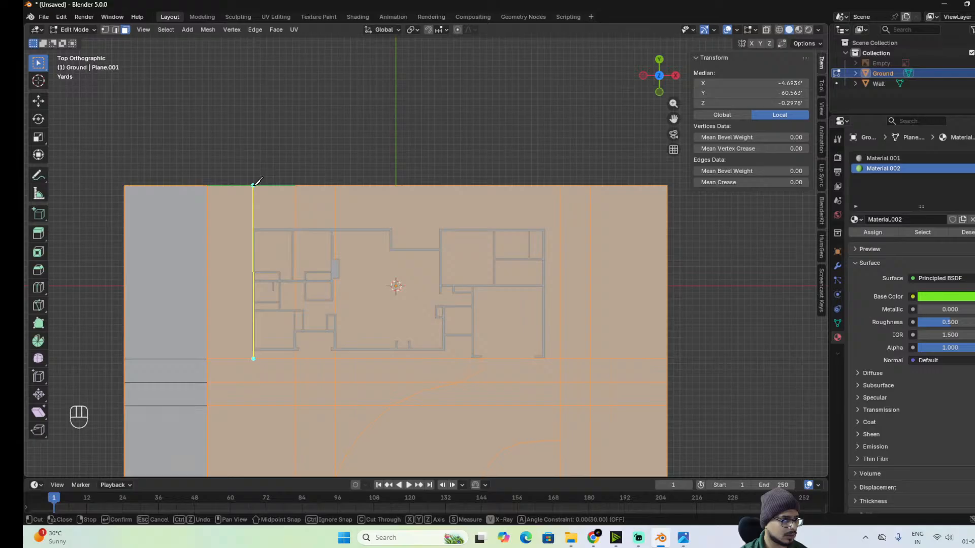
{"action": "key", "text": "shift"}
{"action": "left_click", "coordinate": [254, 185]}
{"action": "key", "text": "space"}
{"action": "scroll", "coordinate": [305, 293], "scroll_direction": "up", "scroll_amount": 2}
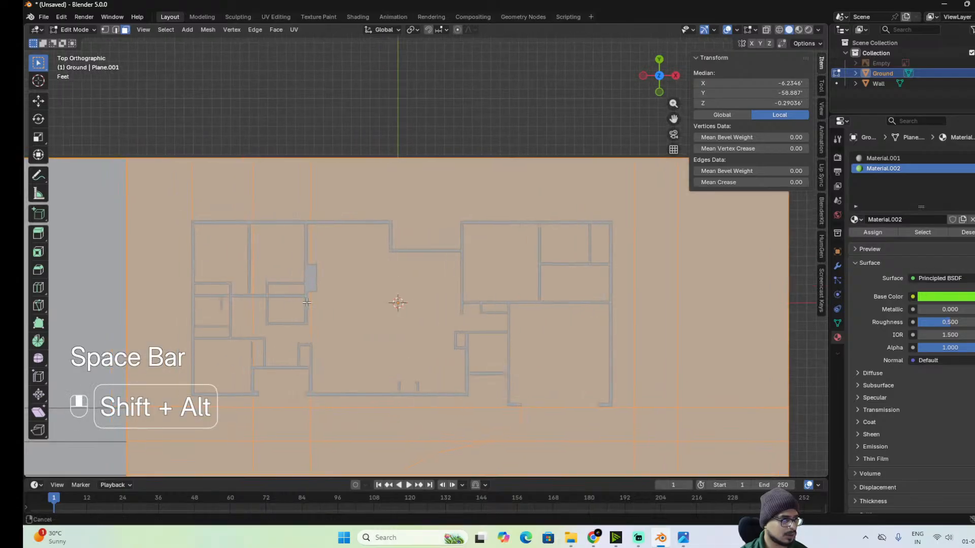
{"action": "middle_click_drag", "start_coordinate": [305, 292], "coordinate": [446, 264], "text": "shift"}
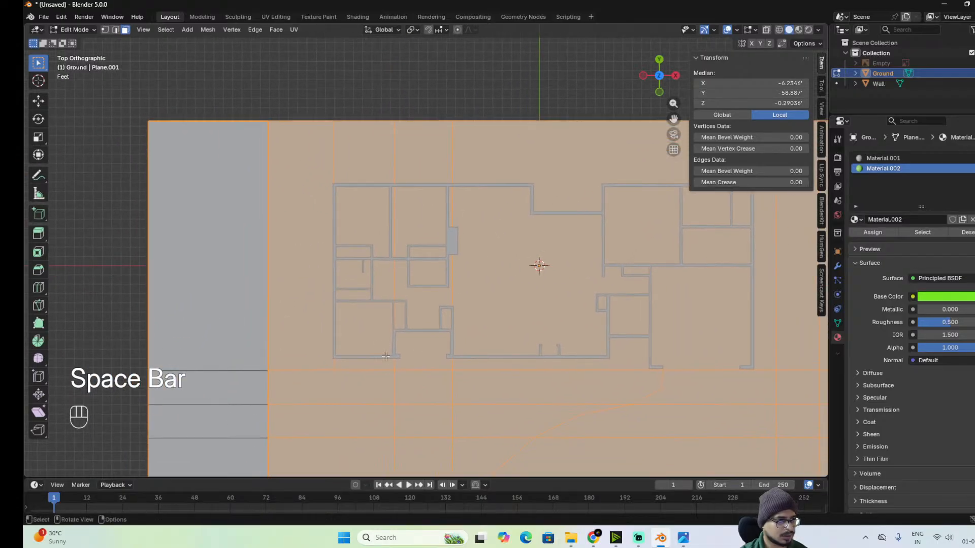
{"action": "scroll", "coordinate": [386, 357], "scroll_direction": "down", "scroll_amount": 3}
{"action": "scroll", "coordinate": [457, 329], "scroll_direction": "up", "scroll_amount": 1}
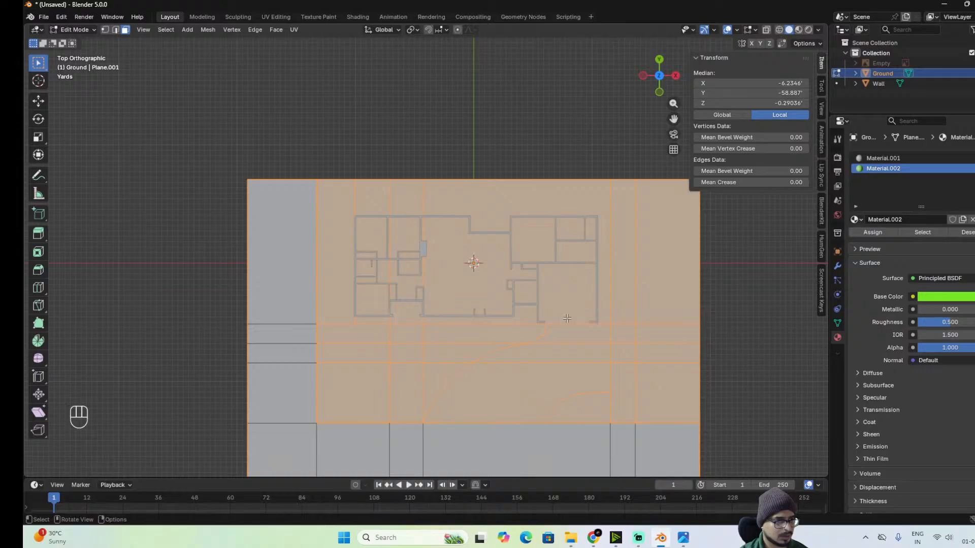
{"action": "key", "text": "ctrl+z"}
Dissolve the two curved driveway edge chains in the front yard of the ground plane.
{"action": "left_click", "coordinate": [494, 354]}
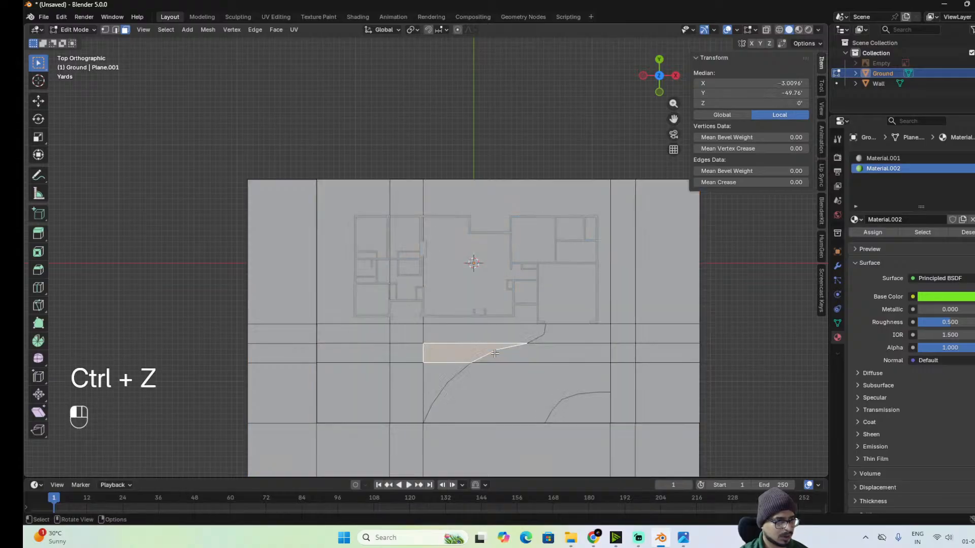
{"action": "key", "text": "2"}
{"action": "double_click", "coordinate": [491, 353]}
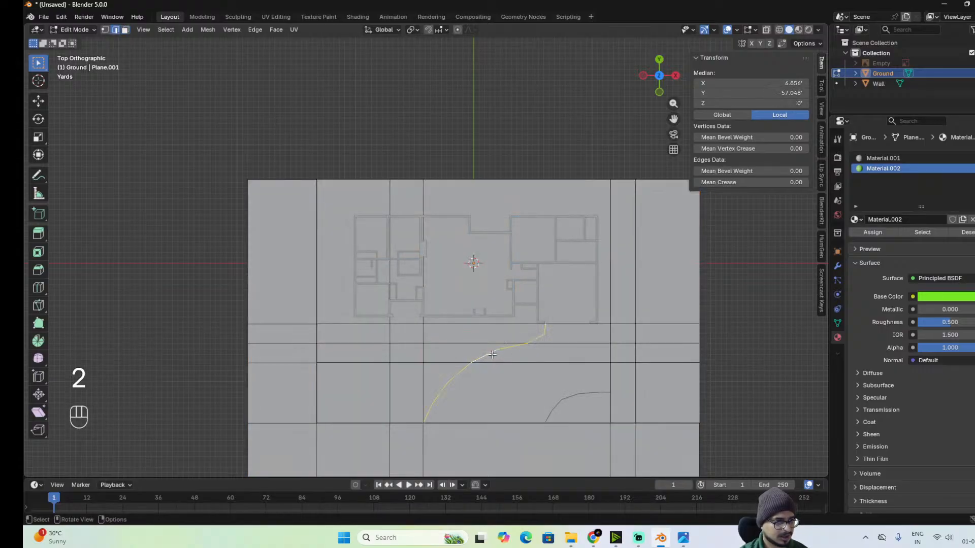
{"action": "key", "text": "x"}
{"action": "left_click", "coordinate": [525, 367]}
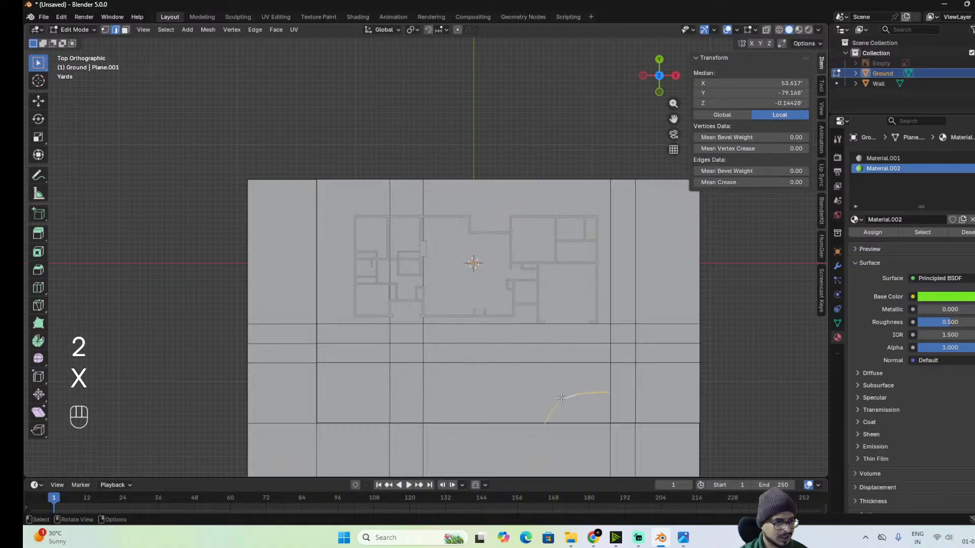
{"action": "key", "text": "x"}
{"action": "left_click", "coordinate": [560, 398]}
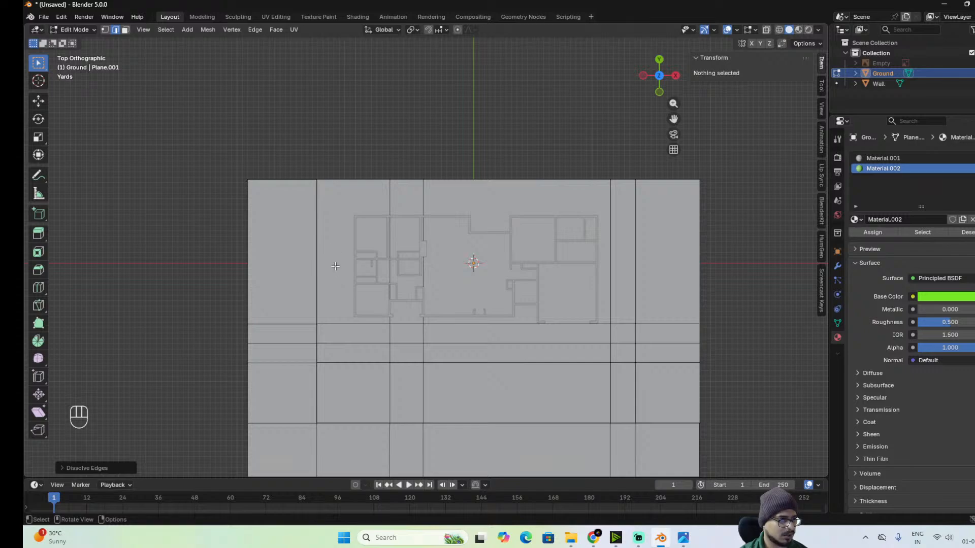
Add ground loop cuts along the house's rear wall at about Y 26 ft and the outer bedroom wall at about X -66.6 ft.
{"action": "key", "text": "ctrl+r"}
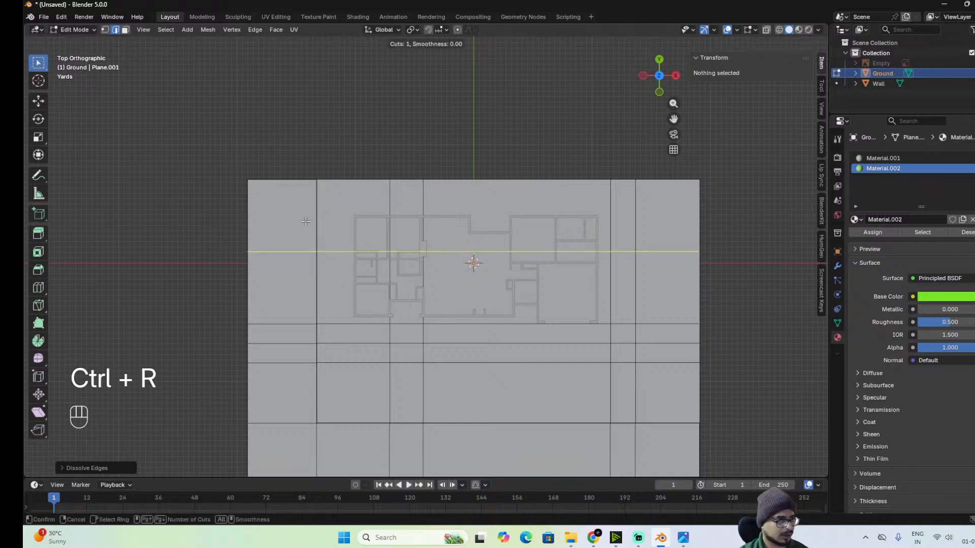
{"action": "left_click", "coordinate": [305, 222]}
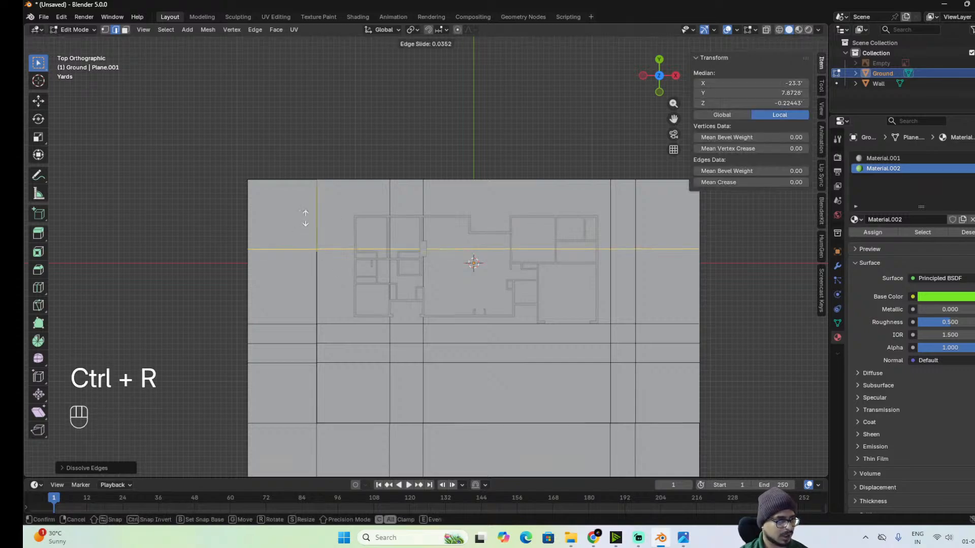
{"action": "left_click", "coordinate": [315, 161], "text": "shift"}
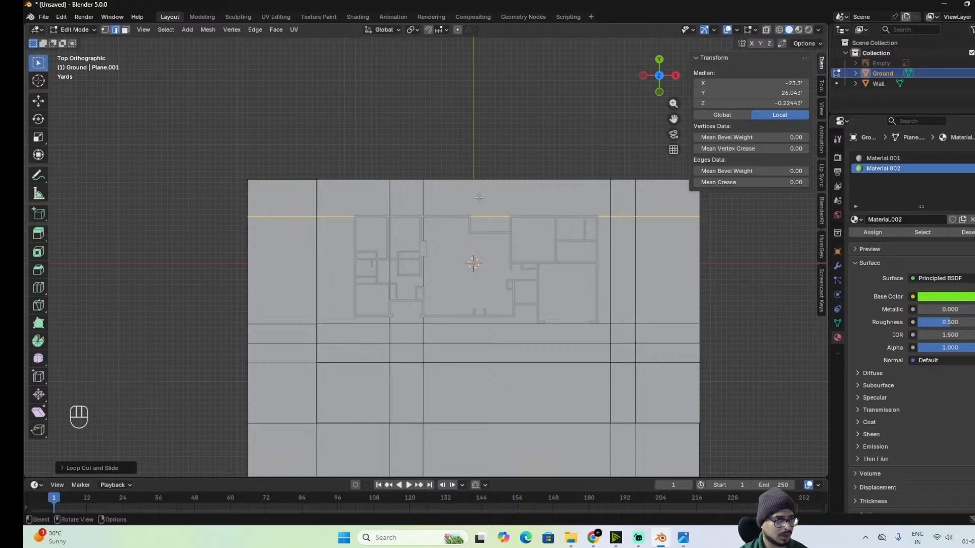
{"action": "key", "text": "ctrl+r"}
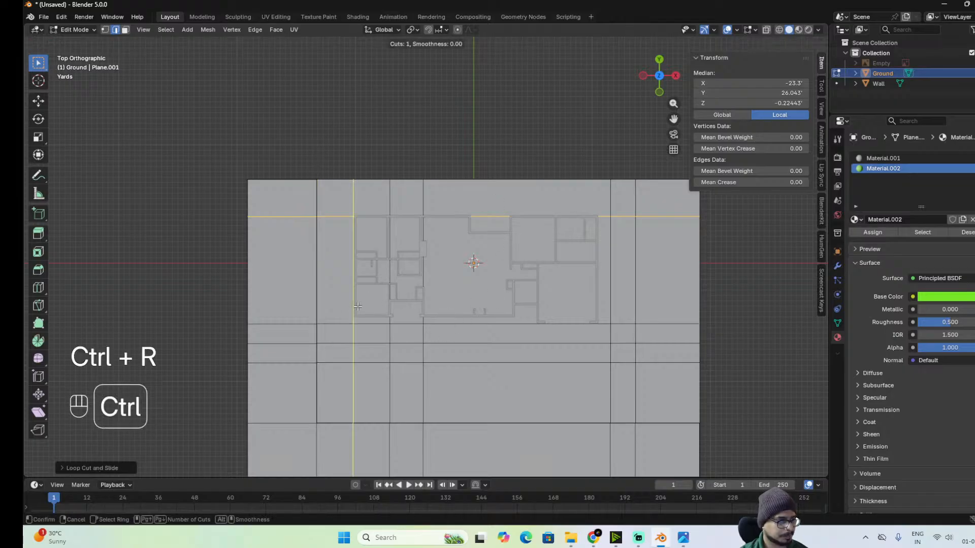
{"action": "left_click", "coordinate": [355, 306]}
{"action": "left_click", "coordinate": [373, 321], "text": "shift"}
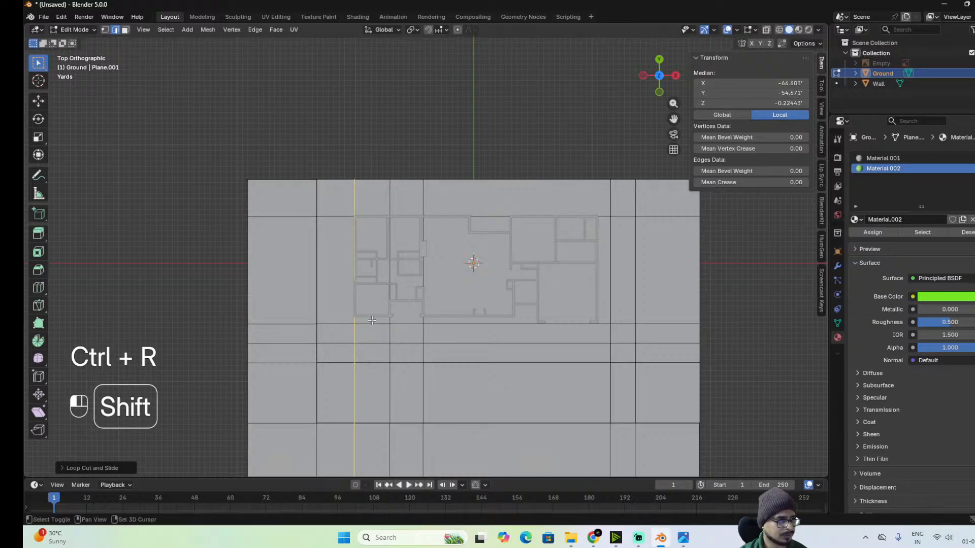
Add ground loop cuts along the garage's outer wall at about X 69.5 ft and its inner wall at about X 35 ft.
{"action": "key", "text": "ctrl+r"}
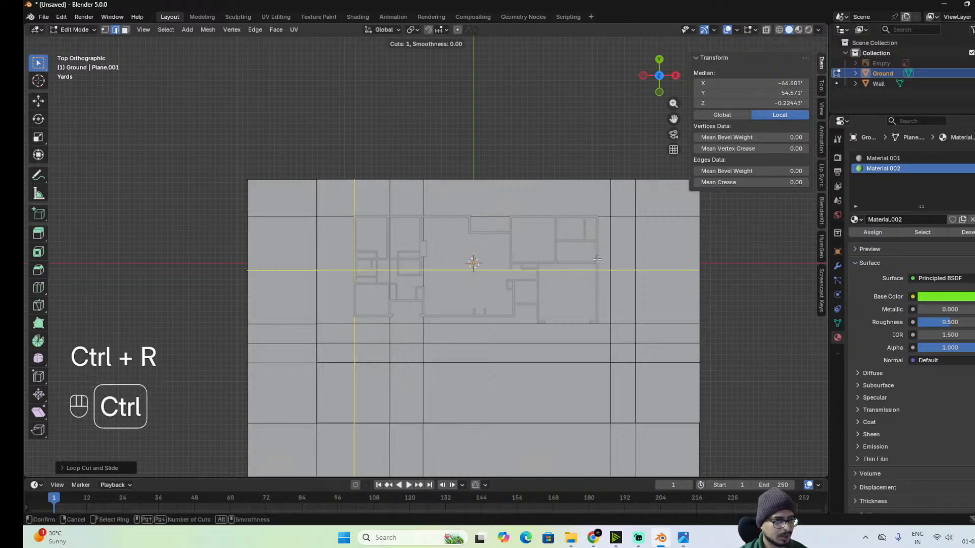
{"action": "left_click", "coordinate": [598, 215]}
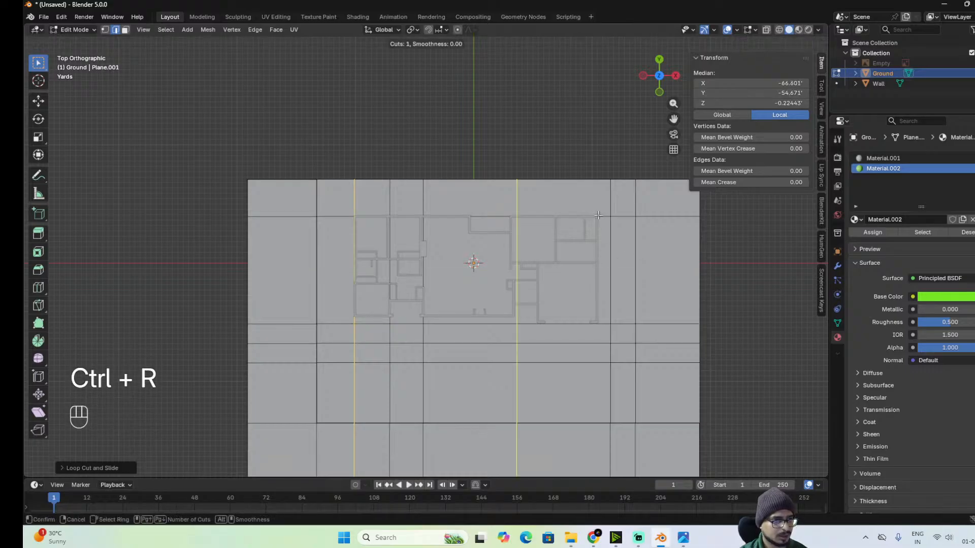
{"action": "left_click", "coordinate": [680, 346]}
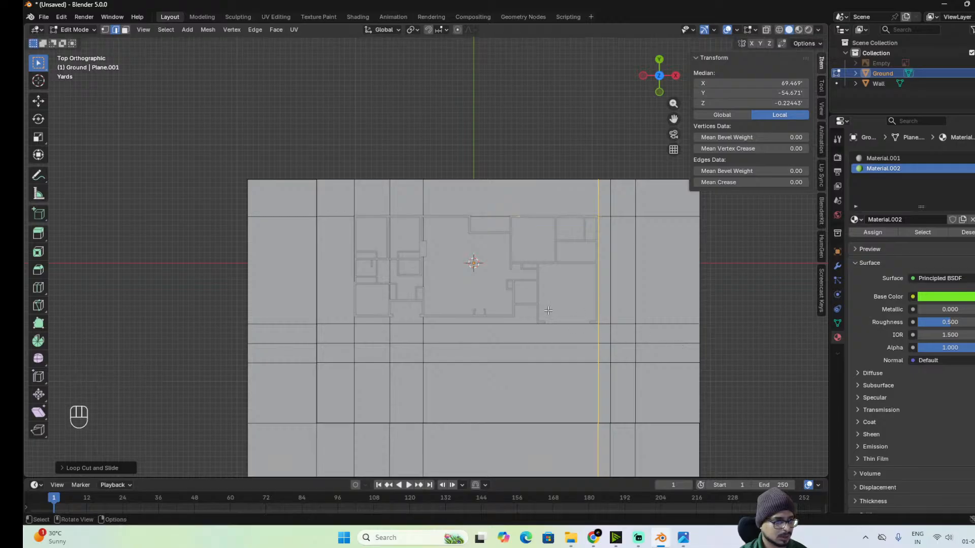
{"action": "key", "text": "ctrl+r"}
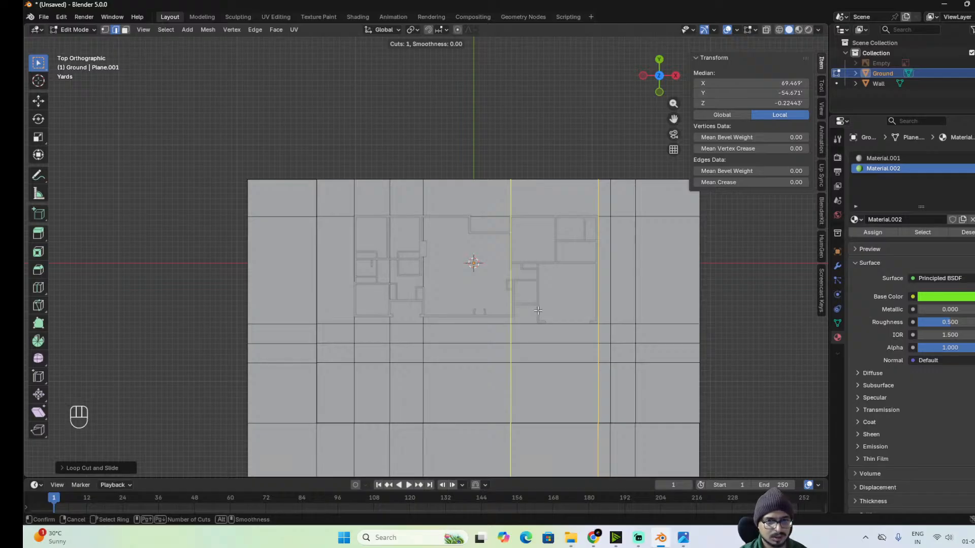
{"action": "left_click", "coordinate": [538, 310]}
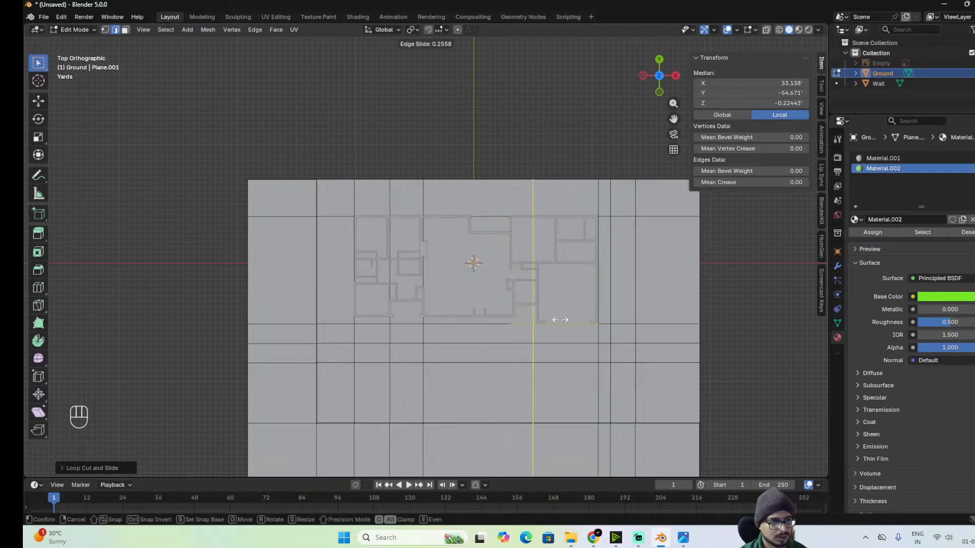
{"action": "key", "text": "shift"}
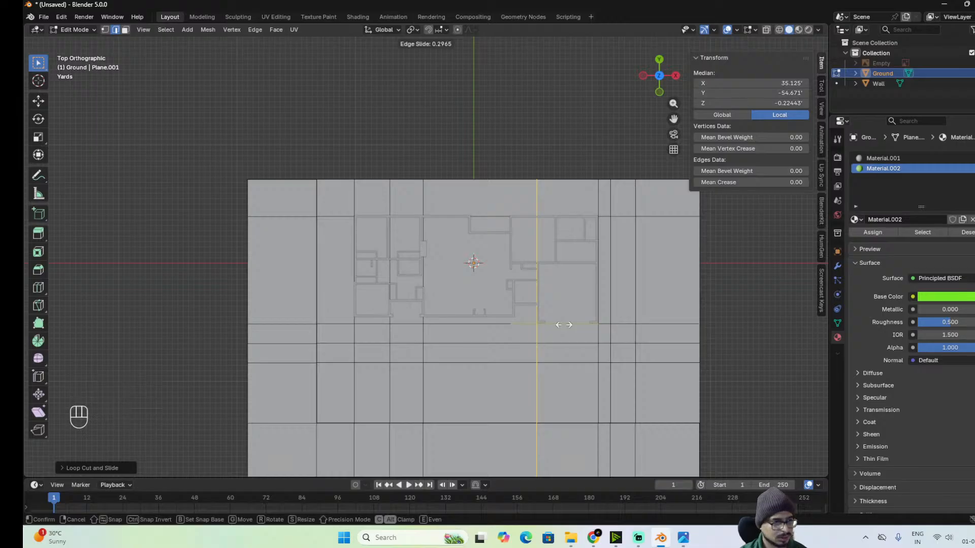
{"action": "left_click", "coordinate": [563, 325]}
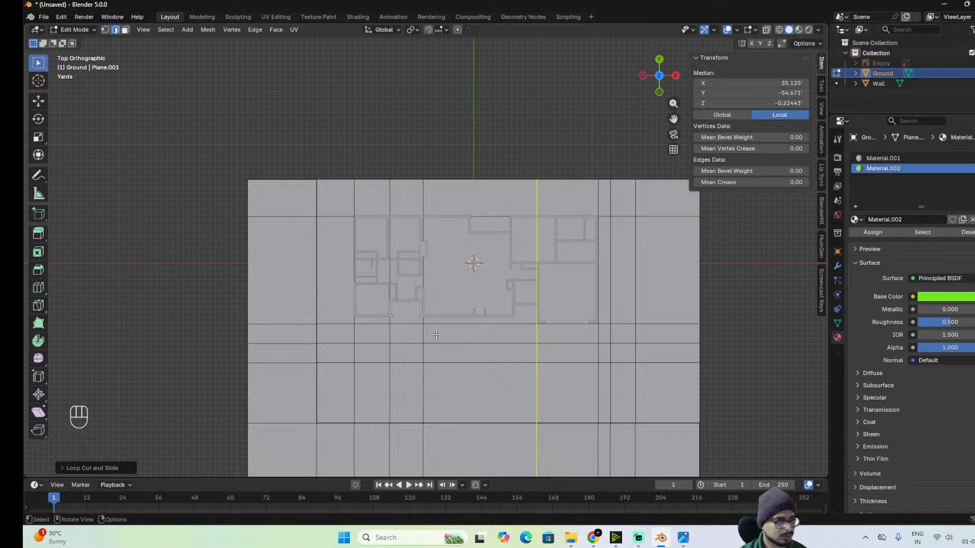
Add a ground loop cut along the front wall of the living area at about Y -29.9 ft.
{"action": "key", "text": "ctrl+r"}
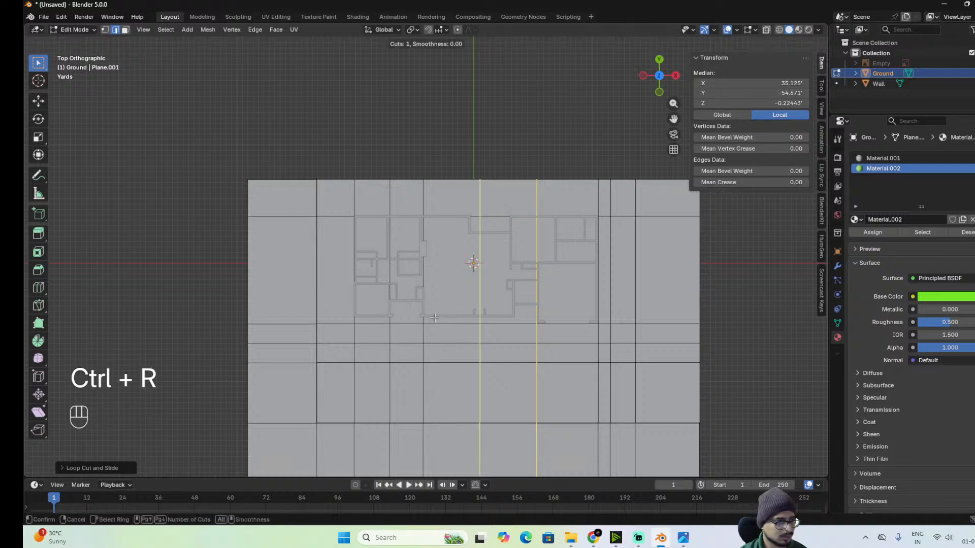
{"action": "left_click", "coordinate": [316, 310]}
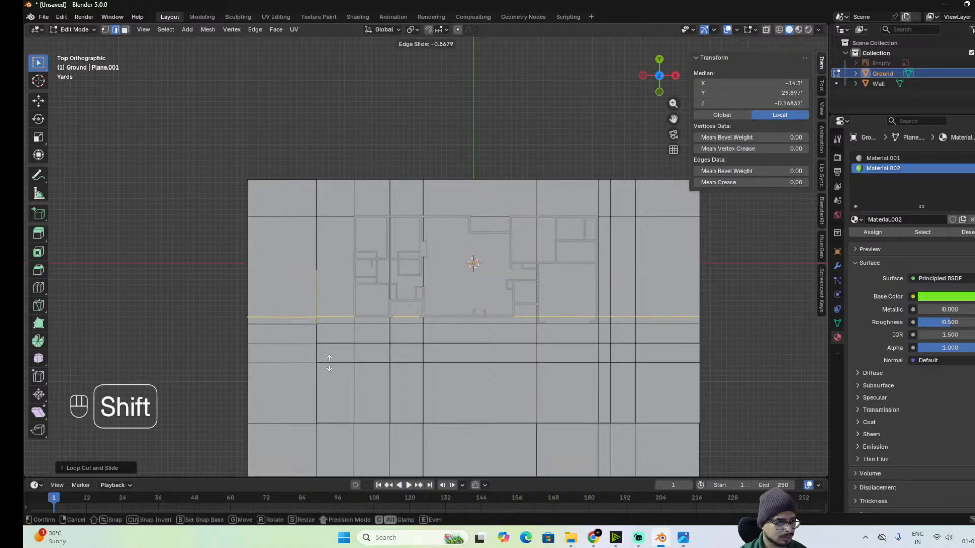
{"action": "left_click", "coordinate": [329, 363]}
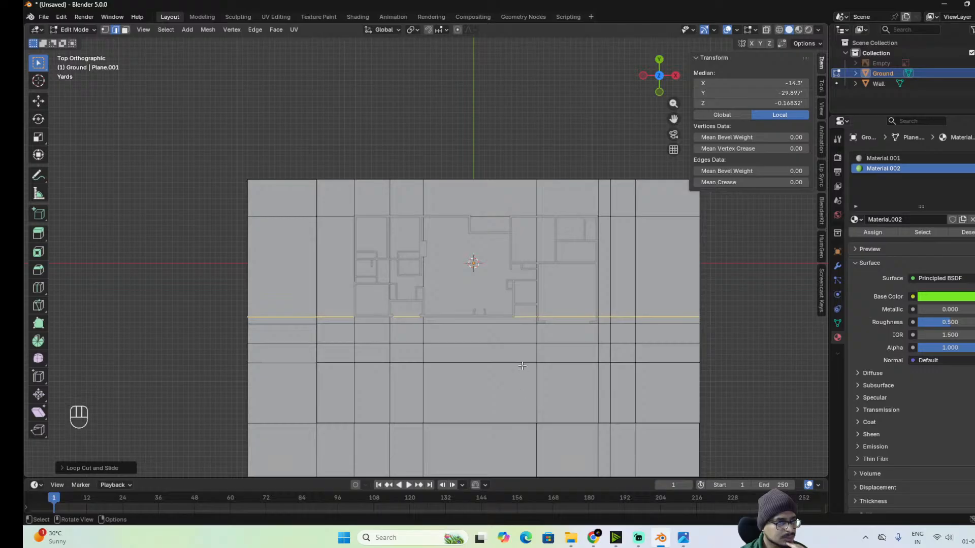
Select all ground faces beneath the house footprint, including the narrow strip at the front of the garage.
{"action": "scroll", "coordinate": [522, 366], "scroll_direction": "up", "scroll_amount": 2}
{"action": "key", "text": "alt+z"}
{"action": "key", "text": "alt+z"}
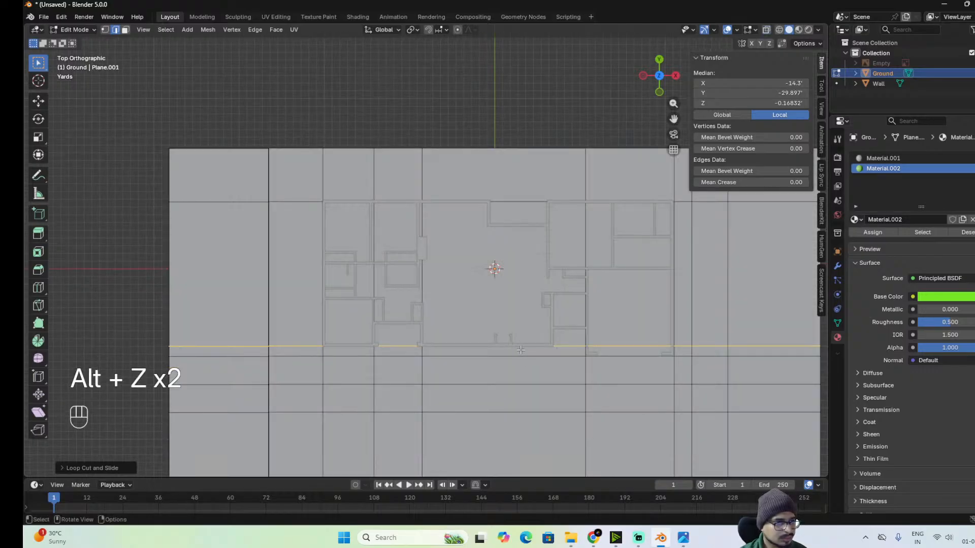
{"action": "key", "text": "alt+z"}
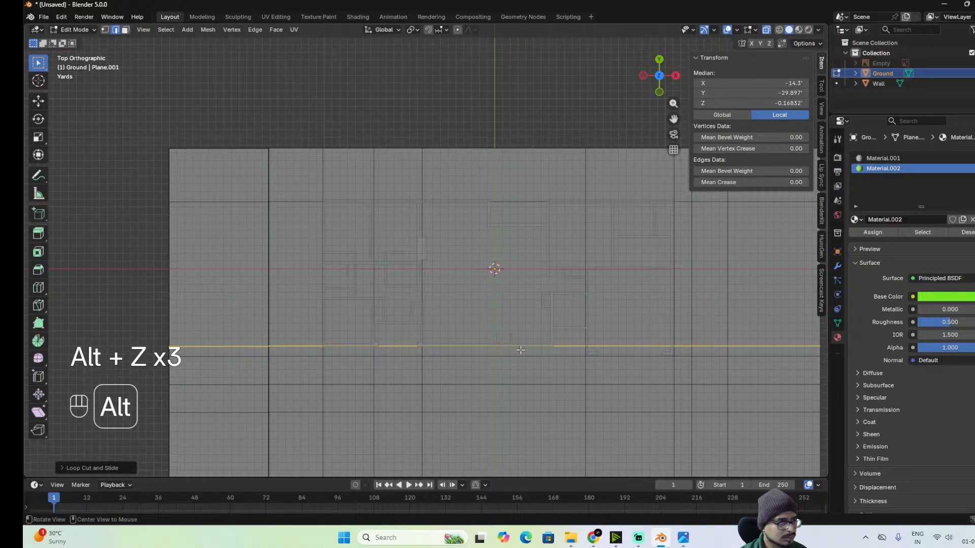
{"action": "key", "text": "alt+z"}
{"action": "scroll", "coordinate": [520, 347], "scroll_direction": "down", "scroll_amount": 4}
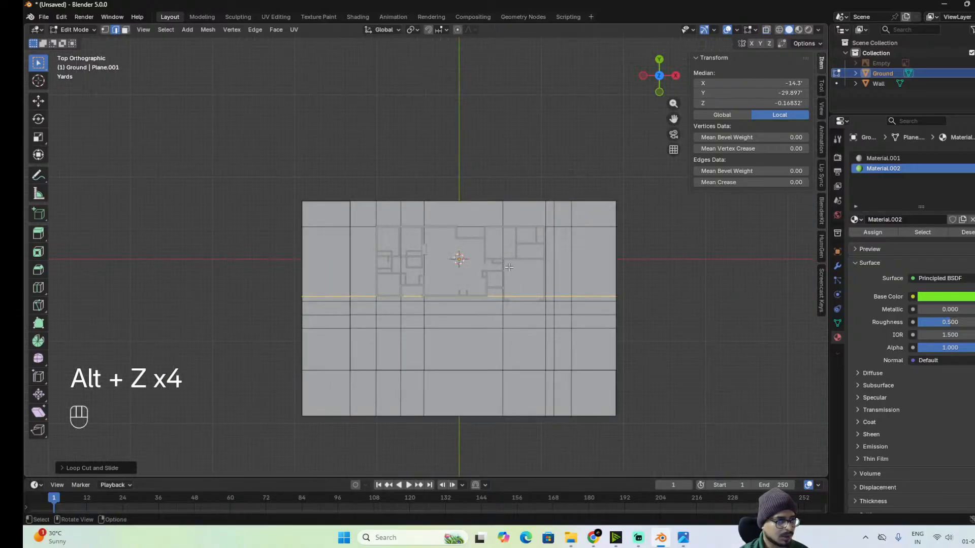
{"action": "scroll", "coordinate": [508, 267], "scroll_direction": "up", "scroll_amount": 2}
{"action": "key", "text": "3"}
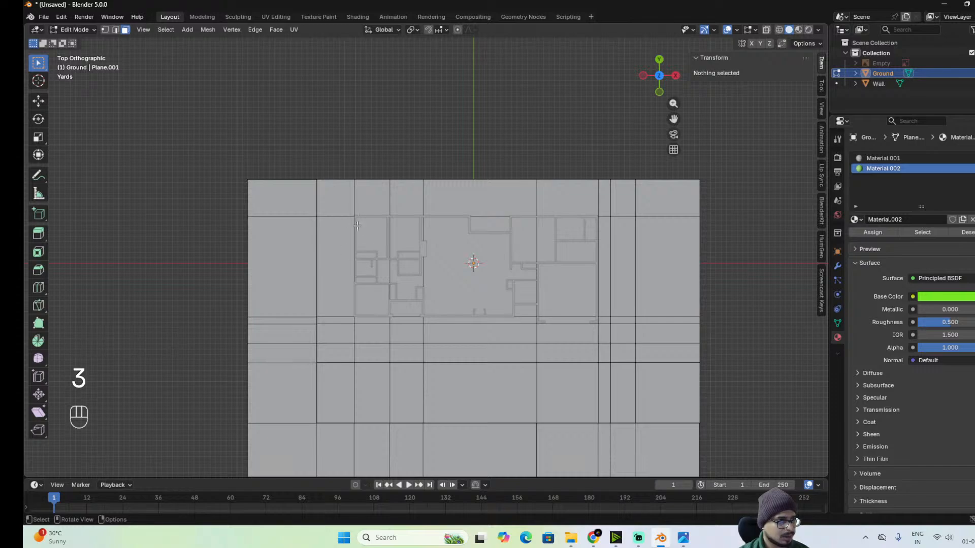
{"action": "left_click_drag", "start_coordinate": [365, 230], "coordinate": [594, 292]}
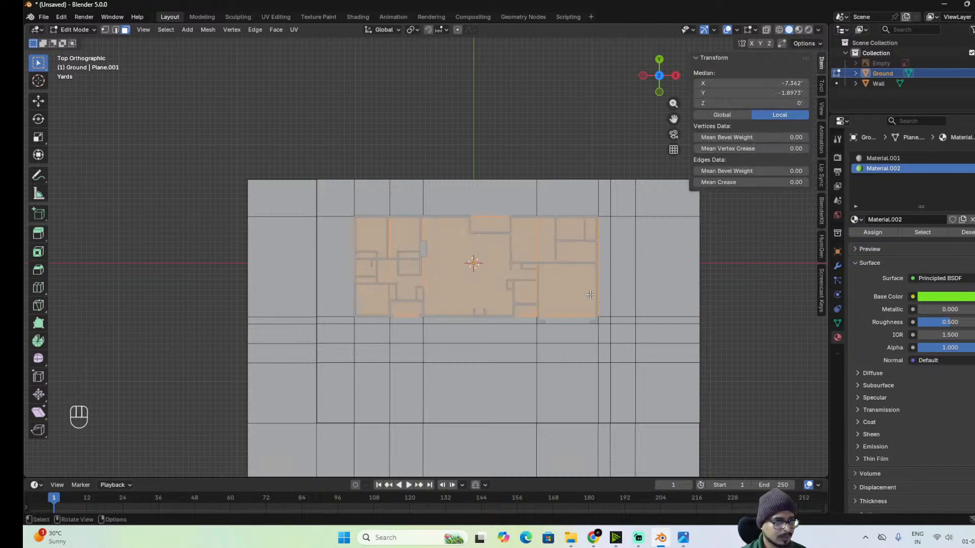
{"action": "left_click", "coordinate": [550, 319], "text": "shift"}
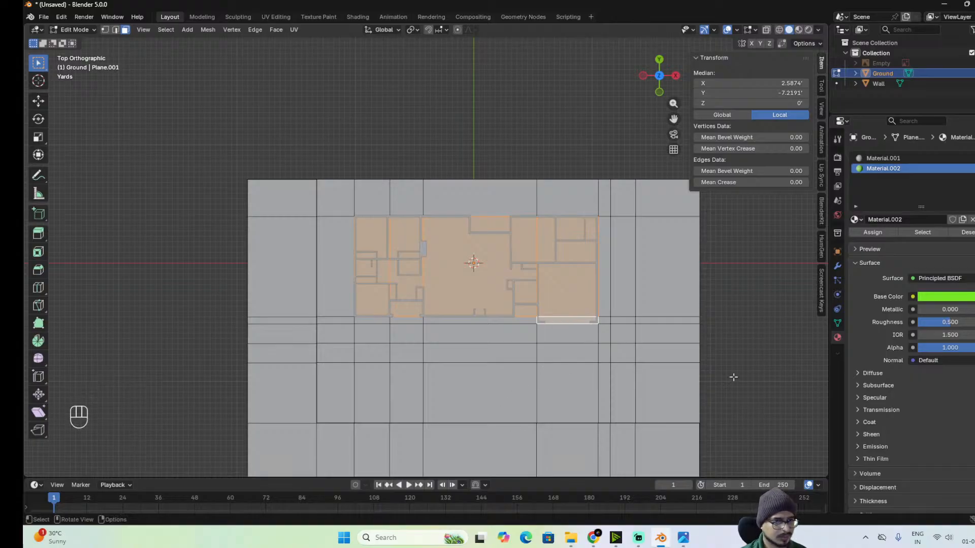
Create a third ground material with a pale yellow base color and darken the base color of Material.001 to dark gray.
{"action": "left_click", "coordinate": [974, 158]}
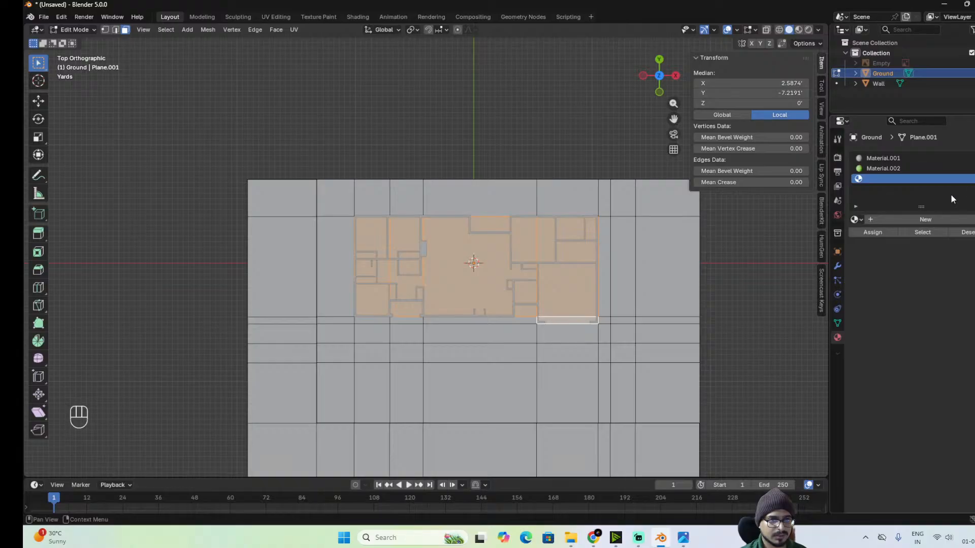
{"action": "left_click", "coordinate": [935, 219]}
{"action": "left_click", "coordinate": [958, 297]}
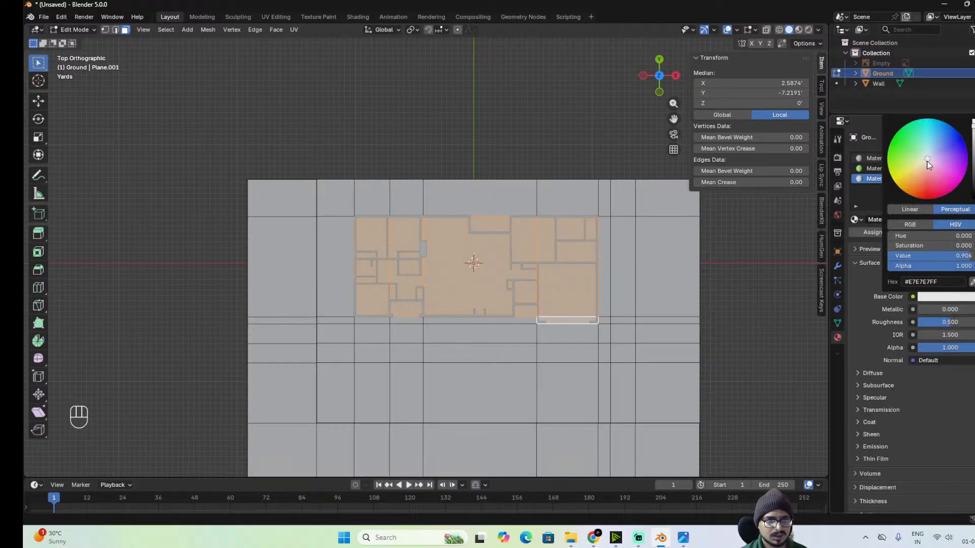
{"action": "left_click_drag", "start_coordinate": [927, 161], "coordinate": [913, 170]}
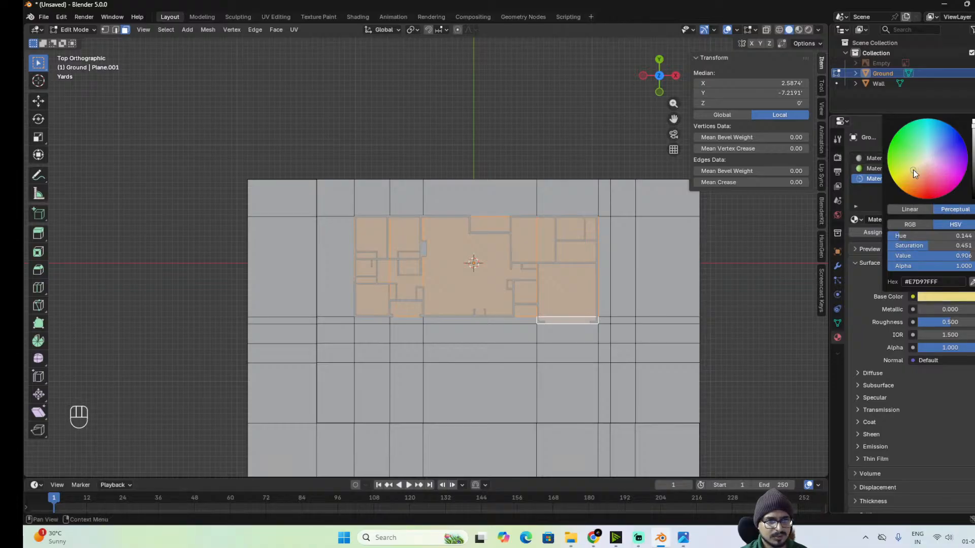
{"action": "left_click_drag", "start_coordinate": [973, 127], "coordinate": [973, 119]}
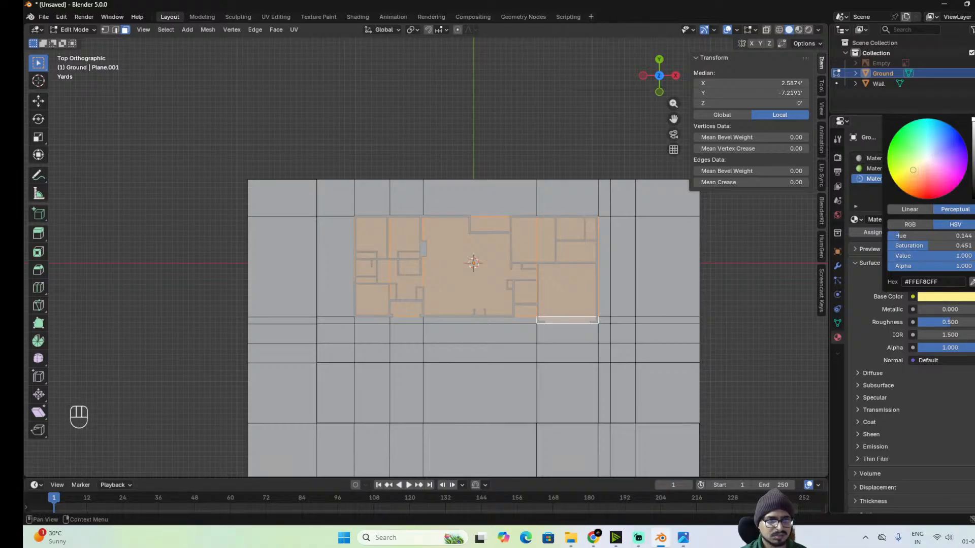
{"action": "left_click_drag", "start_coordinate": [912, 169], "coordinate": [913, 170]}
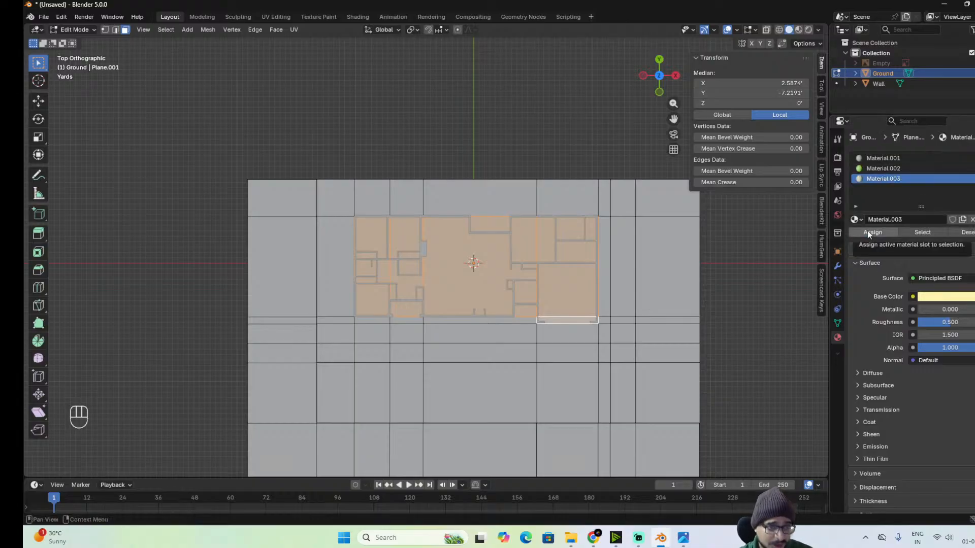
{"action": "left_click", "coordinate": [899, 158]}
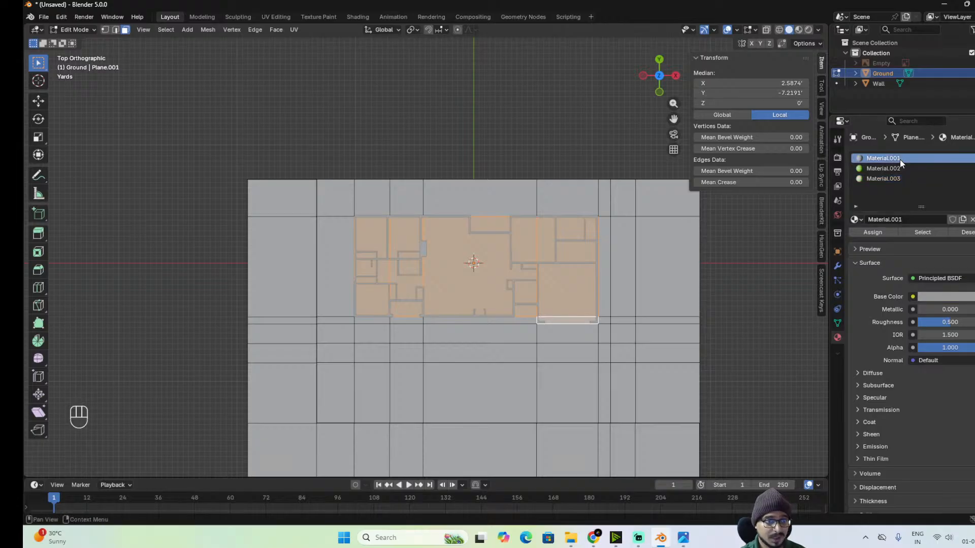
{"action": "left_click", "coordinate": [967, 297]}
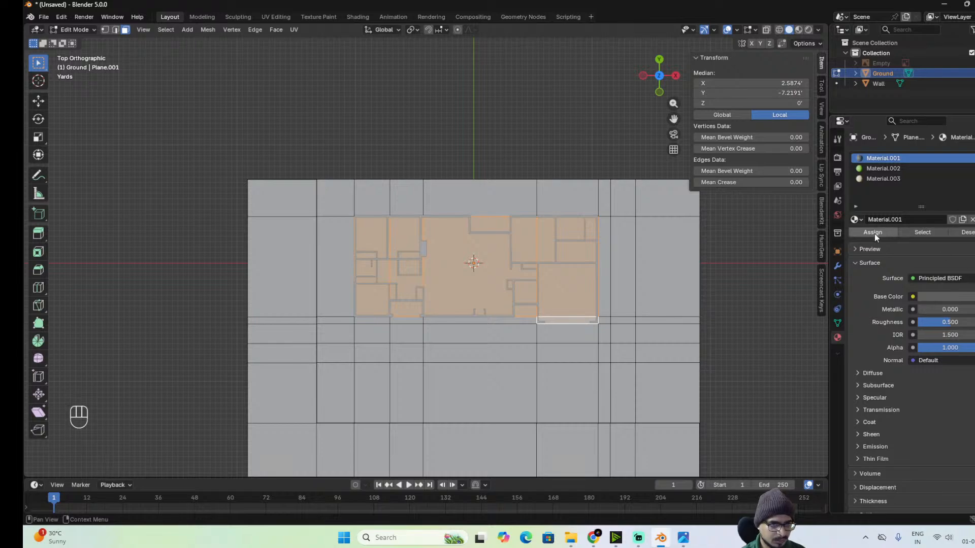
Assign Material.003 to the selected house footprint faces and show the viewport in material preview shading.
{"action": "left_click", "coordinate": [899, 179]}
{"action": "left_click", "coordinate": [871, 233]}
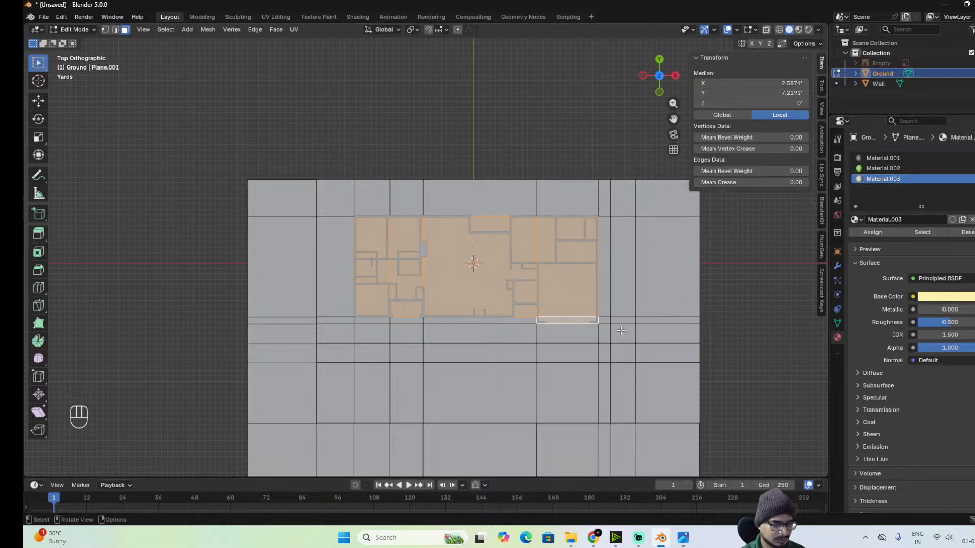
{"action": "left_click", "coordinate": [798, 30]}
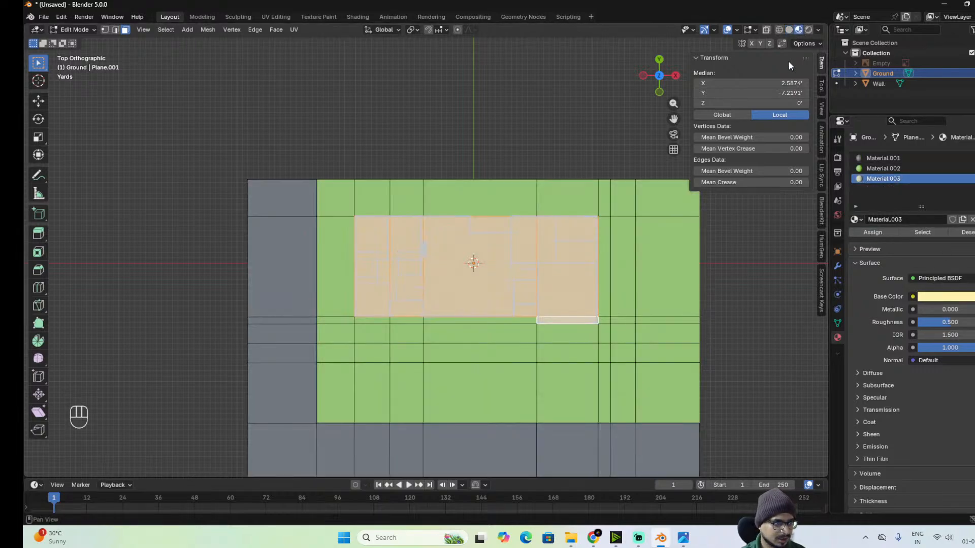
{"action": "key", "text": "Tab"}
{"action": "key", "text": "Tab"}
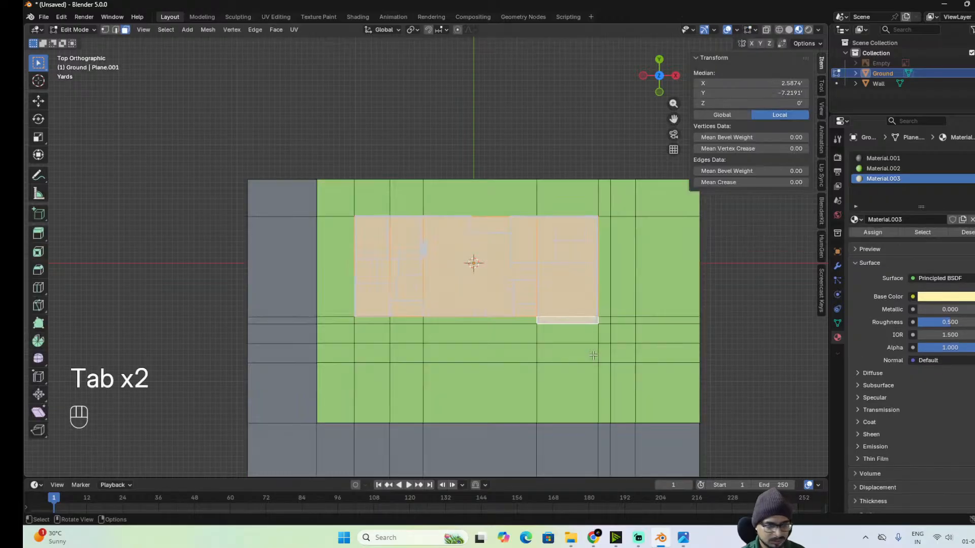
Assign Material.003 to the walkway faces running forward from the front entry and across the front yard to the garage's inner wall line.
{"action": "left_click_drag", "start_coordinate": [565, 384], "coordinate": [565, 340], "text": "alt+shift"}
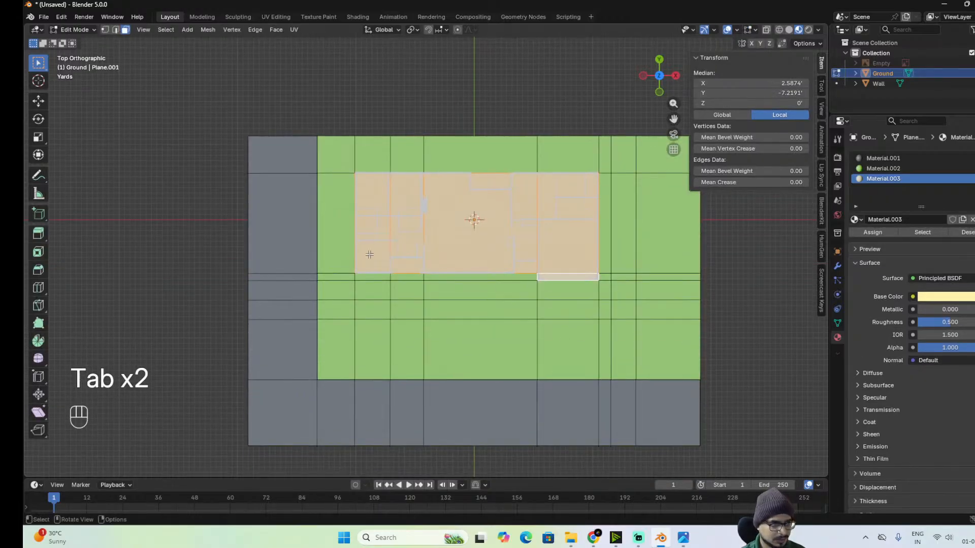
{"action": "left_click", "coordinate": [407, 291]}
{"action": "left_click", "coordinate": [405, 277], "text": "shift"}
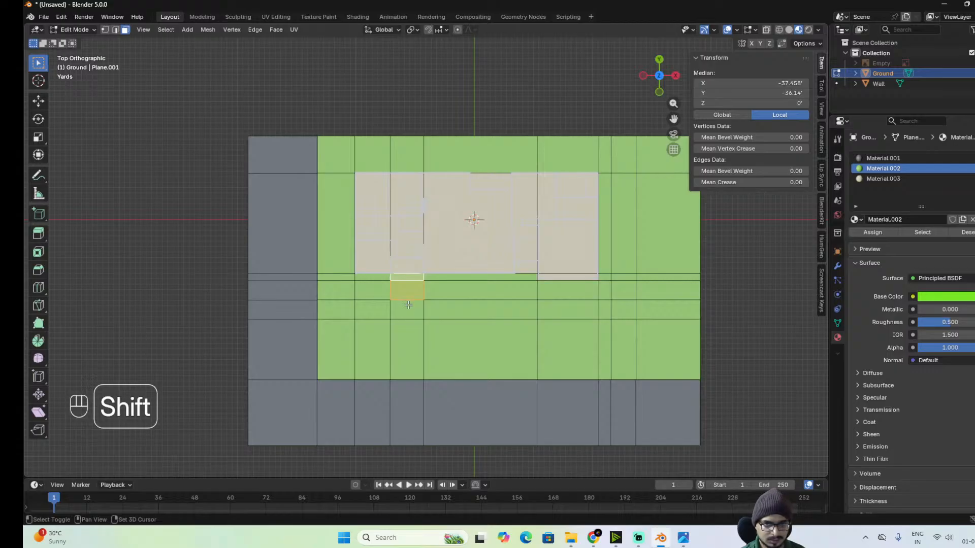
{"action": "left_click", "coordinate": [410, 312], "text": "shift"}
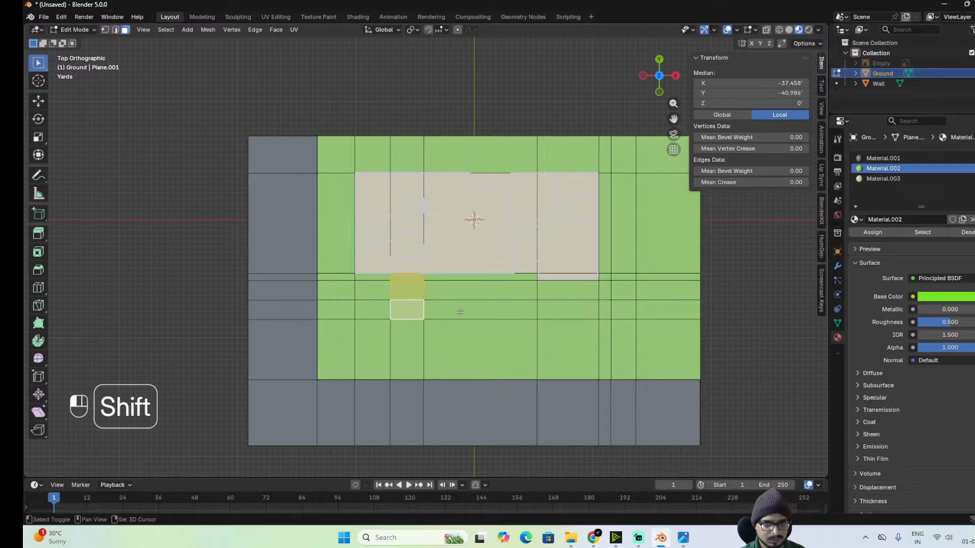
{"action": "left_click", "coordinate": [459, 312], "text": "shift"}
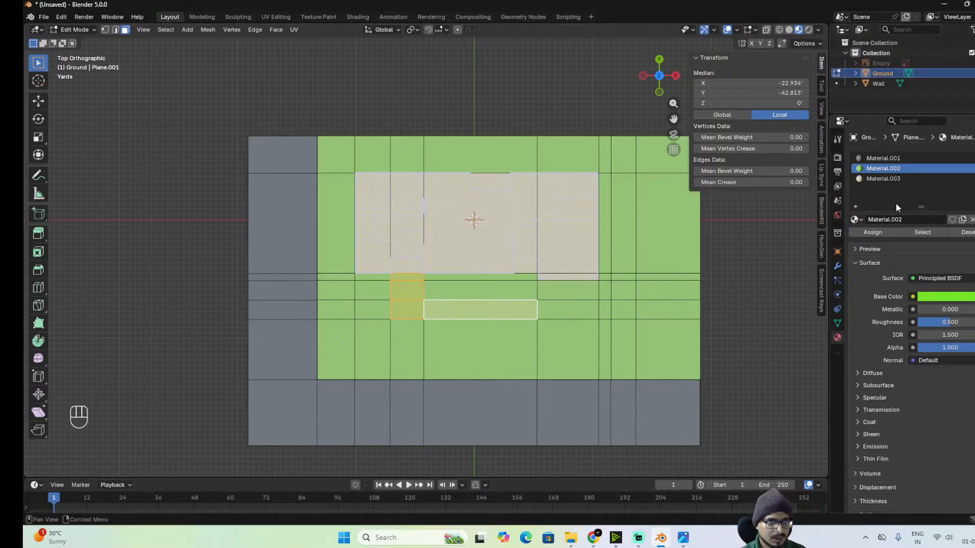
{"action": "left_click", "coordinate": [891, 179]}
{"action": "left_click", "coordinate": [878, 234]}
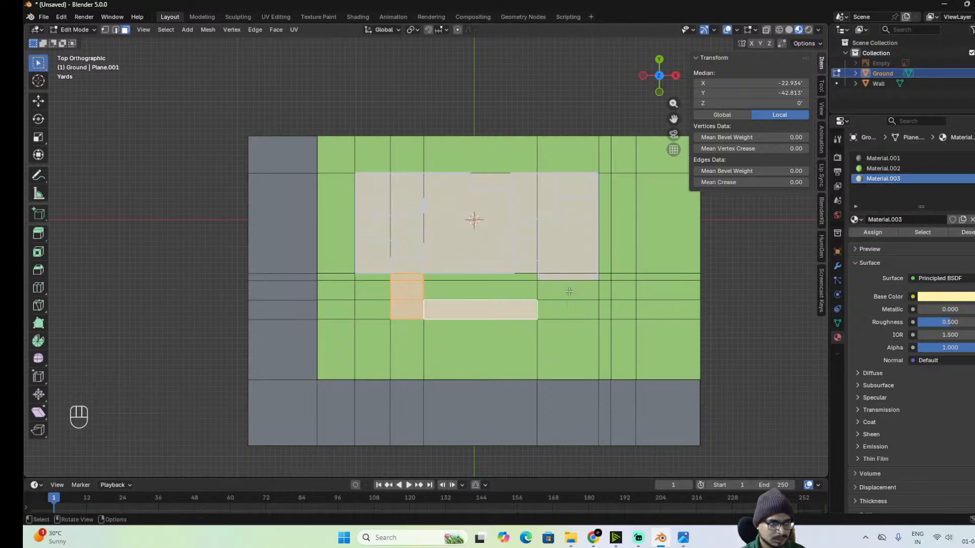
{"action": "key", "text": "Tab"}
{"action": "key", "text": "Tab"}
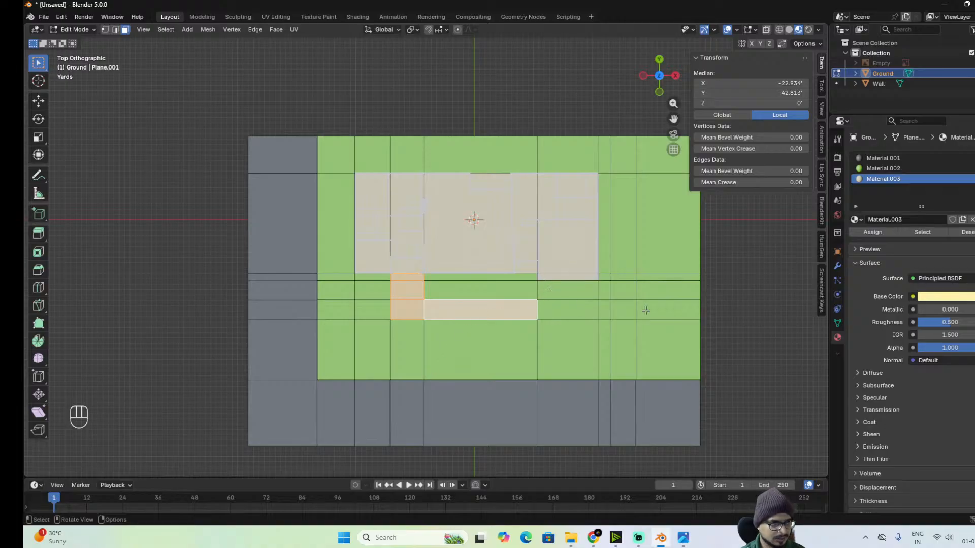
In solid shading, knife-cut a curved driveway edge from the yard's road-side edge past the walkway's end to the garage's inner front corner.
{"action": "scroll", "coordinate": [645, 350], "scroll_direction": "up", "scroll_amount": 3}
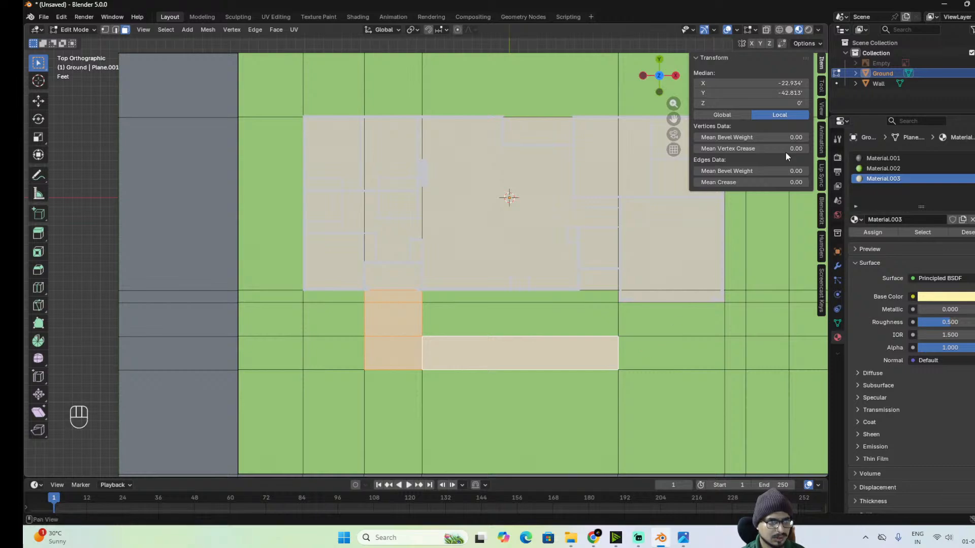
{"action": "left_click", "coordinate": [790, 30]}
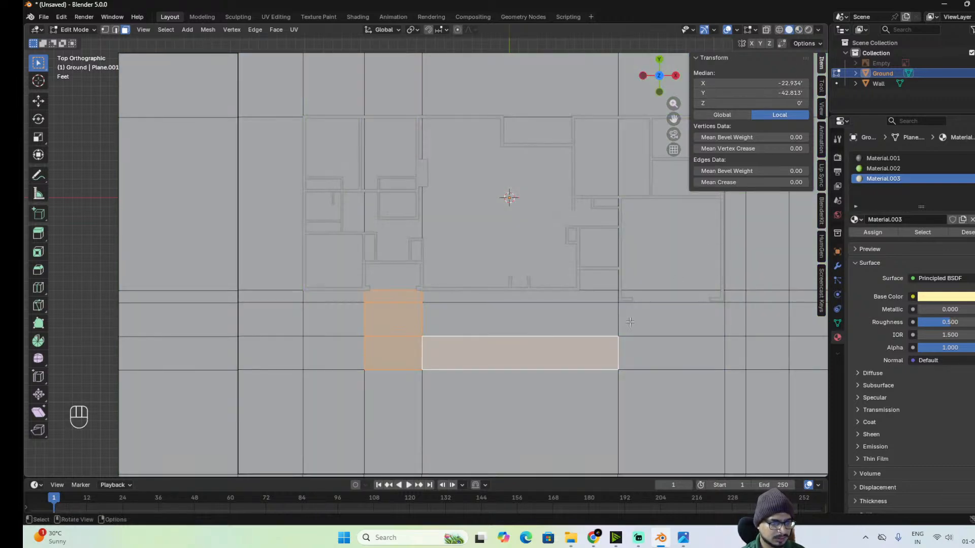
{"action": "key", "text": "alt+z"}
{"action": "key", "text": "alt+z"}
{"action": "middle_click_drag", "start_coordinate": [634, 308], "coordinate": [559, 214], "text": "alt+shift"}
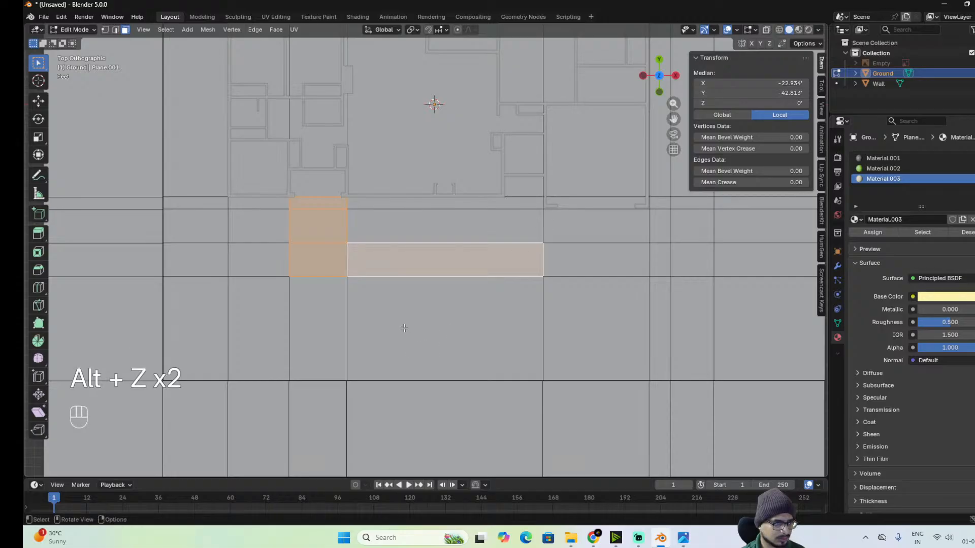
{"action": "scroll", "coordinate": [404, 329], "scroll_direction": "down", "scroll_amount": 3}
{"action": "scroll", "coordinate": [404, 328], "scroll_direction": "up", "scroll_amount": 2}
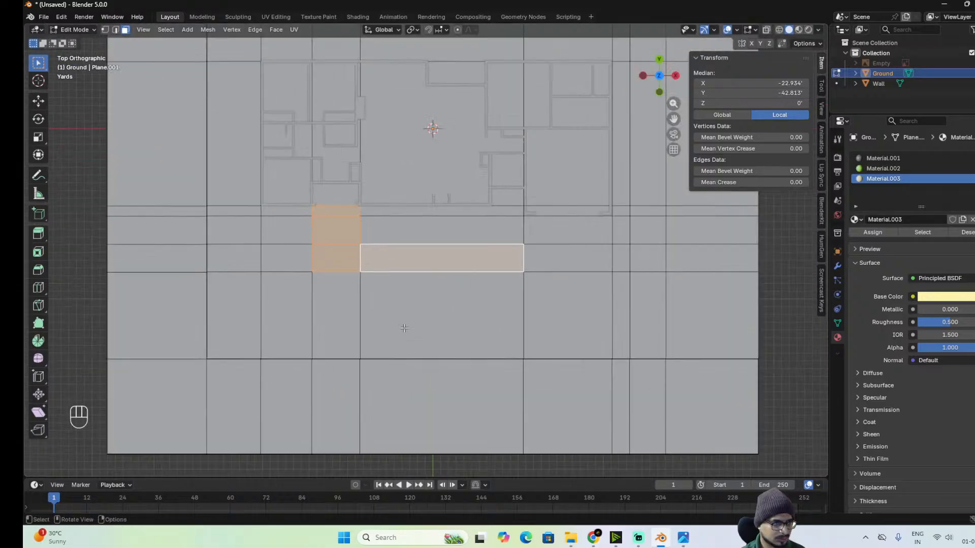
{"action": "key", "text": "k"}
{"action": "left_click", "coordinate": [360, 357]}
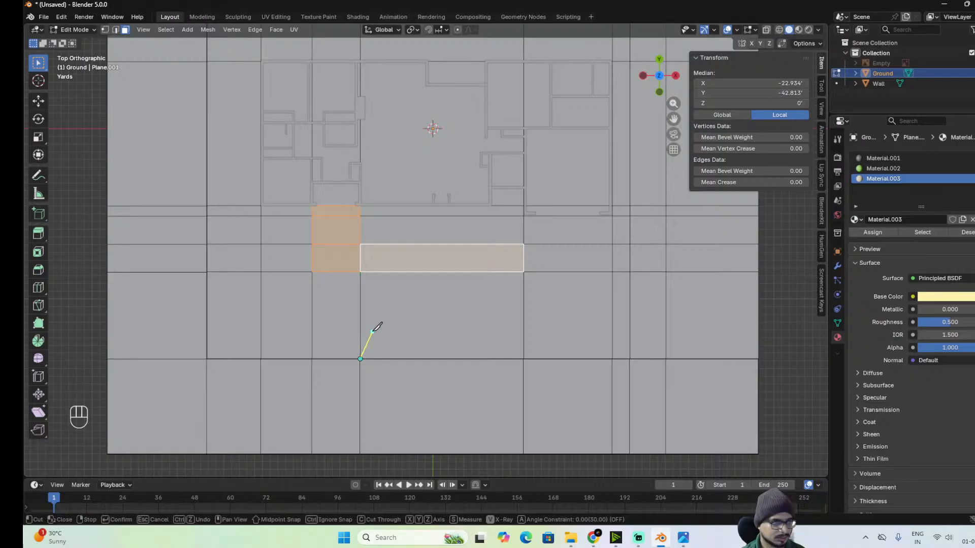
{"action": "mouse_move", "coordinate": [373, 331]}
{"action": "left_mouse_down"}
{"action": "mouse_move", "coordinate": [416, 282]}
{"action": "mouse_move", "coordinate": [457, 270]}
{"action": "mouse_move", "coordinate": [523, 272]}
{"action": "left_mouse_up"}
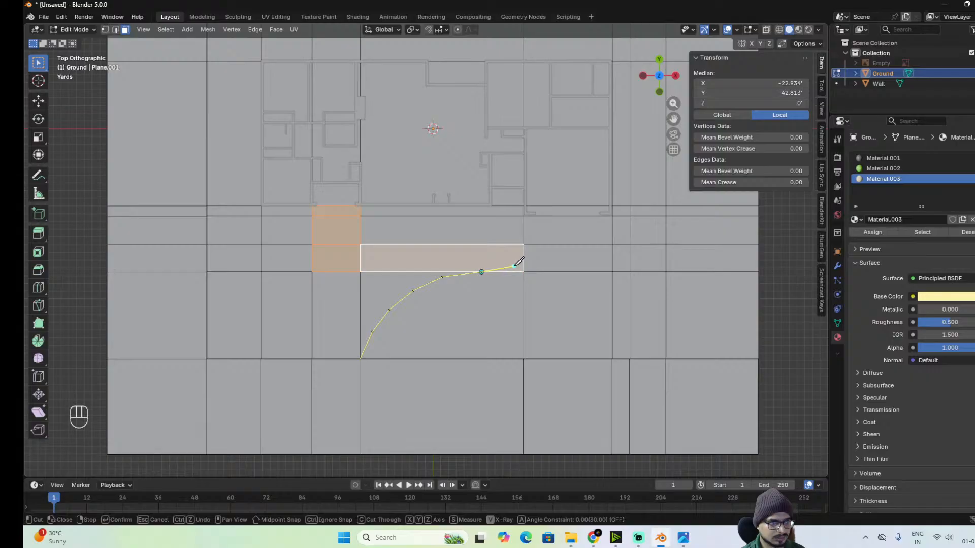
{"action": "left_click", "coordinate": [509, 272]}
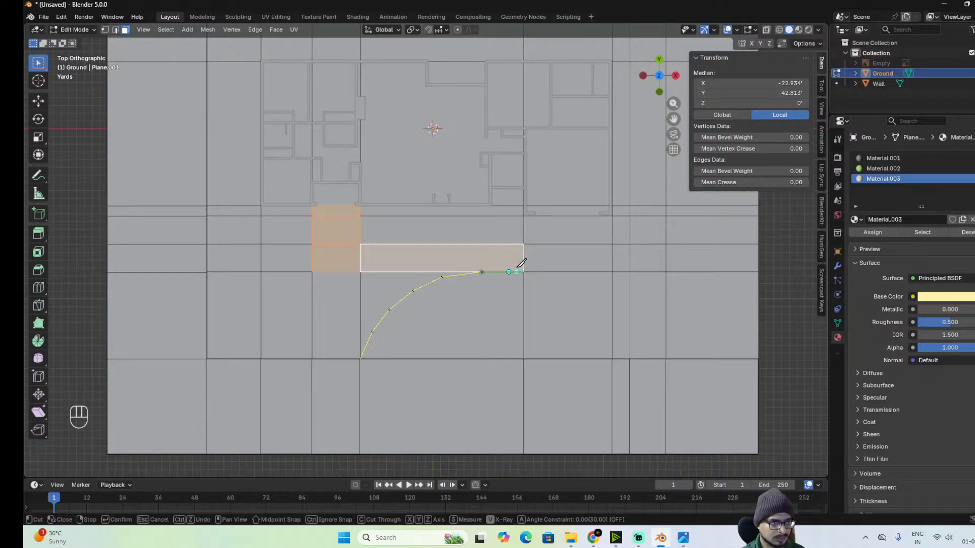
{"action": "left_click", "coordinate": [523, 265]}
{"action": "left_click", "coordinate": [532, 254]}
{"action": "left_click", "coordinate": [535, 245]}
{"action": "left_click", "coordinate": [535, 219]}
{"action": "key", "text": "space"}
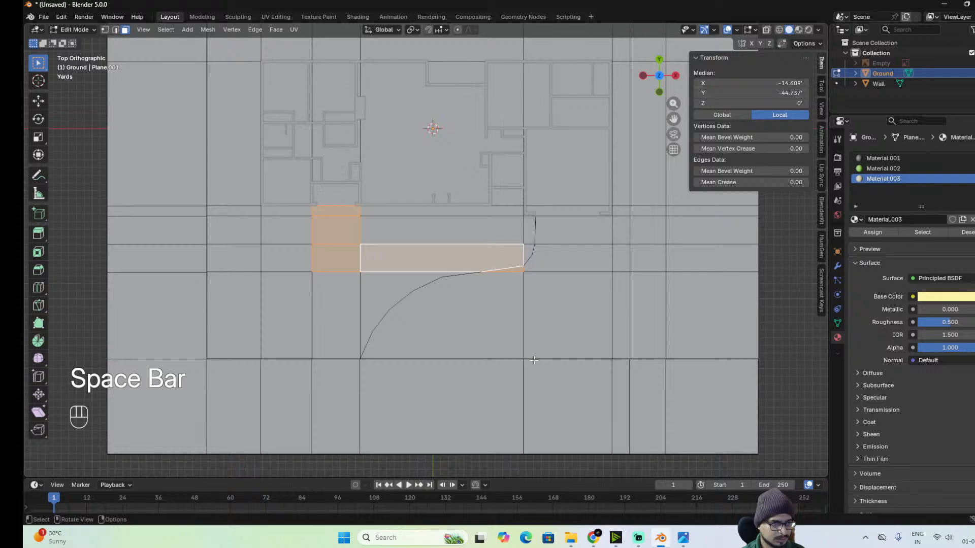
Knife-cut the opposite curved driveway edge from the road at the garage's inner wall line to the garage's outer wall line.
{"action": "key", "text": "k"}
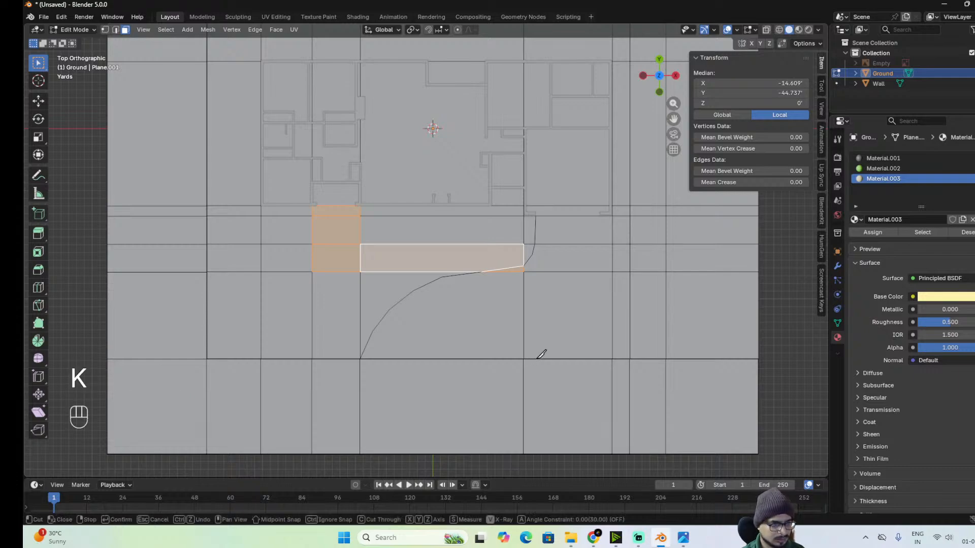
{"action": "left_click", "coordinate": [524, 357]}
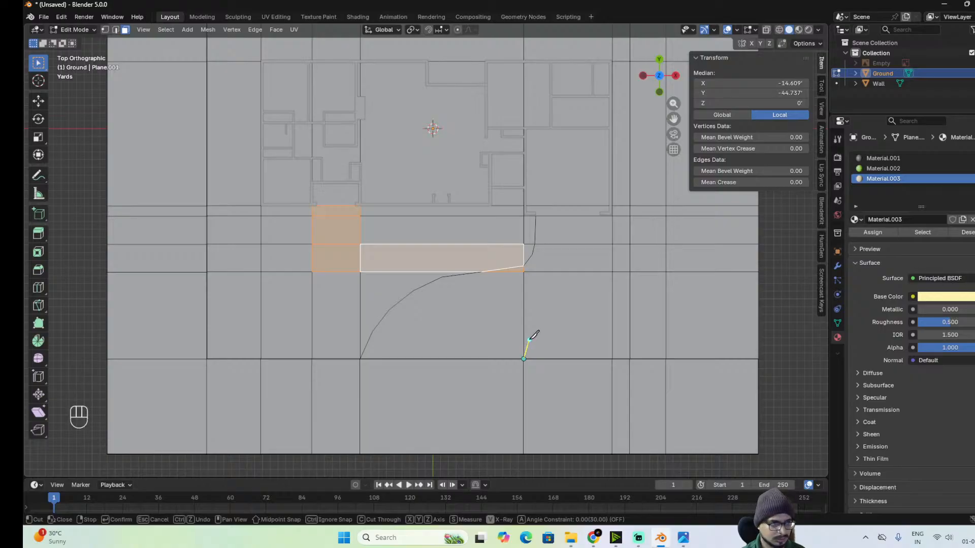
{"action": "left_click", "coordinate": [530, 341]}
{"action": "left_click", "coordinate": [538, 330]}
{"action": "left_click", "coordinate": [556, 324]}
{"action": "left_click", "coordinate": [581, 322]}
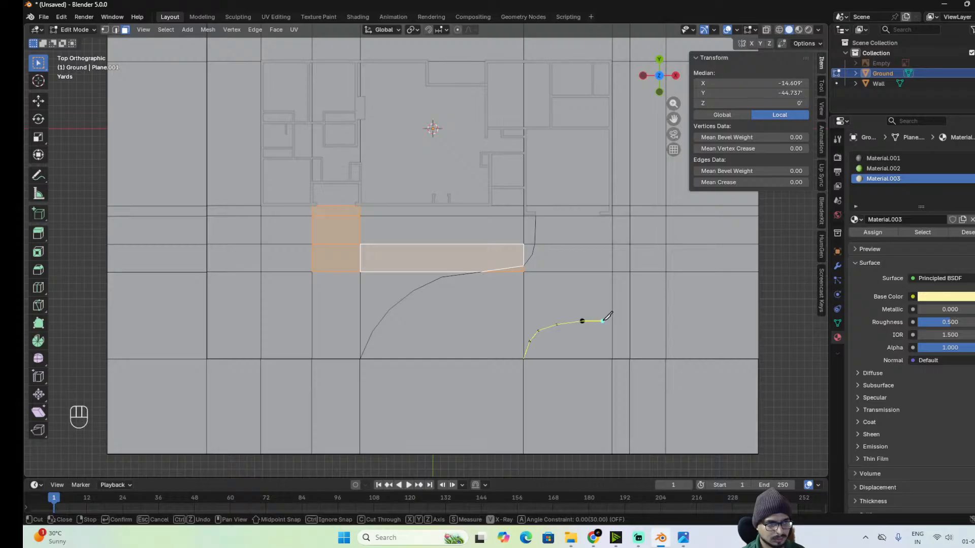
{"action": "key", "text": "space"}
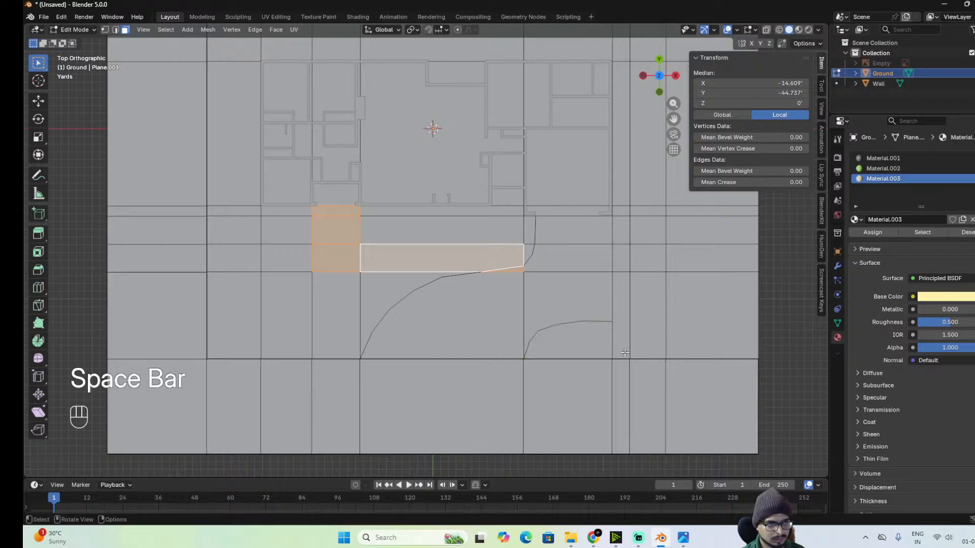
{"action": "scroll", "coordinate": [601, 398], "scroll_direction": "up", "scroll_amount": 3}
{"action": "middle_click_drag", "start_coordinate": [601, 398], "coordinate": [544, 372], "text": "shift"}
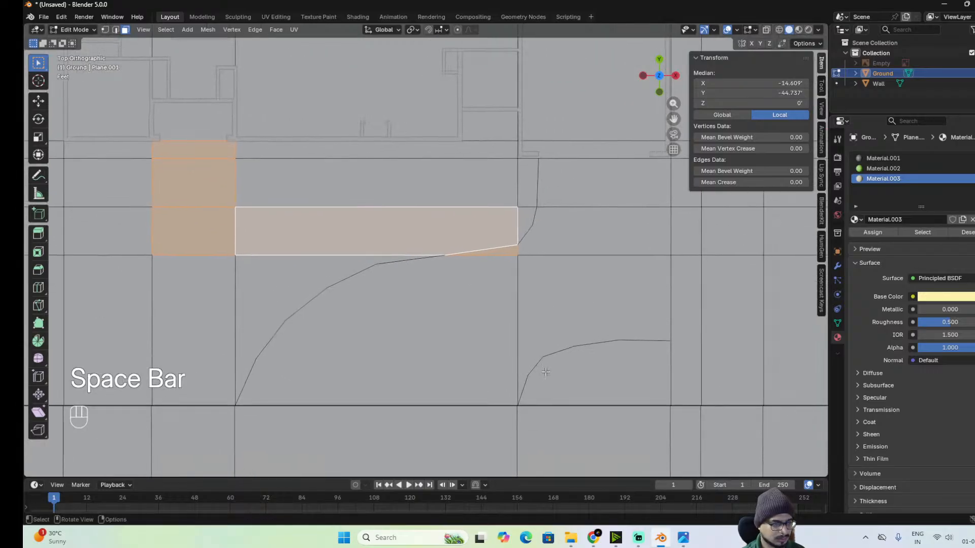
Shift three neighbouring vertices of the shorter driveway curve about 2 ft along X towards the garage's outer wall line.
{"action": "key", "text": "1"}
{"action": "left_click", "coordinate": [556, 358]}
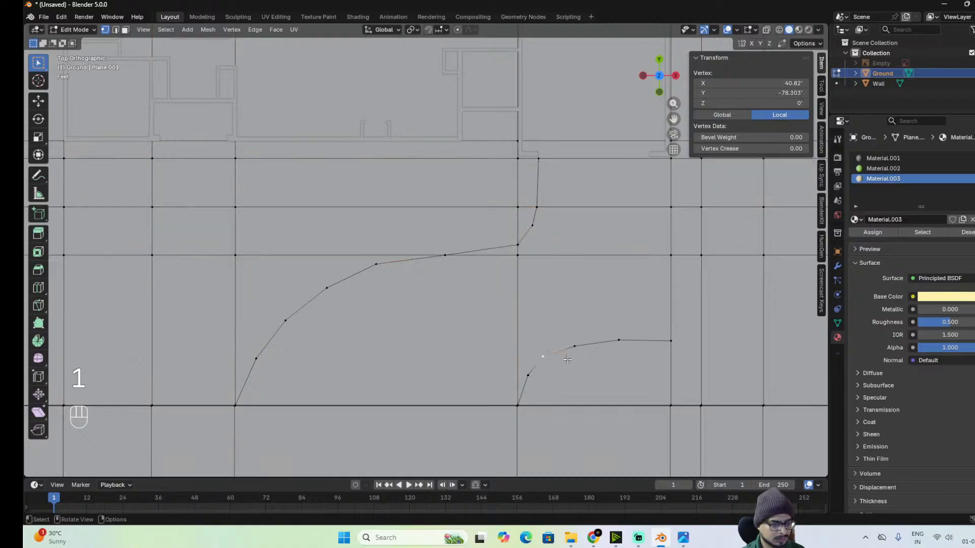
{"action": "left_click", "coordinate": [565, 362], "text": "shift"}
{"action": "left_click", "coordinate": [535, 373], "text": "shift"}
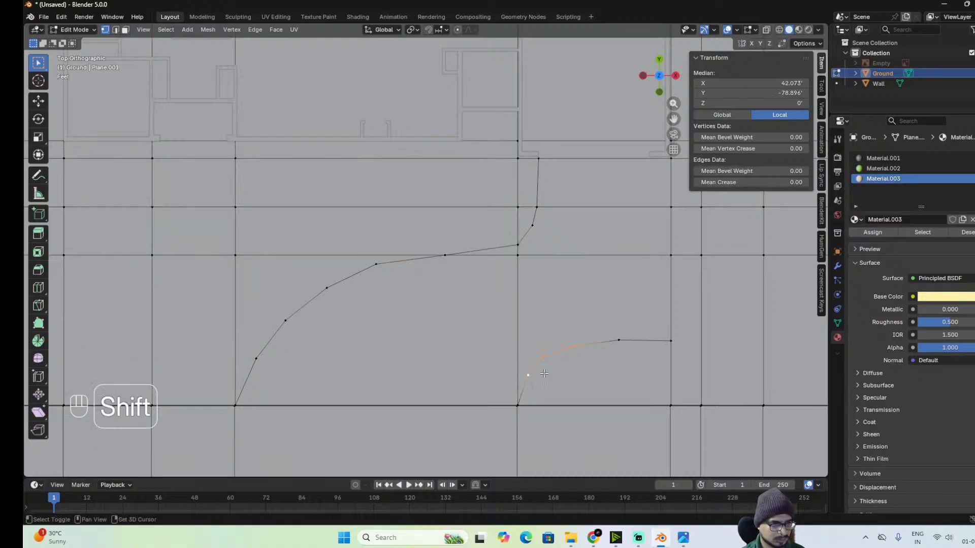
{"action": "key", "text": "g"}
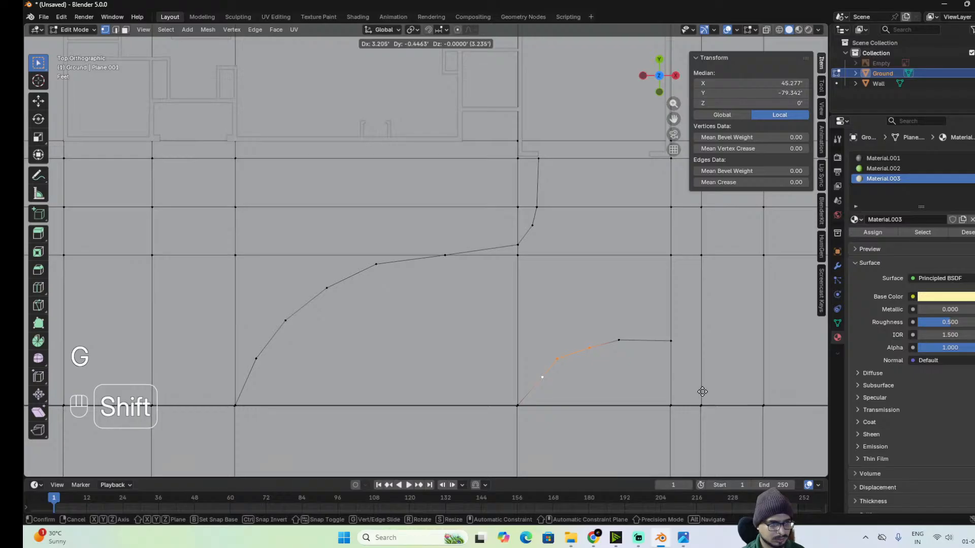
{"action": "left_click", "coordinate": [654, 387], "text": "shift"}
Reposition the inner vertices of the shorter driveway curve one by one to give it a smoother arc.
{"action": "left_click", "coordinate": [560, 365]}
{"action": "key", "text": "g"}
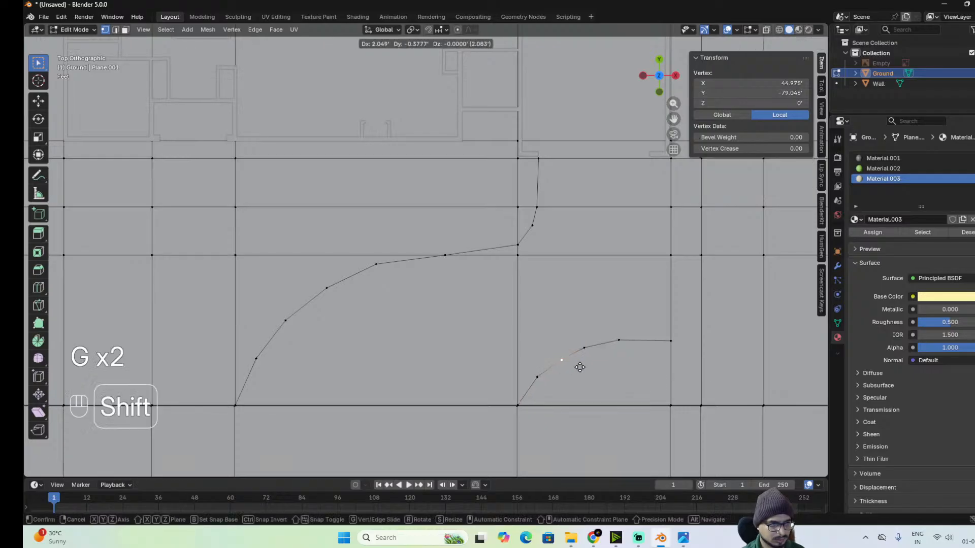
{"action": "left_click", "coordinate": [574, 364]}
{"action": "left_click", "coordinate": [584, 348]}
{"action": "key", "text": "g"}
{"action": "left_click", "coordinate": [621, 346]}
{"action": "key", "text": "g"}
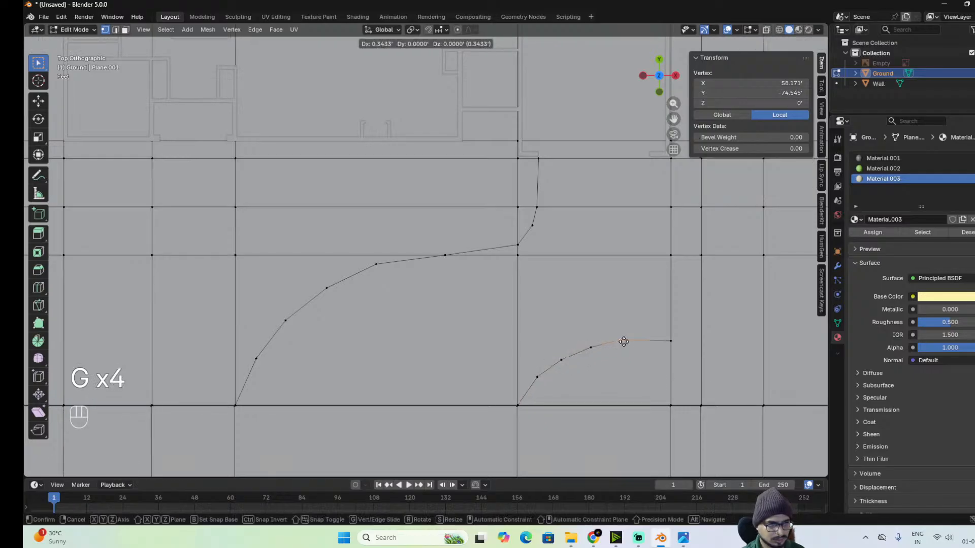
{"action": "left_click", "coordinate": [631, 341], "text": "shift"}
Assign Material.003 to all faces between the two driveway curves, from the road to the garage front, and show material preview shading.
{"action": "scroll", "coordinate": [624, 360], "scroll_direction": "down", "scroll_amount": 3}
{"action": "key", "text": "Tab"}
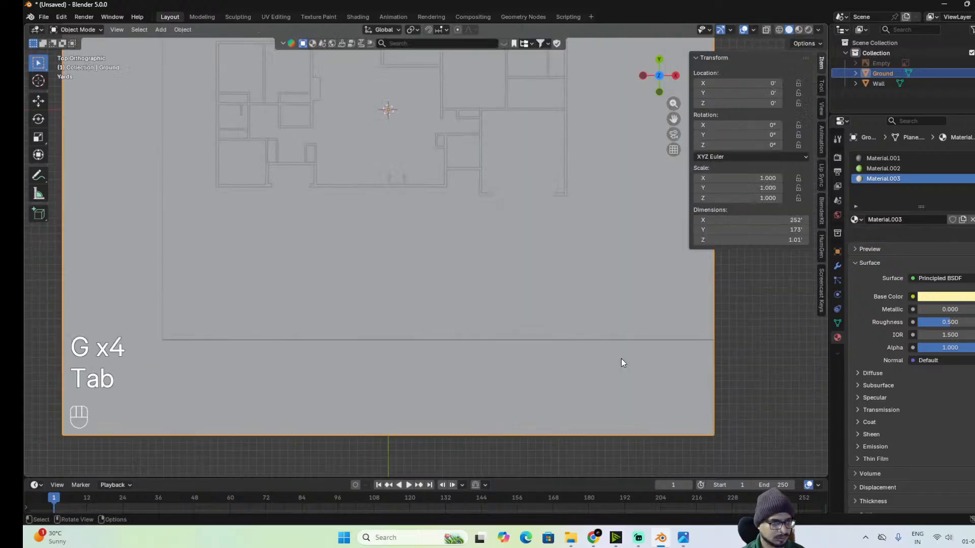
{"action": "key", "text": "Tab"}
{"action": "key", "text": "alt+z"}
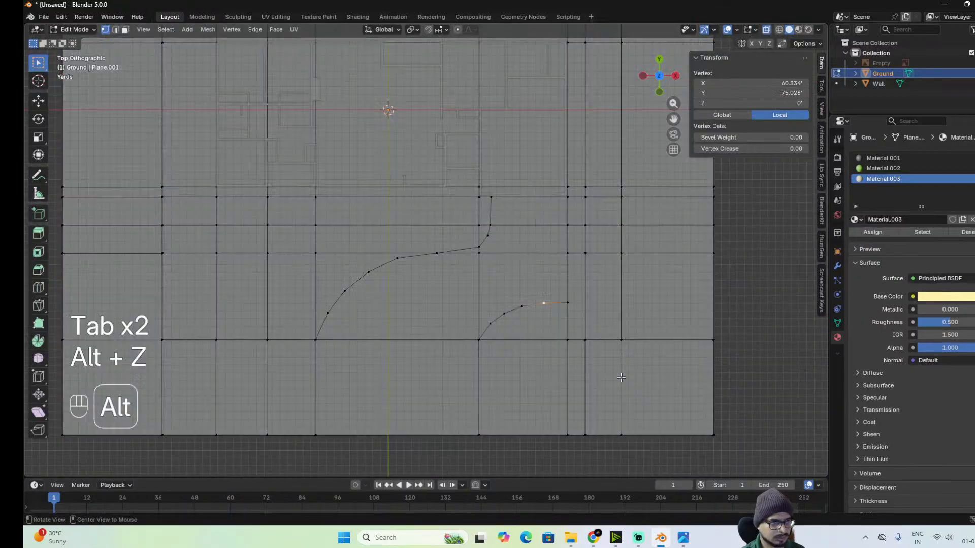
{"action": "key", "text": "alt+z"}
{"action": "key", "text": "3"}
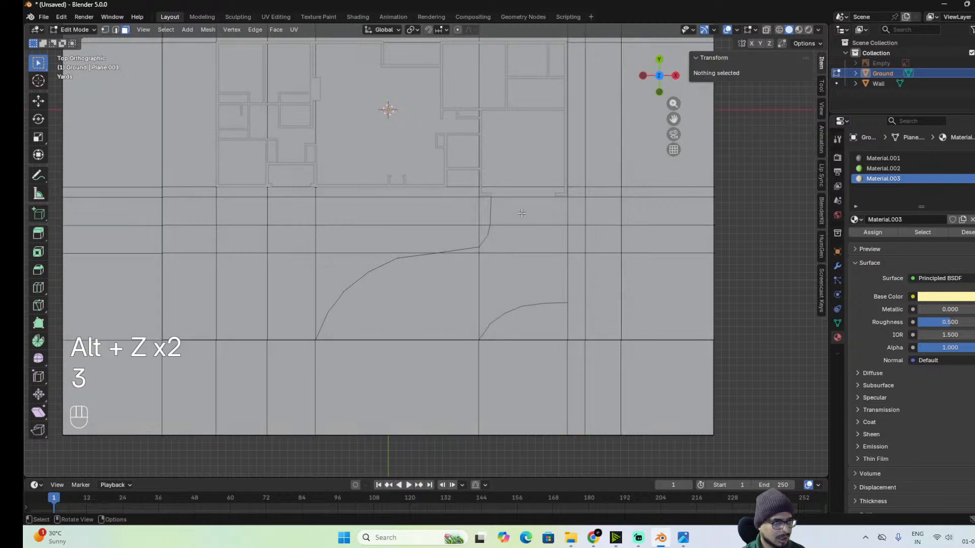
{"action": "left_click_drag", "start_coordinate": [523, 213], "coordinate": [525, 285]}
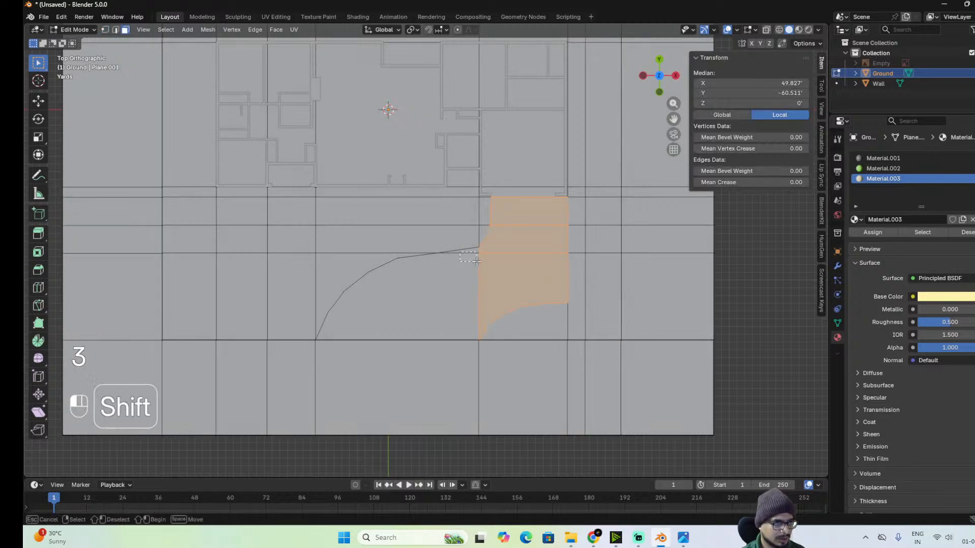
{"action": "left_click", "coordinate": [455, 256], "text": "shift"}
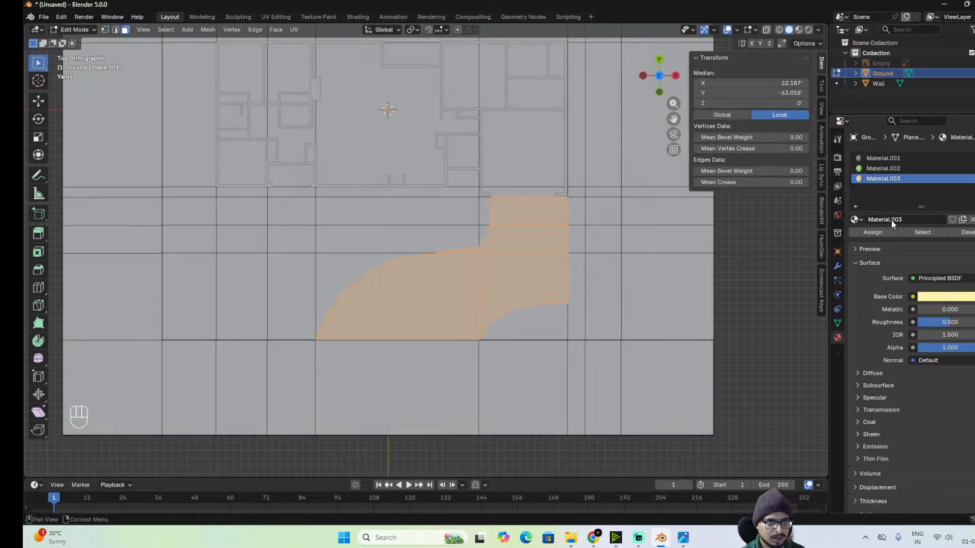
{"action": "left_click", "coordinate": [882, 232]}
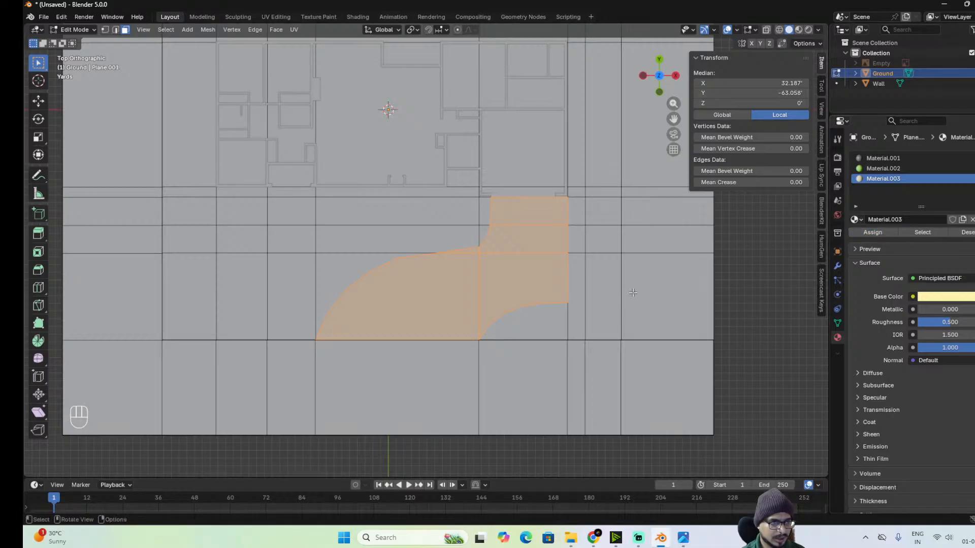
{"action": "left_click", "coordinate": [798, 29]}
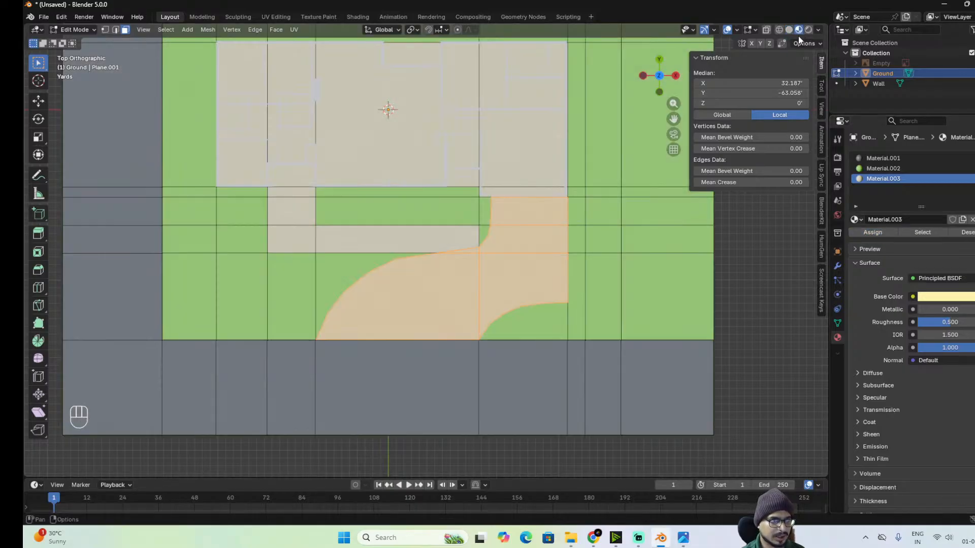
Assign Material.003 to the narrow strip along the garage's outer wall, from the house's back line to the walkway's house-side edge.
{"action": "key", "text": "alt+z"}
{"action": "scroll", "coordinate": [502, 295], "scroll_direction": "down", "scroll_amount": 3}
{"action": "scroll", "coordinate": [507, 304], "scroll_direction": "up", "scroll_amount": 3}
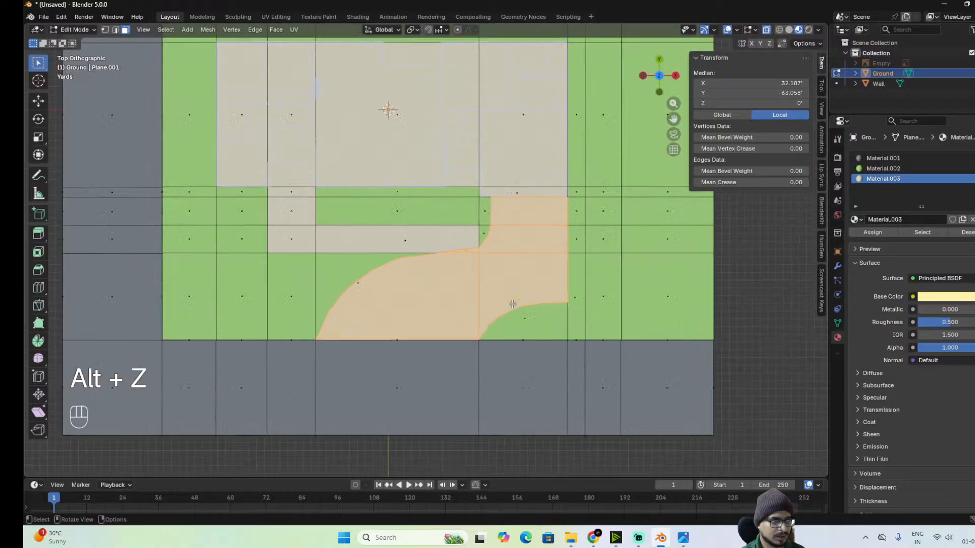
{"action": "middle_click_drag", "start_coordinate": [587, 244], "coordinate": [439, 334], "text": "alt+shift"}
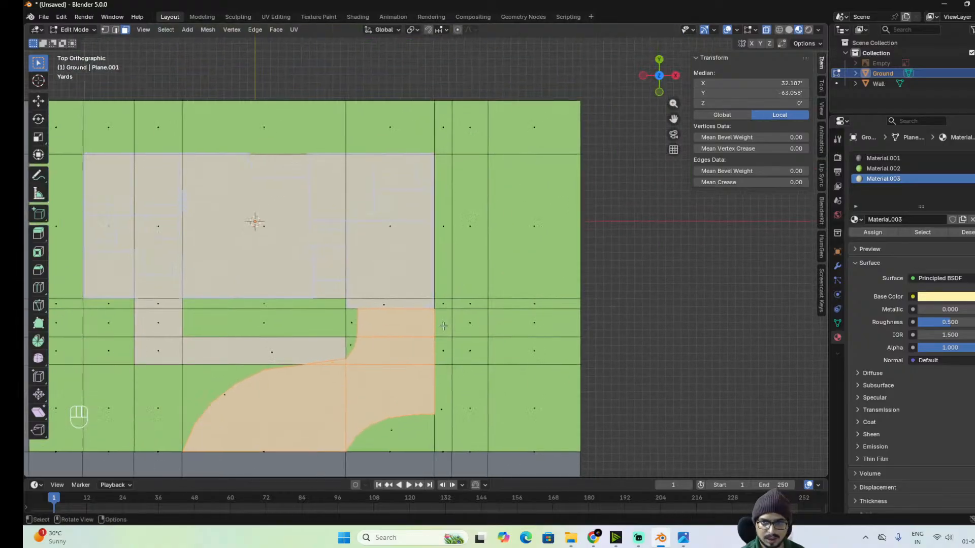
{"action": "left_click", "coordinate": [444, 324]}
{"action": "left_click", "coordinate": [444, 304], "text": "shift"}
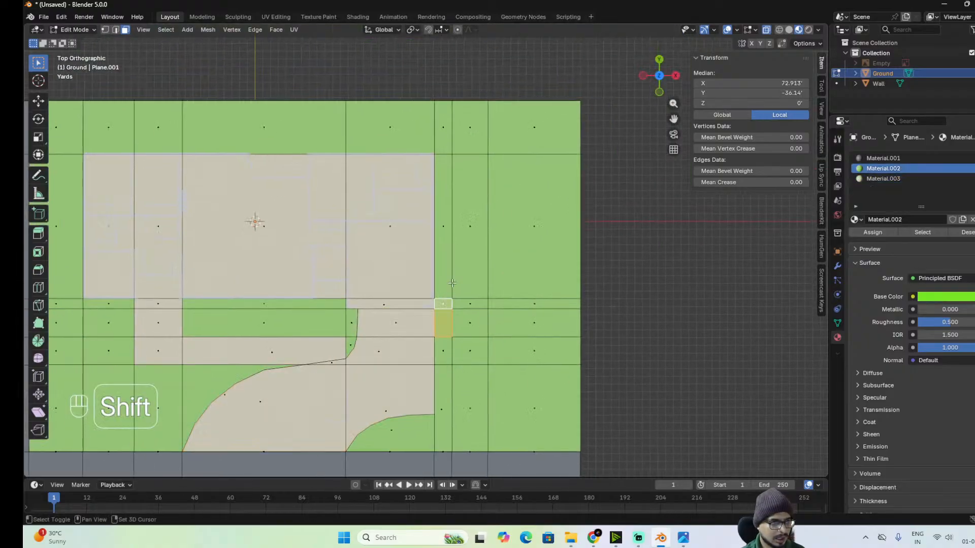
{"action": "left_click", "coordinate": [445, 279], "text": "shift"}
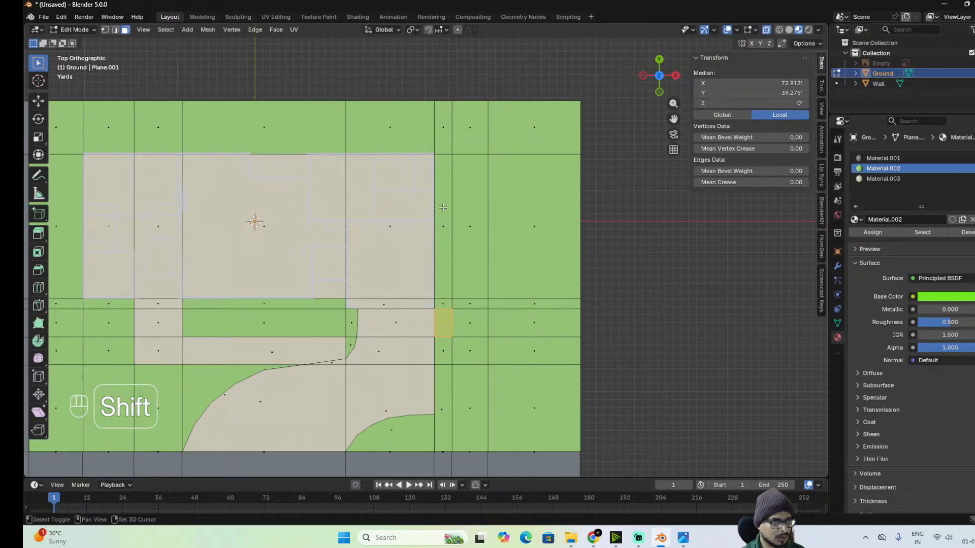
{"action": "left_click_drag", "start_coordinate": [442, 206], "coordinate": [450, 309], "text": "shift"}
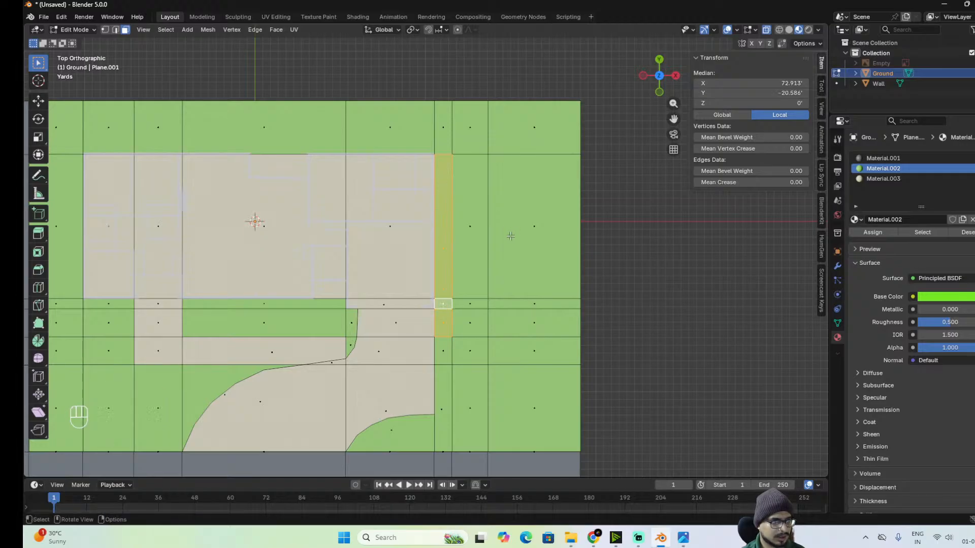
{"action": "middle_click_drag", "start_coordinate": [468, 263], "coordinate": [635, 272], "text": "alt+shift"}
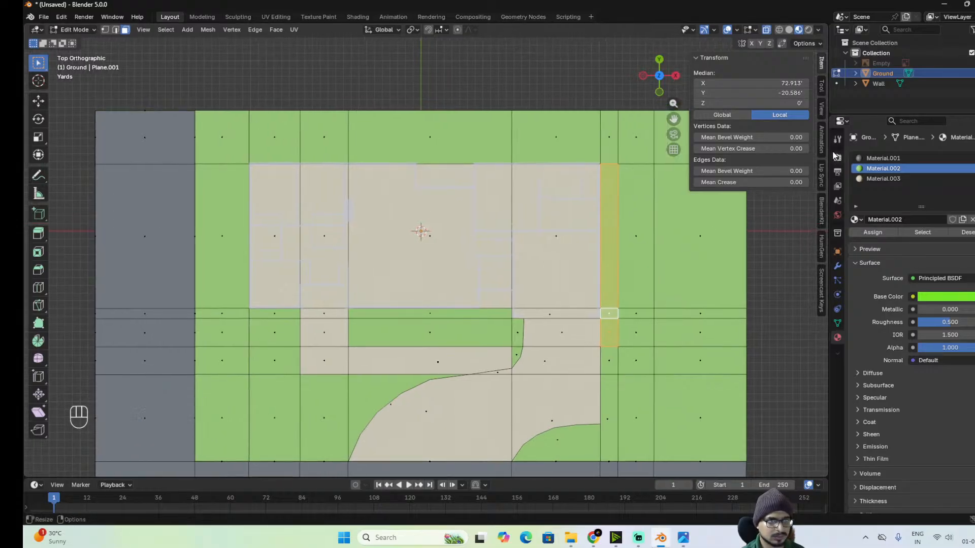
{"action": "left_click", "coordinate": [883, 178]}
{"action": "left_click", "coordinate": [872, 232]}
{"action": "key", "text": "alt+z"}
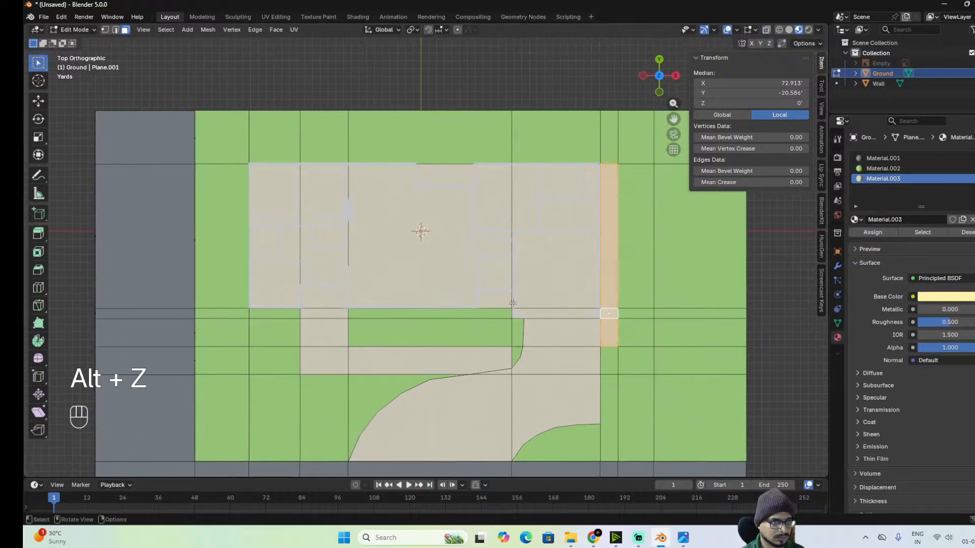
Assign Material.003 to the small leftover yard face between the walkway's end and the driveway curve.
{"action": "key", "text": "Tab"}
{"action": "key", "text": "Tab"}
{"action": "left_click", "coordinate": [516, 356]}
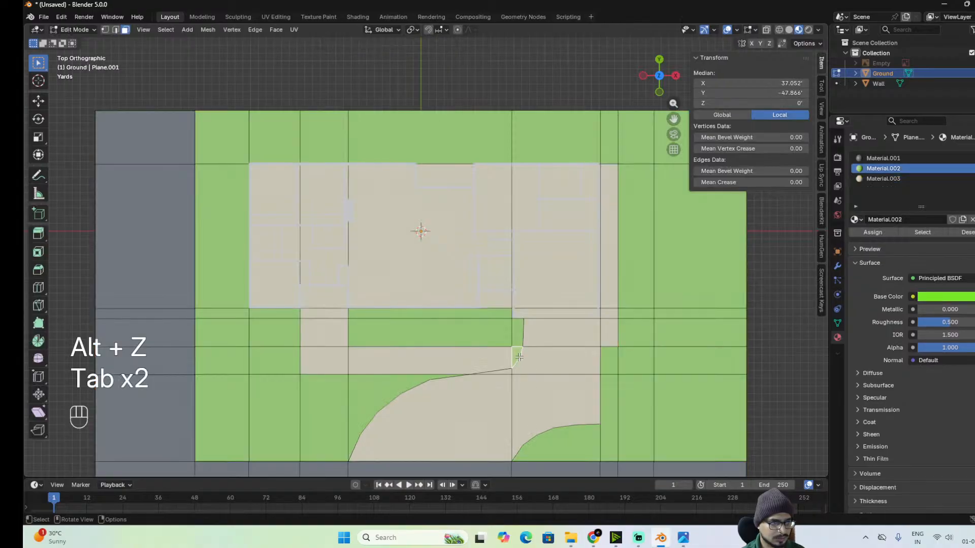
{"action": "left_click", "coordinate": [871, 232]}
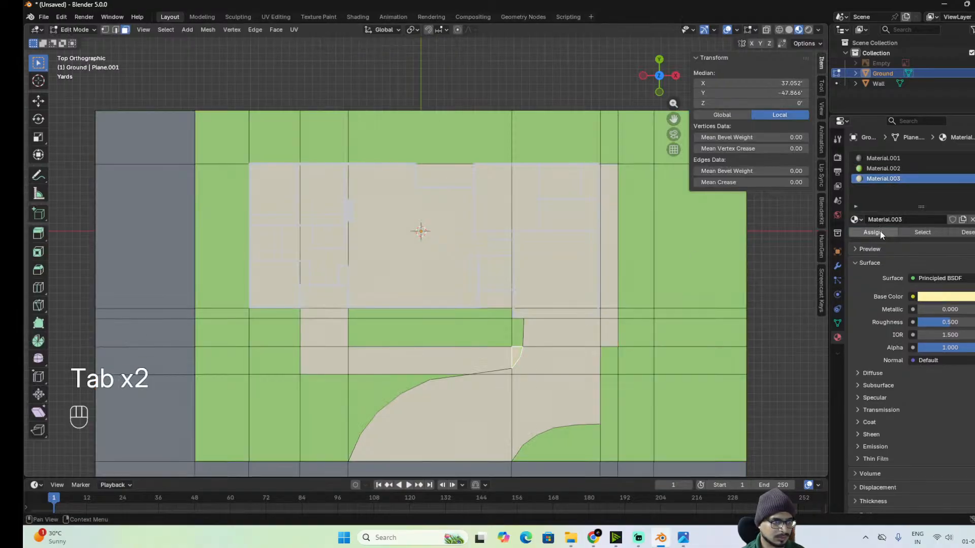
Move the vertex where the long driveway curve meets the walkway's front edge about 5 ft along negative X.
{"action": "key", "text": "Tab"}
{"action": "middle_click_drag", "start_coordinate": [558, 283], "coordinate": [480, 264], "text": "alt"}
{"action": "scroll", "coordinate": [489, 354], "scroll_direction": "up", "scroll_amount": 3}
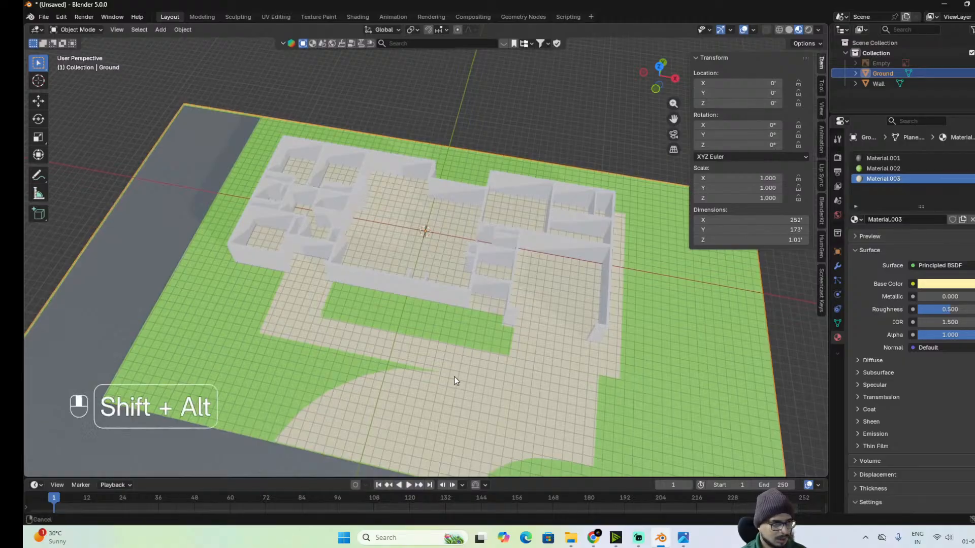
{"action": "middle_click_drag", "start_coordinate": [454, 377], "coordinate": [455, 300], "text": "alt+shift"}
{"action": "scroll", "coordinate": [447, 340], "scroll_direction": "up", "scroll_amount": 4}
{"action": "key", "text": "Tab"}
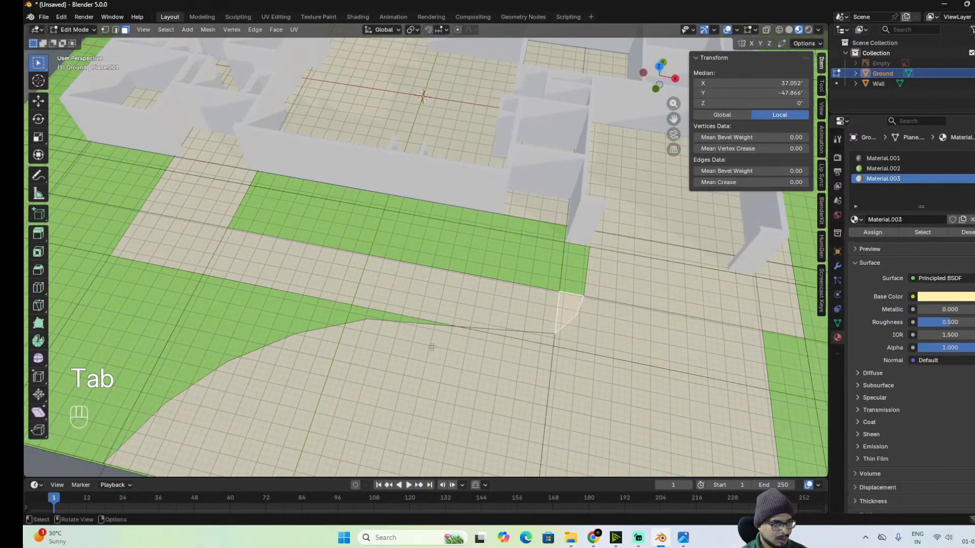
{"action": "key", "text": "1"}
{"action": "left_click", "coordinate": [468, 332]}
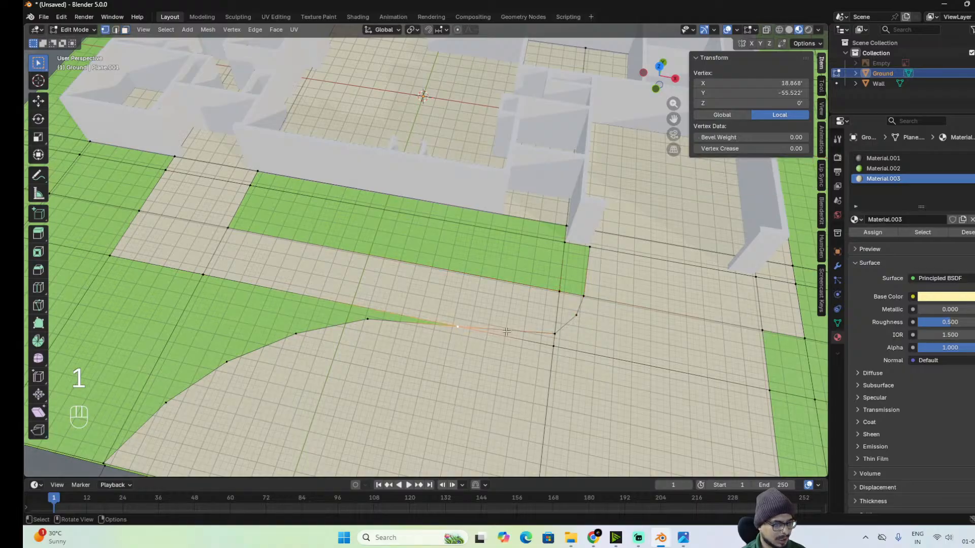
{"action": "key", "text": "g"}
{"action": "key", "text": "y"}
{"action": "key", "text": "x"}
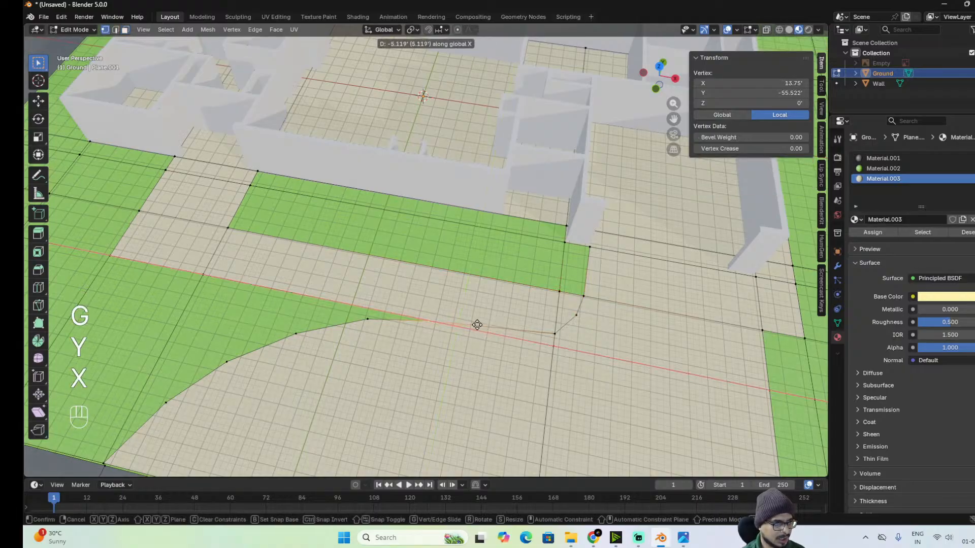
{"action": "left_click", "coordinate": [478, 327]}
{"action": "key", "text": "Tab"}
{"action": "scroll", "coordinate": [478, 328], "scroll_direction": "down", "scroll_amount": 5}
{"action": "middle_click_drag", "start_coordinate": [478, 329], "coordinate": [494, 357], "text": "alt"}
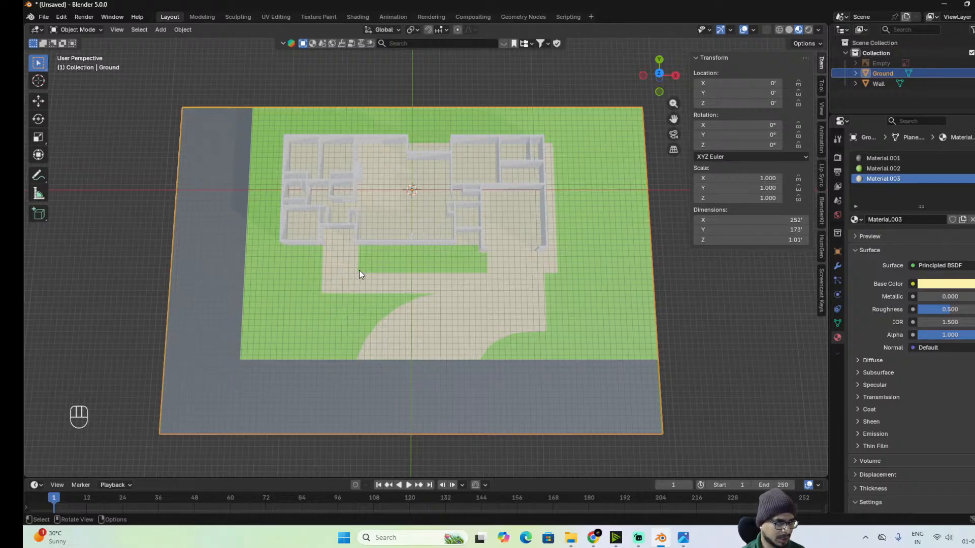
{"action": "left_click_drag", "start_coordinate": [349, 277], "coordinate": [447, 300], "text": "alt"}
{"action": "scroll", "coordinate": [434, 248], "scroll_direction": "up", "scroll_amount": 2}
Save the scene as Practice_Bunglow_Project.blend in the D:\My Portfolio\Project_bunglow folder.
{"action": "key", "text": "ctrl+s"}
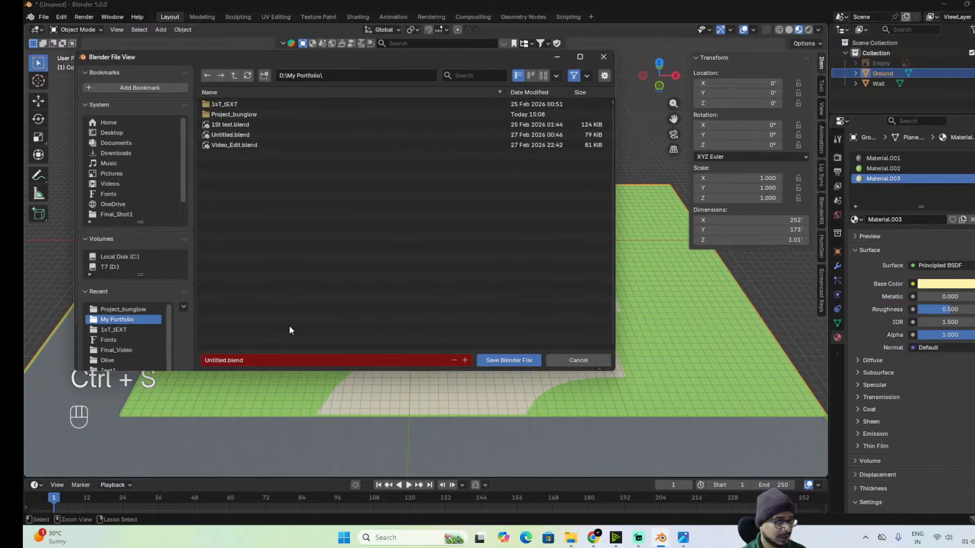
{"action": "left_click", "coordinate": [218, 361]}
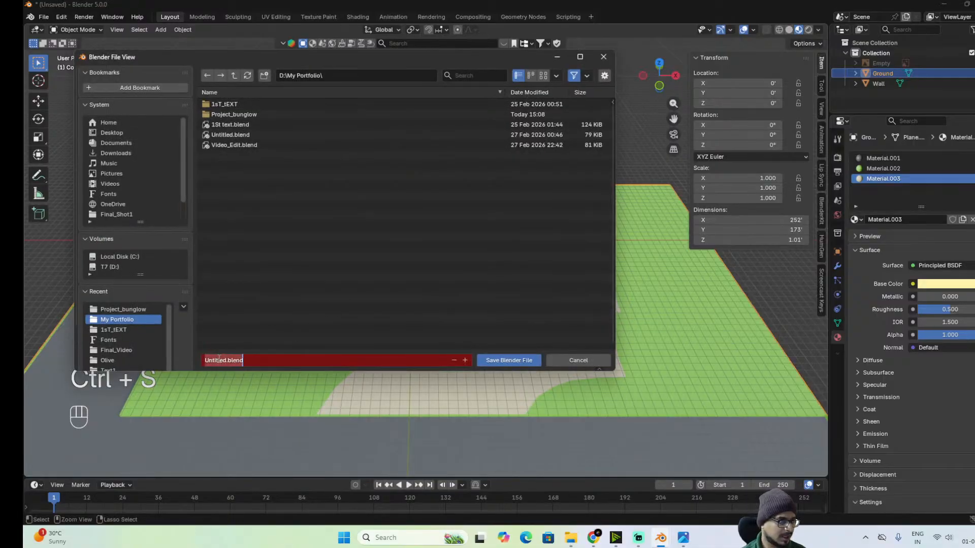
{"action": "double_click", "coordinate": [256, 115]}
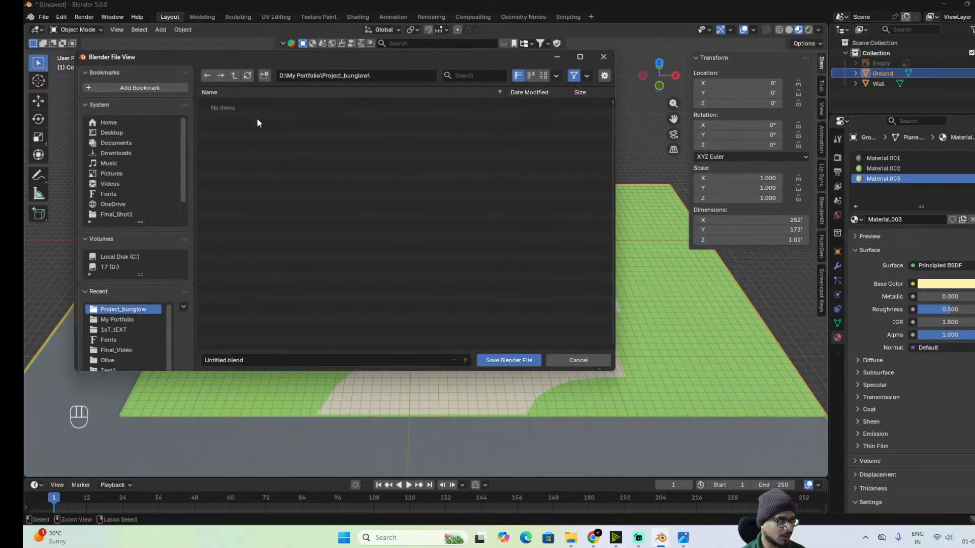
{"action": "left_click", "coordinate": [224, 360]}
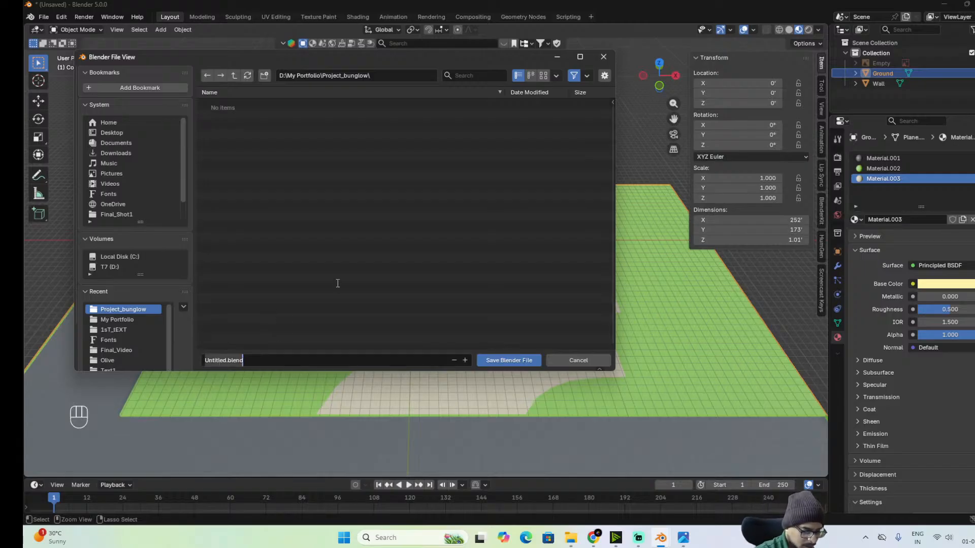
{"action": "type", "text": "P"}
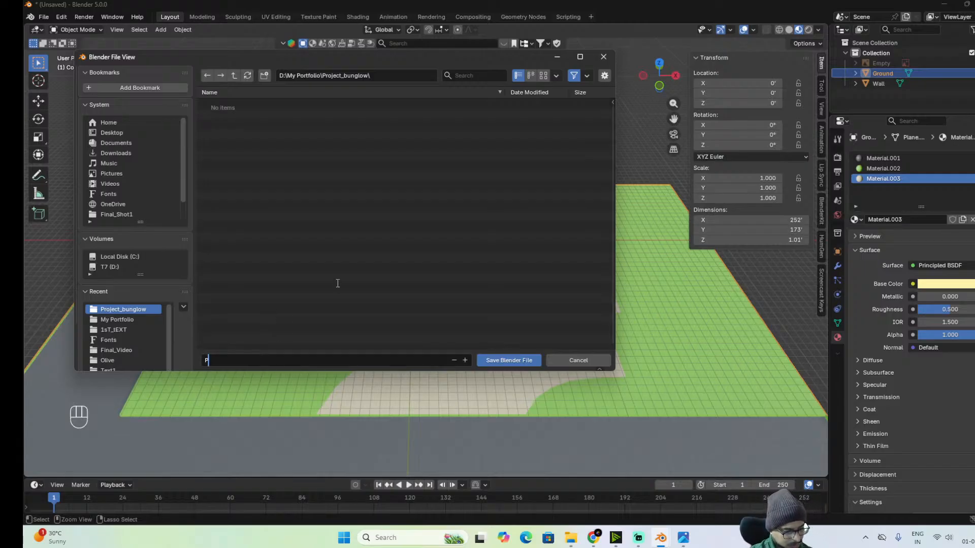
{"action": "type", "text": "ra"}
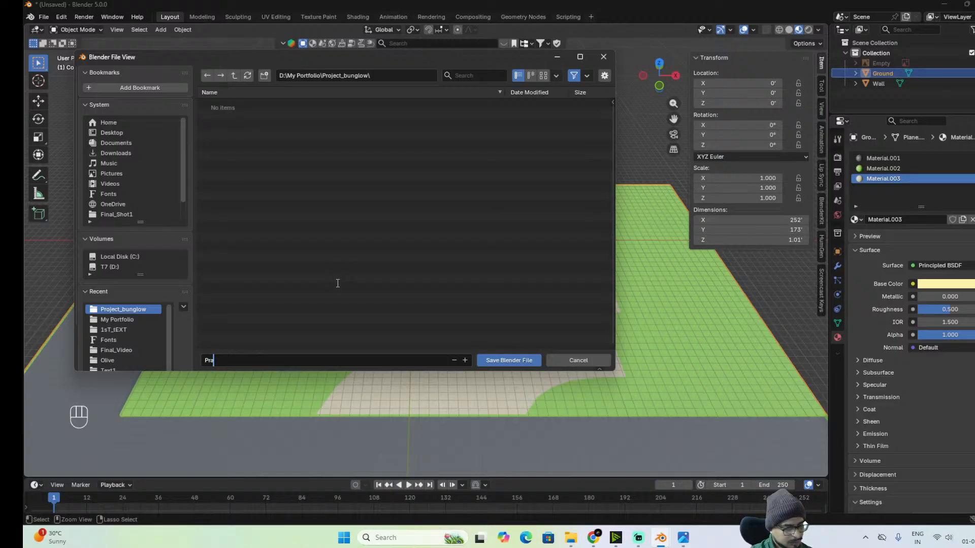
{"action": "type", "text": "ctice"}
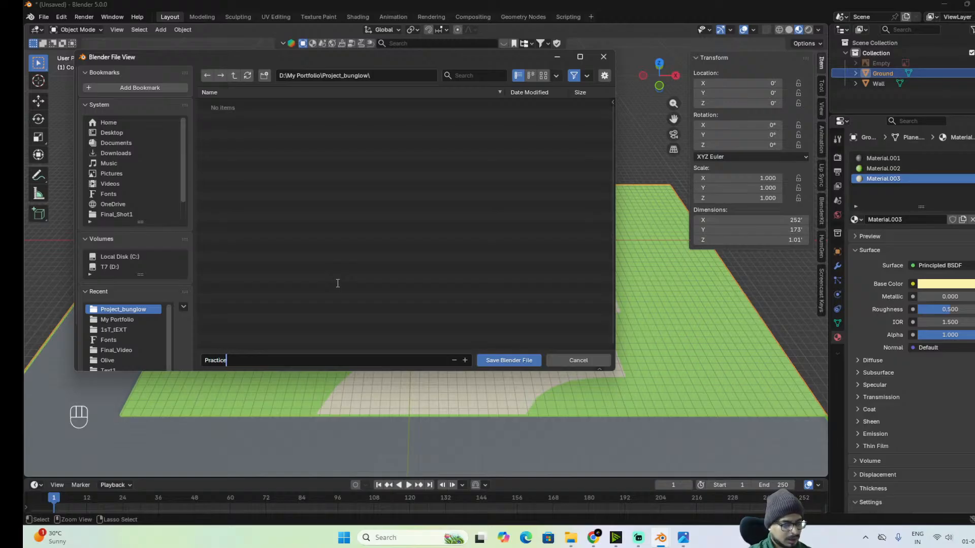
{"action": "type", "text": "_B"}
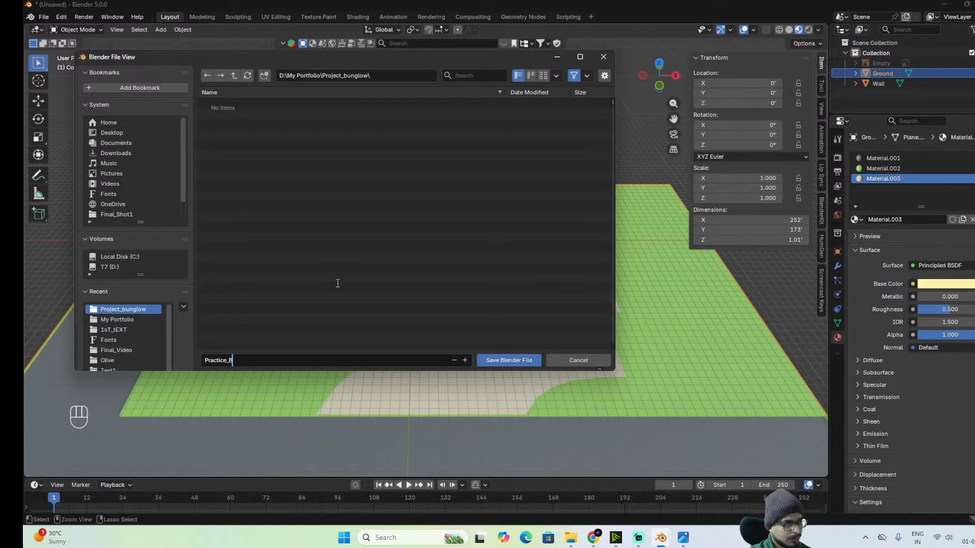
{"action": "type", "text": "unglow_P"}
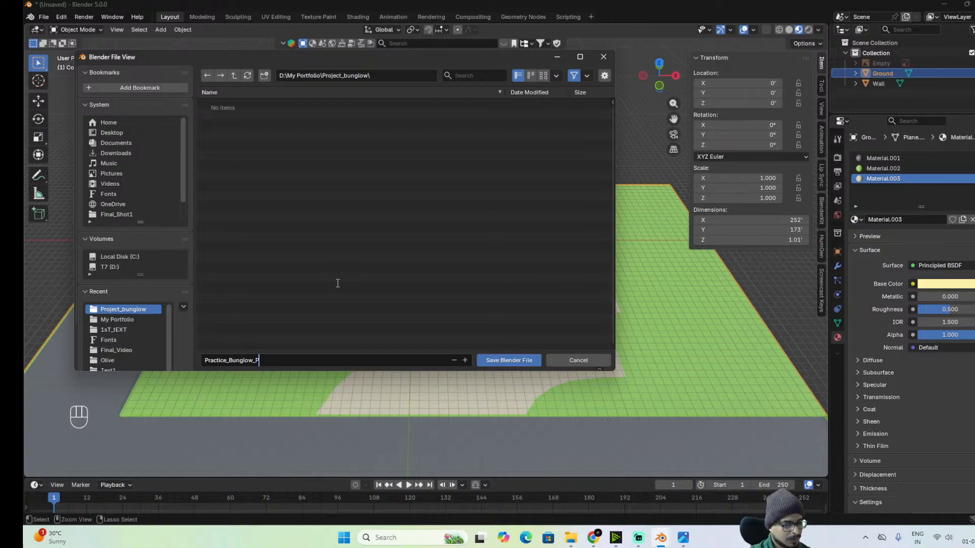
{"action": "type", "text": "roject"}
{"action": "left_click", "coordinate": [336, 287]}
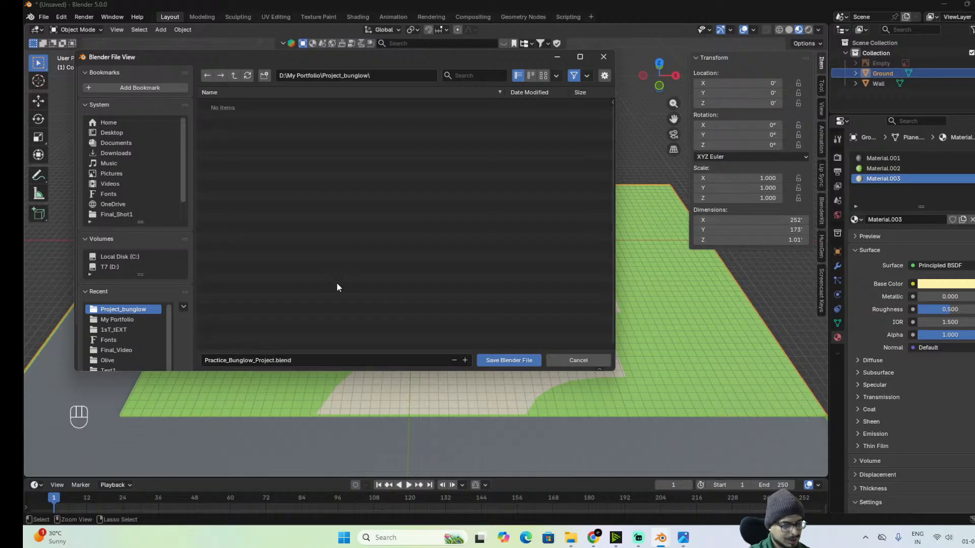
{"action": "left_click", "coordinate": [522, 360]}
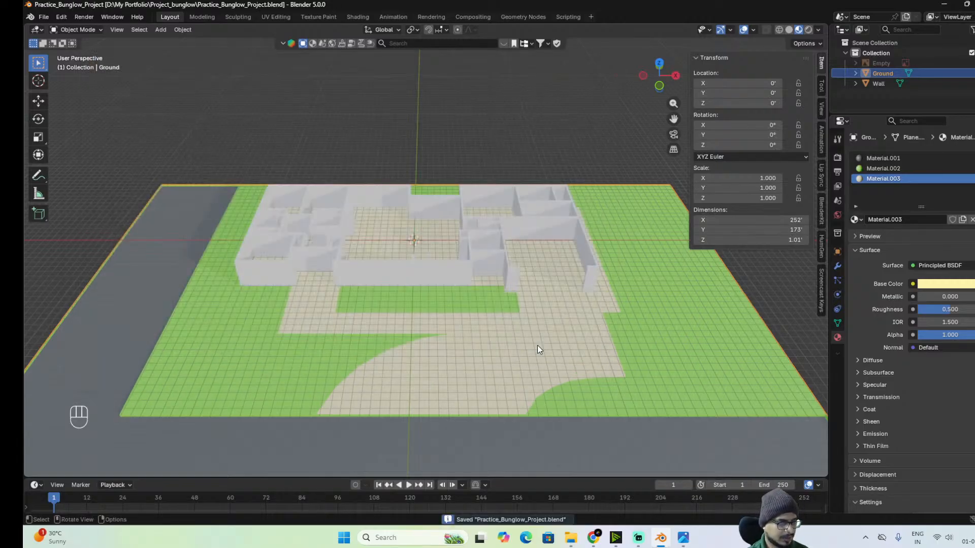
{"action": "key", "text": "ctrl+s"}
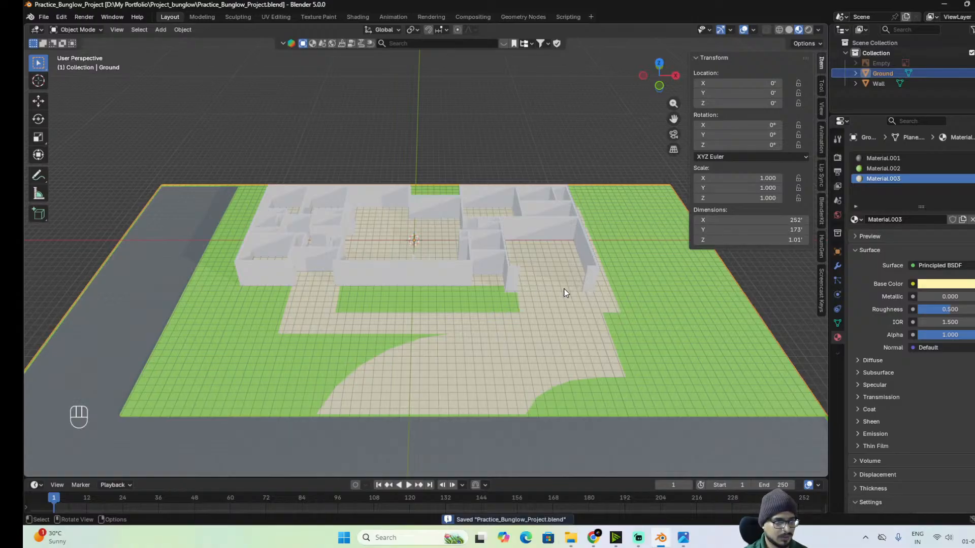
Examine the bungalow's walls, driveway and yard layout from several angles and compare them with the reference image of the house front.
{"action": "scroll", "coordinate": [565, 292], "scroll_direction": "up", "scroll_amount": 2}
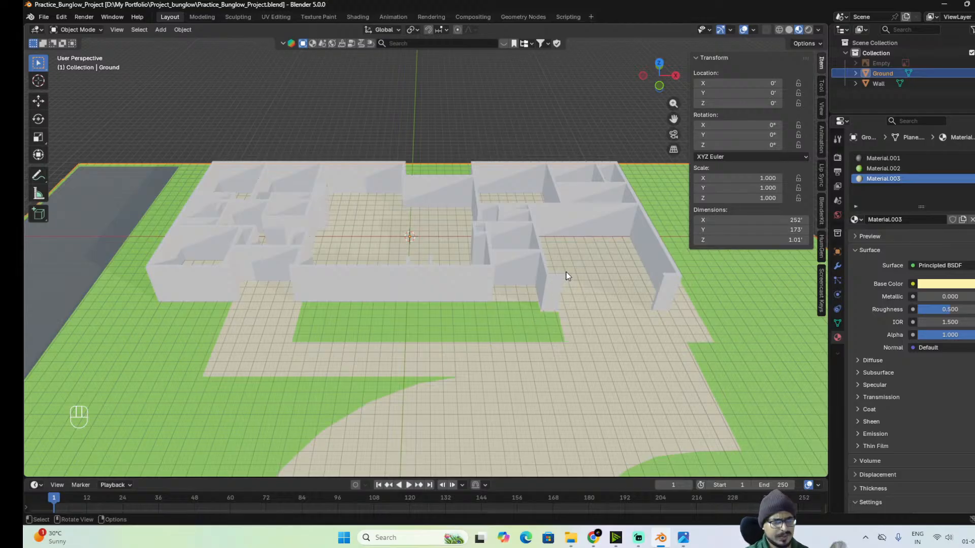
{"action": "scroll", "coordinate": [566, 274], "scroll_direction": "down", "scroll_amount": 4}
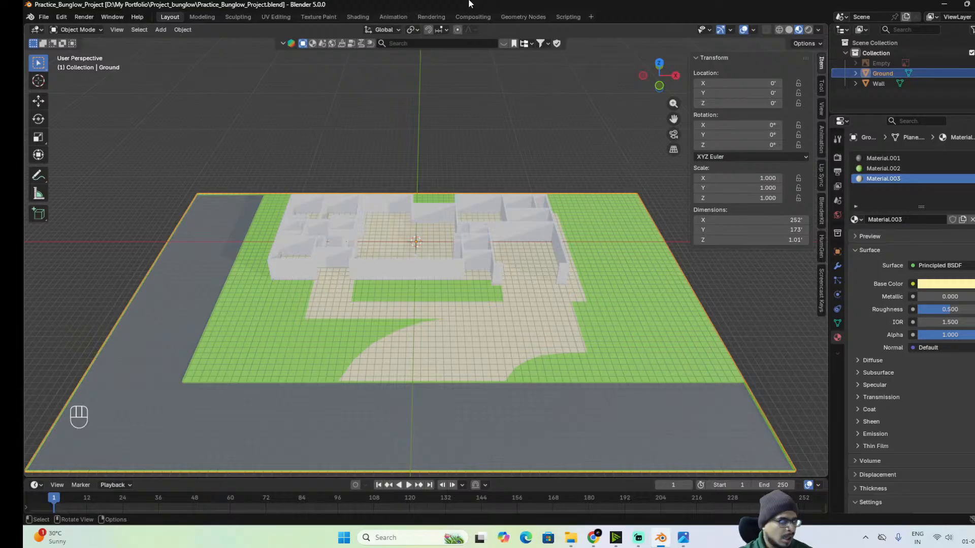
{"action": "middle_click_drag", "start_coordinate": [390, 401], "coordinate": [49, 414], "text": "alt"}
{"action": "scroll", "coordinate": [244, 350], "scroll_direction": "down", "scroll_amount": 3}
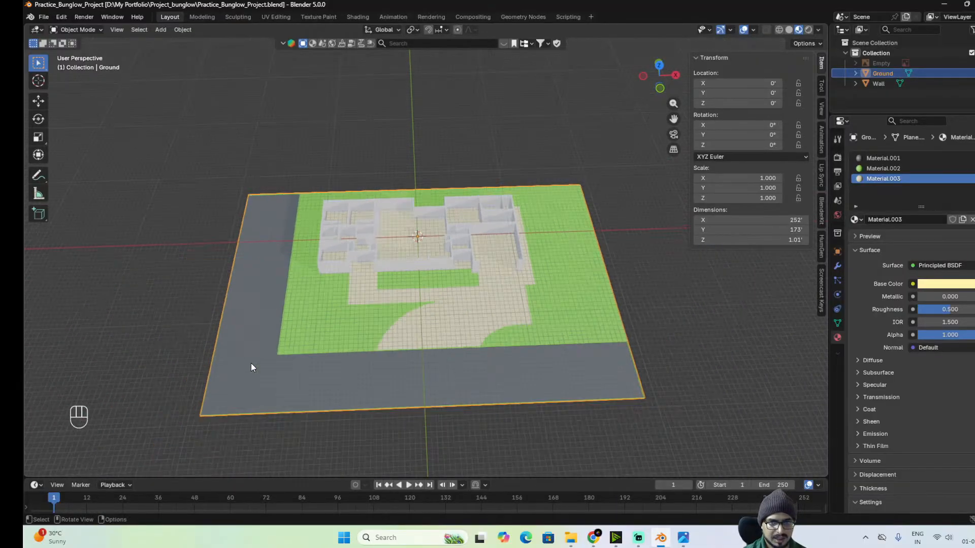
{"action": "left_click_drag", "start_coordinate": [23, 112], "coordinate": [371, 74]}
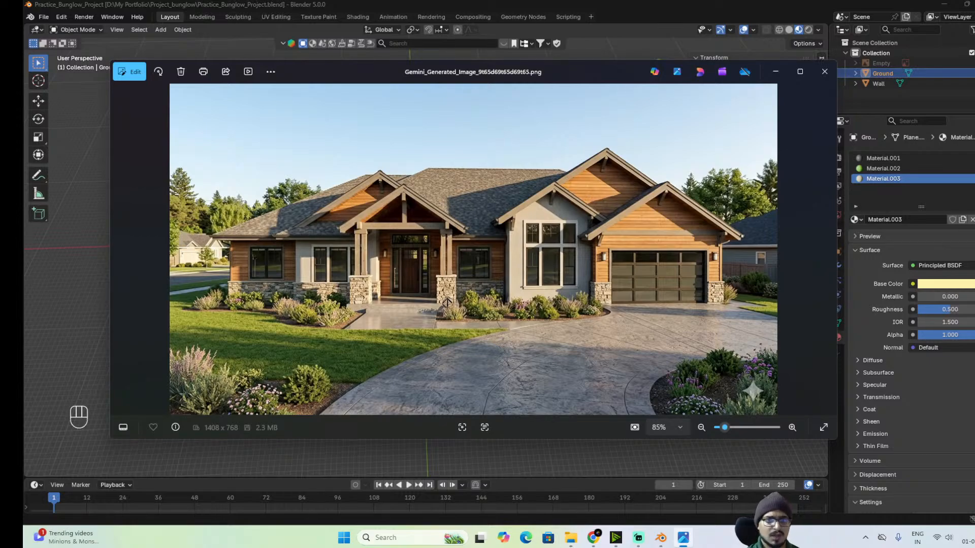
{"action": "left_click", "coordinate": [776, 71]}
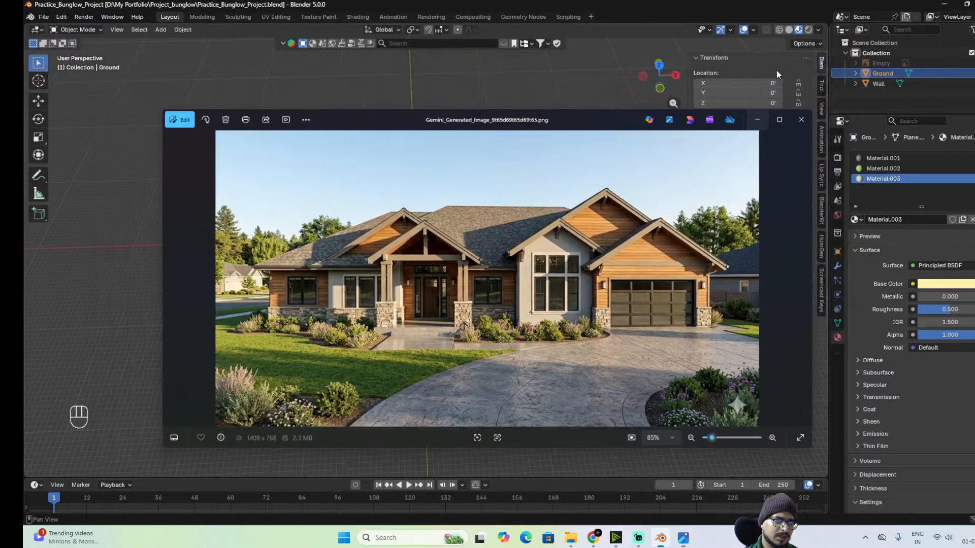
{"action": "middle_click_drag", "start_coordinate": [568, 339], "coordinate": [547, 339]}
{"action": "middle_click_drag", "start_coordinate": [598, 369], "coordinate": [611, 347]}
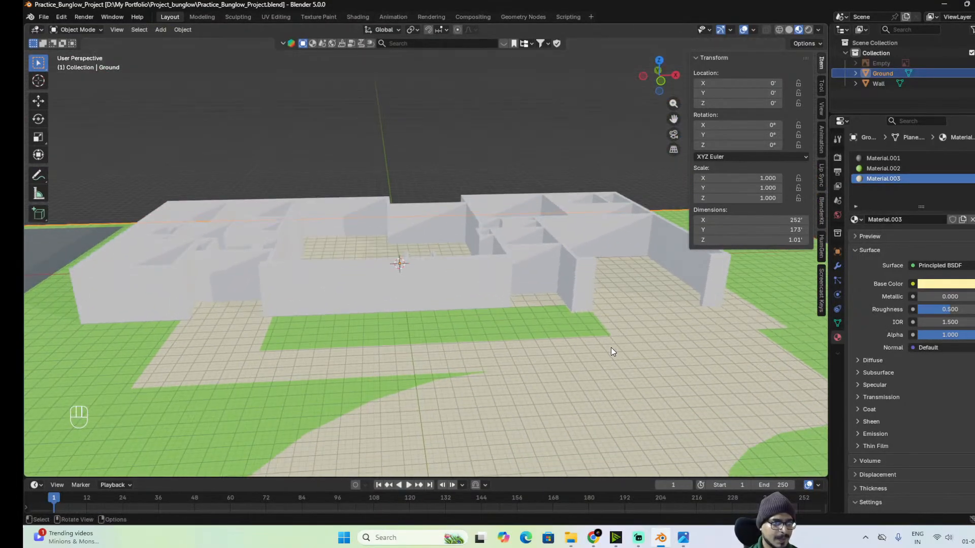